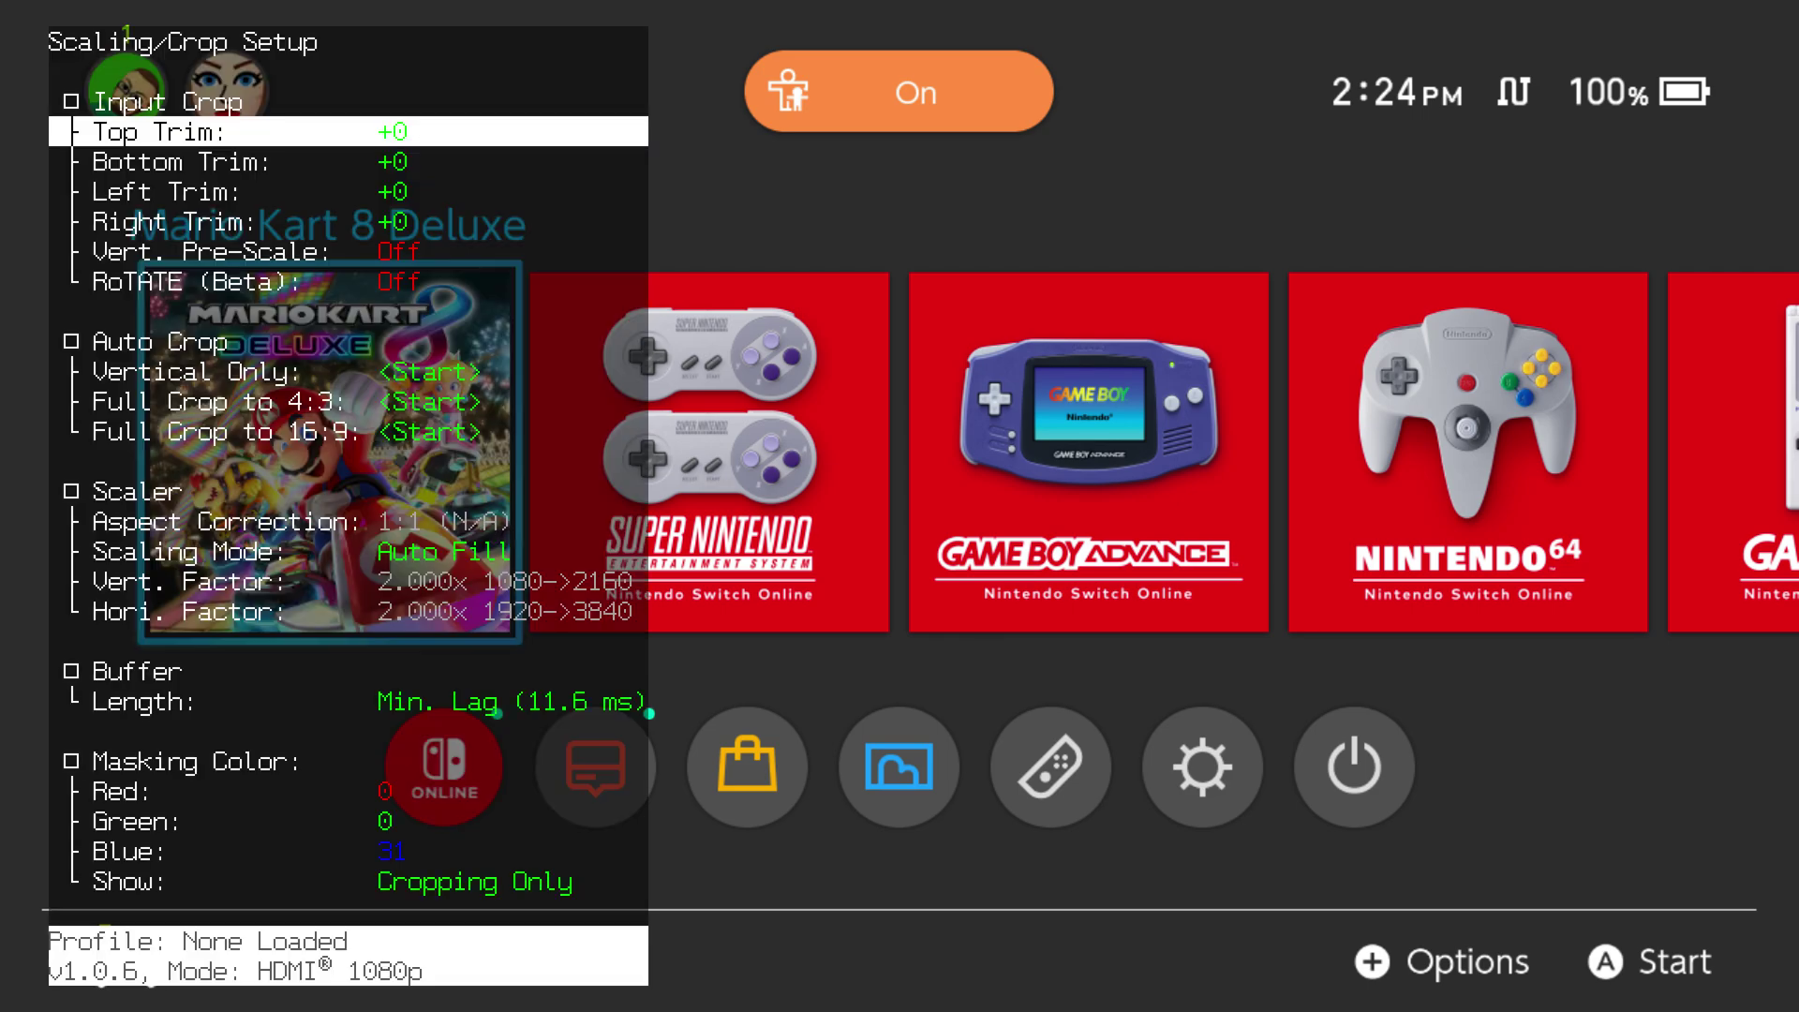
Step: Compare the 2.000x vertical and horizontal scale factors, then close the RetroTINK-4K overlay
key(Down)
key(Down)
key(Down)
key(Down)
key(Down)
key(Down)
key(Down)
key(Down)
key(Down)
key(Down)
key(Down)
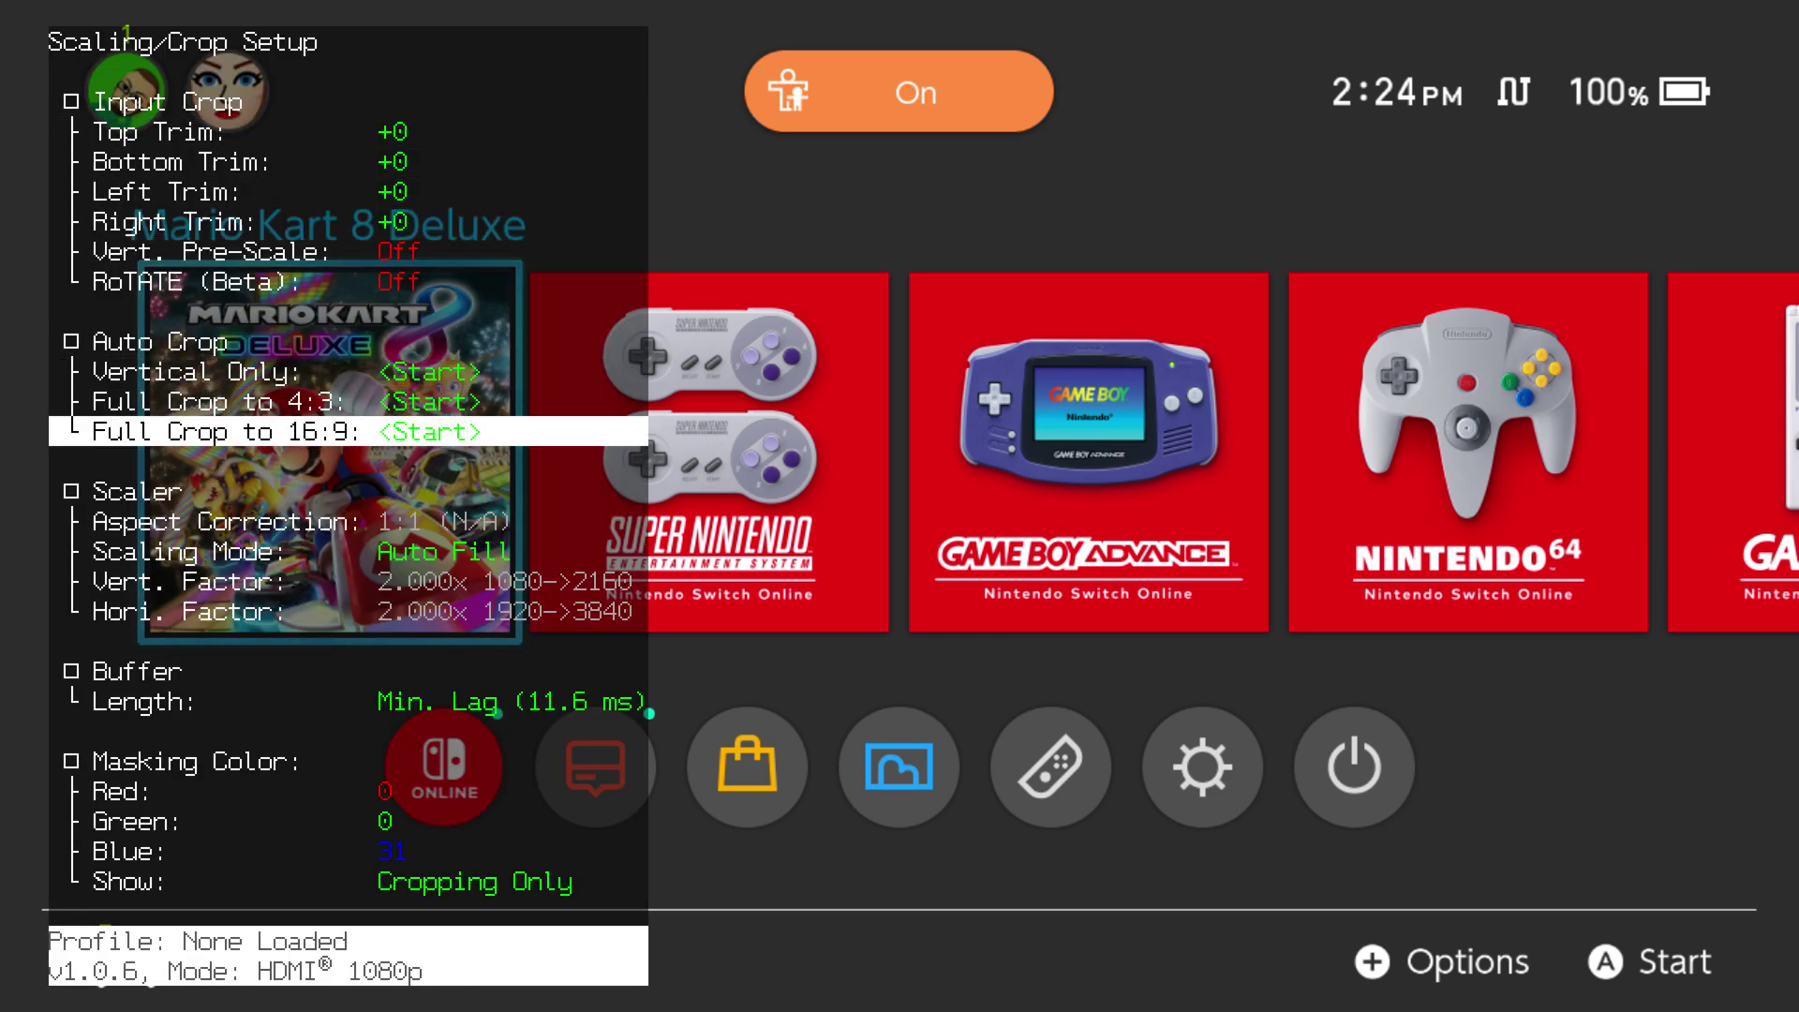
key(Down)
key(Up)
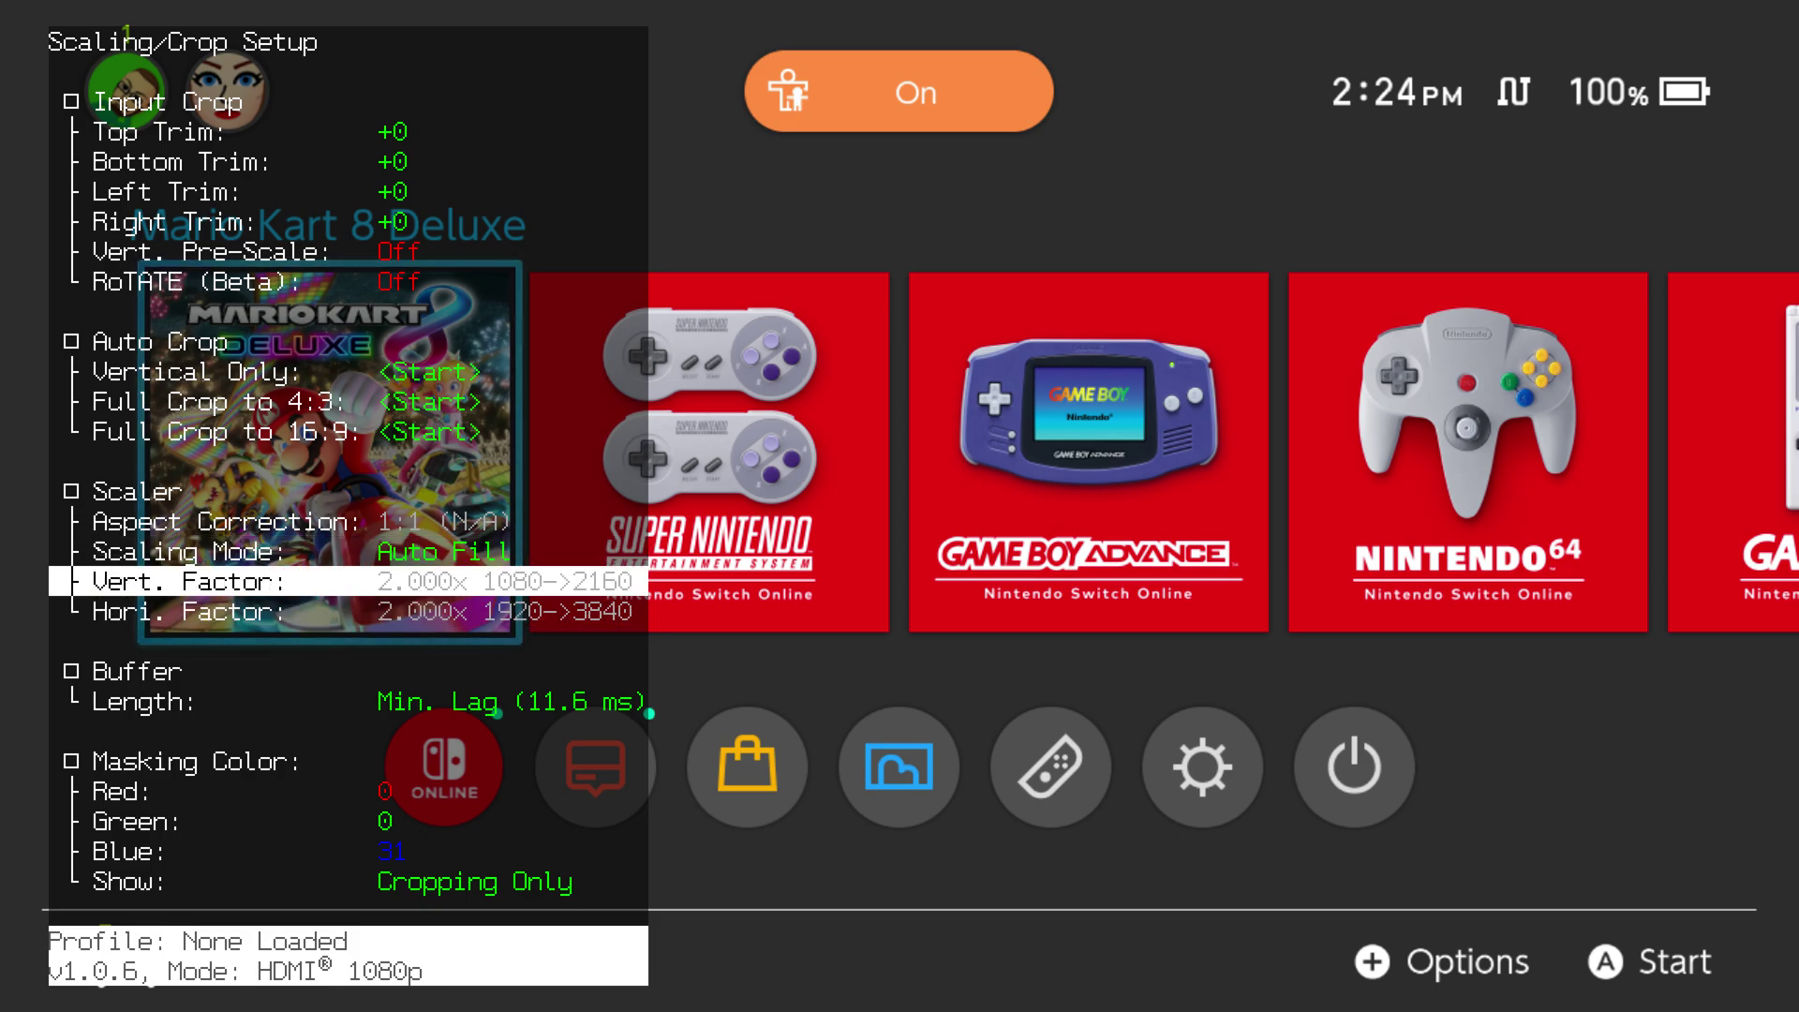
key(Escape)
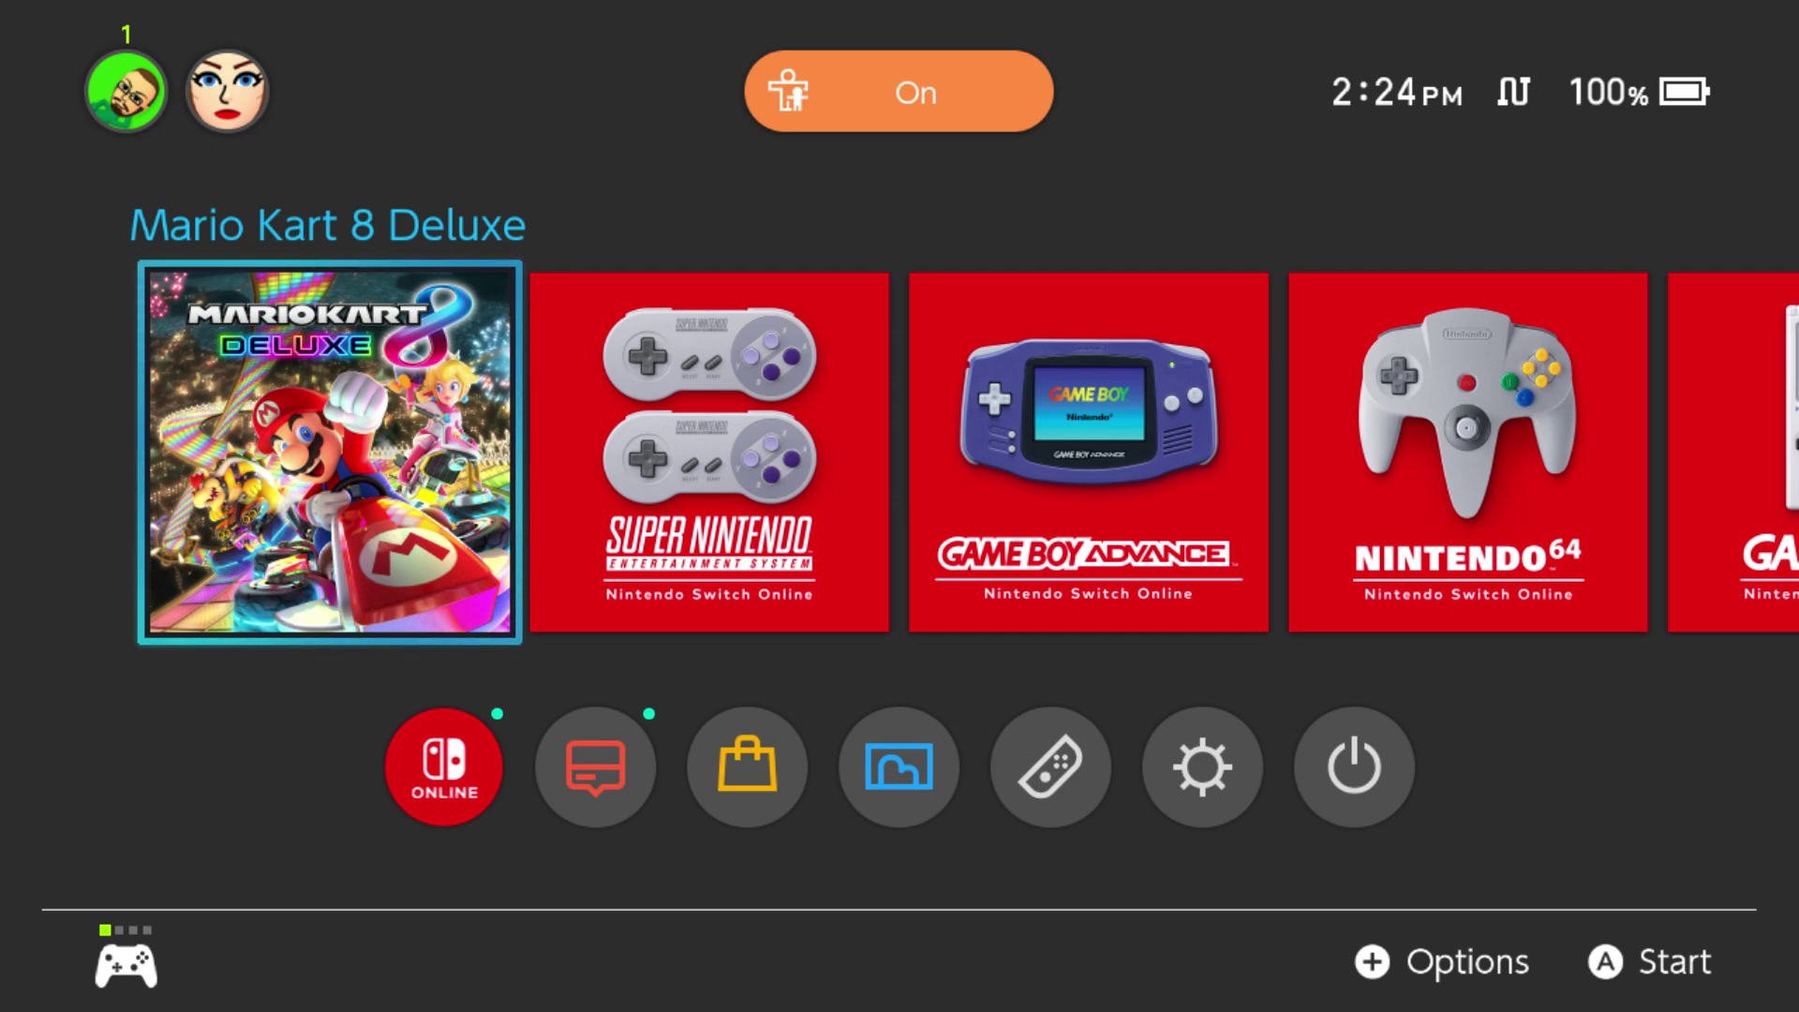
Step: Open System Settings from the Switch HOME menu
key(Down)
key(Right)
key(Right)
key(Right)
key(Right)
key(Right)
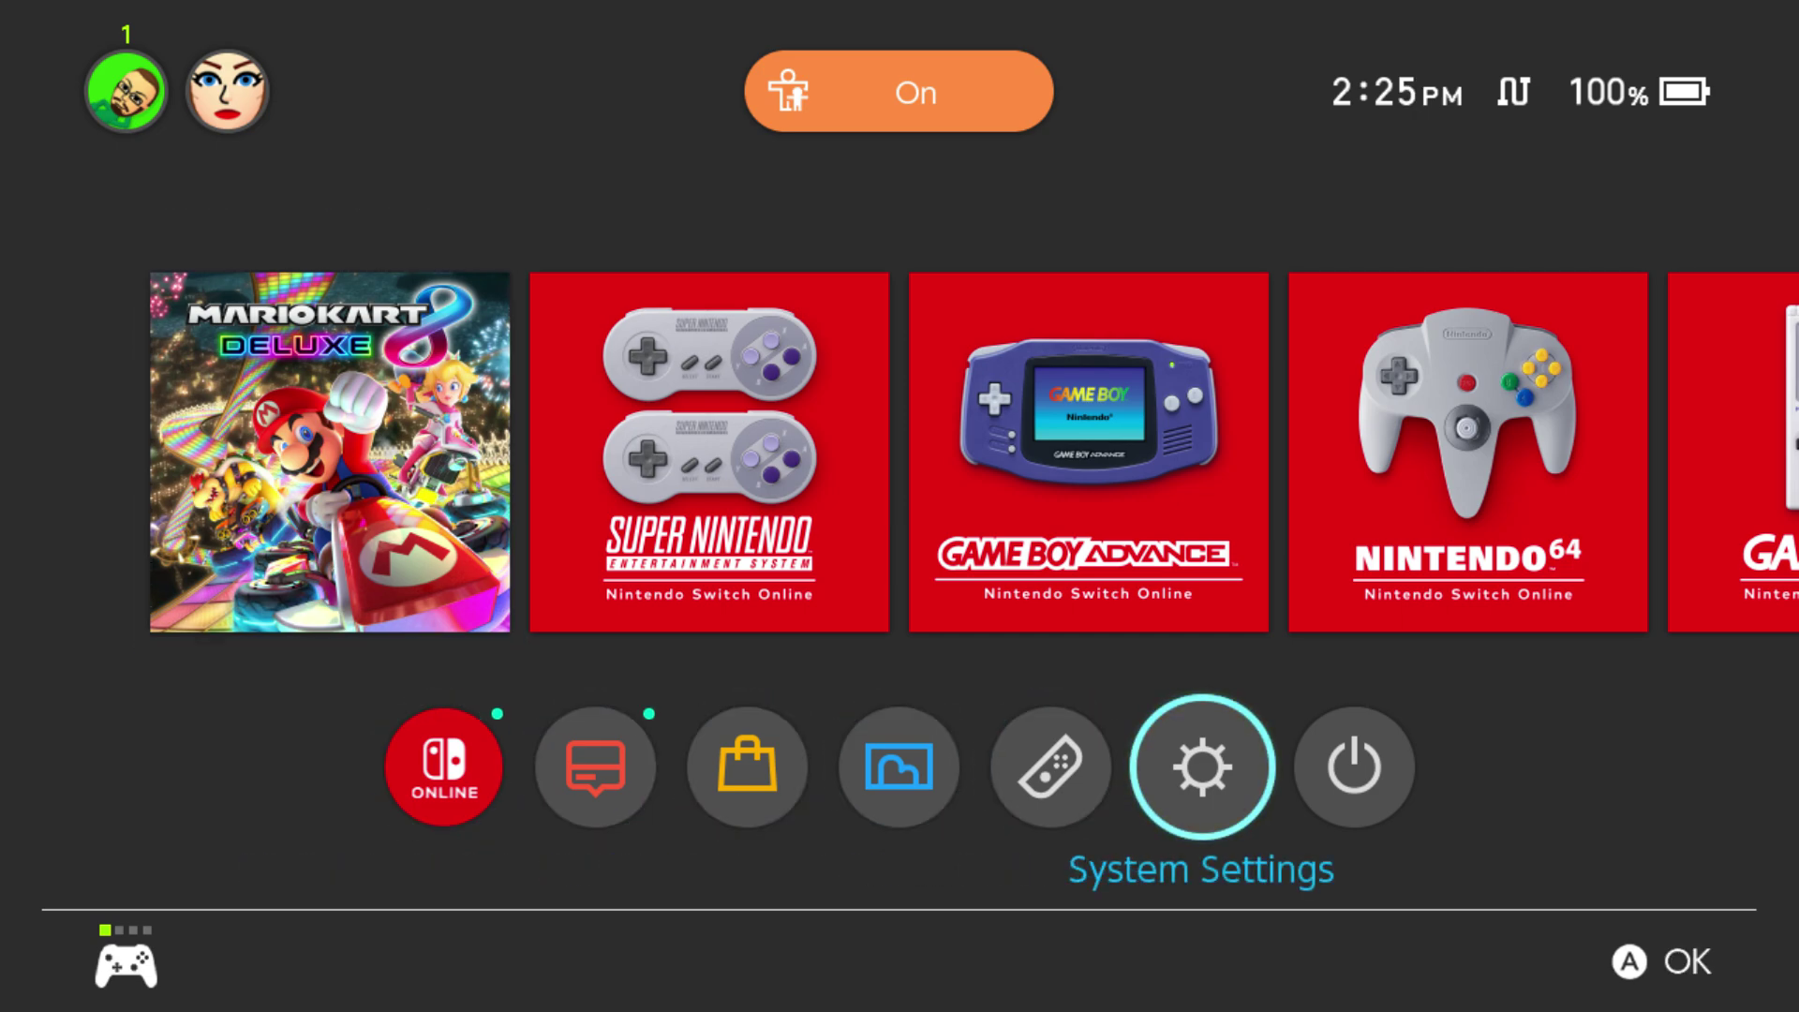
key(Up)
key(Left)
key(Right)
key(Right)
key(Right)
key(Right)
key(Left)
key(Down)
key(Right)
key(Return)
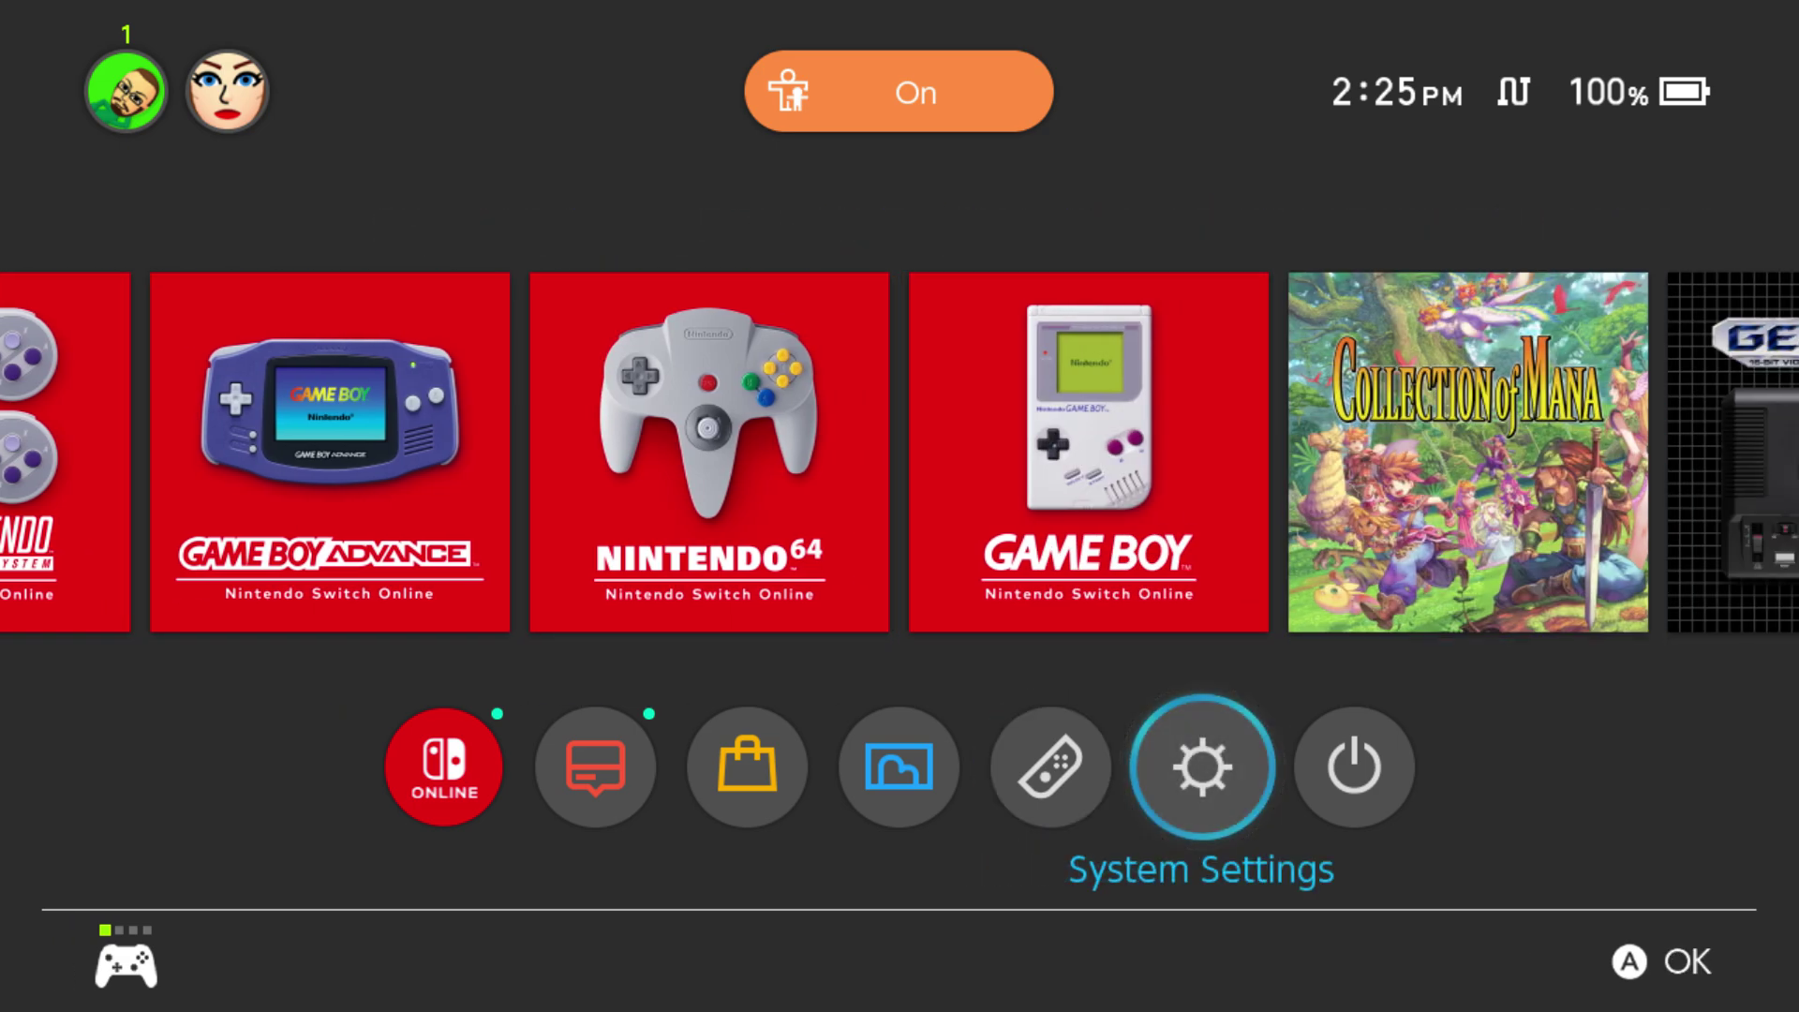
Step: Confirm that TV Settings shows a 1080p TV resolution
key(Down)
key(Down)
key(Down)
key(Down)
key(Down)
key(Down)
key(Down)
key(Down)
key(Down)
key(Down)
key(Down)
key(Down)
key(Down)
key(Down)
key(Down)
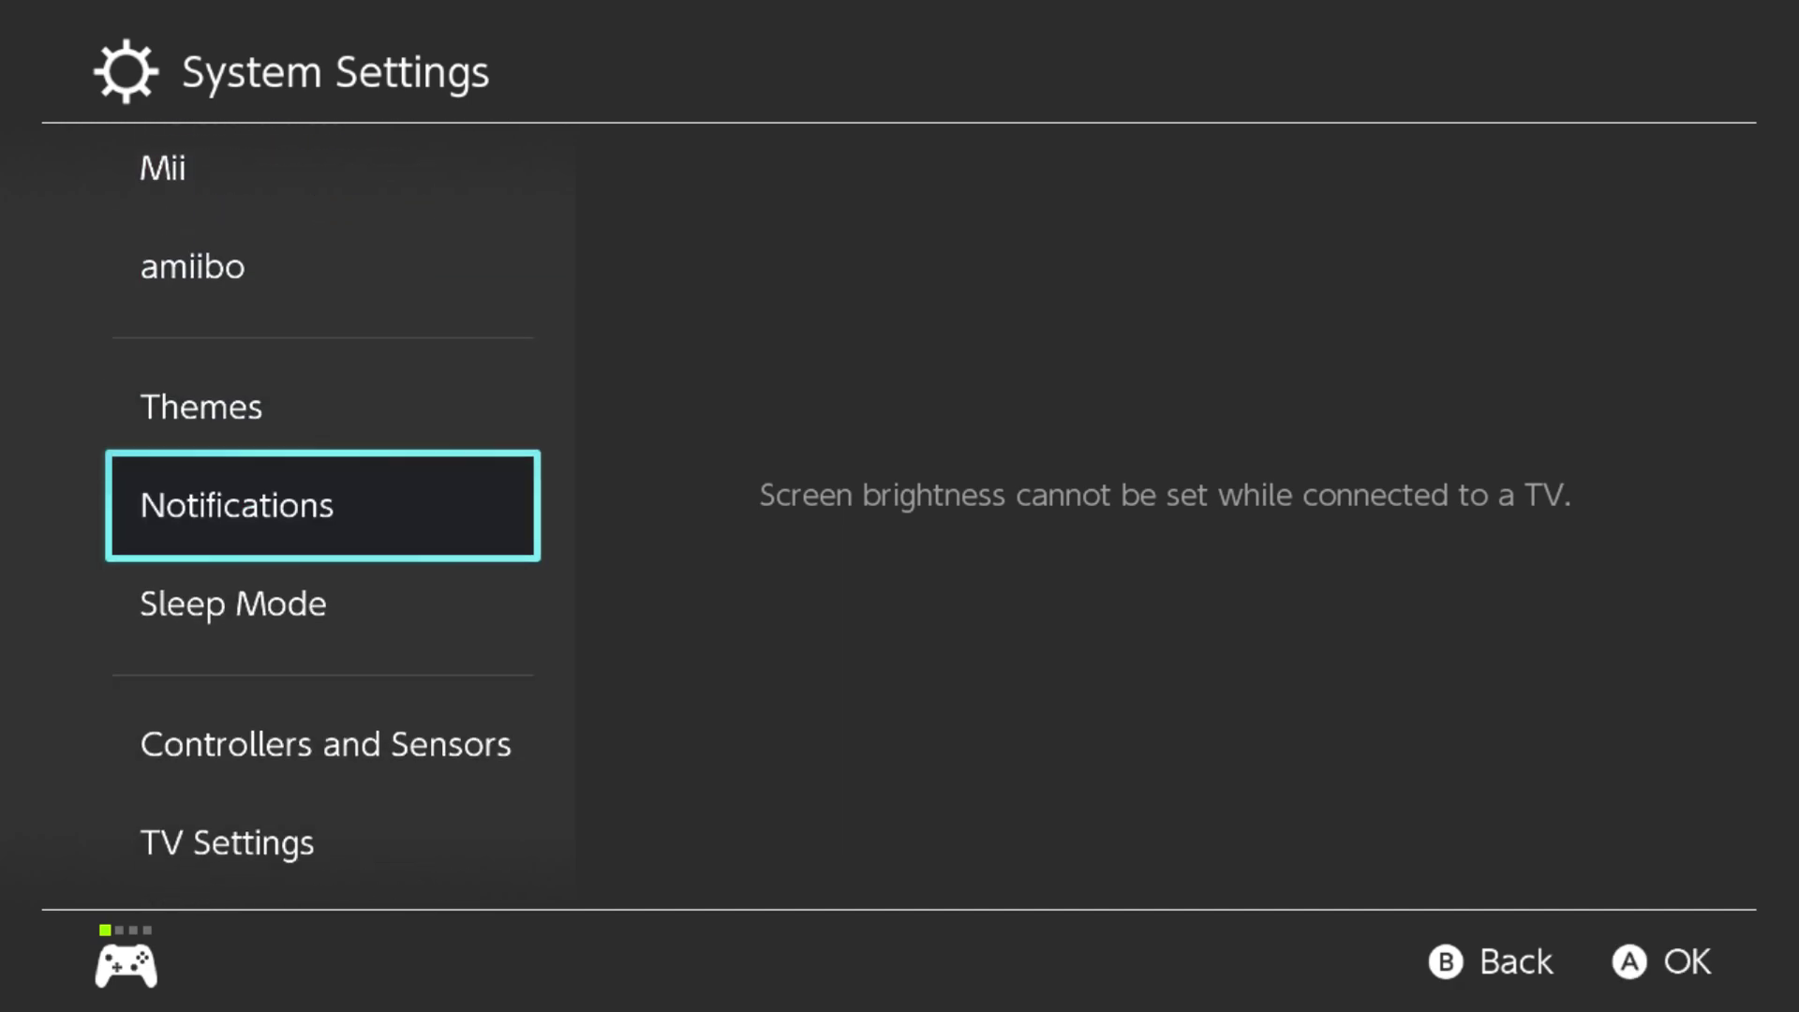
key(Right)
key(Left)
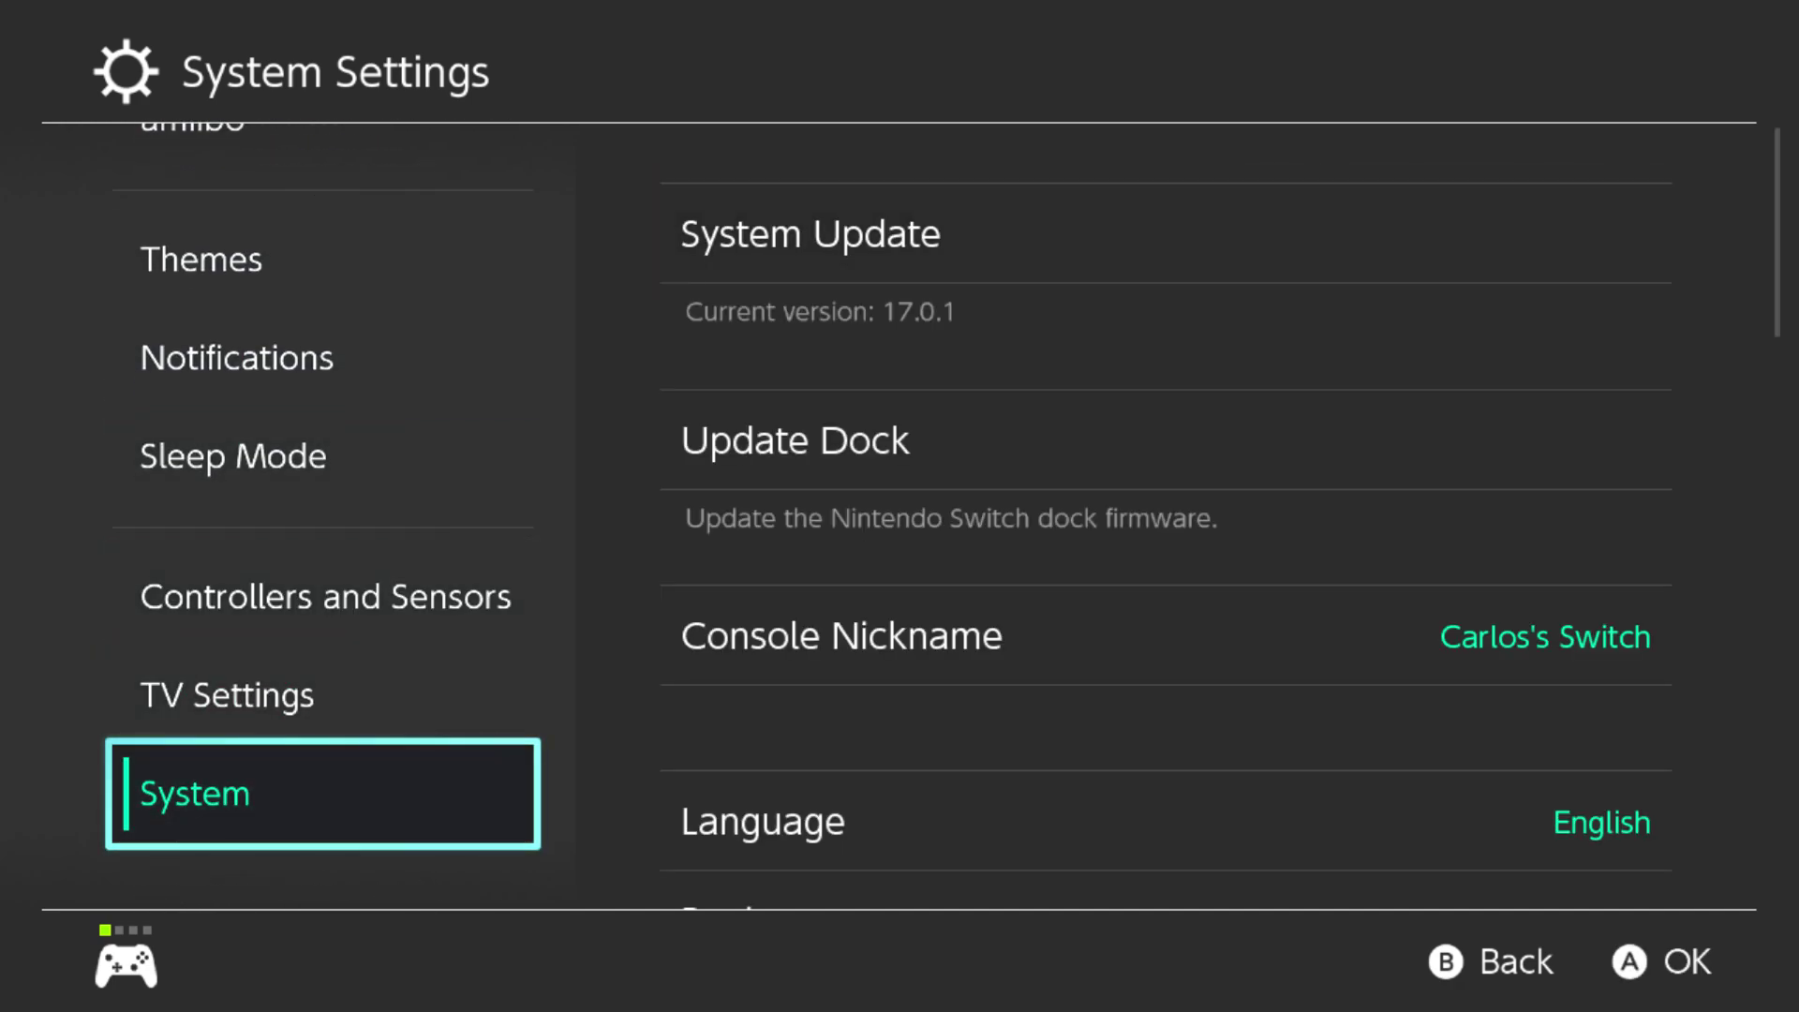
key(Up)
key(Right)
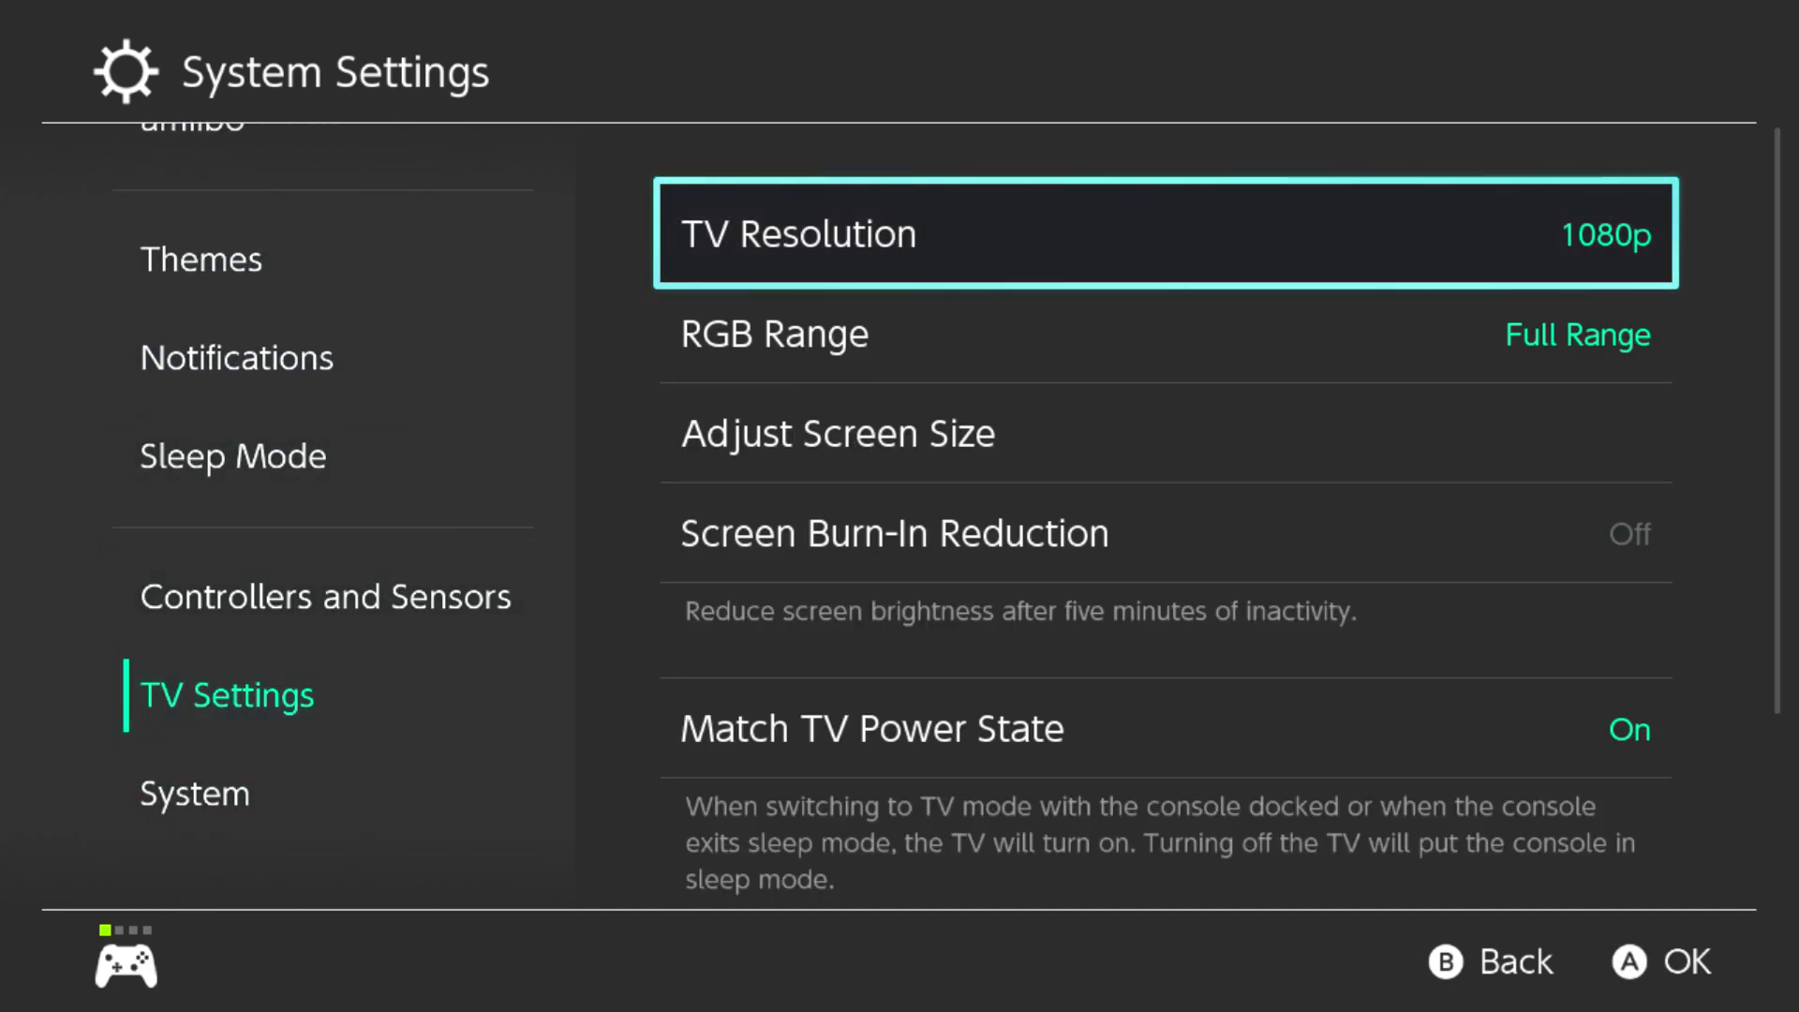
Step: Return HOME and launch the Nintendo Switch Online NES app
key(Left)
key(Escape)
key(Left)
key(Left)
key(Left)
key(Up)
key(Left)
key(Left)
key(Right)
key(Right)
key(Right)
key(Right)
key(Right)
key(Right)
key(Right)
key(Left)
key(Return)
key(Return)
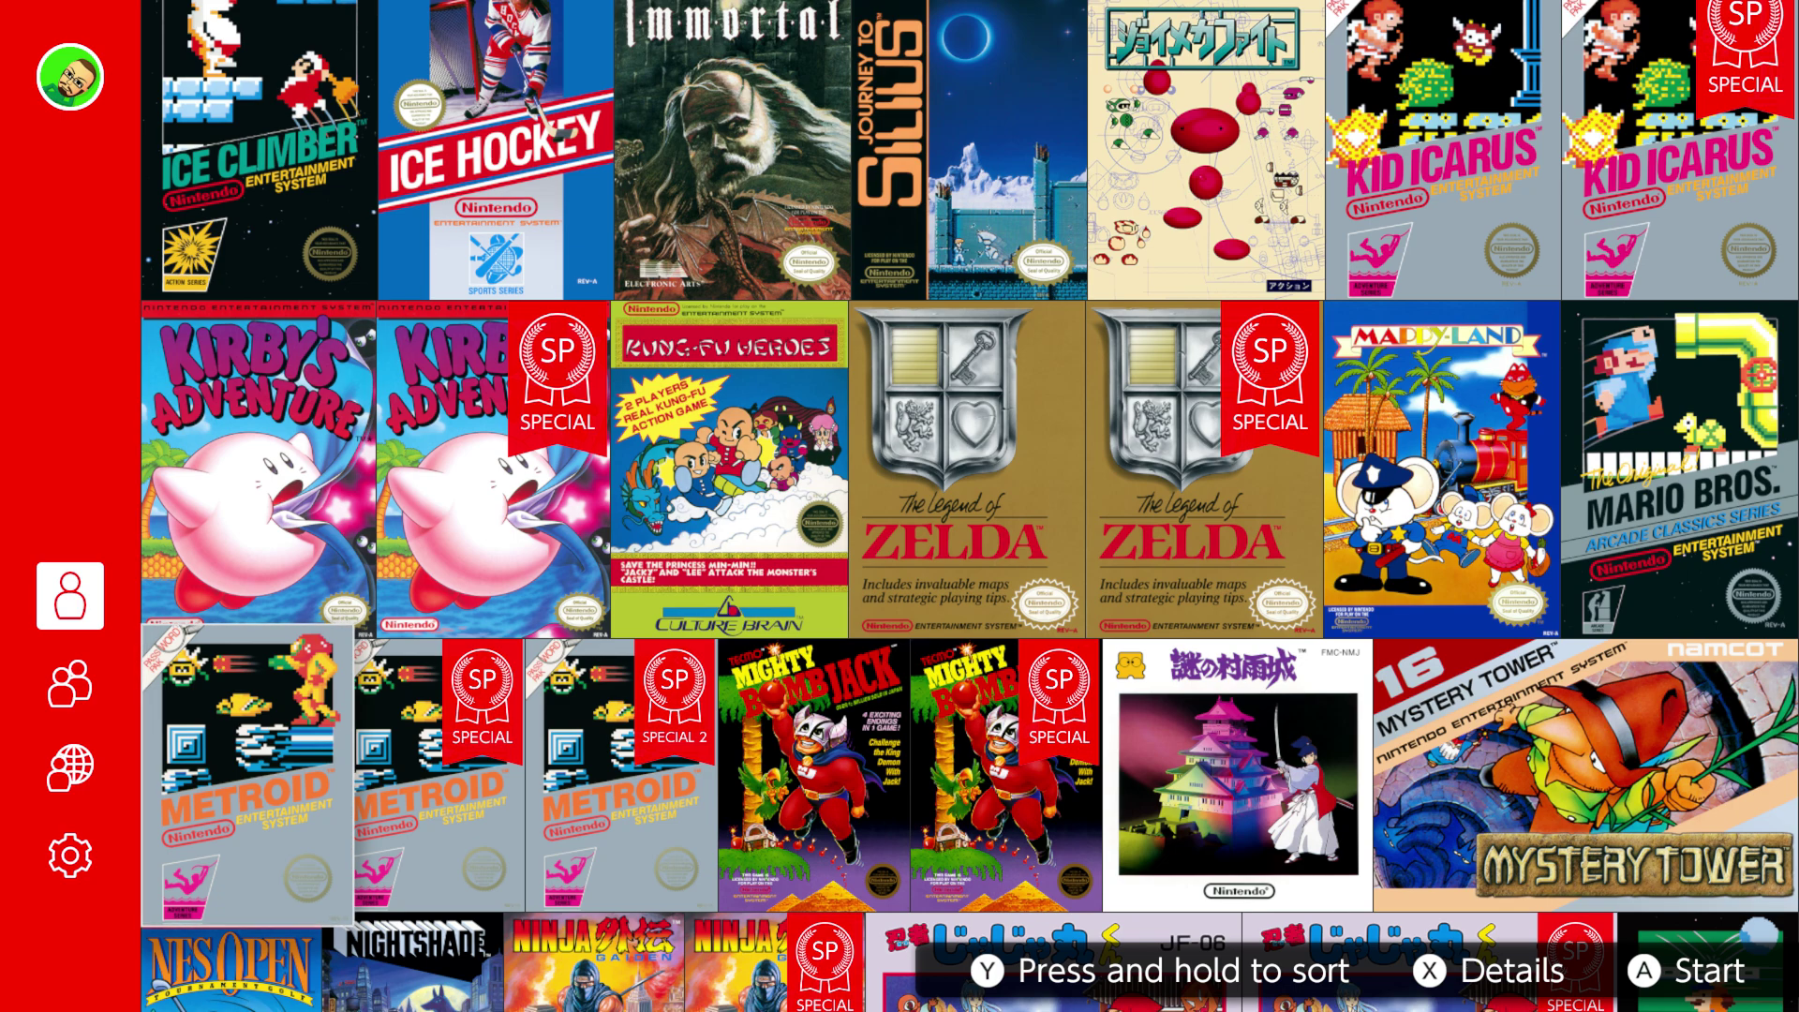
Step: Launch Metroid, then return to game selection through the suspend menu
key(a)
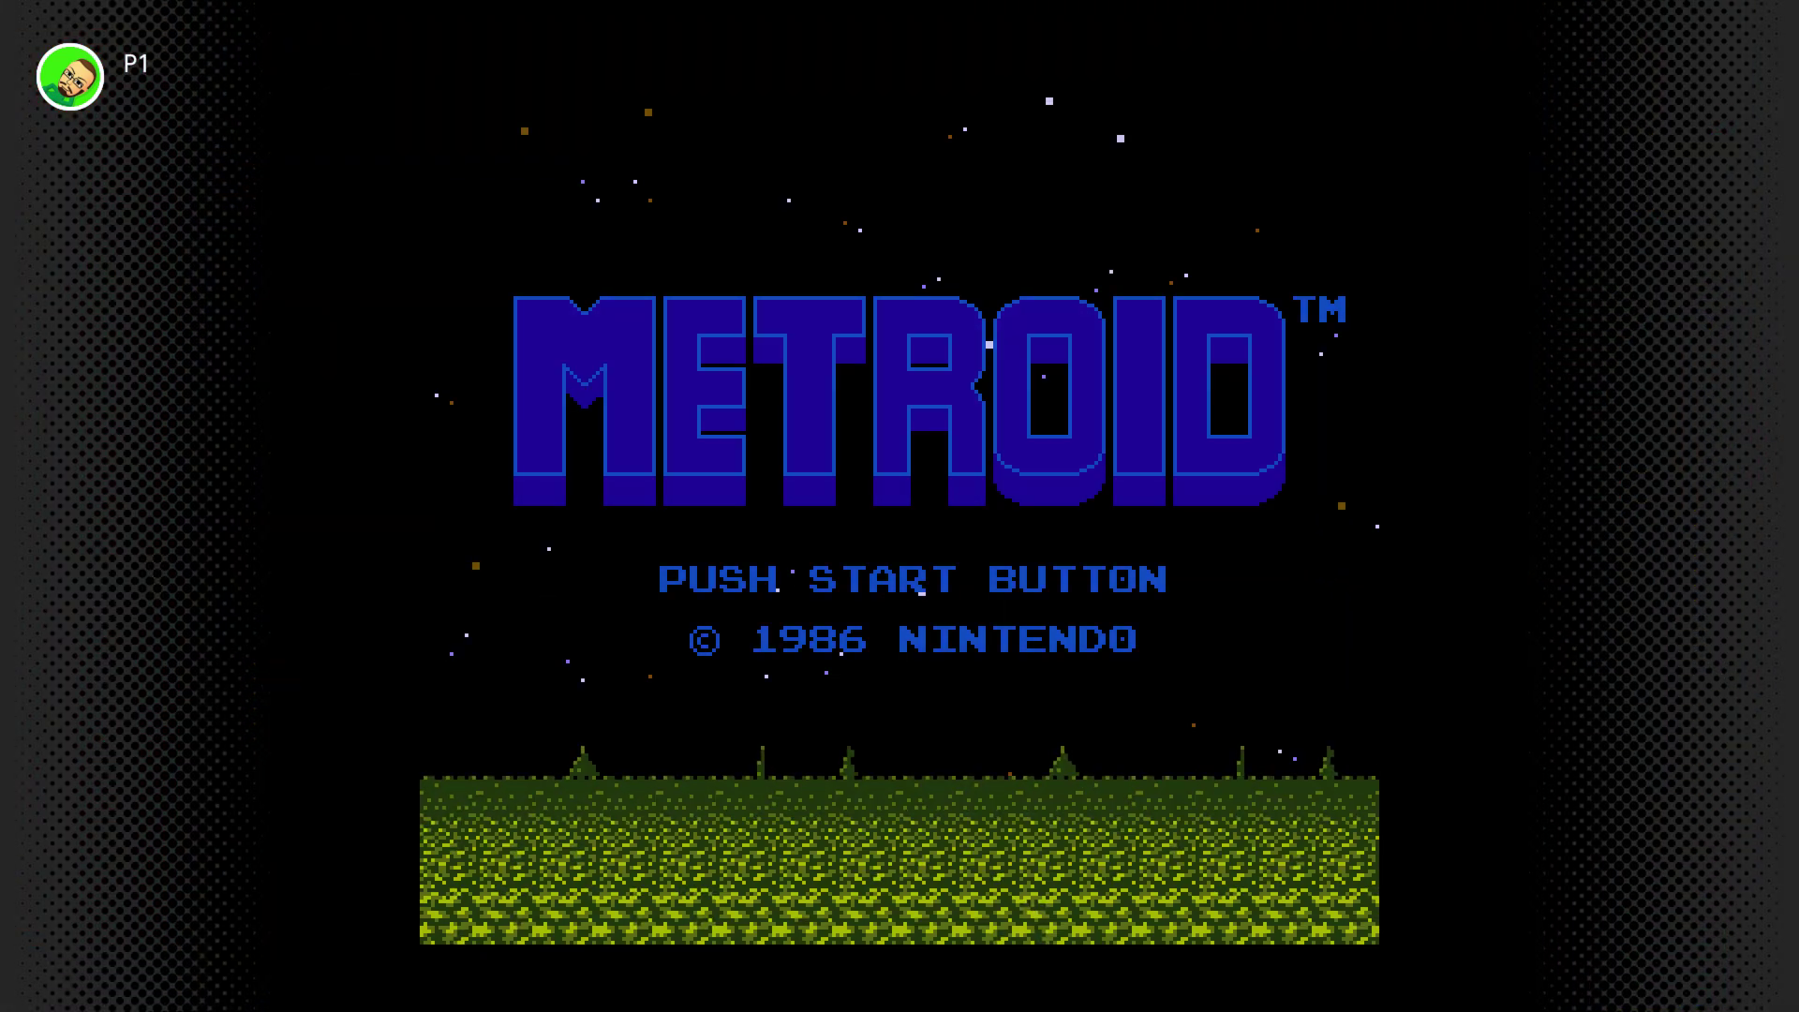
key(Escape)
key(Down)
key(Down)
key(Down)
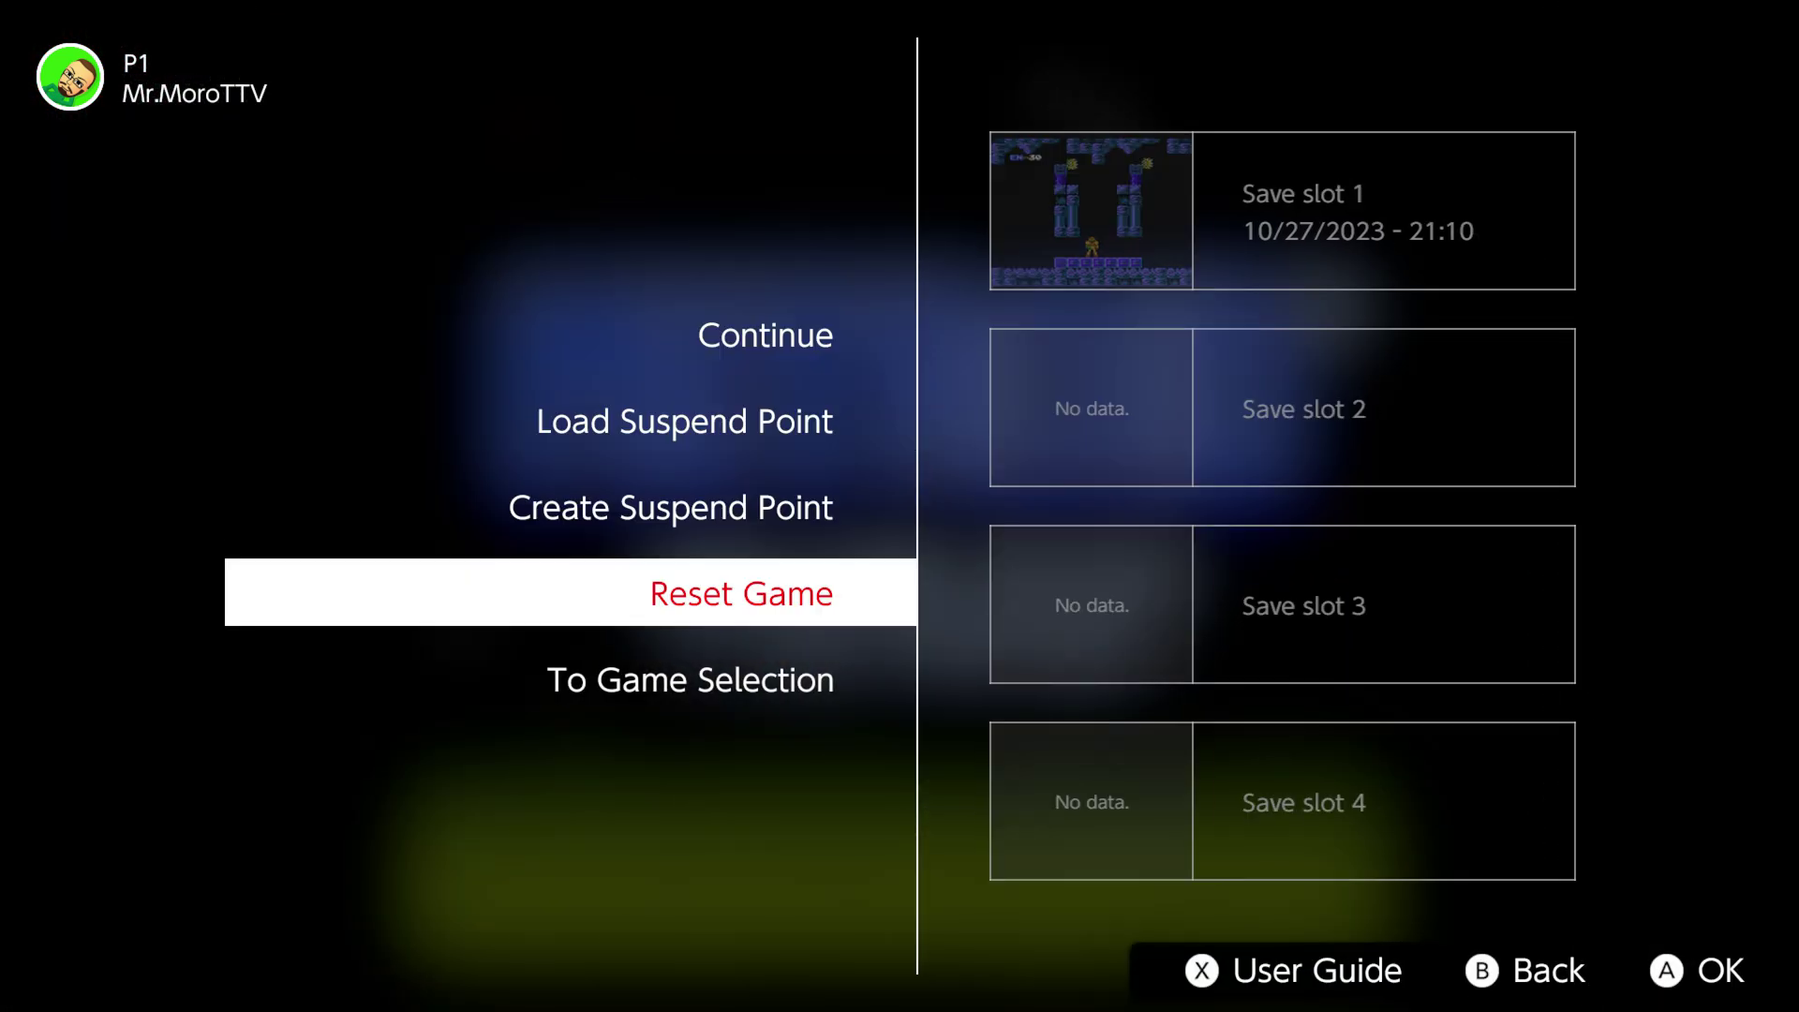
key(Down)
key(a)
Step: Keep the NES app's Game Screen setting on Pixel Perfect rather than 4:3
key(Left)
key(Down)
key(Down)
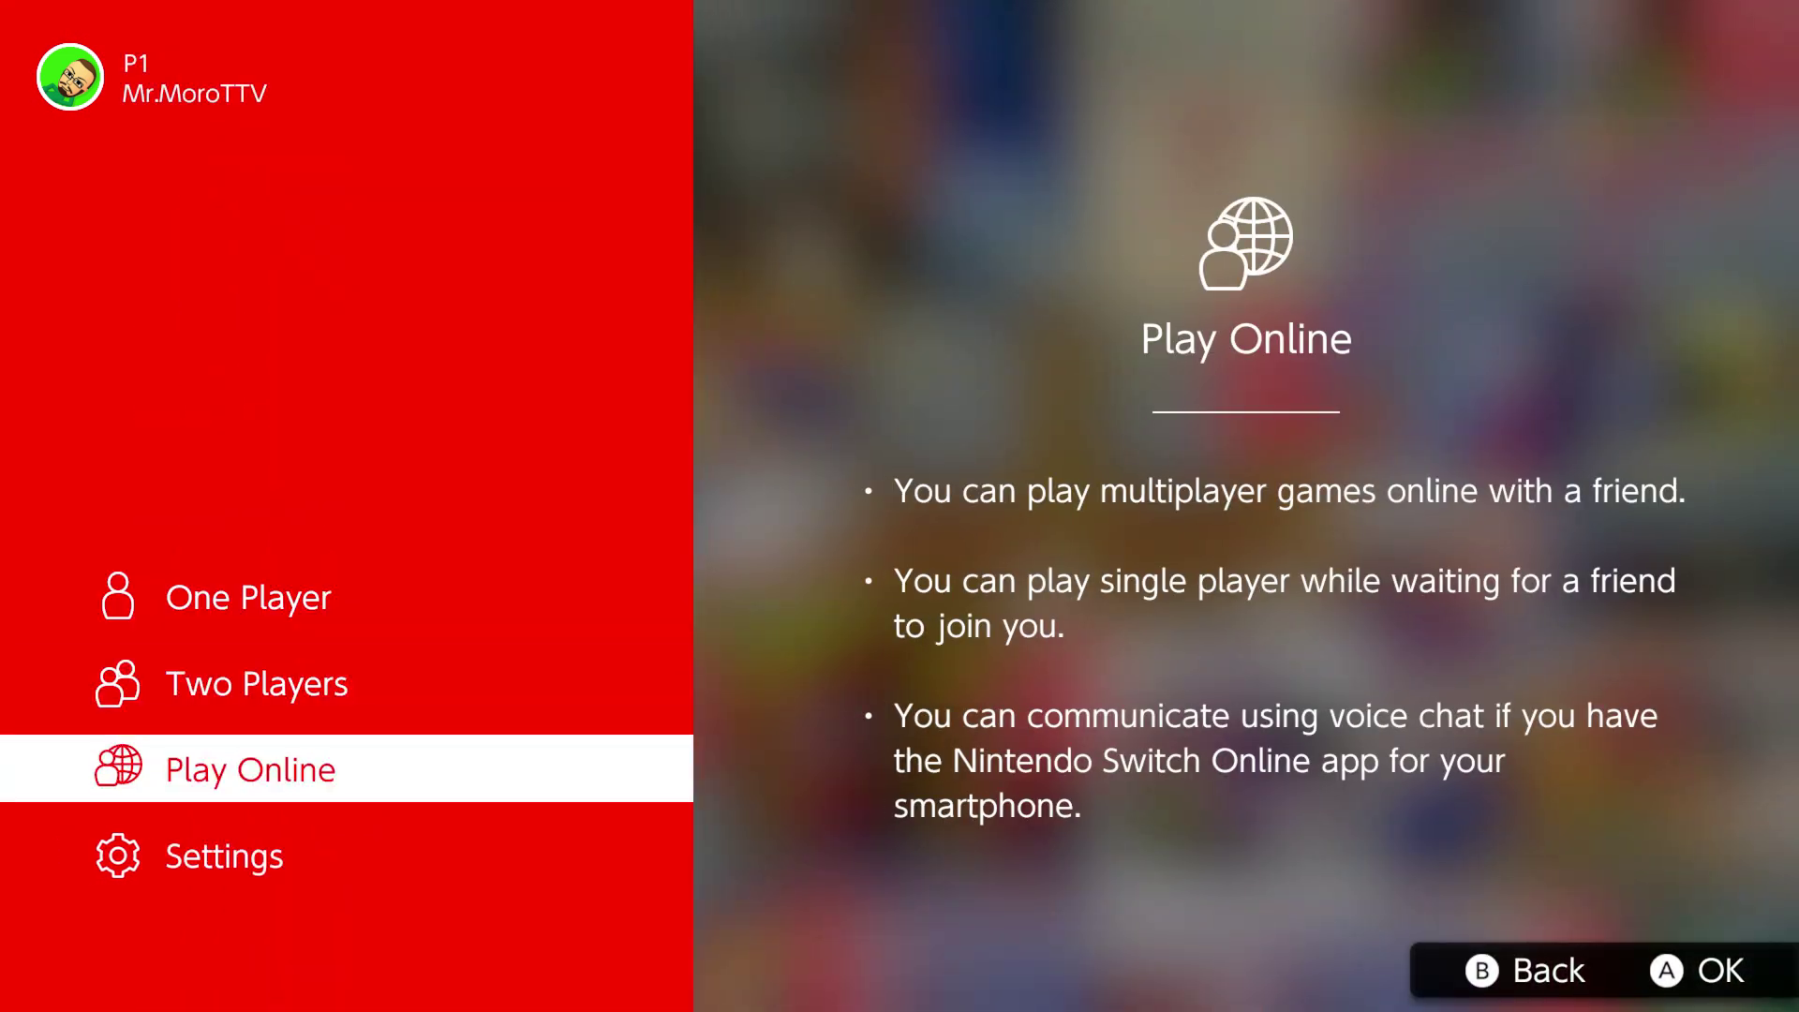
key(Down)
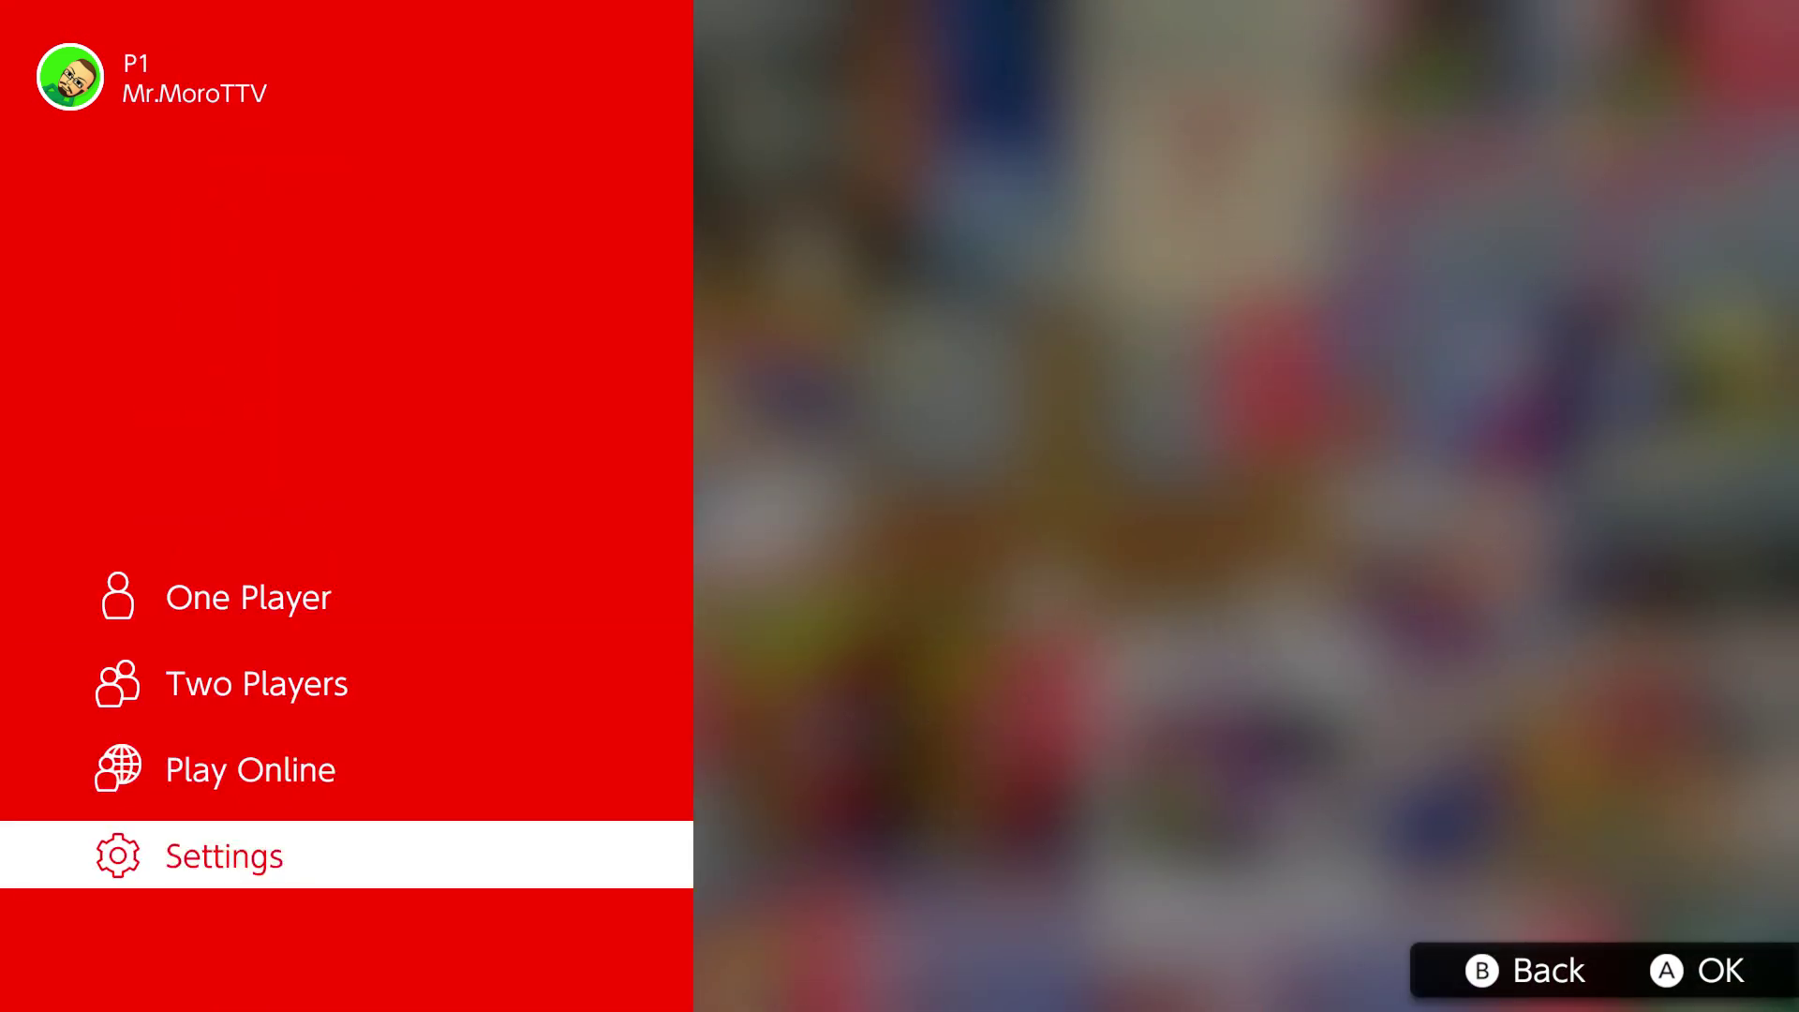
key(a)
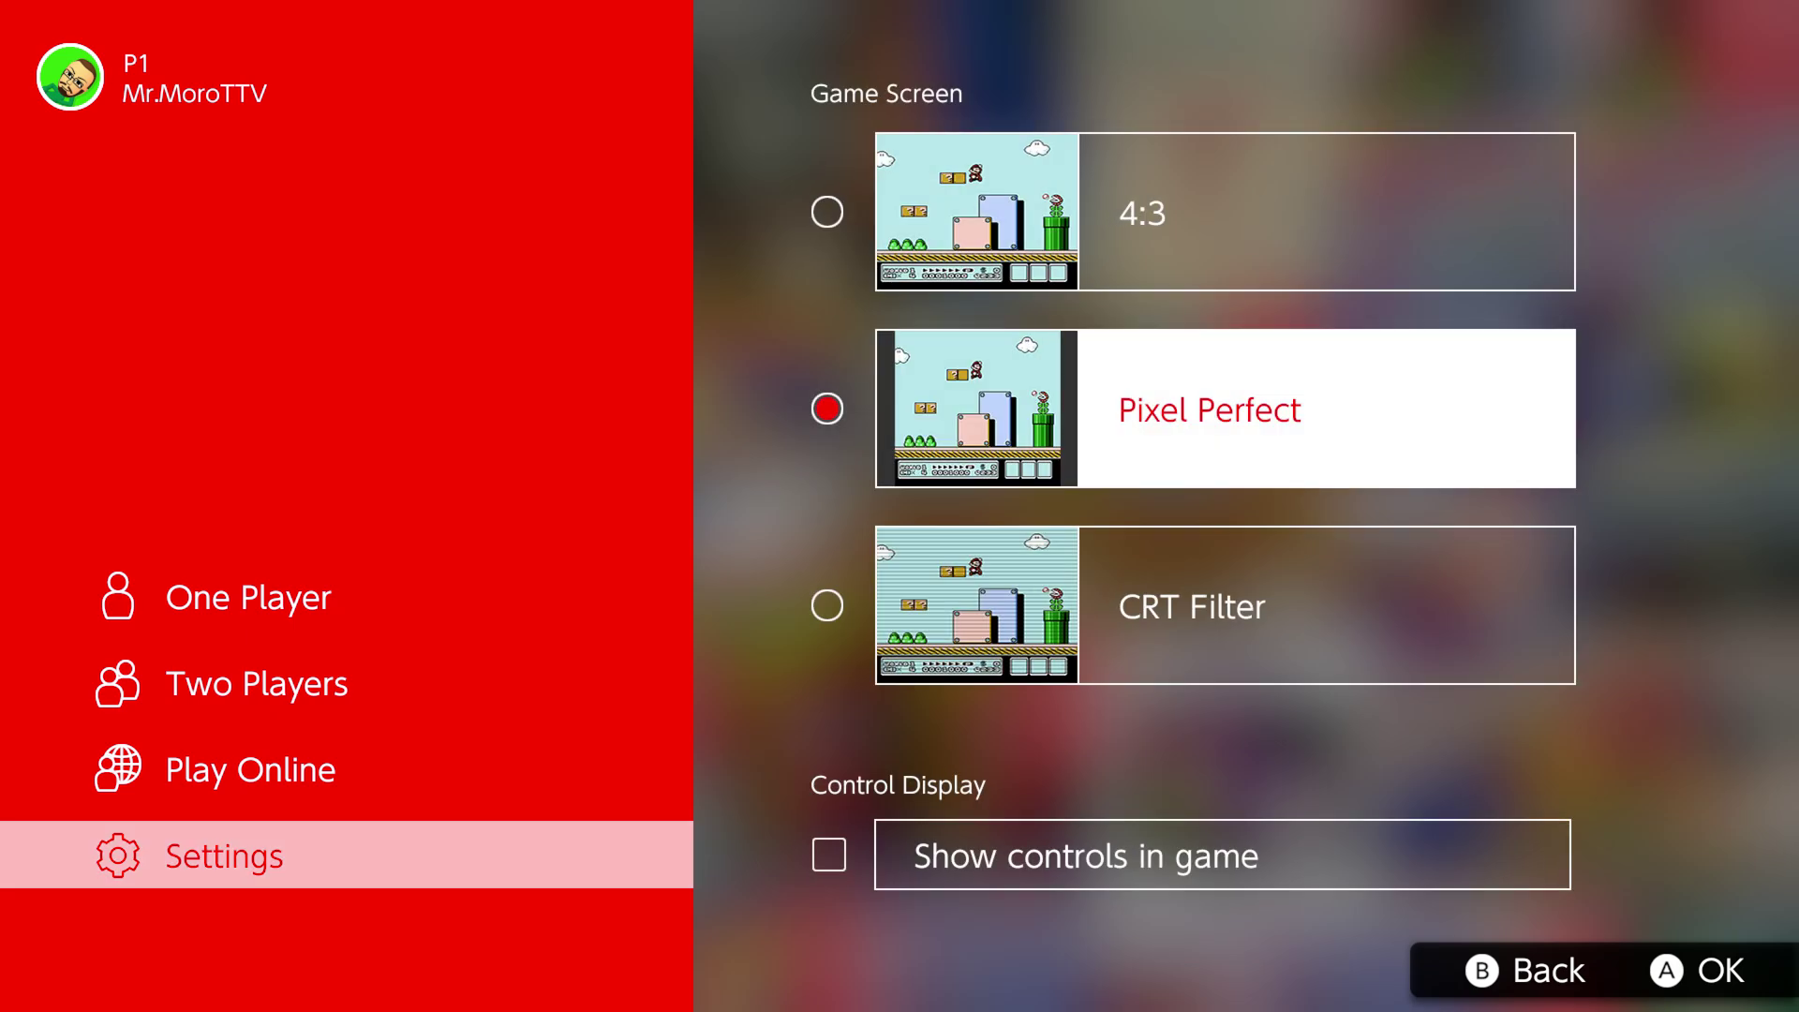
key(Up)
key(Down)
key(b)
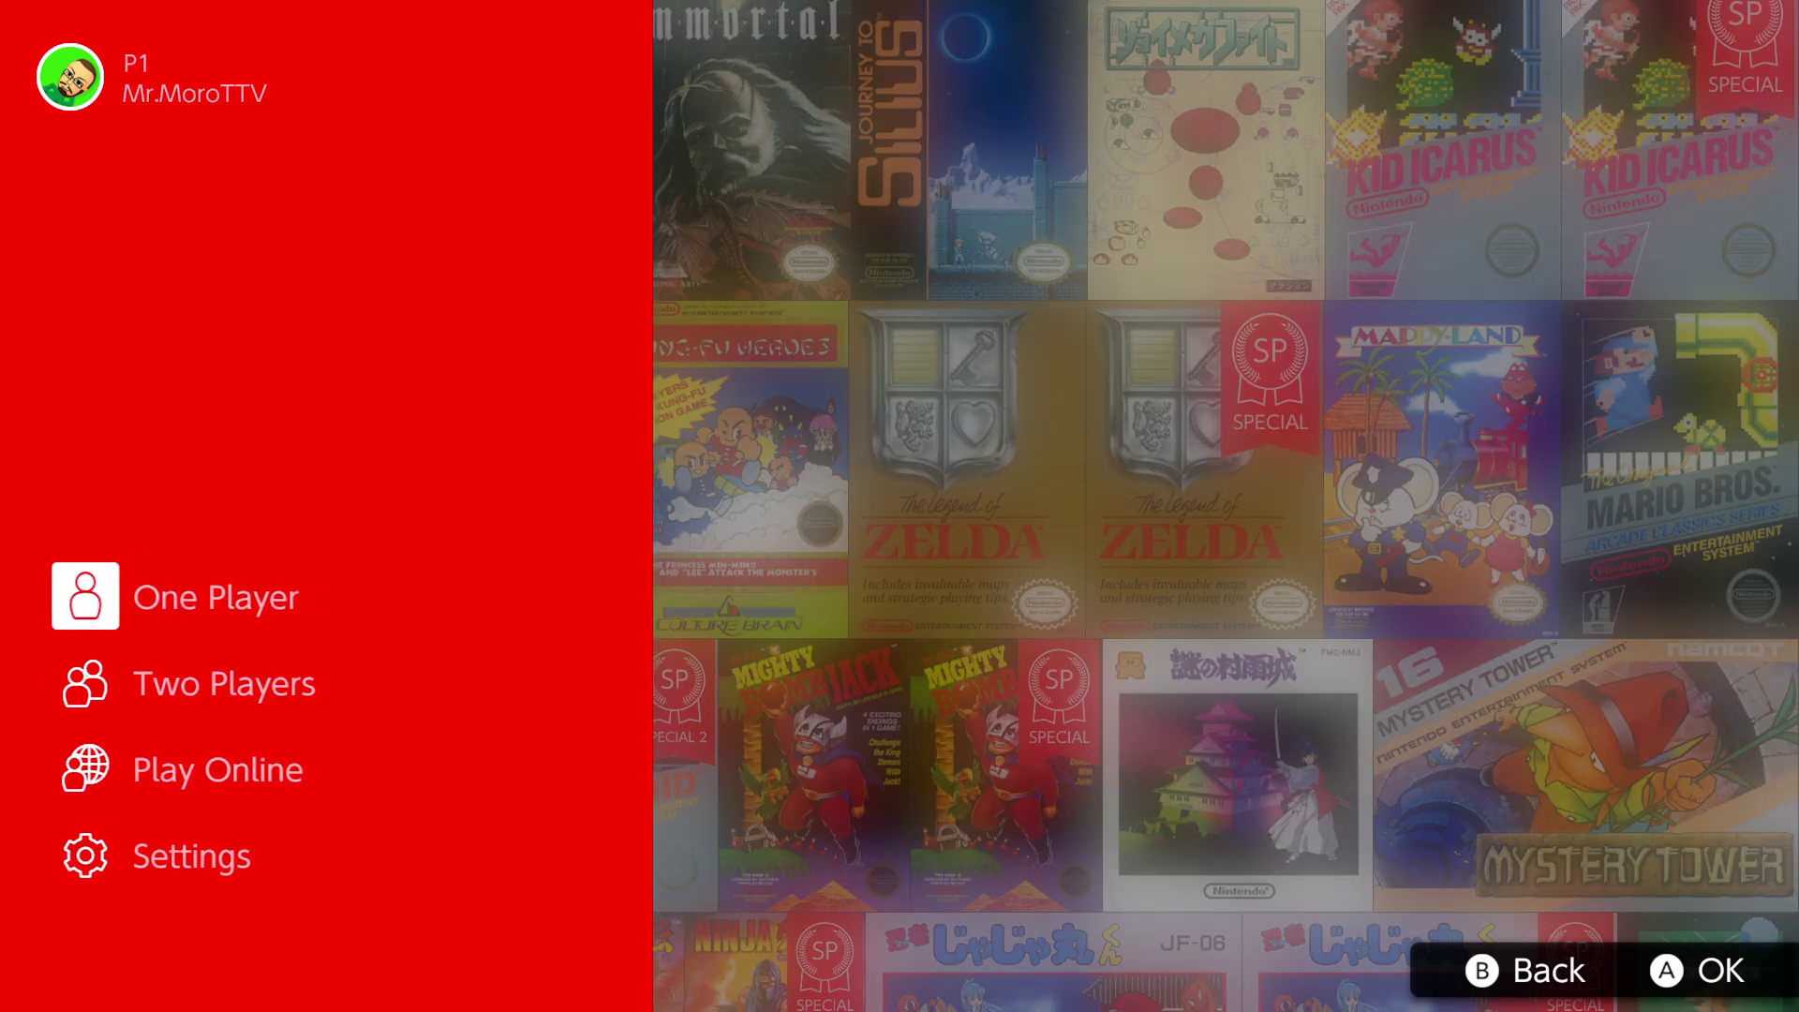
Step: Relaunch Metroid and start a new game from the title screen
key(a)
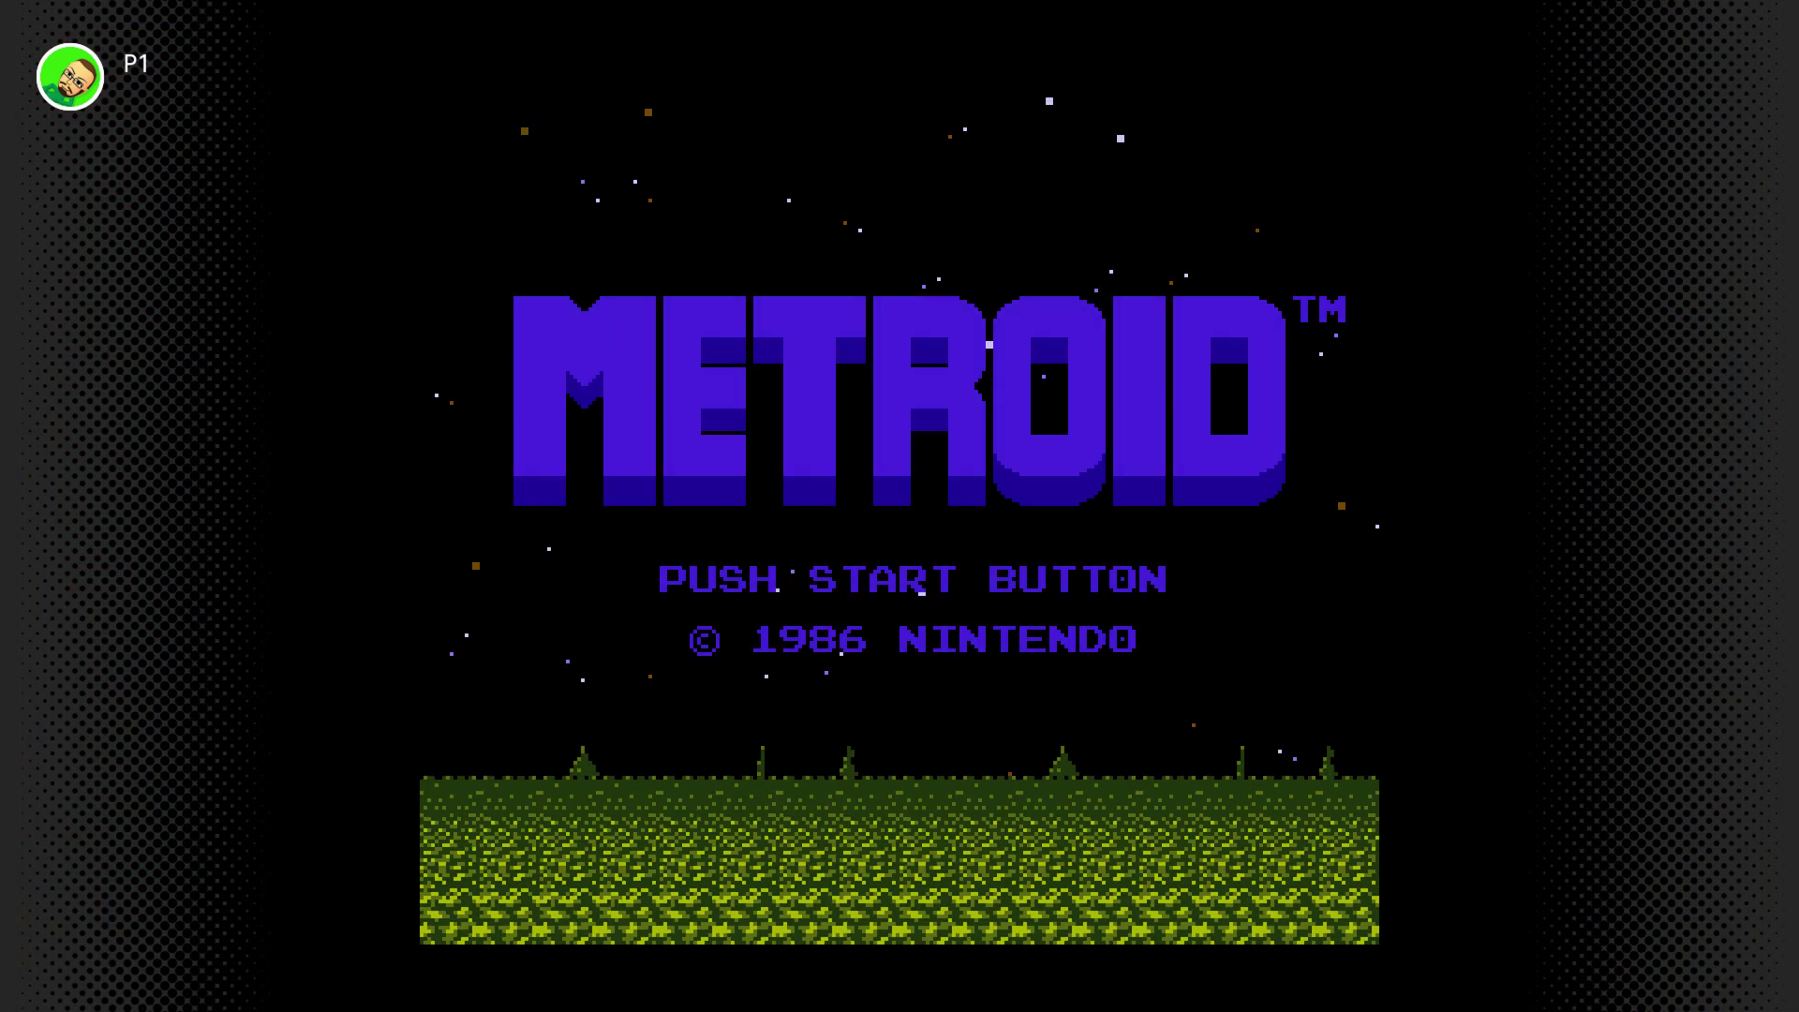
key(Return)
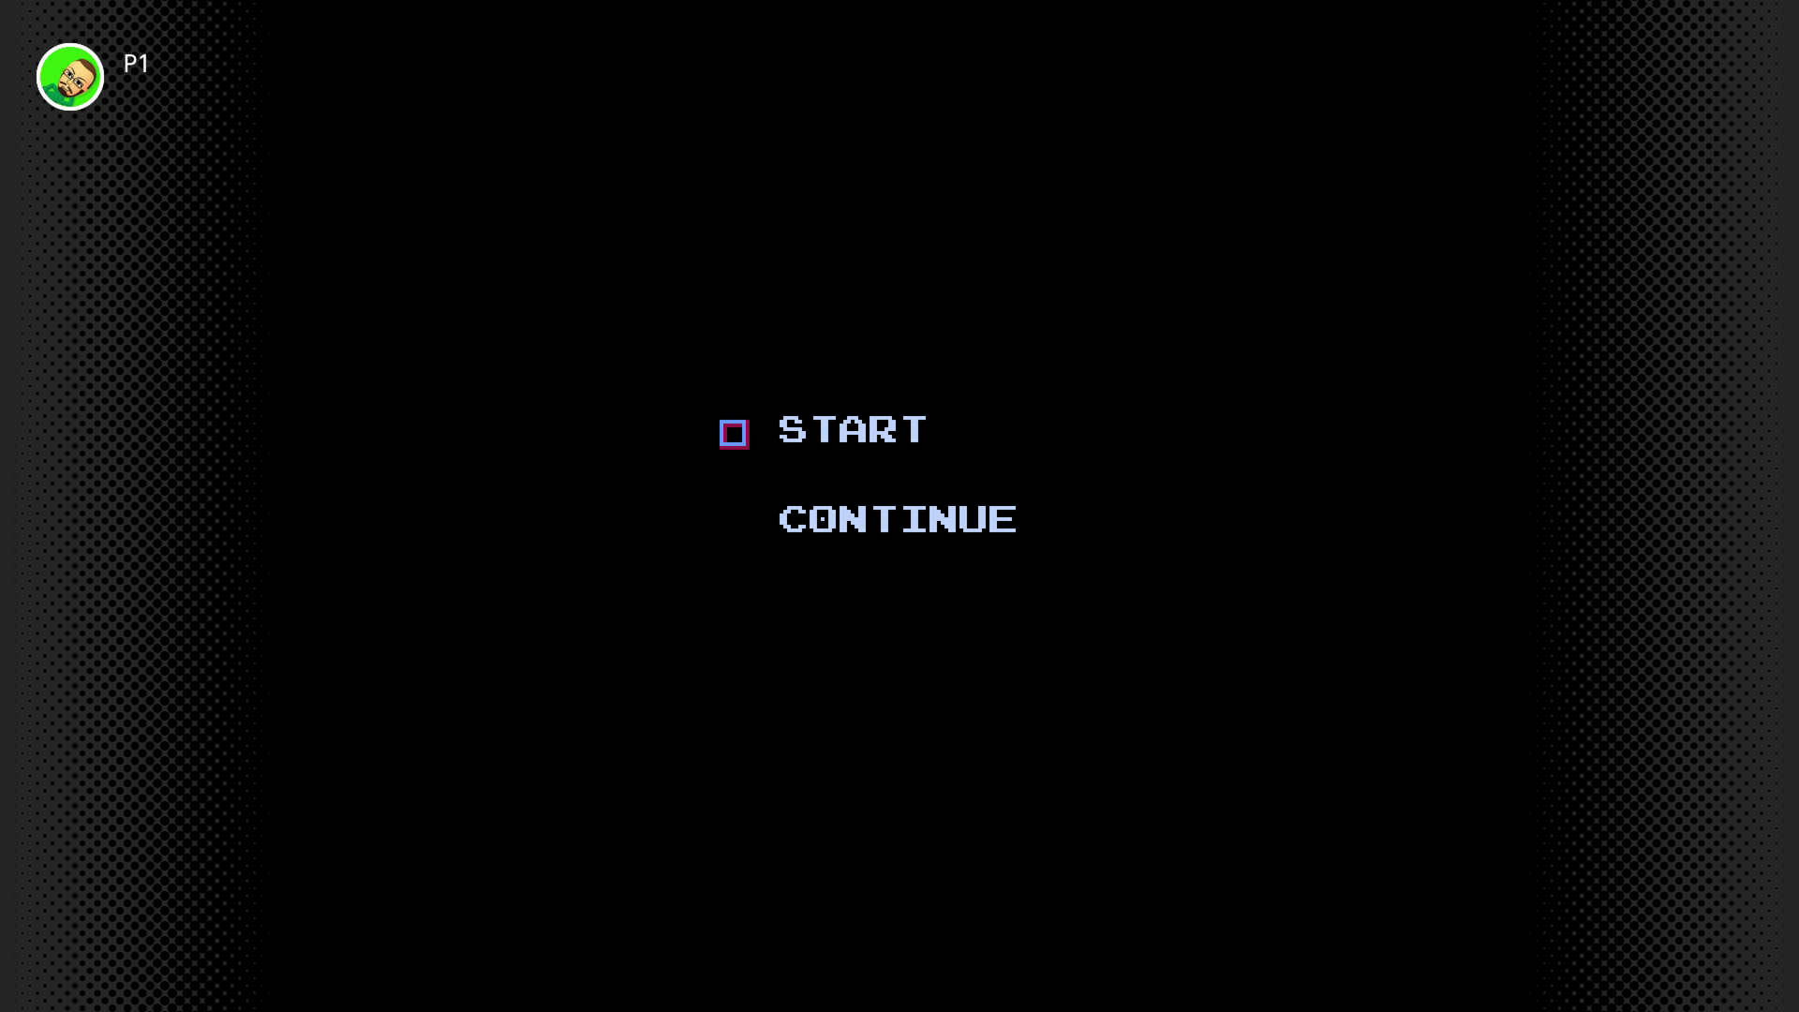
key(Return)
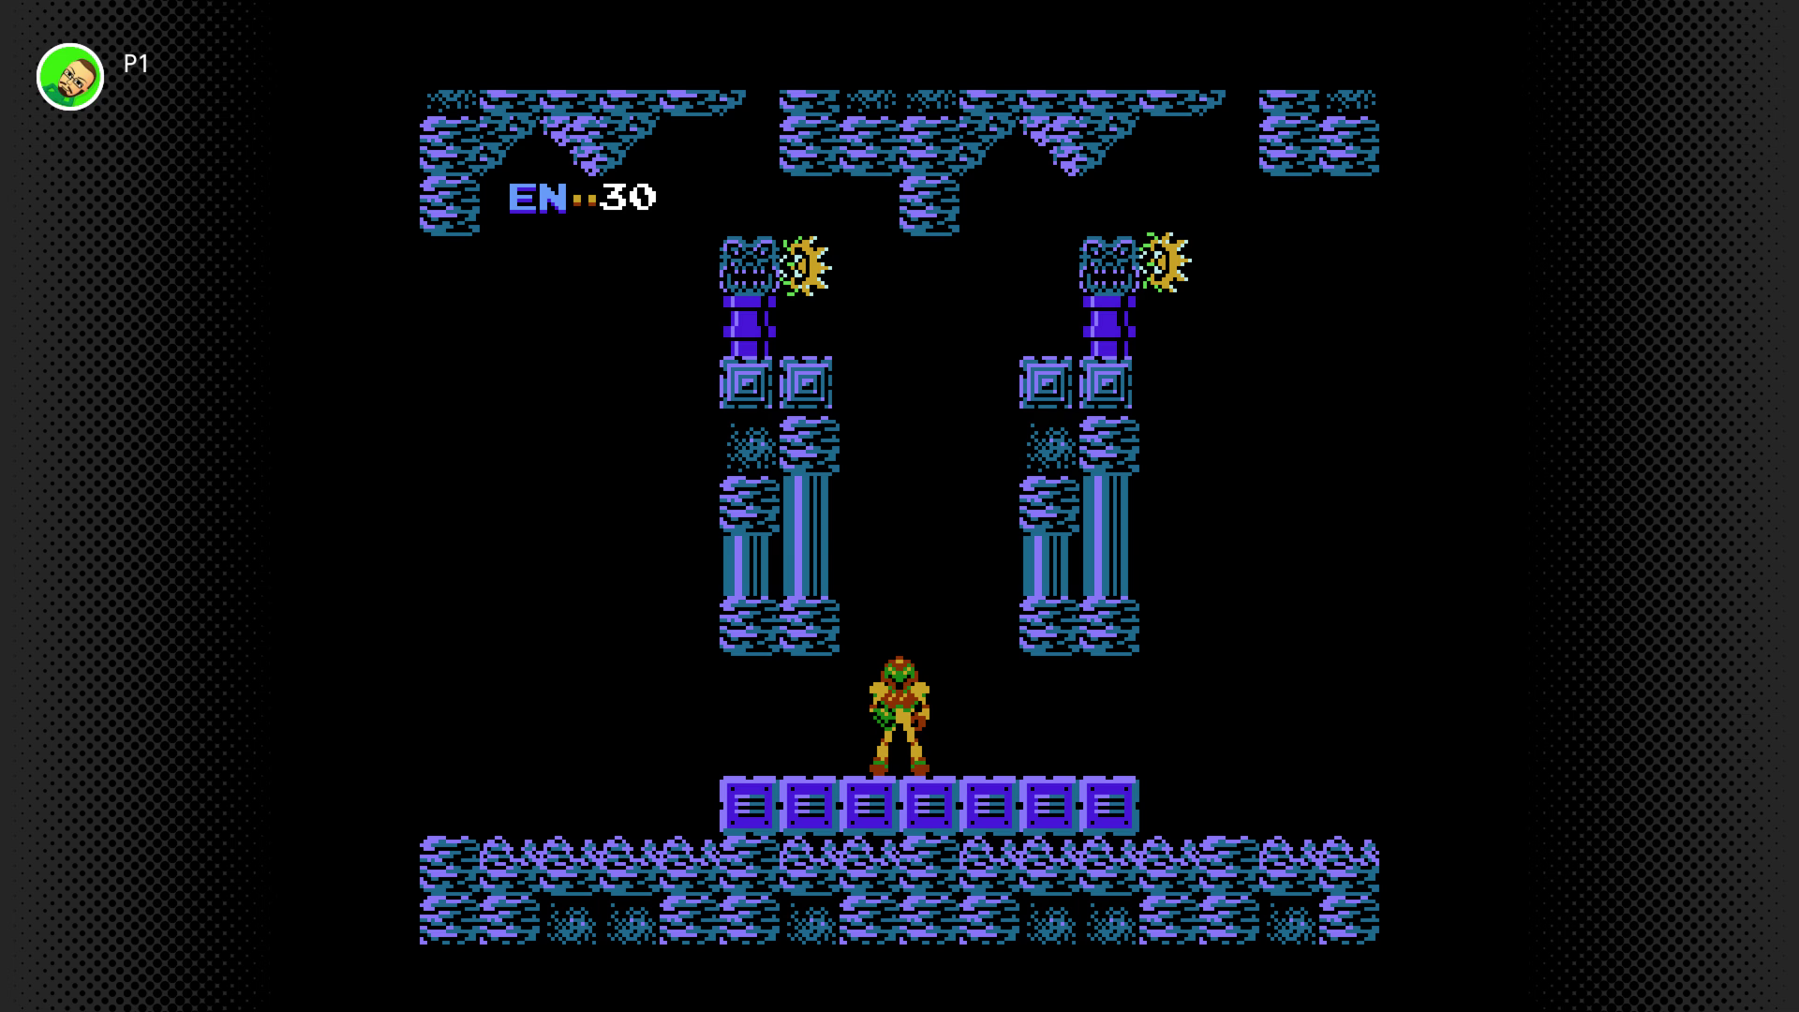
Step: Bring up RetroTINK-4K's HDMI Receiver Setup page over the Metroid game
key(Menu)
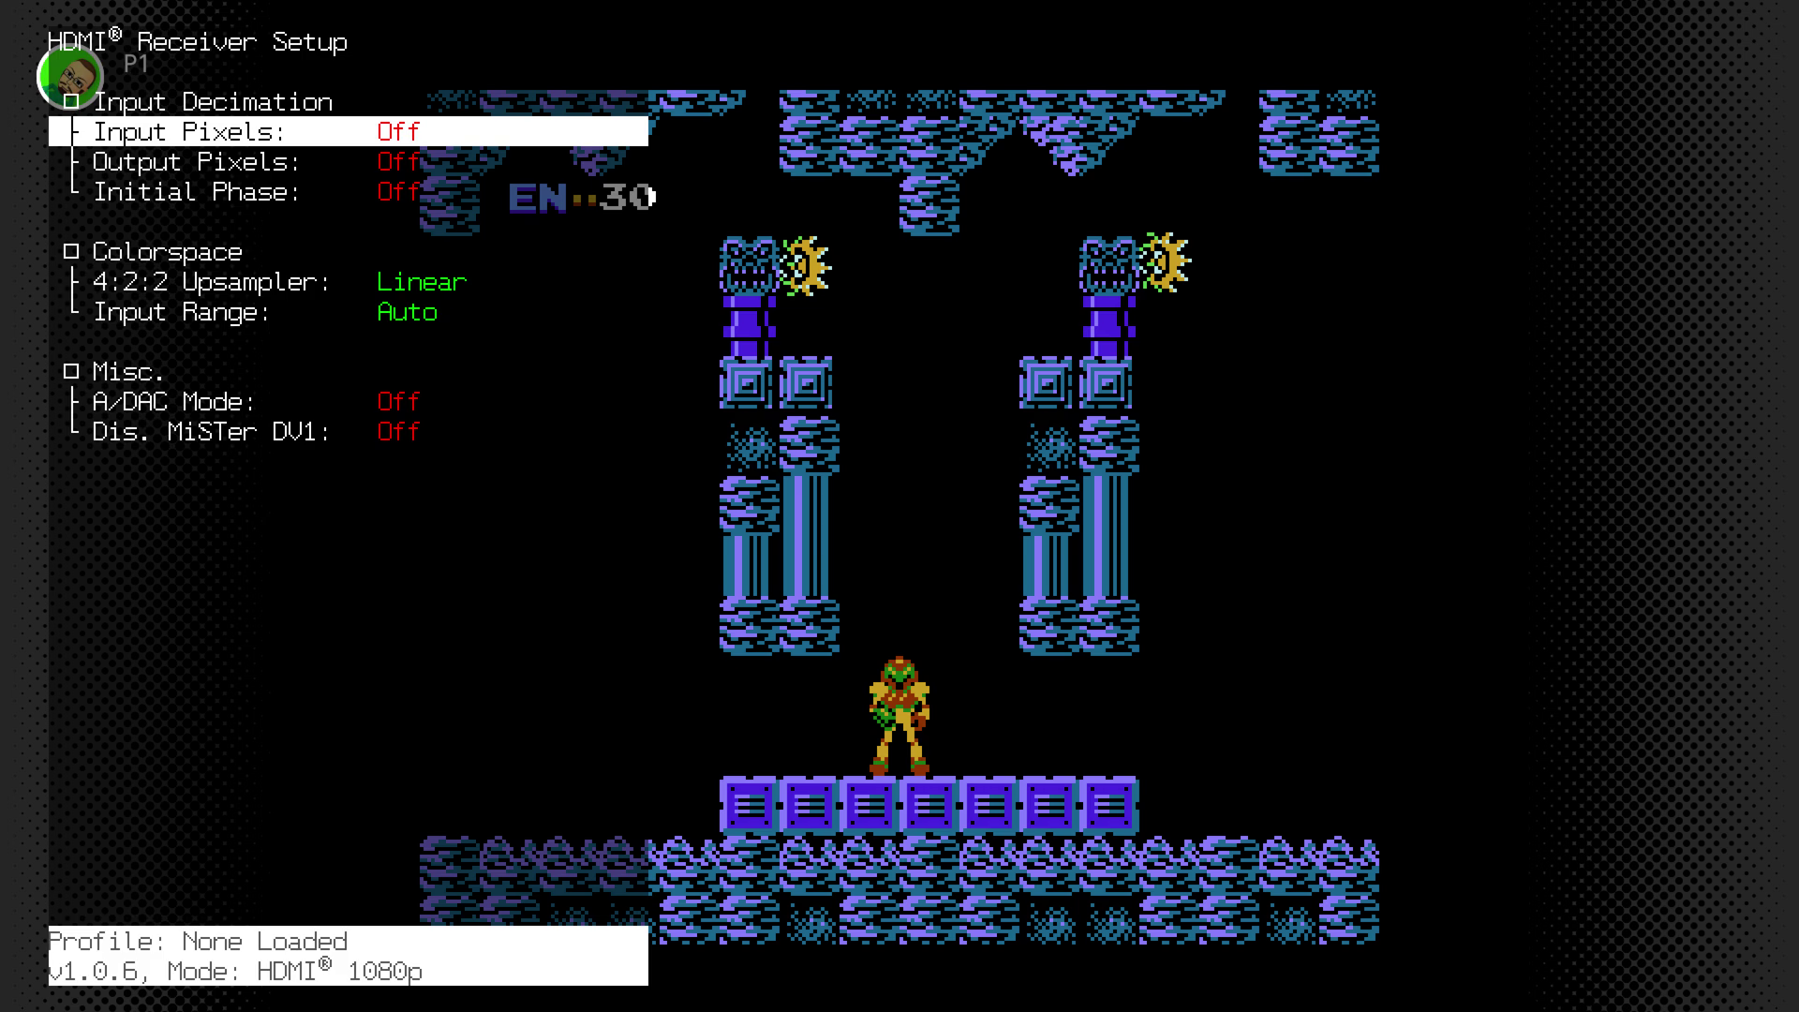
Step: Set Input Pixels decimation to 4 and Vert. Pre-Scale to 1/4
key(Right)
key(Right)
key(Right)
key(Right)
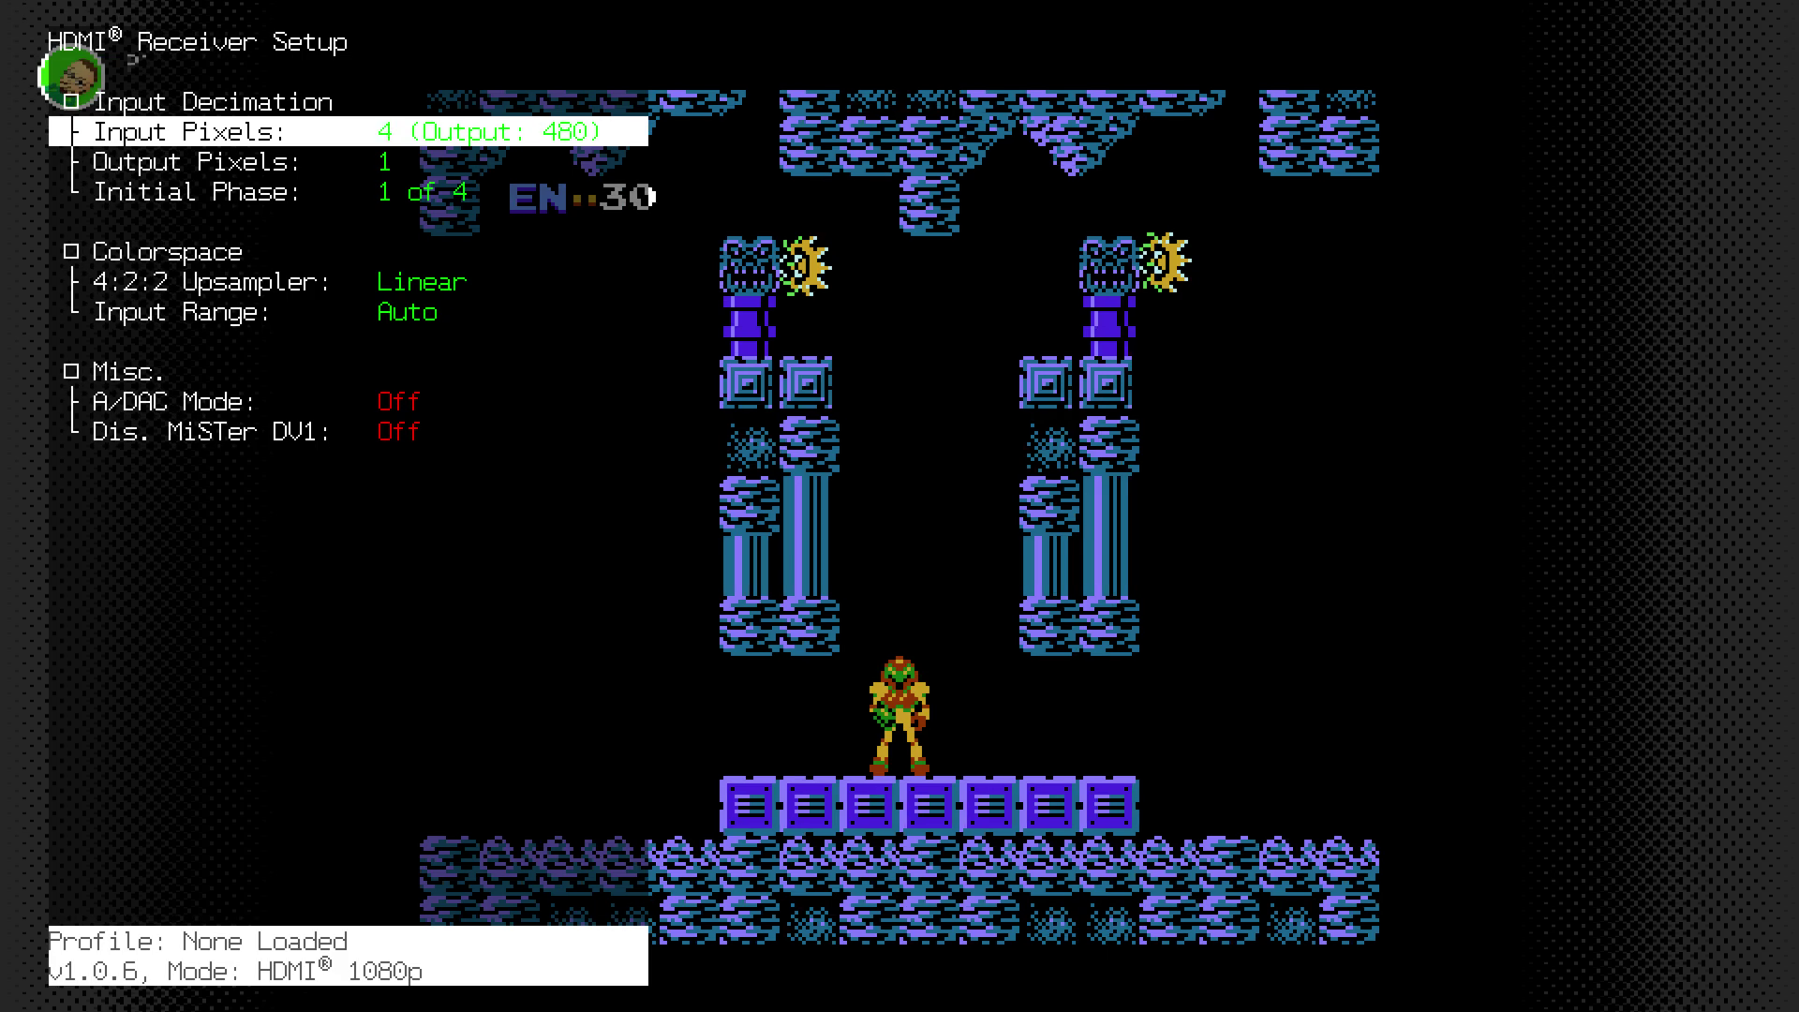
key(Page_Down)
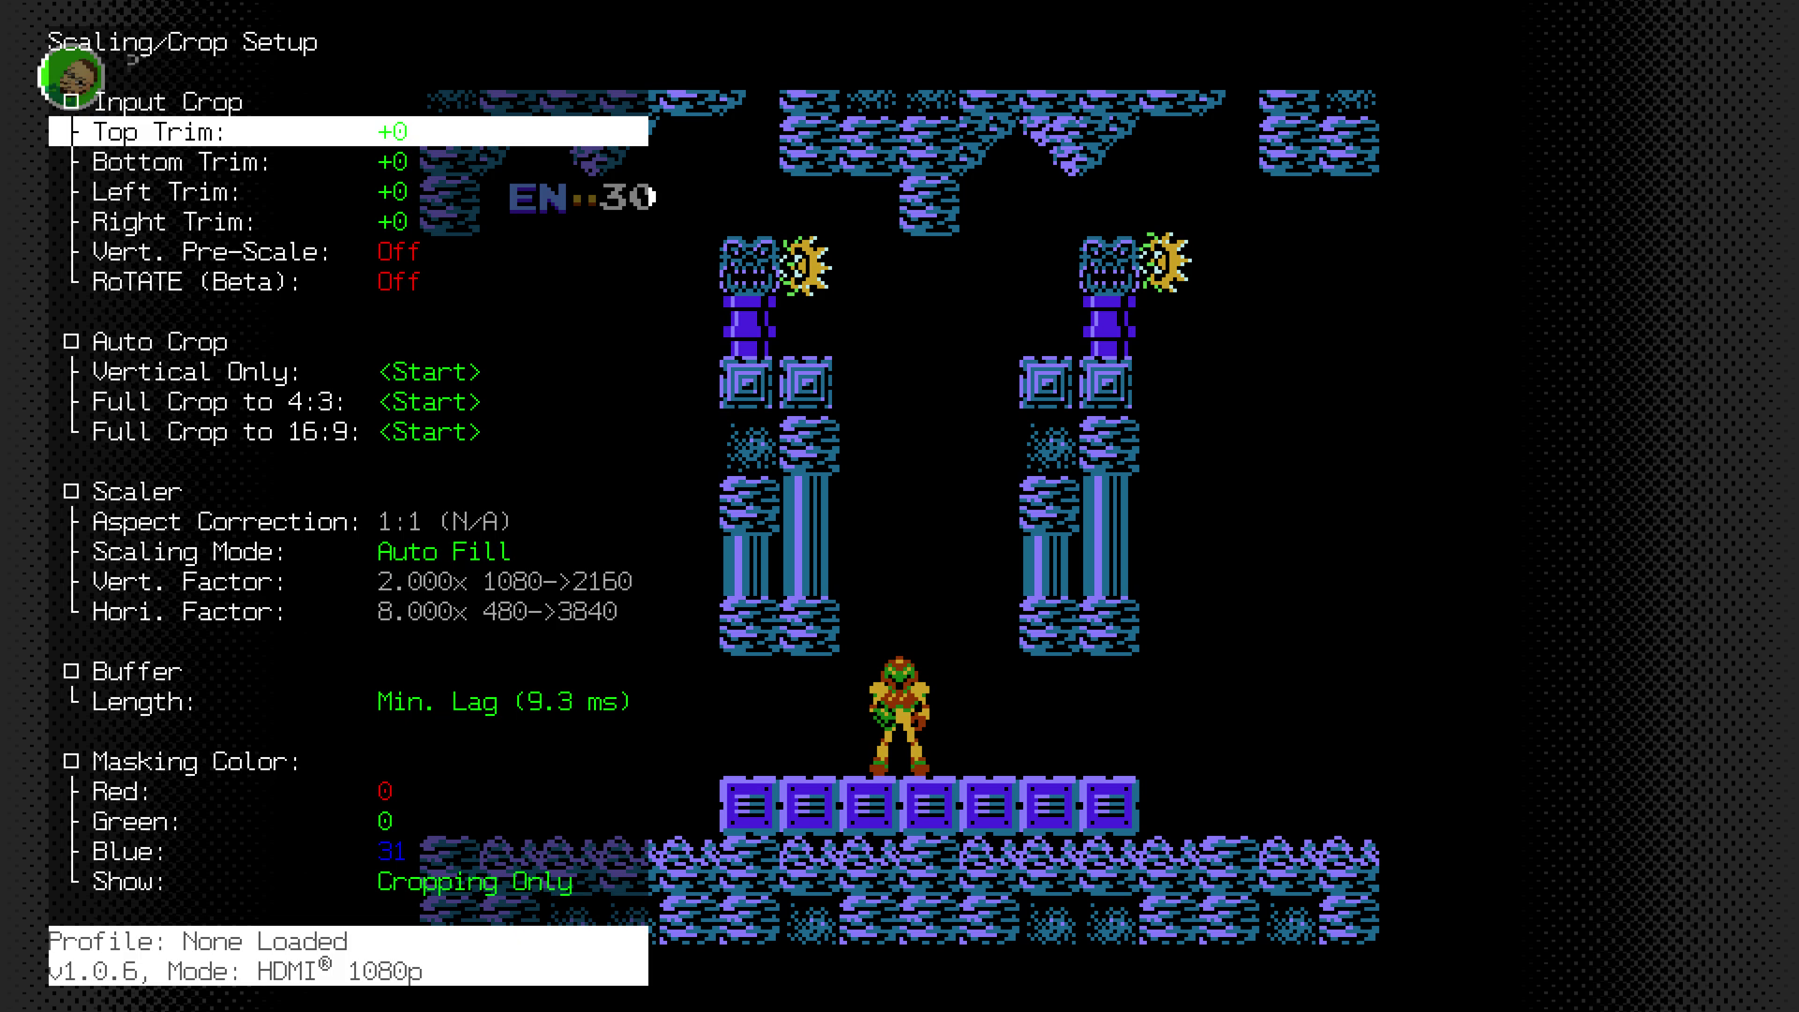
key(Down)
key(Down)
key(Down)
key(Down)
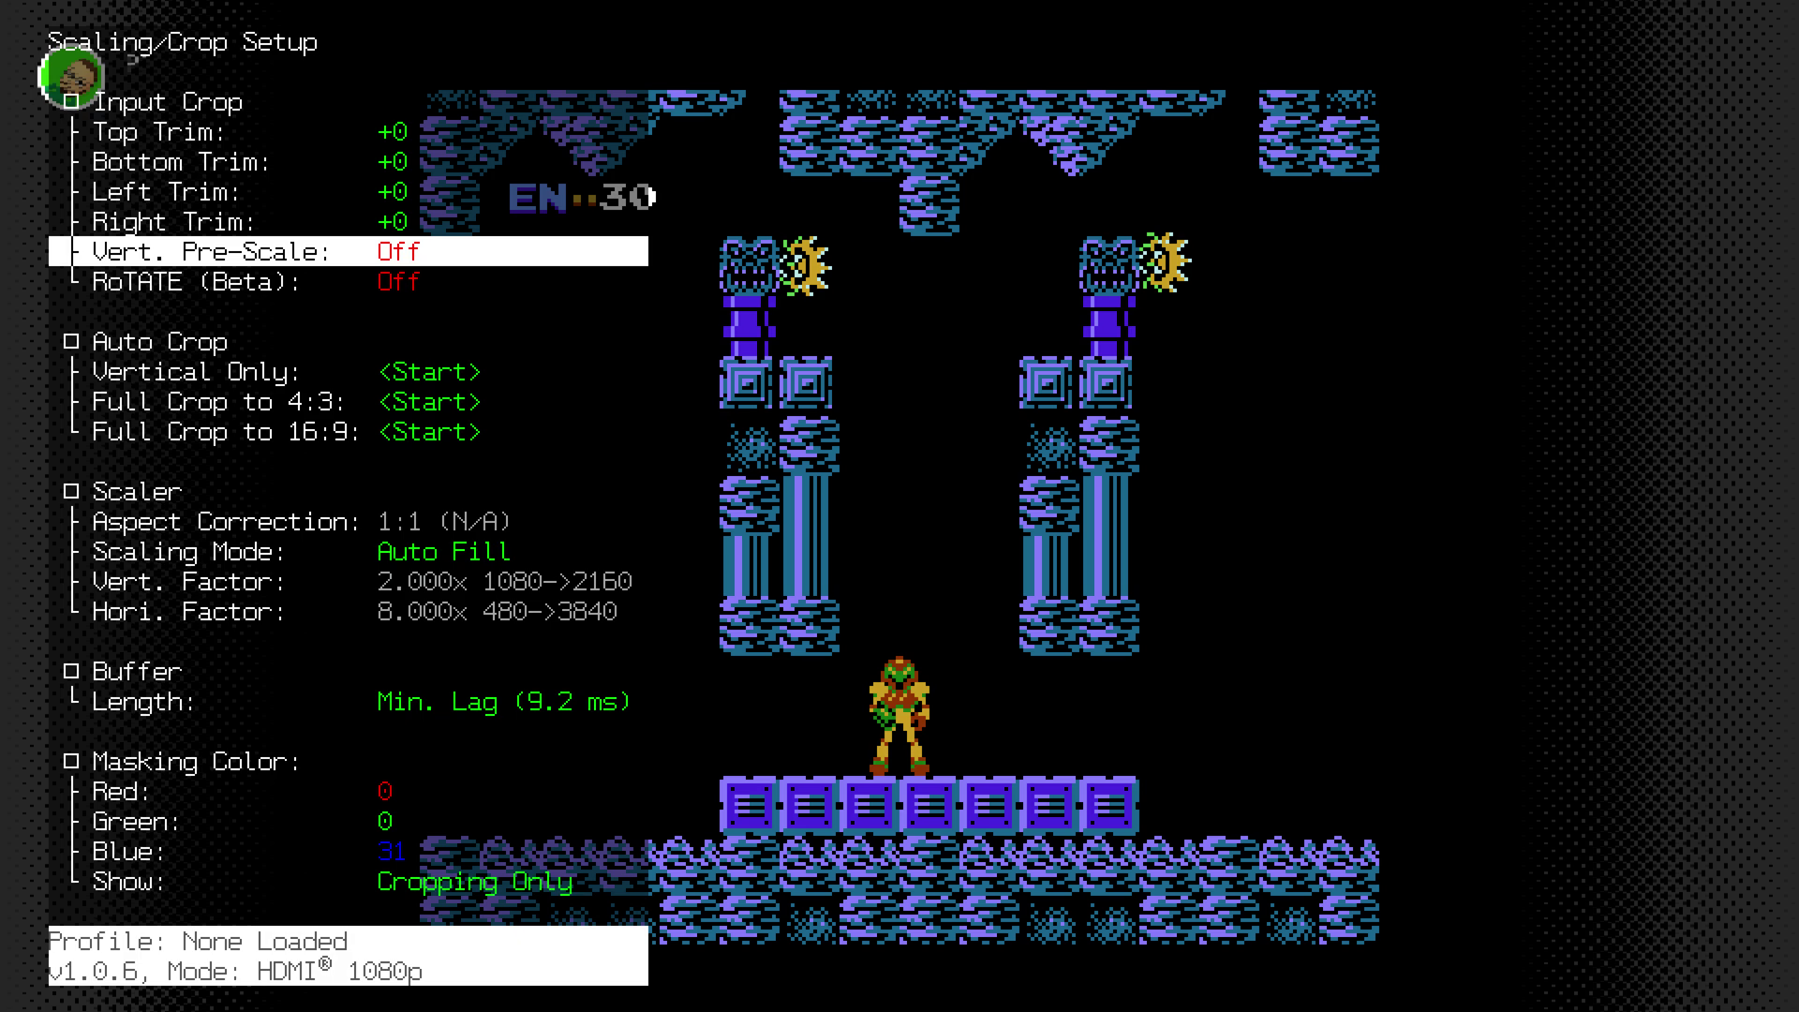
key(Right)
key(Right)
key(Right)
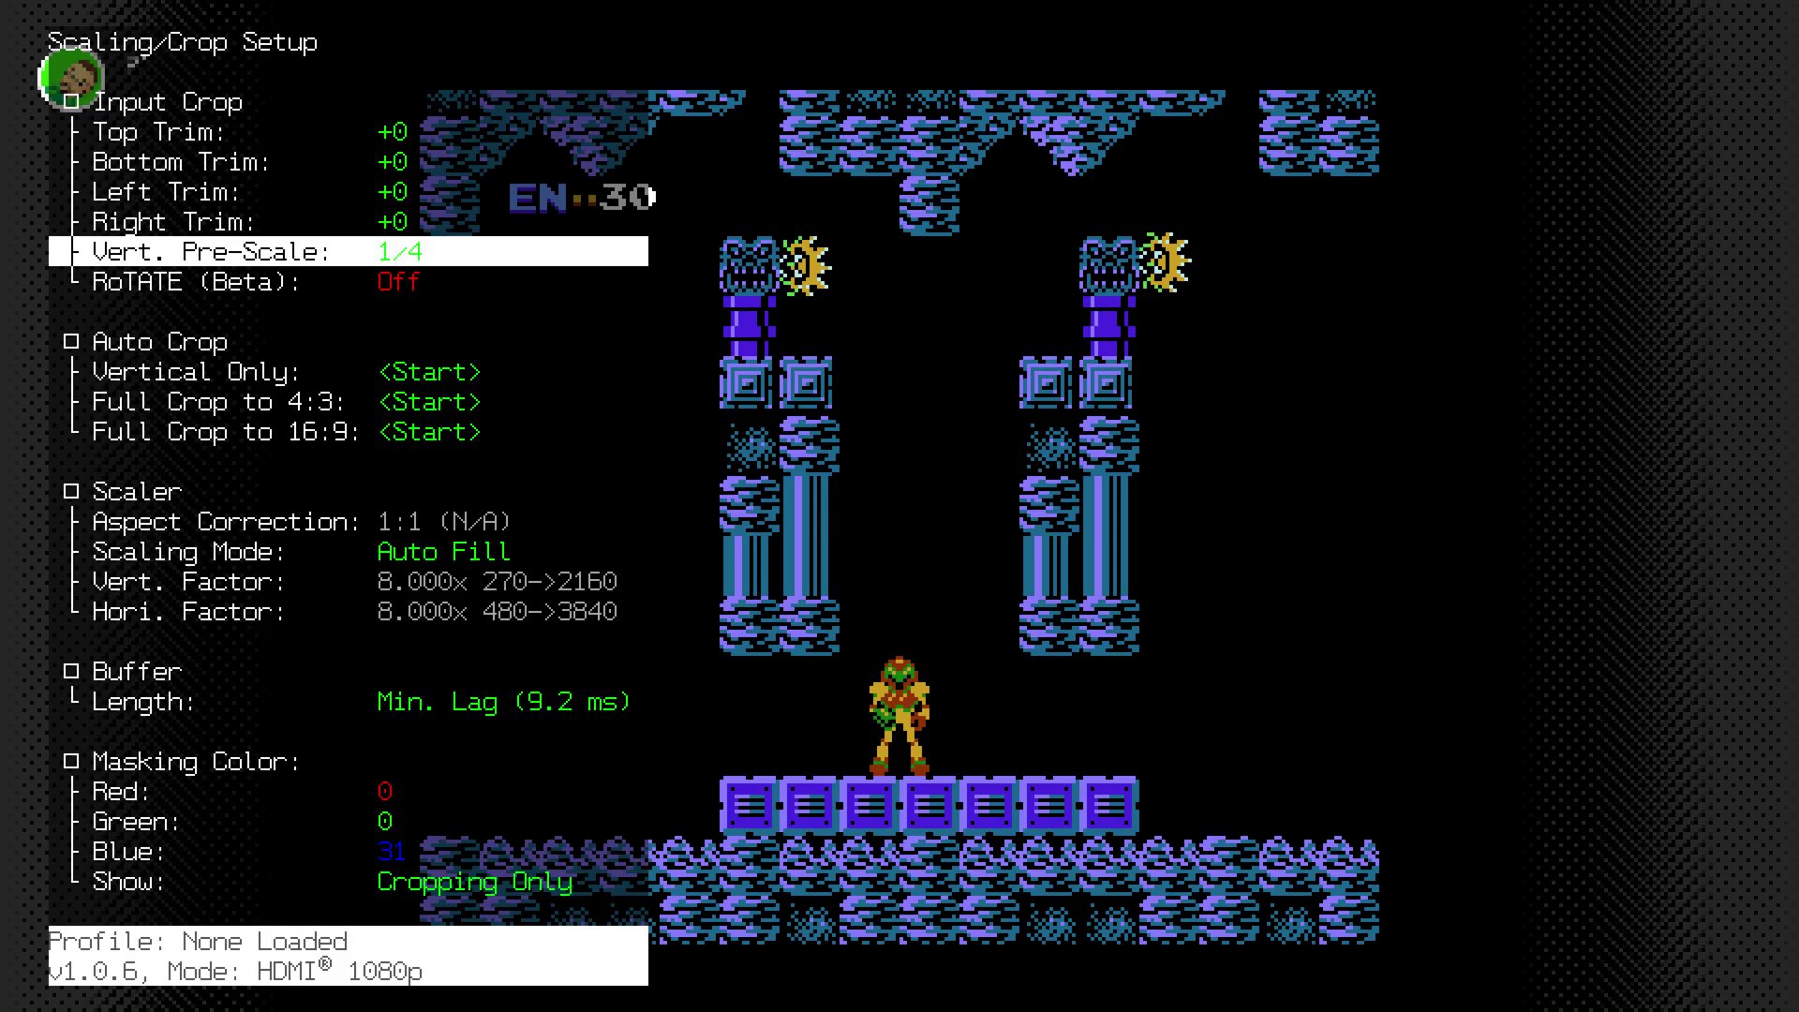
Step: Compare the 8.000x scale factors and lower Top Trim to -22
key(Down)
key(Down)
key(Down)
key(Down)
key(Down)
key(Down)
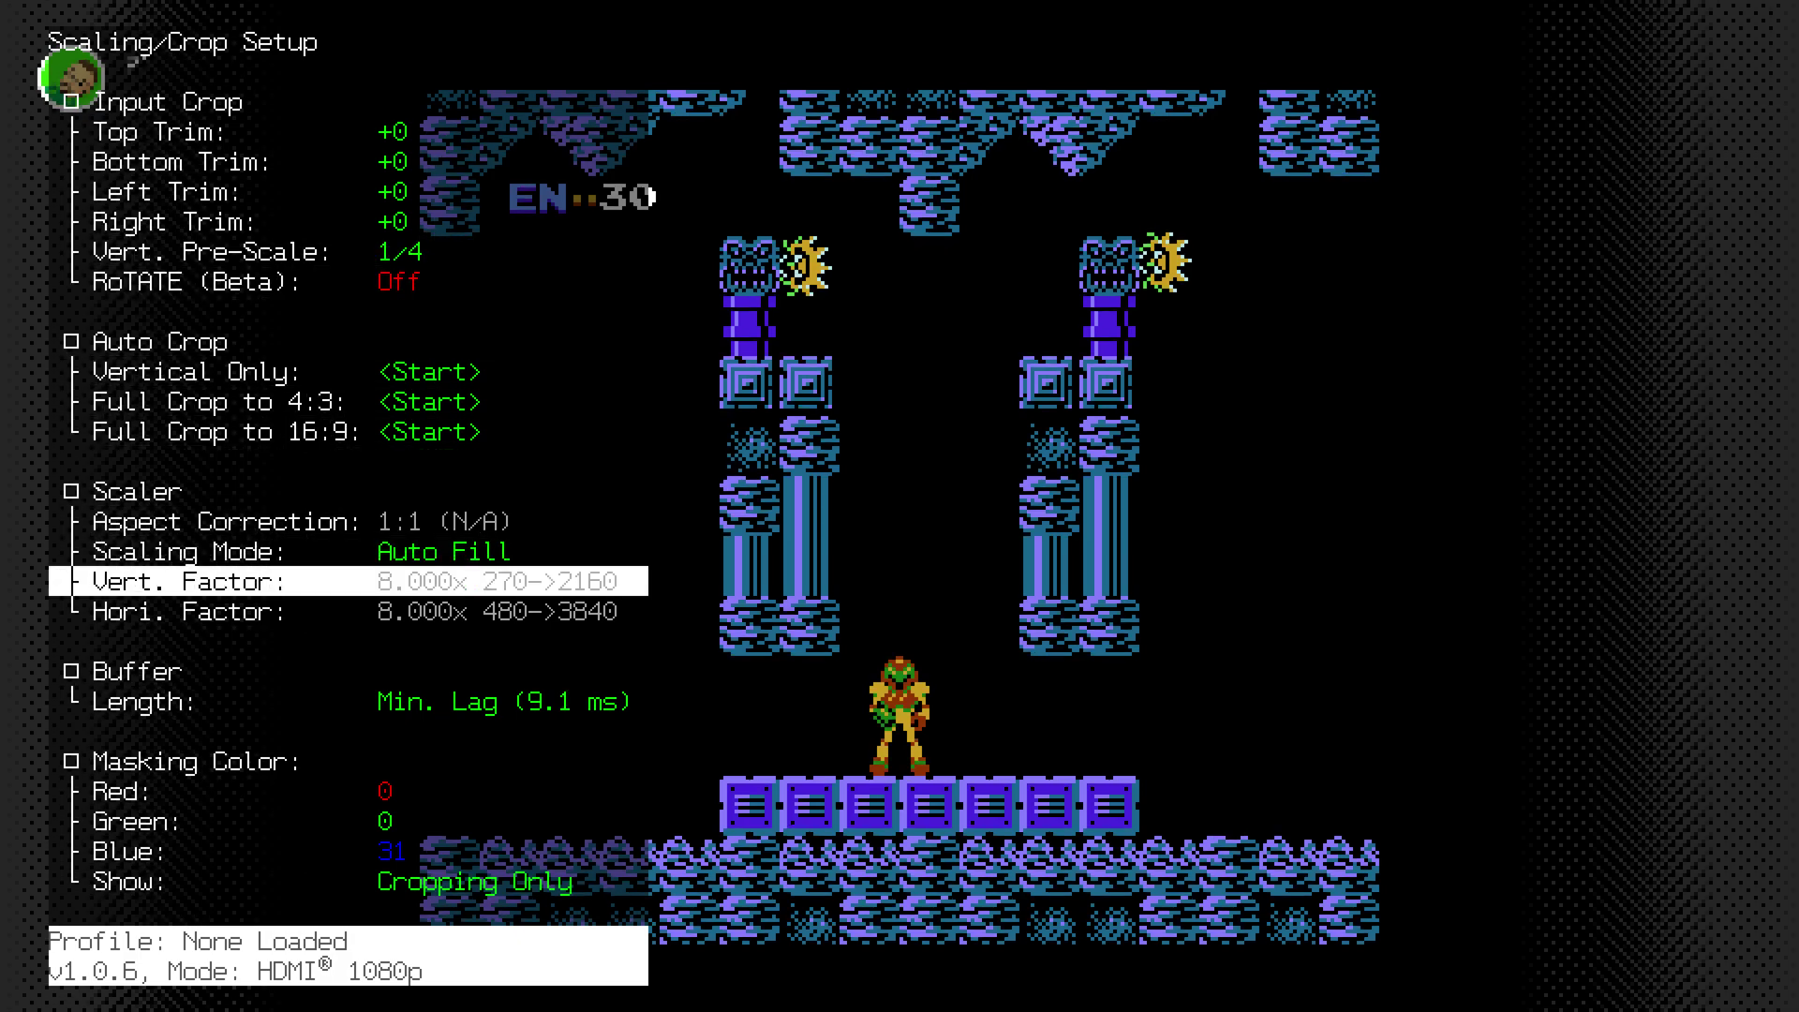
key(Down)
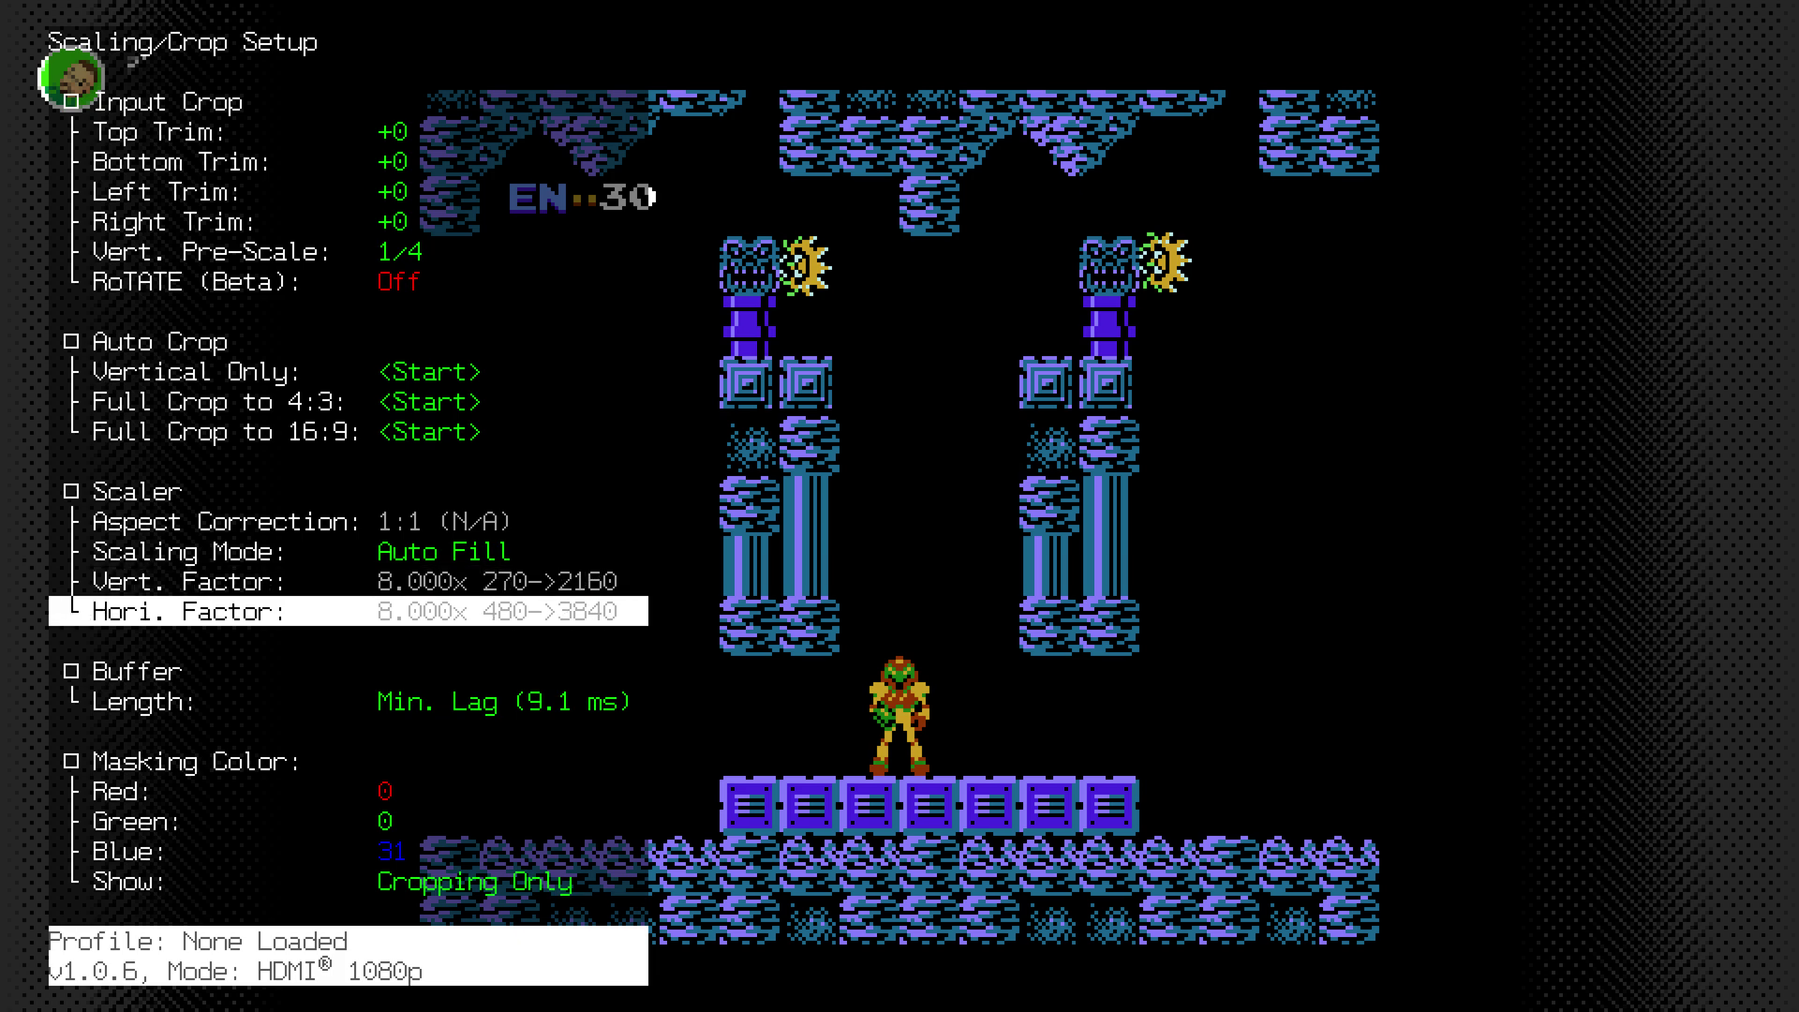
key(Up)
key(Down)
key(Up)
key(Down)
key(Up)
key(Up)
key(Up)
key(Up)
key(Up)
key(Up)
key(Up)
key(Up)
key(Up)
key(Up)
key(Up)
key(Up)
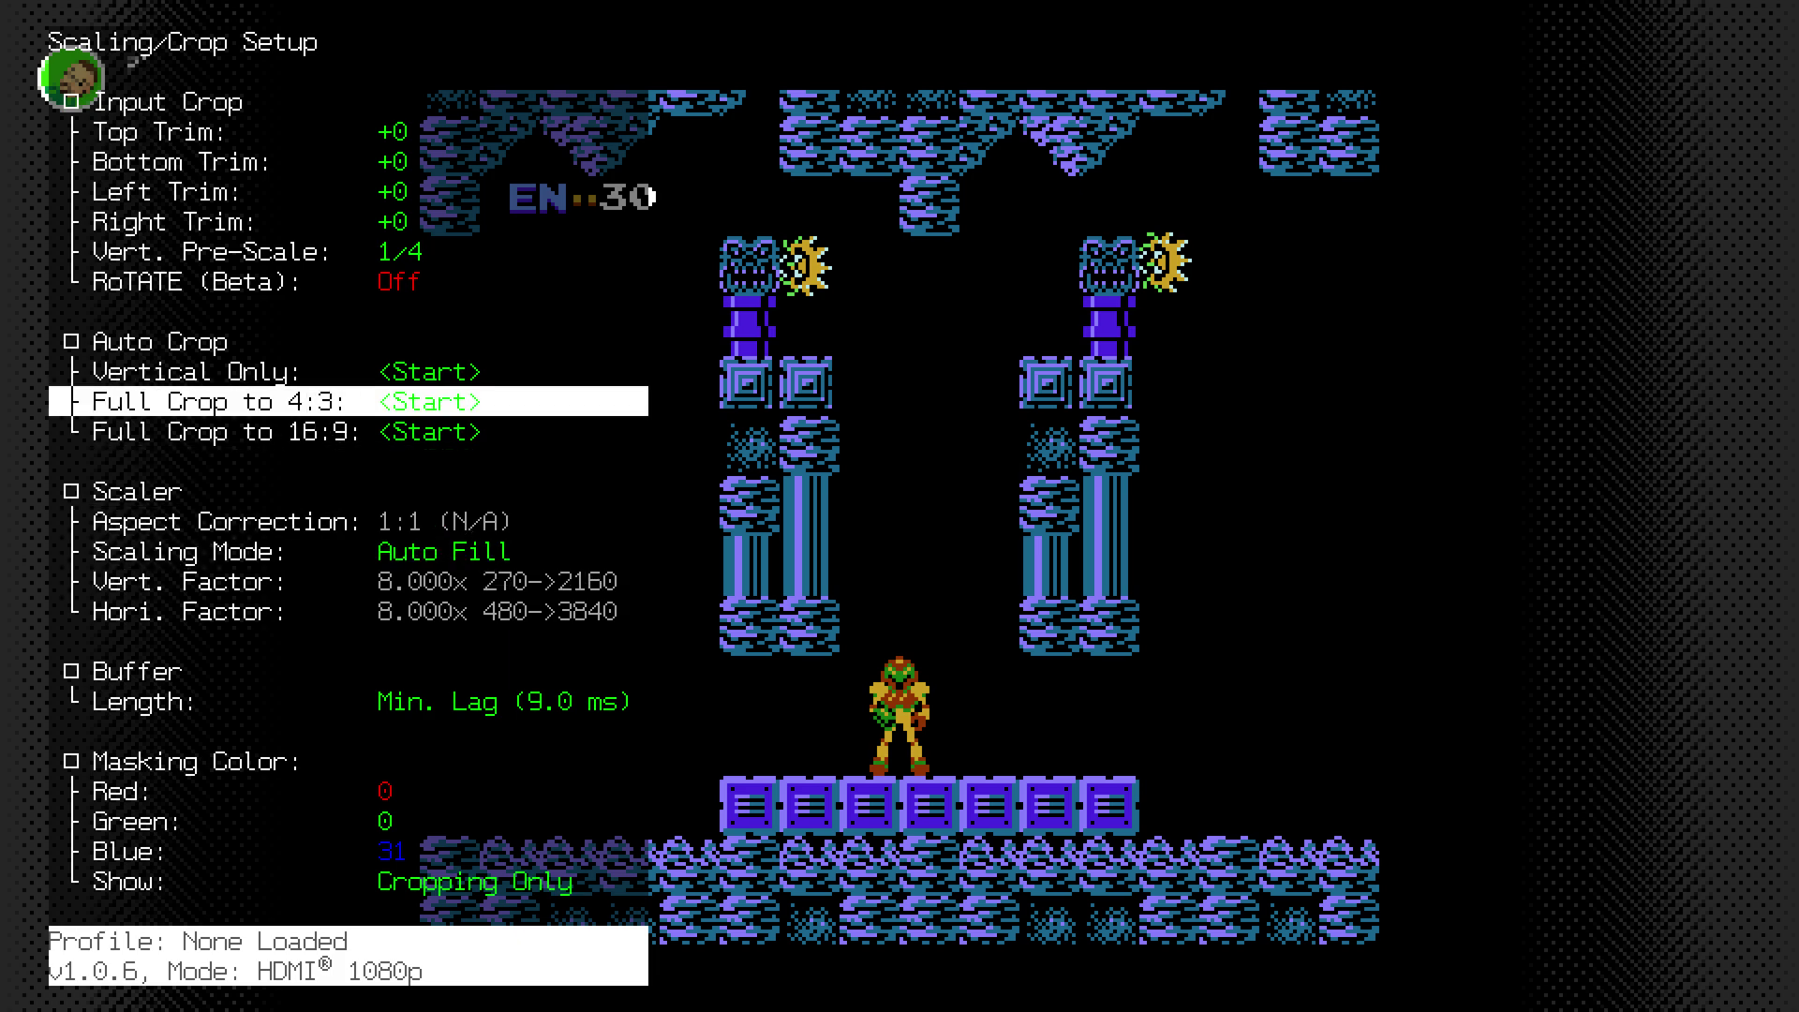
key(Left)
key(Left)
key(Left)
key(Left)
key(Left)
key(Left)
key(Left)
key(Left)
key(Left)
key(Left)
key(Left)
key(Left)
key(Left)
key(Left)
key(Left)
key(Left)
key(Left)
key(Left)
key(Left)
key(Left)
Step: Trim the top to -24 and the bottom to -18
key(Left)
key(Left)
key(Left)
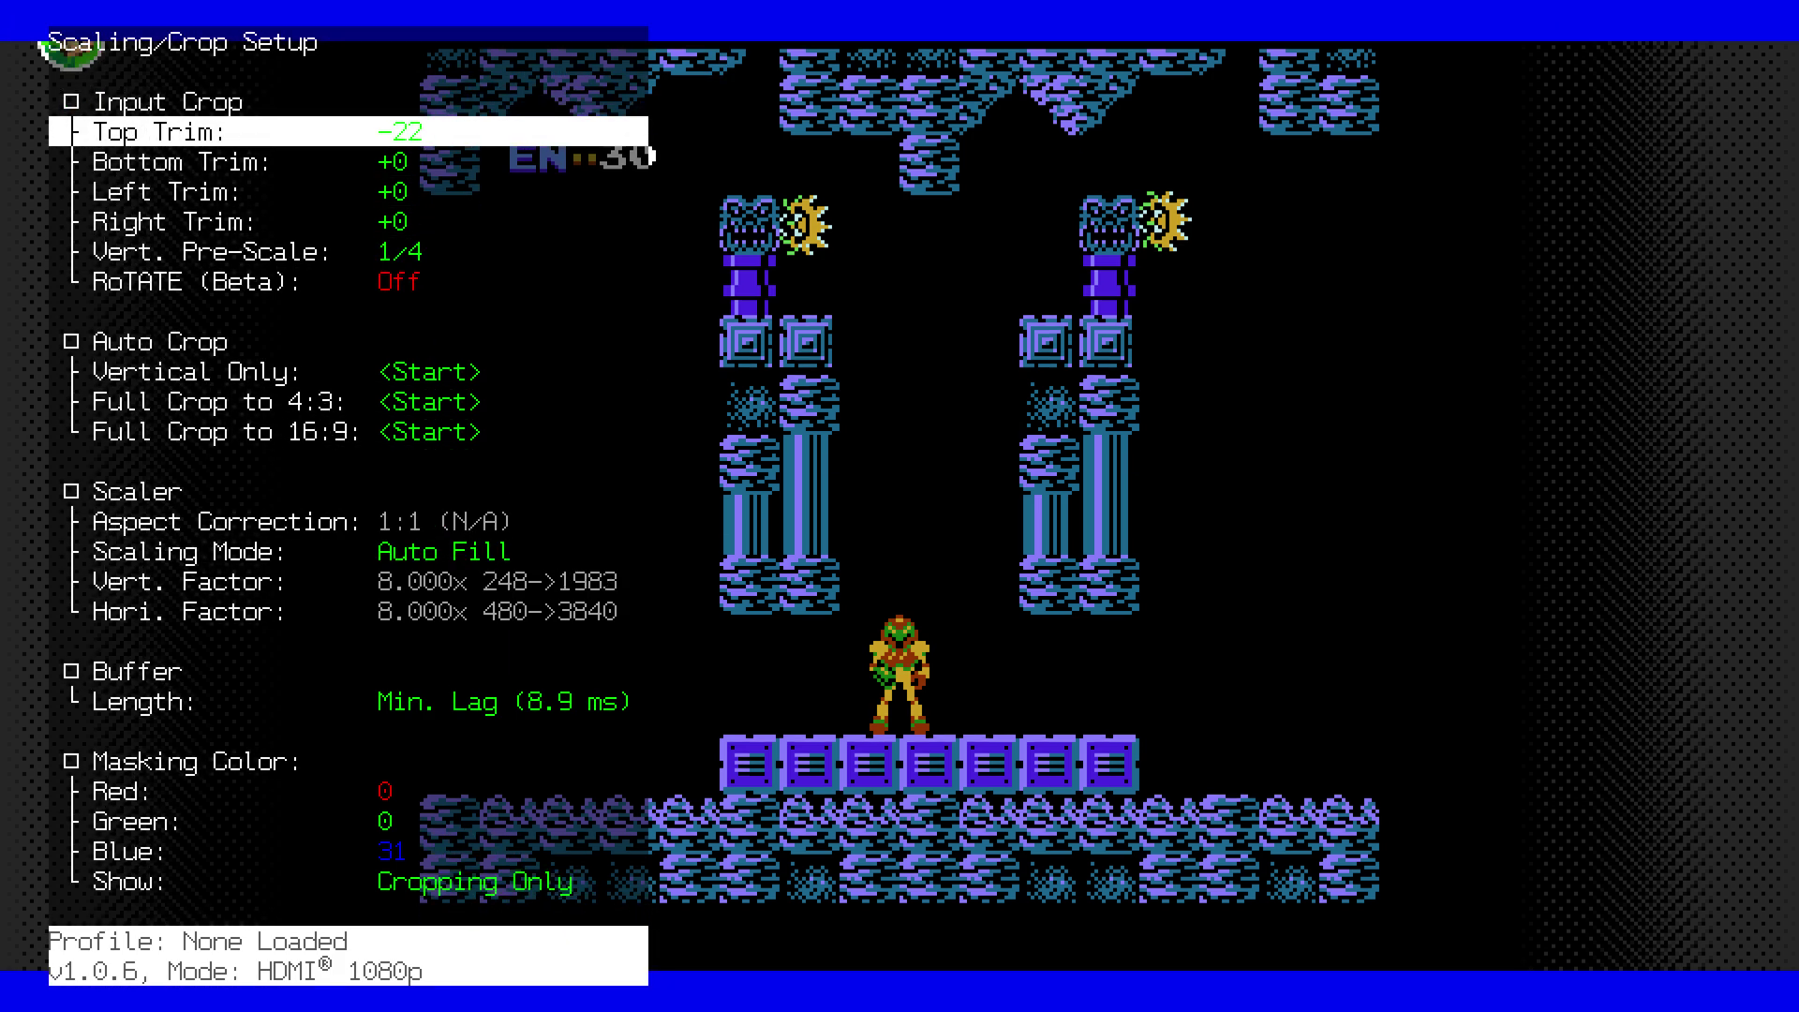
key(Down)
key(Left)
key(Left)
key(Left)
key(Left)
key(Left)
key(Left)
key(Left)
key(Left)
key(Left)
key(Left)
key(Left)
key(Left)
key(Left)
key(Left)
key(Left)
key(Left)
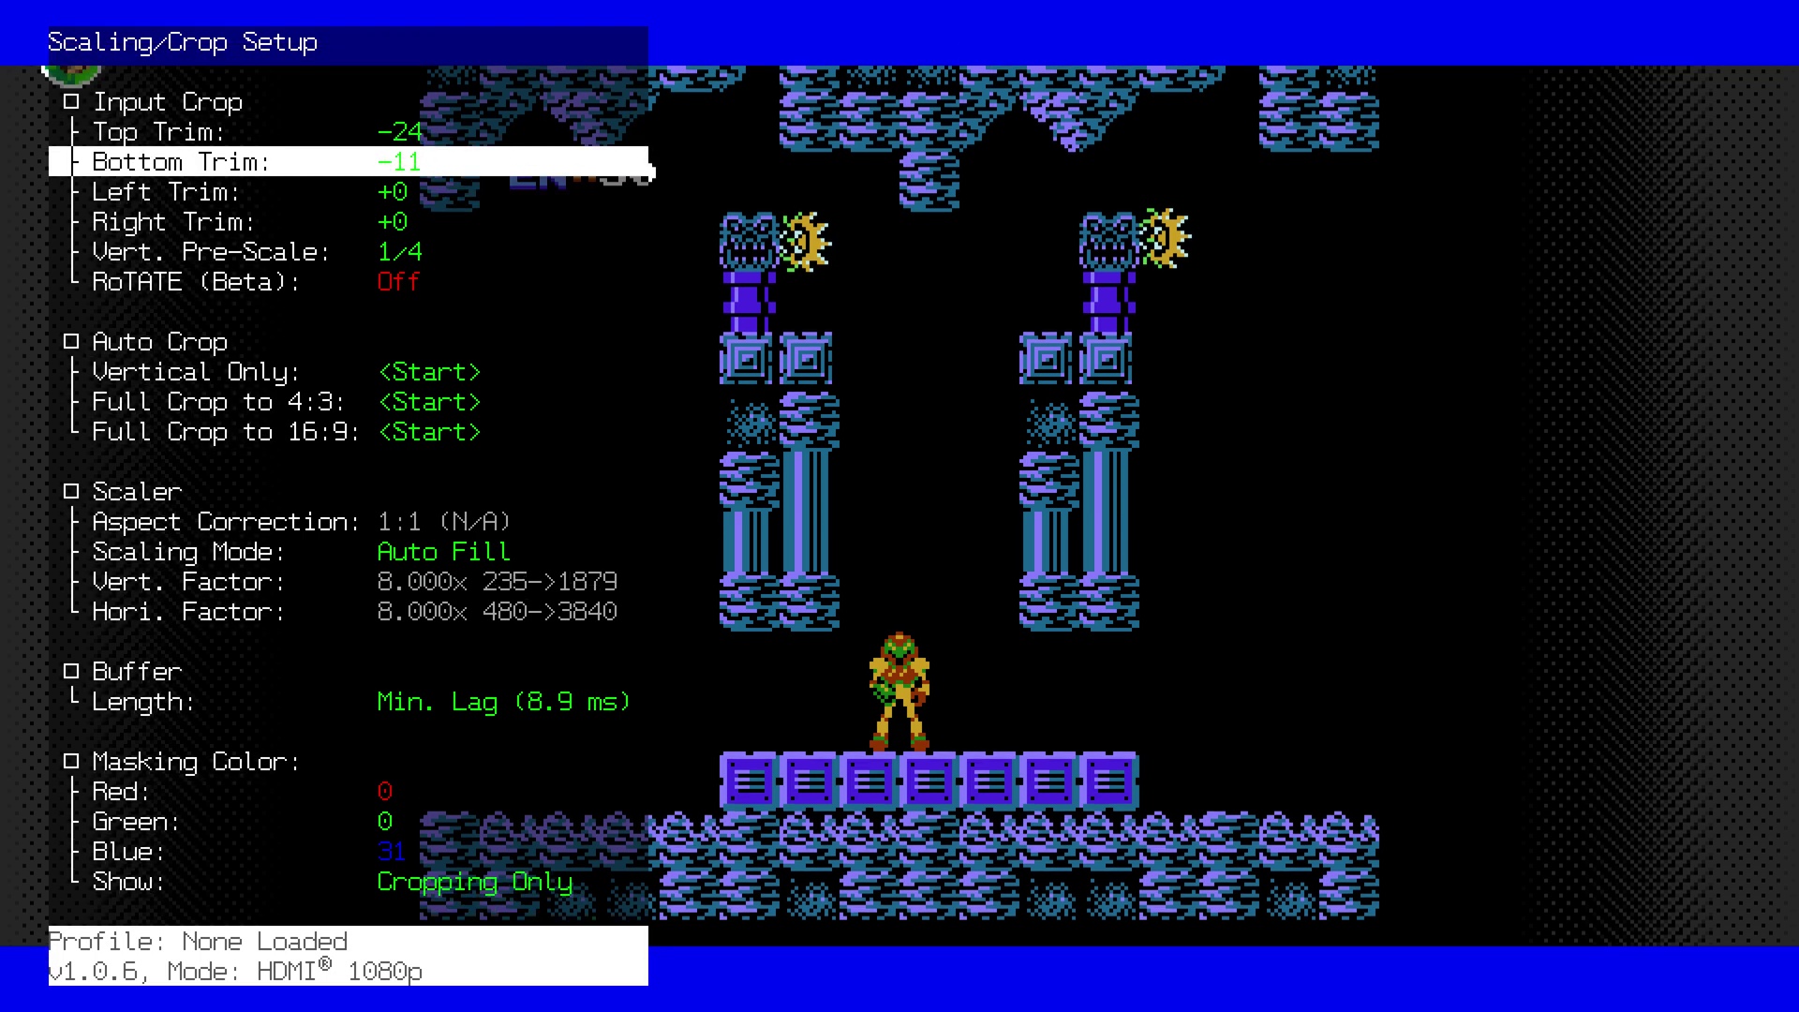
key(Left)
key(Left)
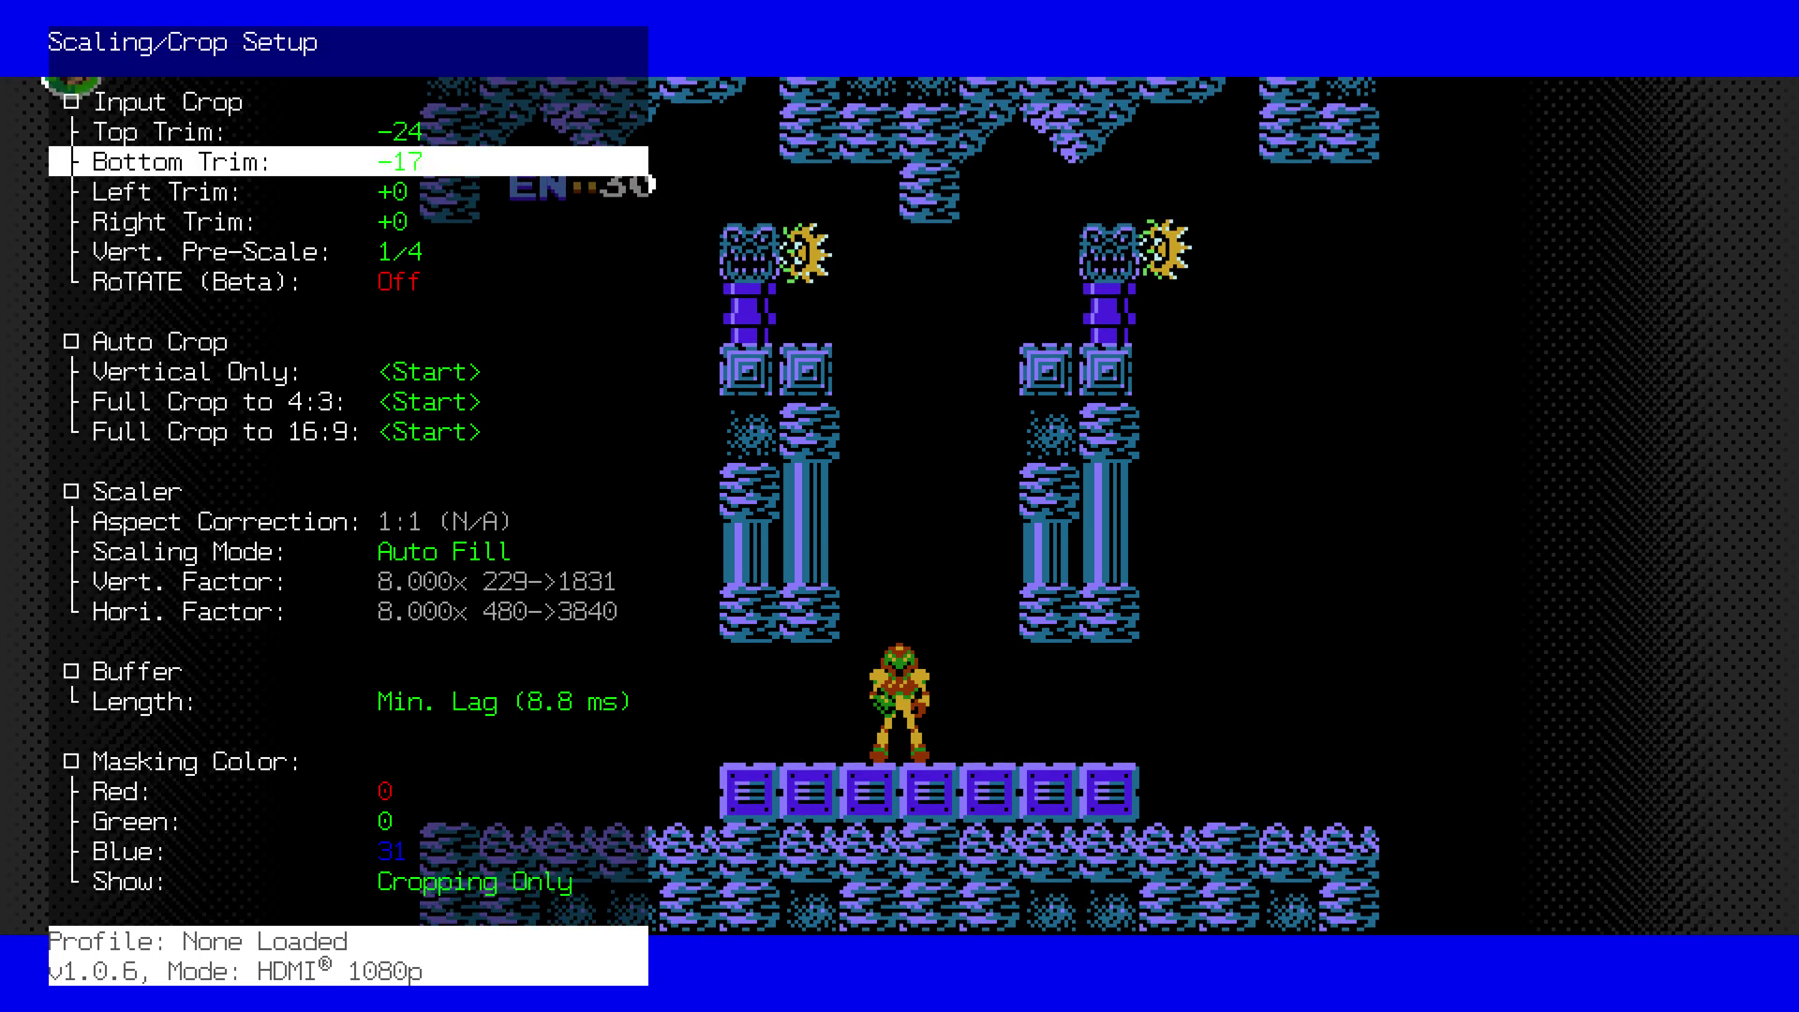
key(Down)
Step: Set Left Trim and Right Trim to -112 each
key(Left)
key(Left)
key(Left)
key(Left)
key(Left)
key(Left)
key(Left)
key(Left)
key(Left)
key(Left)
key(Left)
key(Left)
key(Left)
key(Left)
key(Left)
key(Left)
key(Left)
key(Left)
key(Left)
key(Left)
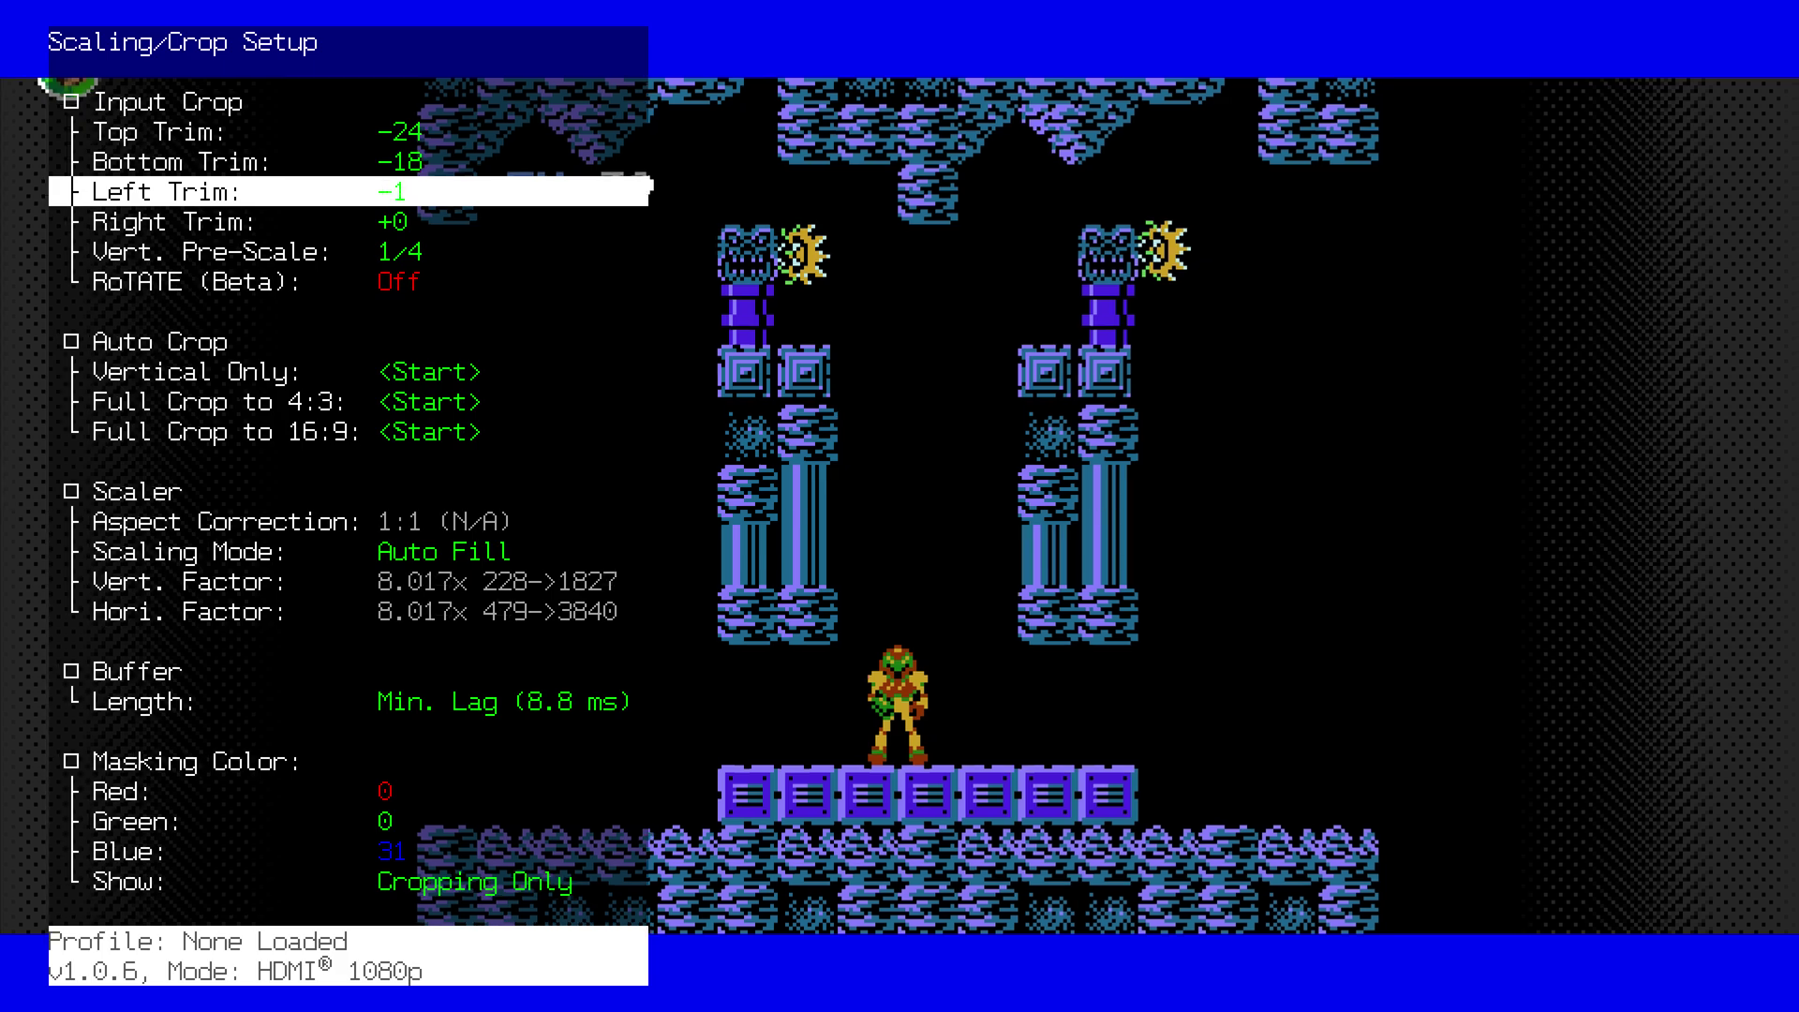
key(Left)
key(Left)
key(Left)
key(Left)
key(Left)
key(Left)
key(Left)
key(Left)
key(Left)
key(Left)
key(Left)
key(Left)
key(Left)
key(Left)
key(Left)
key(Left)
key(Left)
key(Left)
key(Left)
key(Left)
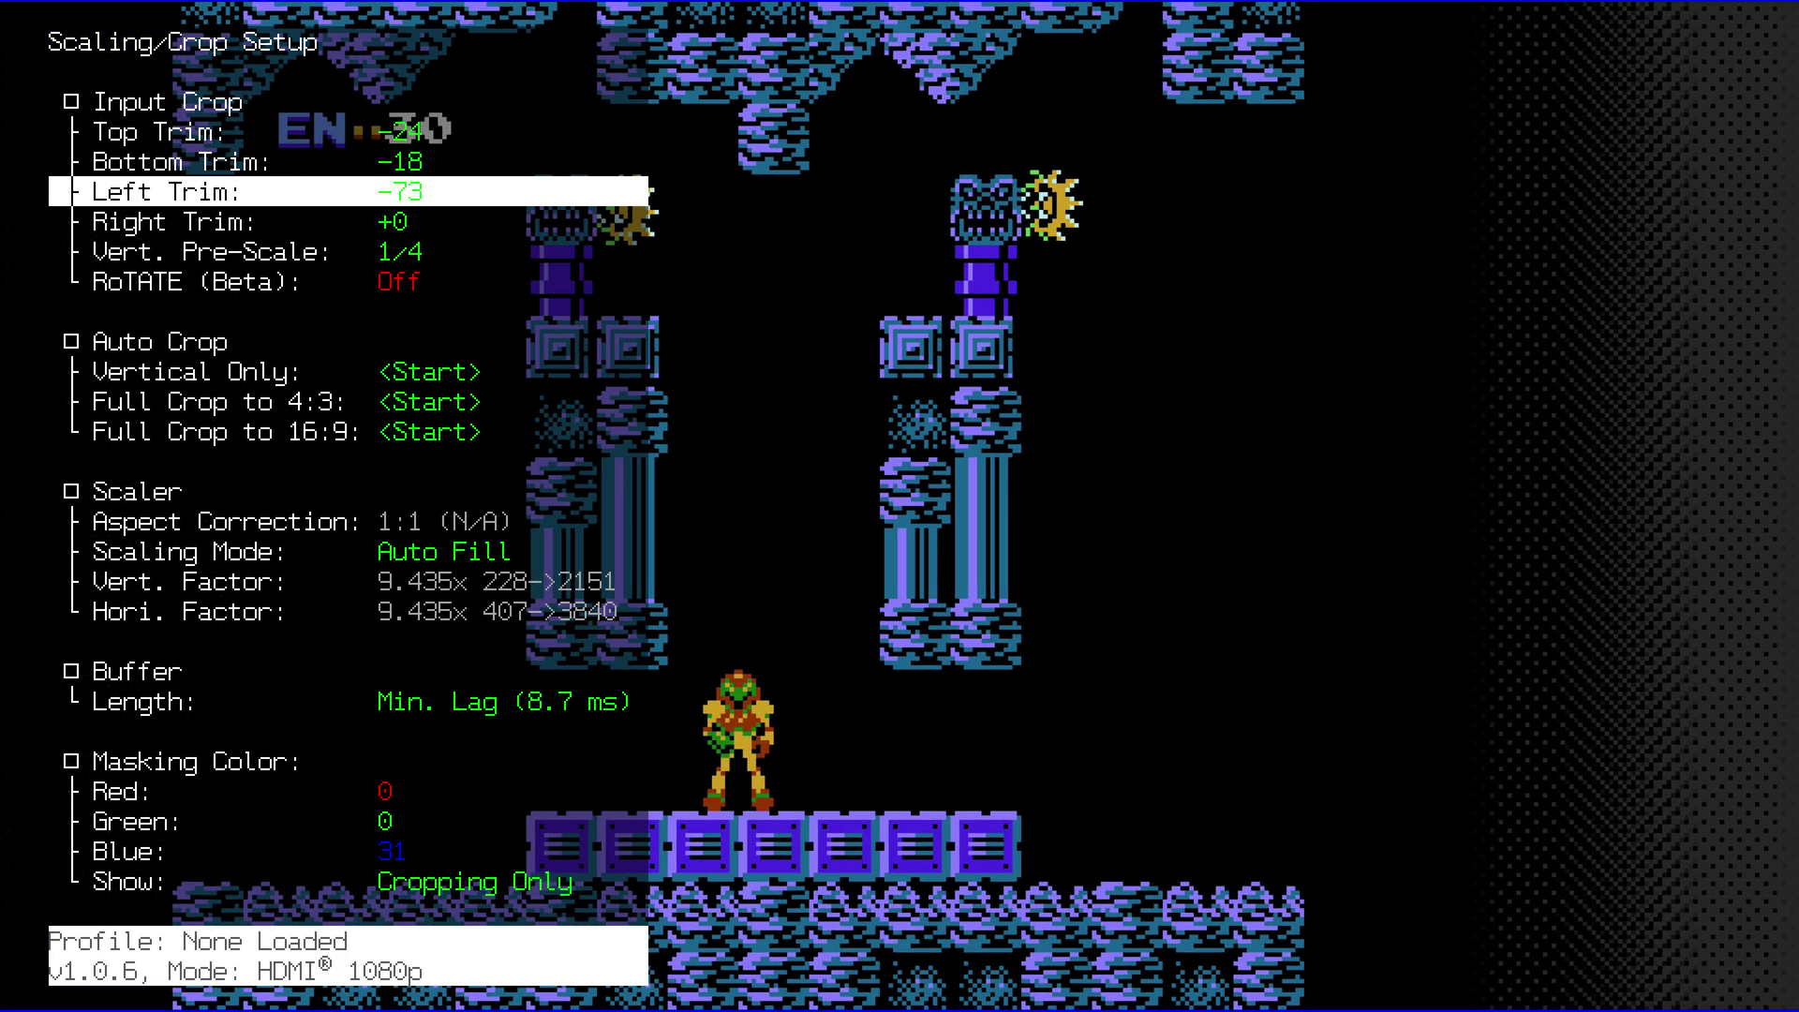
key(Left)
key(Left)
key(Left)
key(Left)
key(Left)
key(Left)
key(Left)
key(Left)
key(Left)
key(Left)
key(Left)
key(Left)
key(Left)
key(Left)
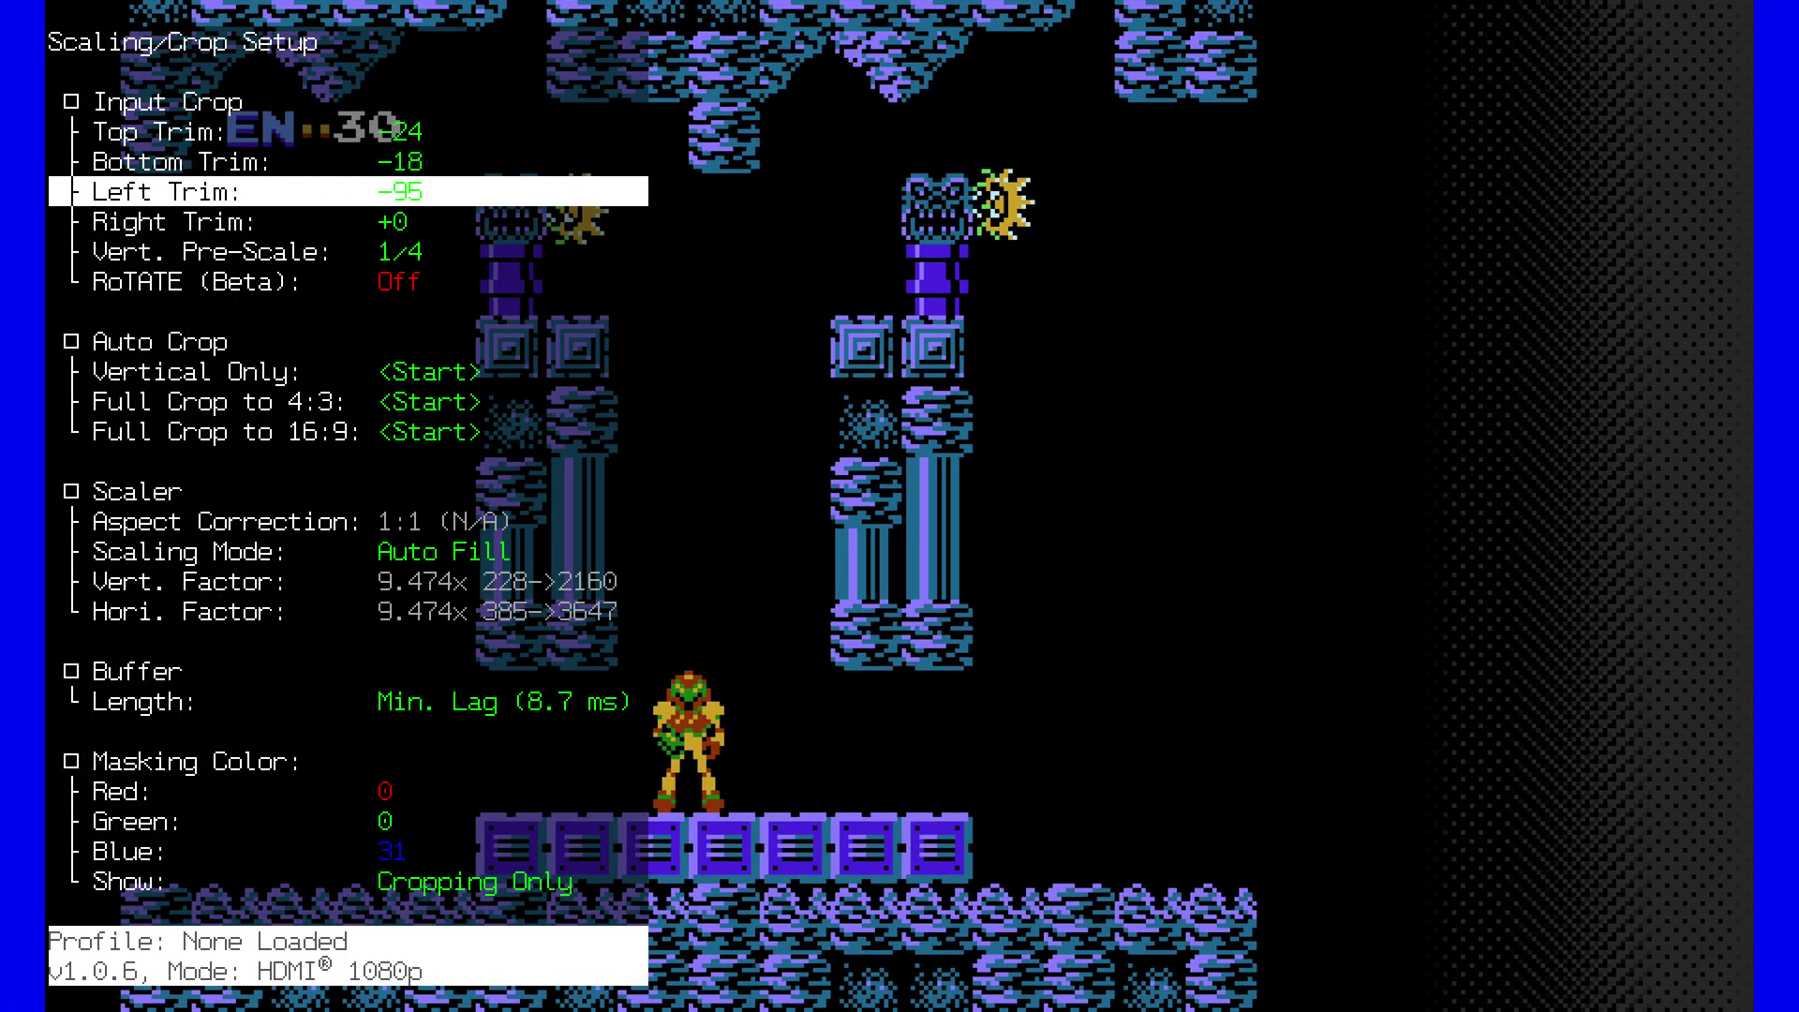
key(Left)
key(Left)
key(Left)
key(Left)
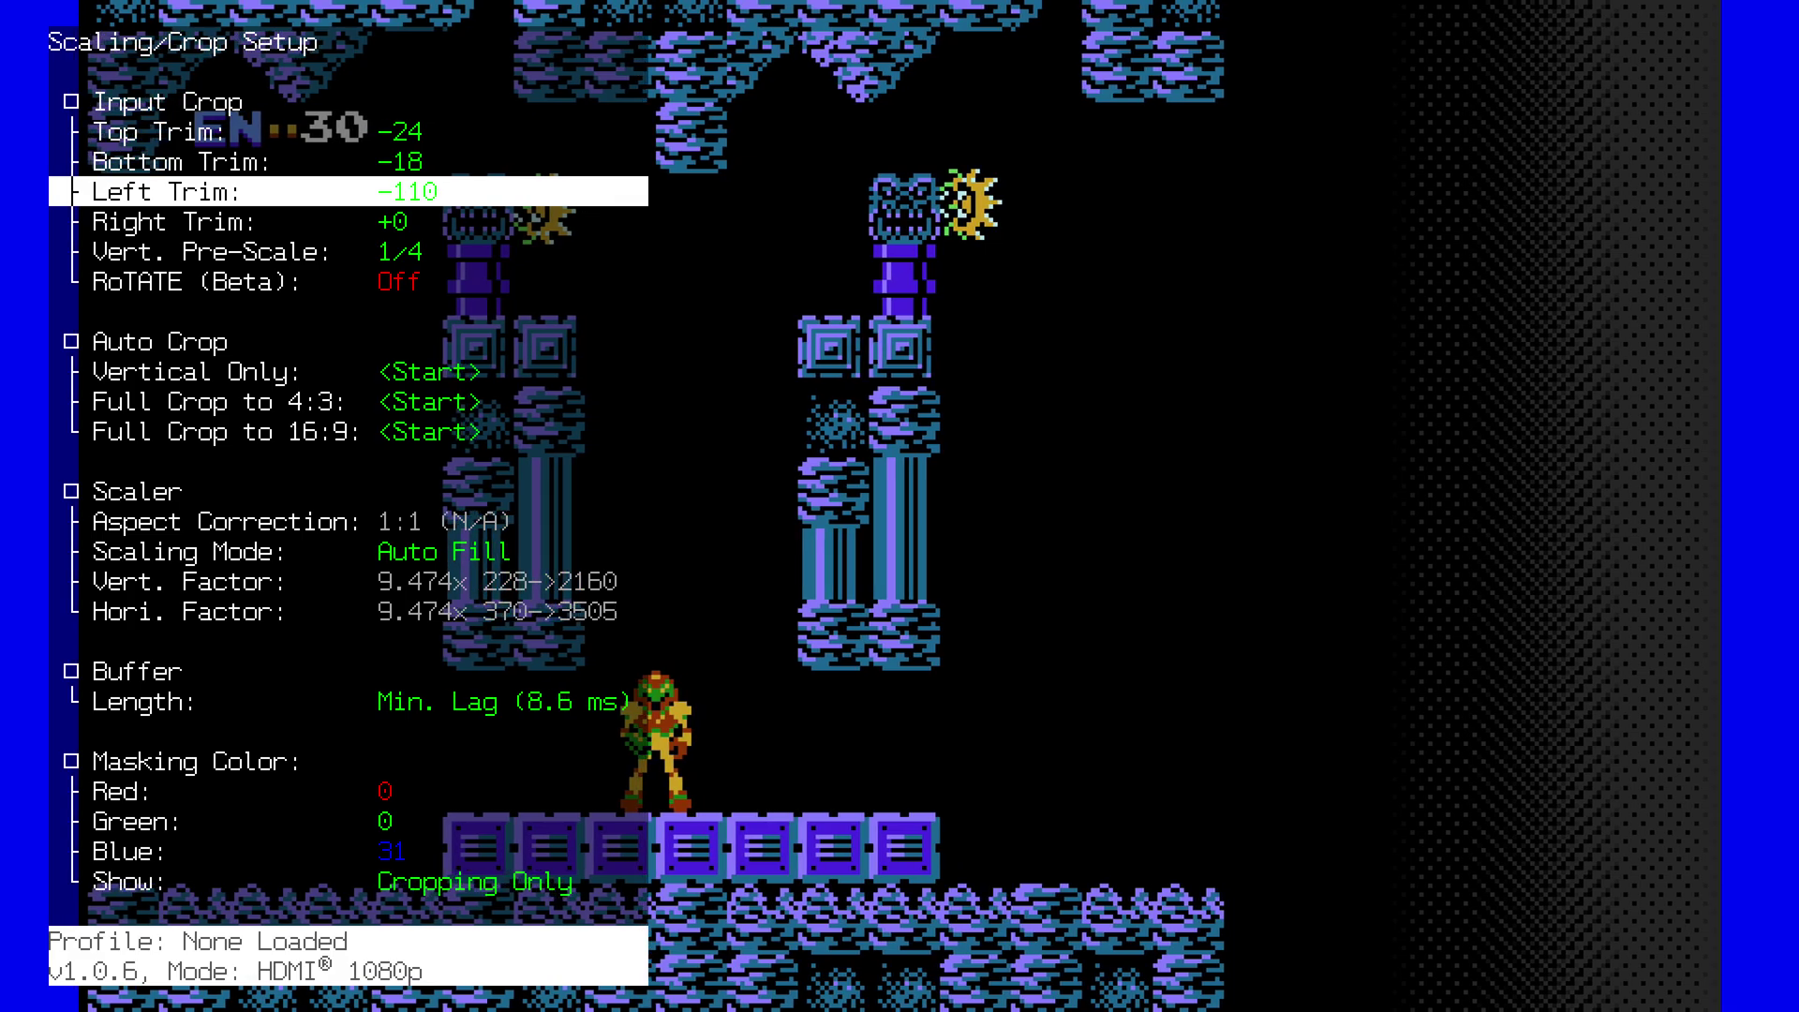
key(Down)
key(Left)
key(Left)
key(Left)
key(Left)
key(Left)
key(Left)
key(Left)
key(Left)
key(Left)
key(Left)
key(Left)
key(Left)
key(Left)
key(Left)
key(Left)
key(Left)
key(Left)
key(Left)
key(Left)
key(Left)
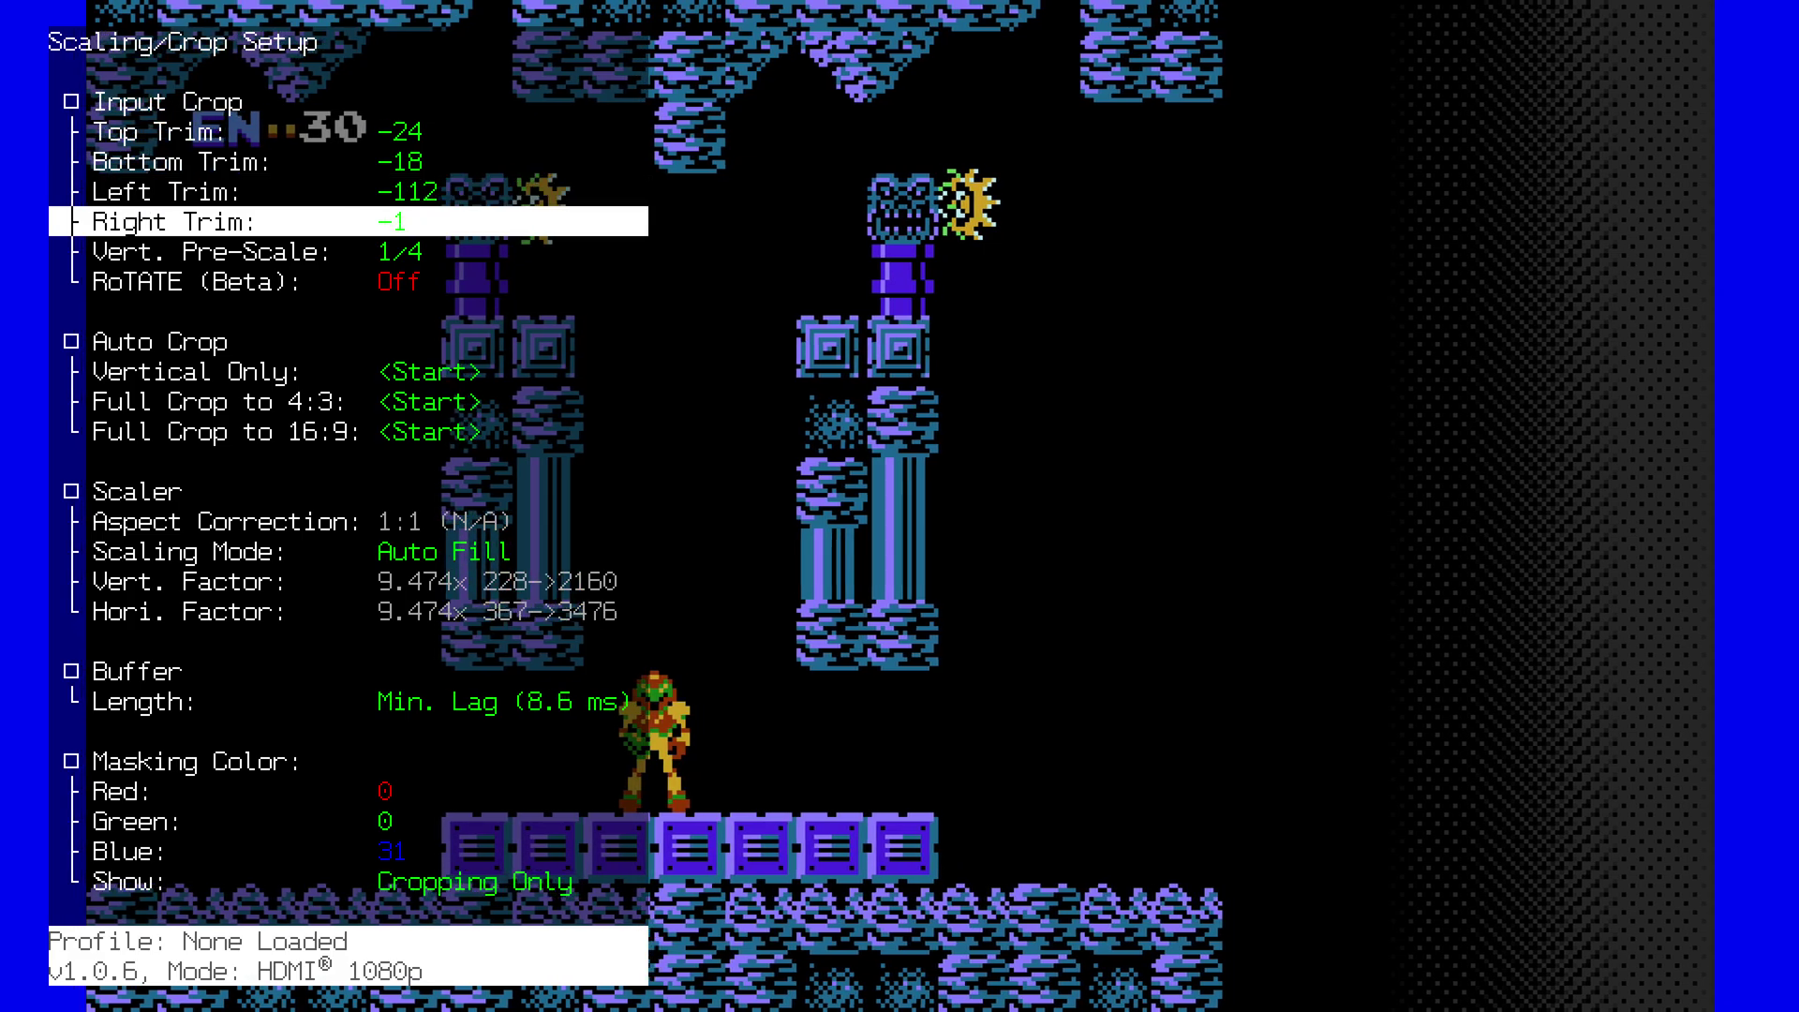
key(Left)
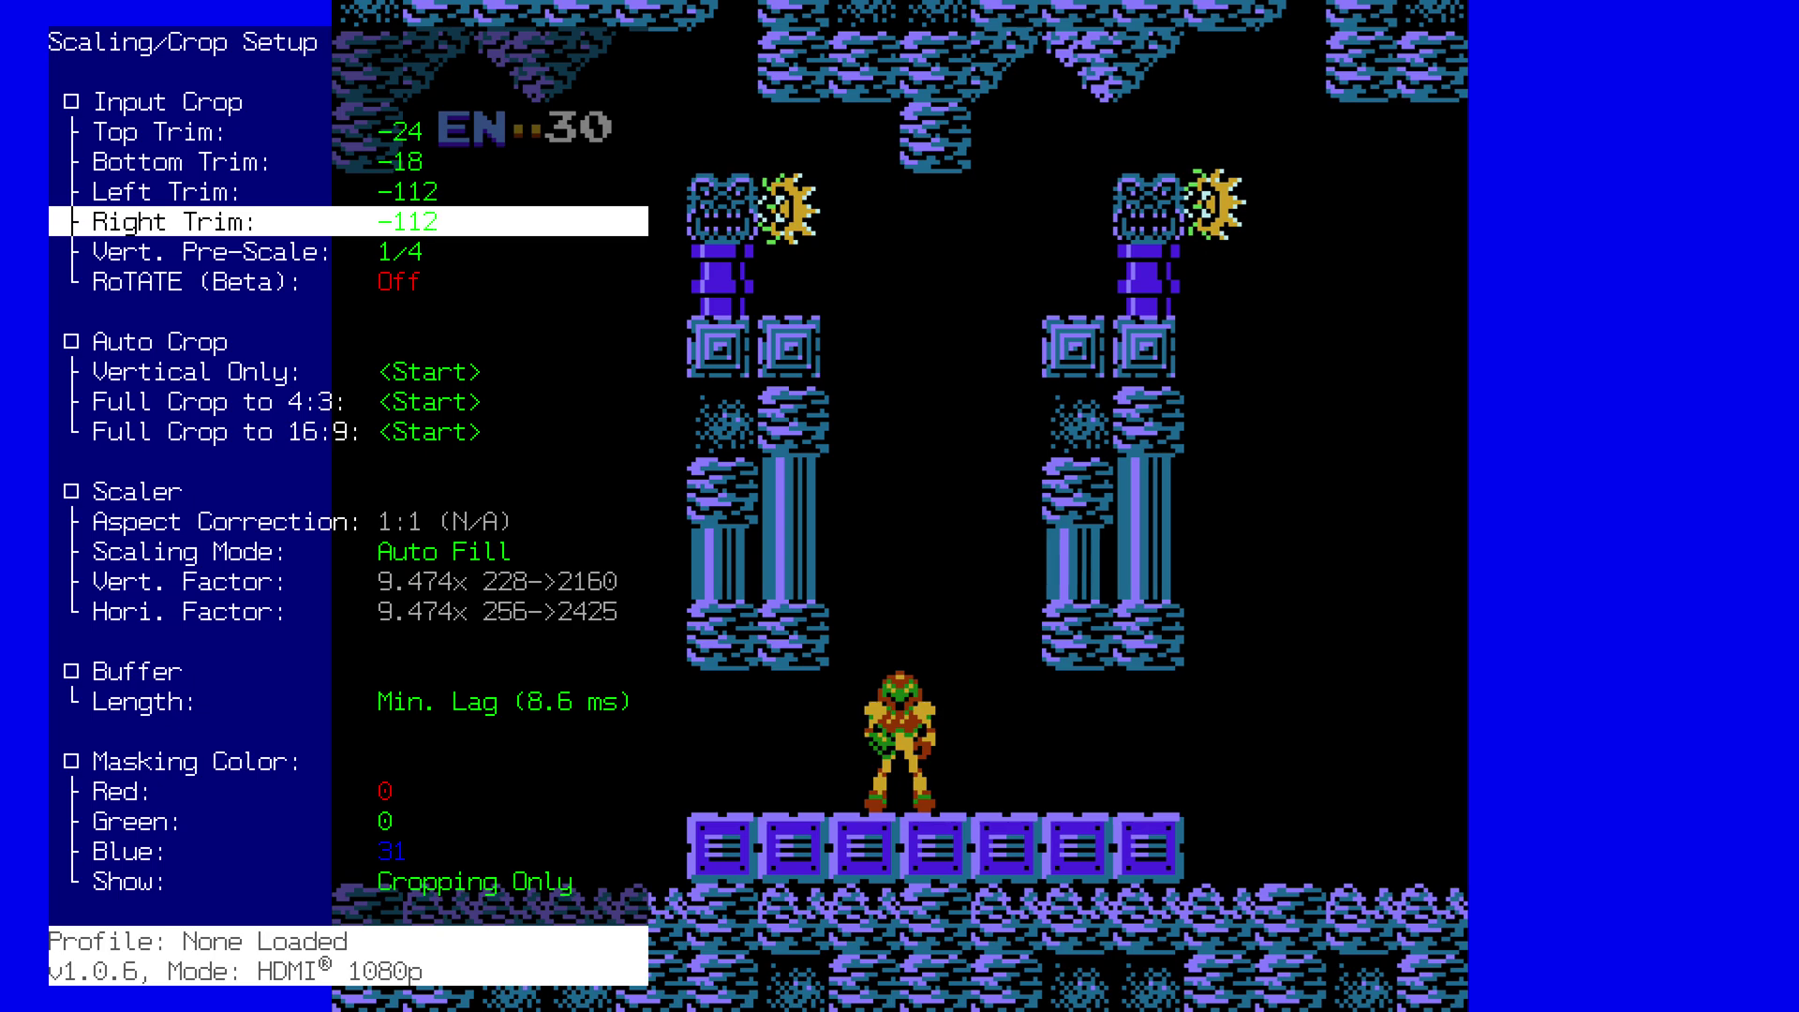
key(Down)
key(Down)
key(Down)
key(Down)
key(Down)
key(Down)
key(Down)
key(Down)
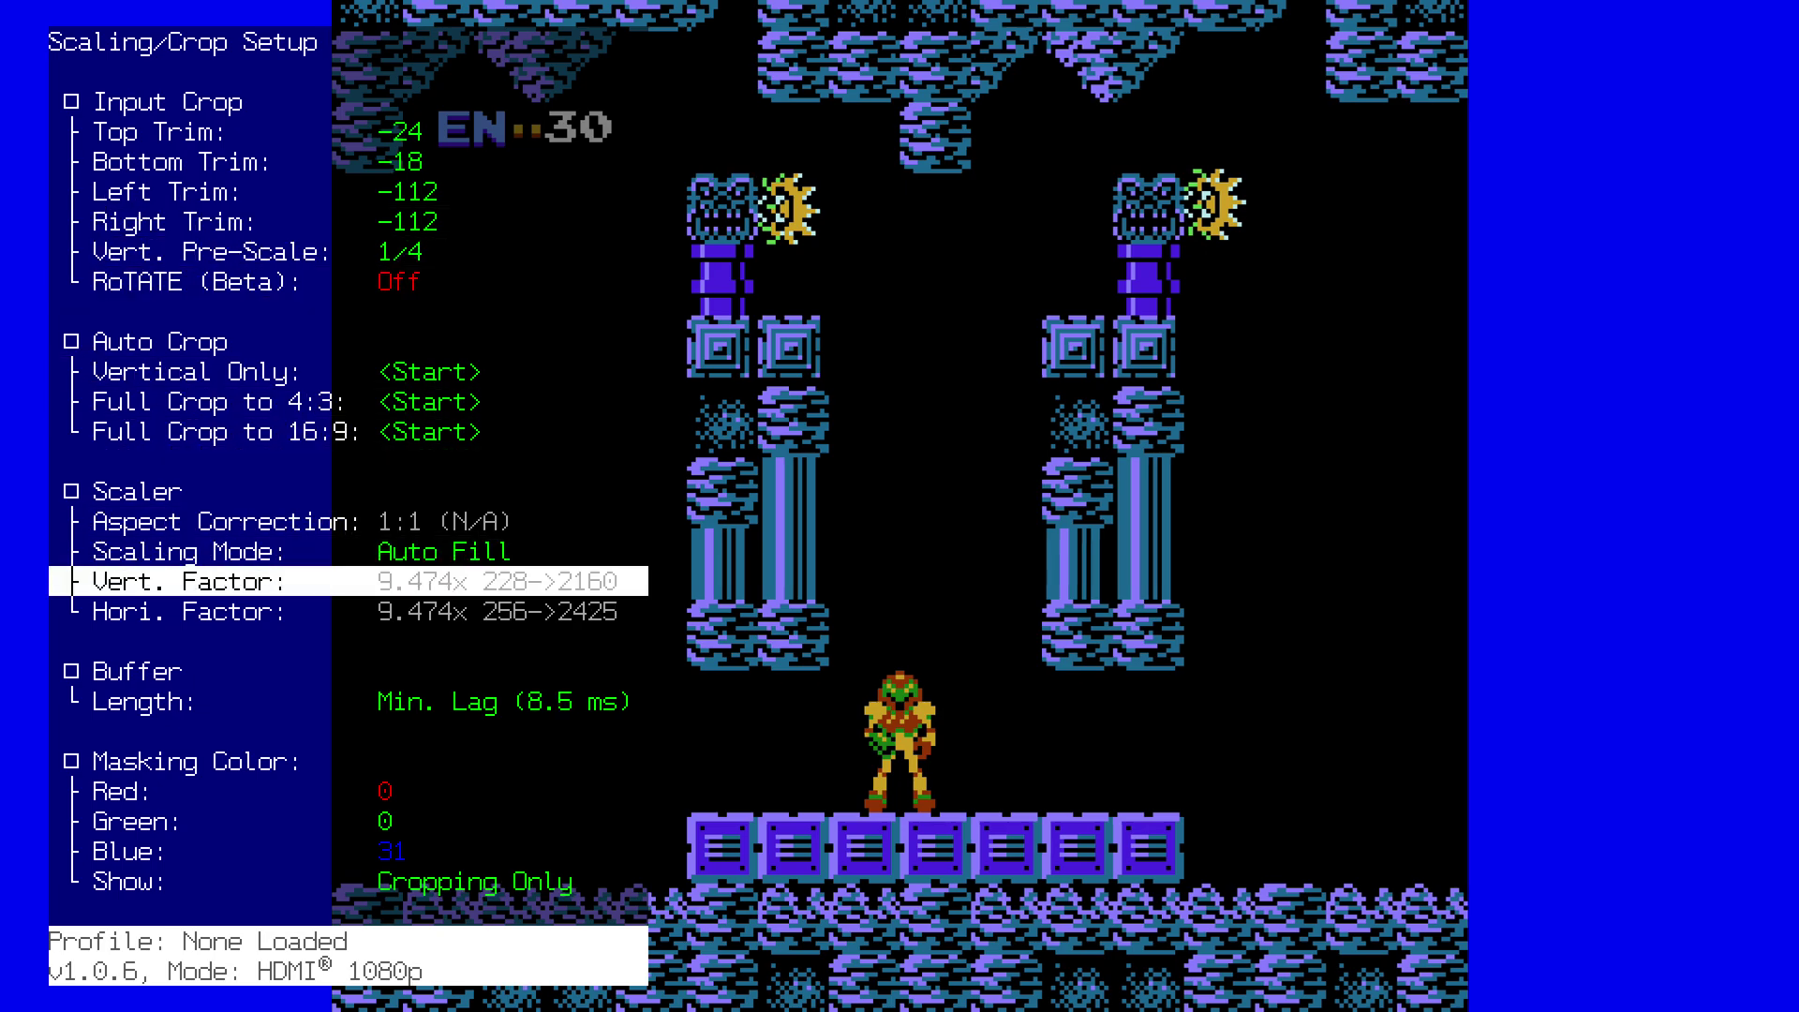
key(Up)
Step: Switch Scaling Mode to Auto Fill Integer
key(Right)
key(Up)
key(Up)
key(Up)
key(Up)
key(Down)
key(Down)
key(Down)
key(Down)
key(Down)
key(Down)
key(Down)
key(Down)
key(Up)
key(Up)
key(Up)
key(Up)
key(Up)
key(Up)
key(Up)
key(Up)
key(Up)
key(Up)
key(Up)
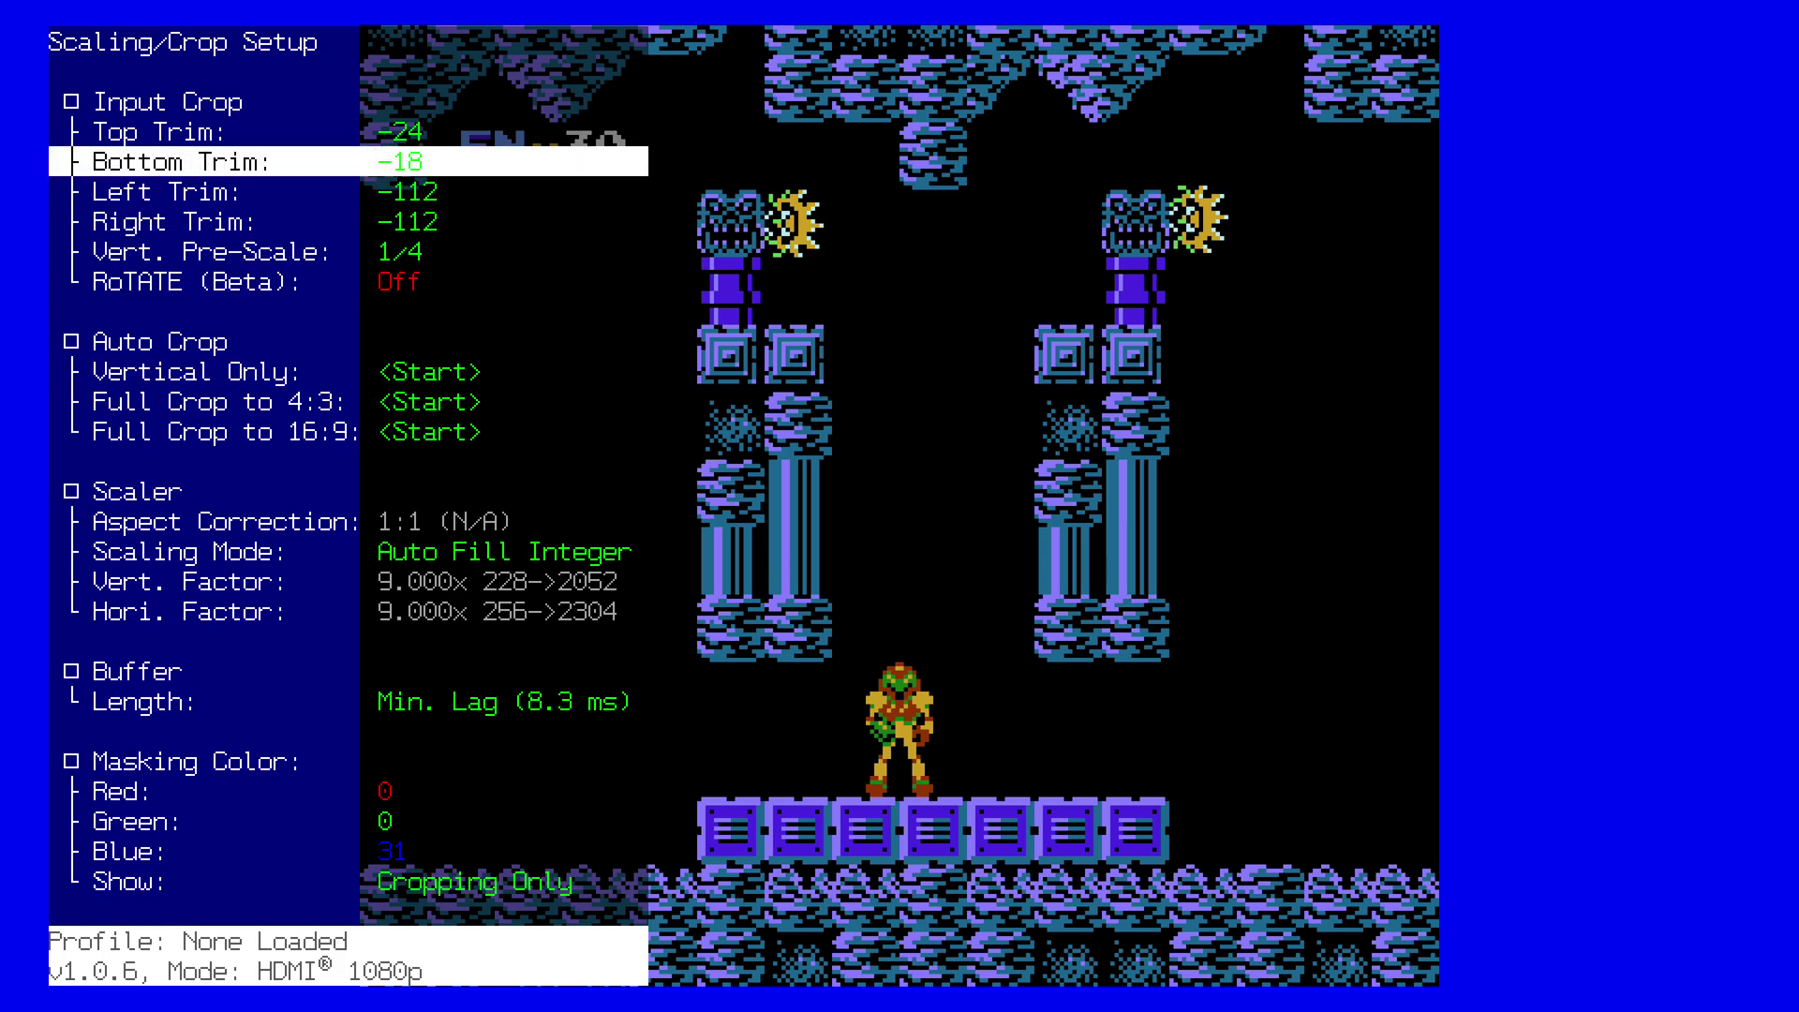
key(Up)
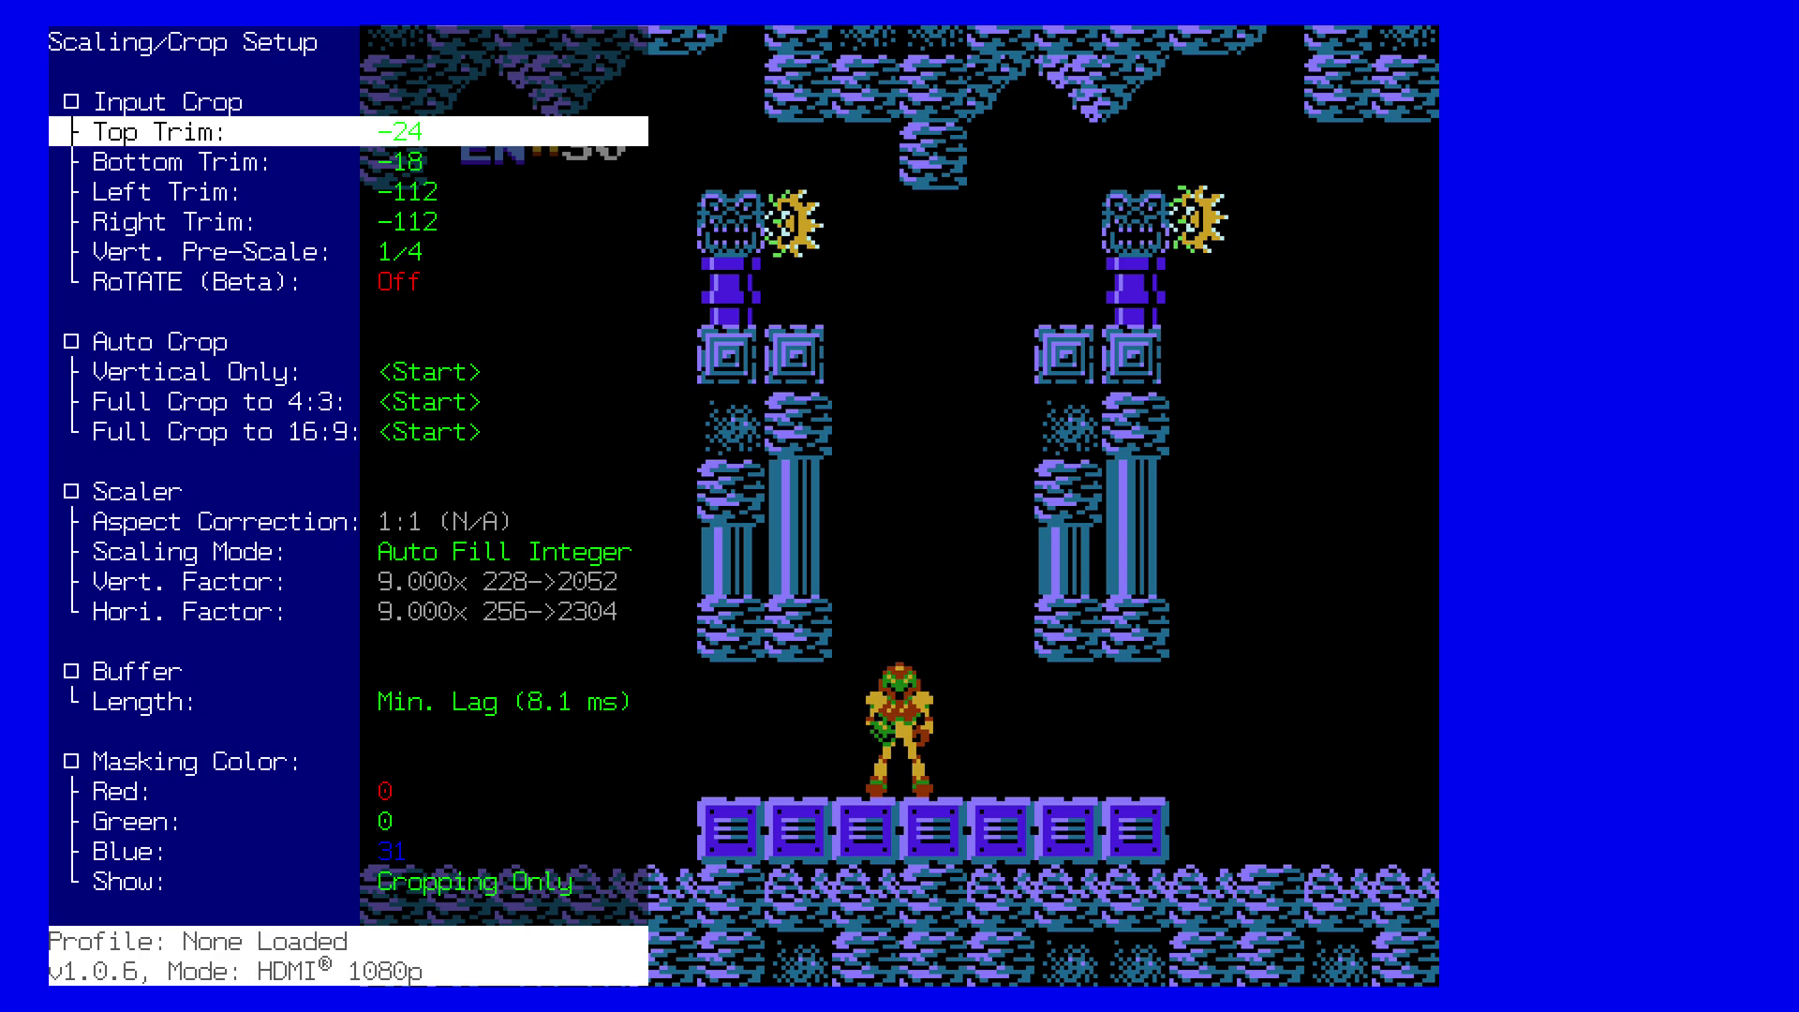
Step: Try Top Trim values from -13 to -17 and bottom trim between -13 and -18
key(Right)
key(Right)
key(Right)
key(Right)
key(Right)
key(Right)
key(Right)
key(Right)
key(Right)
key(Right)
key(Right)
key(Down)
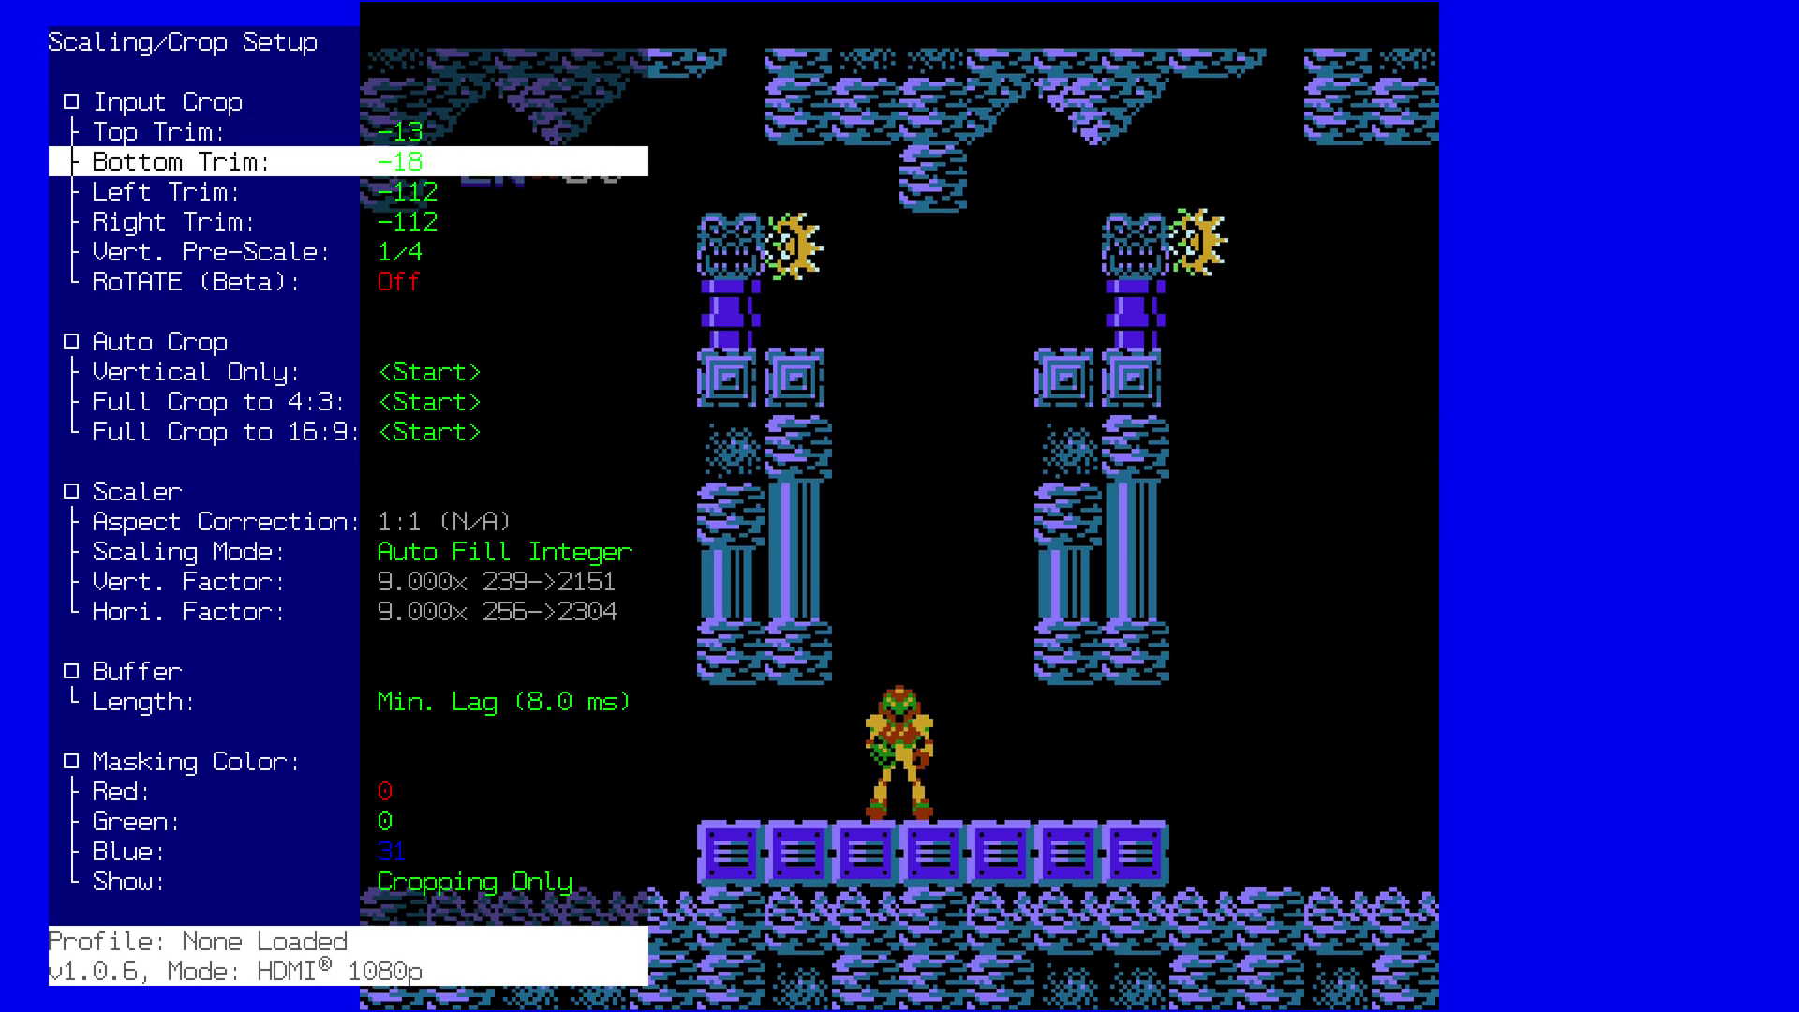
key(Up)
key(Left)
key(Left)
key(Left)
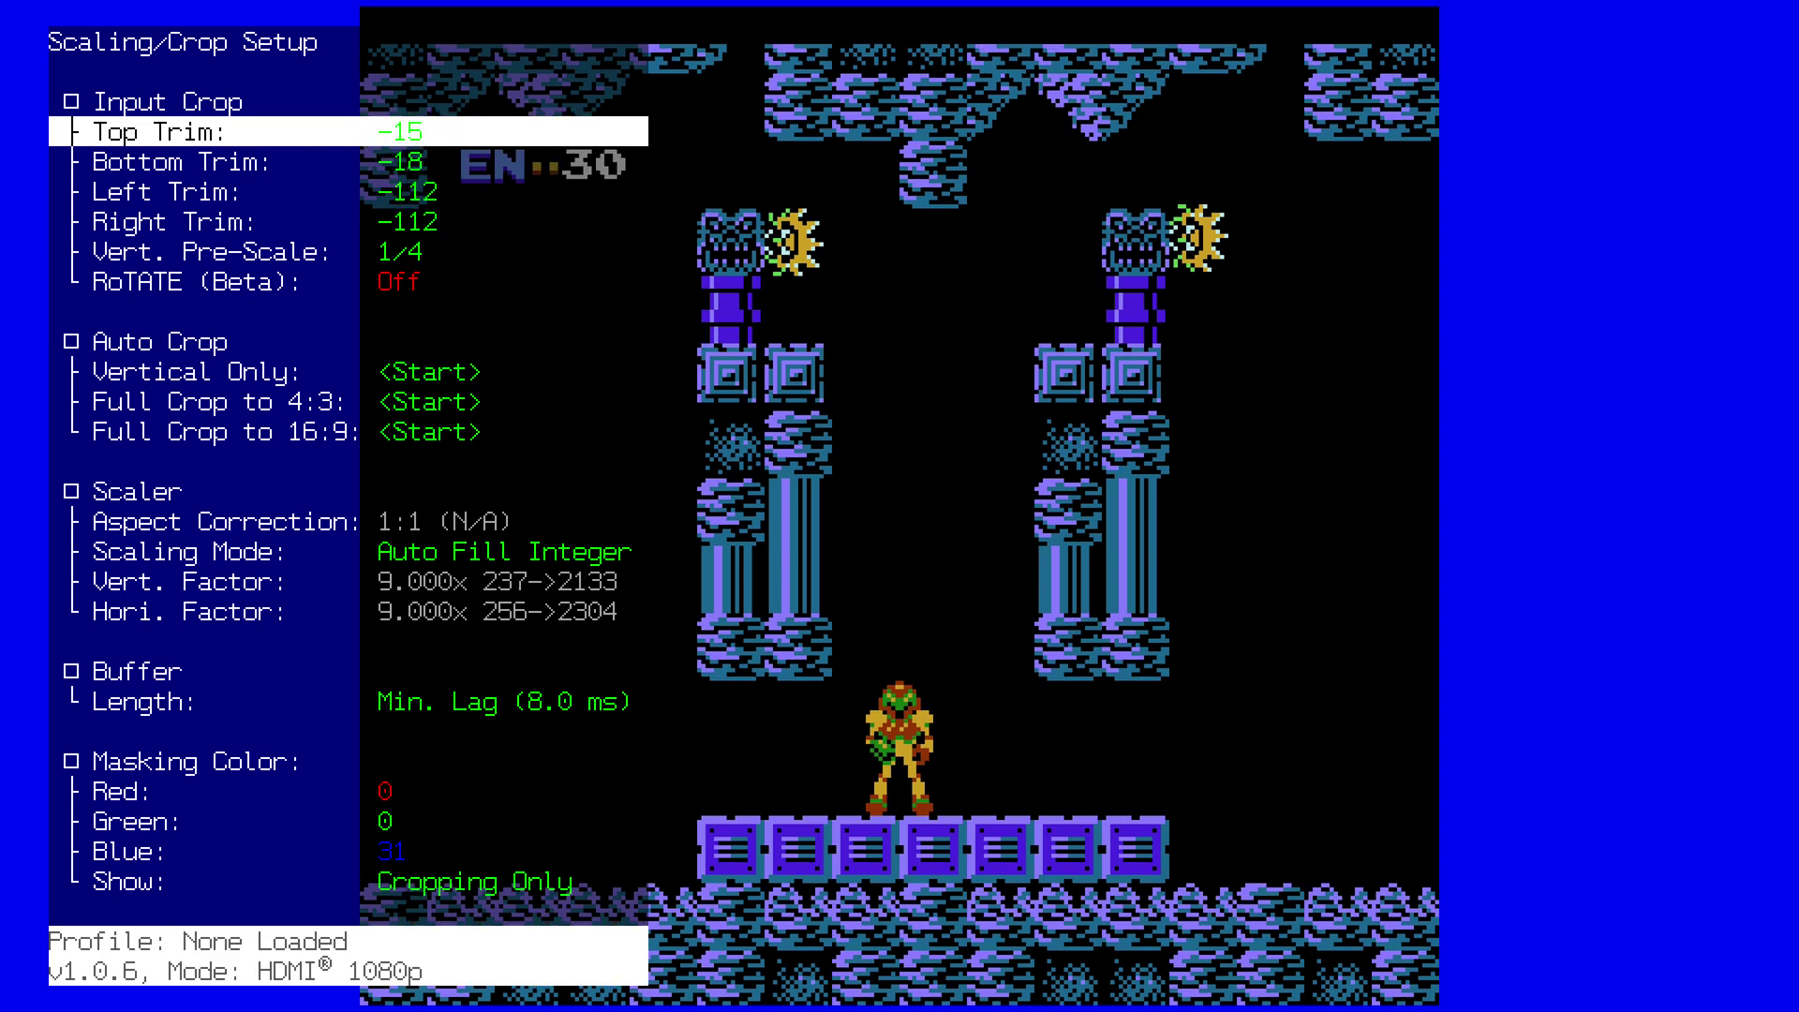
key(Left)
key(Down)
key(Right)
key(Right)
key(Right)
key(Right)
key(Right)
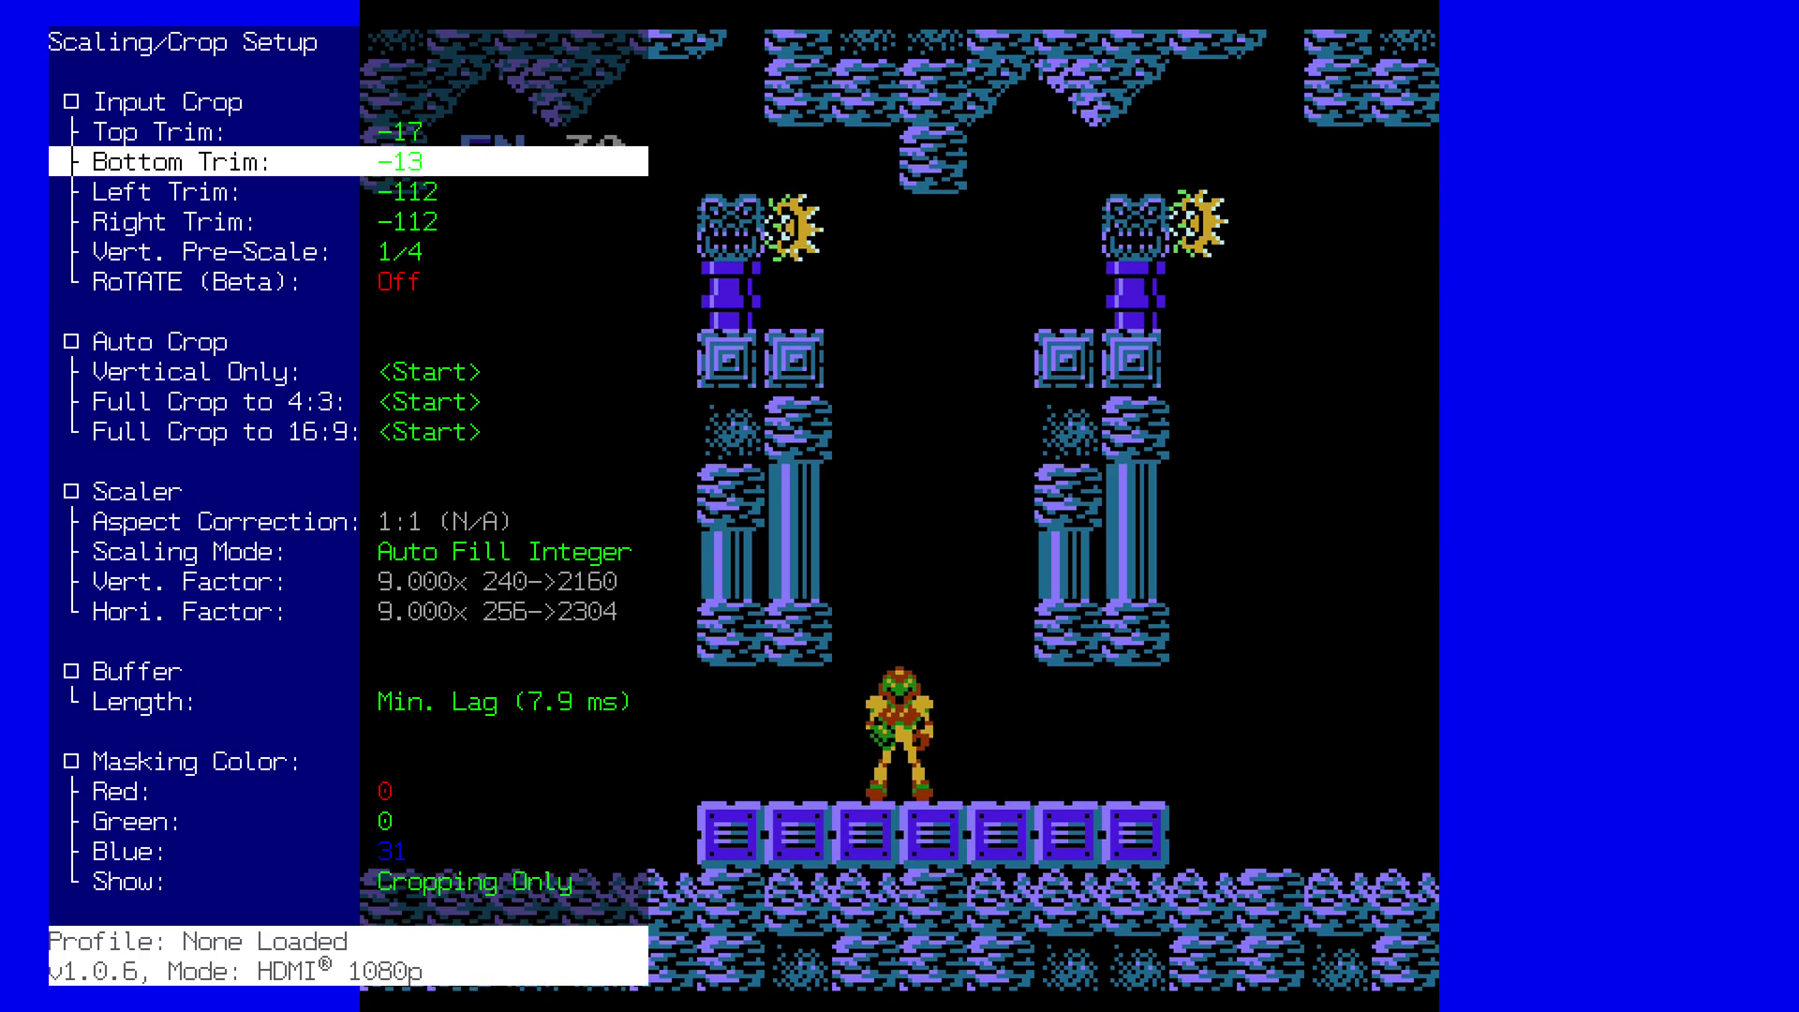
key(Left)
key(Left)
key(Left)
key(Left)
key(Left)
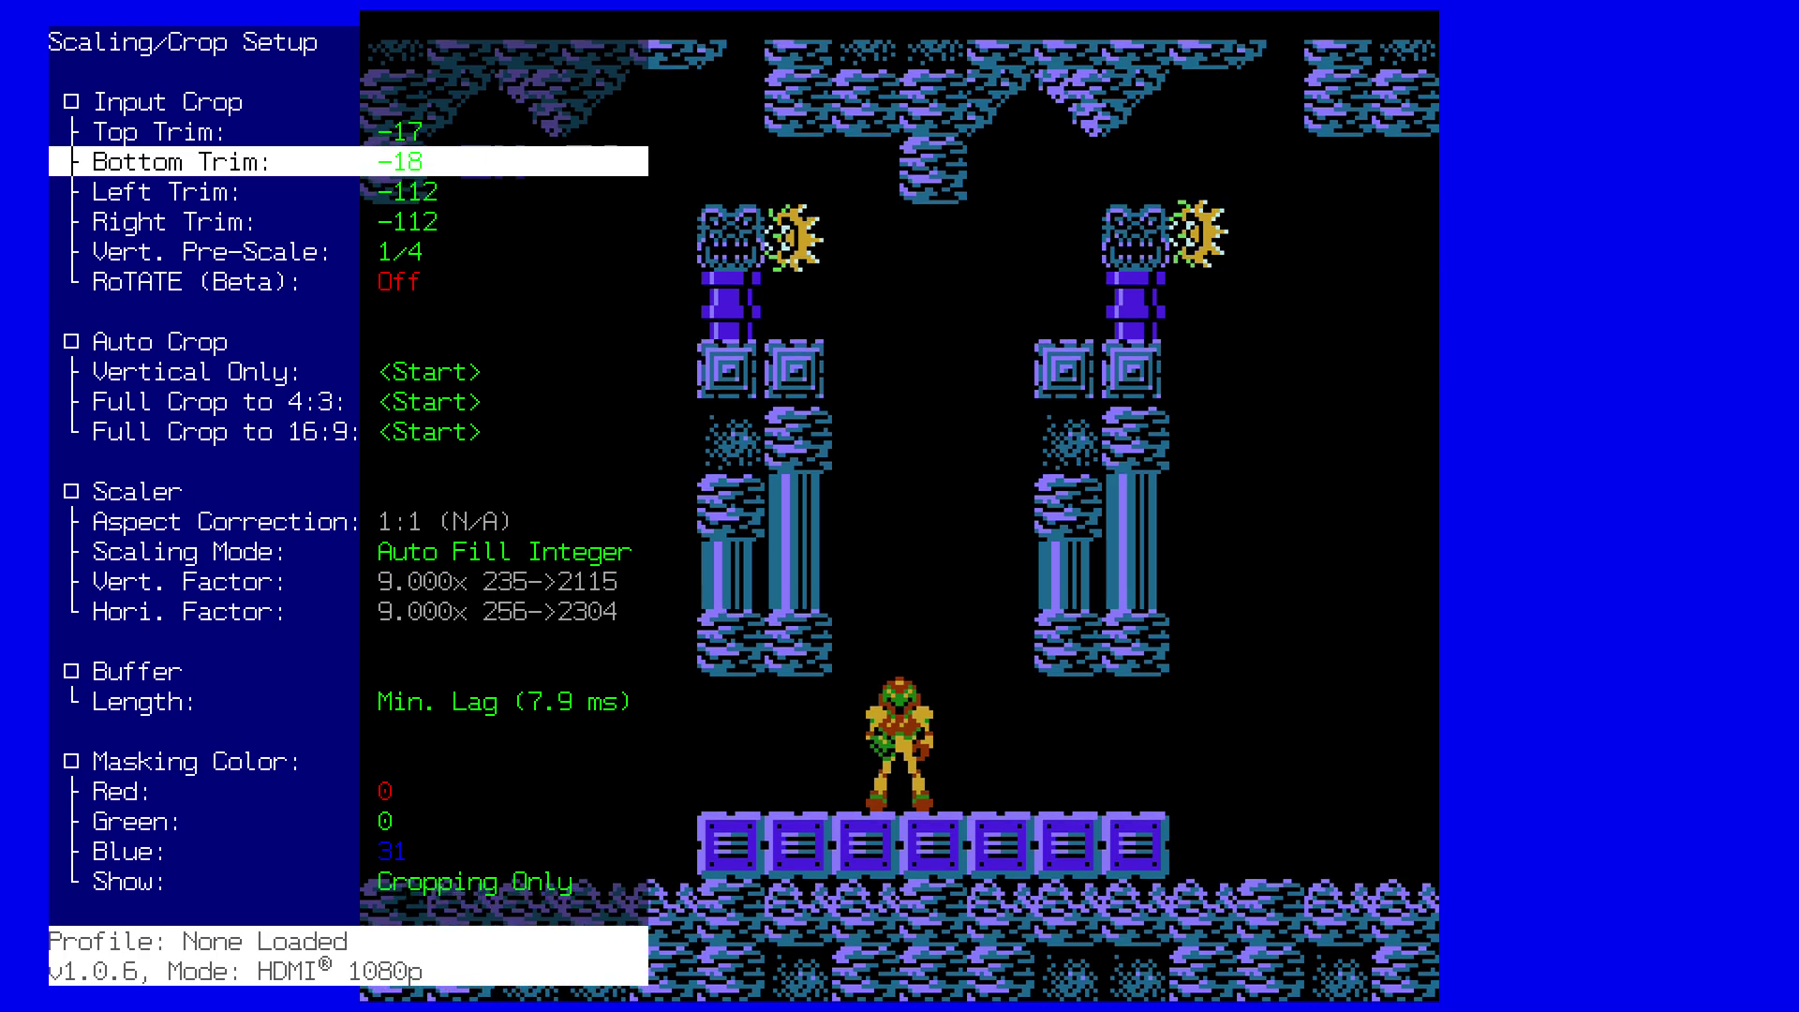
Step: Settle Top Trim at -18 and Bottom Trim at -12 for 9x scaling
key(Up)
key(Left)
key(Left)
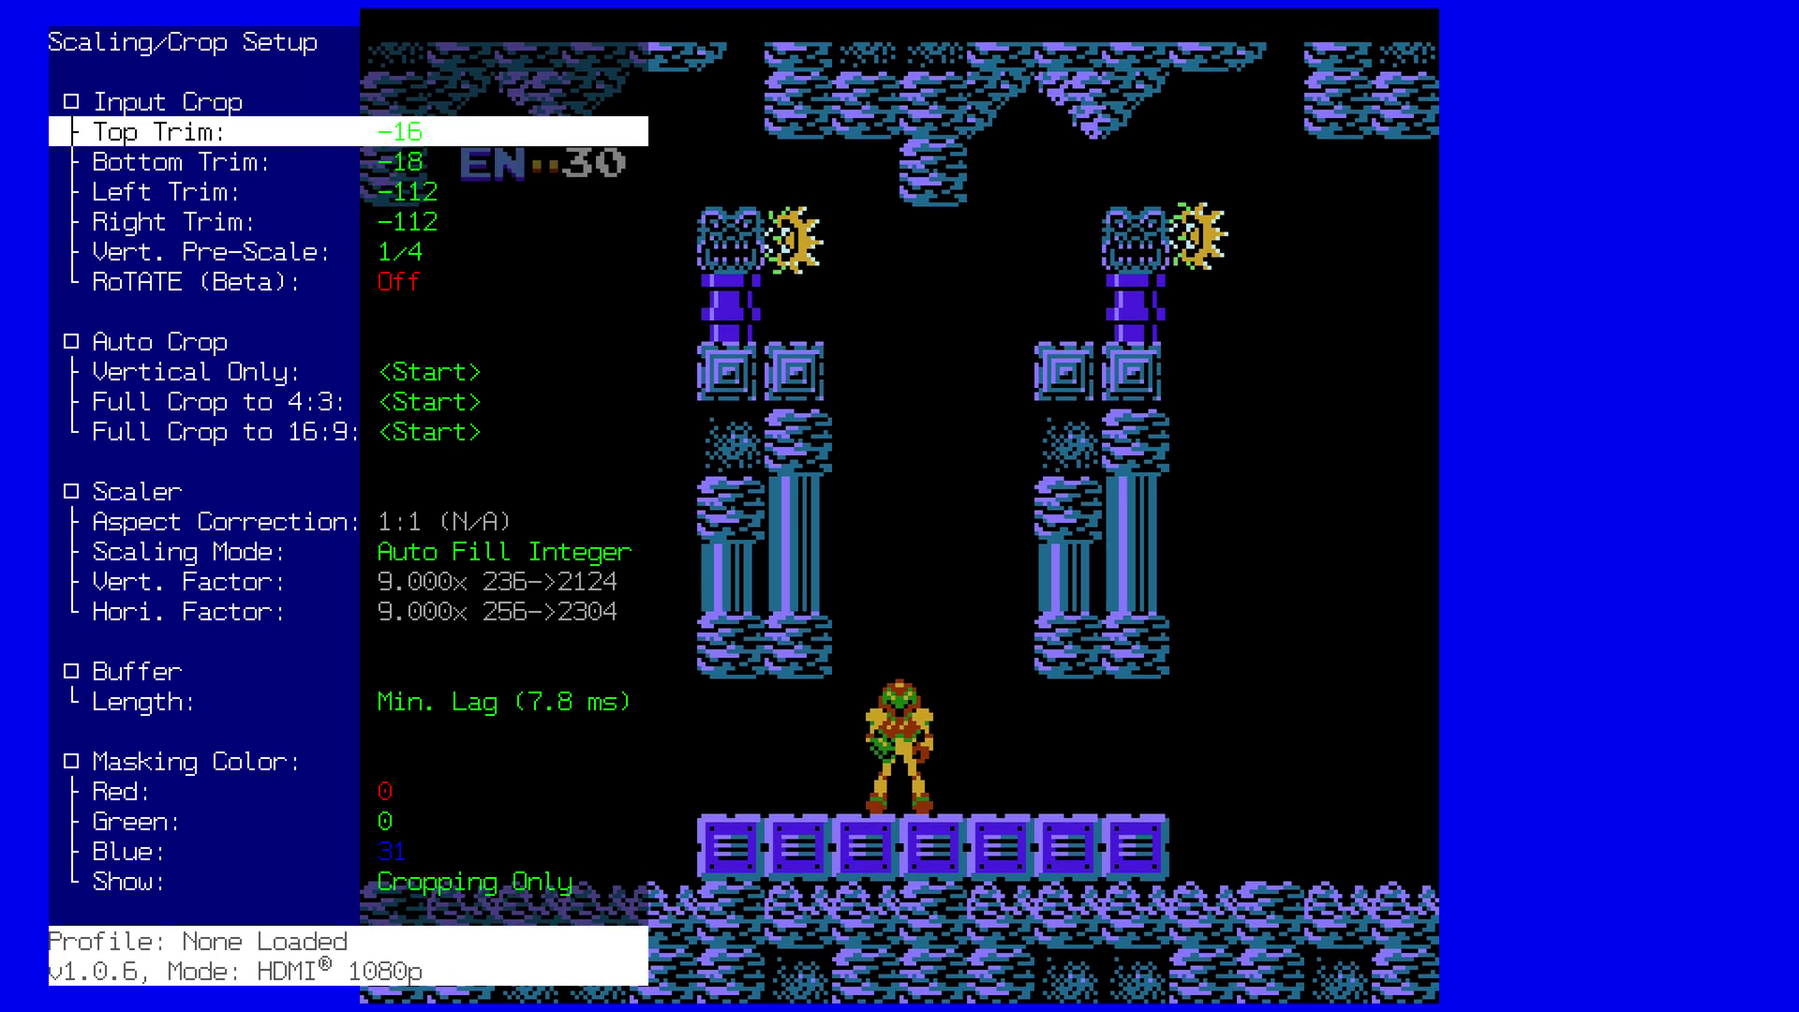
key(Left)
key(Left)
key(Left)
key(Left)
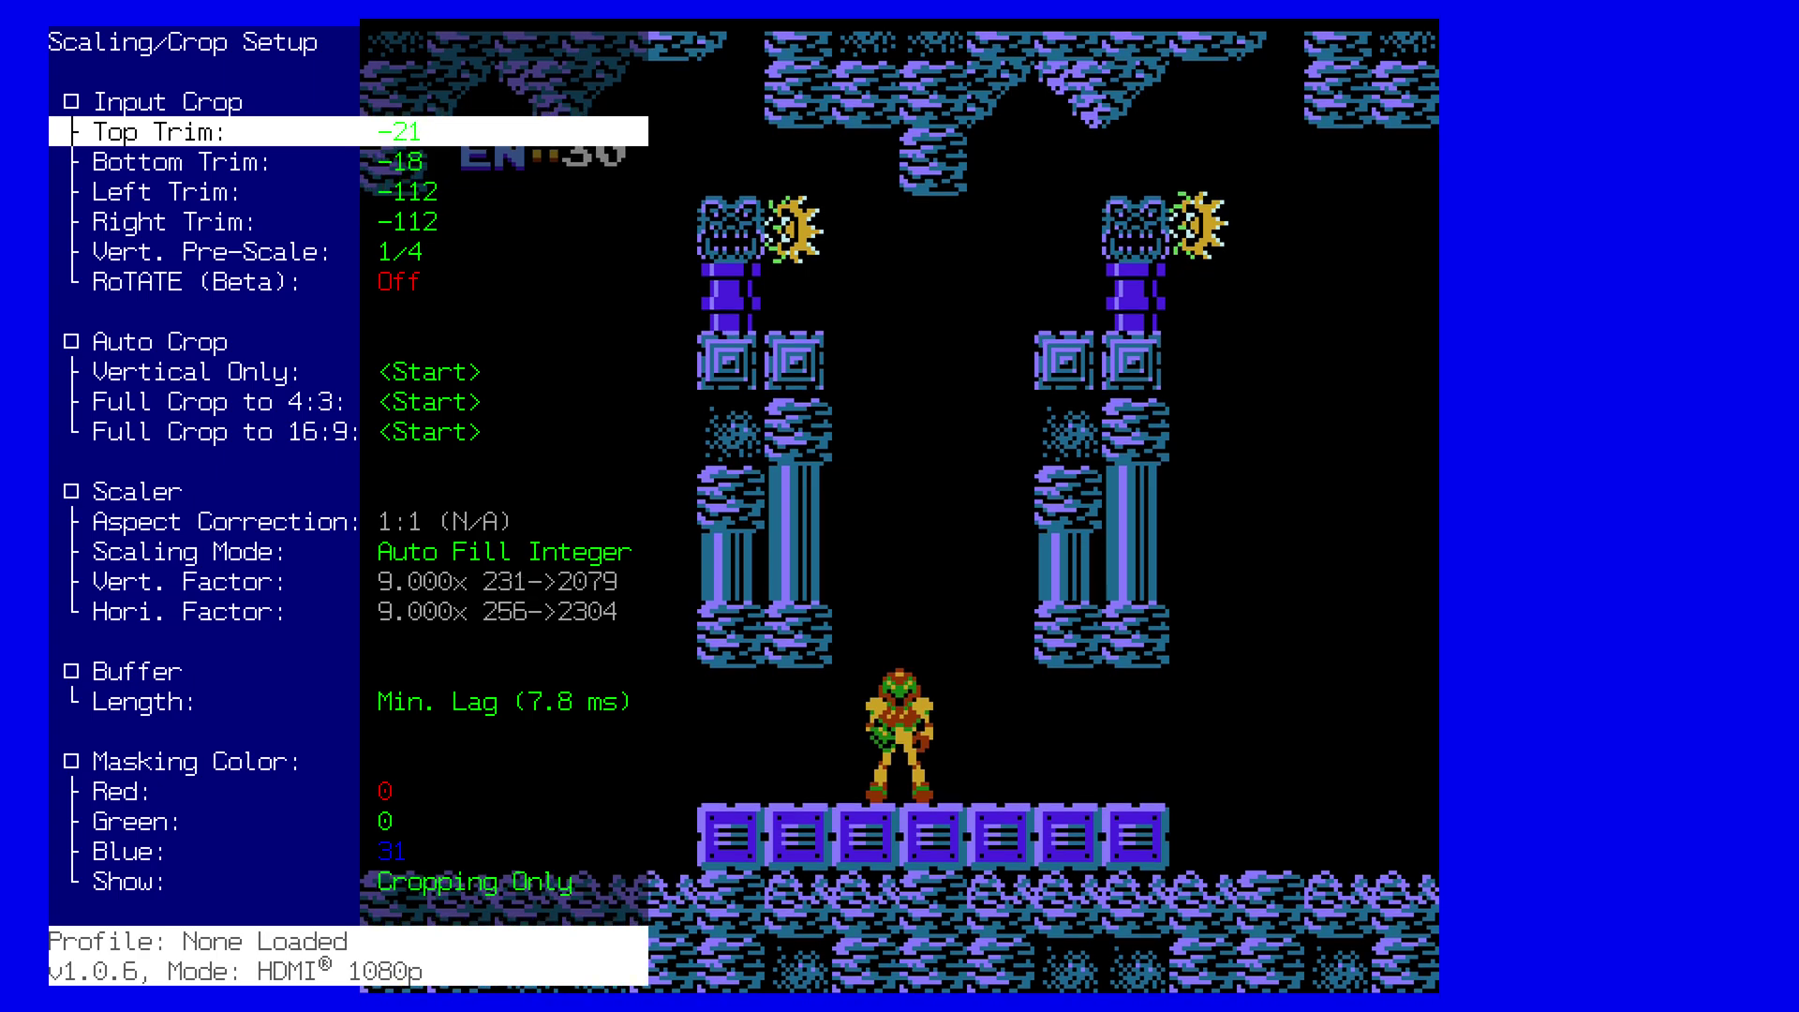
key(Left)
key(Right)
key(Right)
key(Right)
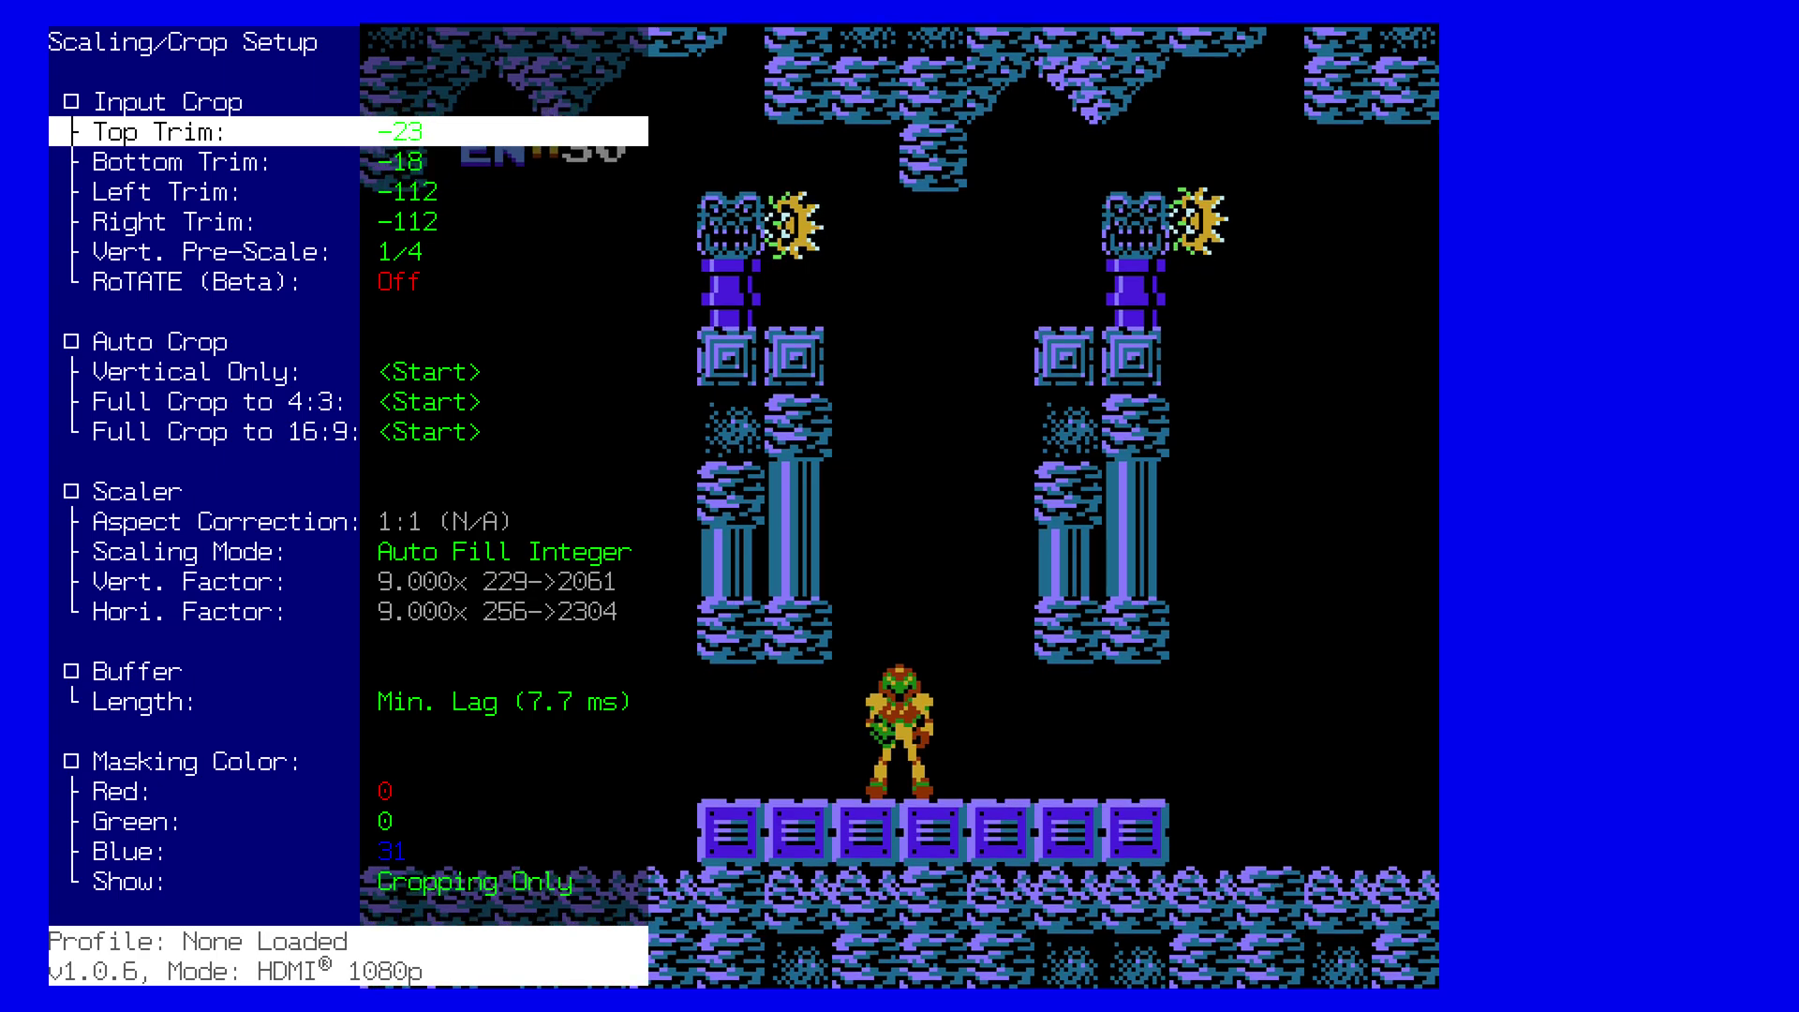
key(Right)
key(Right)
key(Right)
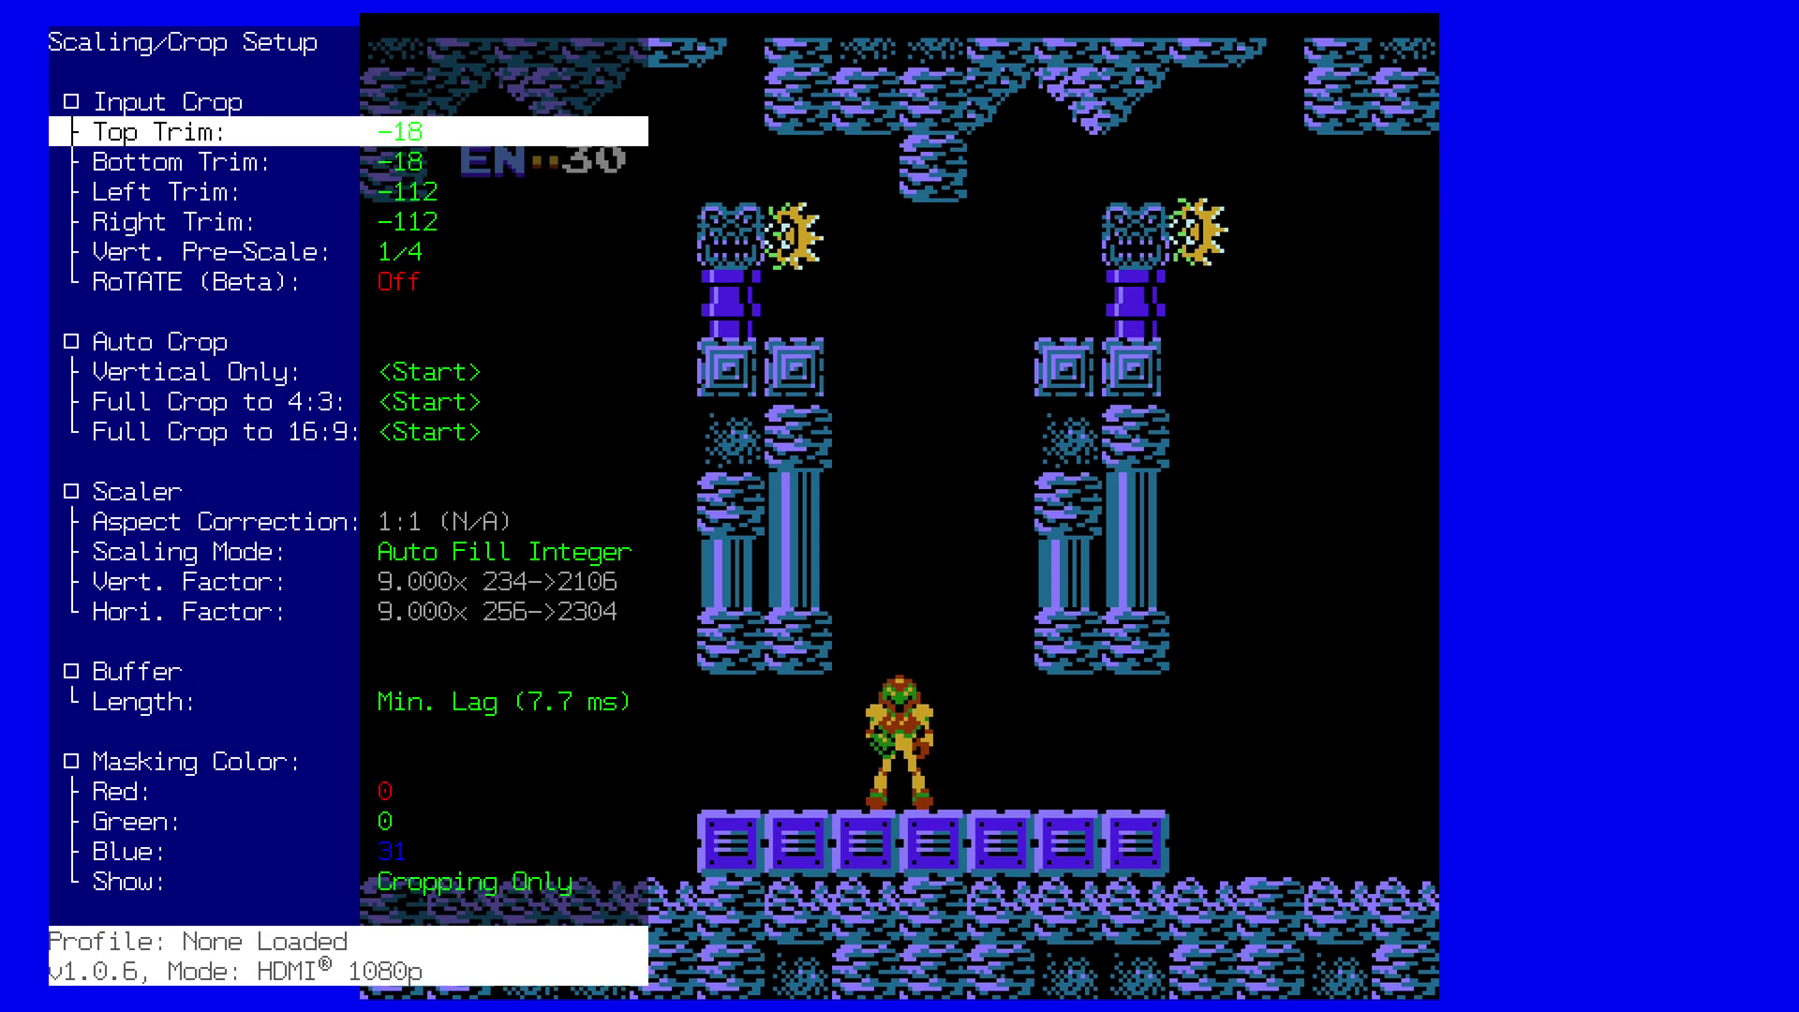
key(Down)
key(Right)
key(Right)
key(Right)
key(Right)
key(Right)
key(Right)
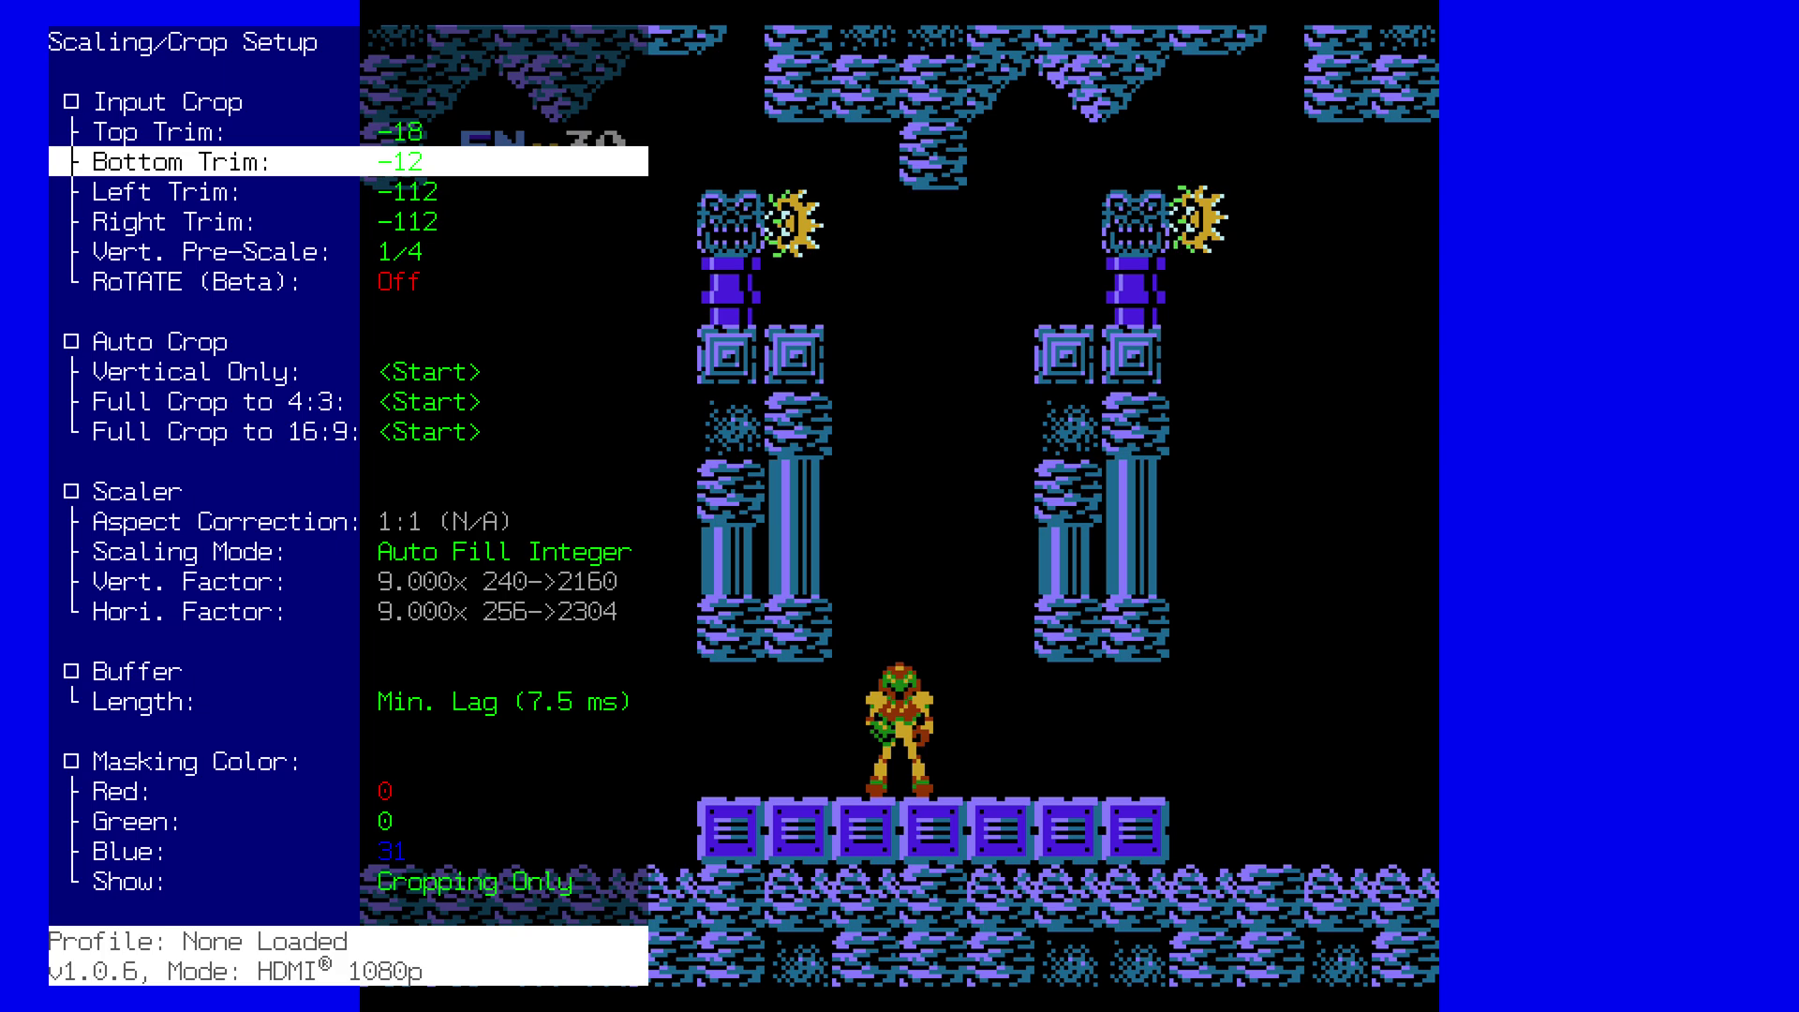
Step: Check the 240→2160 picture with the menu hidden, then reopen the scaler settings
key(Down)
key(Down)
key(Down)
key(Down)
key(Down)
key(Down)
key(Down)
key(Down)
key(Down)
key(Down)
key(Down)
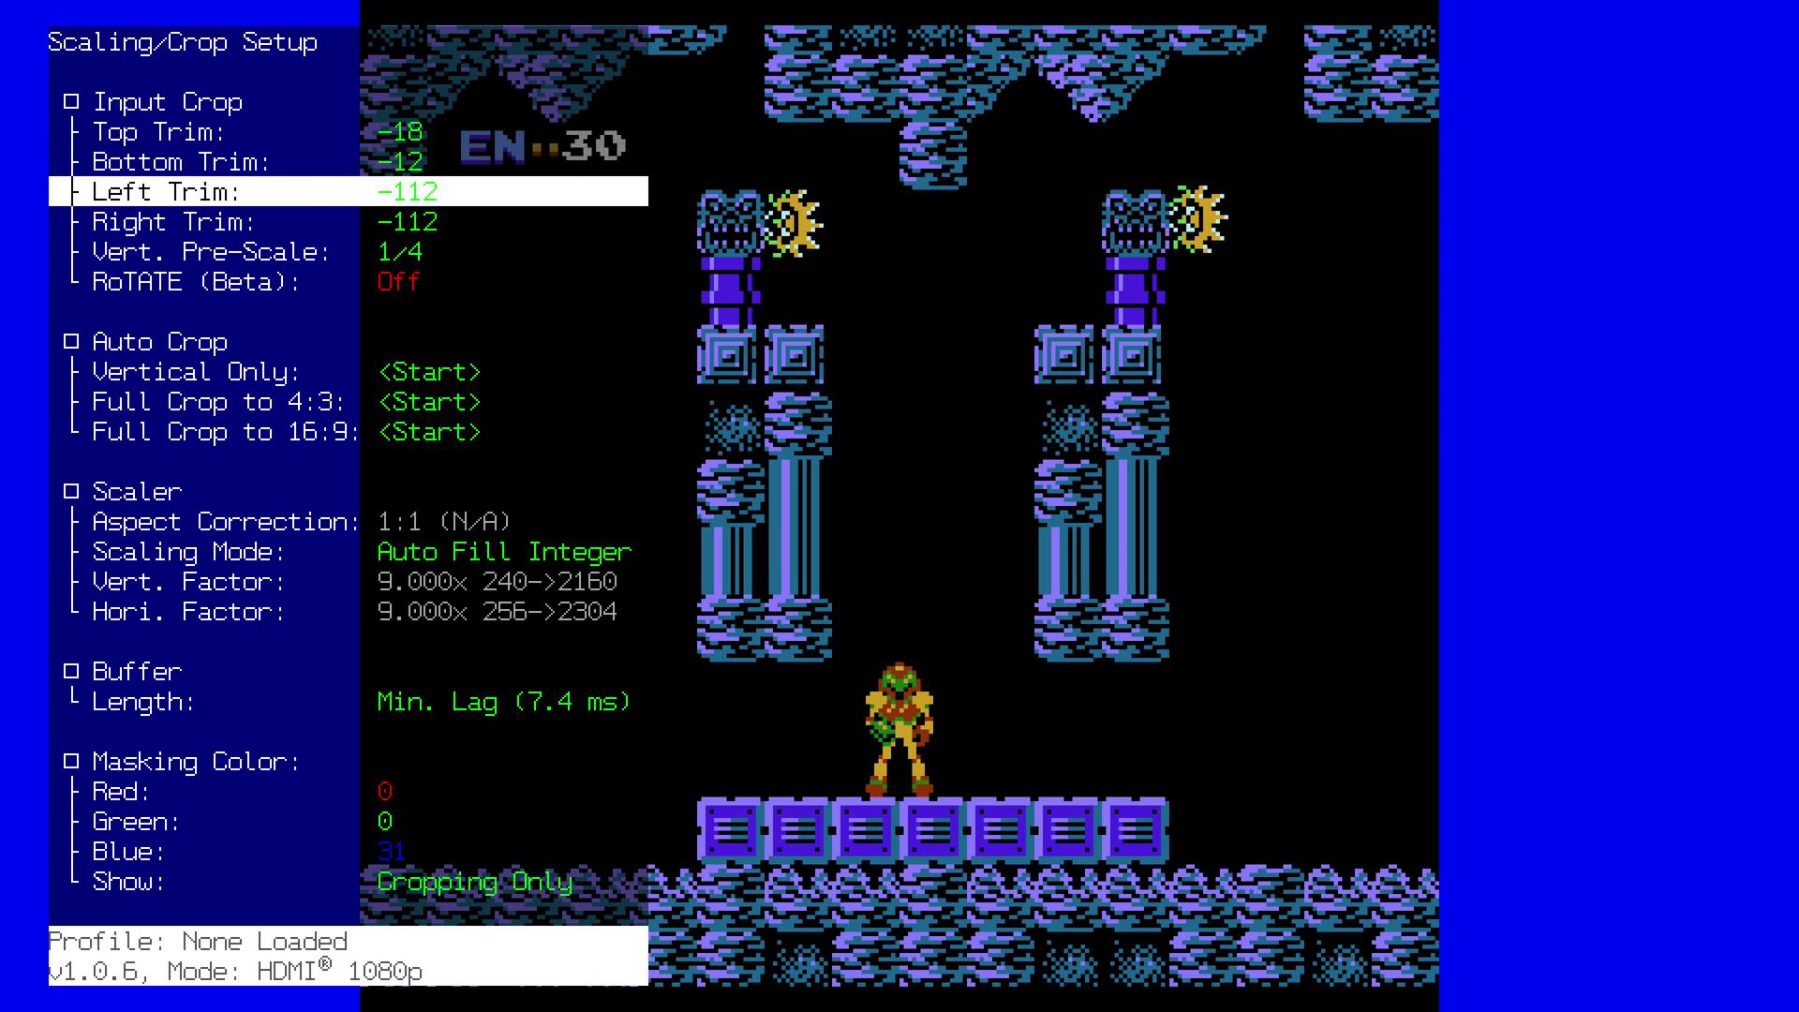
key(Up)
key(Up)
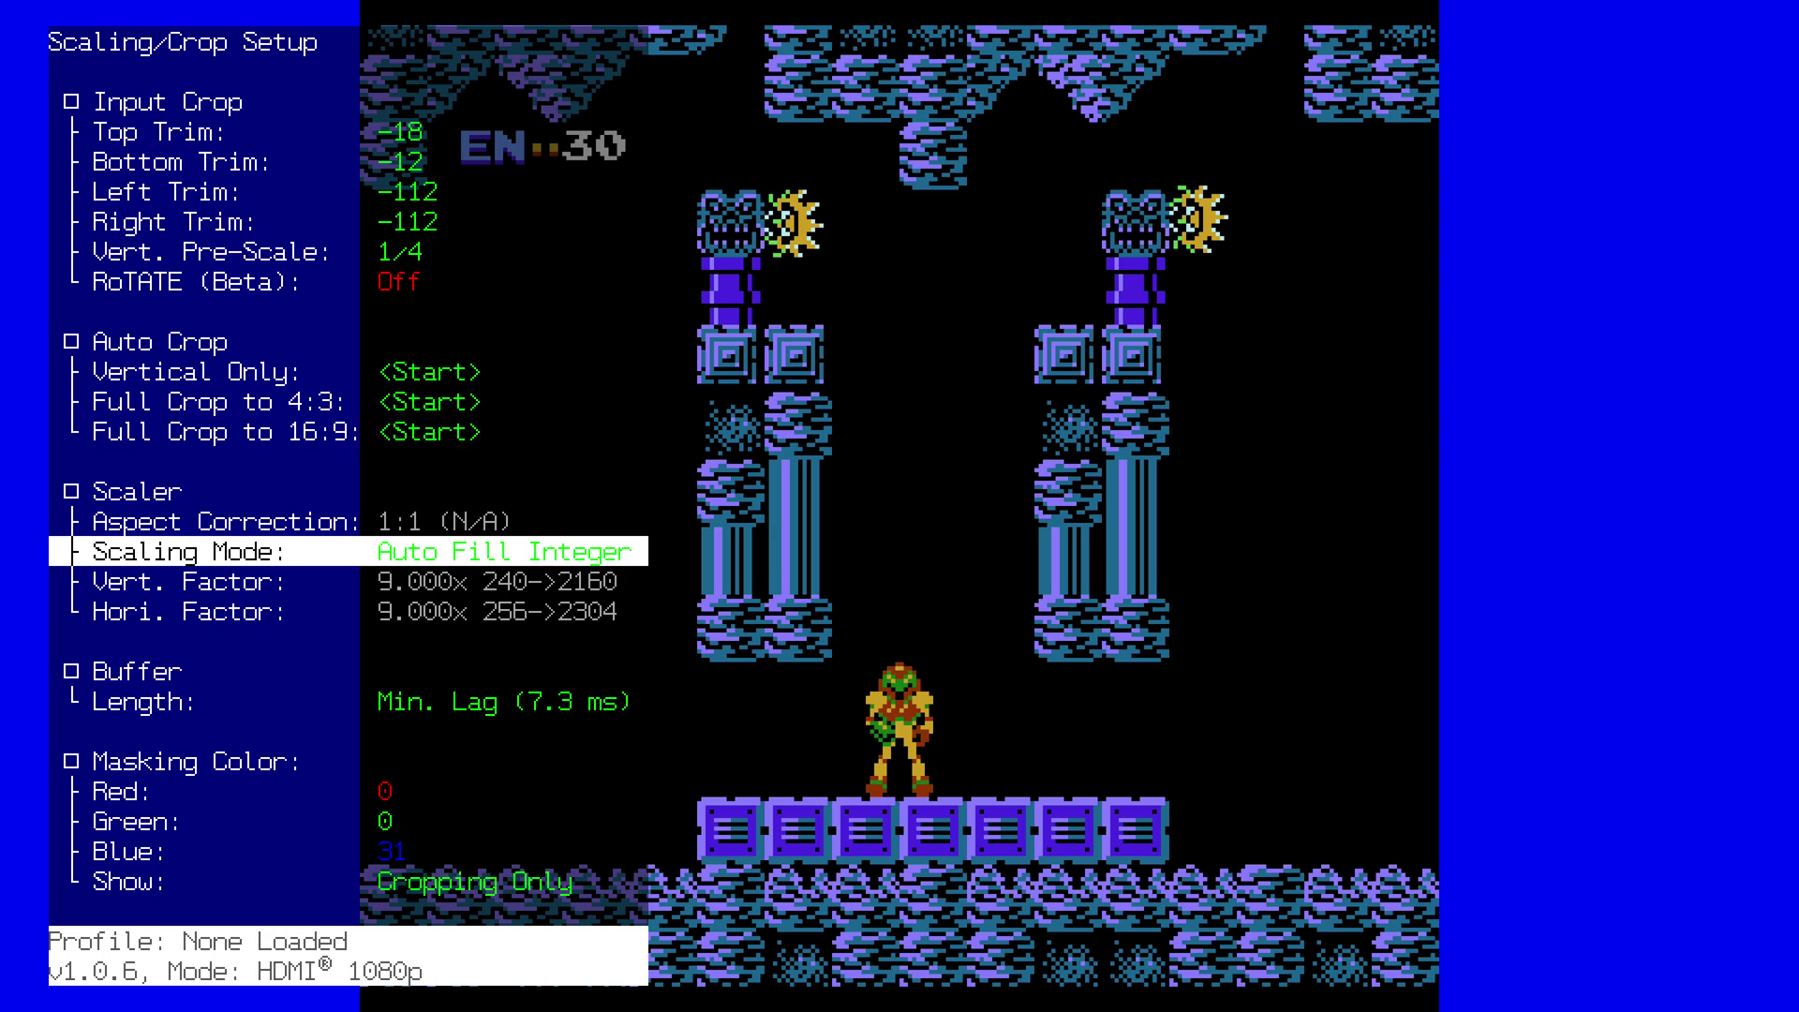
key(Escape)
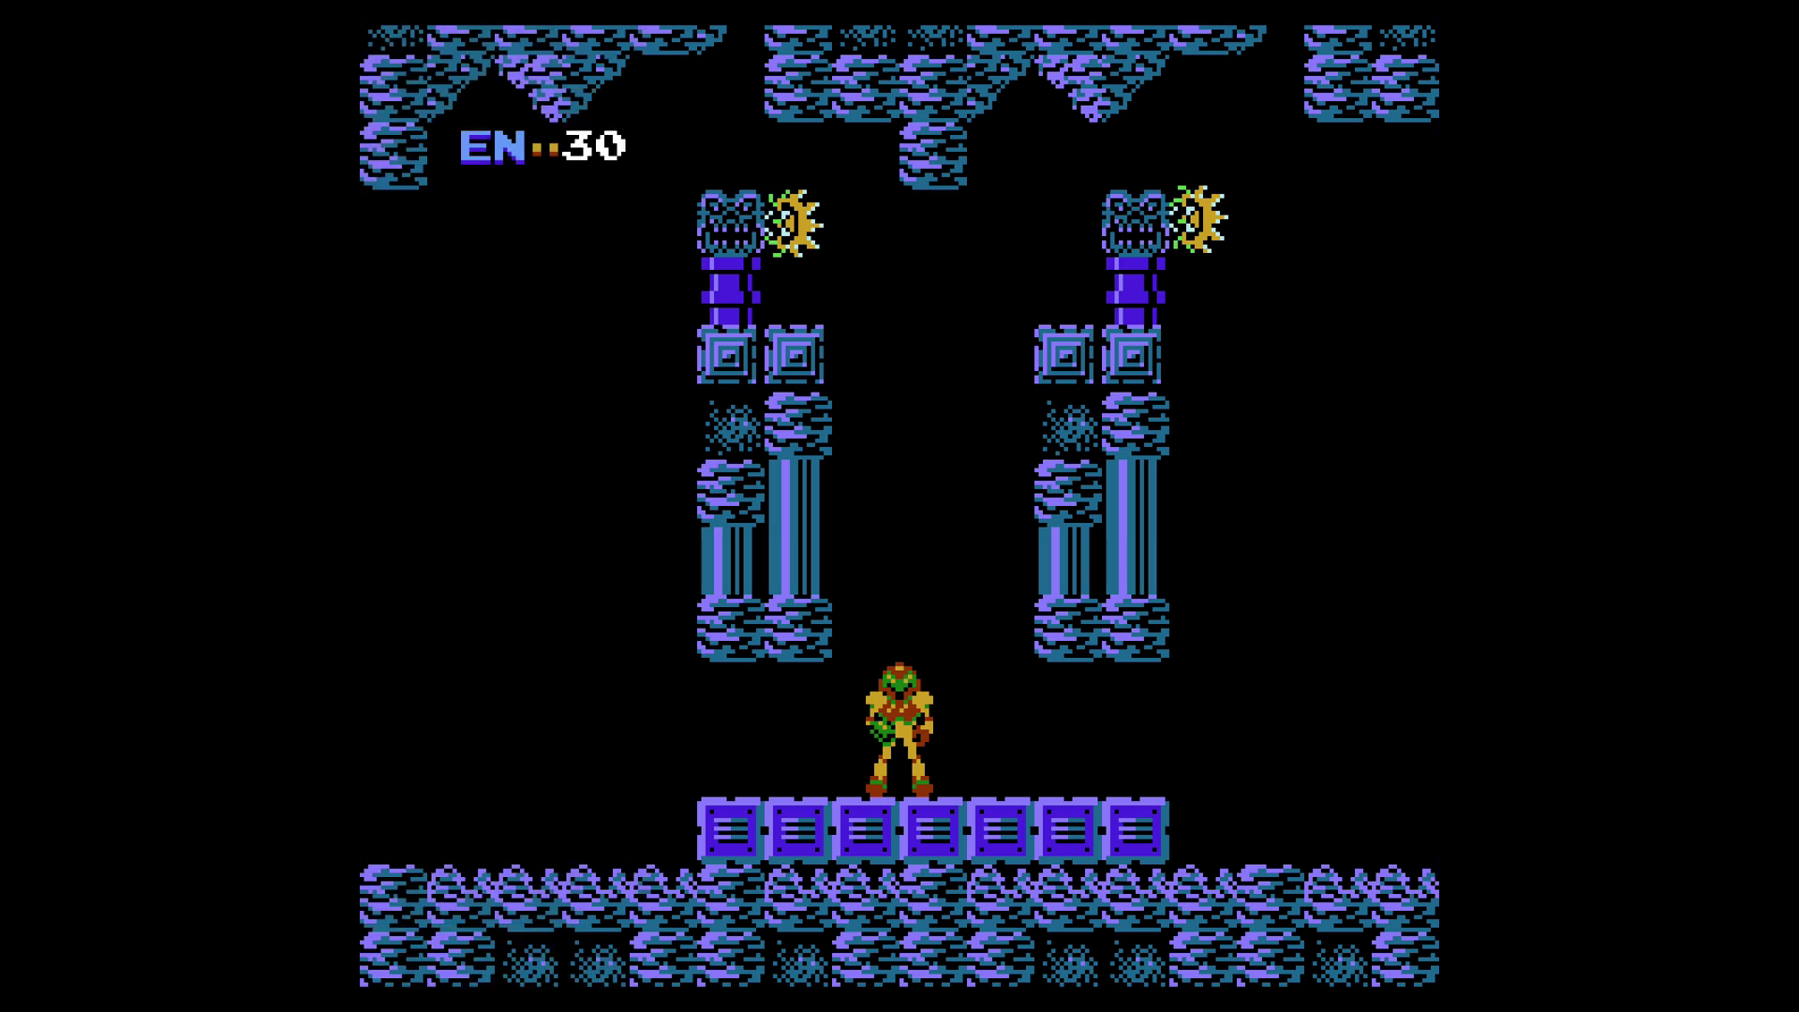
key(Escape)
key(Escape)
key(Escape)
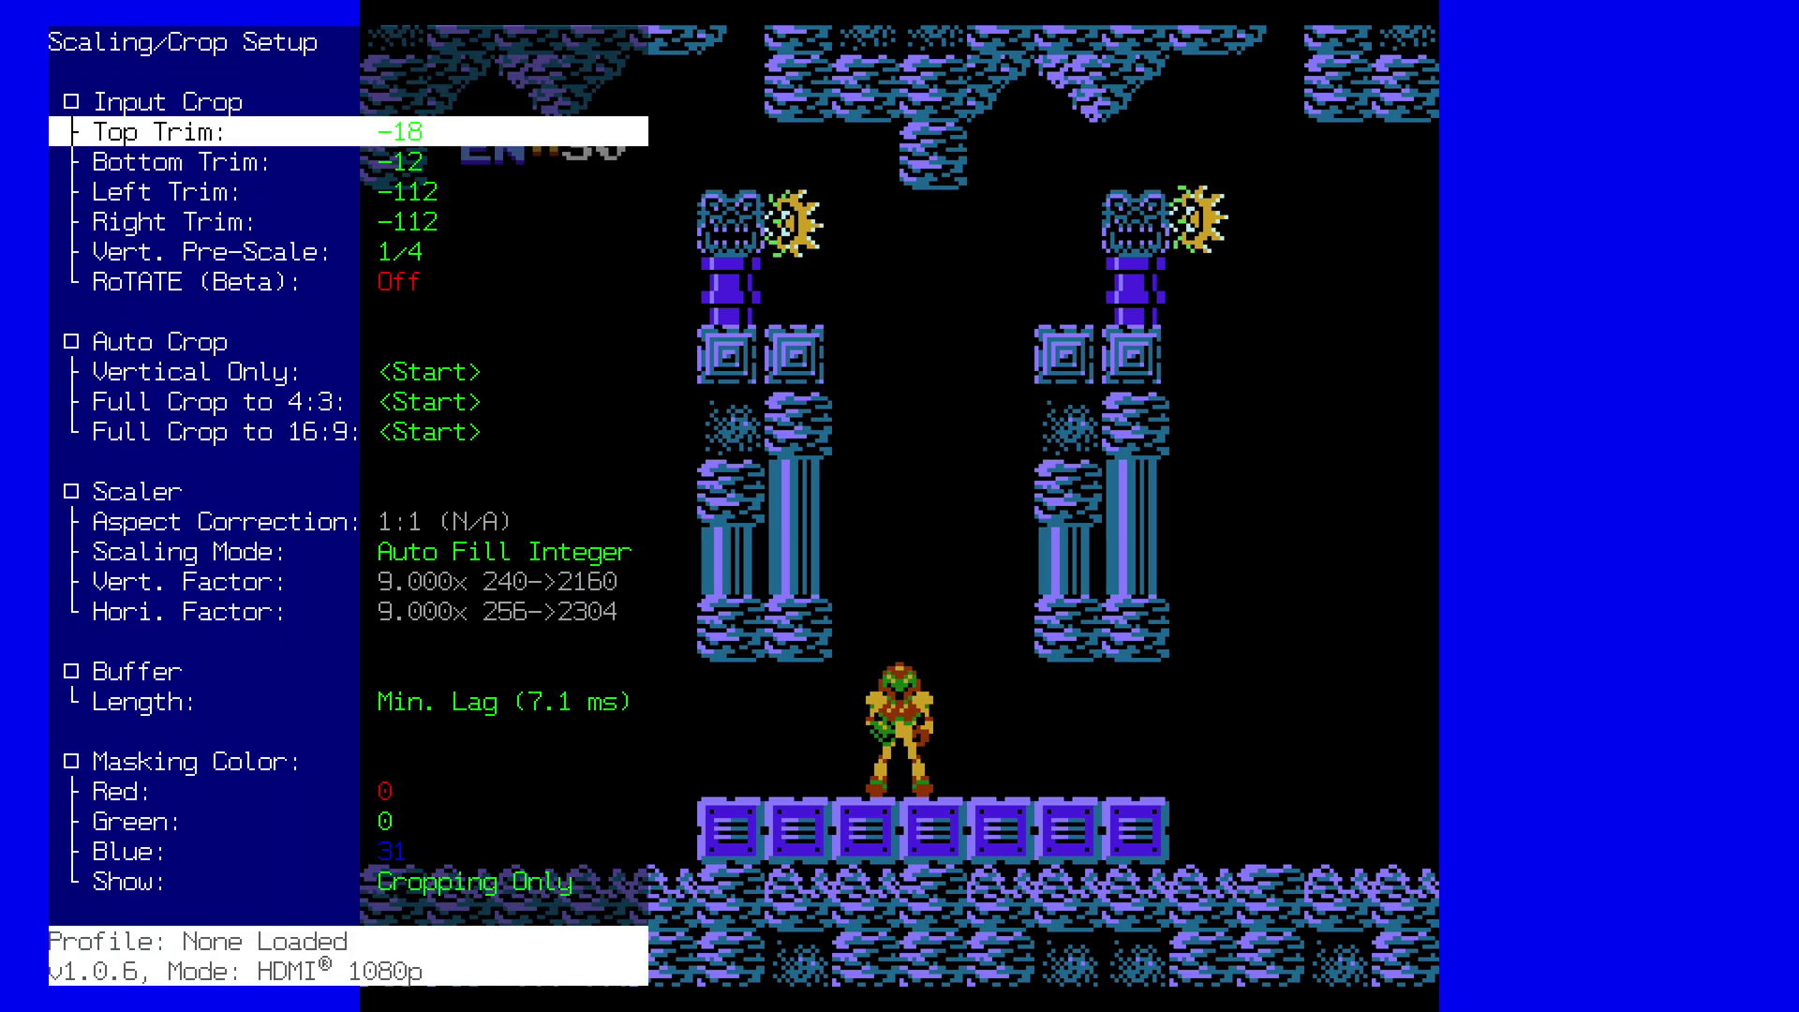
key(Down)
key(Down)
key(Down)
key(Down)
key(Down)
key(Down)
key(Down)
key(Down)
key(Down)
key(Down)
key(Down)
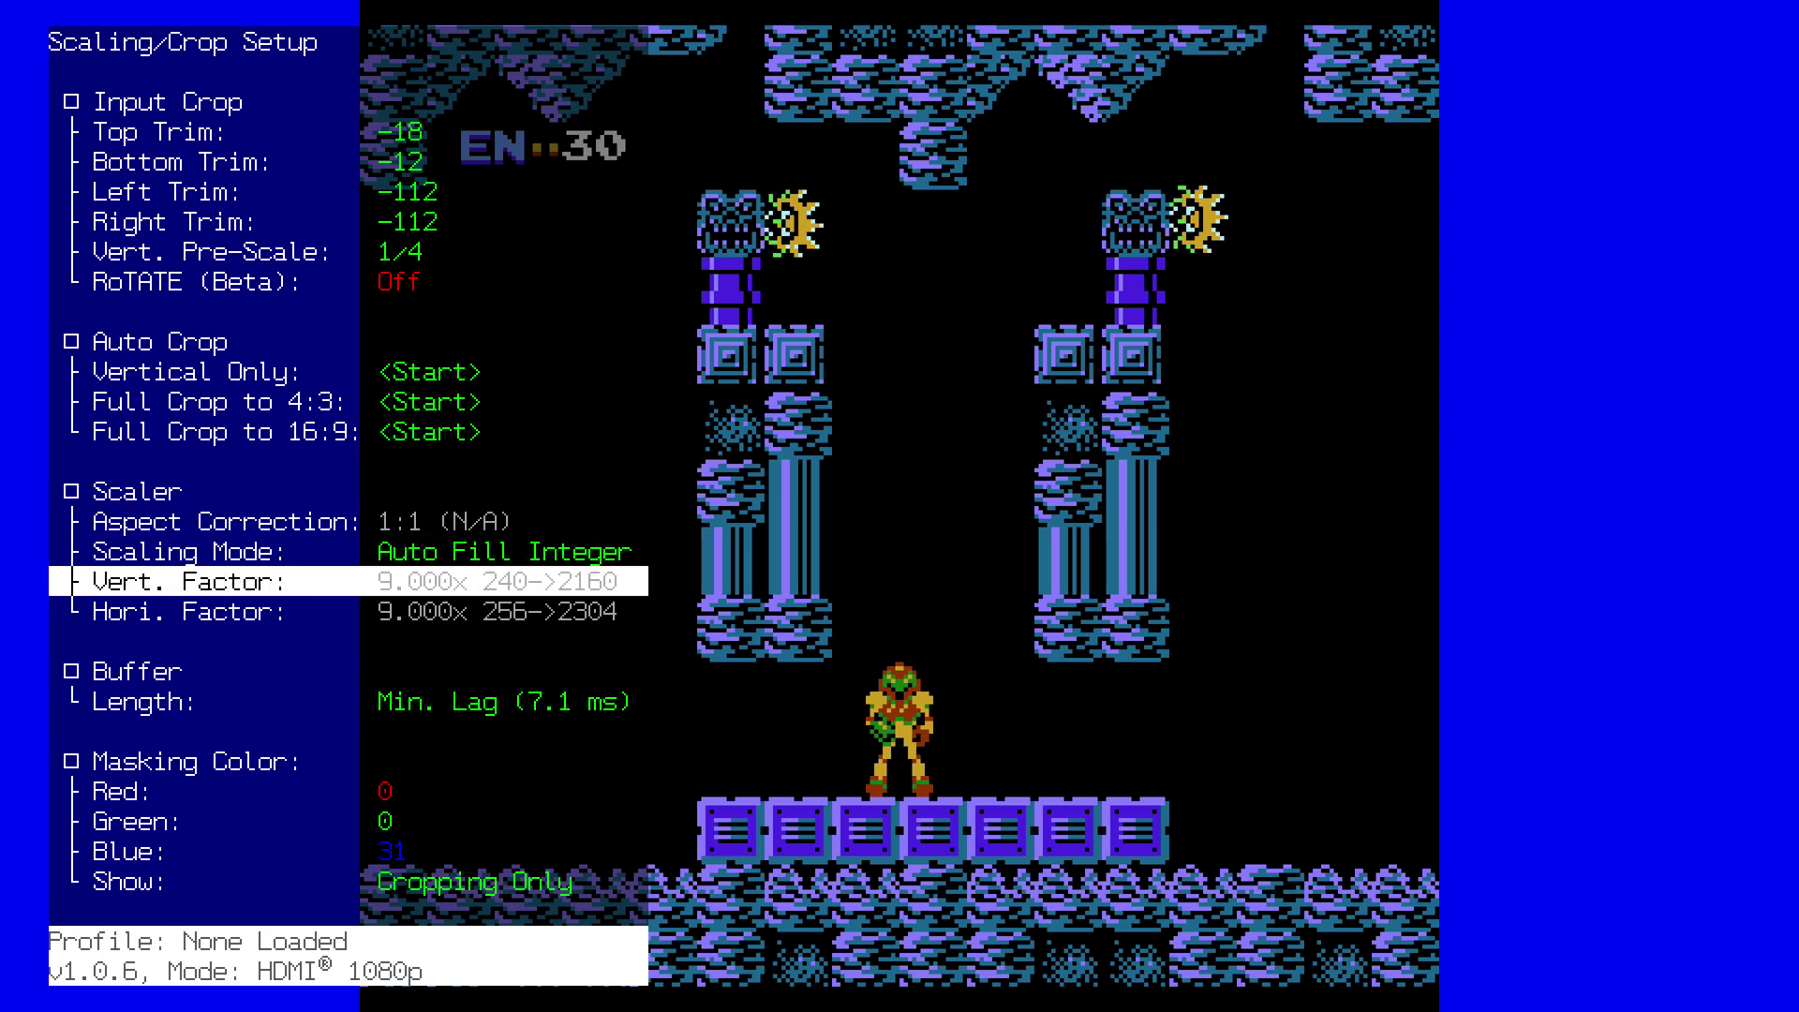
Step: Switch scaling to Free-Form and narrow the horizontal scale factor
key(Up)
key(Right)
key(Down)
key(Down)
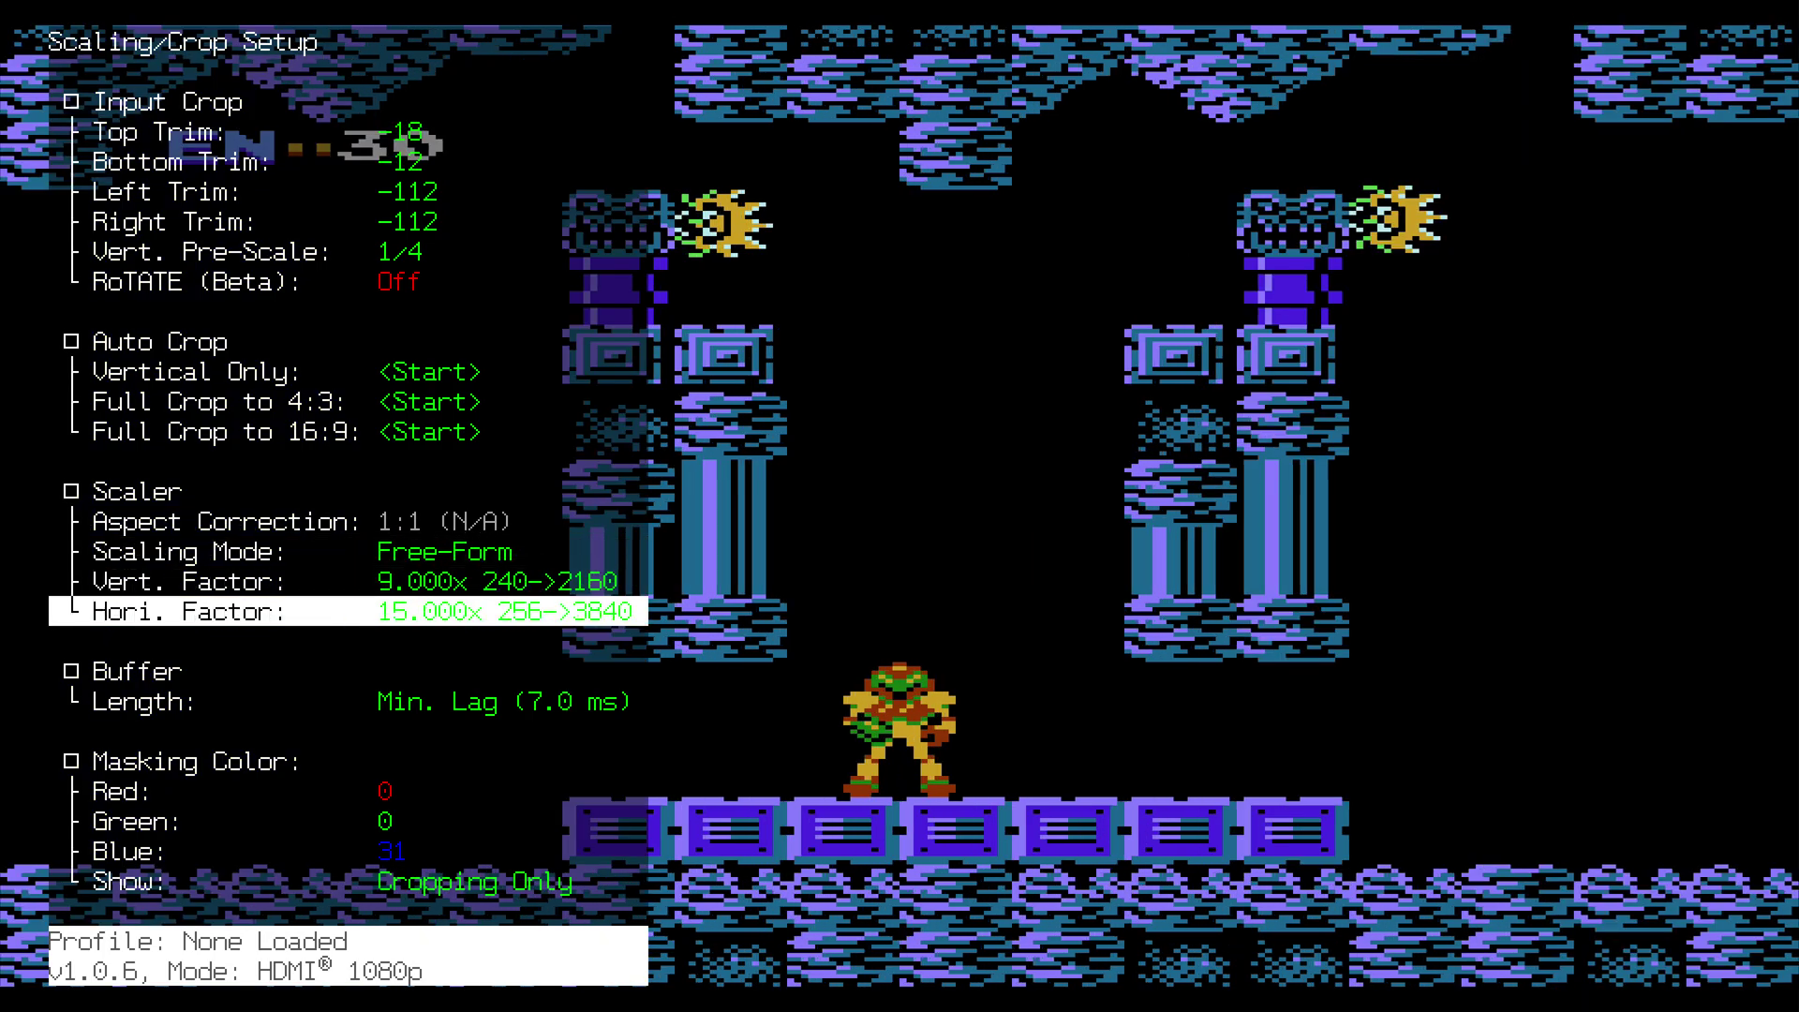
key(Left)
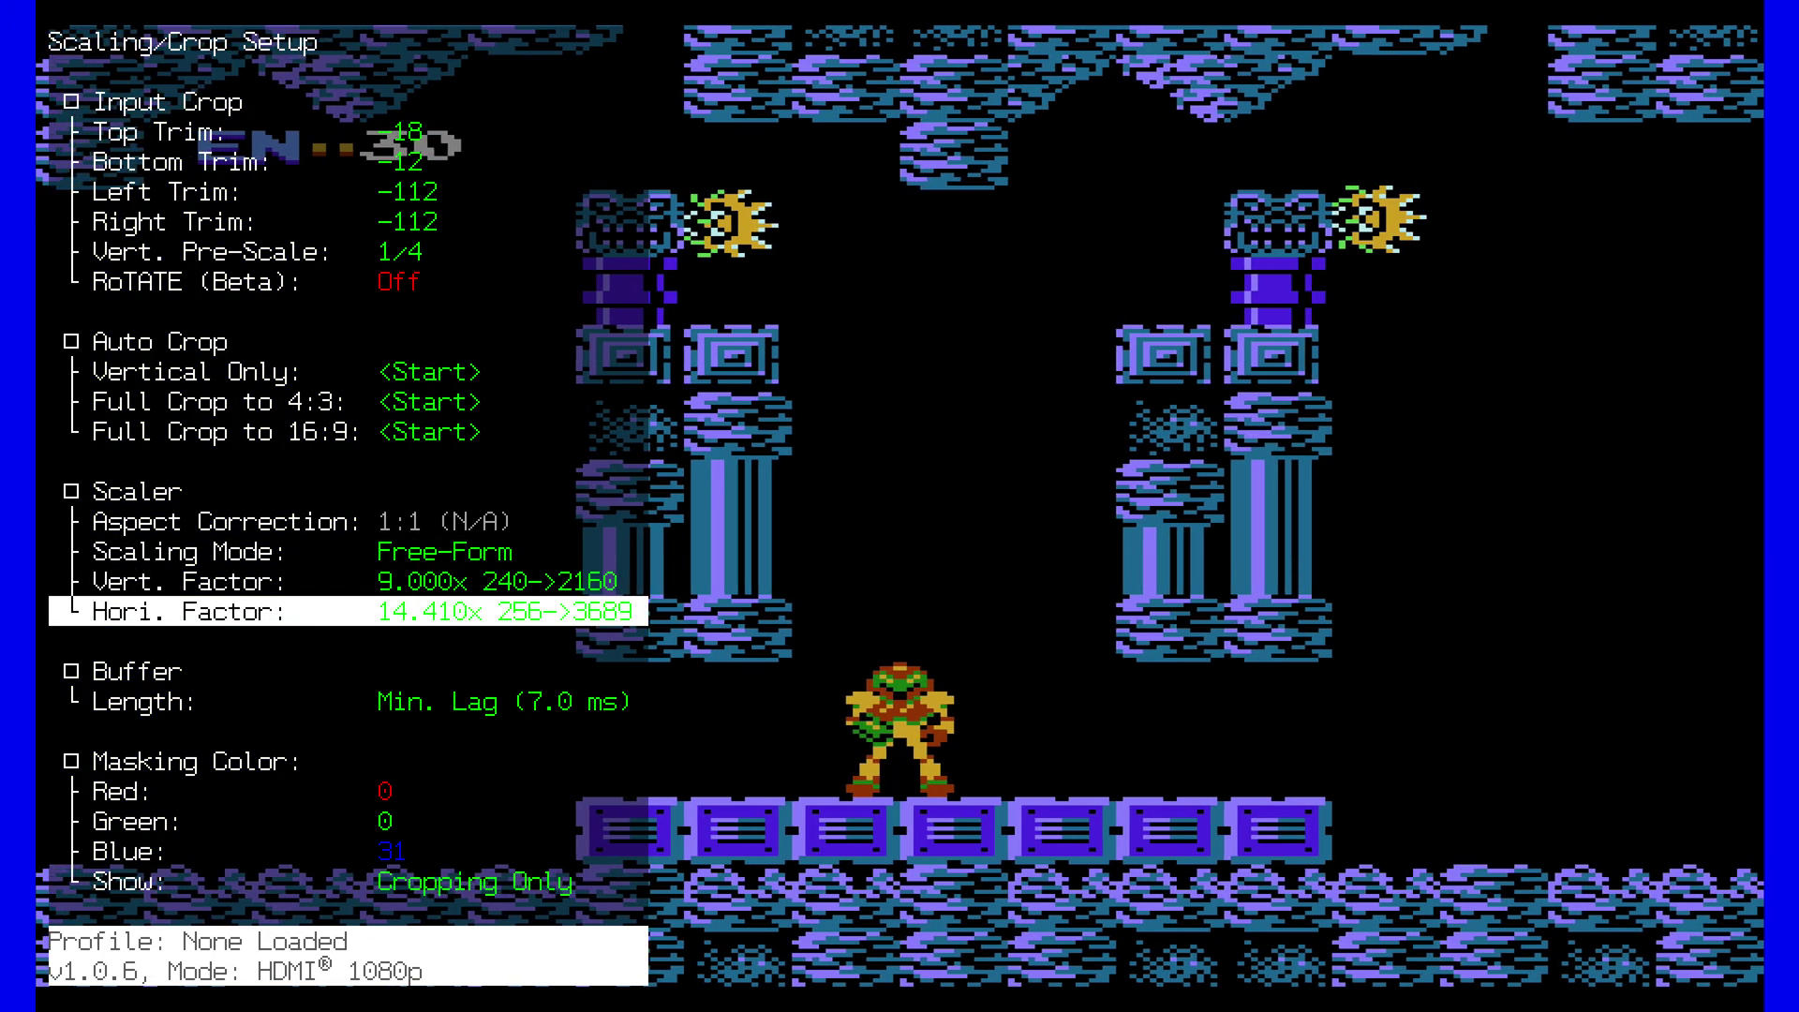
key(Left)
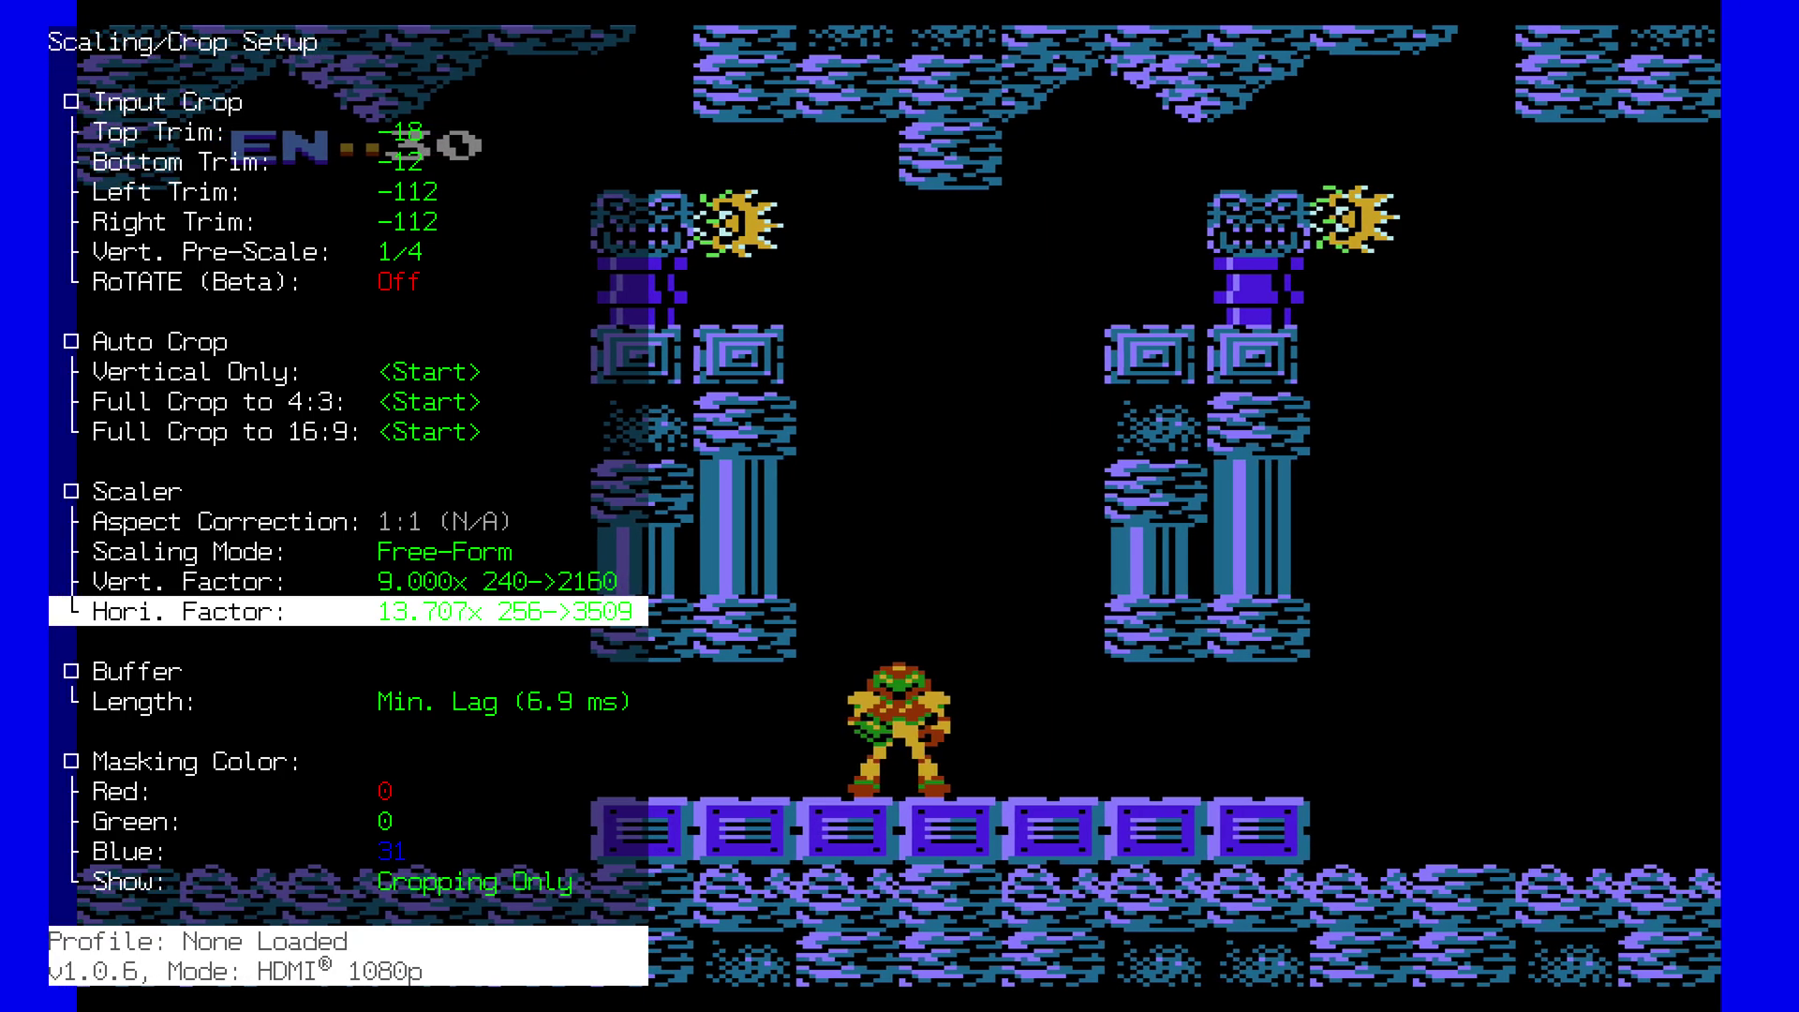
key(Left)
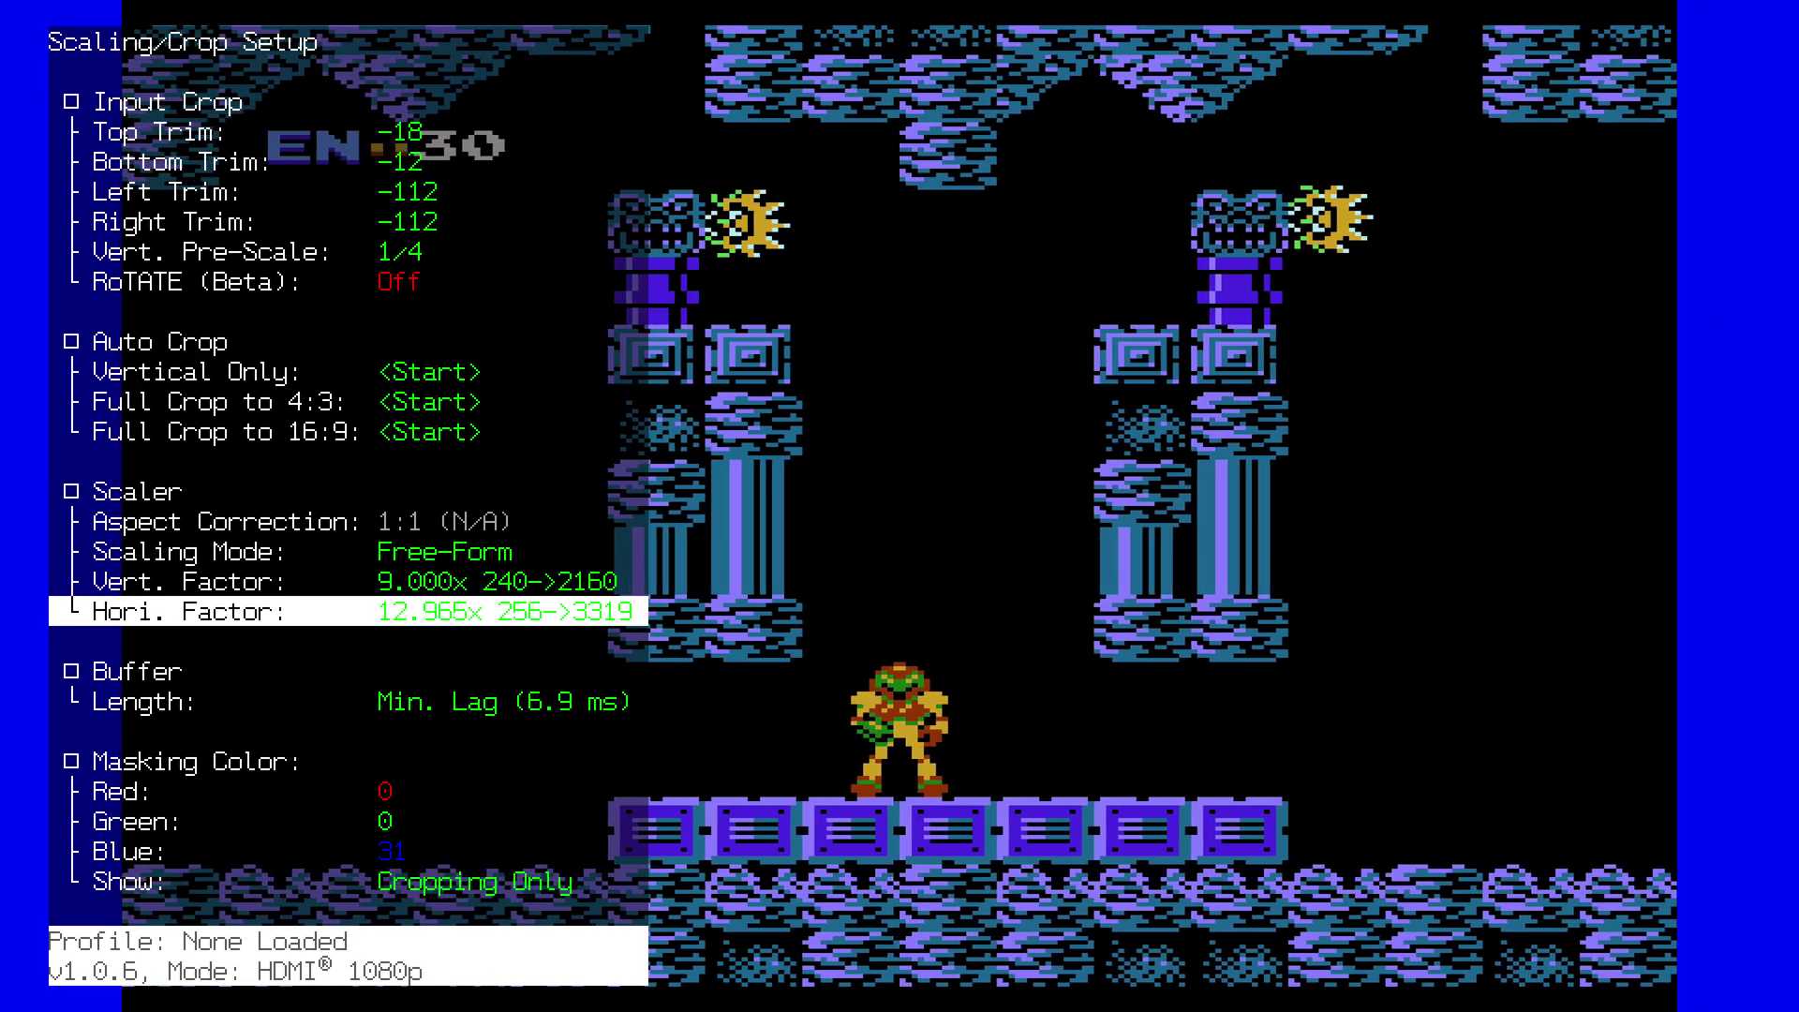
key(Left)
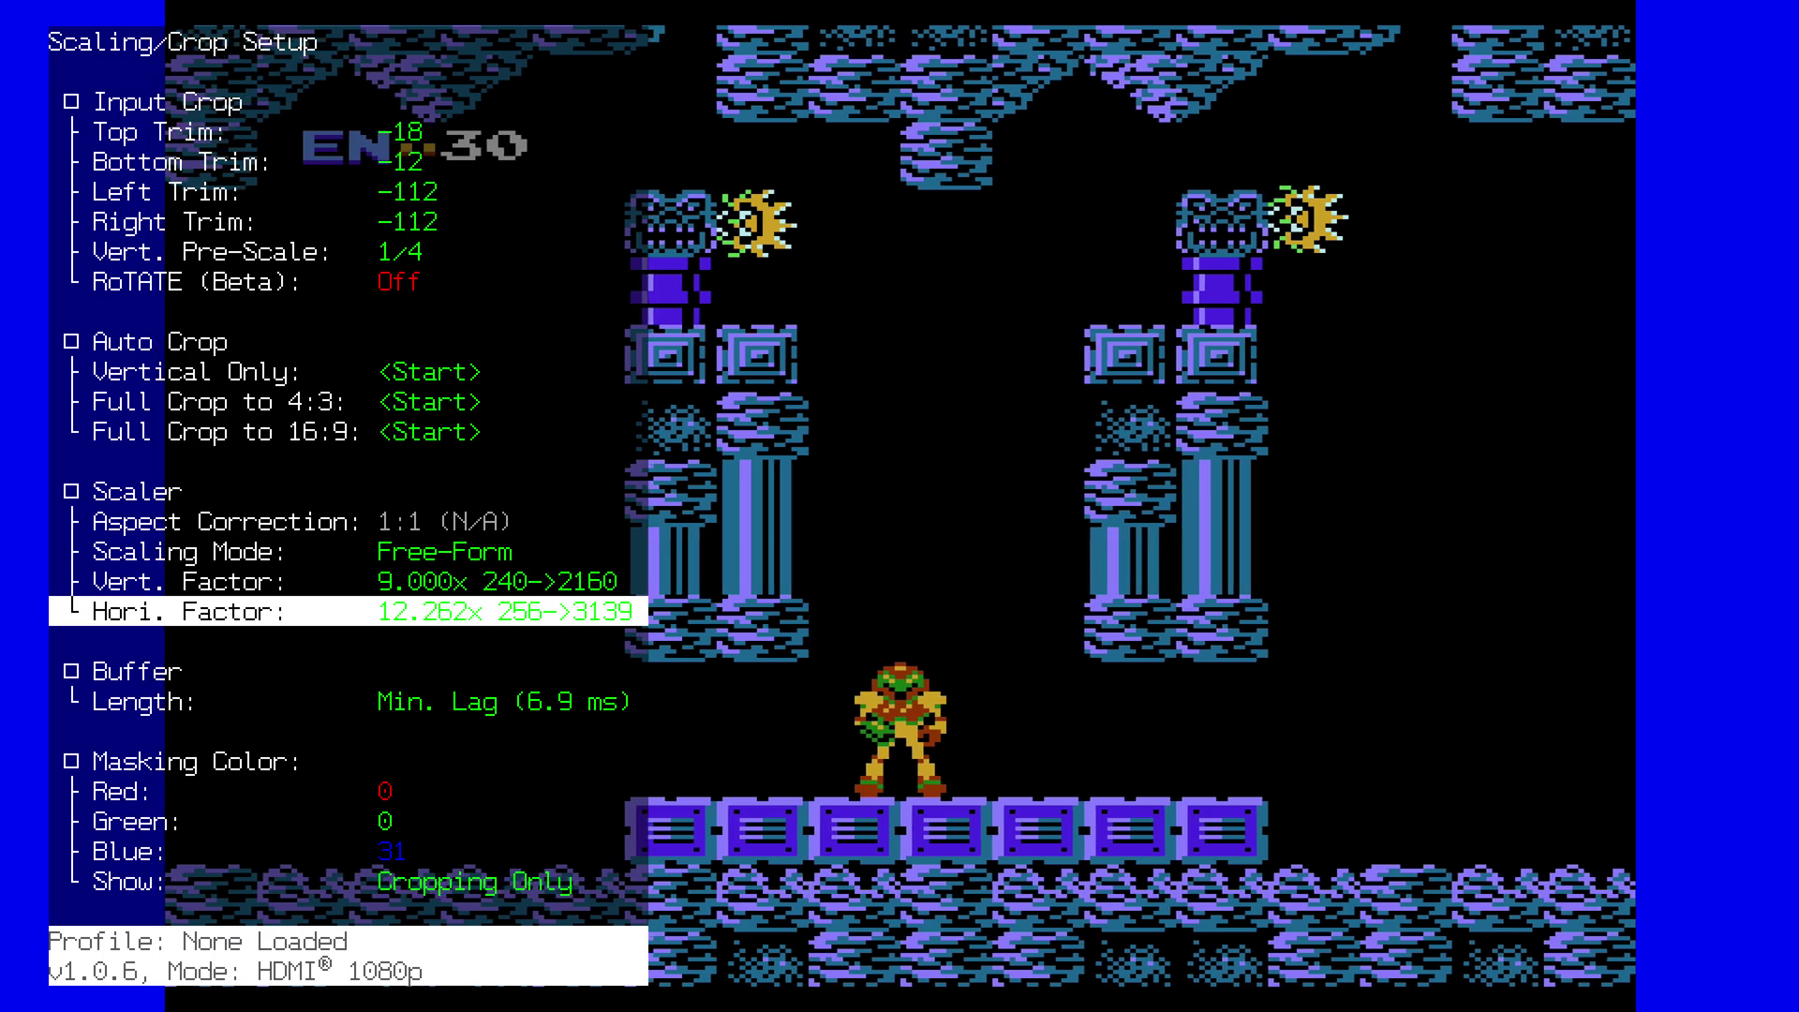
key(Left)
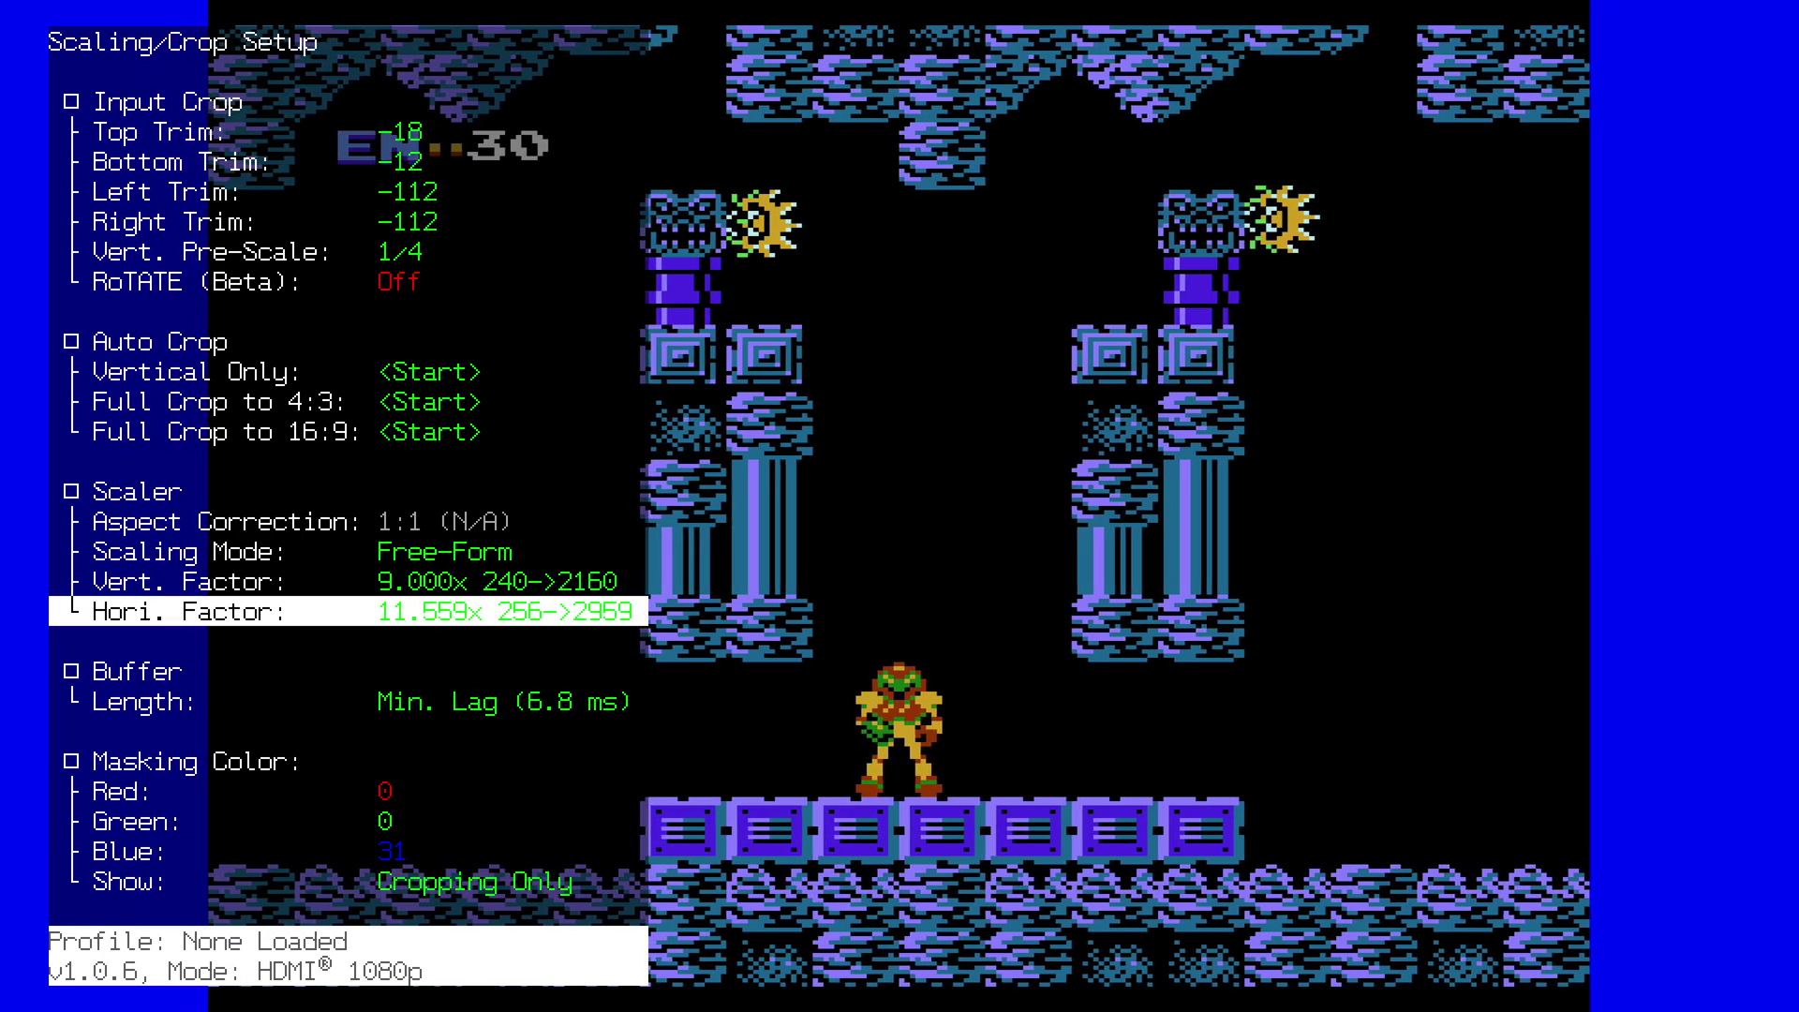
key(Left)
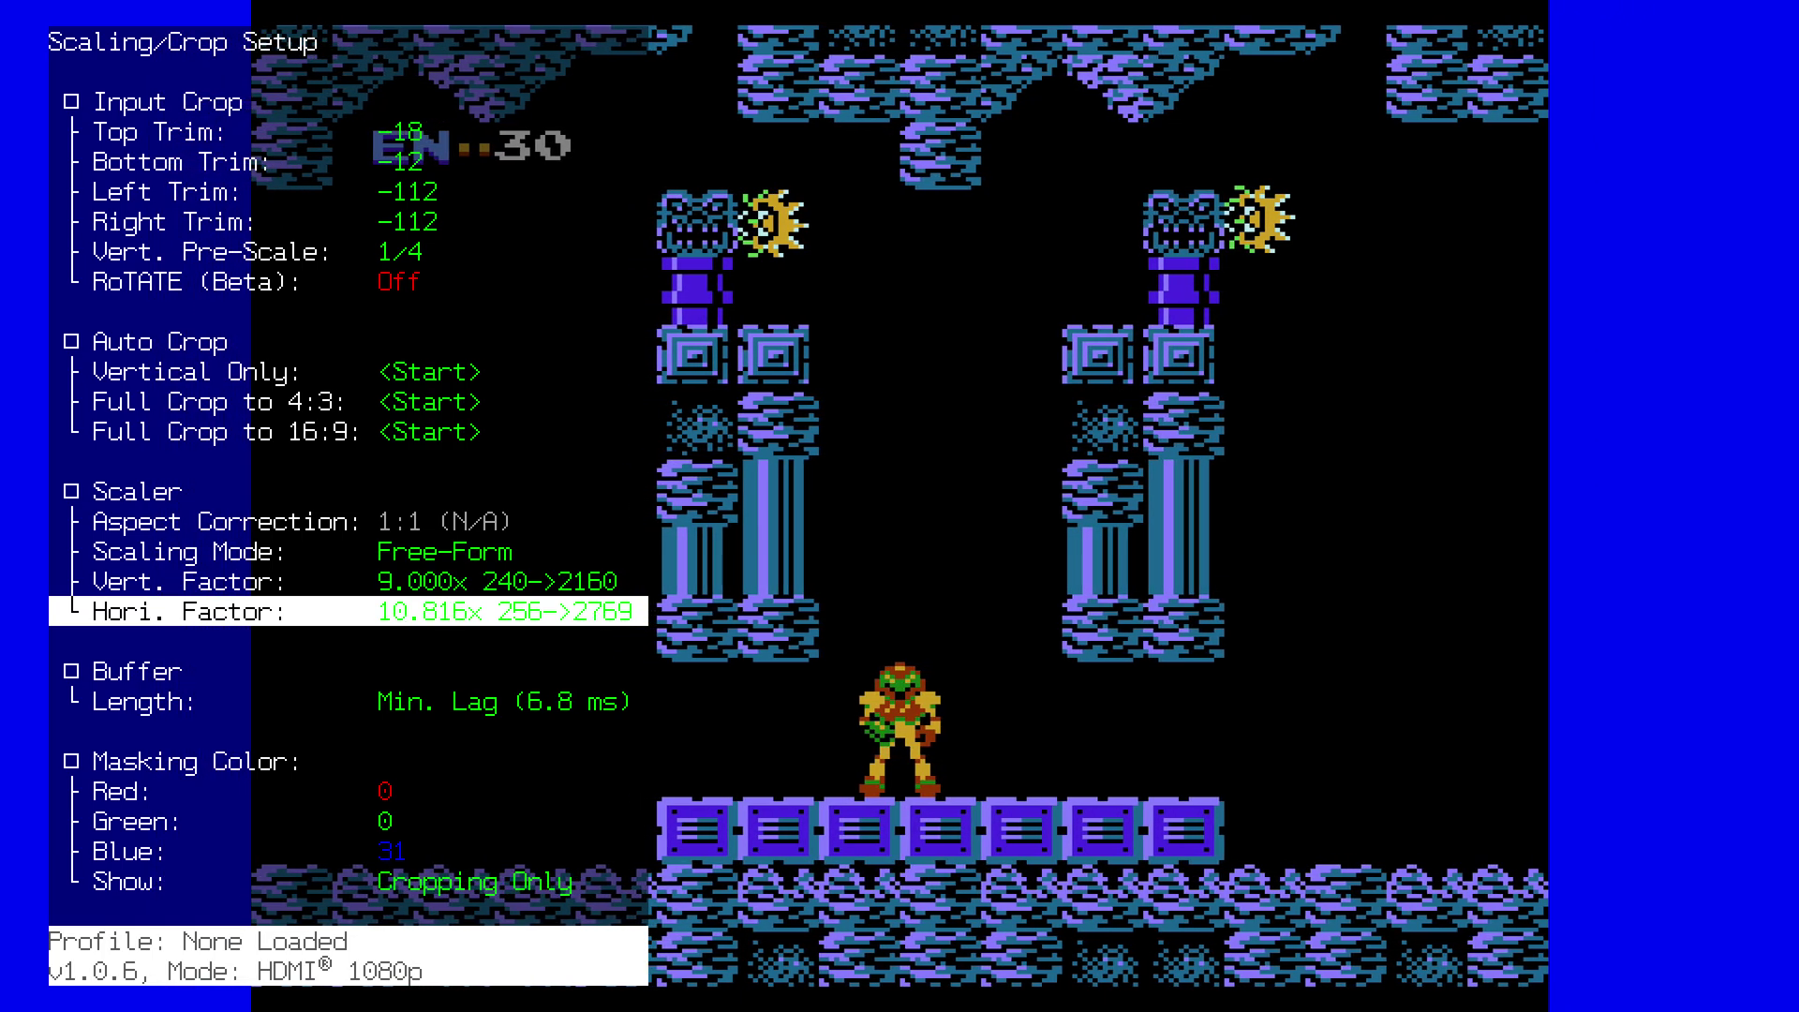
Step: Fine-tune Hori. Factor to 10.285x (256→2633) and close the overlay
key(Left)
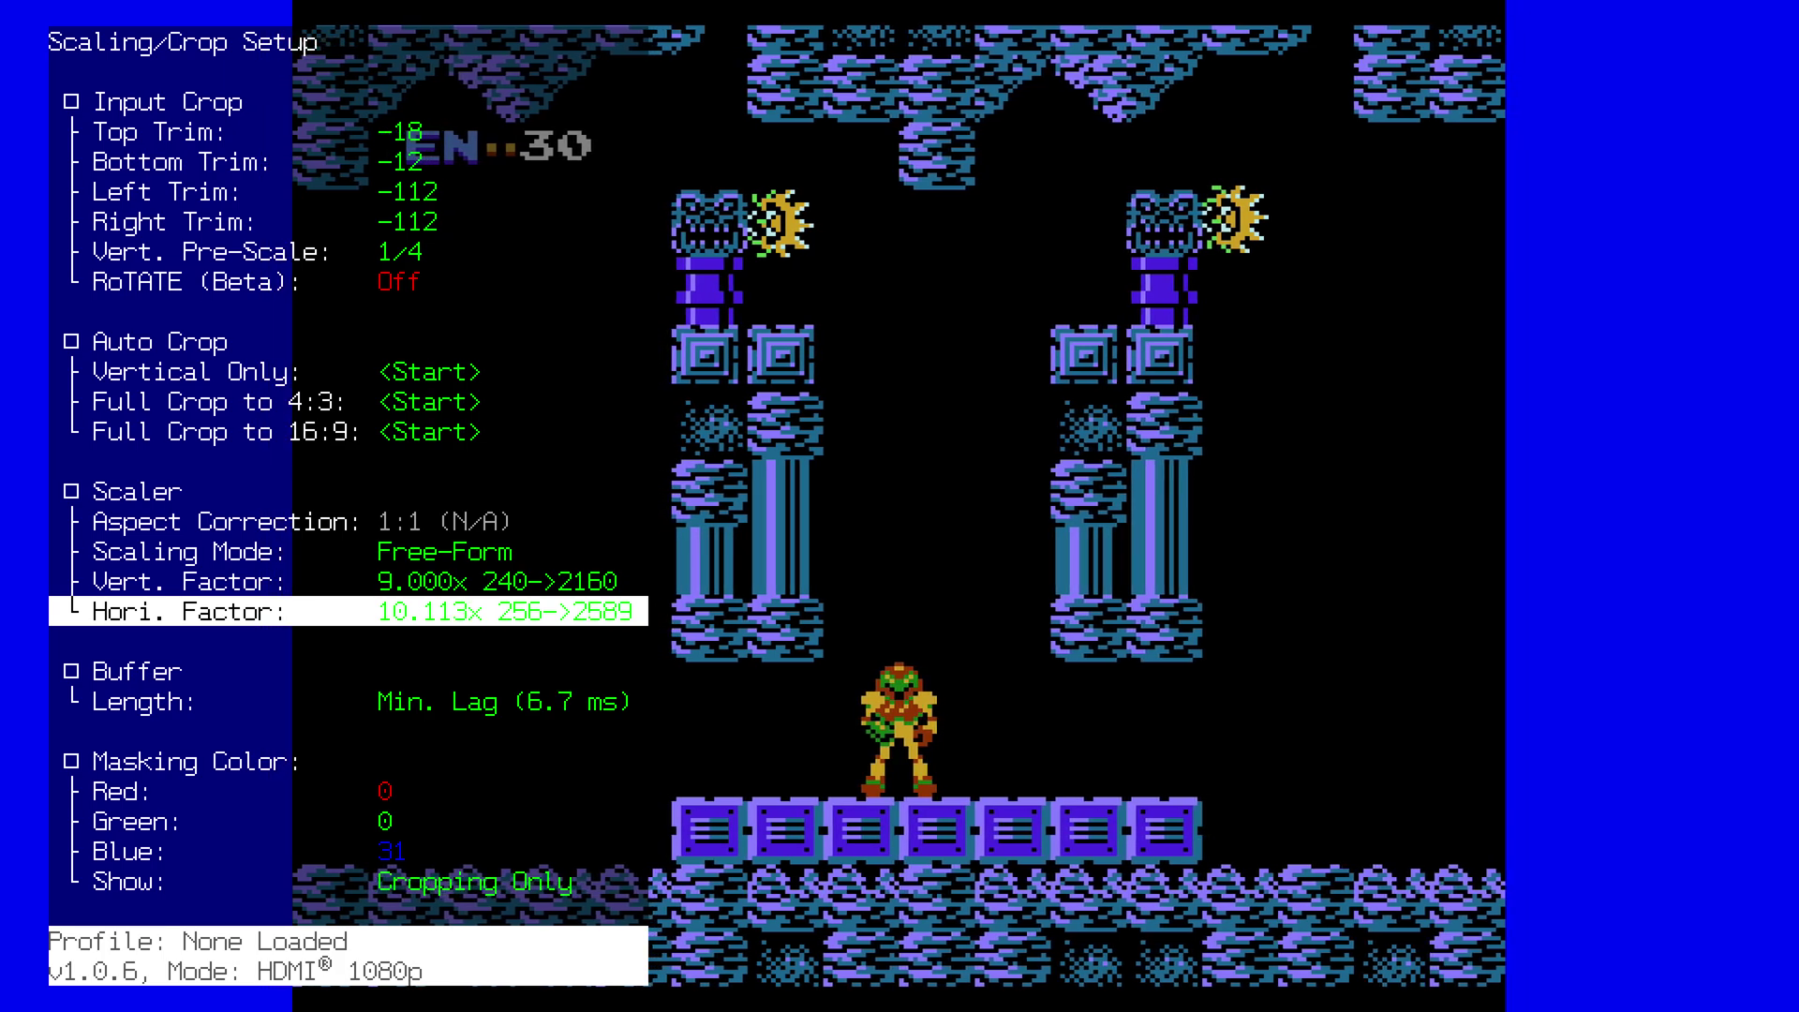
key(Left)
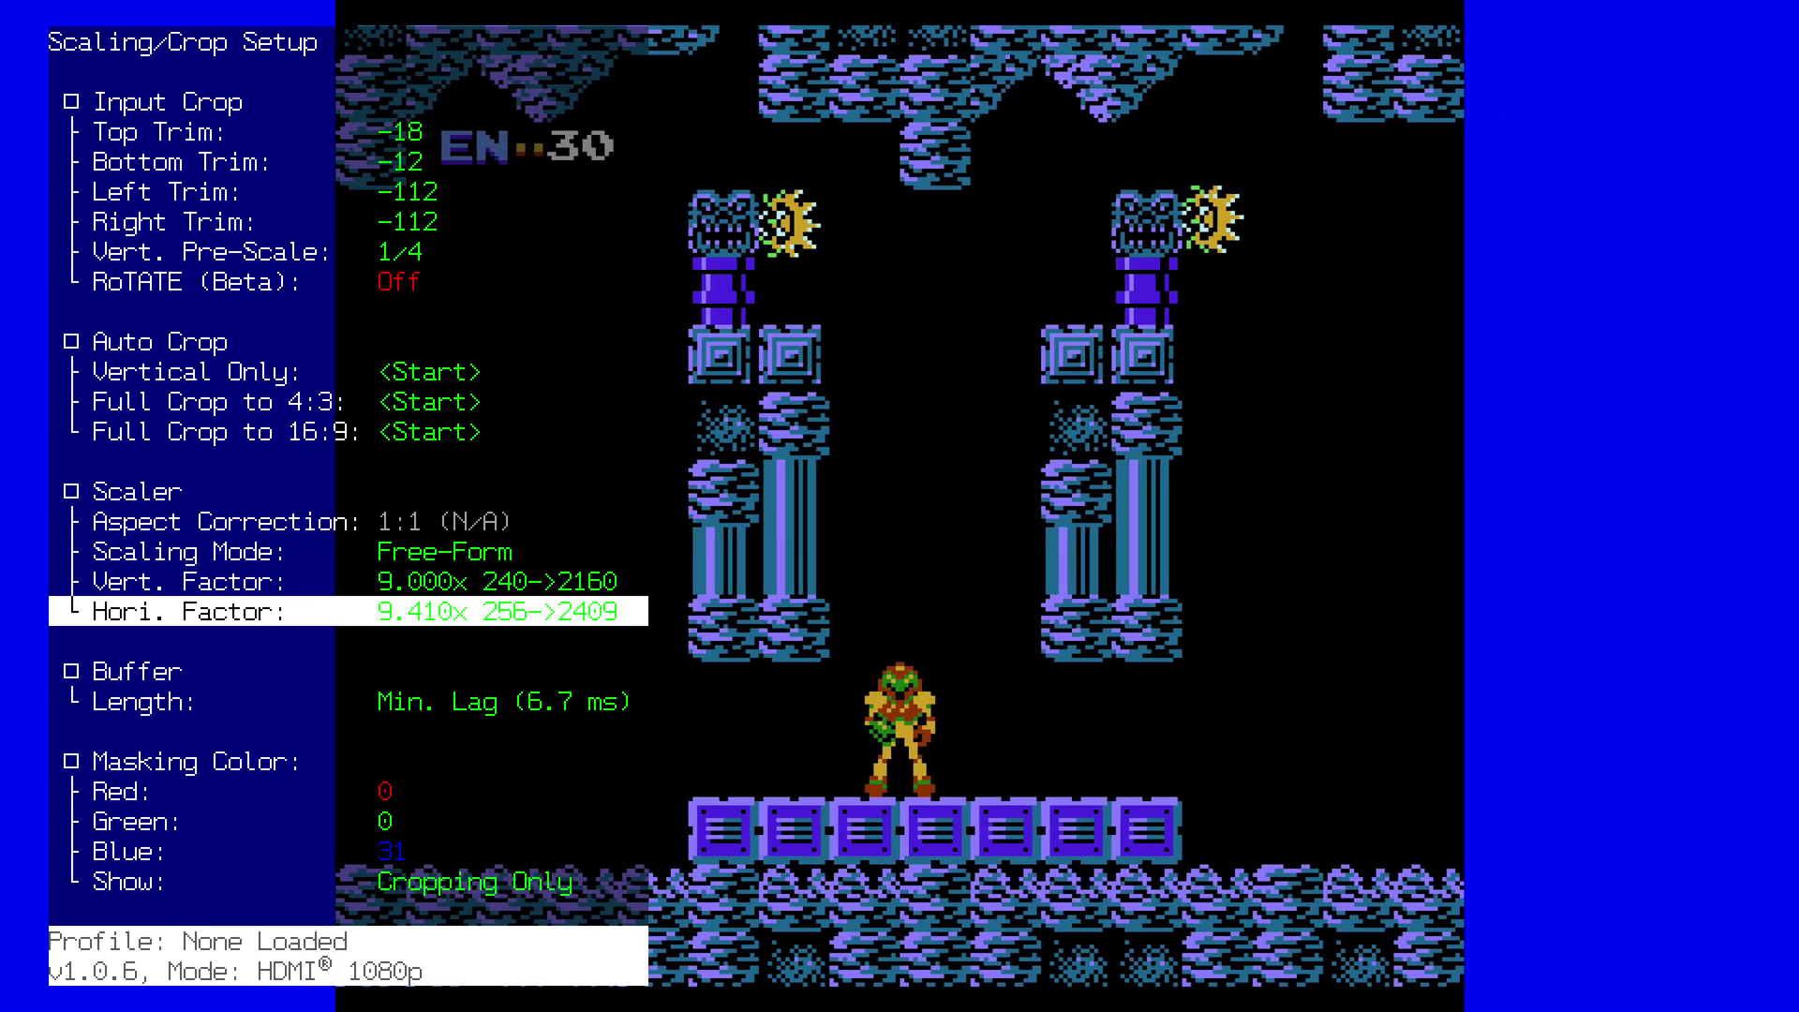
key(Right)
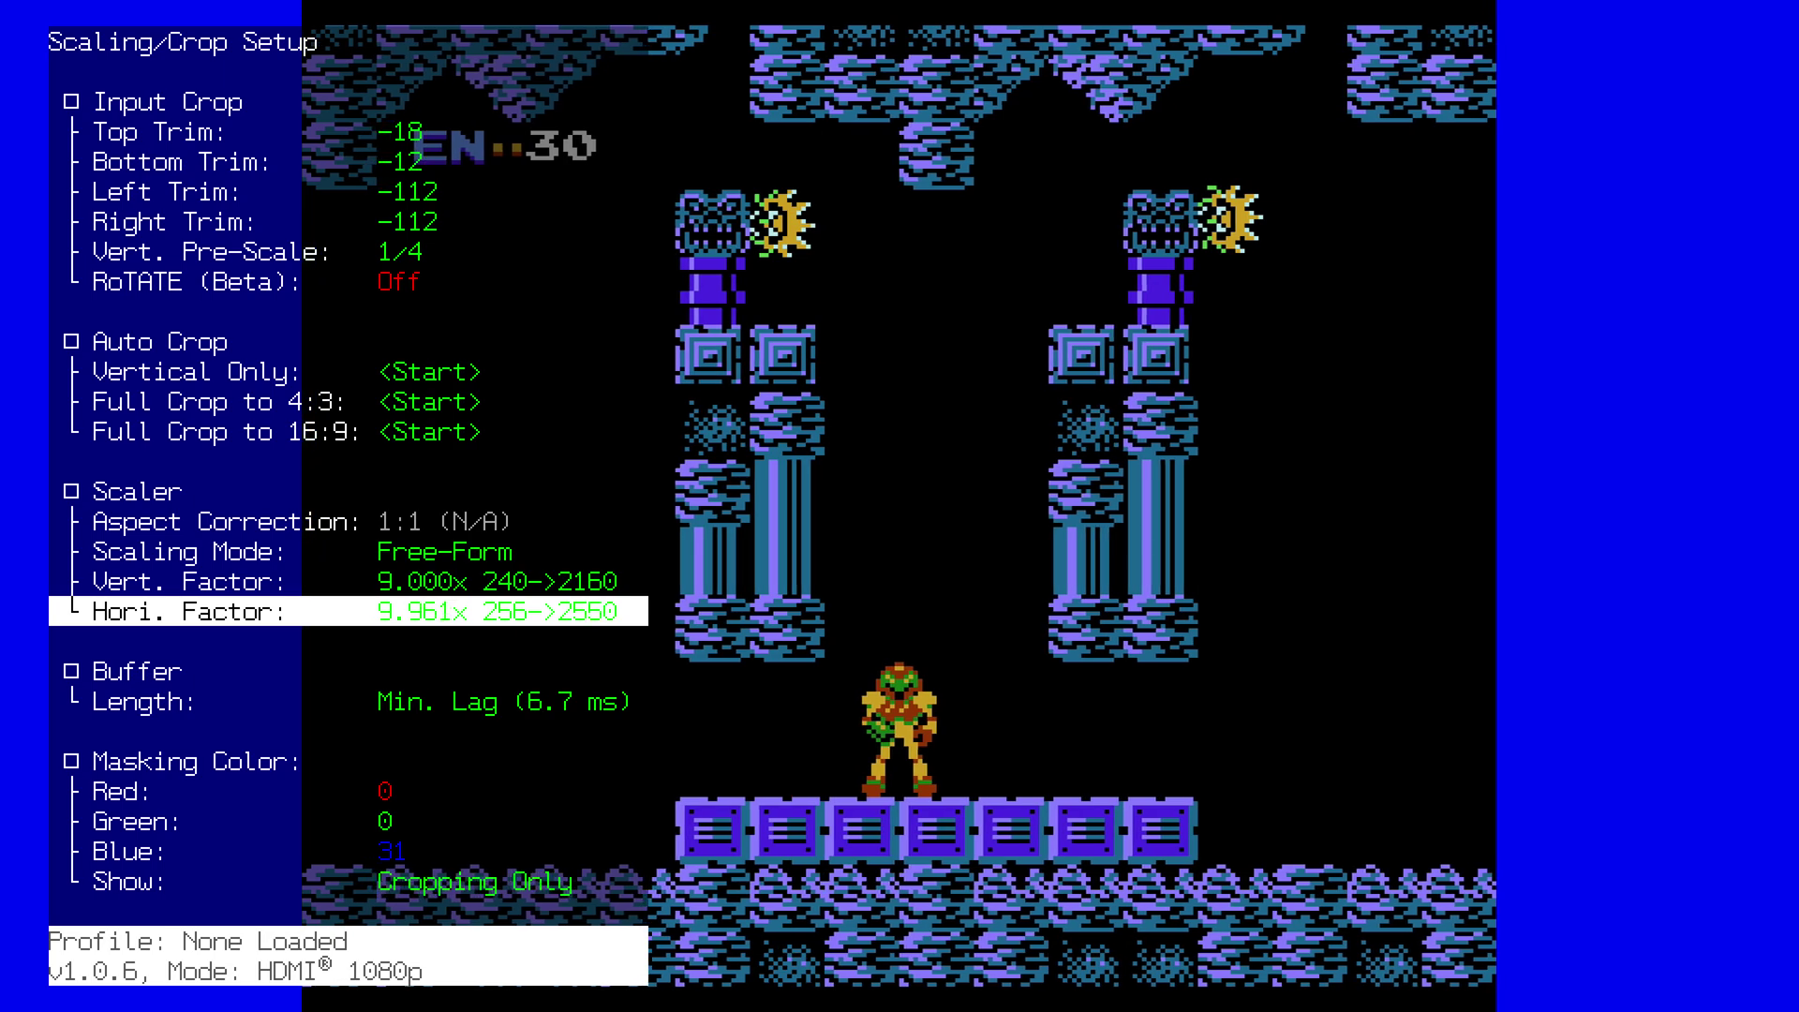
key(Right)
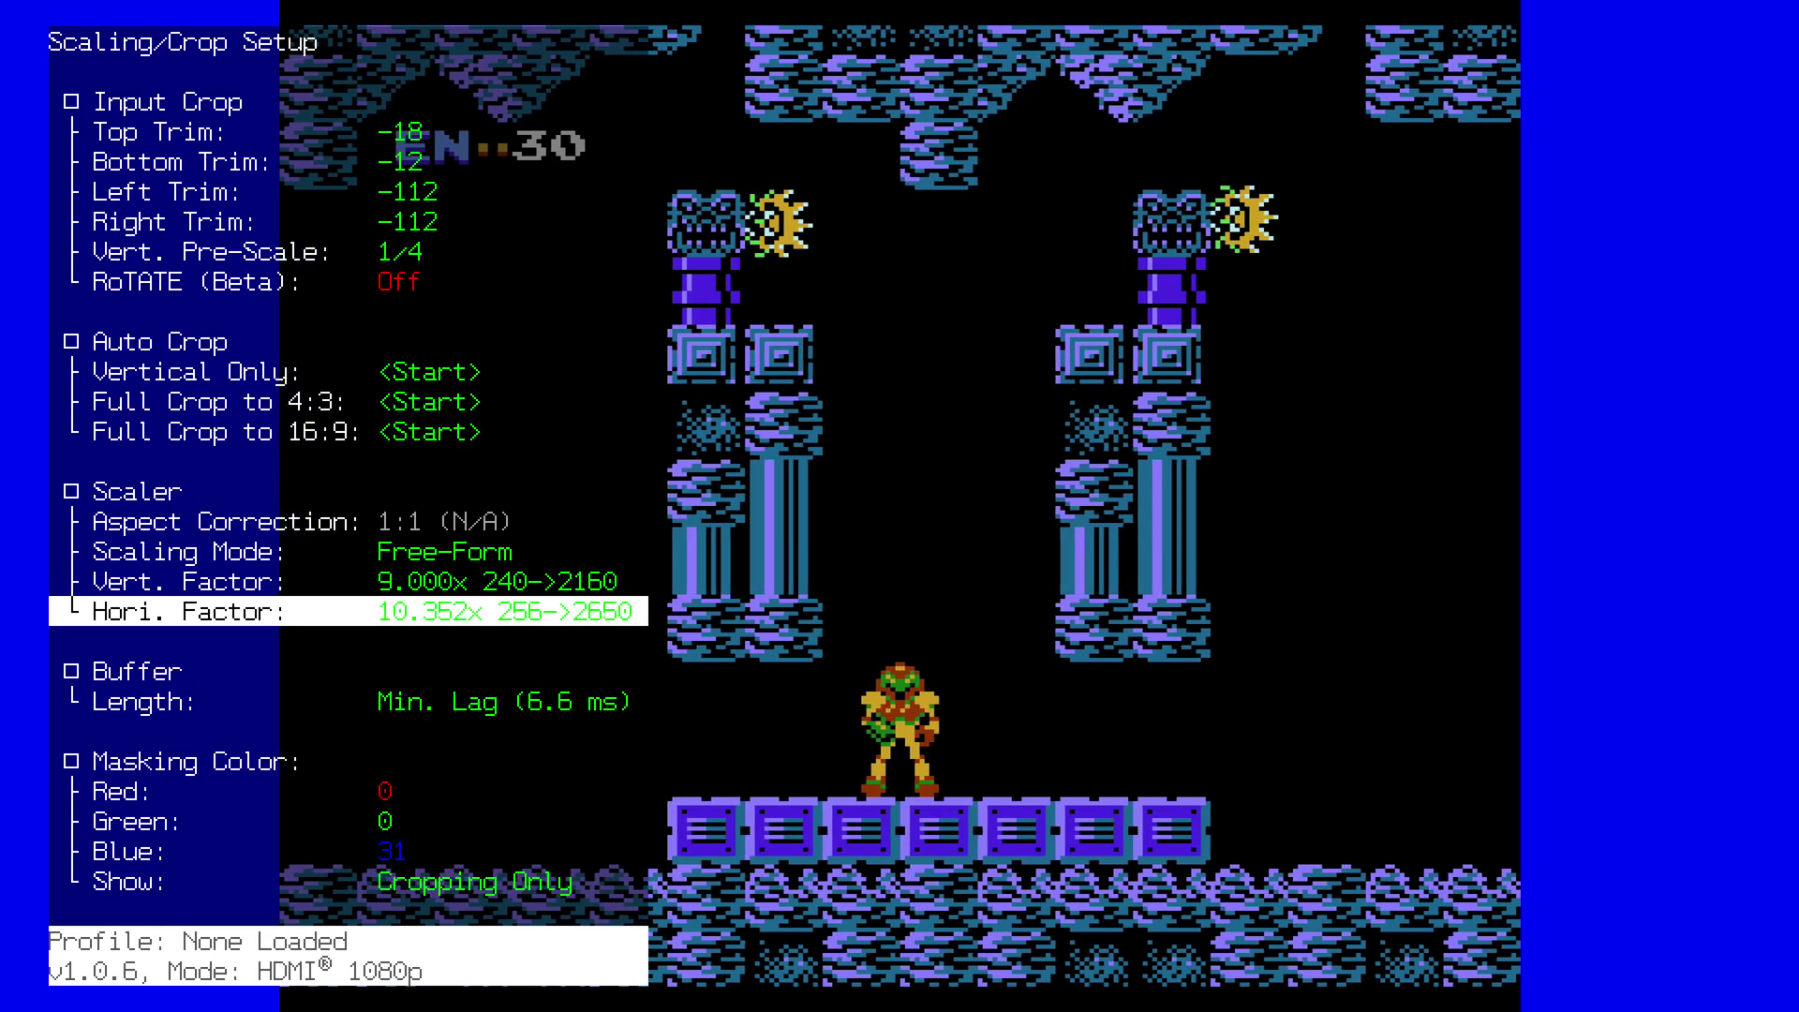
key(Left)
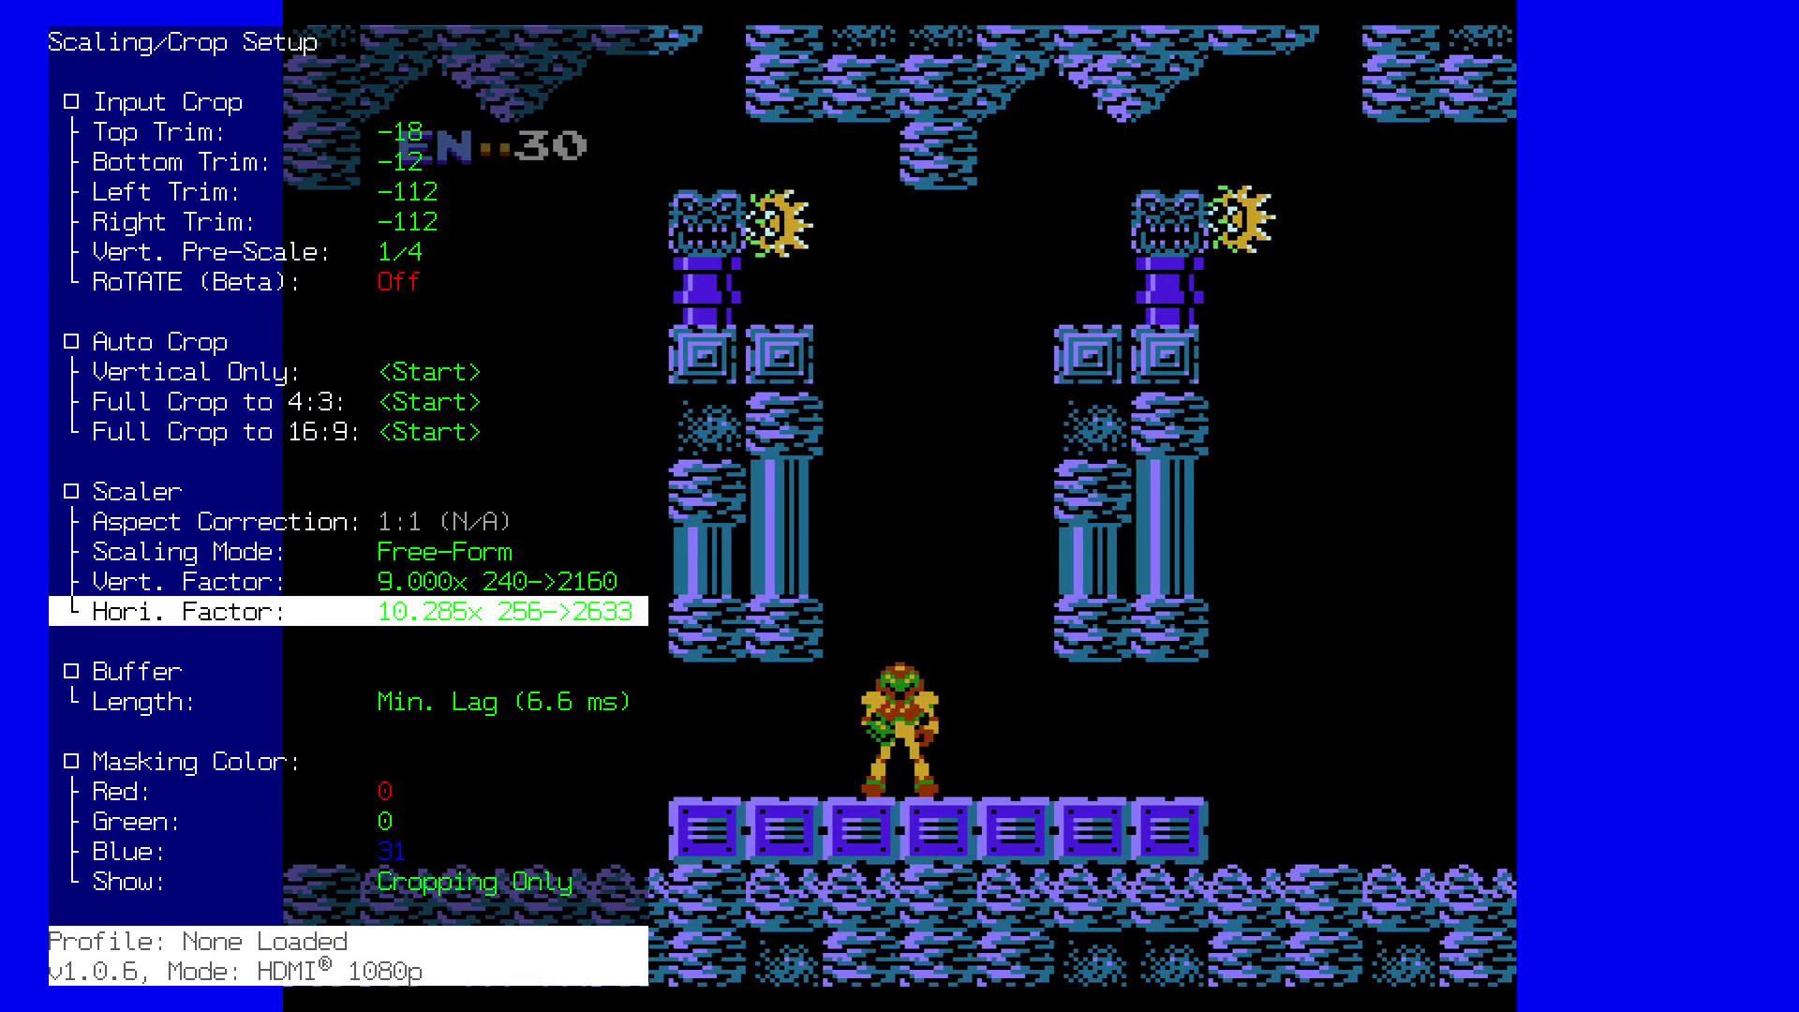
key(Escape)
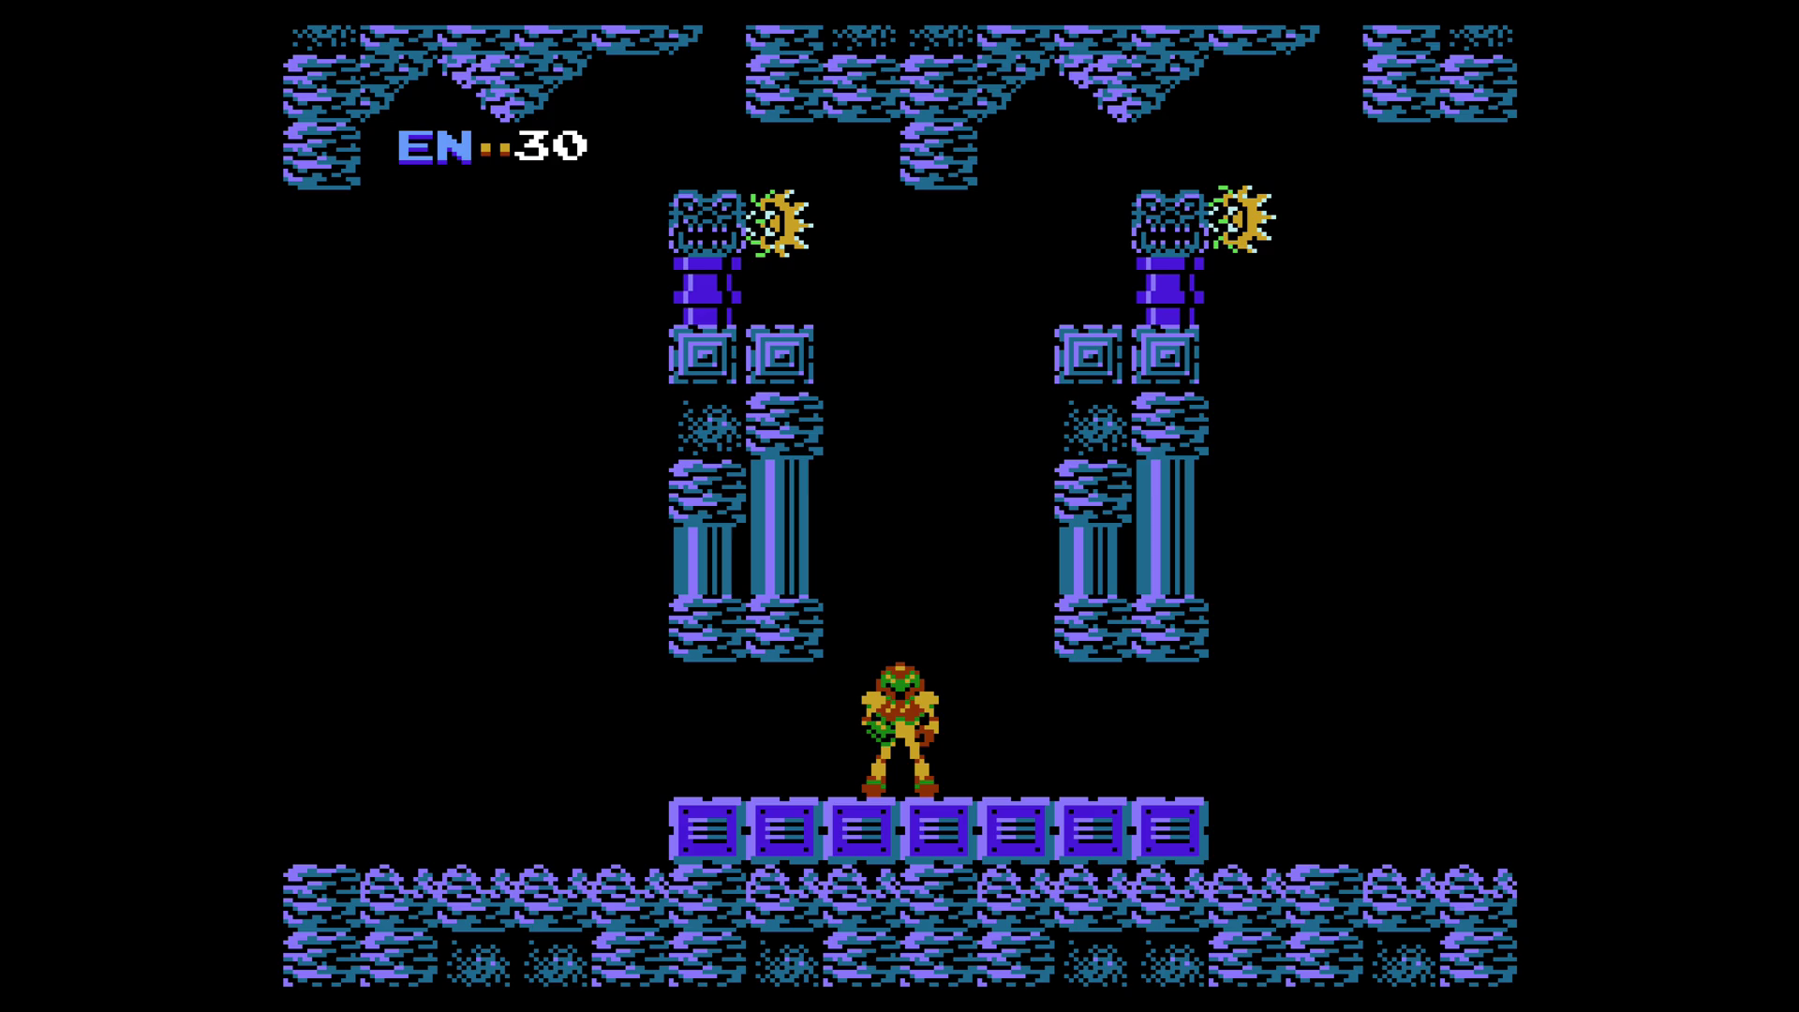
Step: Close the NES software and launch SEGA Genesis – Nintendo Switch Online with a user profile
key(Home)
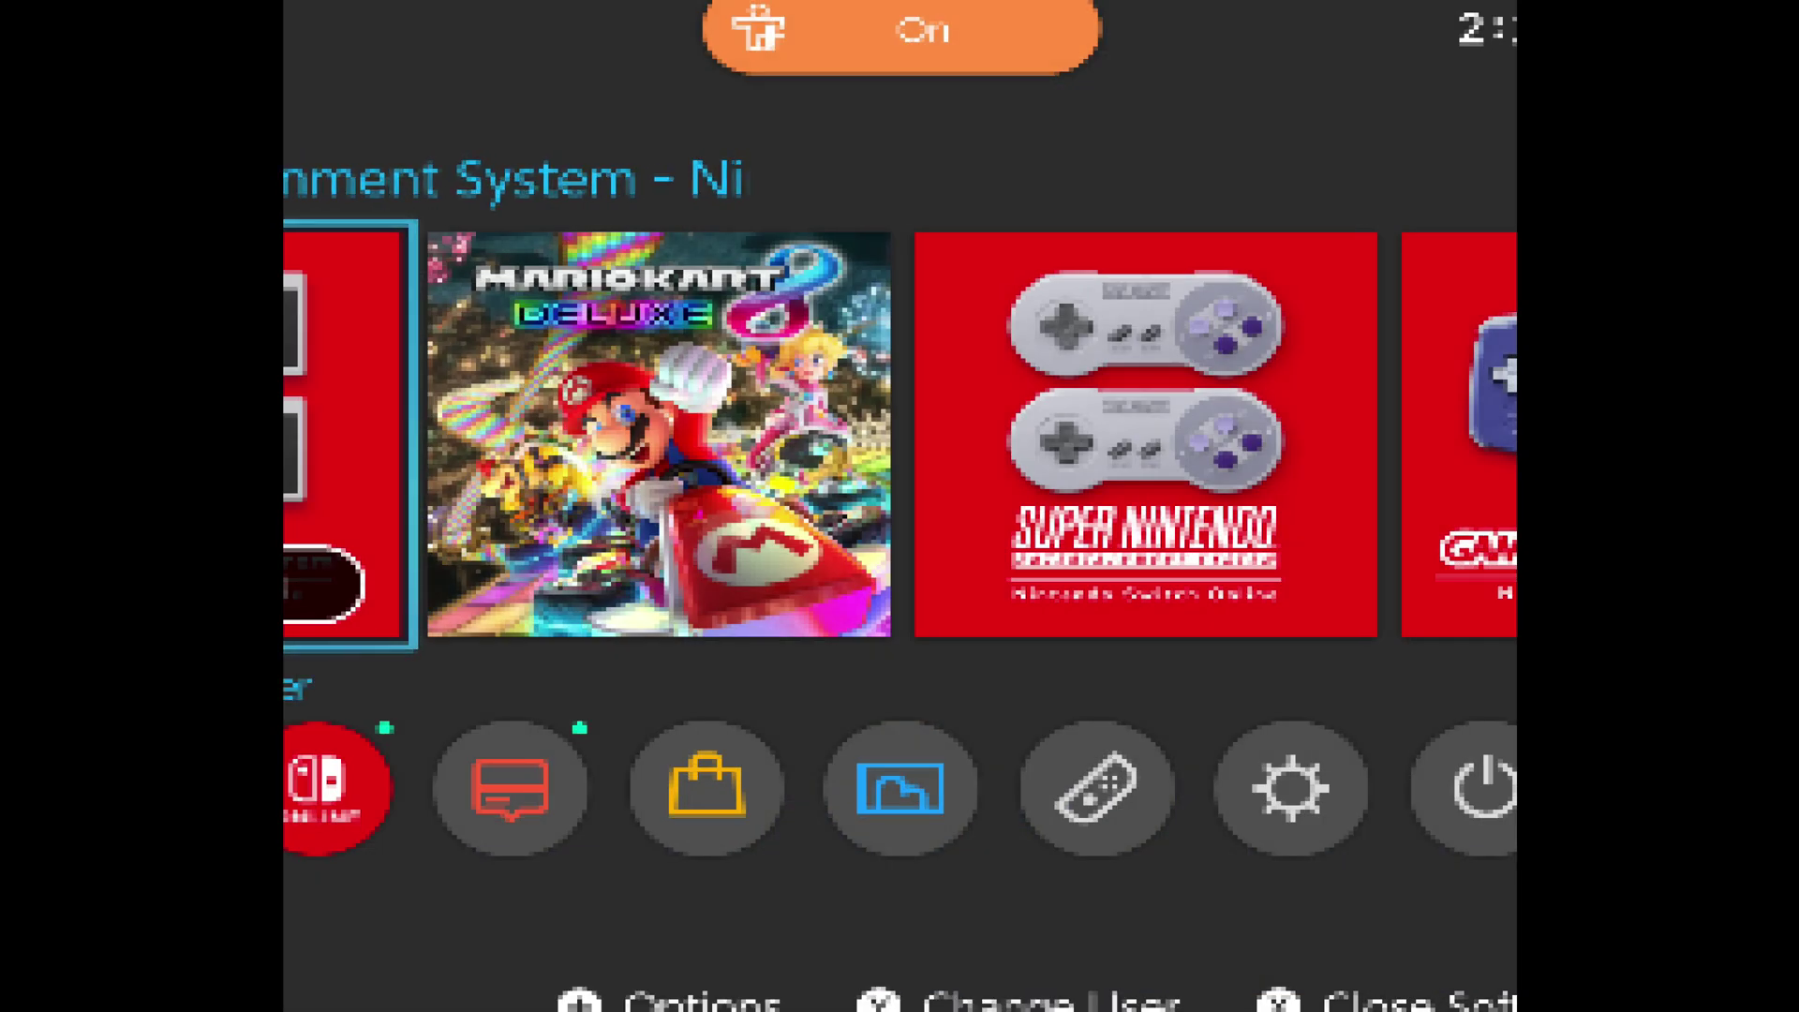
key(Right)
key(Right)
key(Right)
key(Right)
key(Right)
key(Right)
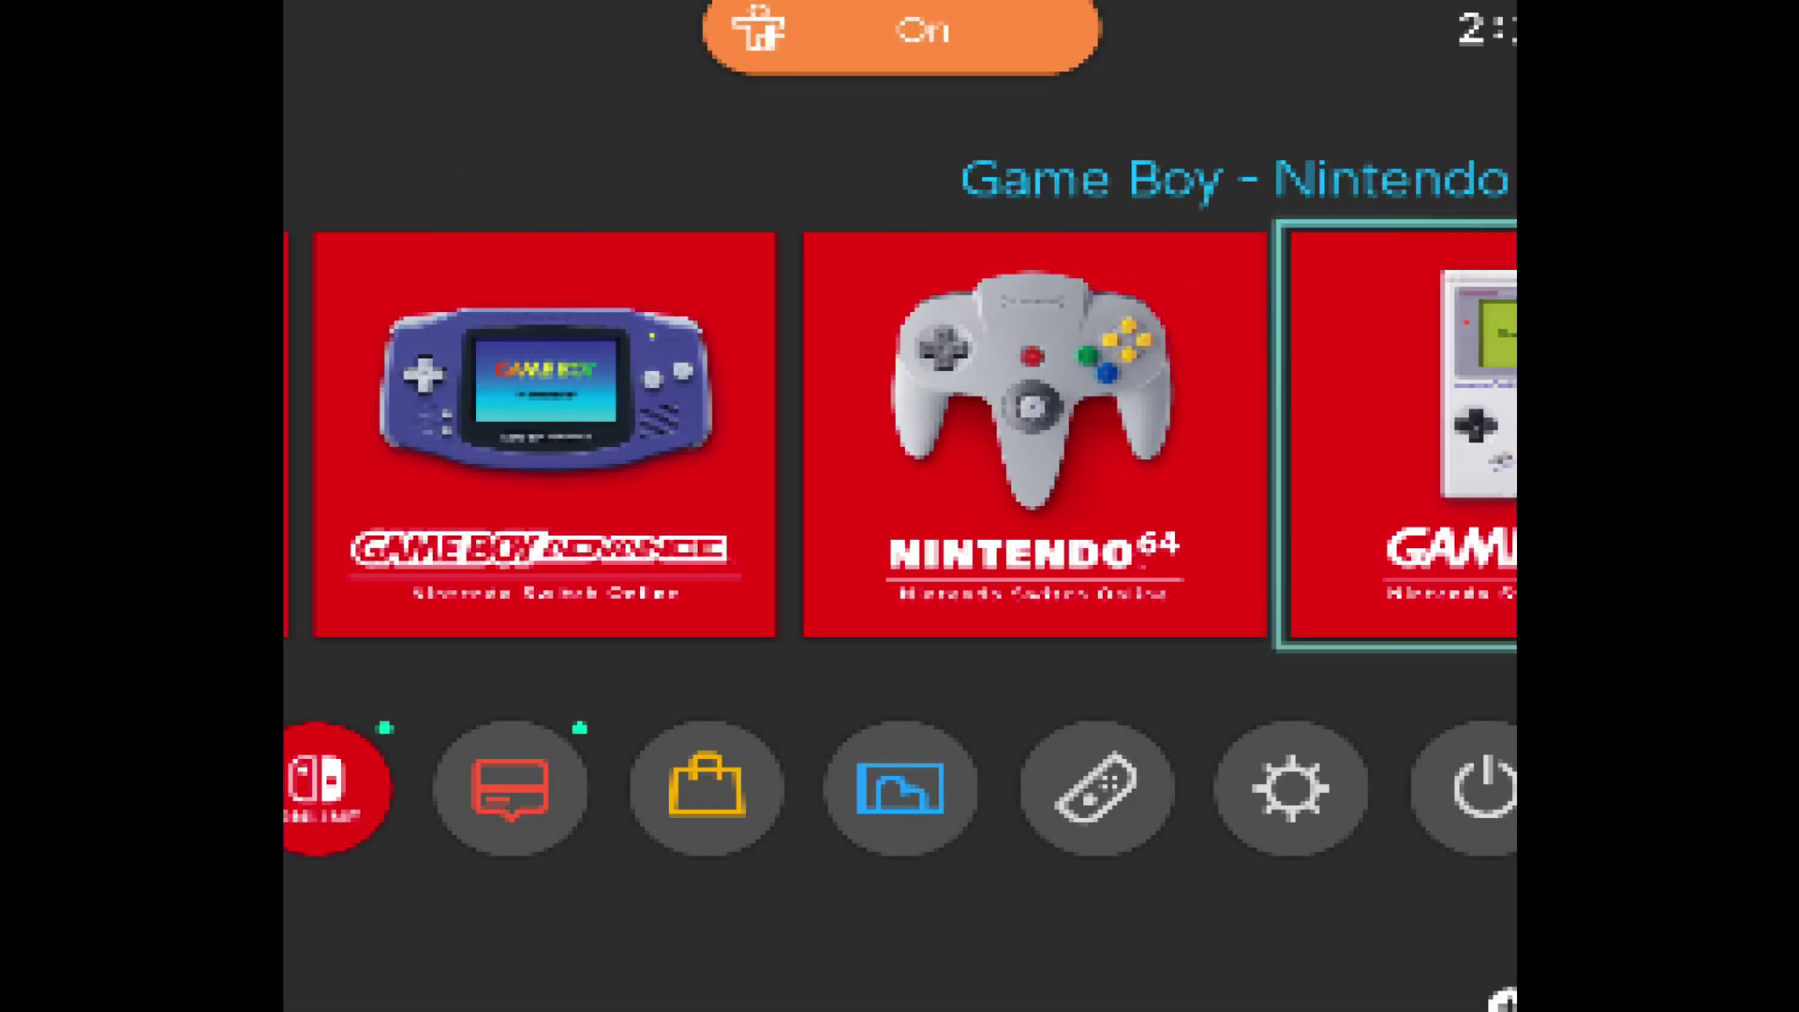
key(Left)
key(Left)
key(Right)
key(Right)
key(Right)
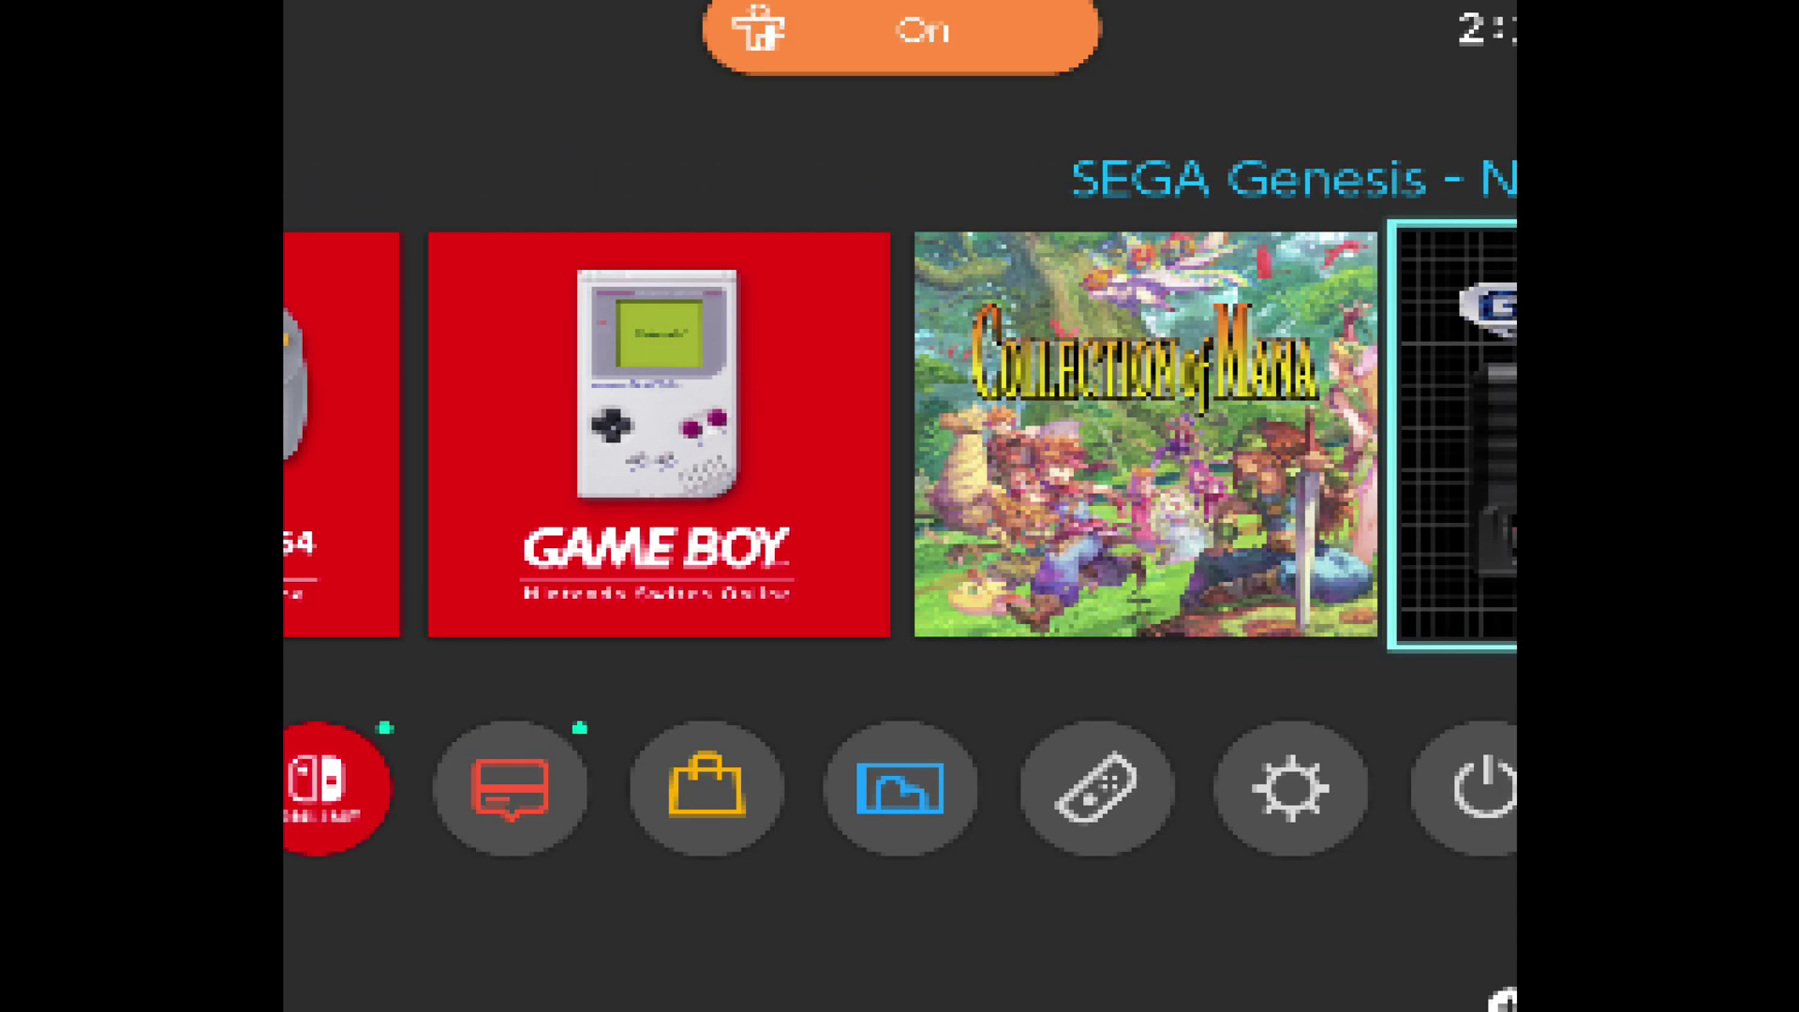
key(Return)
key(Escape)
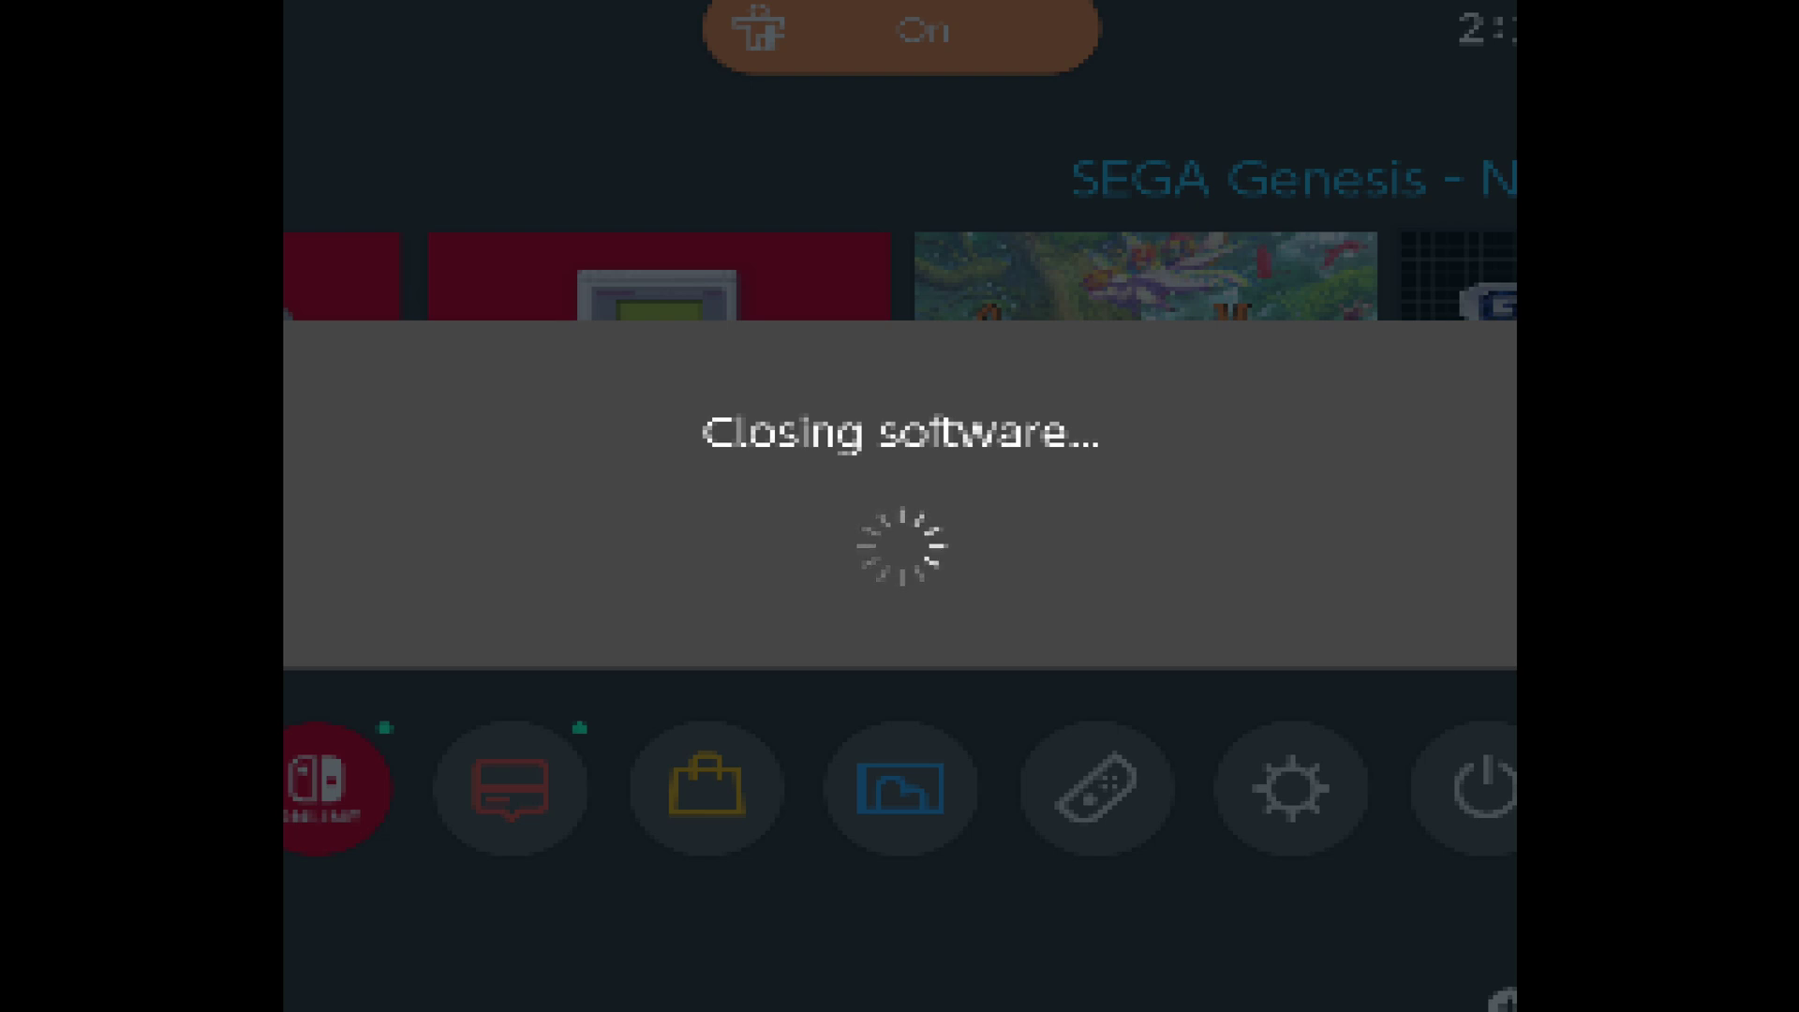
key(Return)
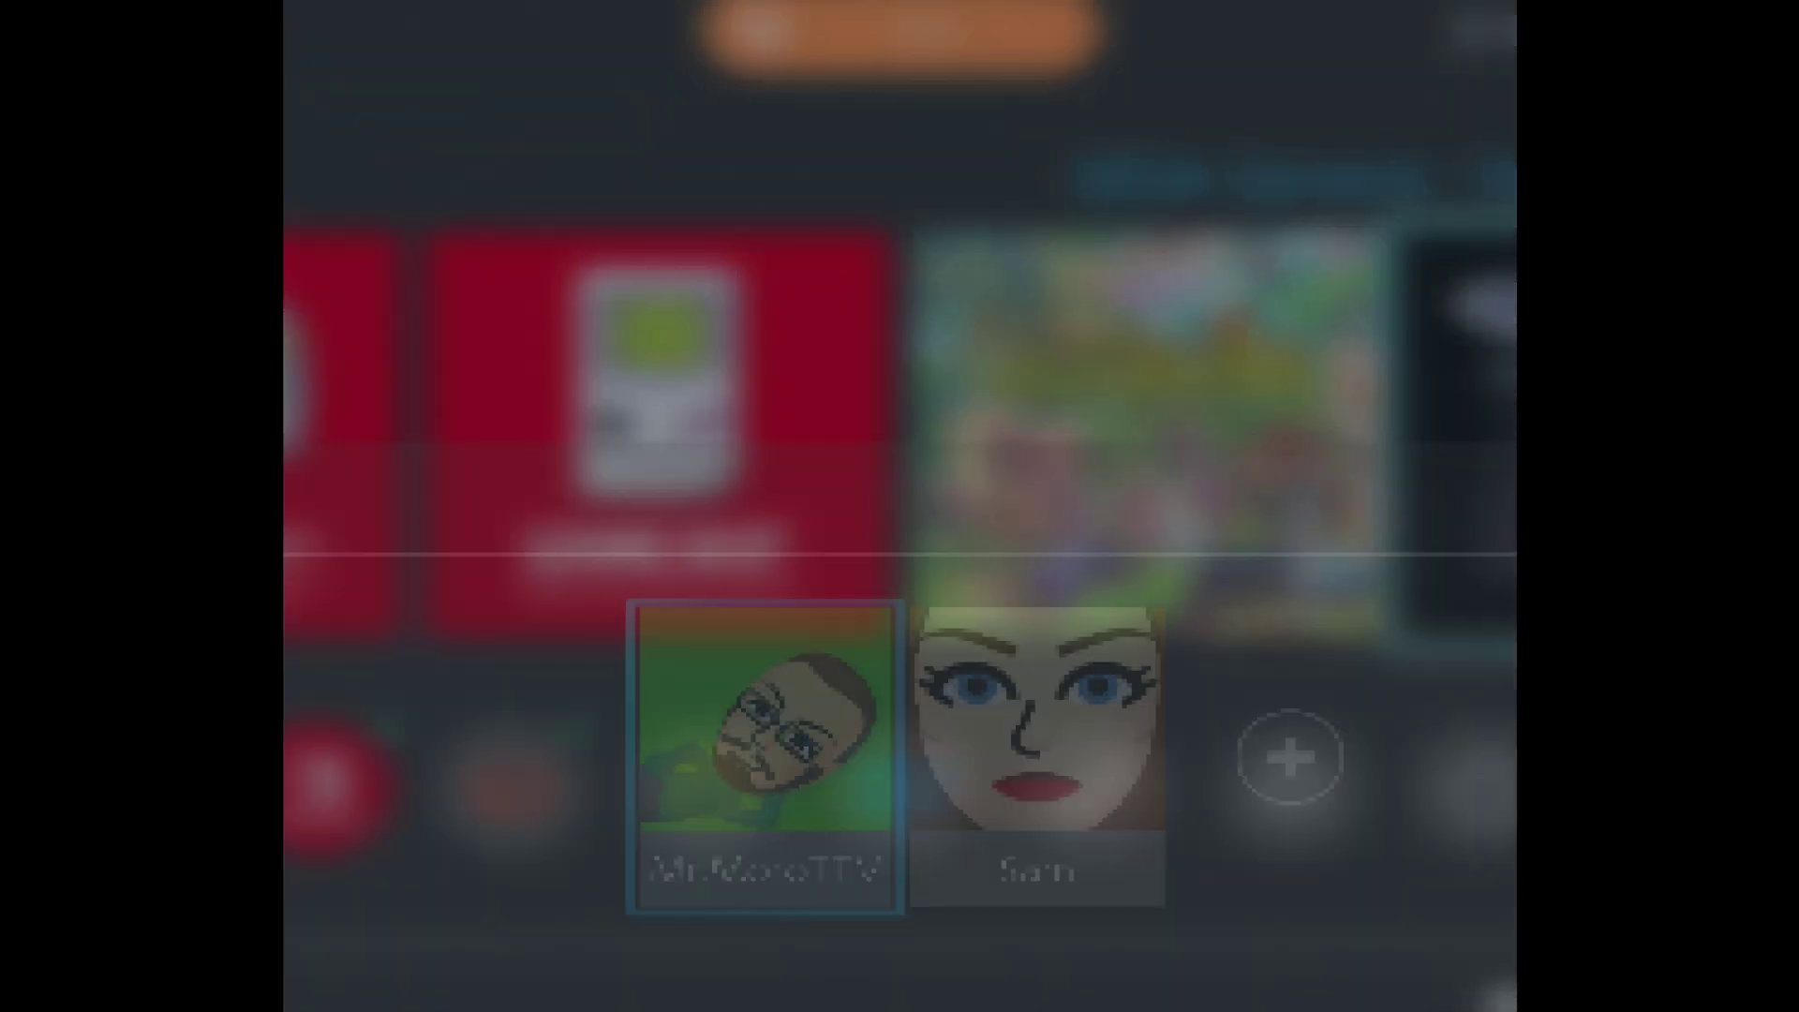
key(Return)
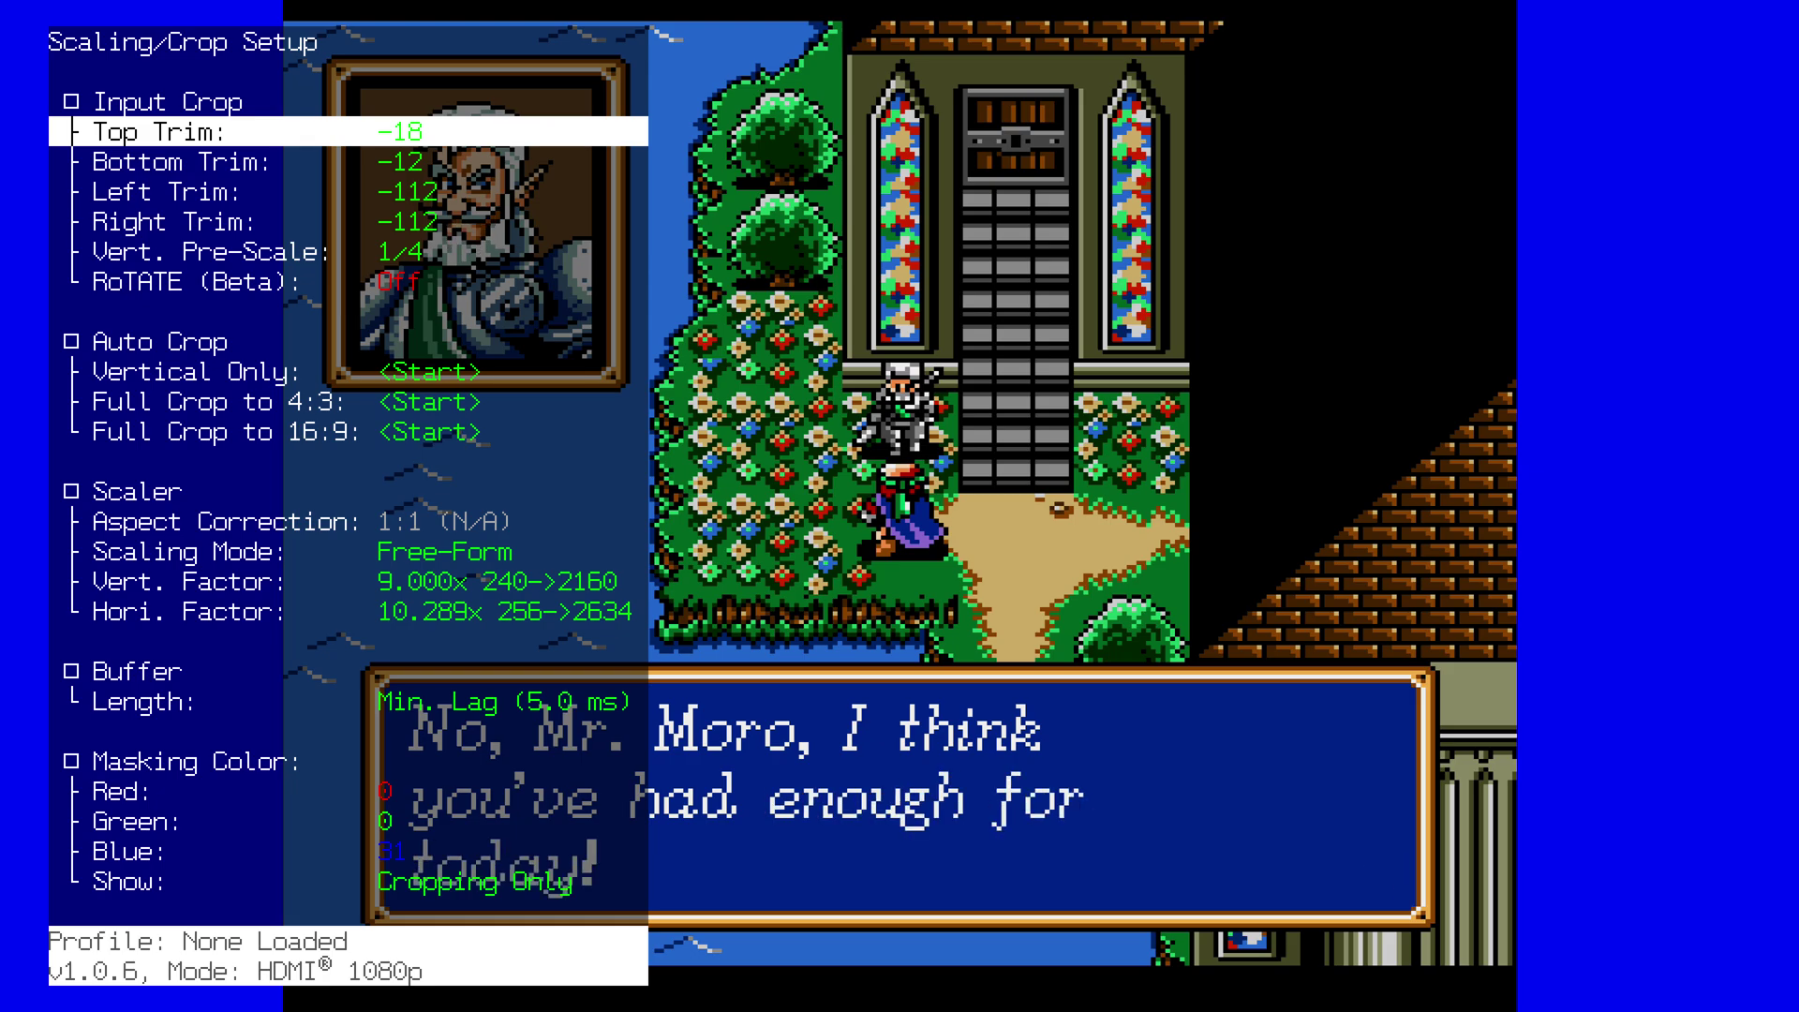
Step: Set both Top Trim and Bottom Trim to +0
key(Right)
key(Right)
key(Right)
key(Right)
key(Right)
key(Right)
key(Right)
key(Right)
key(Right)
key(Right)
key(Right)
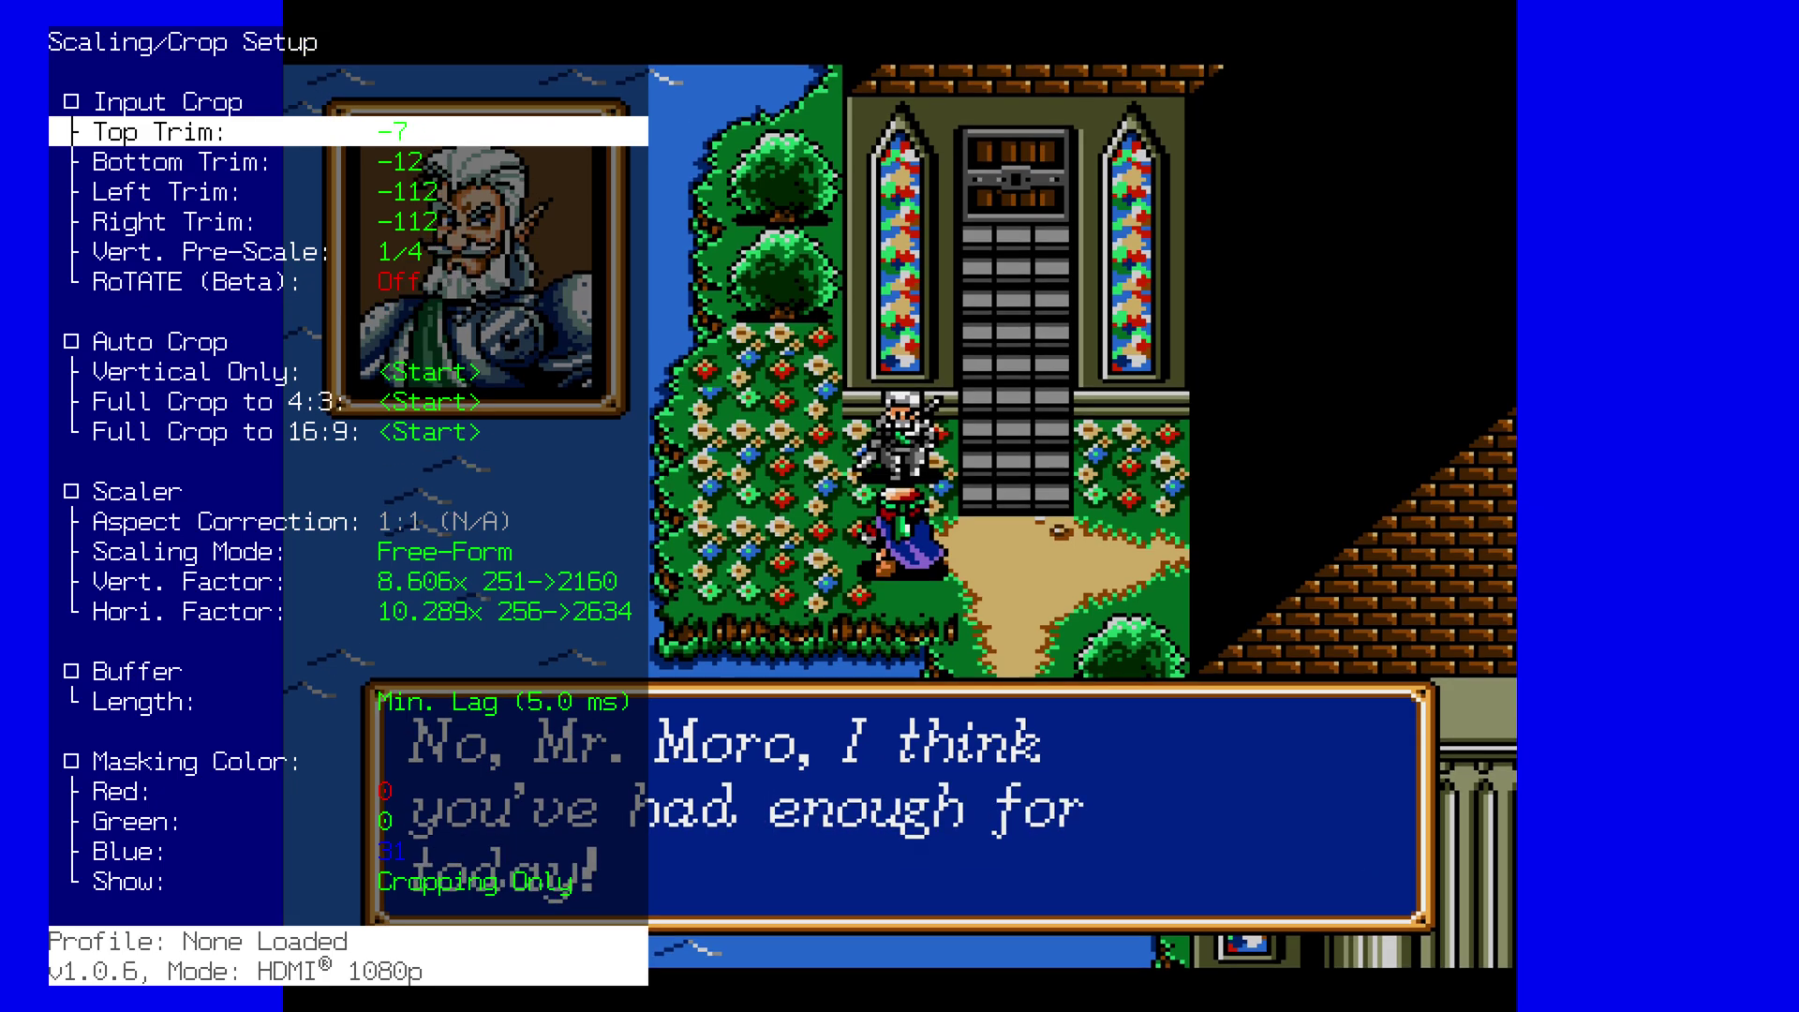
key(Right)
key(Right)
key(Right)
key(Right)
key(Right)
key(Right)
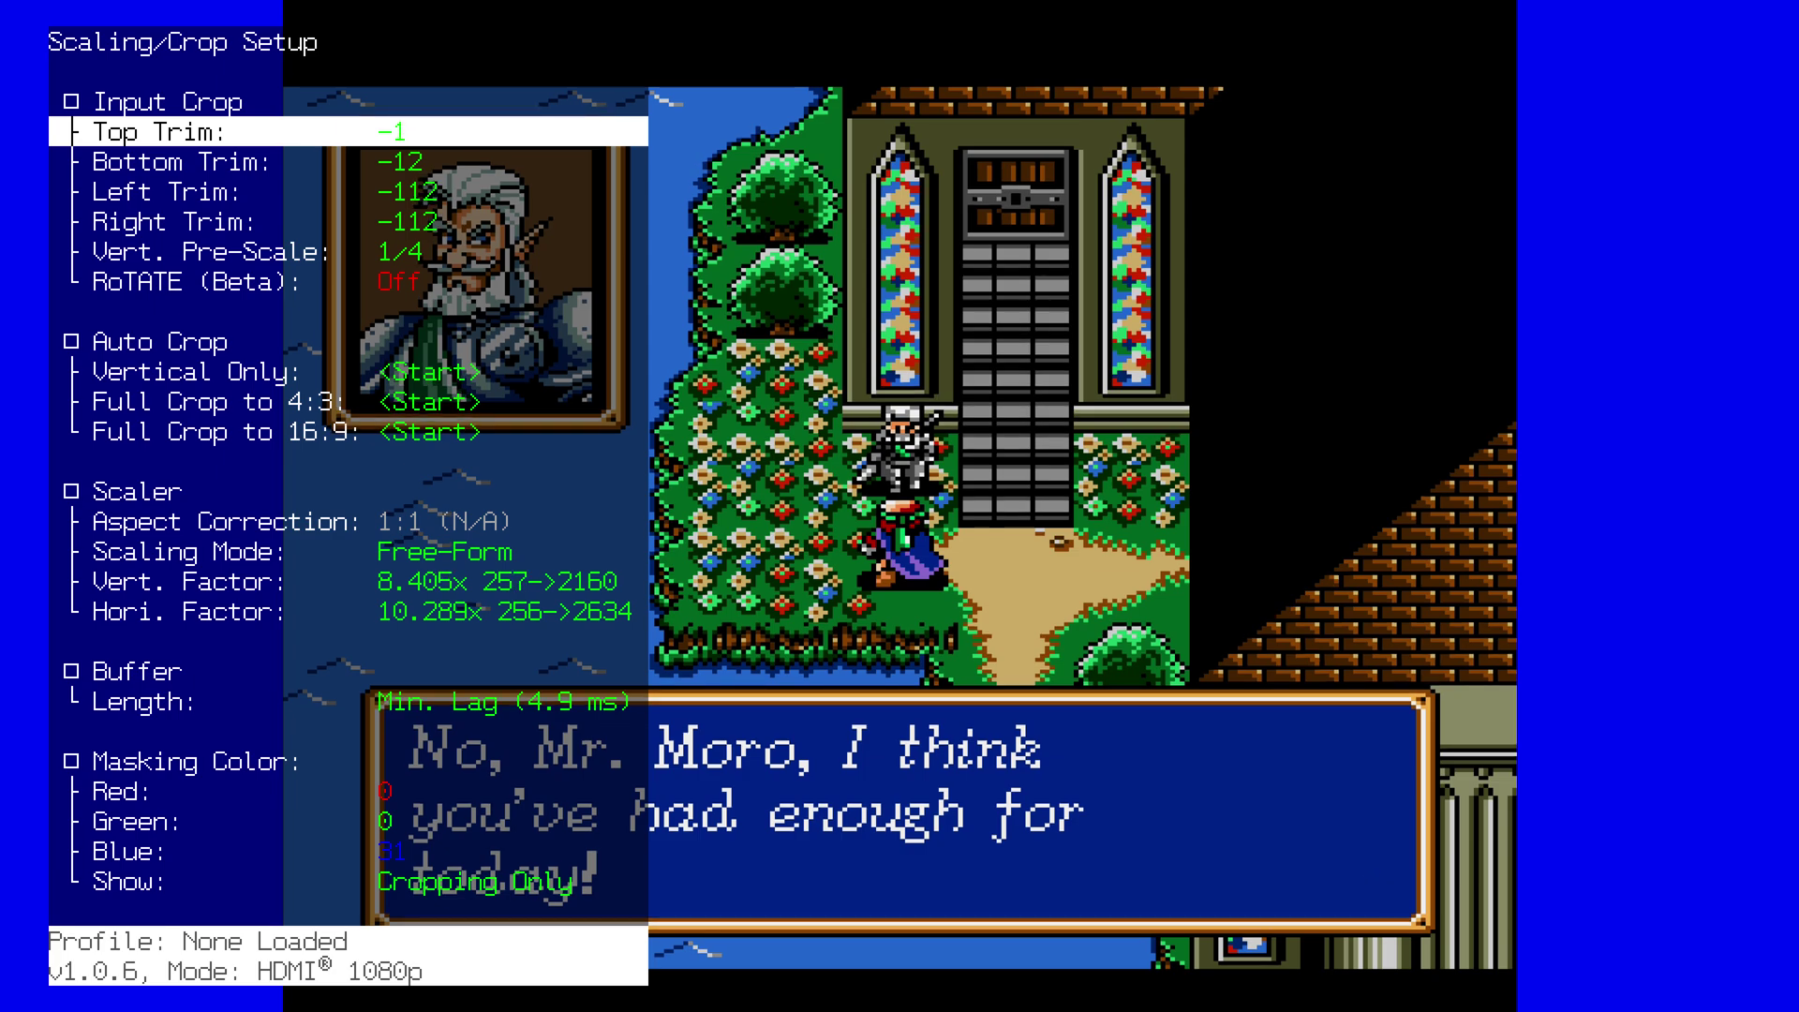
key(Down)
key(Up)
key(Right)
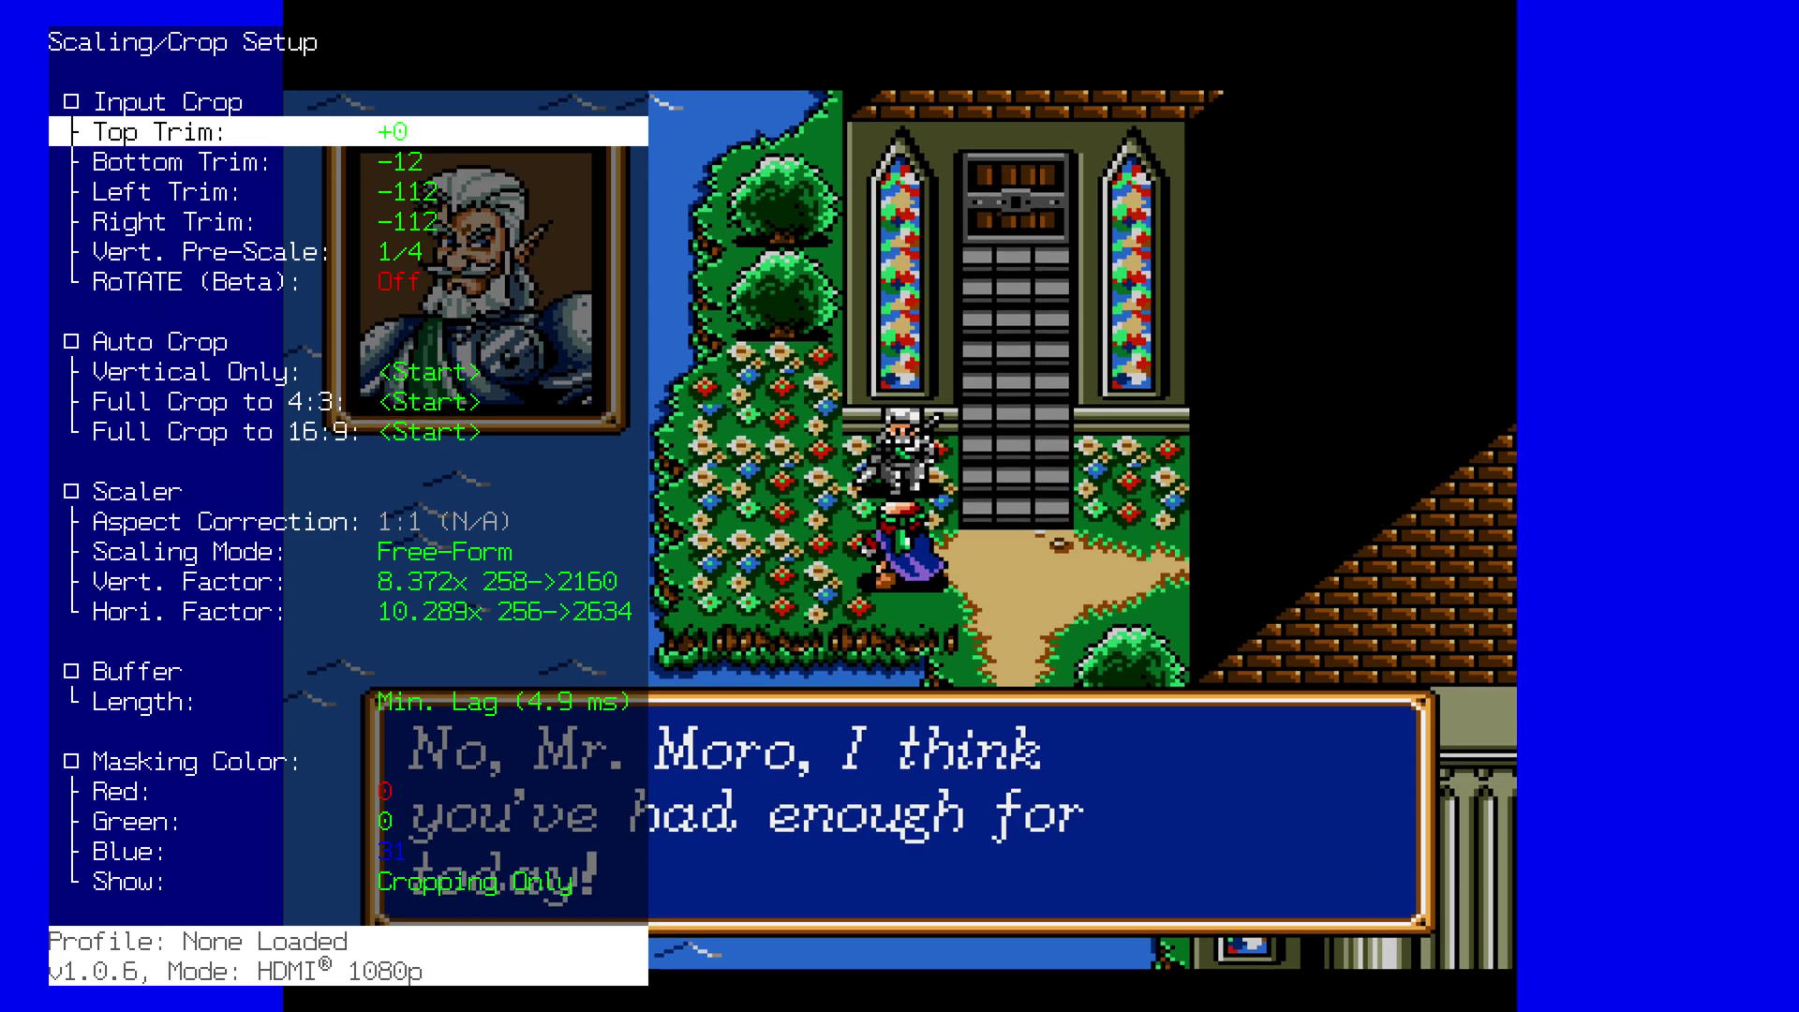
key(Down)
key(Right)
key(Right)
key(Right)
key(Right)
key(Right)
key(Right)
key(Right)
key(Right)
key(Right)
key(Right)
key(Right)
key(Right)
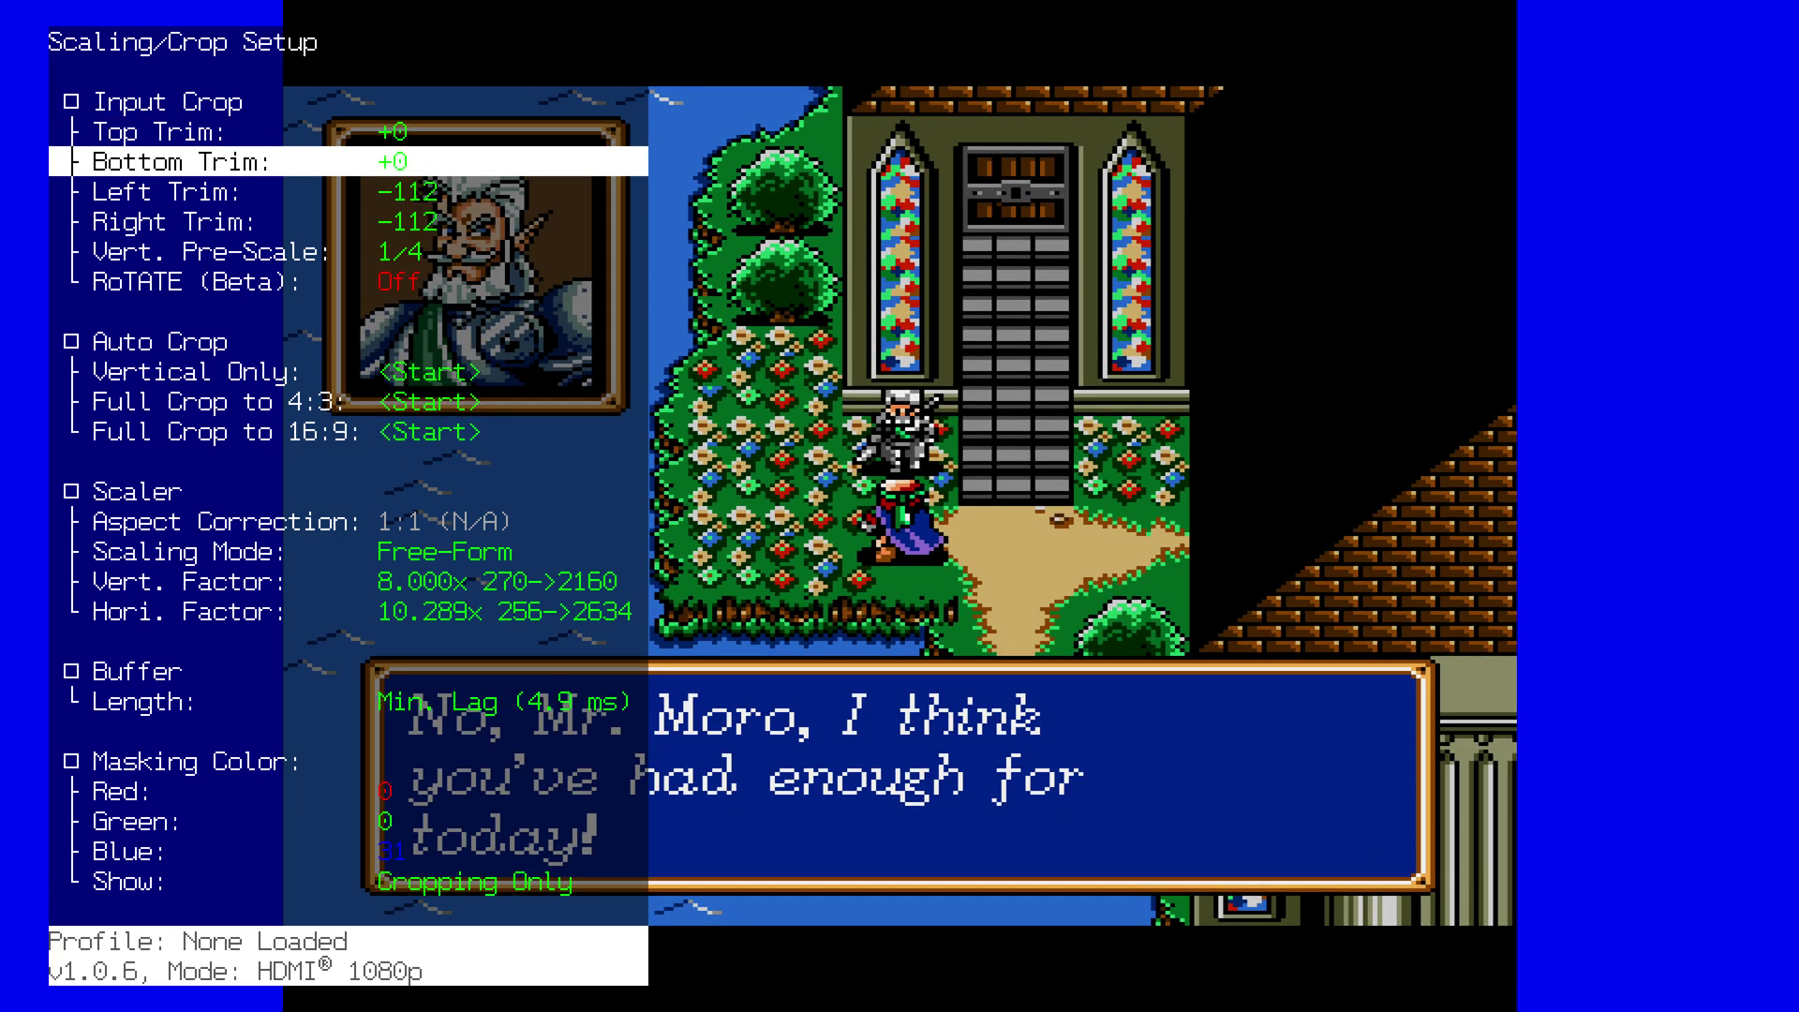
Step: Set Vert. Factor to 9.000x (270→2430) and check the Genesis picture
key(Down)
key(Down)
key(Down)
key(Down)
key(Down)
key(Down)
key(Down)
key(Down)
key(Down)
key(Down)
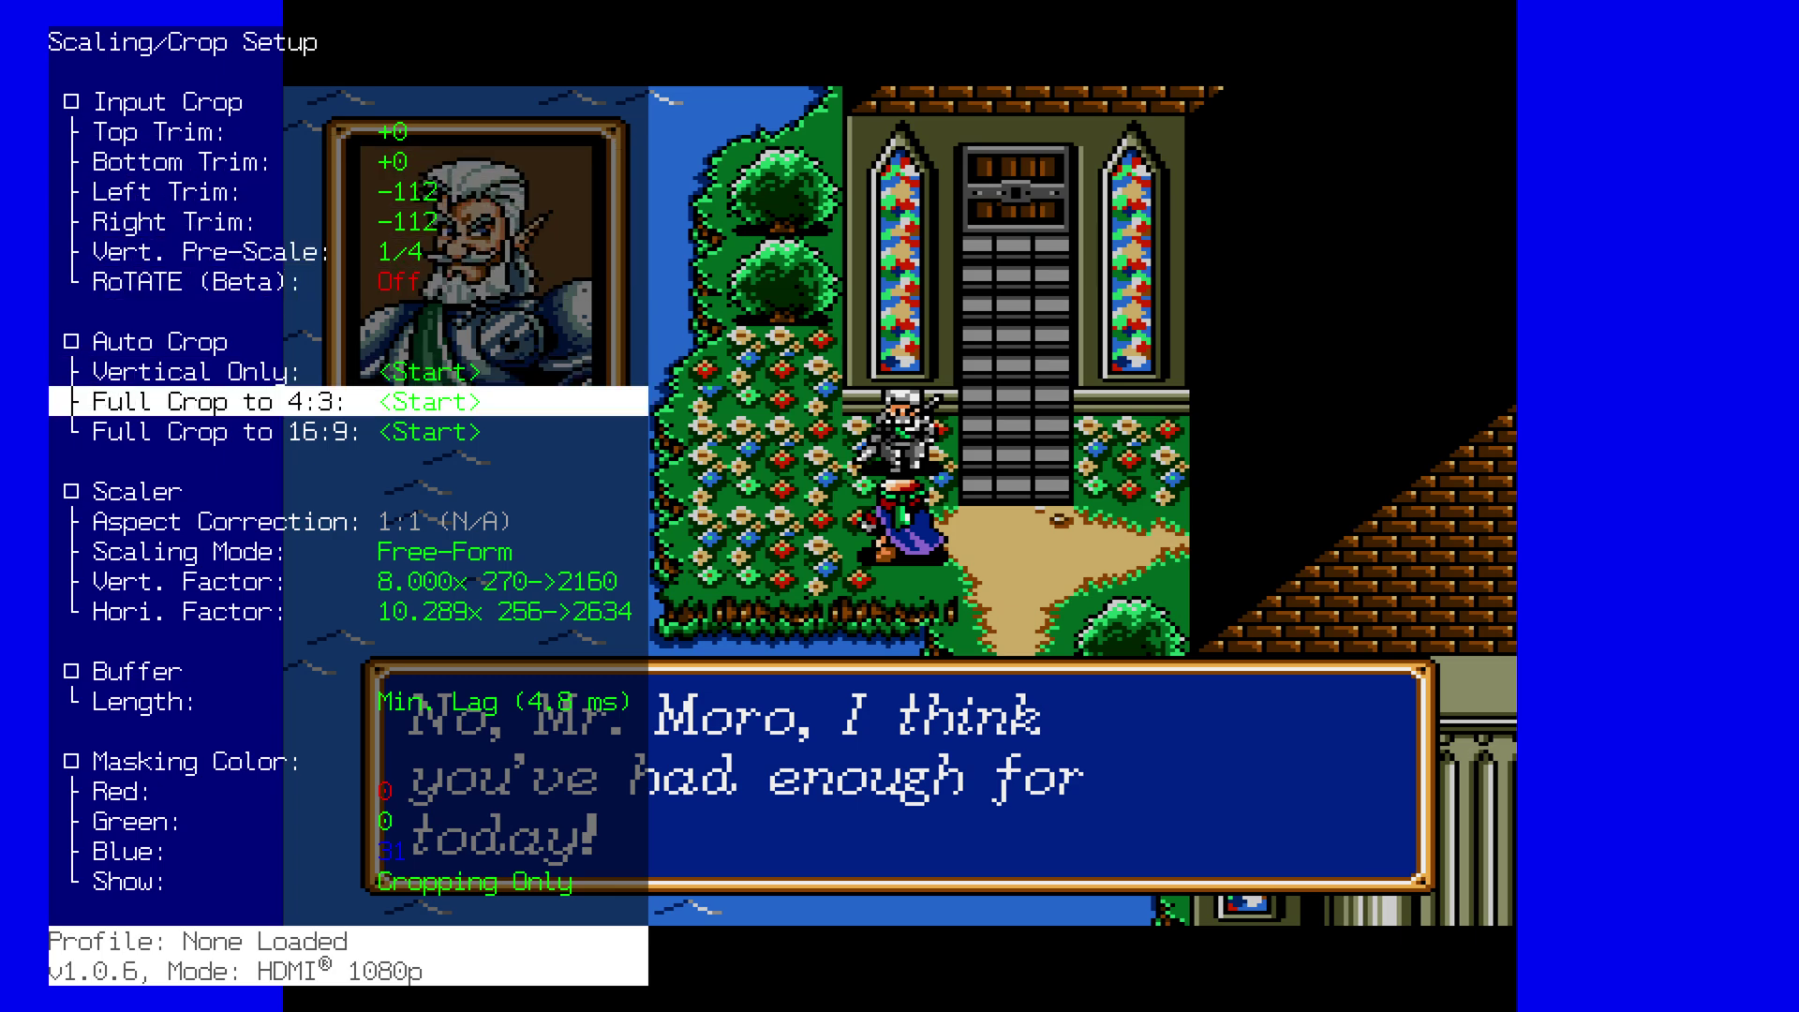
key(Right)
key(Right)
key(Right)
key(Right)
key(Right)
key(Right)
key(Right)
key(Right)
key(Right)
key(Right)
key(Right)
key(Right)
key(Right)
key(Right)
key(Right)
key(Right)
key(Right)
key(Right)
key(Right)
key(Right)
key(Right)
key(Left)
key(Left)
key(Left)
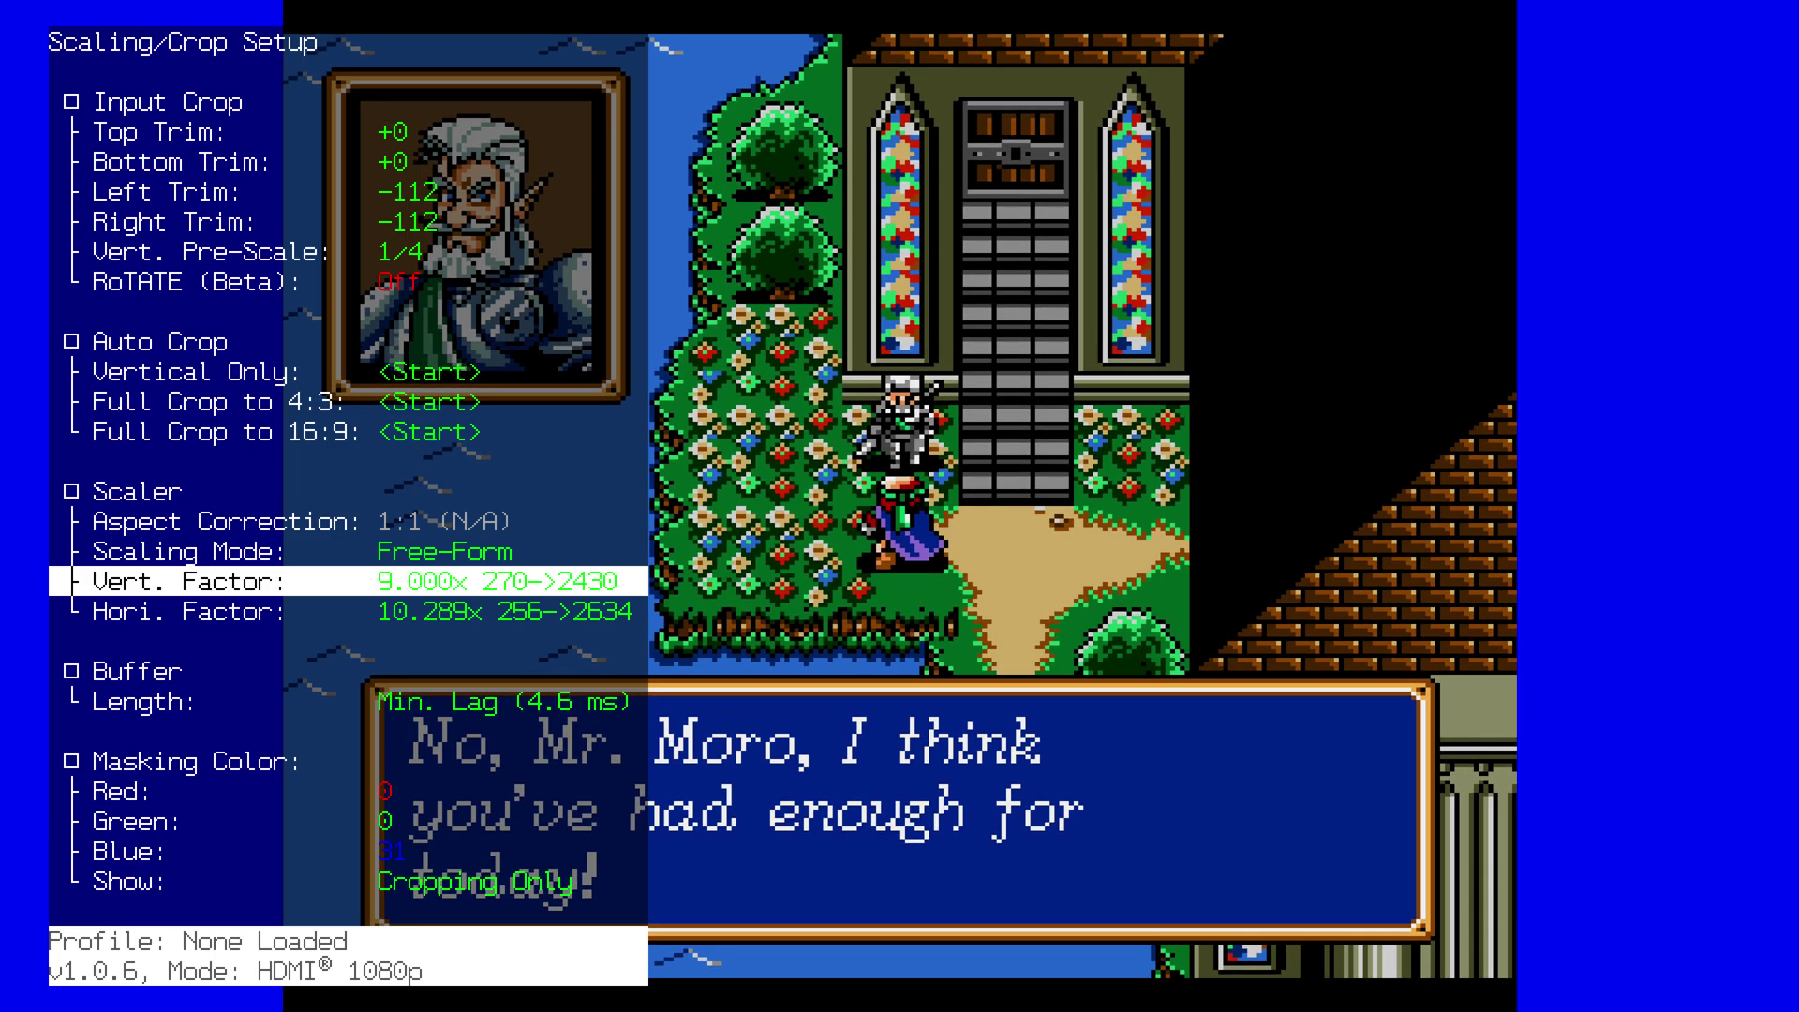
key(Escape)
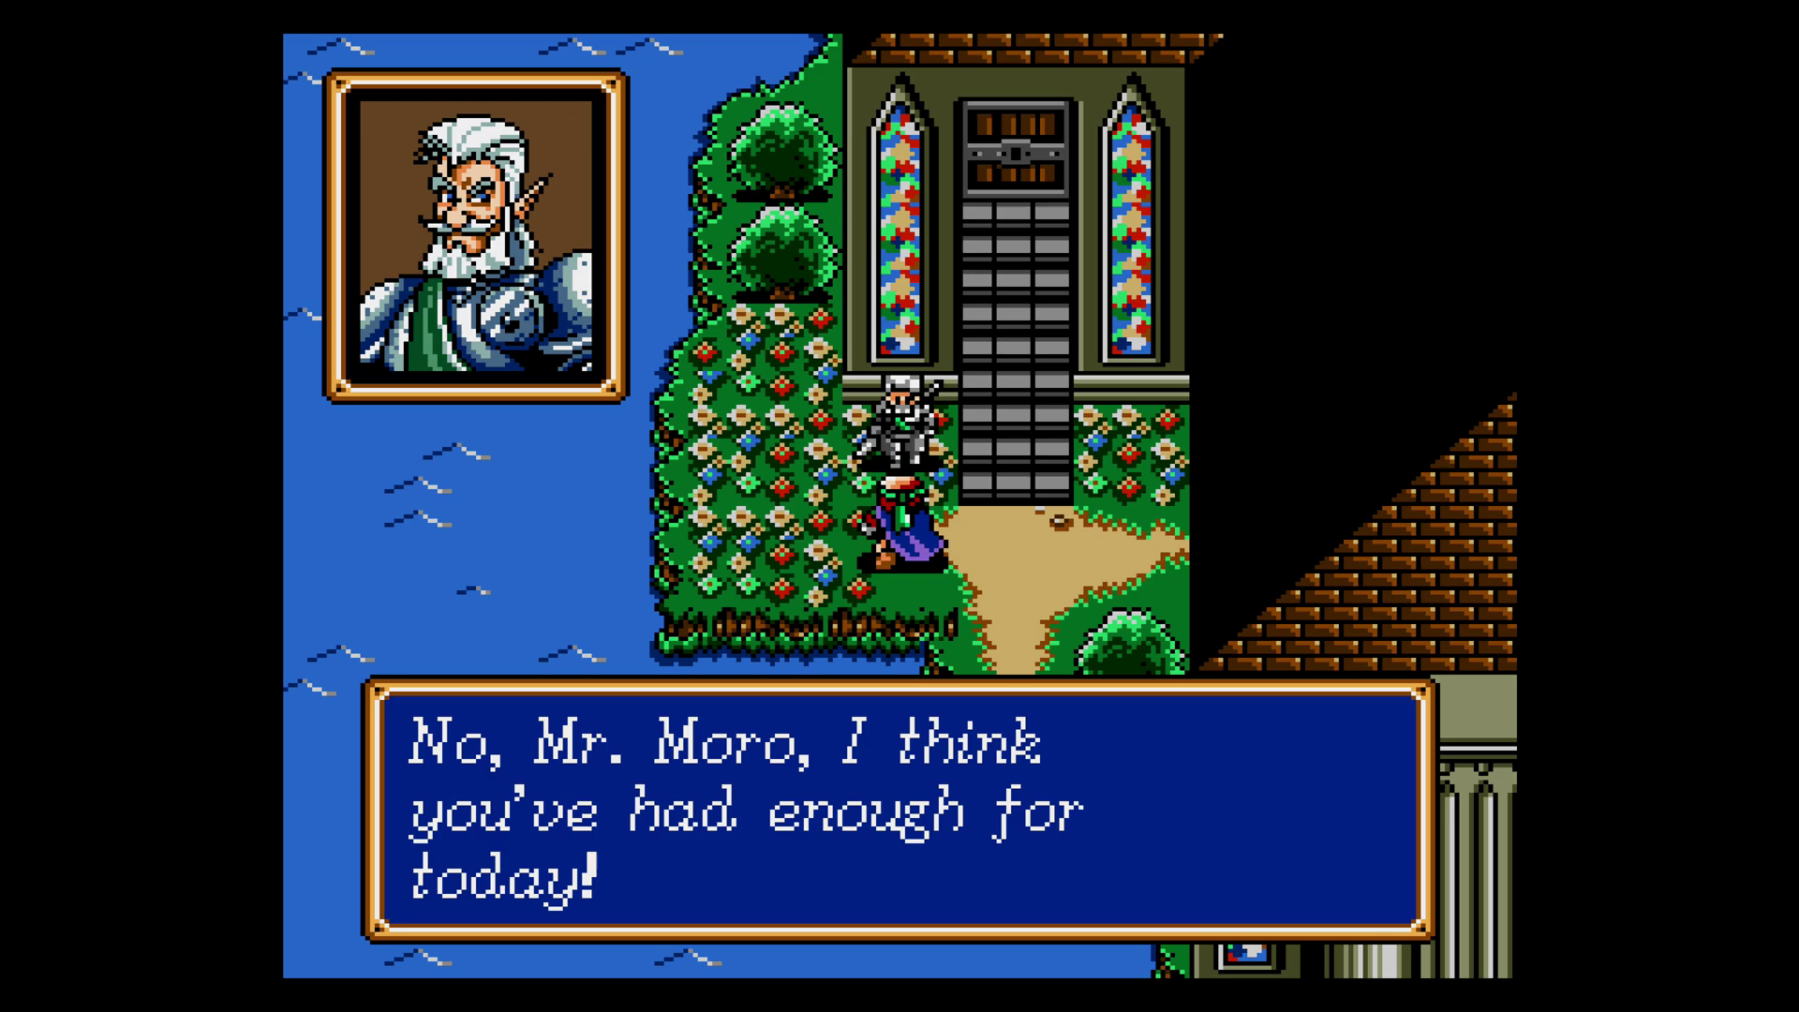
key(Return)
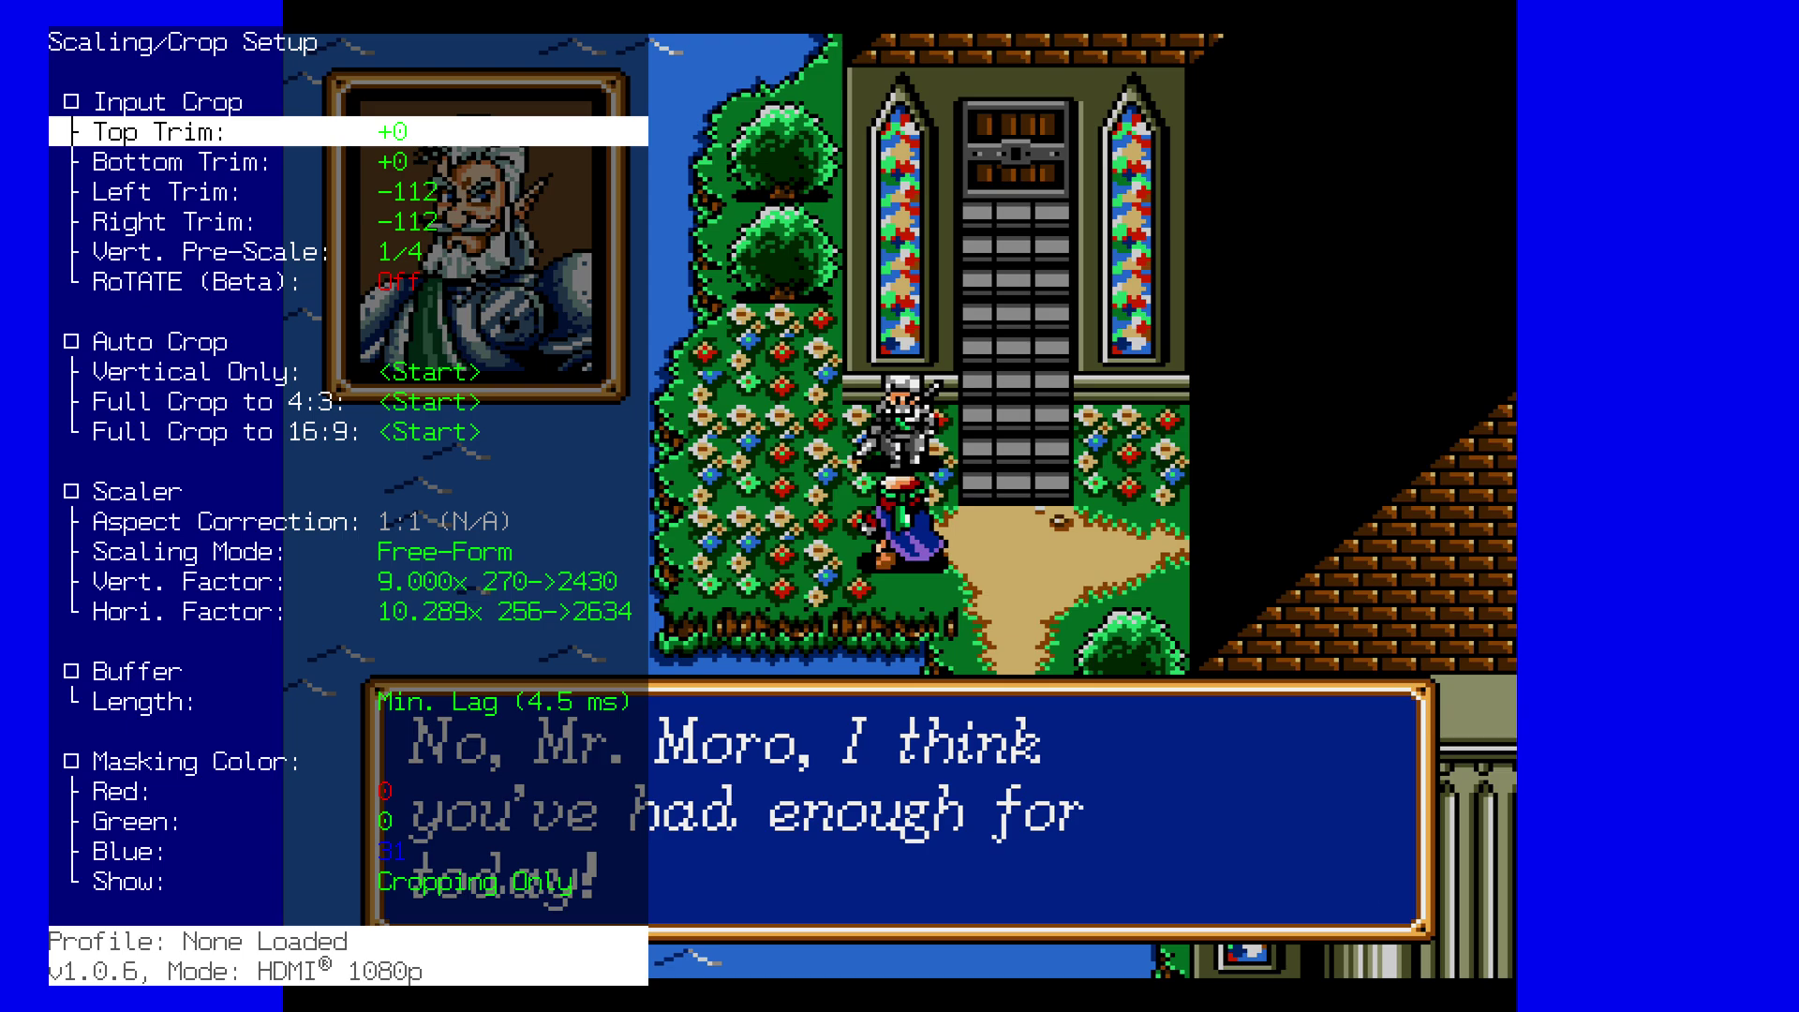
key(Escape)
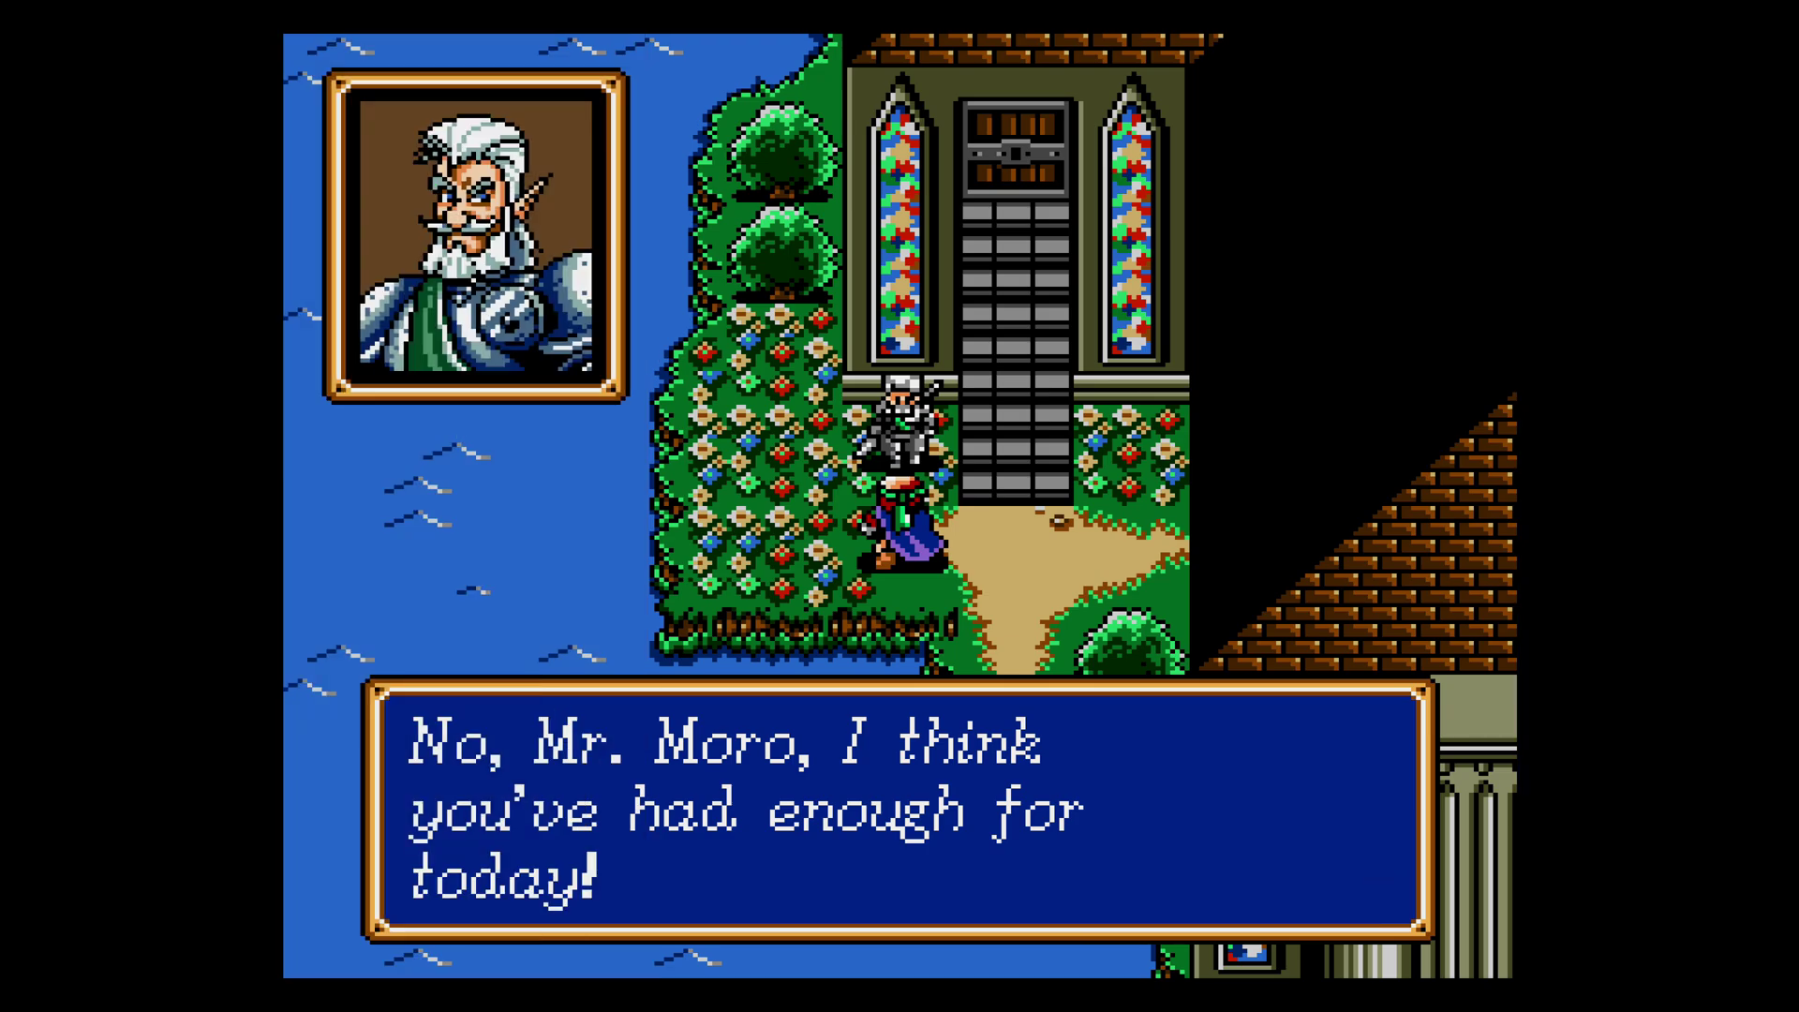
Step: Close the Genesis software and launch Super Nintendo, landing on Super Mario World's Yoshi's House map
key(Home)
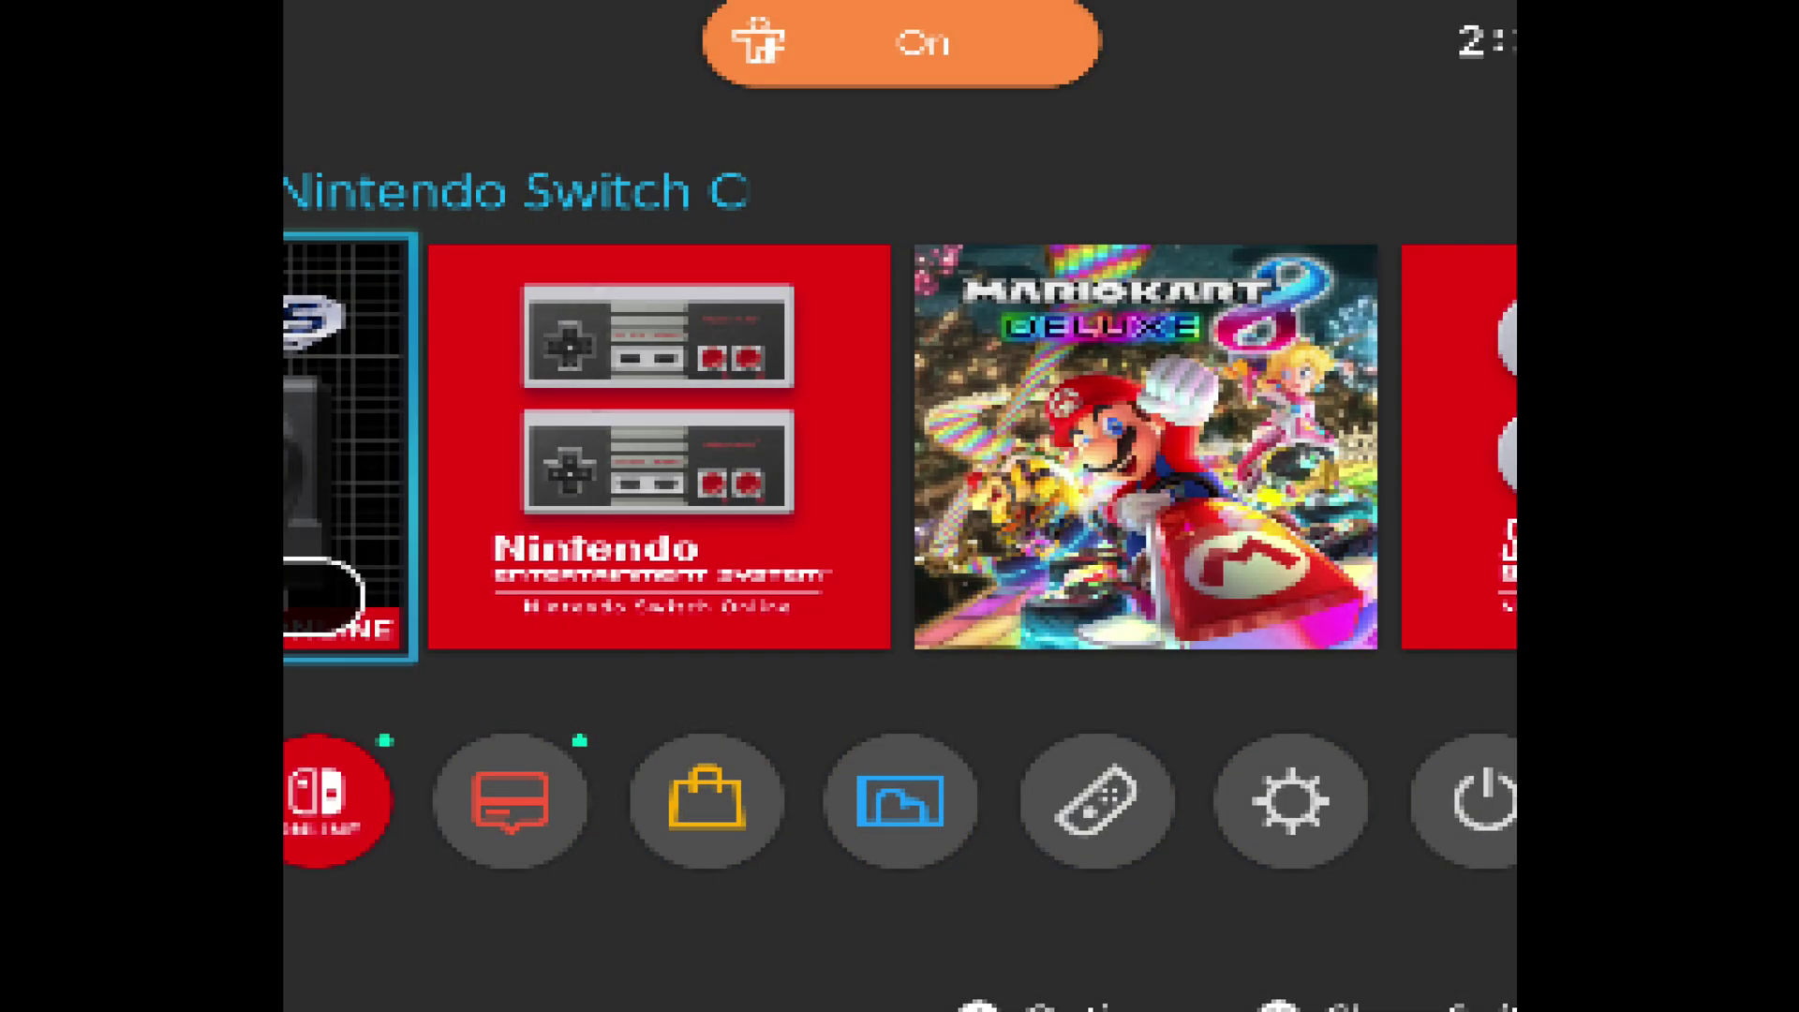
key(Right)
key(Right)
key(Right)
key(Left)
key(Left)
key(Left)
key(Left)
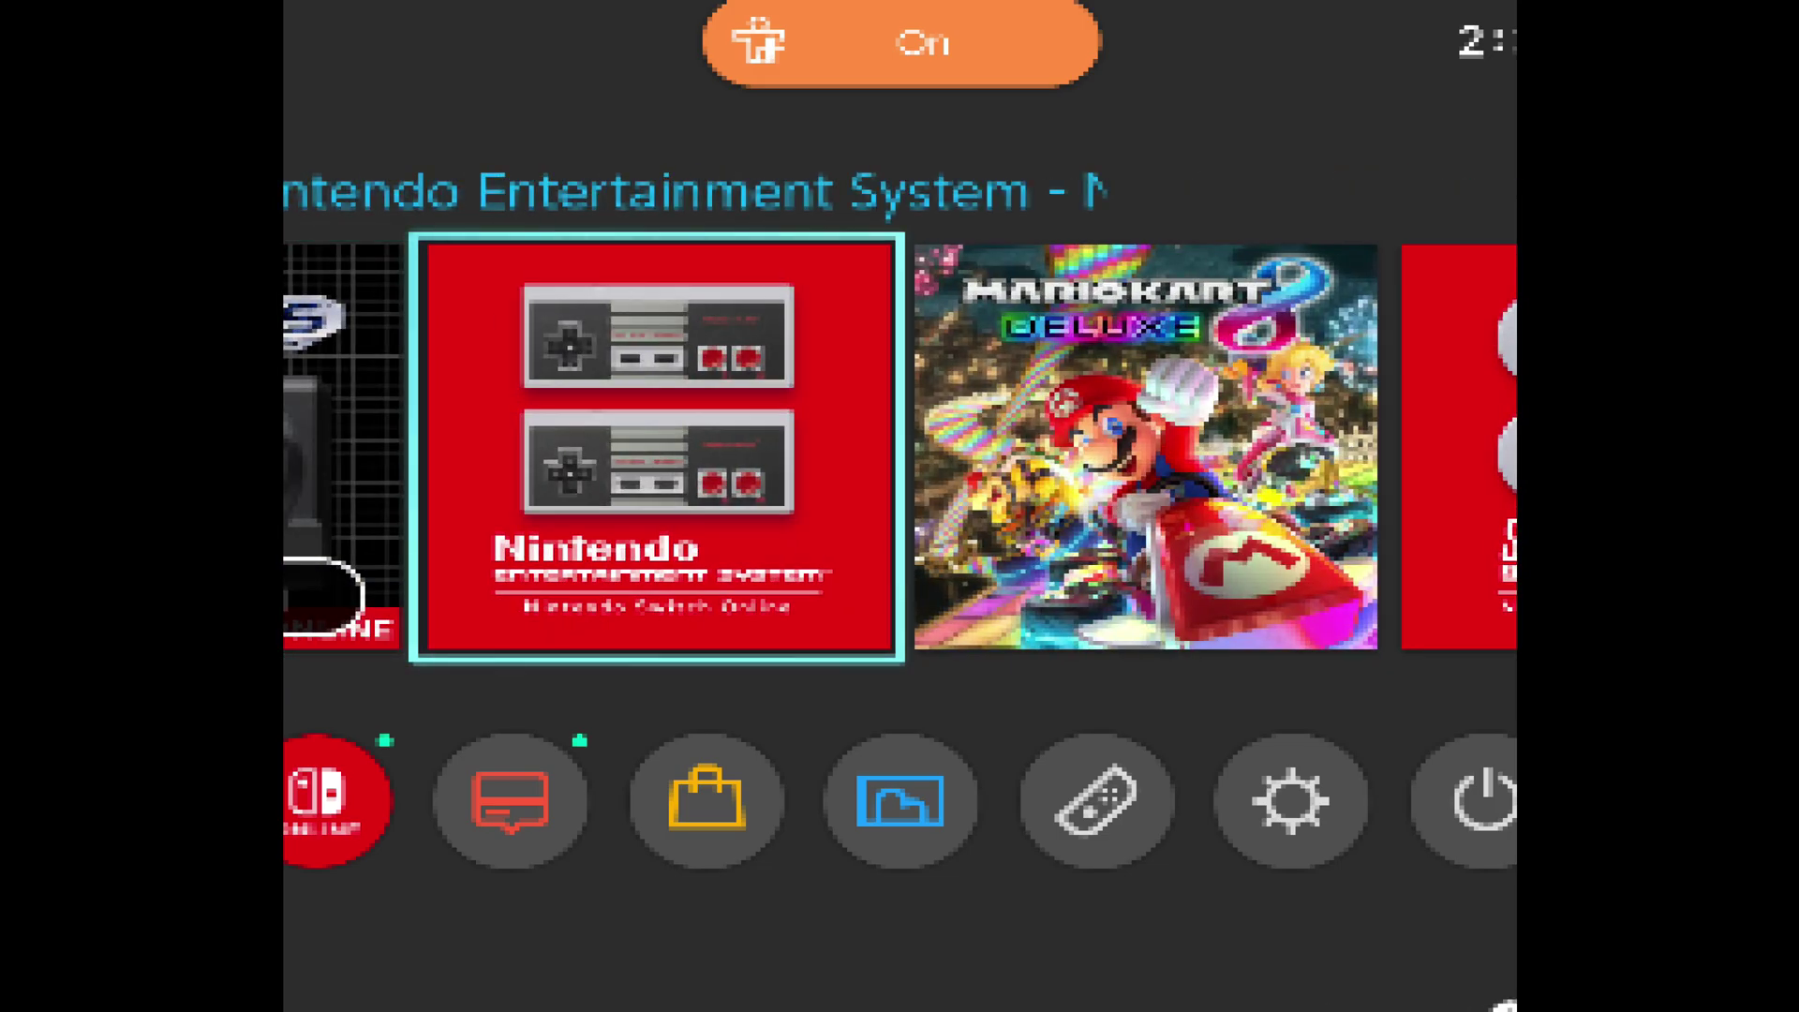
key(Right)
key(Right)
key(Return)
key(Return)
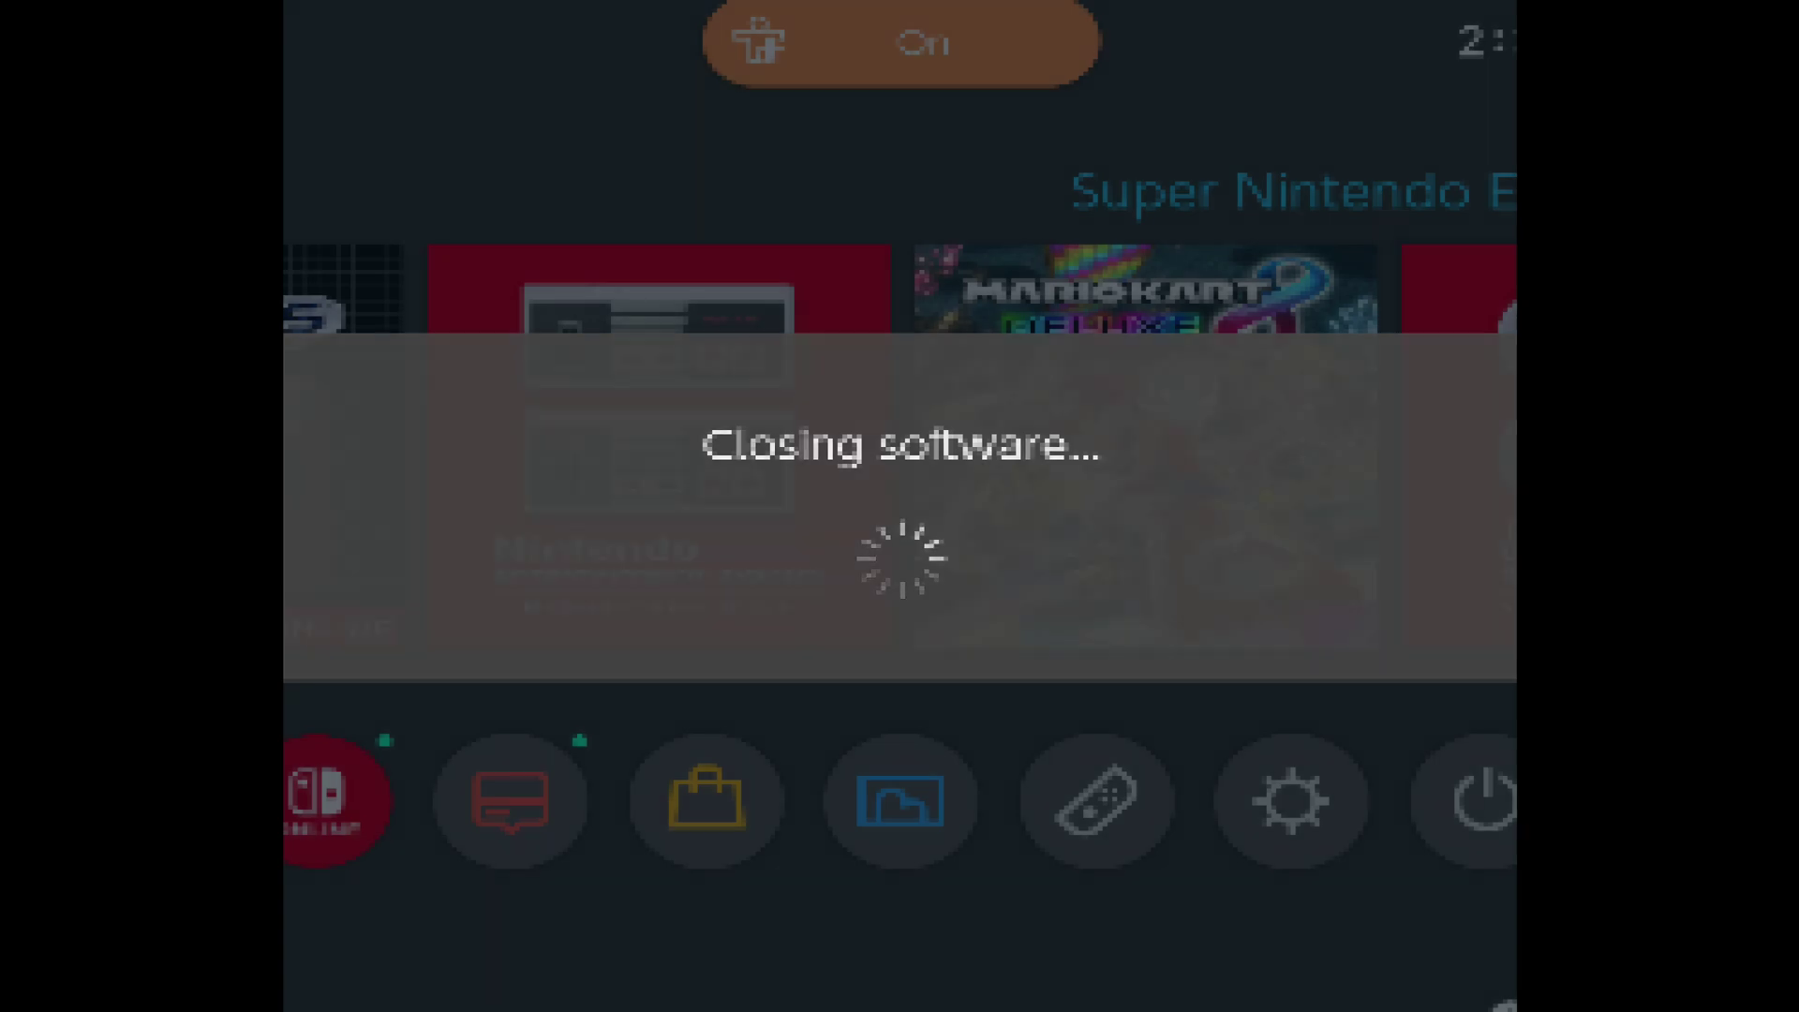
key(Return)
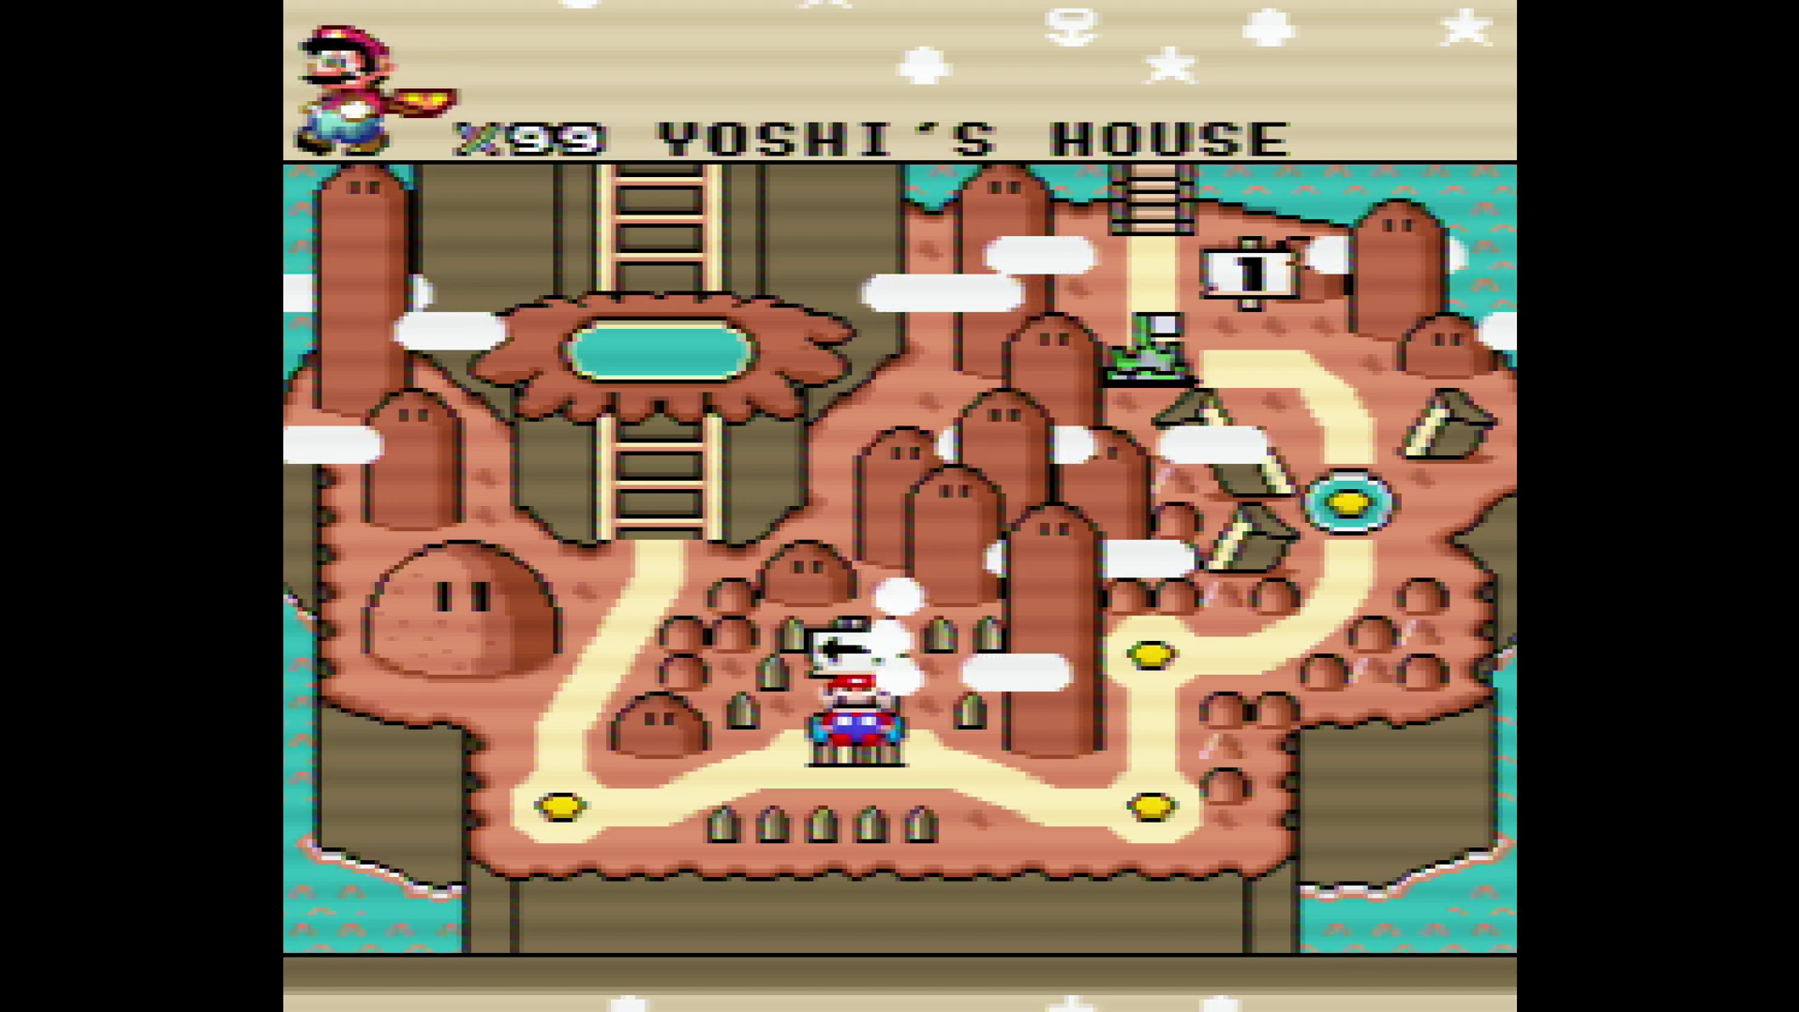
Step: Set the scaler's Left Trim to -76 in Scaling/Crop Setup
key(Menu)
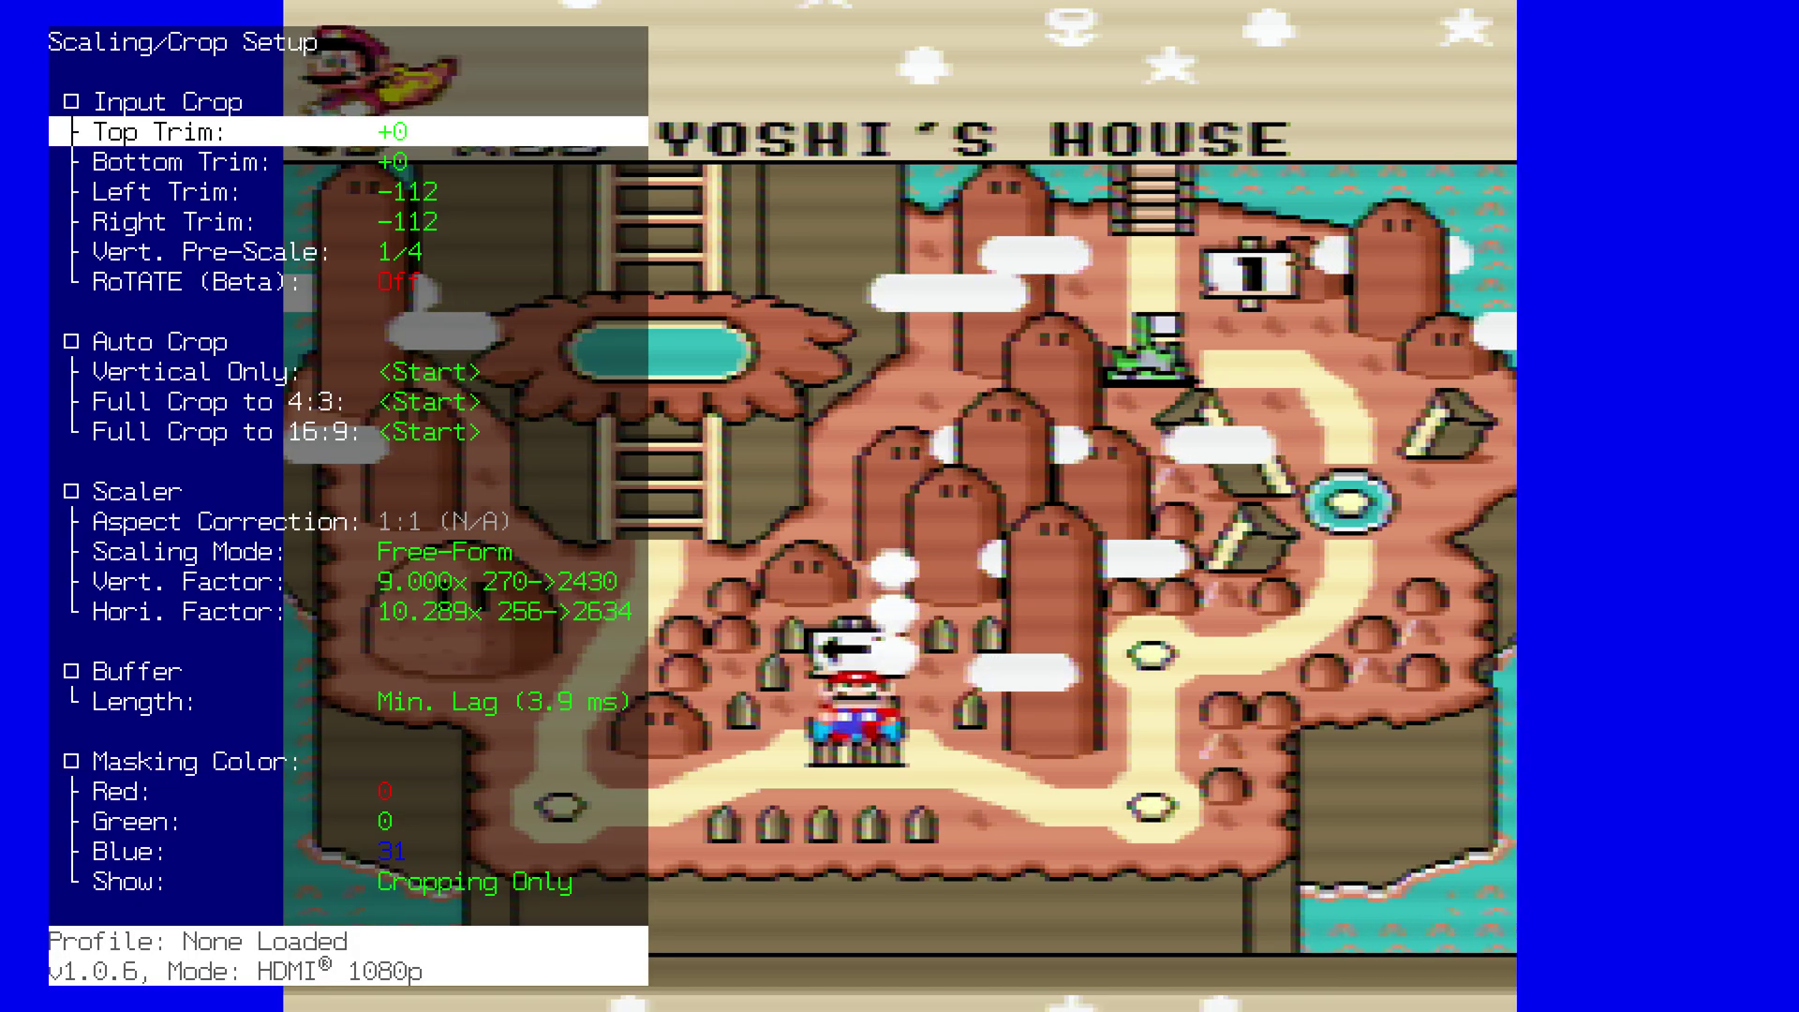
key(Down)
key(Down)
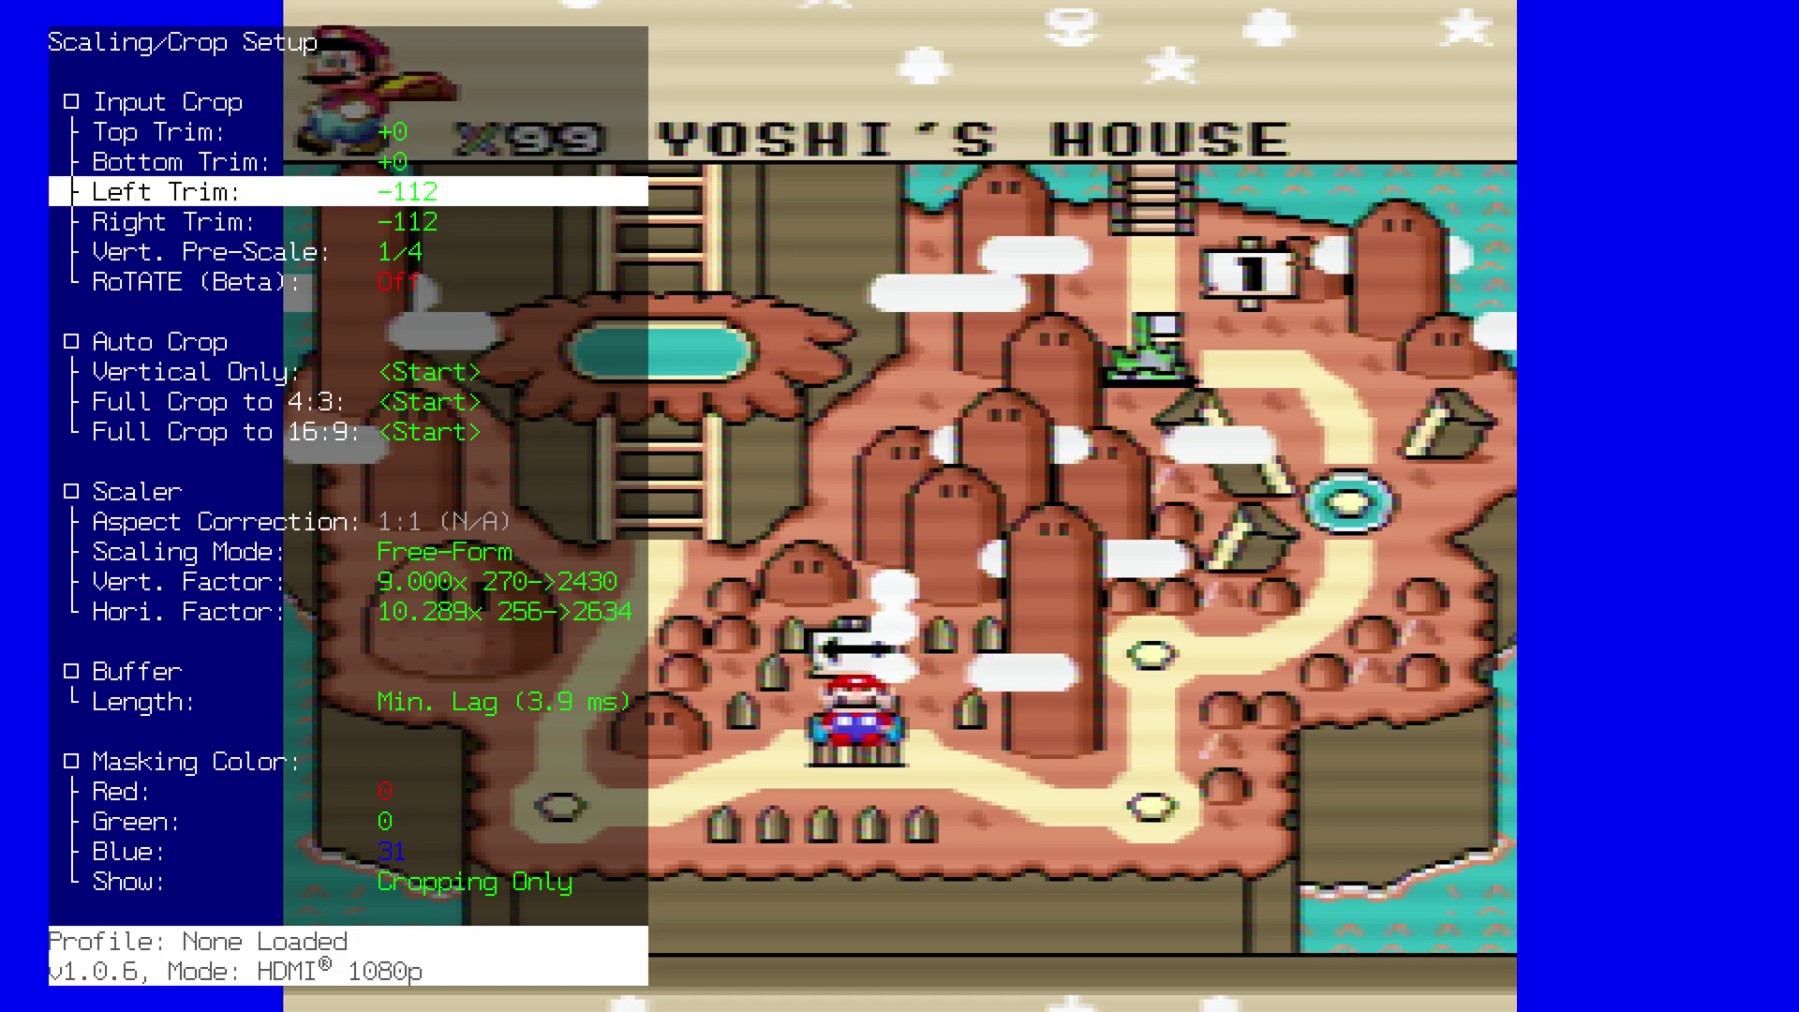
key(Right)
key(Right)
key(Right)
key(Right)
key(Right)
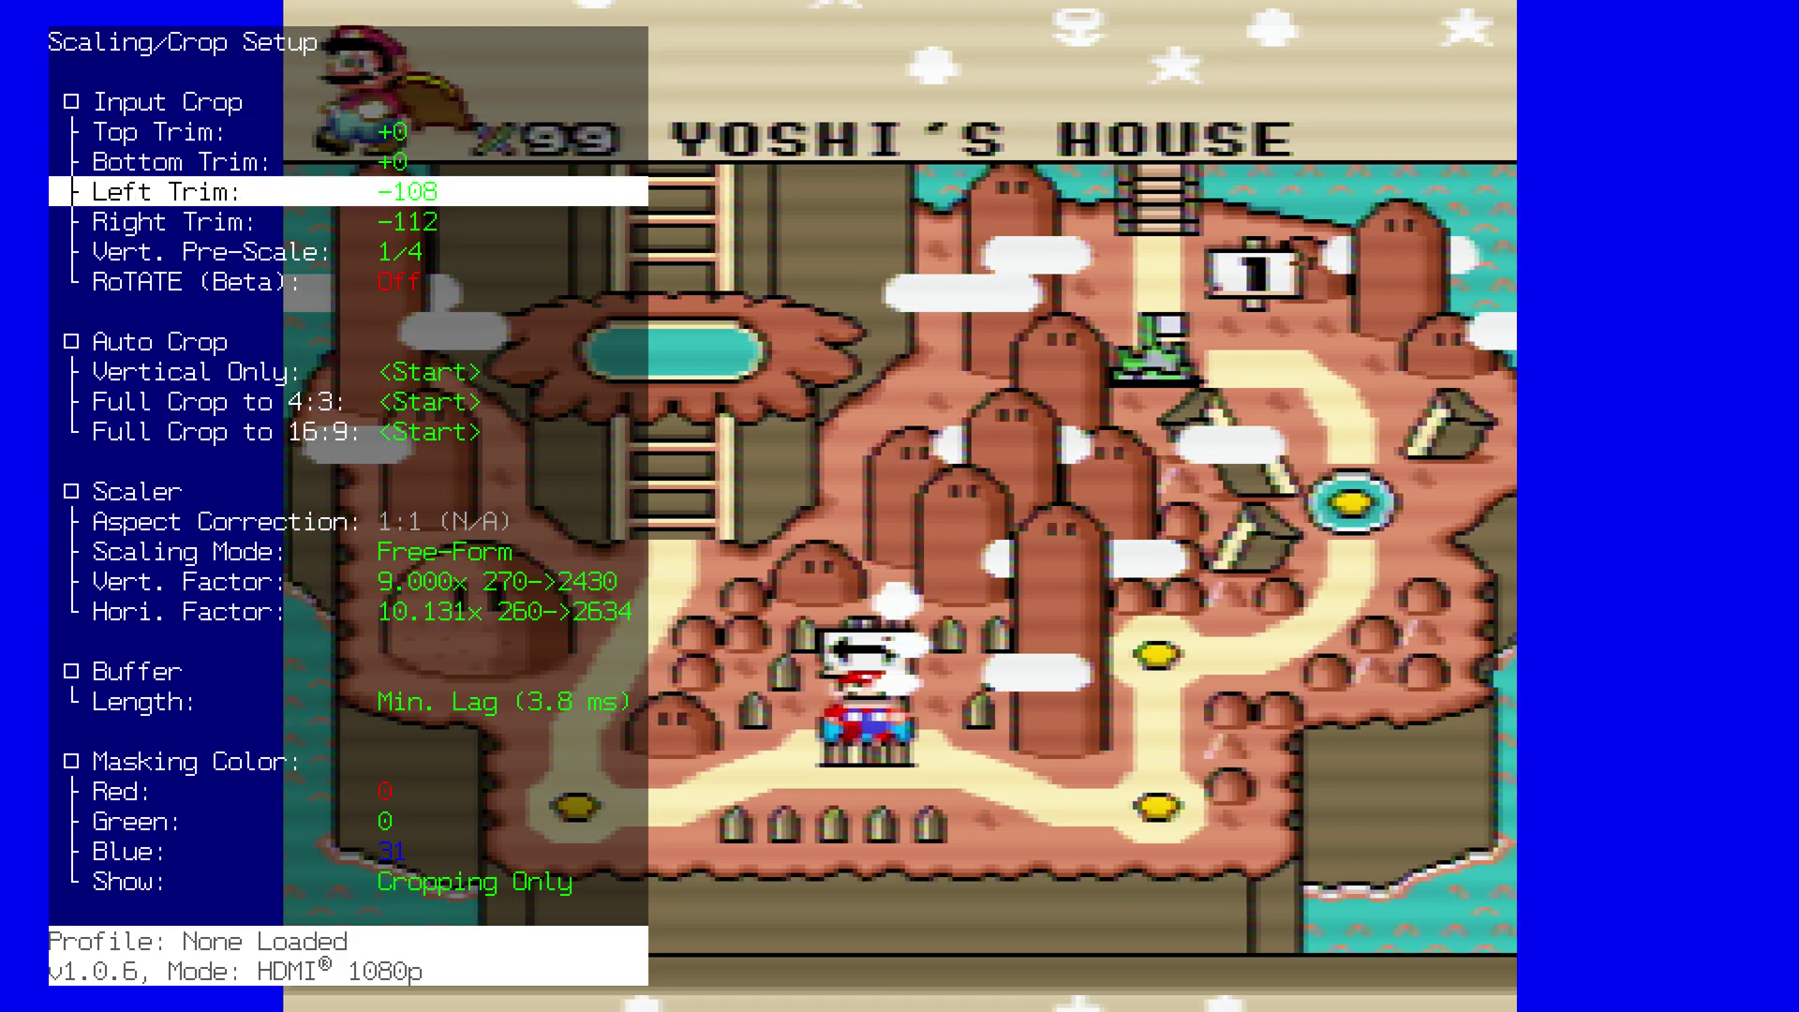
key(Right)
key(Right)
key(Right)
key(Right)
key(Right)
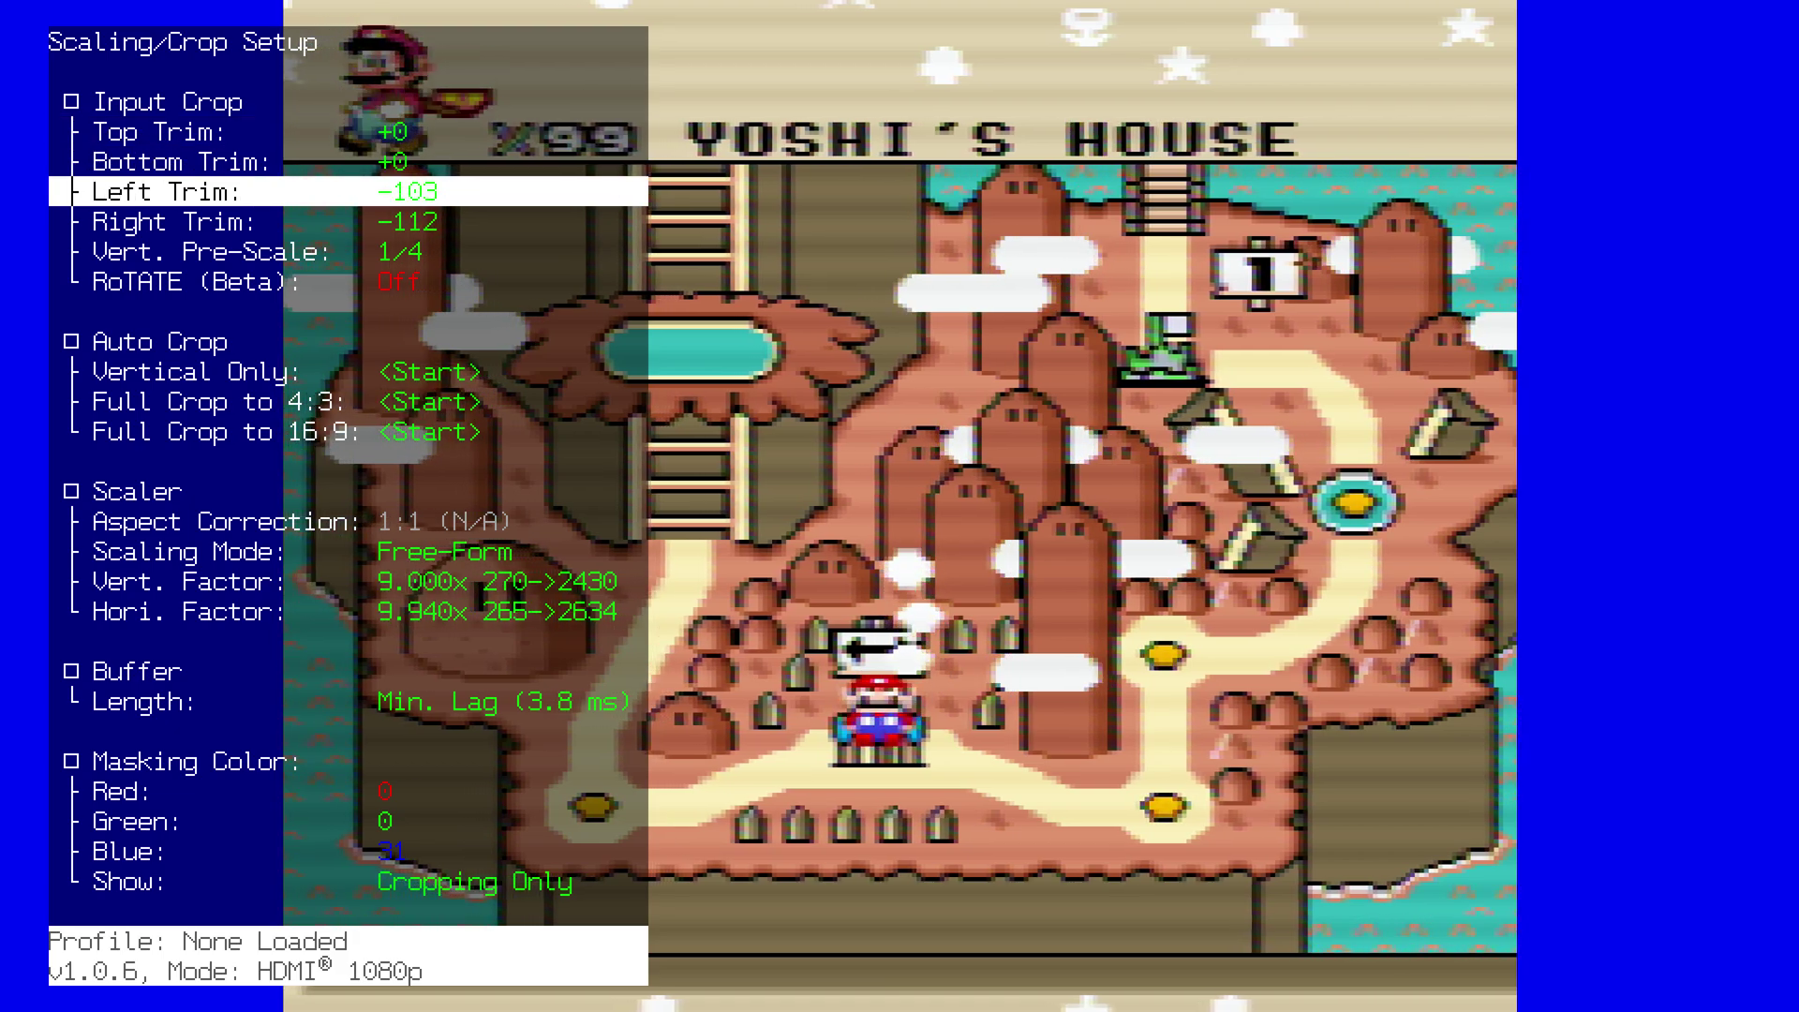
key(Right)
key(Right)
key(Right)
key(Right)
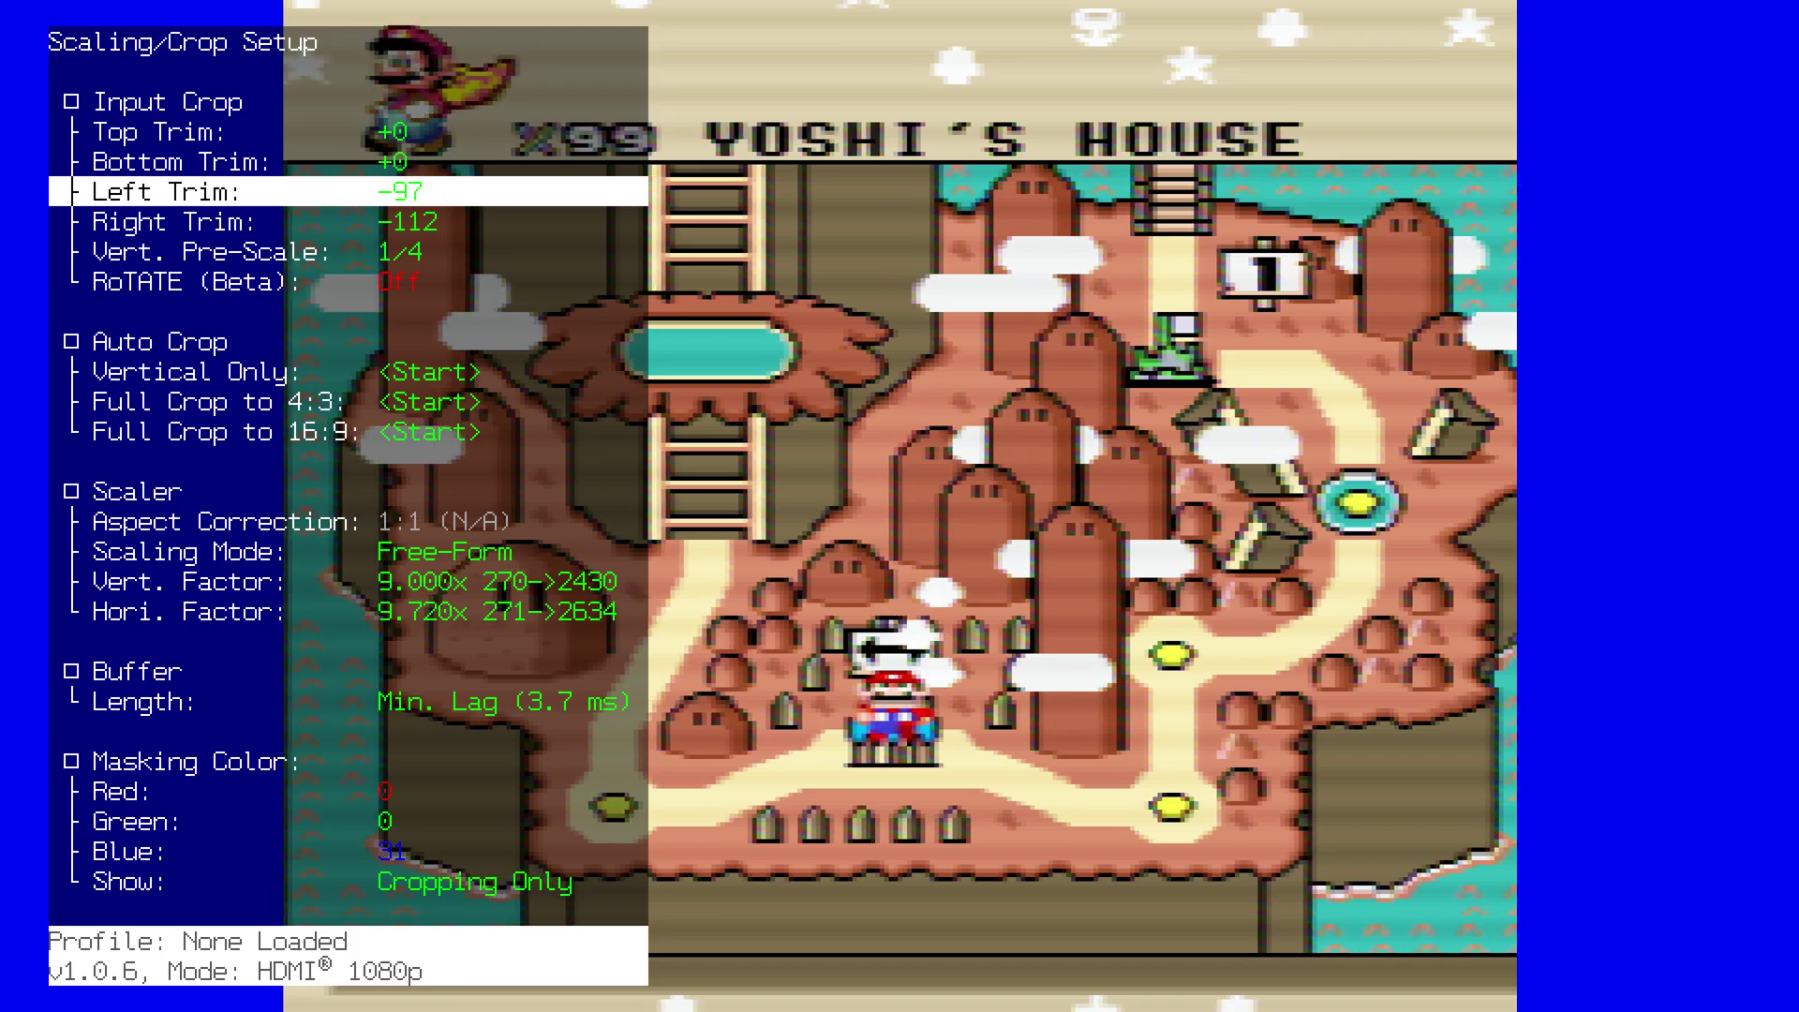
key(Right)
key(Right)
key(Right)
key(Right)
key(Right)
key(Right)
key(Right)
key(Right)
key(Right)
key(Right)
key(Right)
key(Right)
key(Right)
key(Right)
key(Right)
key(Right)
key(Right)
key(Right)
key(Right)
key(Right)
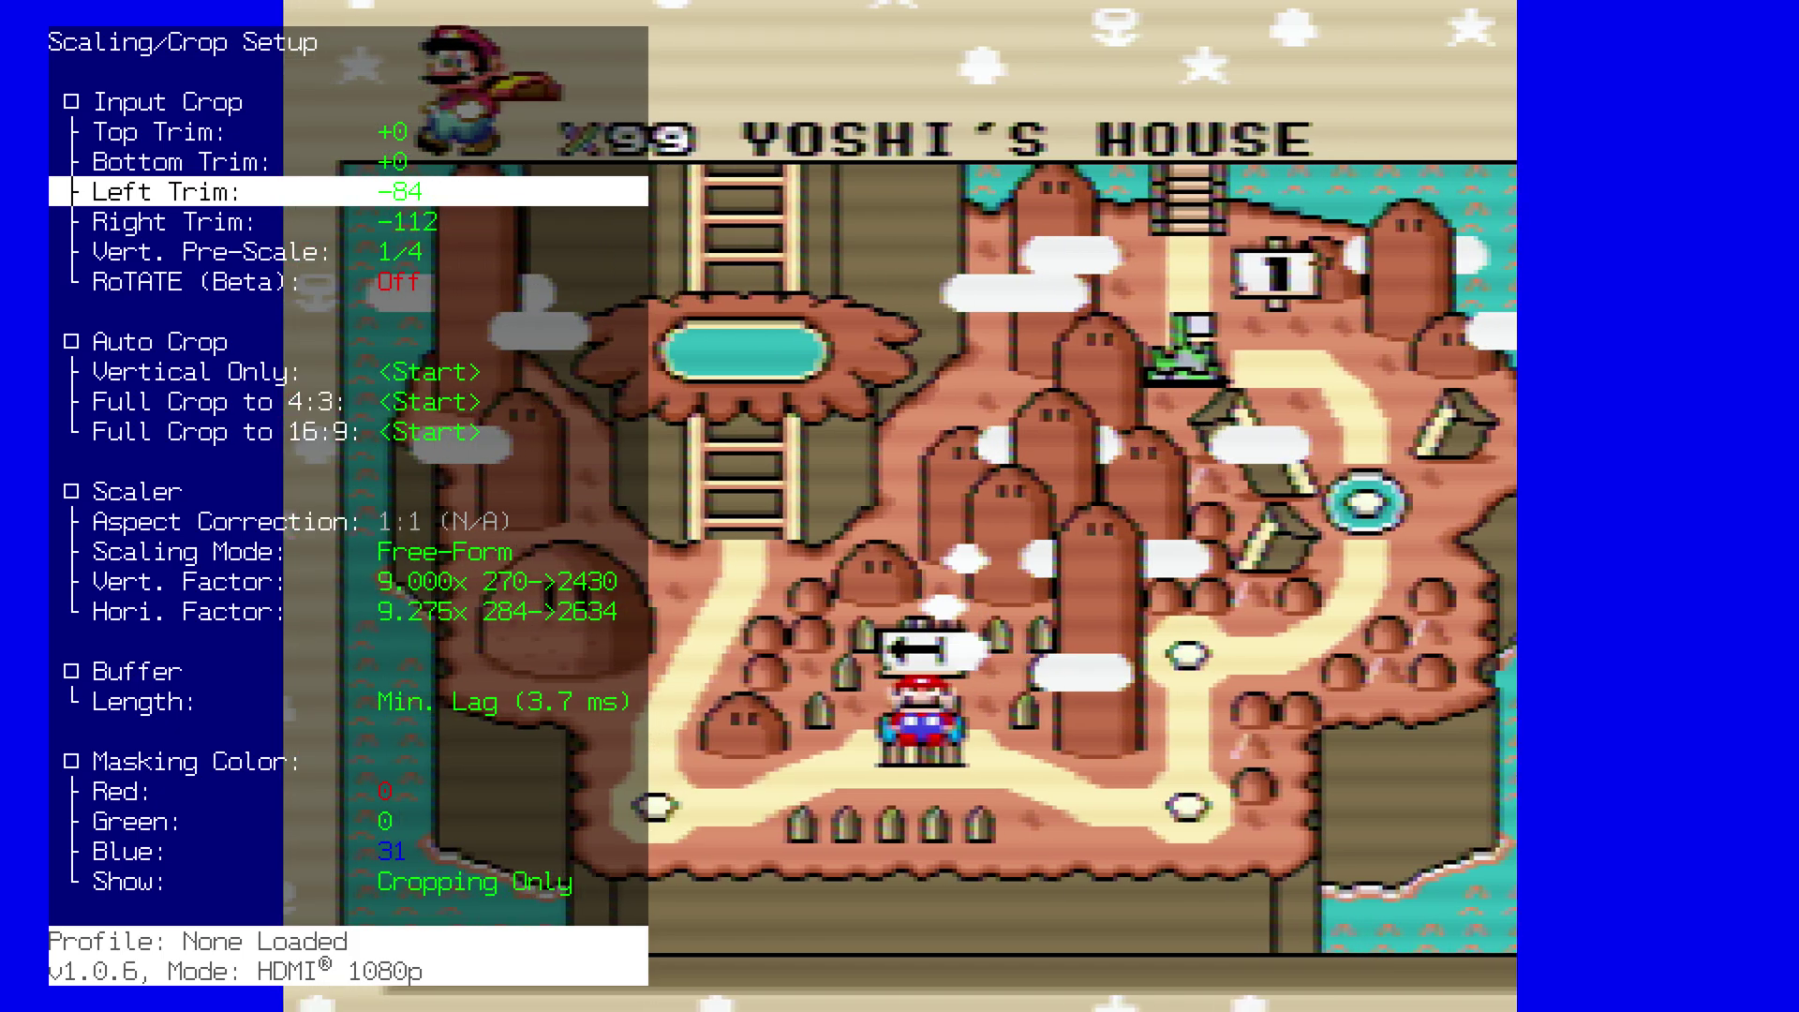
key(Left)
key(Left)
Step: Set Right Trim to -88 (316→2634 at 8.336x) and bring up the game's pause menu
key(Down)
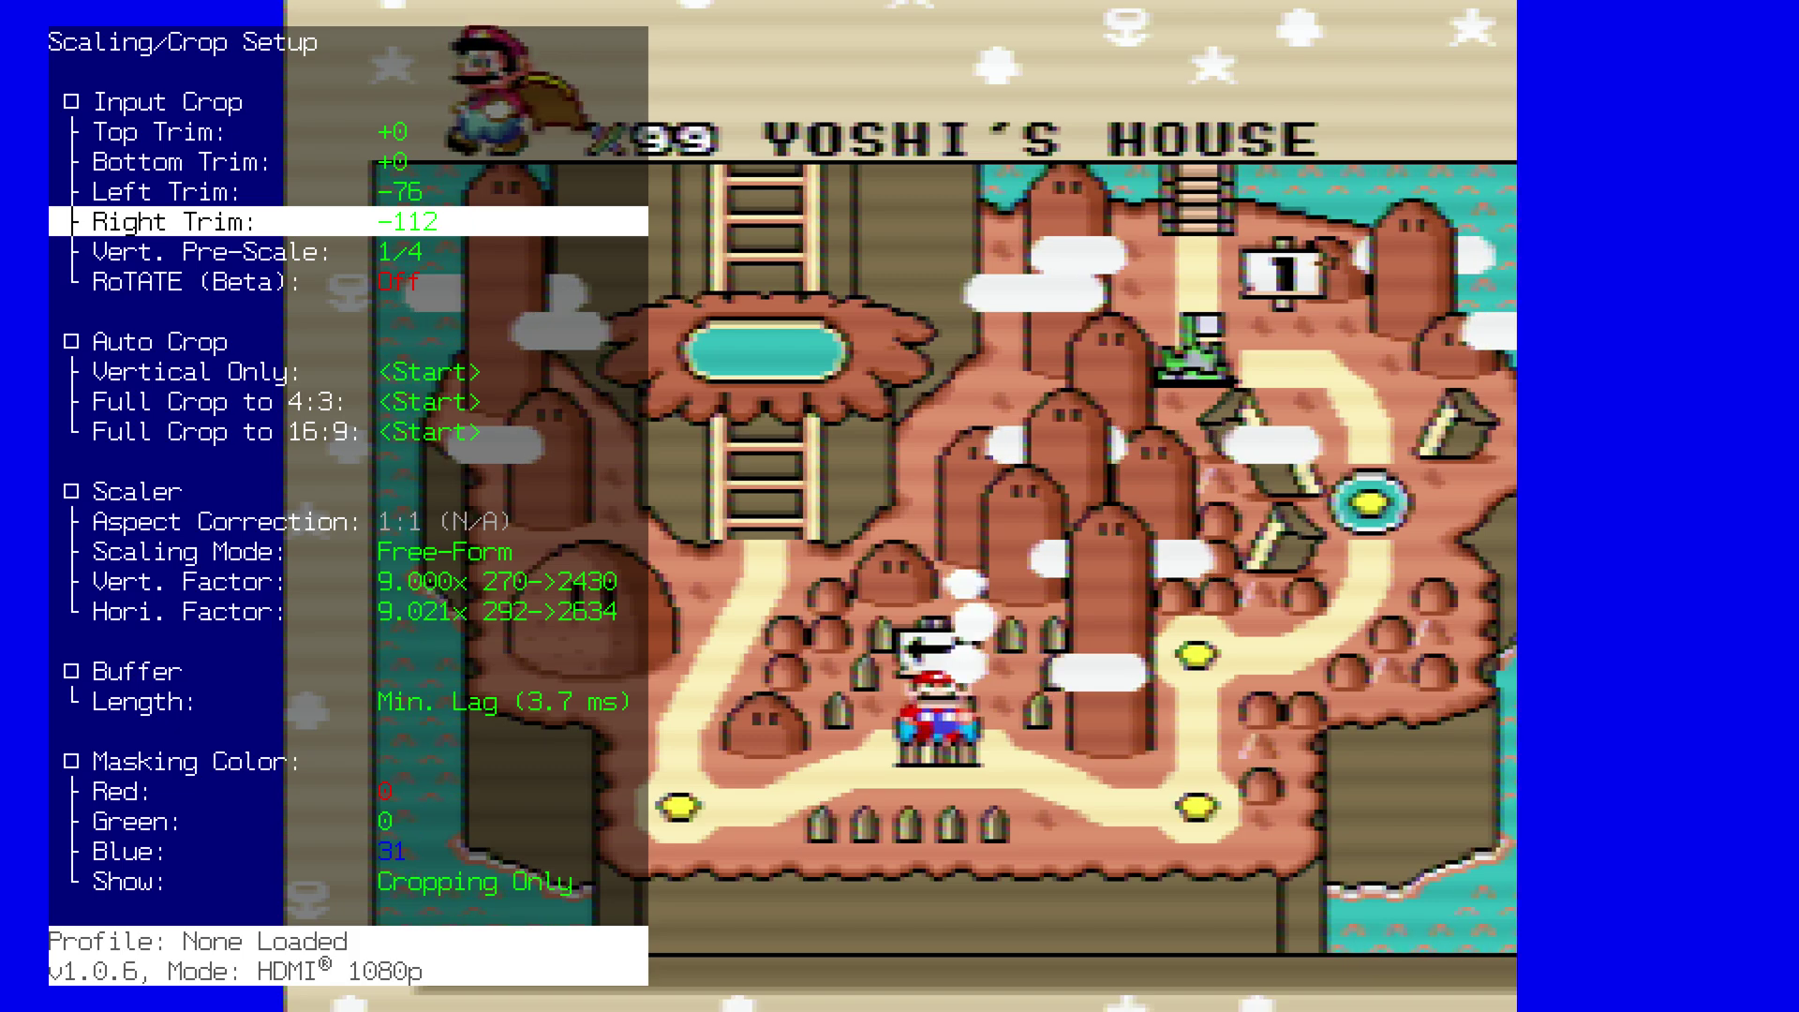
key(Right)
key(Right)
key(Right)
key(Right)
key(Right)
key(Right)
key(Right)
key(Right)
key(Right)
key(Right)
key(Right)
key(Right)
key(Right)
key(Right)
key(Right)
key(Right)
key(Right)
key(Right)
key(Right)
key(Right)
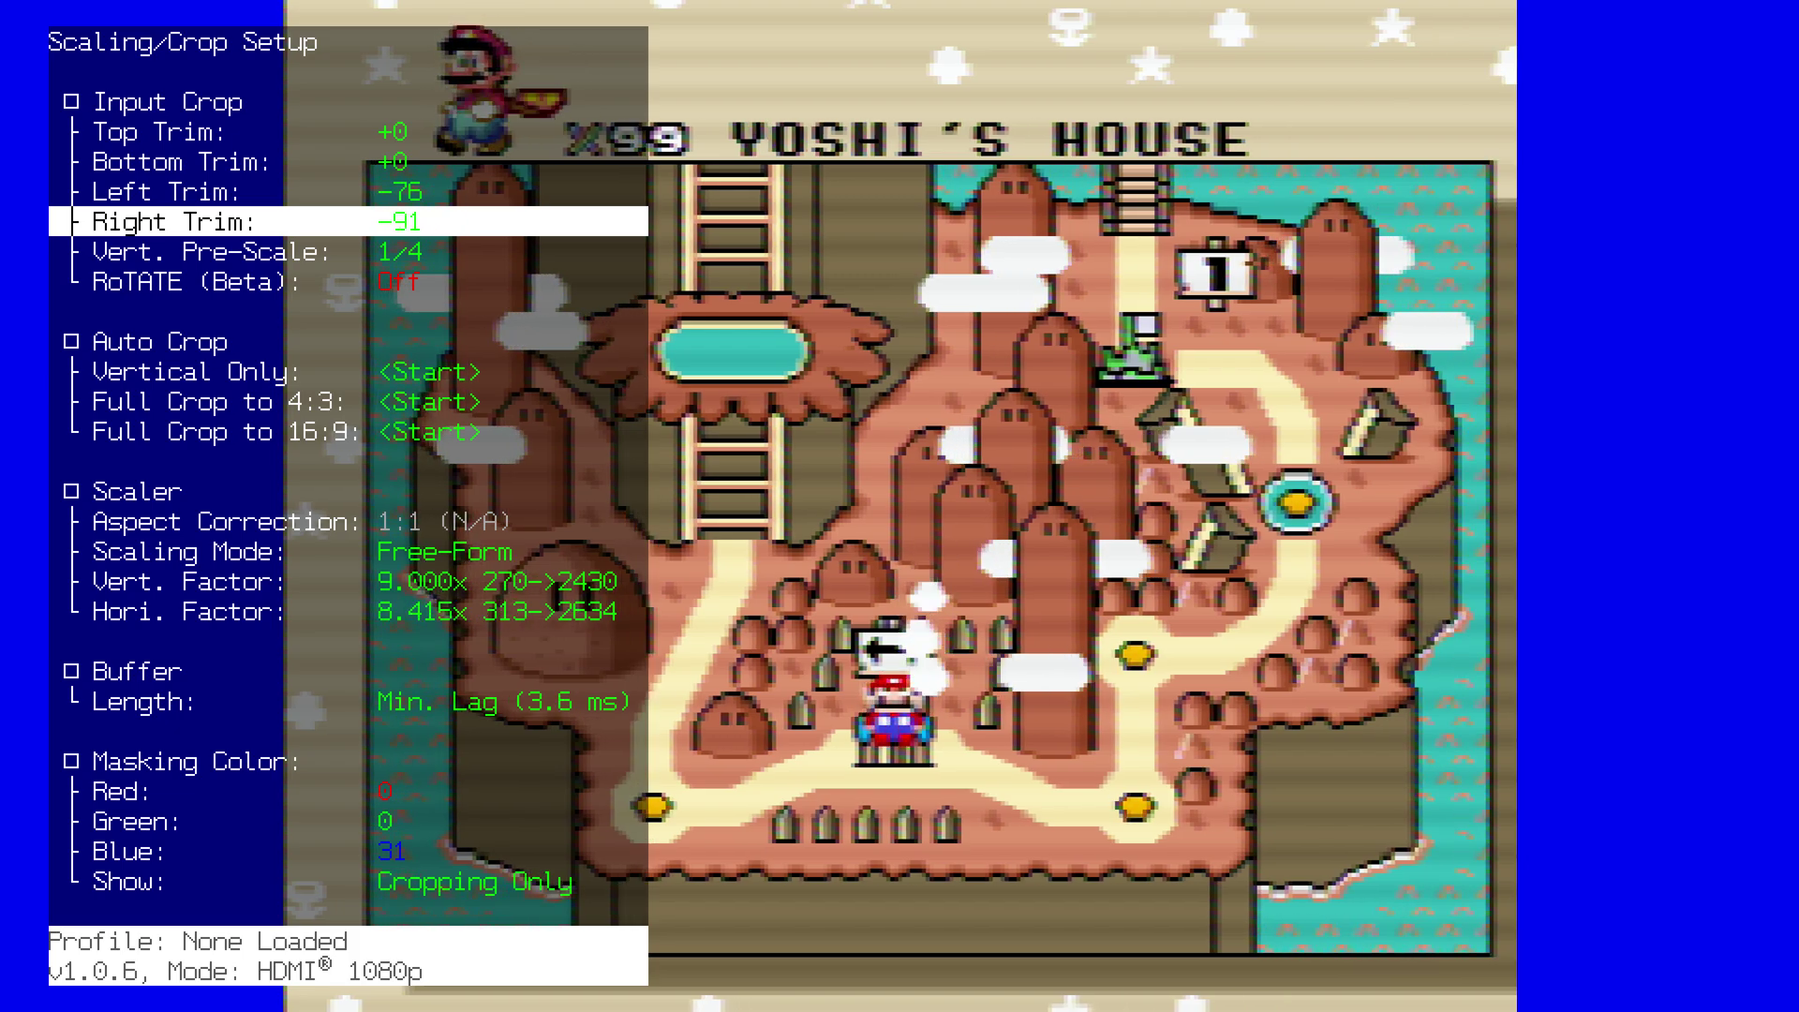
key(Right)
key(Right)
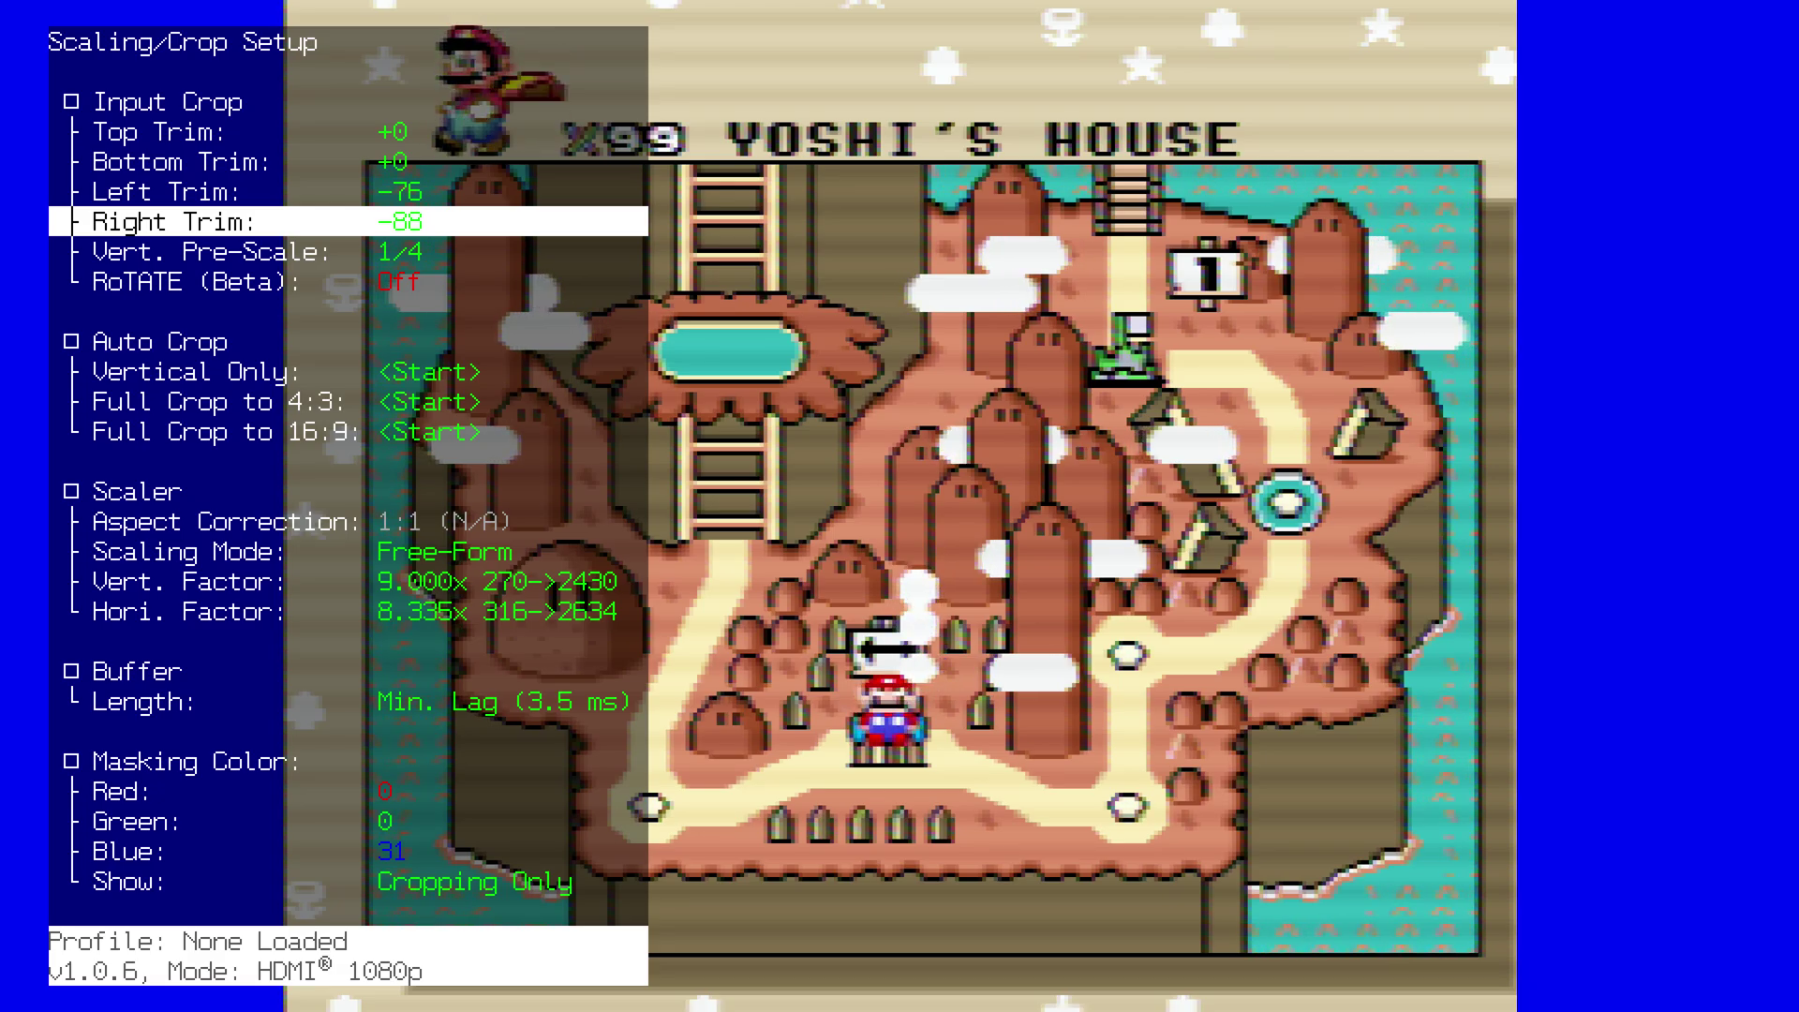
key(Escape)
key(Down)
key(Down)
key(Down)
key(Down)
Step: Return to game selection and set the Super Nintendo app's screen mode to Pixel Perfect
key(Return)
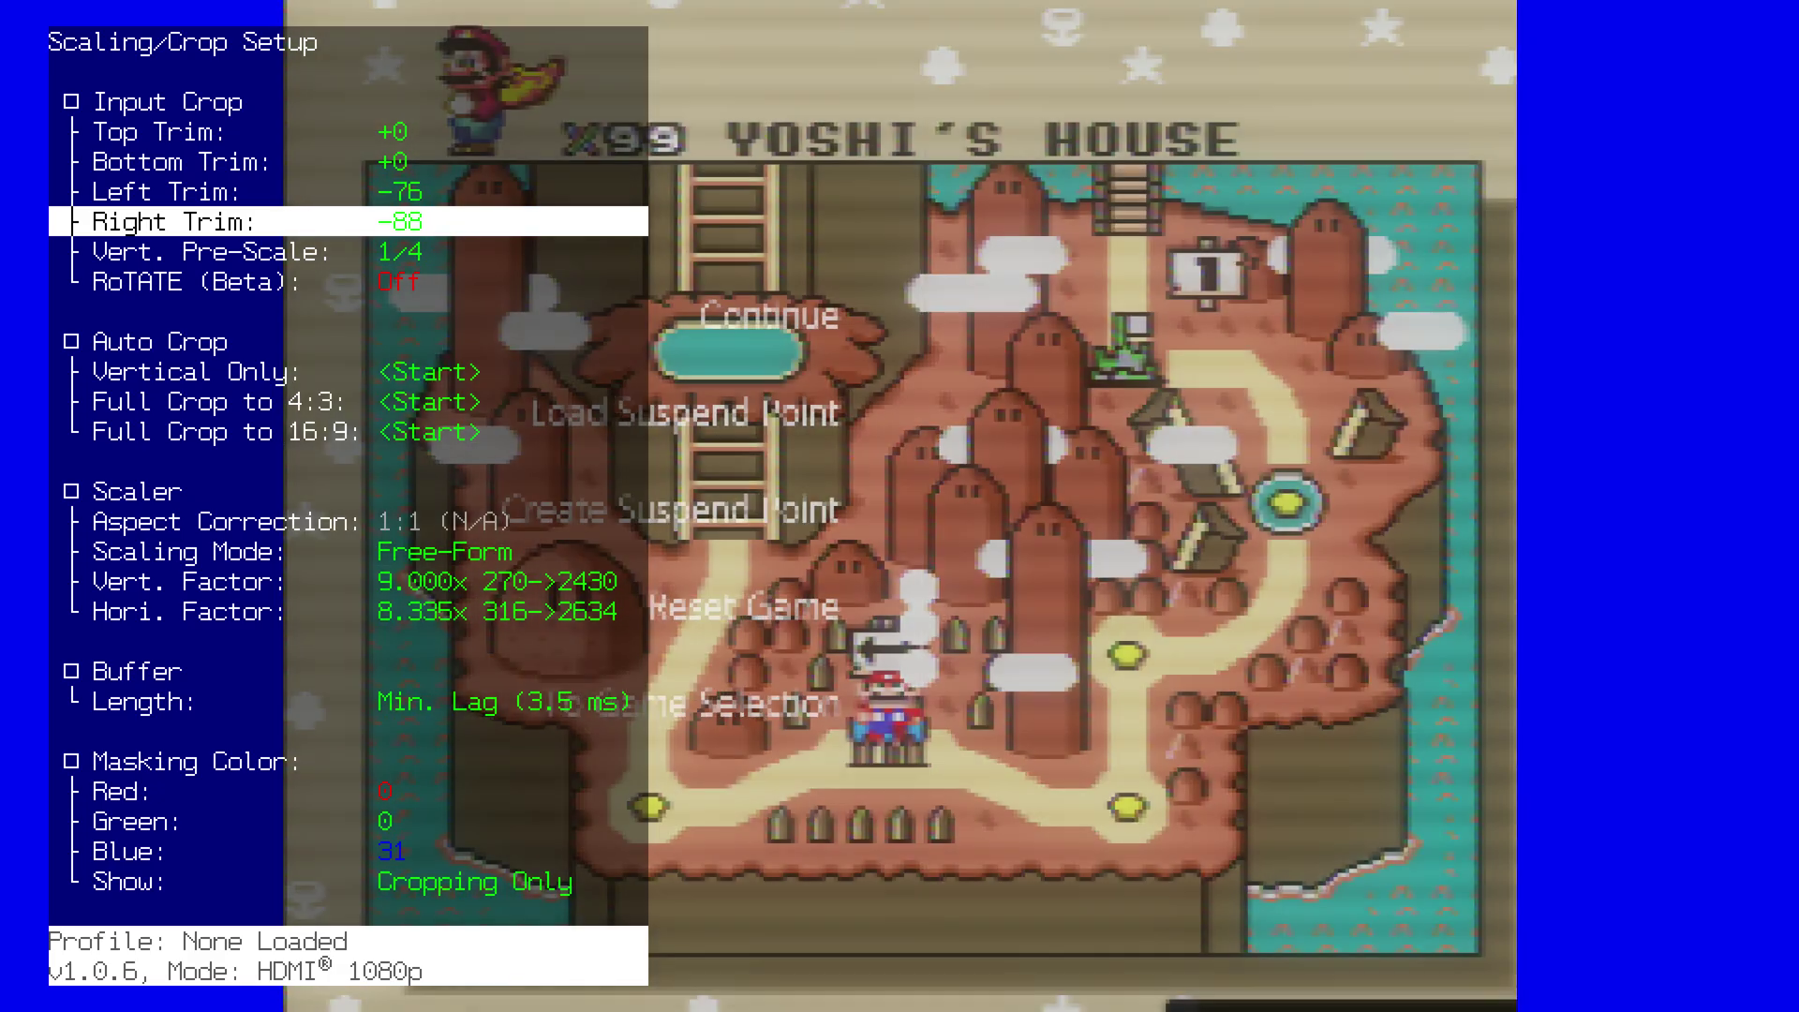
key(Escape)
key(Down)
key(Down)
key(Down)
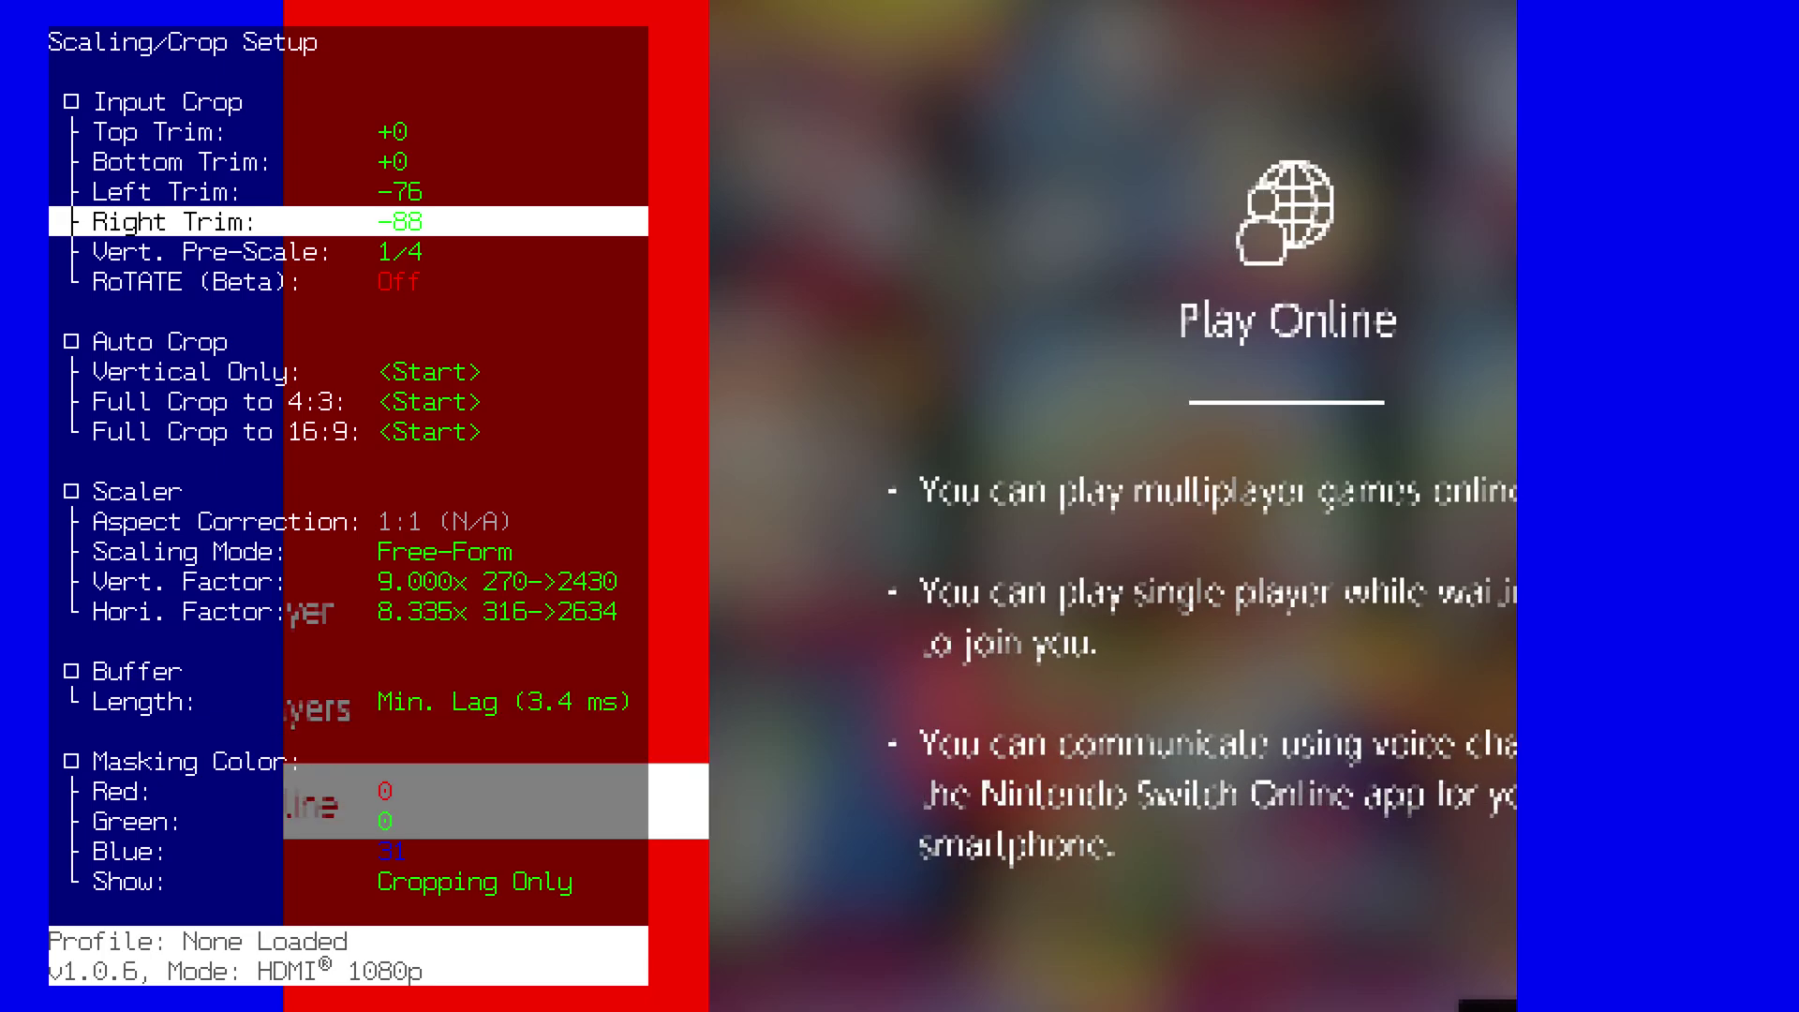
key(Up)
key(Down)
key(Up)
key(Escape)
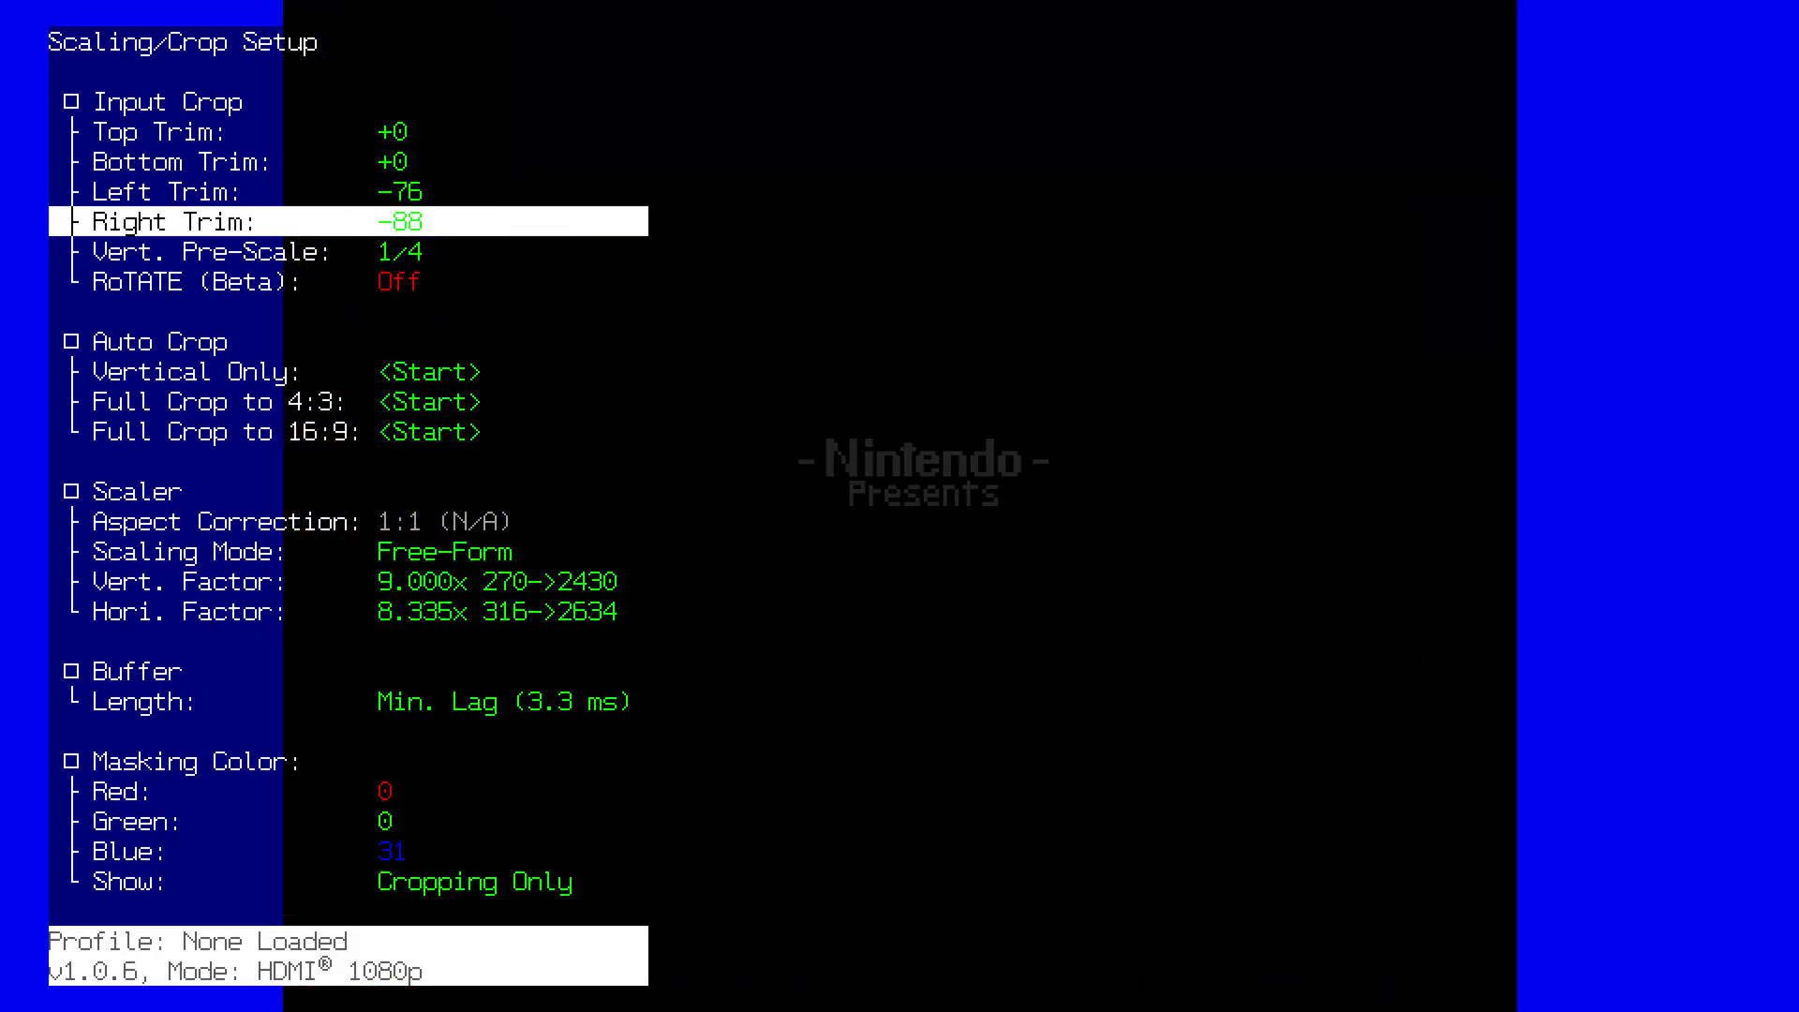
Step: Go back to the game selection and relaunch Super Mario World
key(Escape)
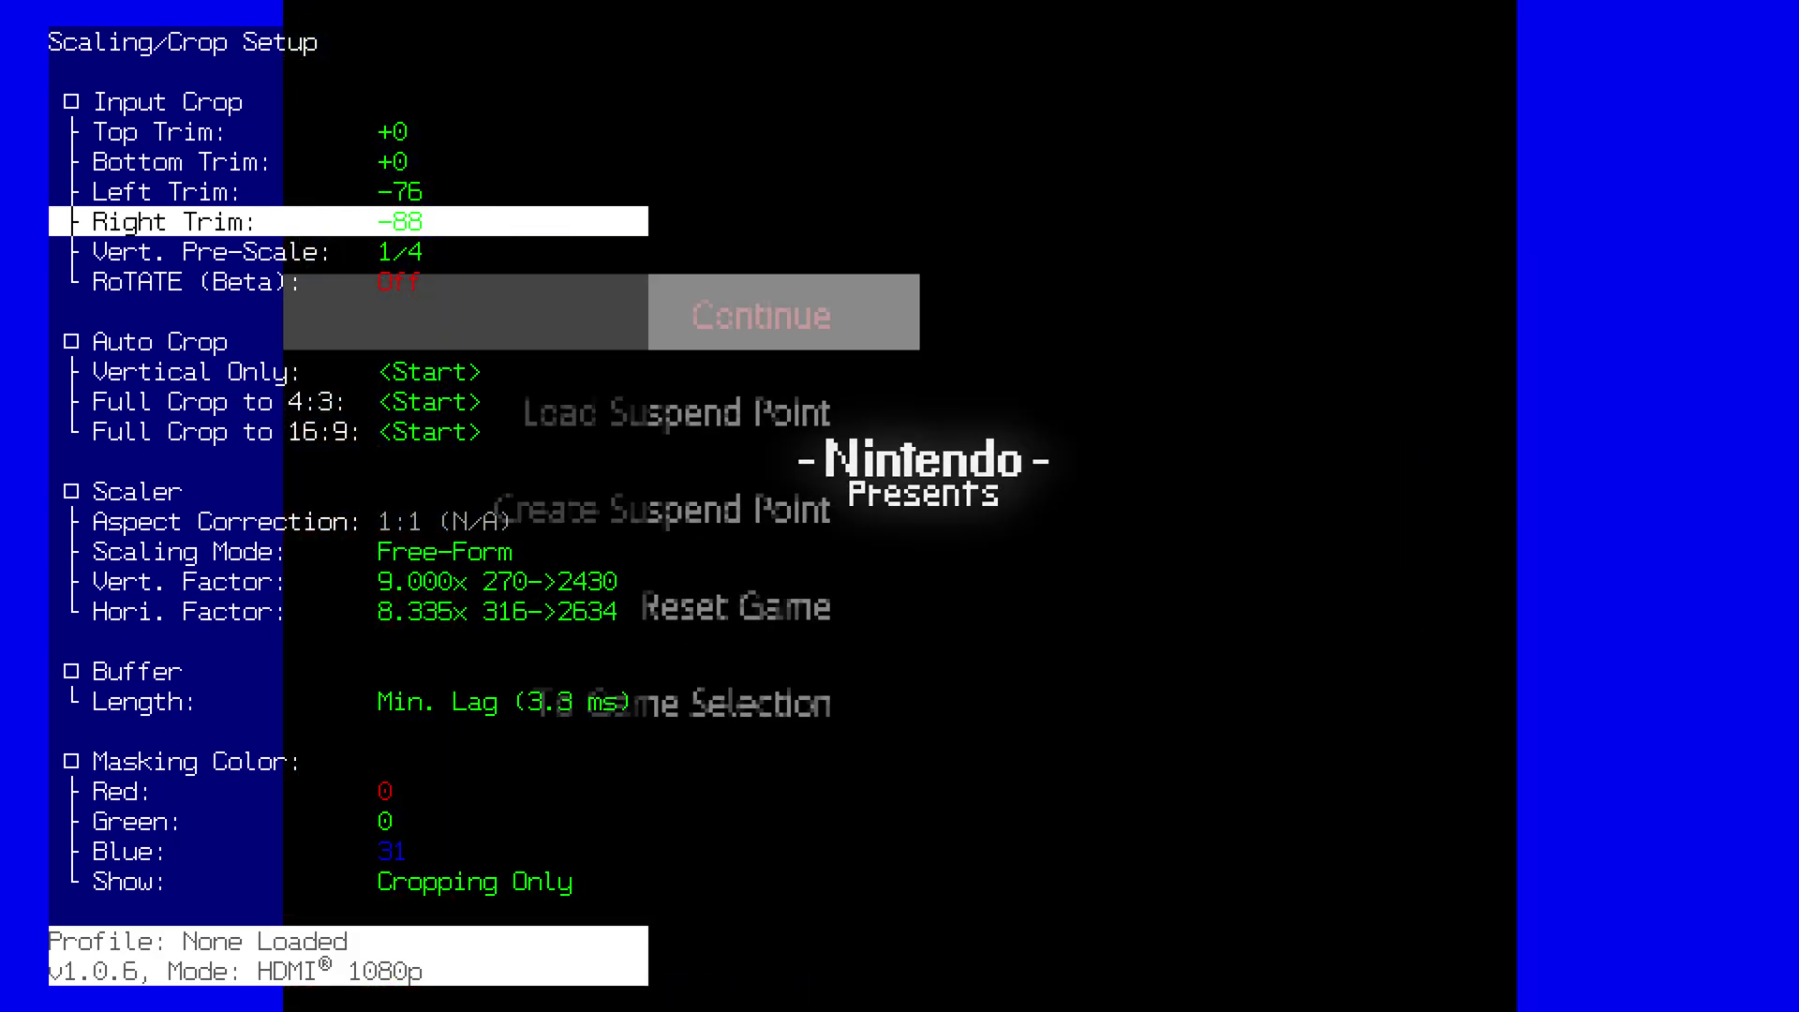
key(Down)
key(Down)
key(Down)
key(Return)
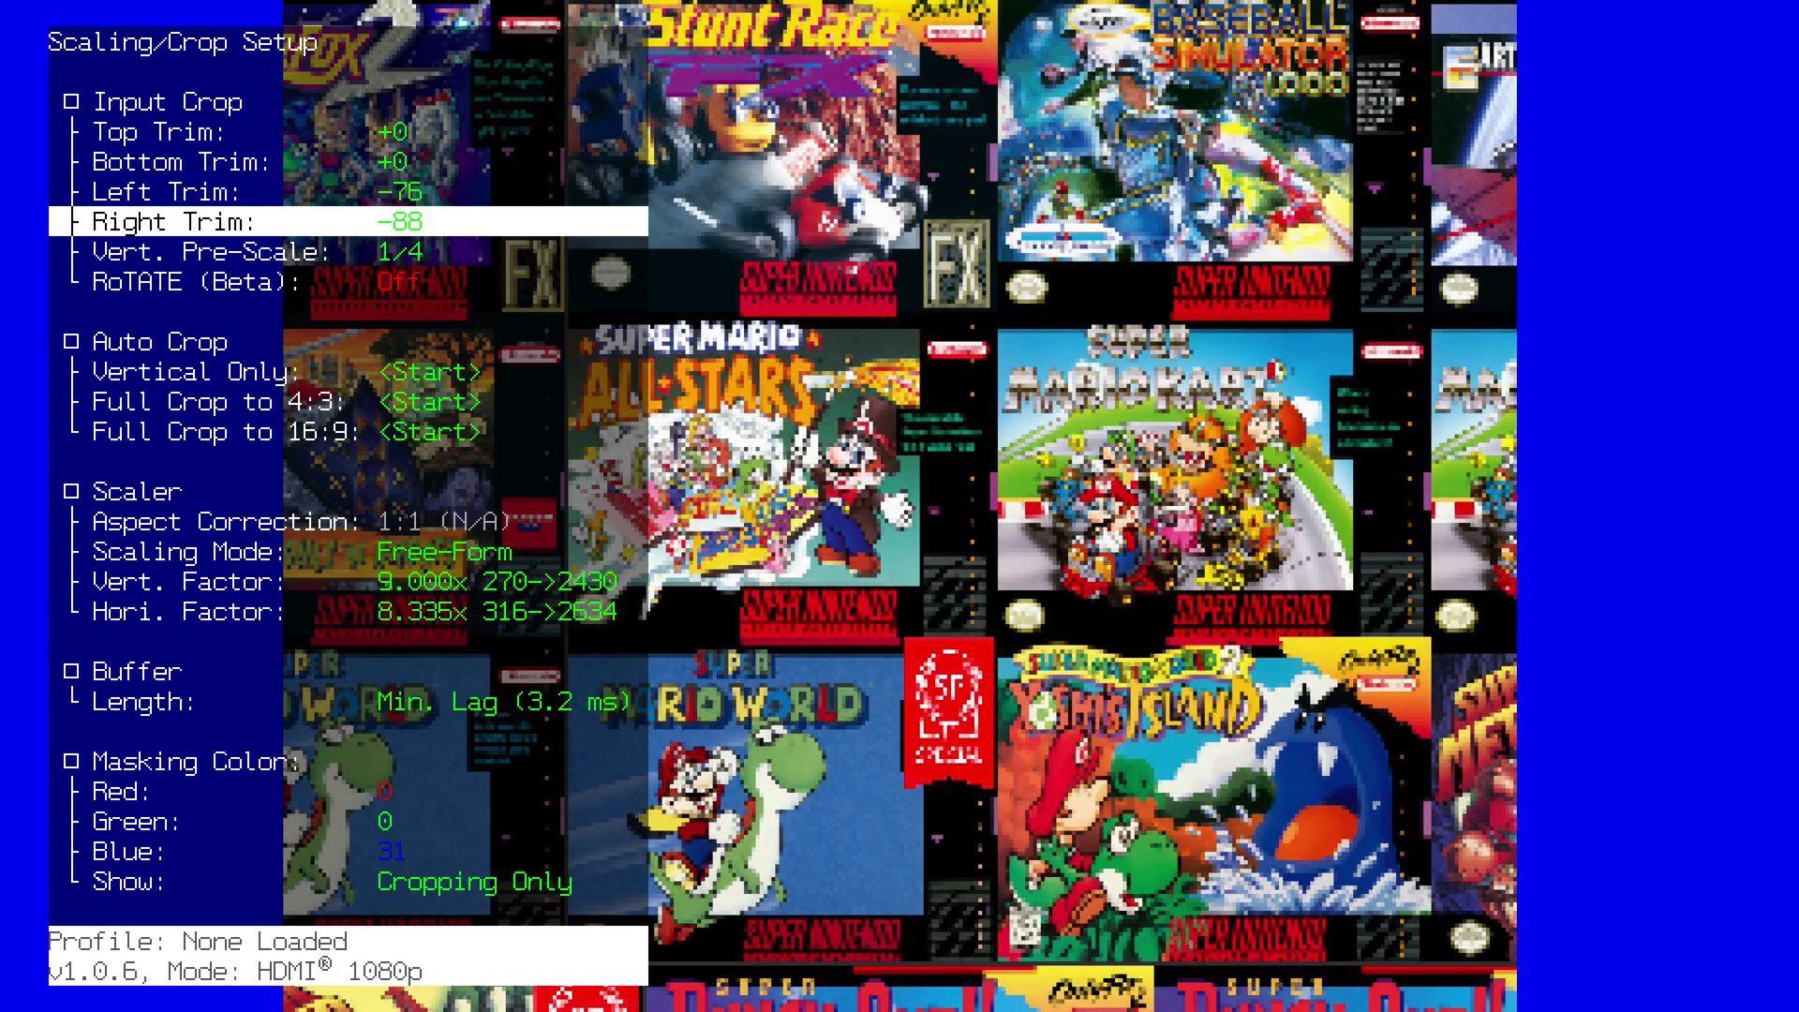
key(Return)
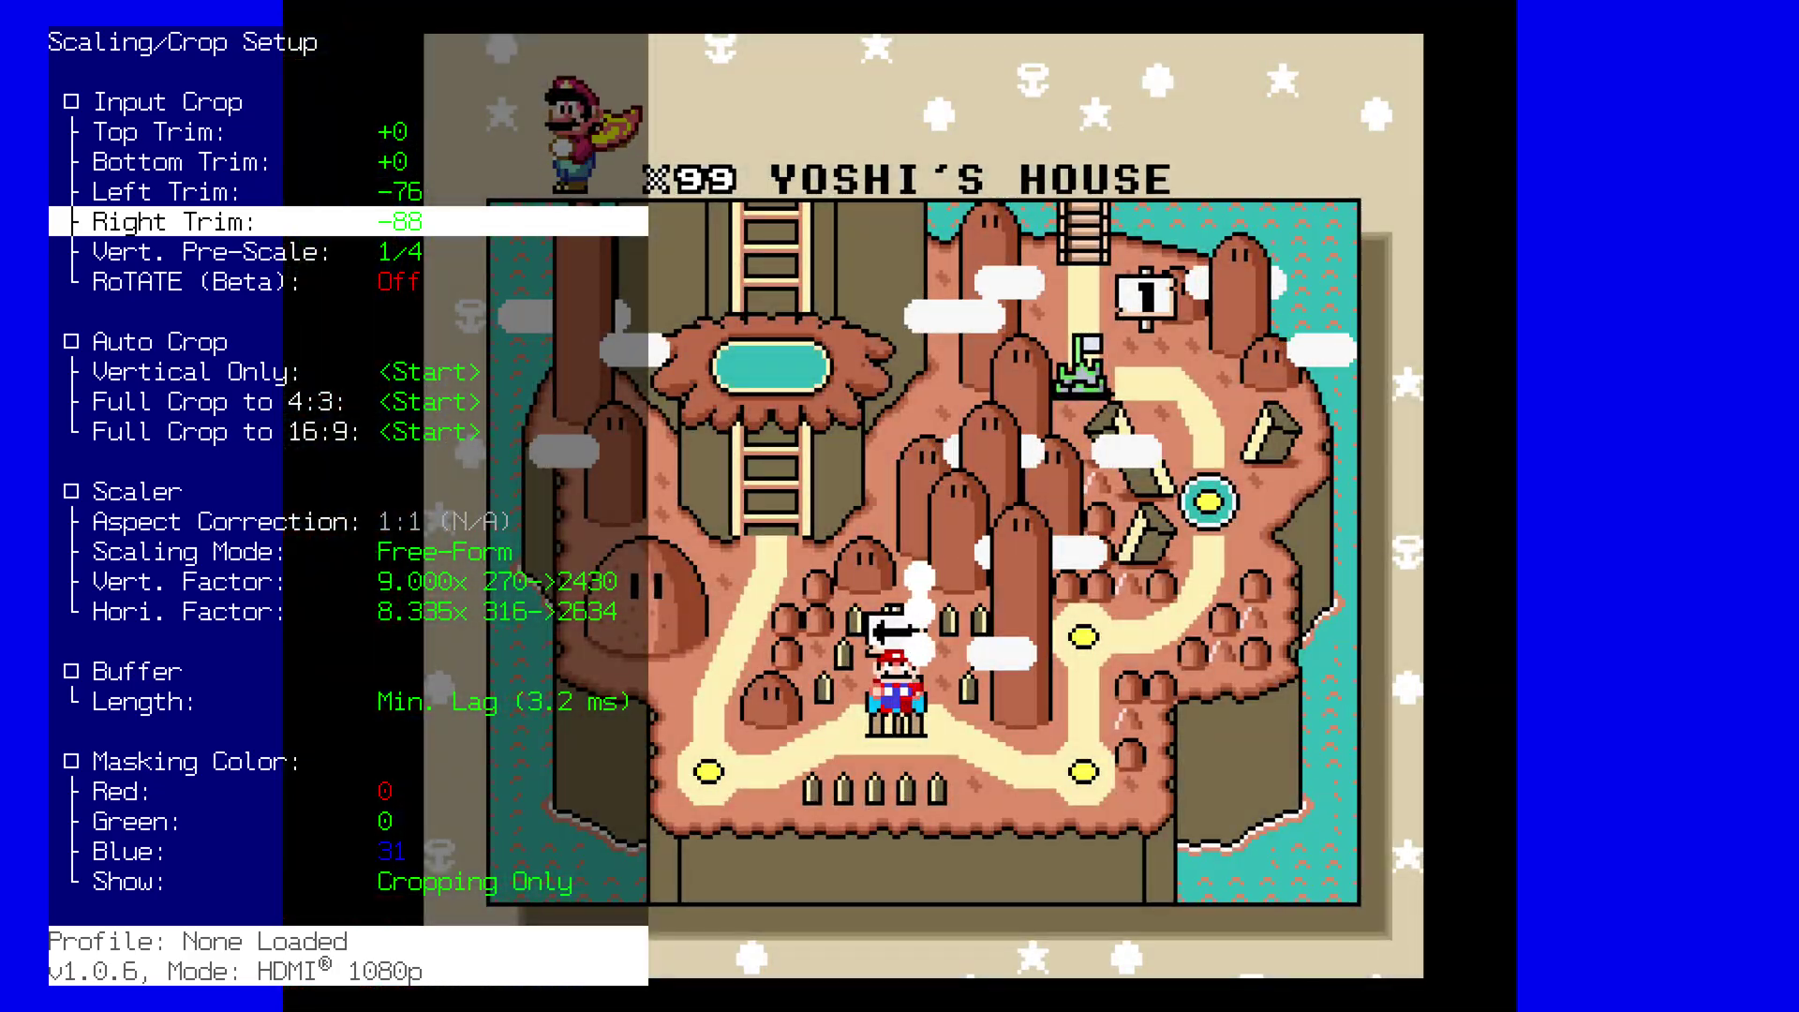
Step: Set Right and Left Trim to -112 (256→2634 at 10.289x) and close the overlay
key(Left)
key(Left)
key(Left)
key(Left)
key(Left)
key(Left)
key(Left)
key(Left)
key(Left)
key(Left)
key(Left)
key(Left)
key(Left)
key(Left)
key(Left)
key(Left)
key(Left)
key(Left)
key(Left)
key(Left)
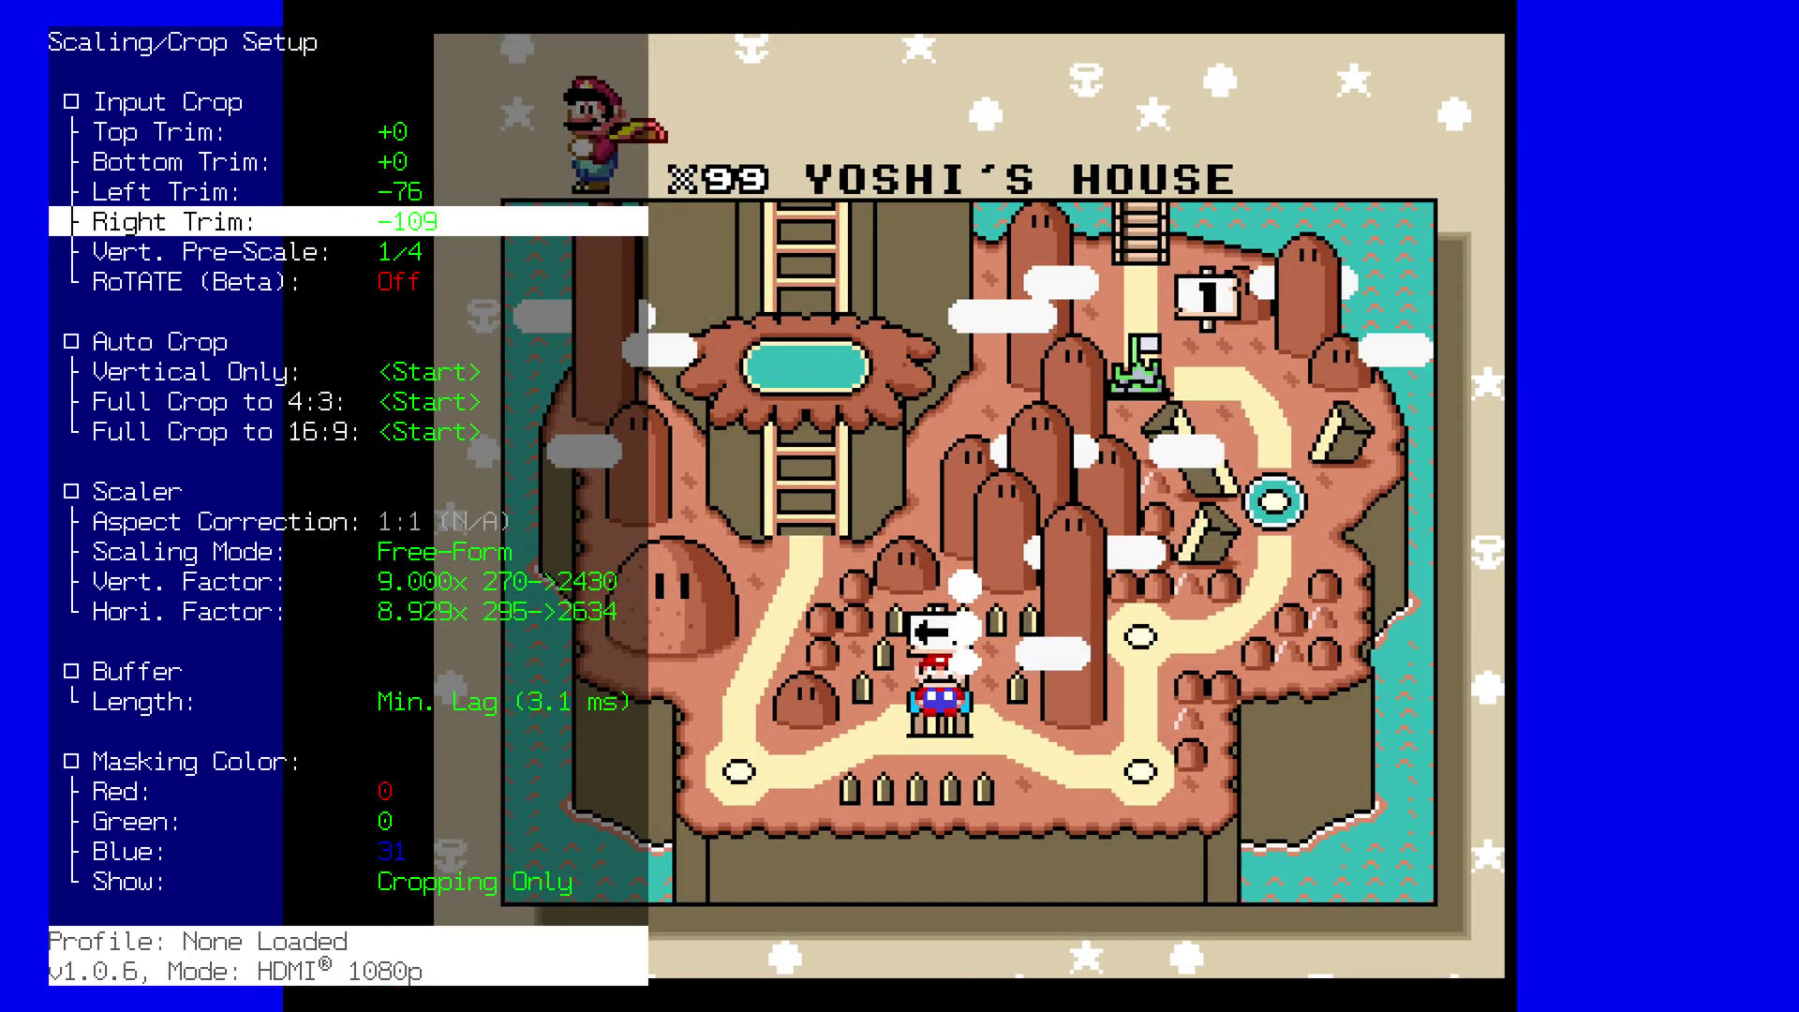
key(Left)
key(Down)
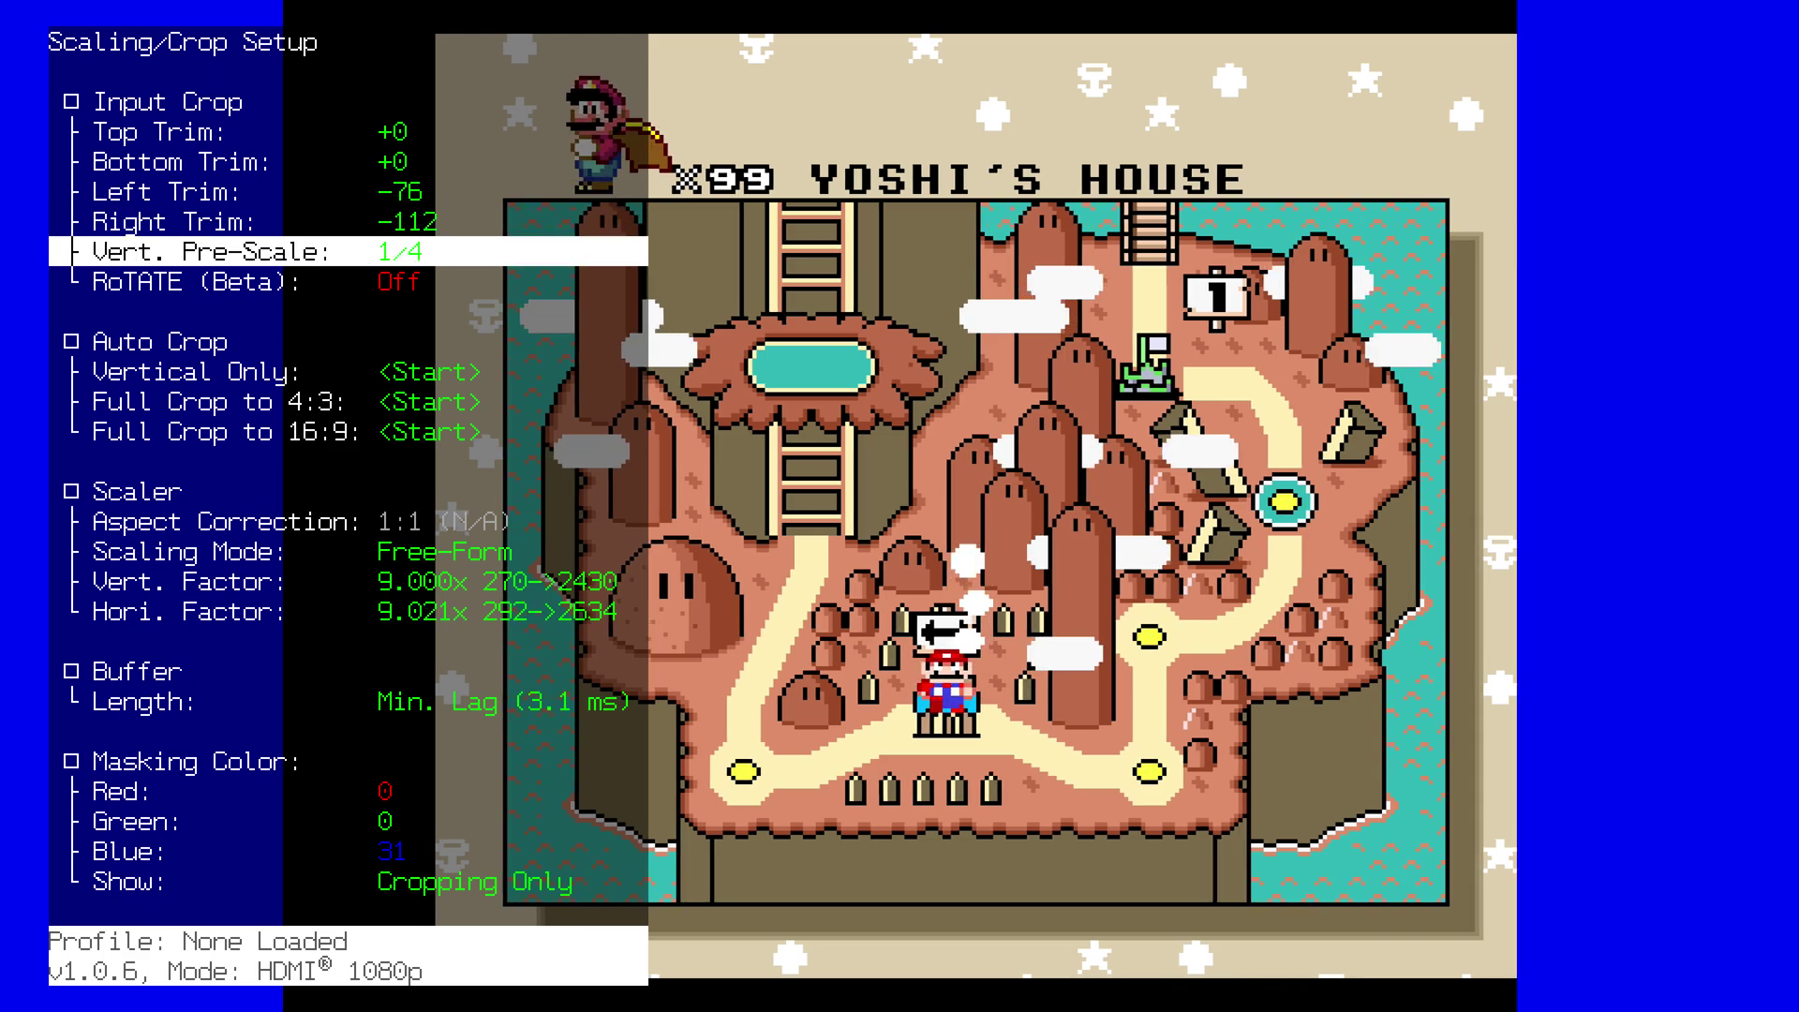
key(Up)
key(Up)
key(Left)
key(Left)
key(Left)
key(Left)
key(Left)
key(Left)
key(Left)
key(Left)
key(Left)
key(Left)
key(Left)
key(Left)
key(Left)
key(Left)
key(Left)
key(Left)
key(Left)
key(Left)
key(Left)
key(Left)
key(Left)
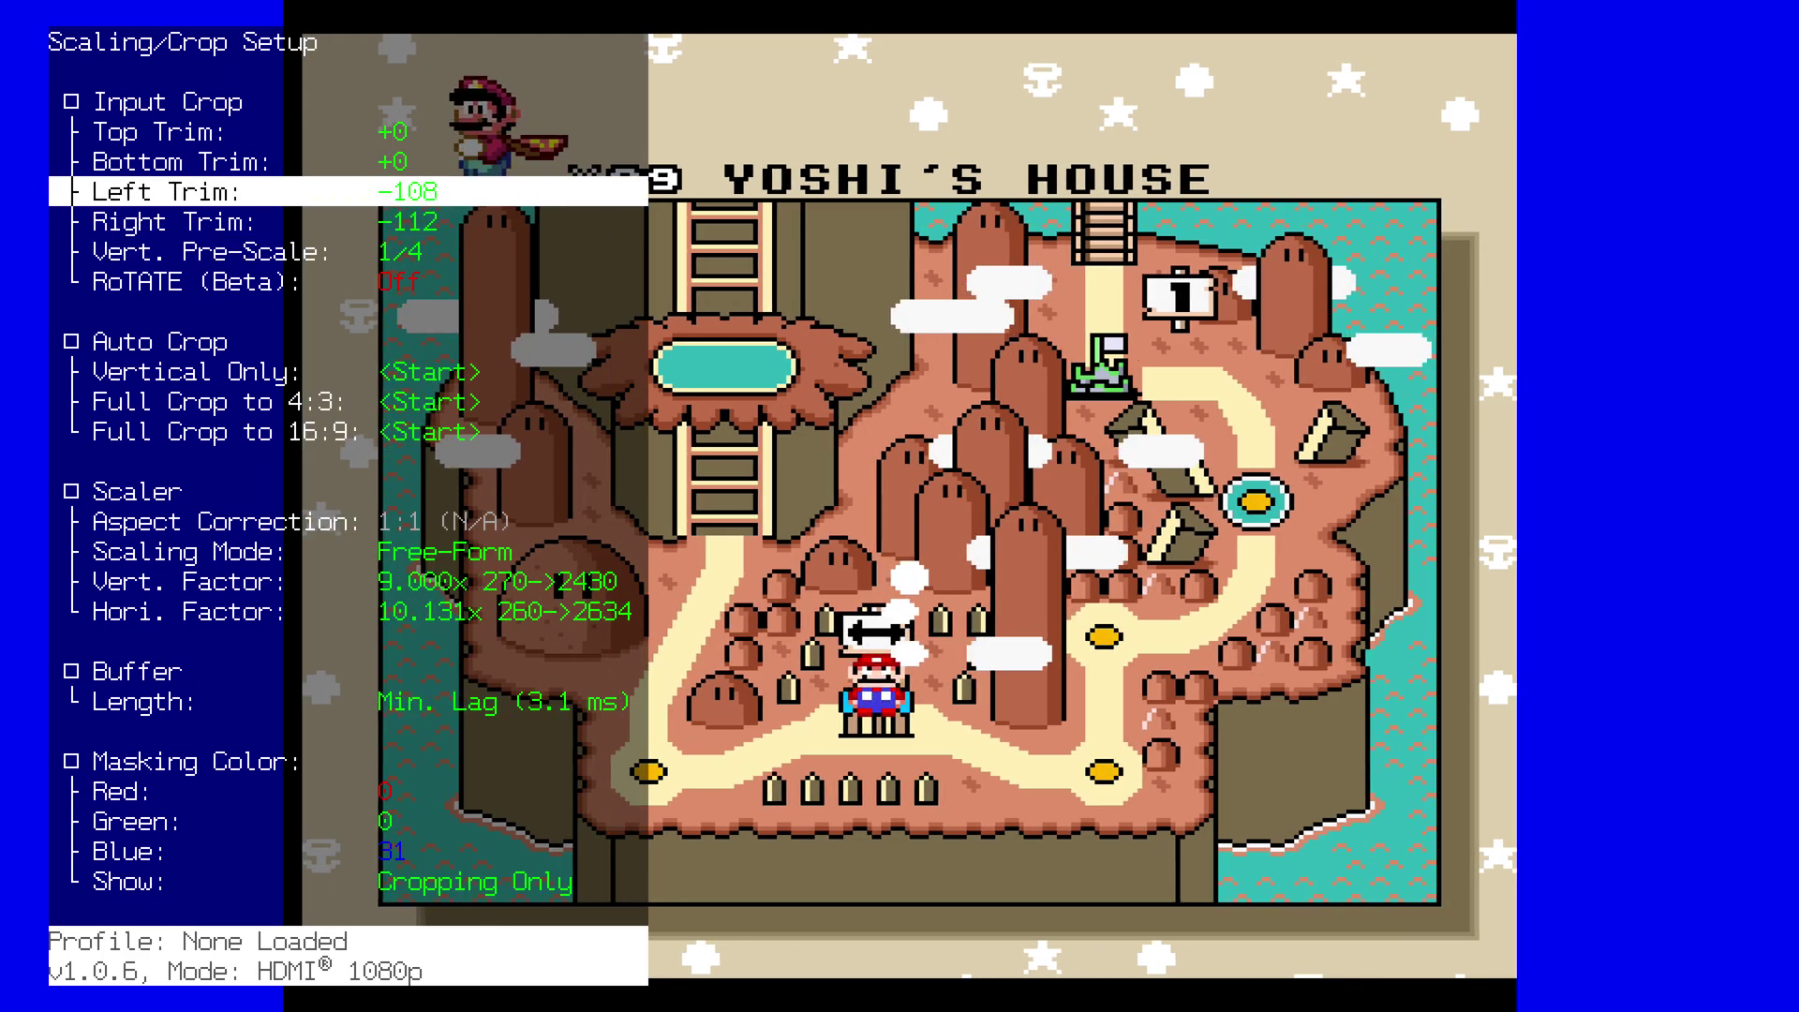
key(Left)
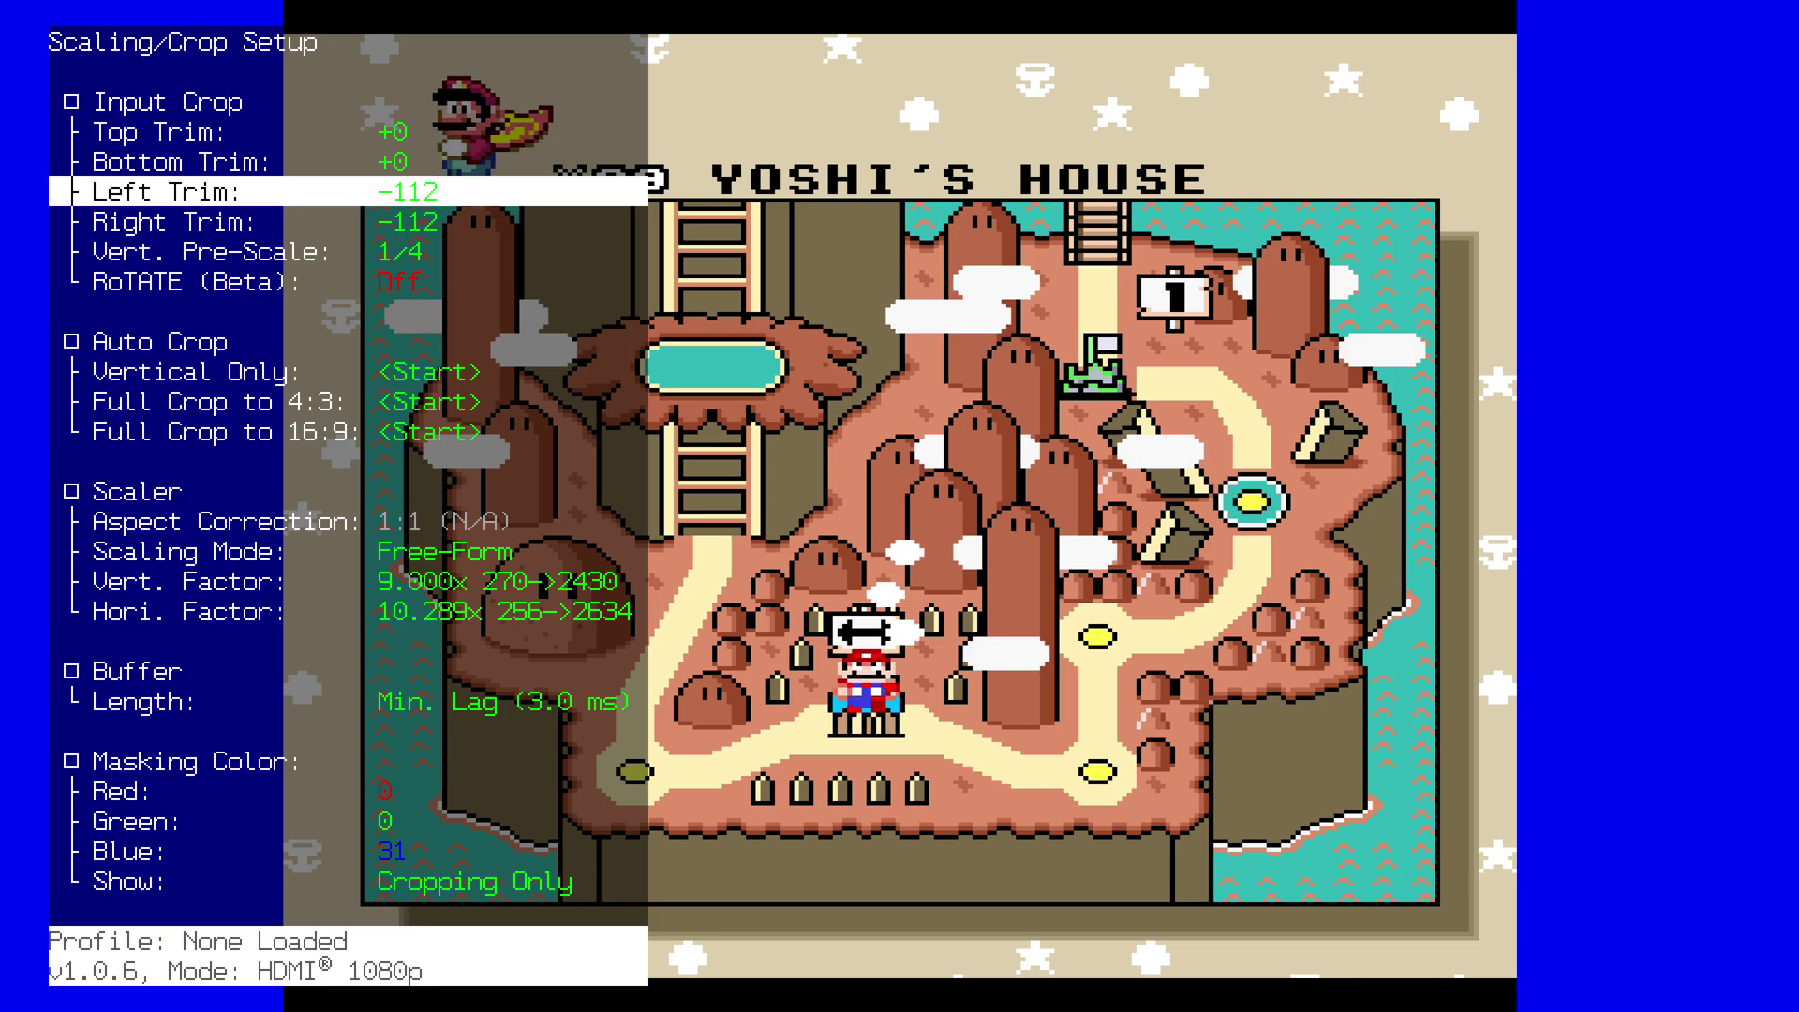
key(Escape)
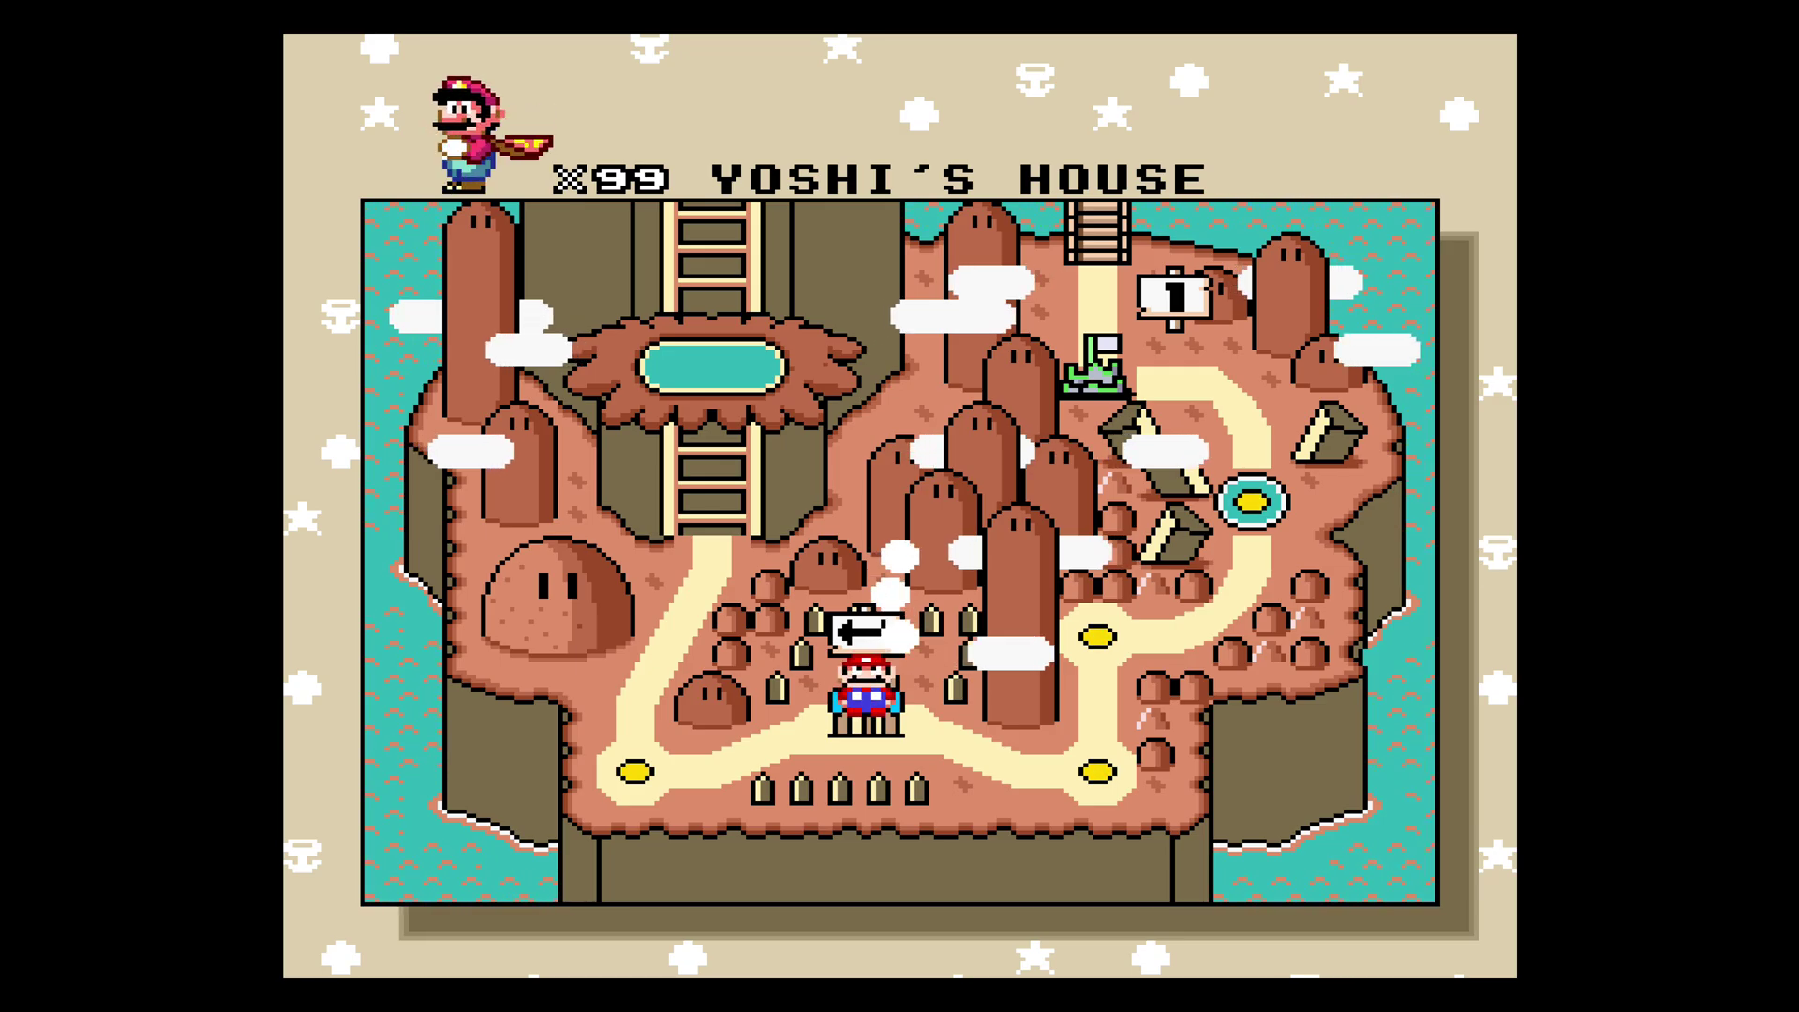
Step: Leave Super Mario World for the Super Nintendo game selection
key(Escape)
key(Down)
key(Up)
key(Up)
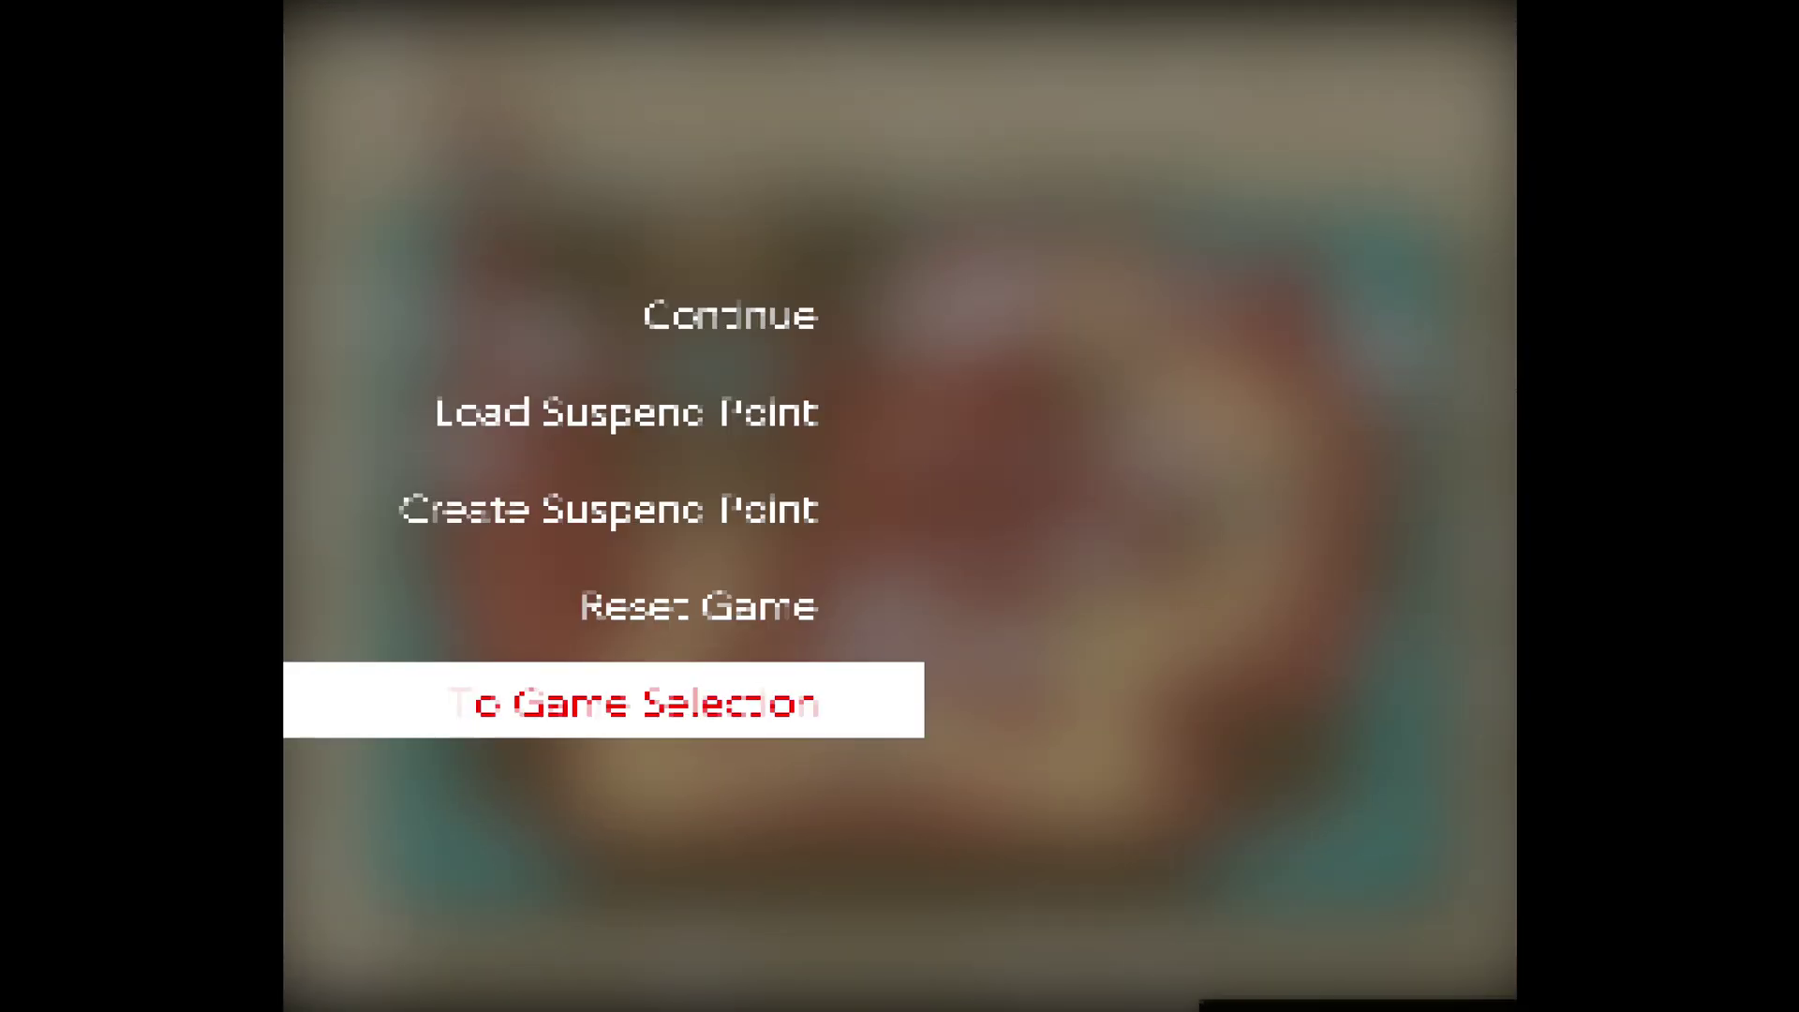
key(Return)
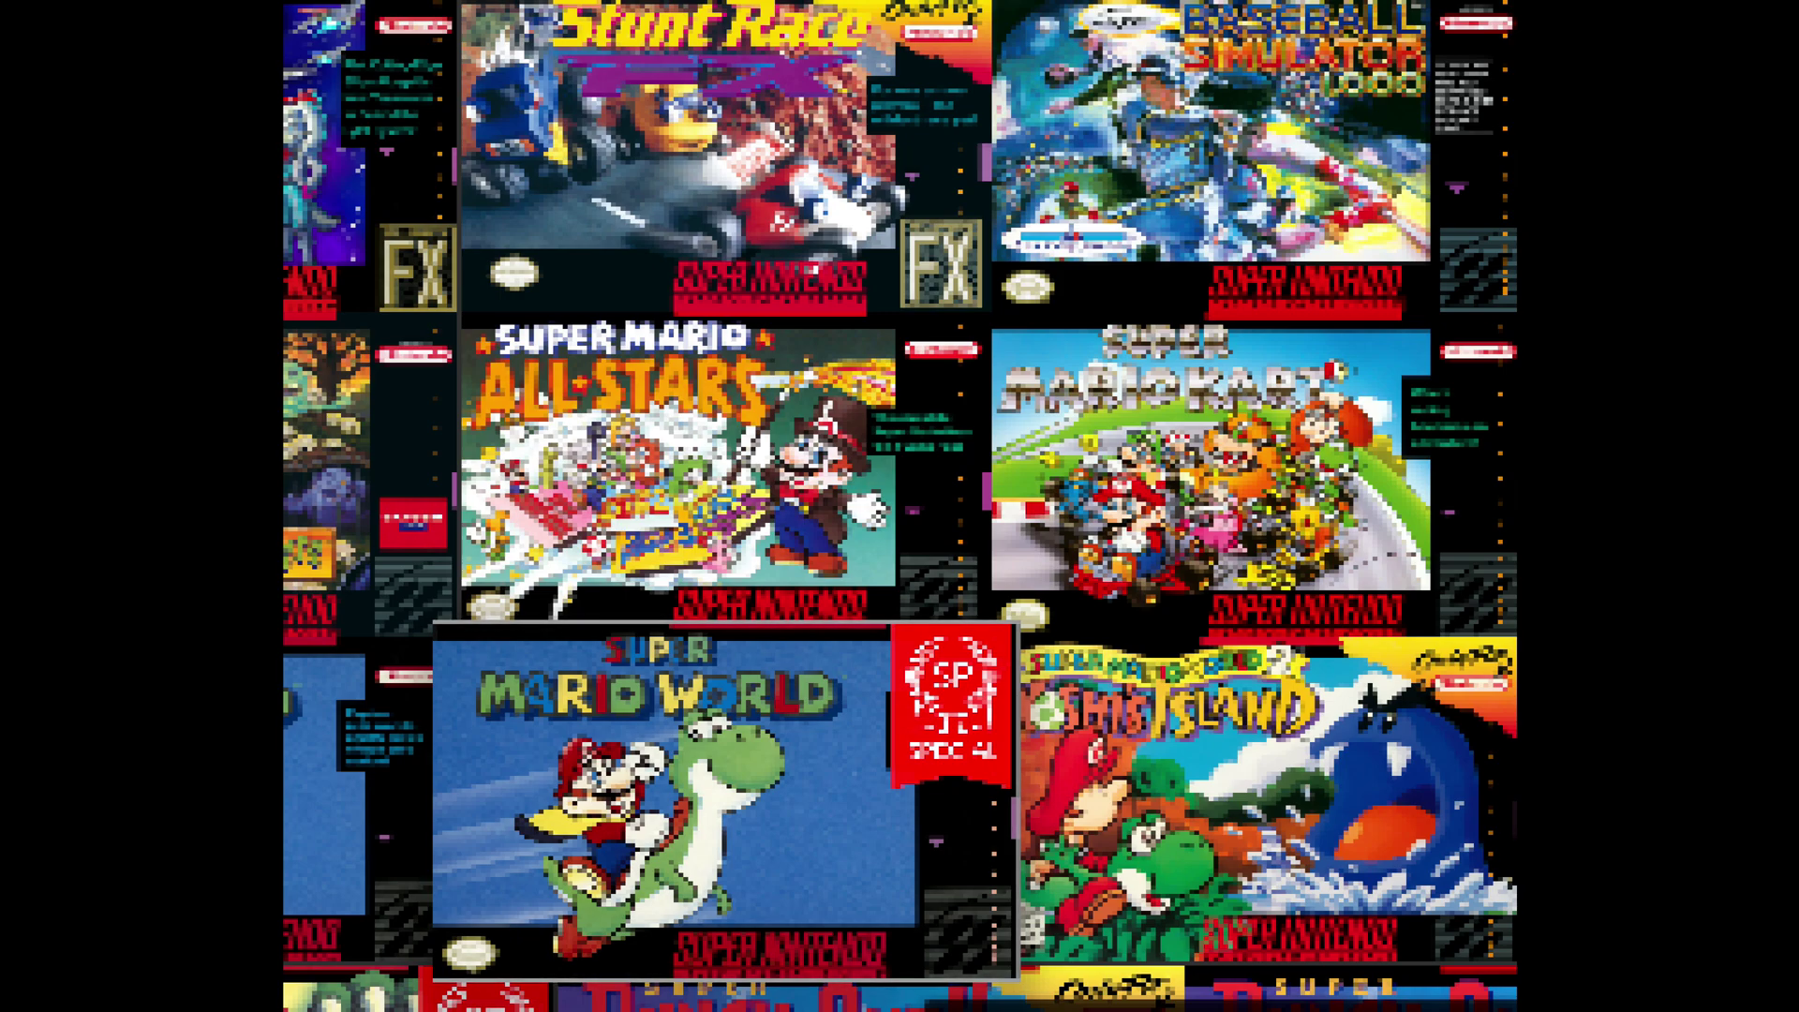
Step: Load RetroTINK-4K's default profile and confirm with OK
key(Escape)
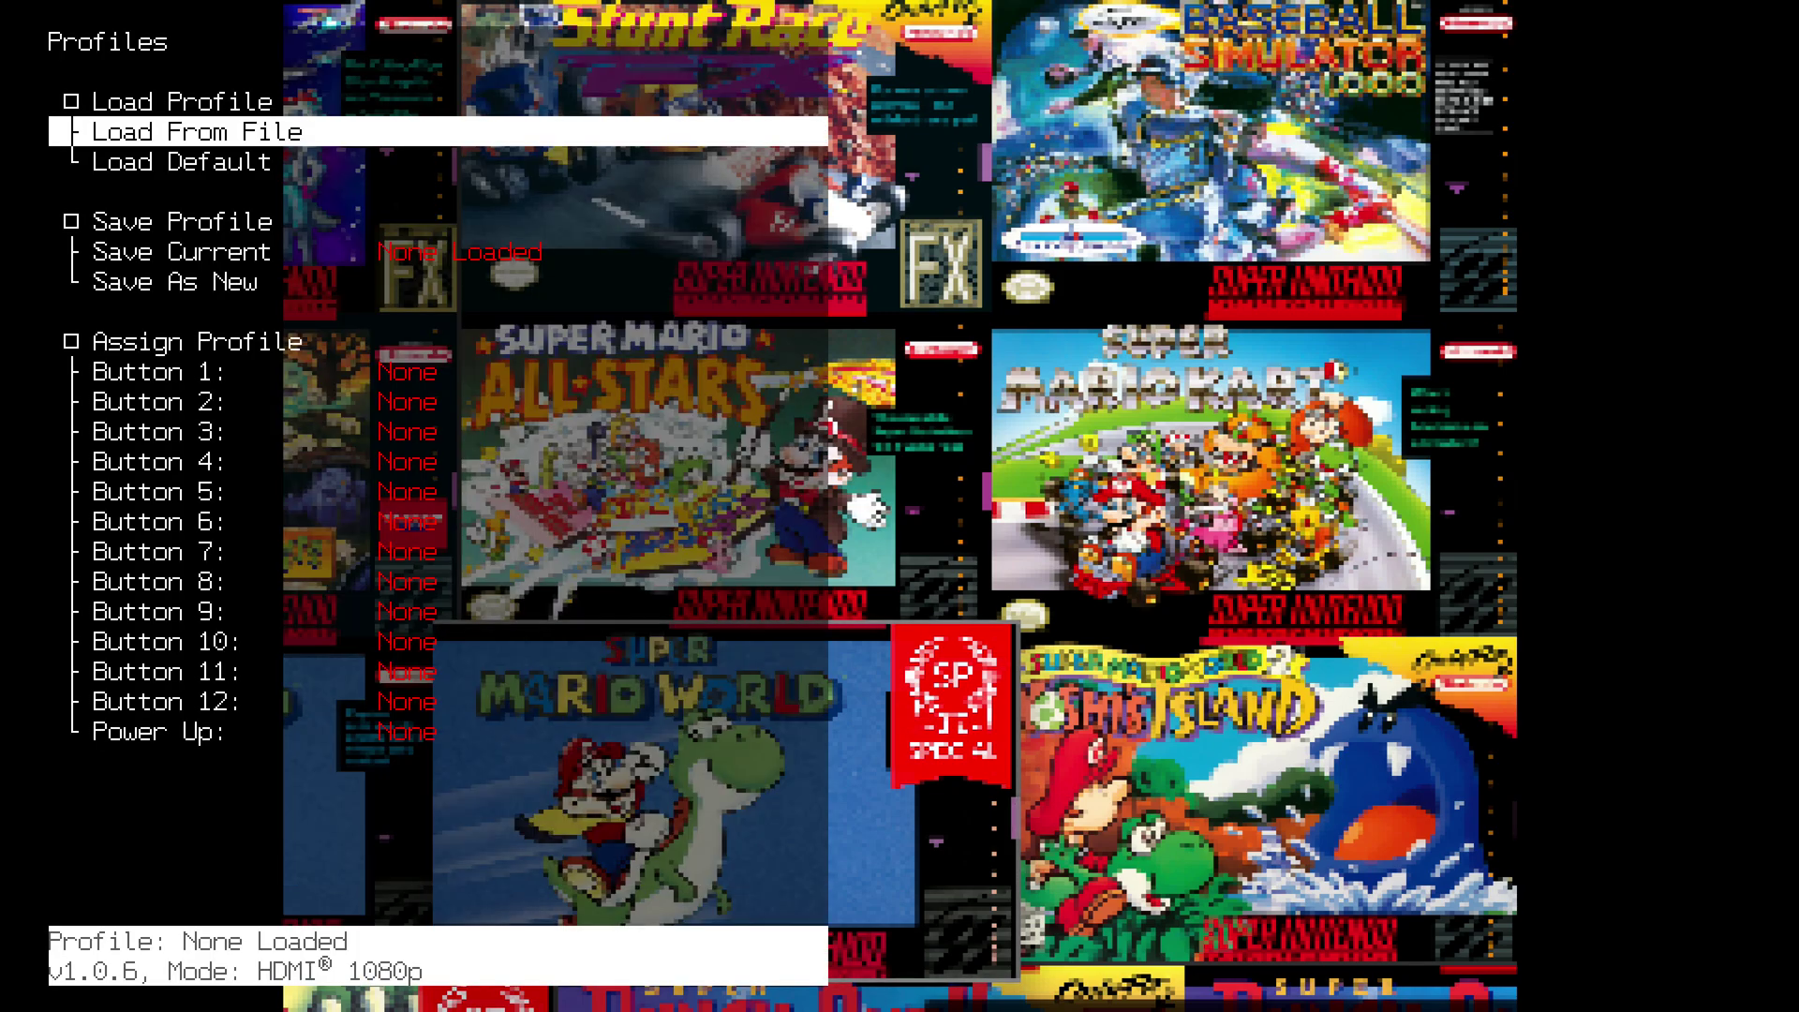
key(Down)
key(Return)
key(Right)
key(Return)
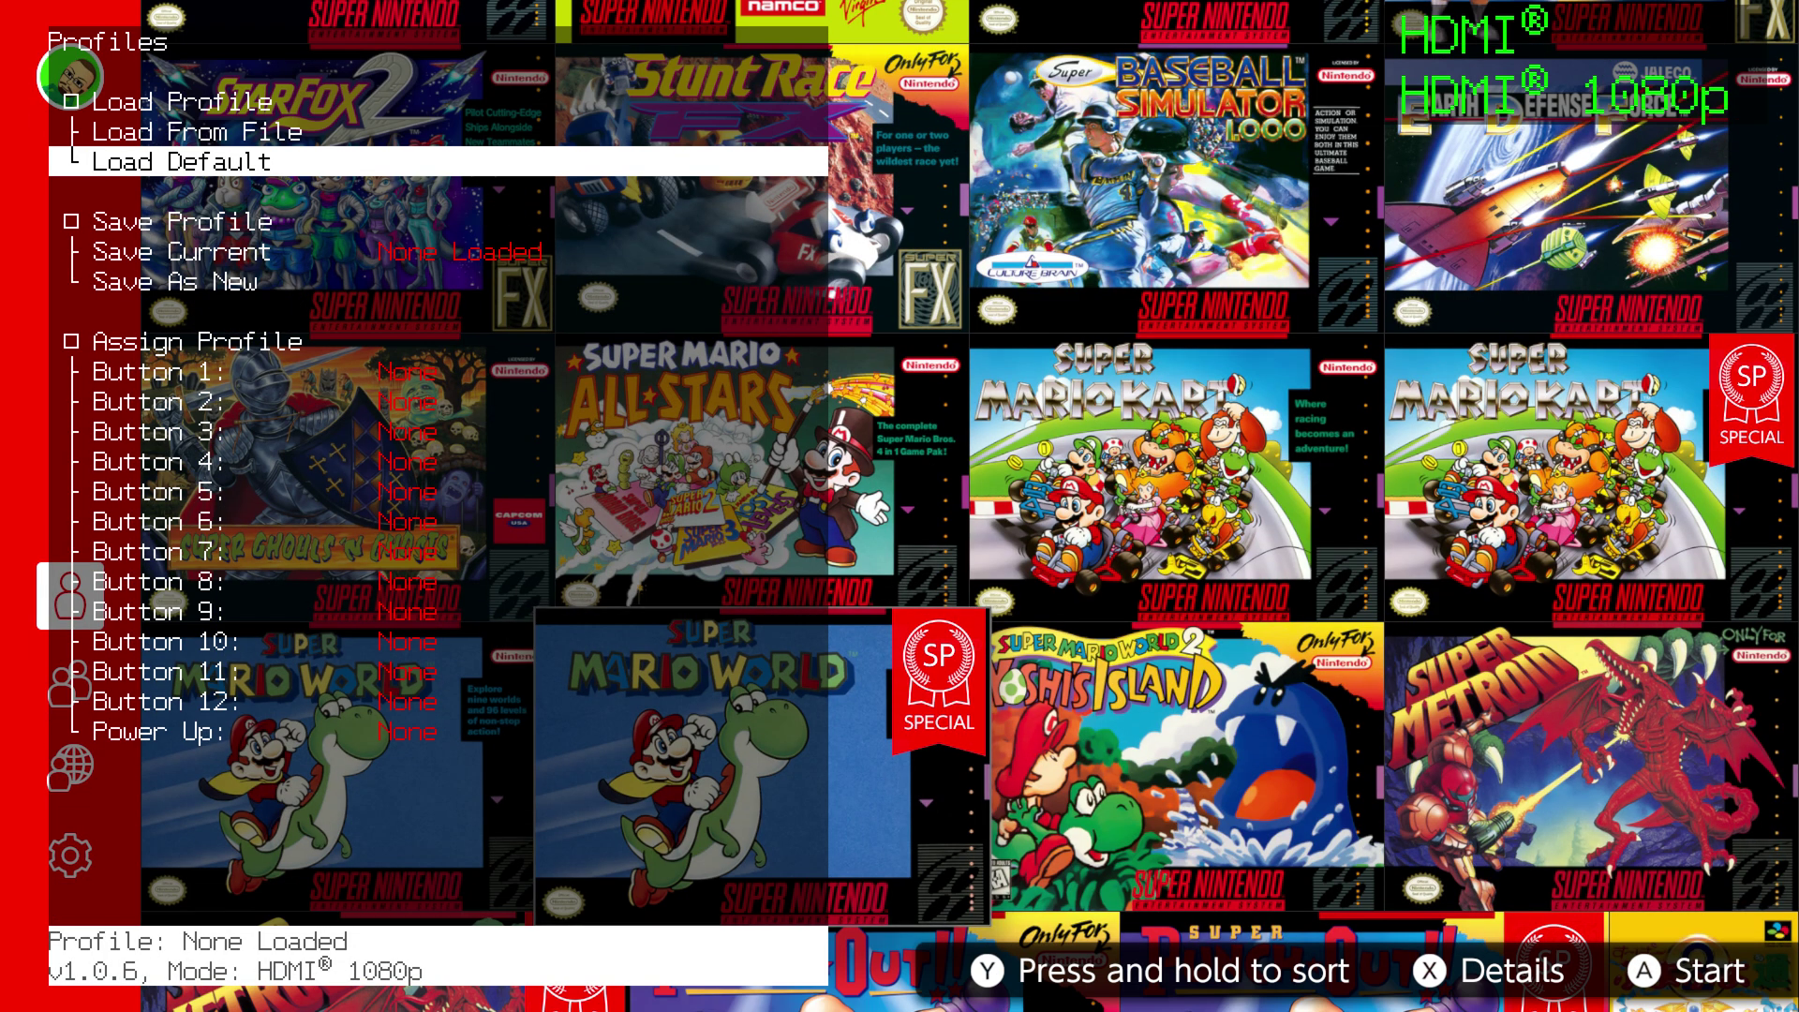
Step: Close the Super Nintendo software and launch the SEGA Genesis collection with the user profile
key(Home)
key(Right)
key(Return)
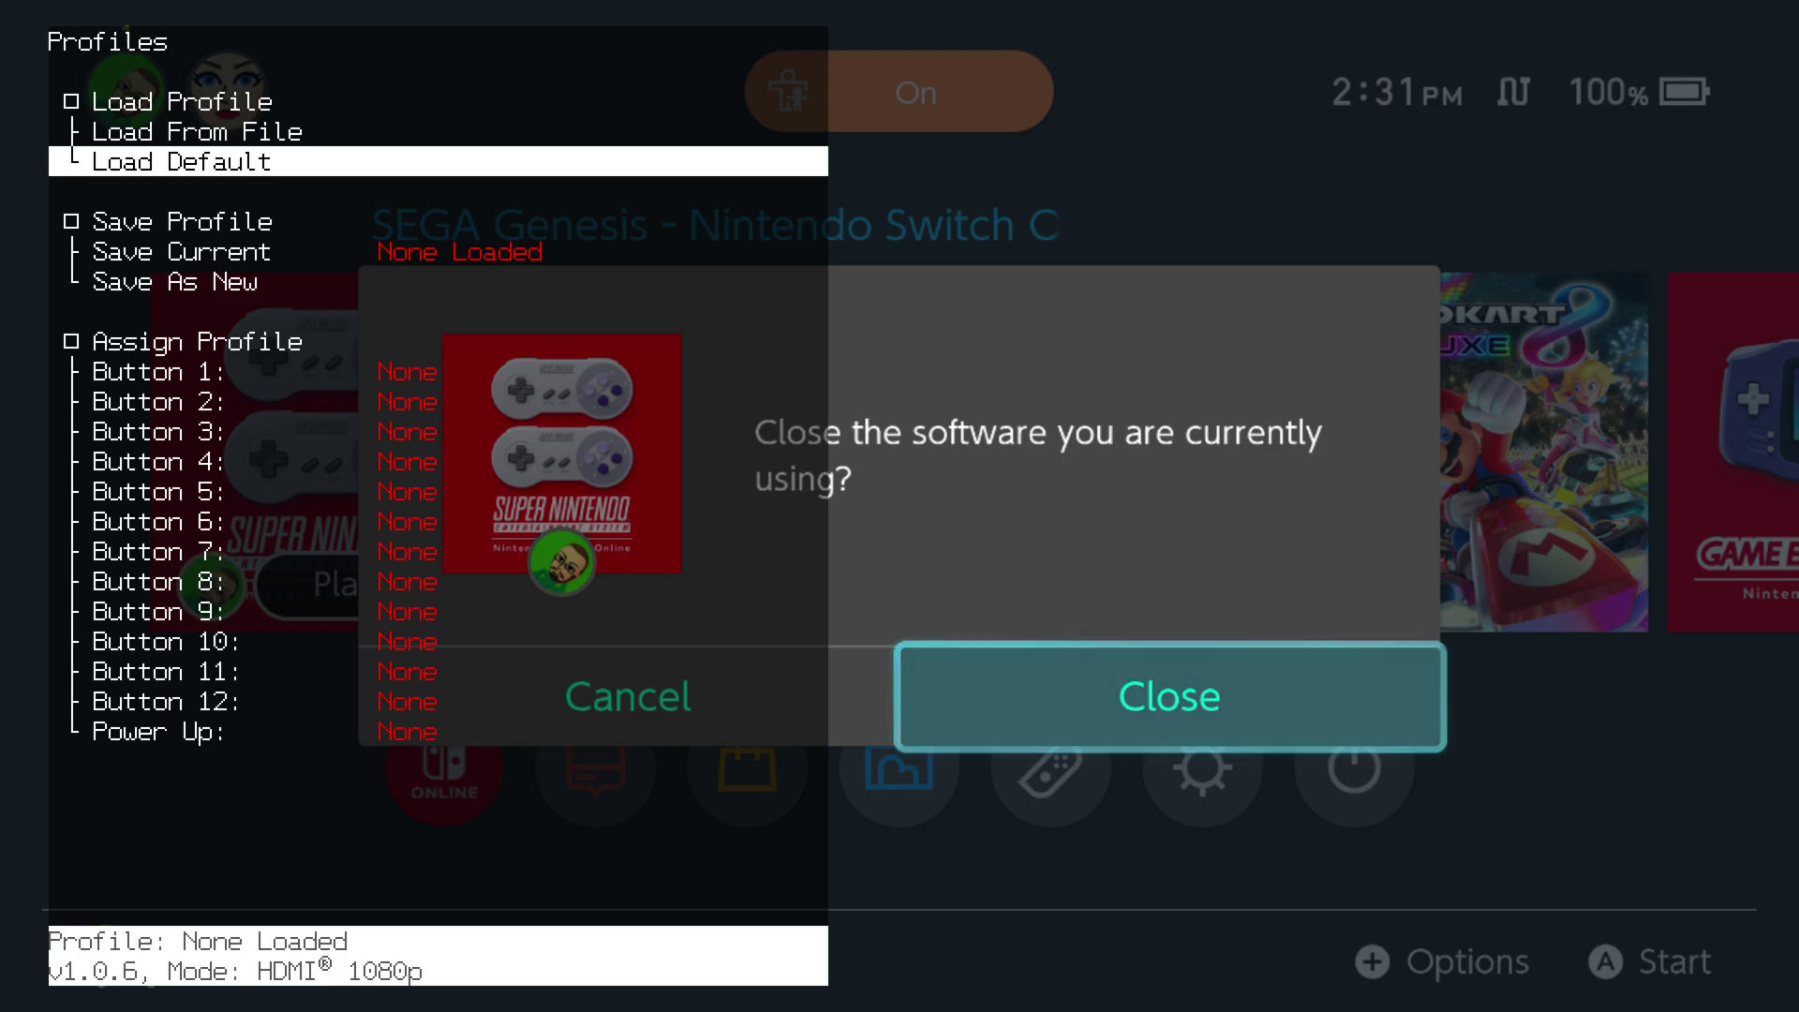
key(Return)
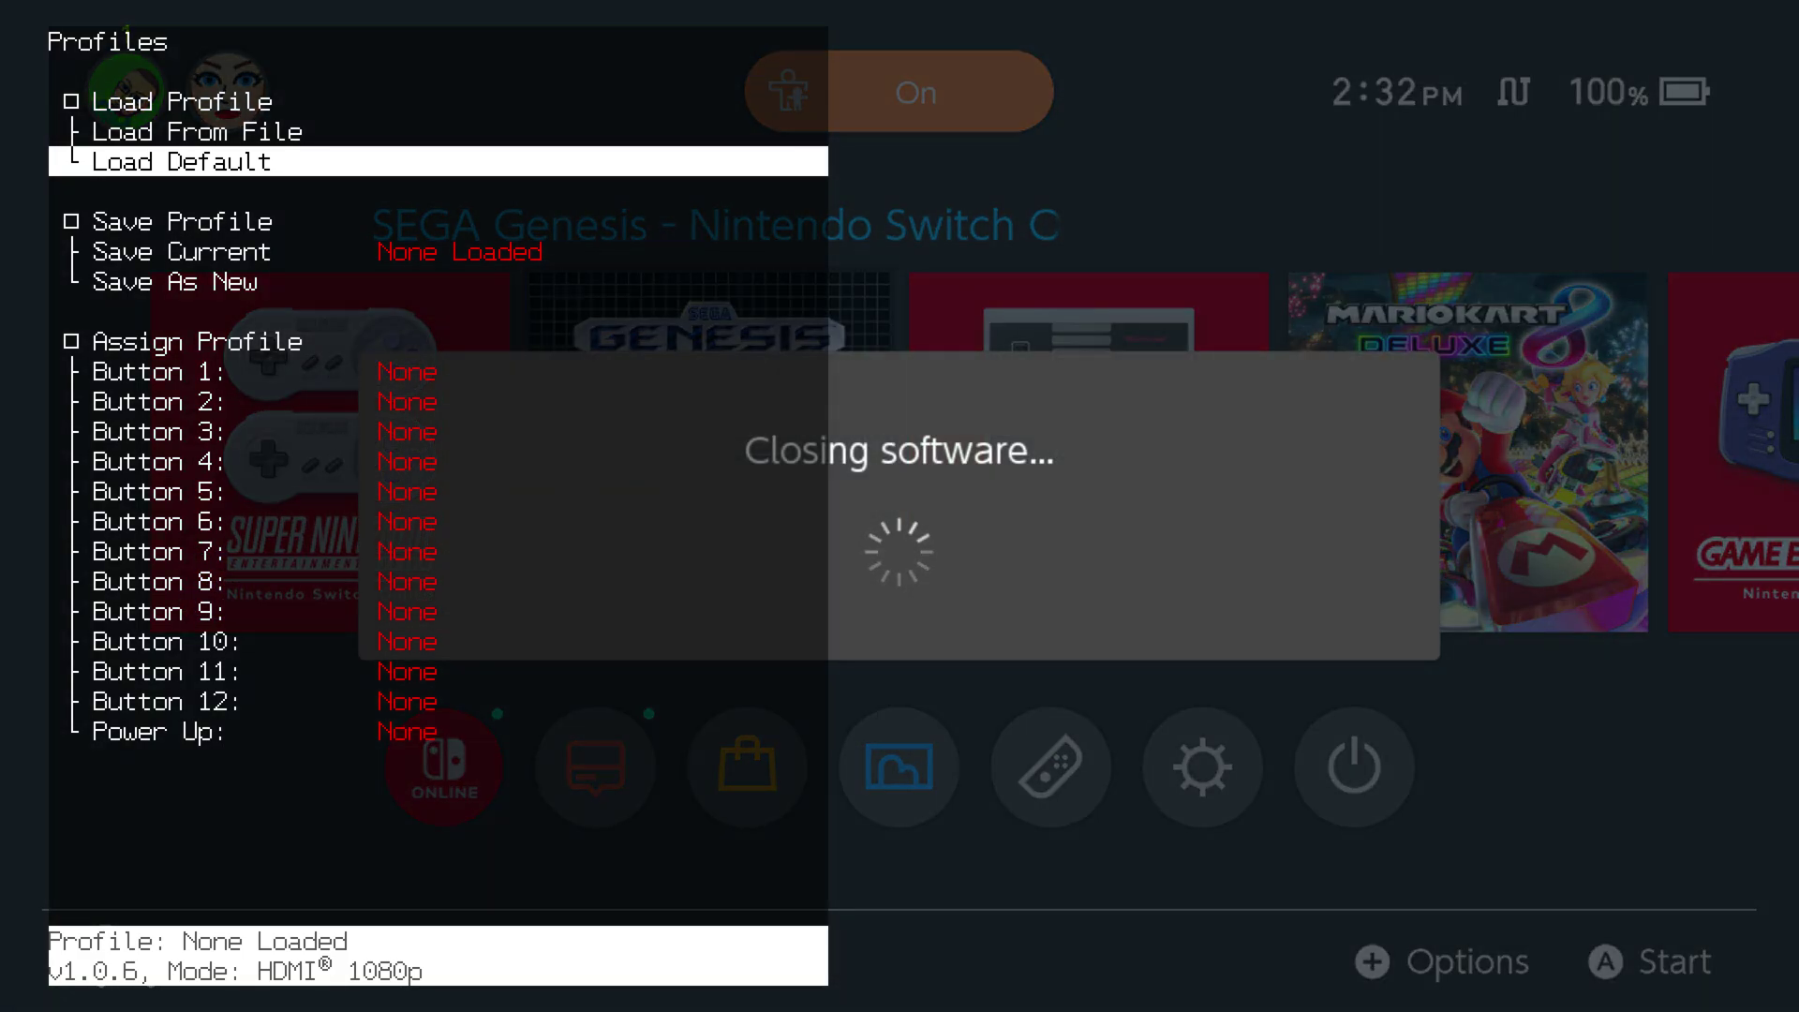
key(Return)
key(Escape)
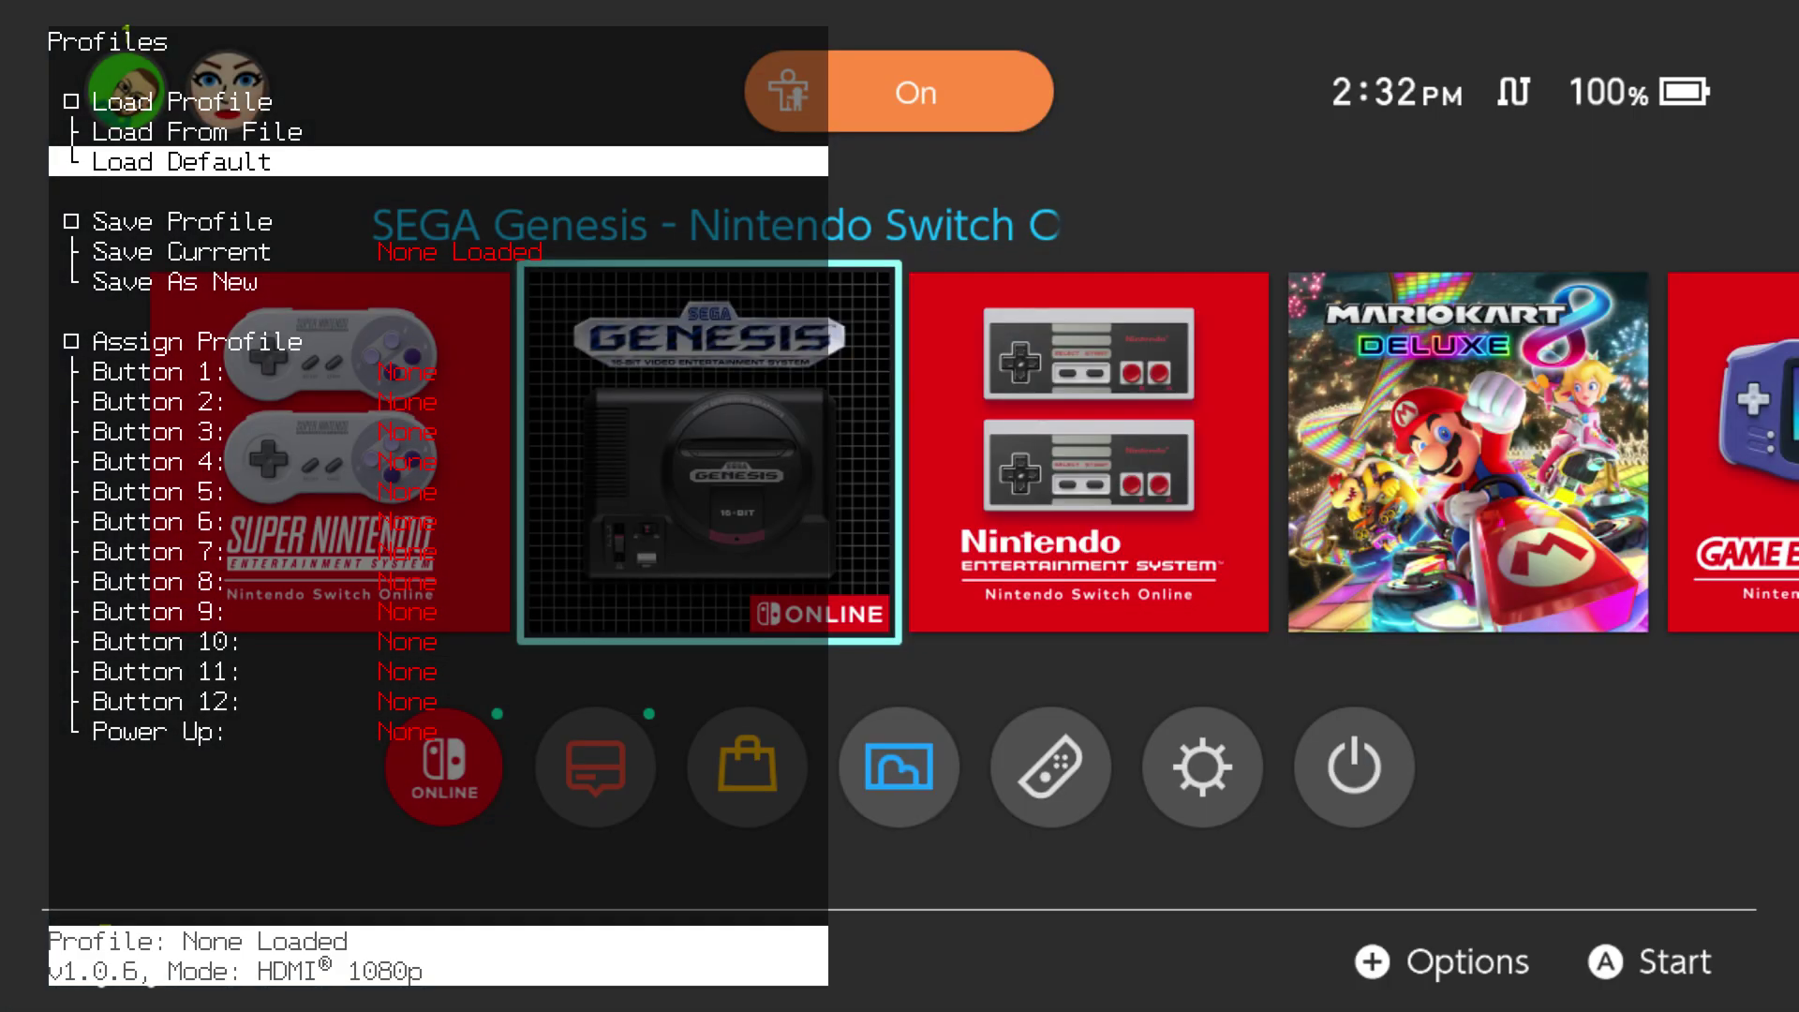
key(Return)
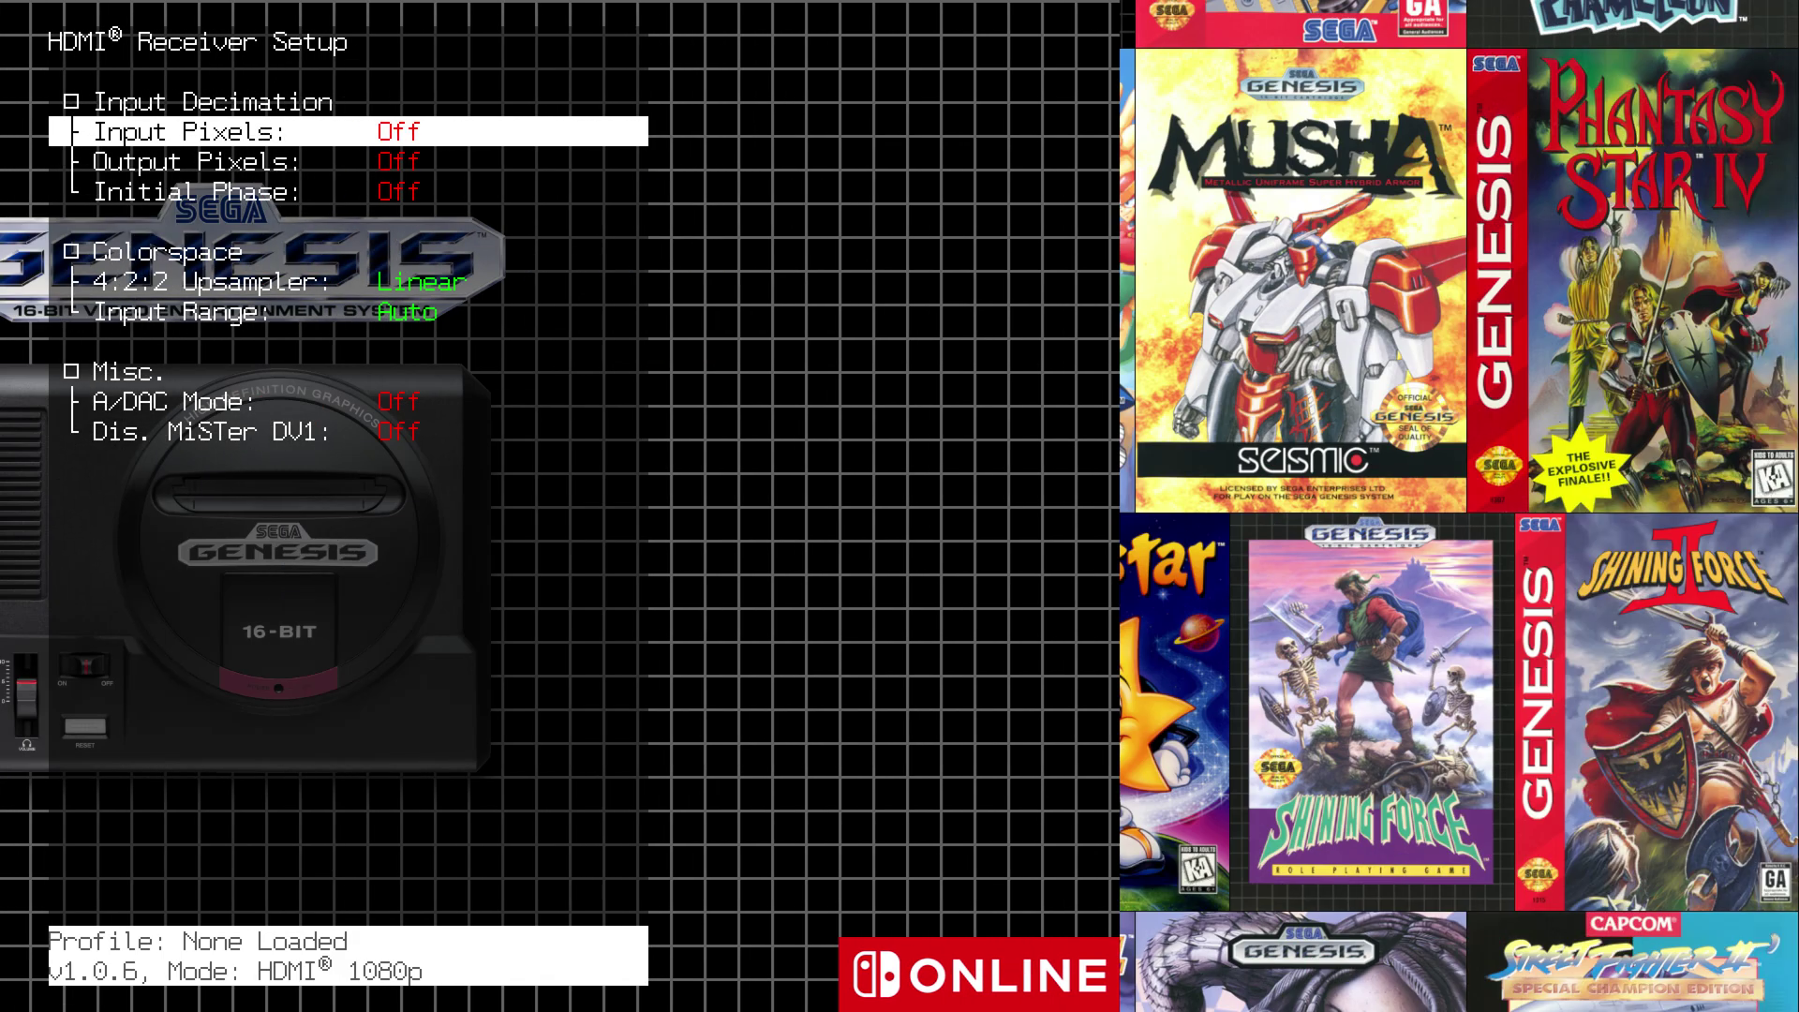
Step: Visit the Genesis app's player menu and settings, then return to the games
key(Left)
key(Down)
key(Down)
key(Down)
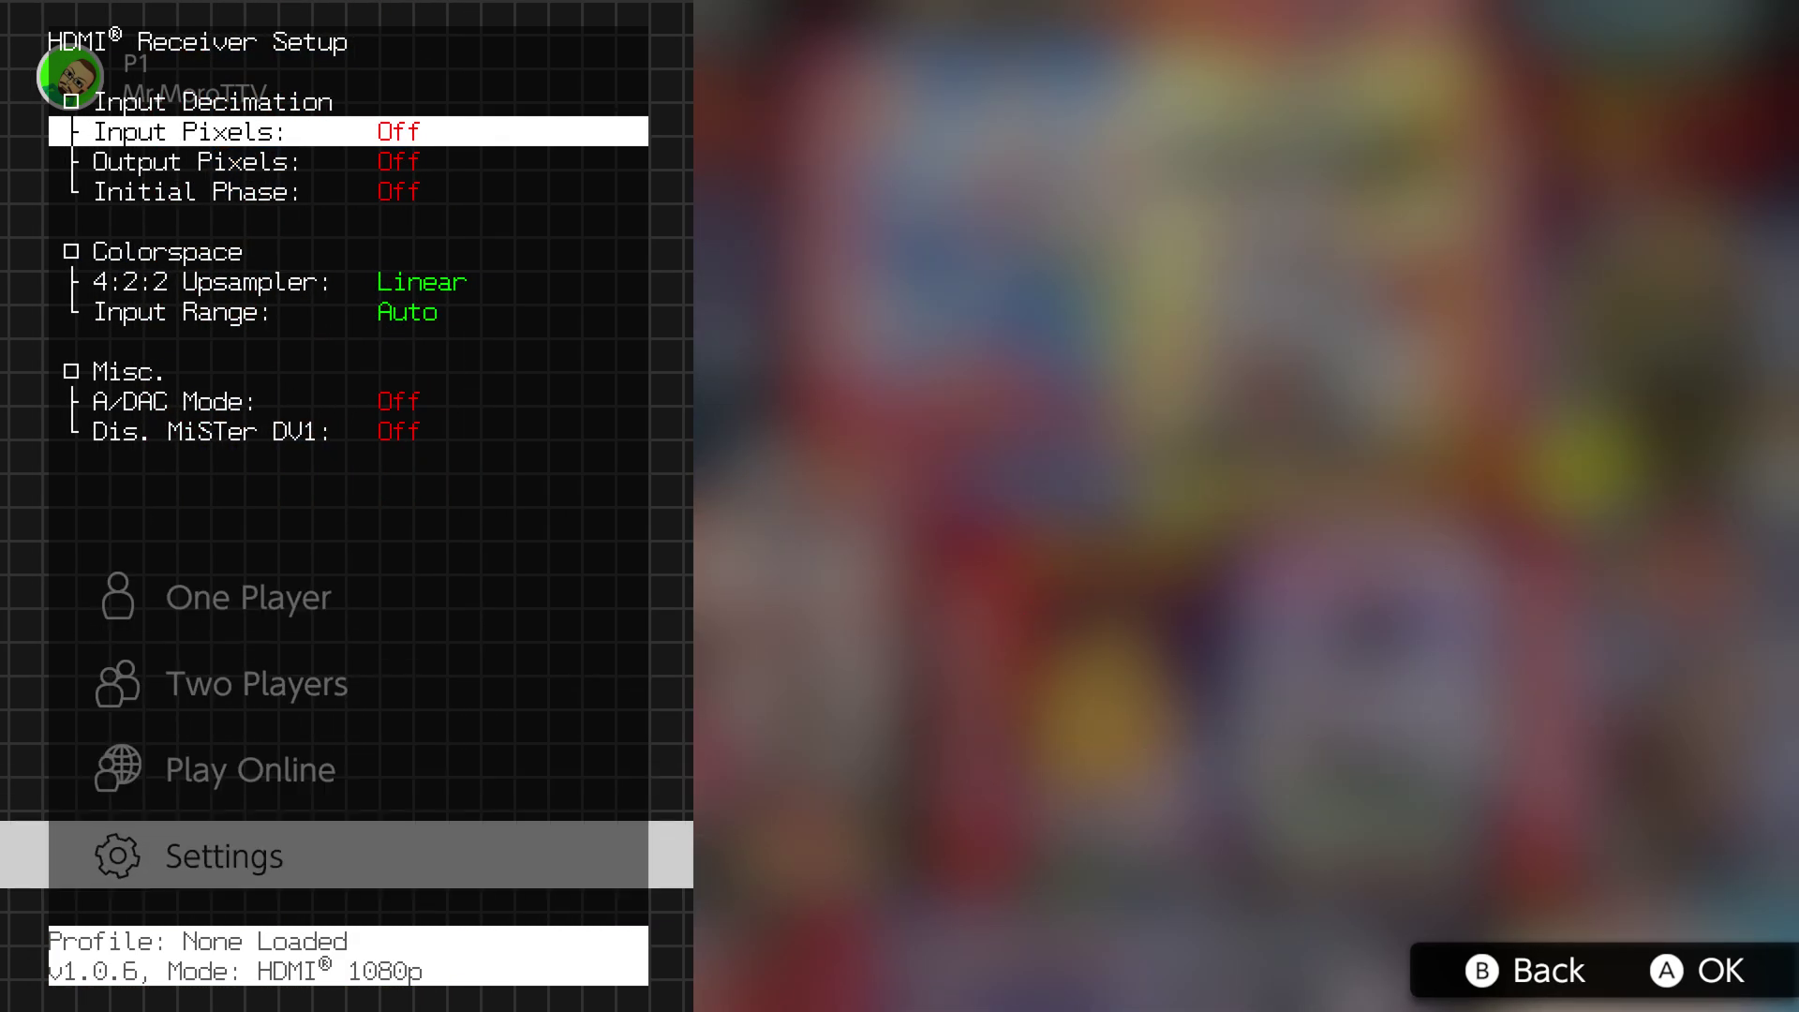
key(Escape)
key(Escape)
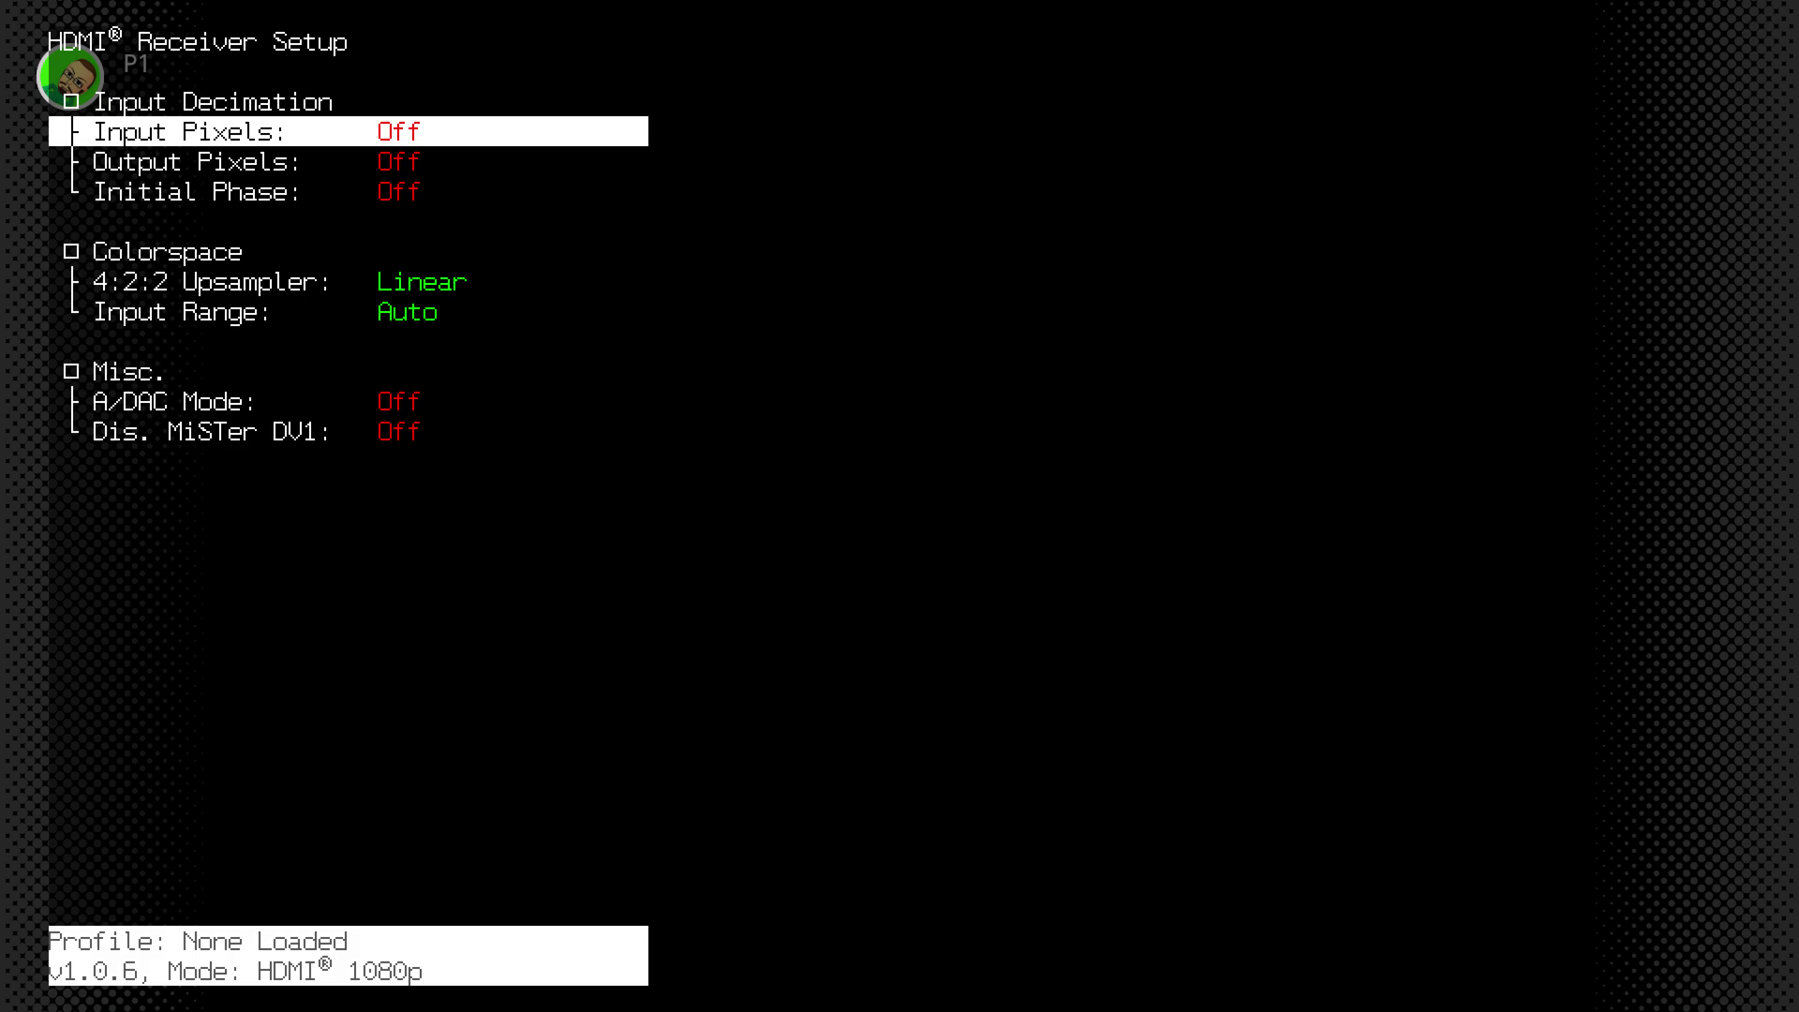
Step: Set Input Decimation to 4 input pixels per output, giving 480-pixel output
key(Right)
key(Right)
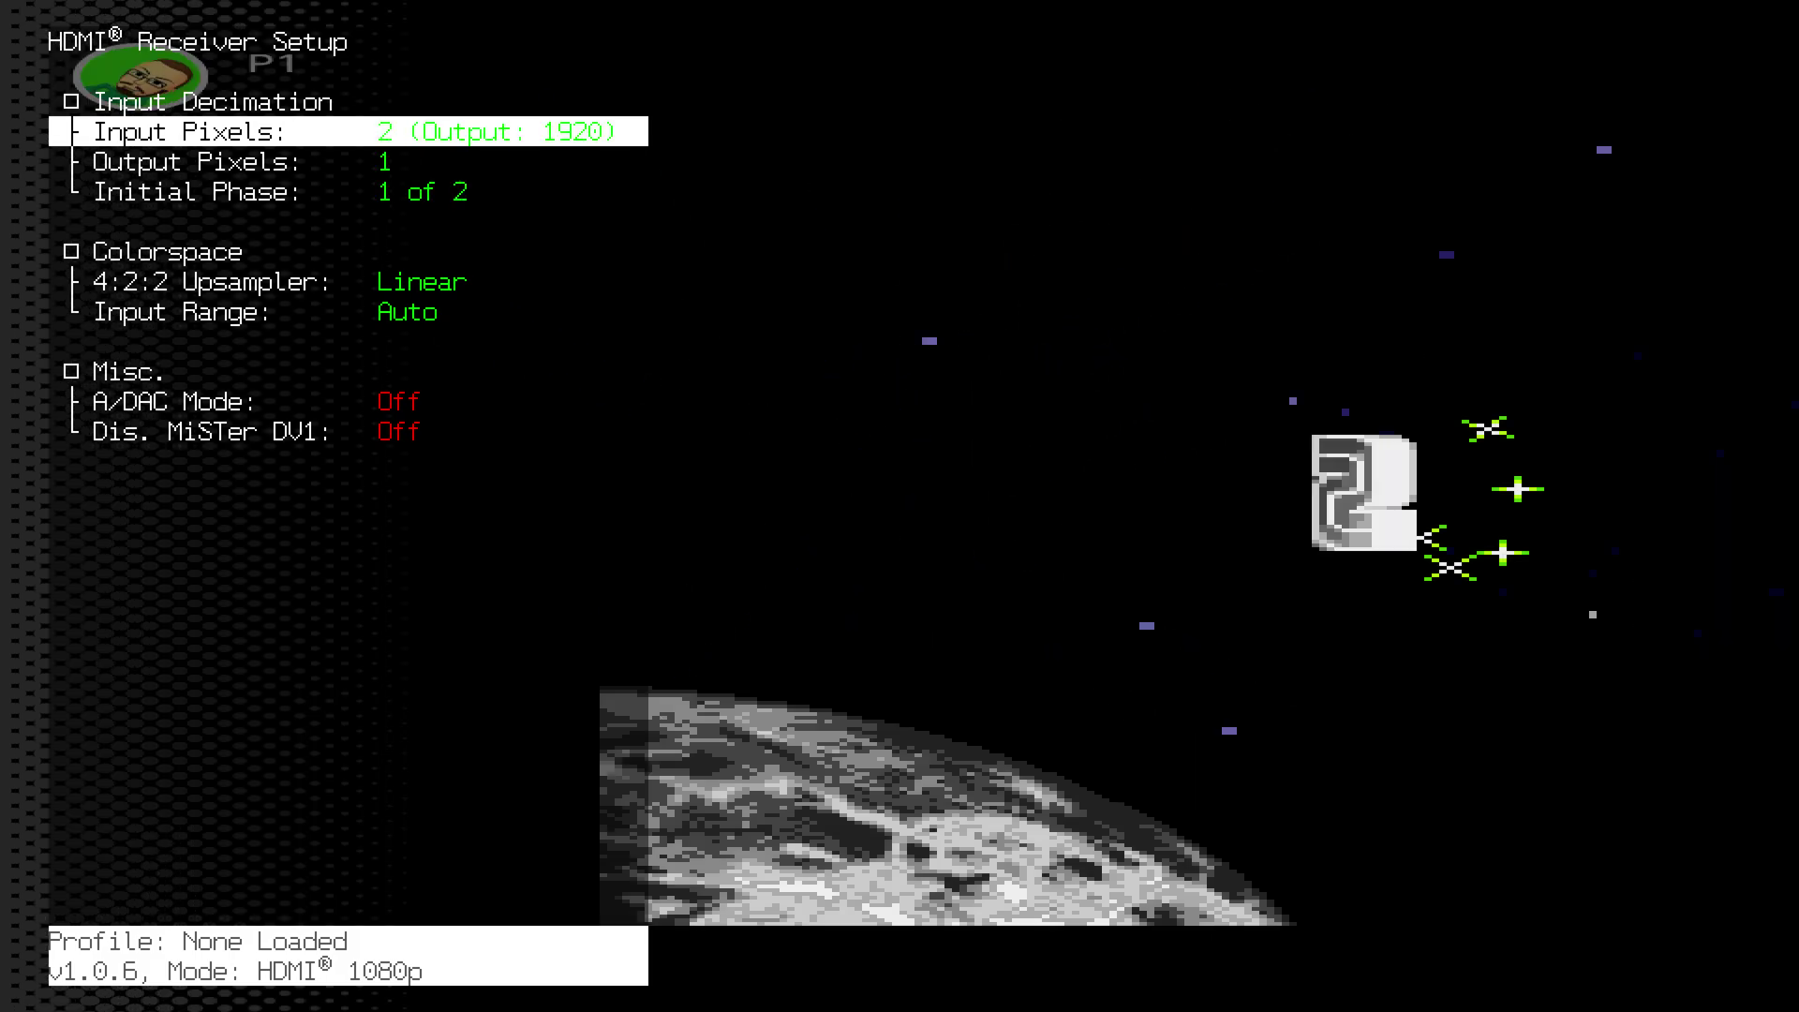
key(Right)
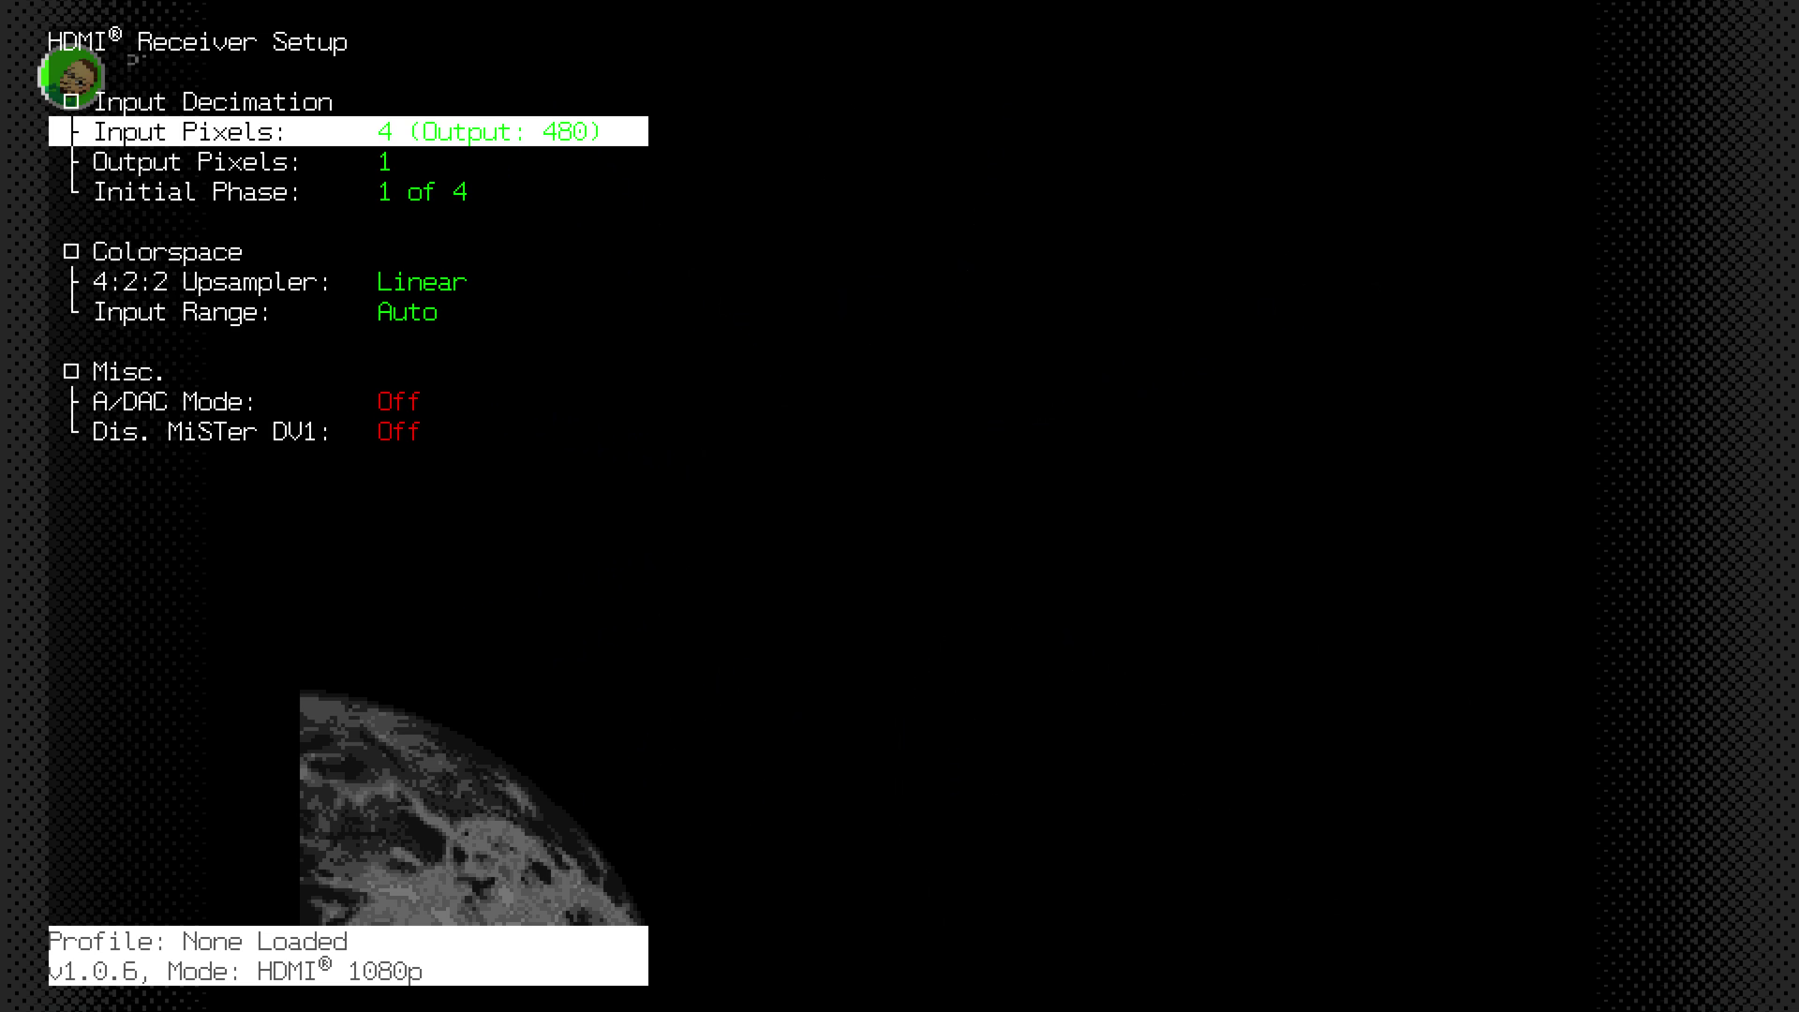
key(Page_Down)
Step: Set Vert. Pre-Scale to 1/4 and start Ristar from its title screen
key(Down)
key(Down)
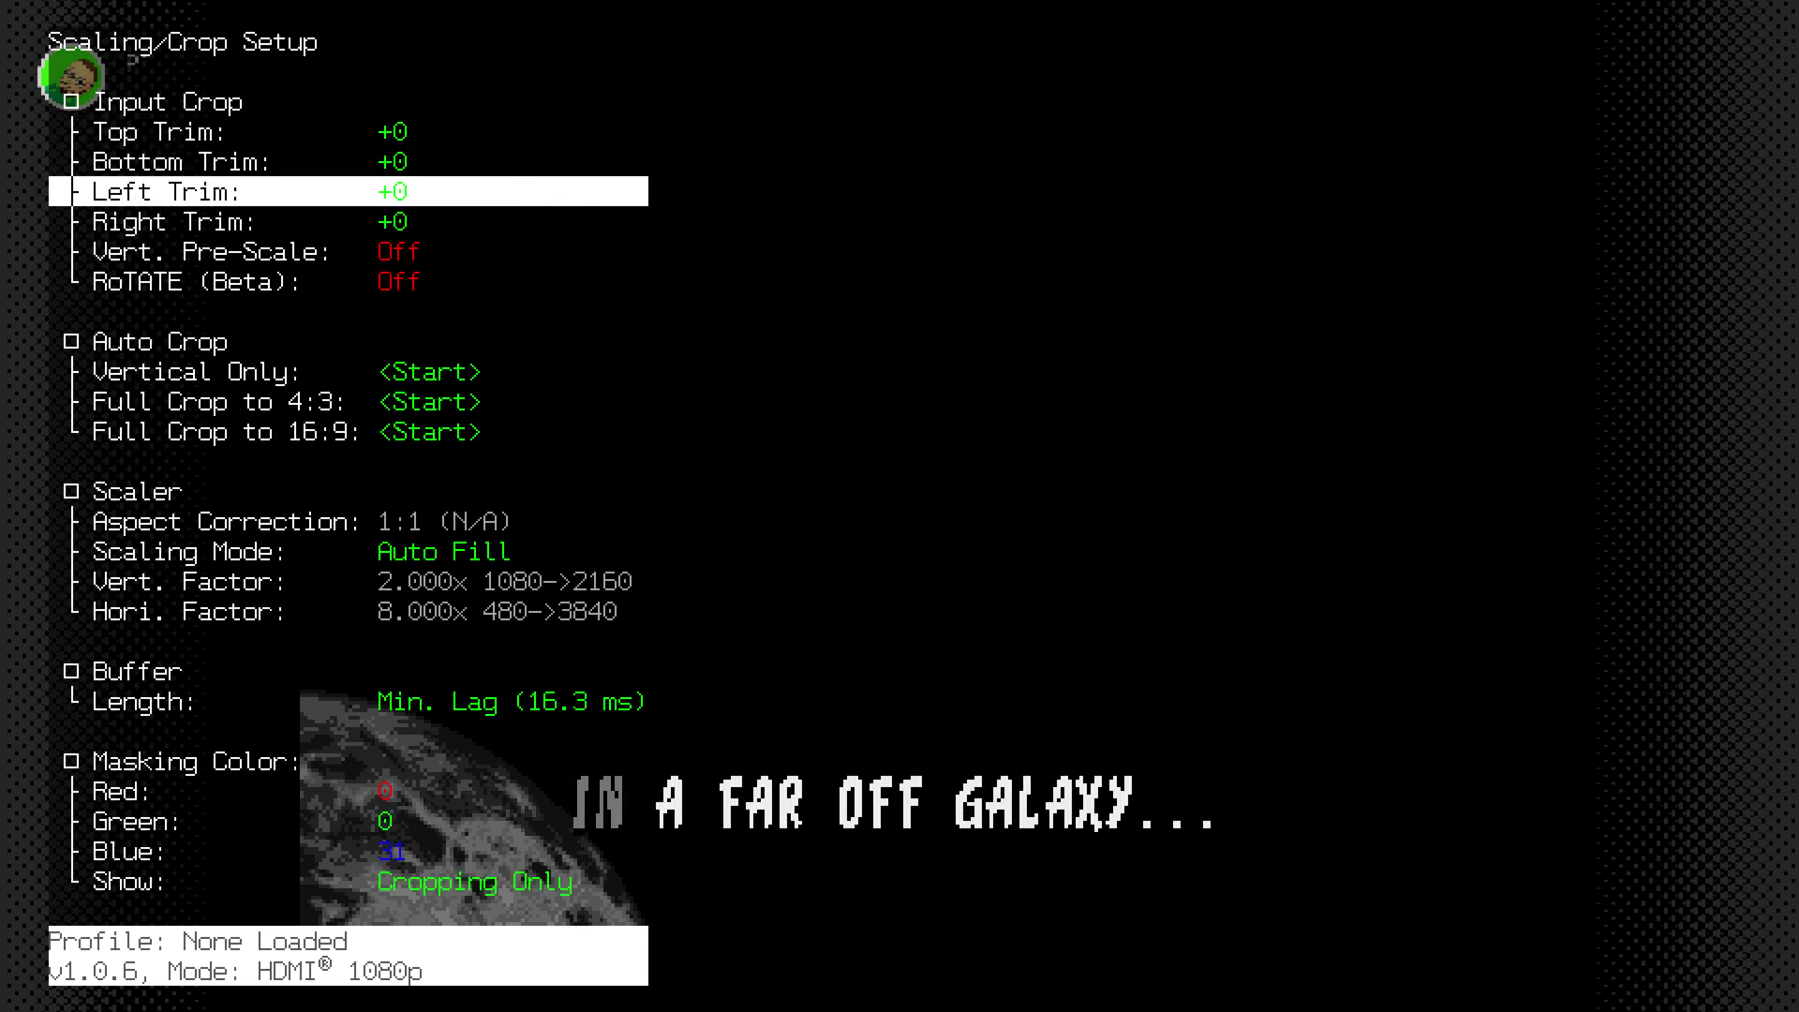
key(Down)
key(Down)
key(Home)
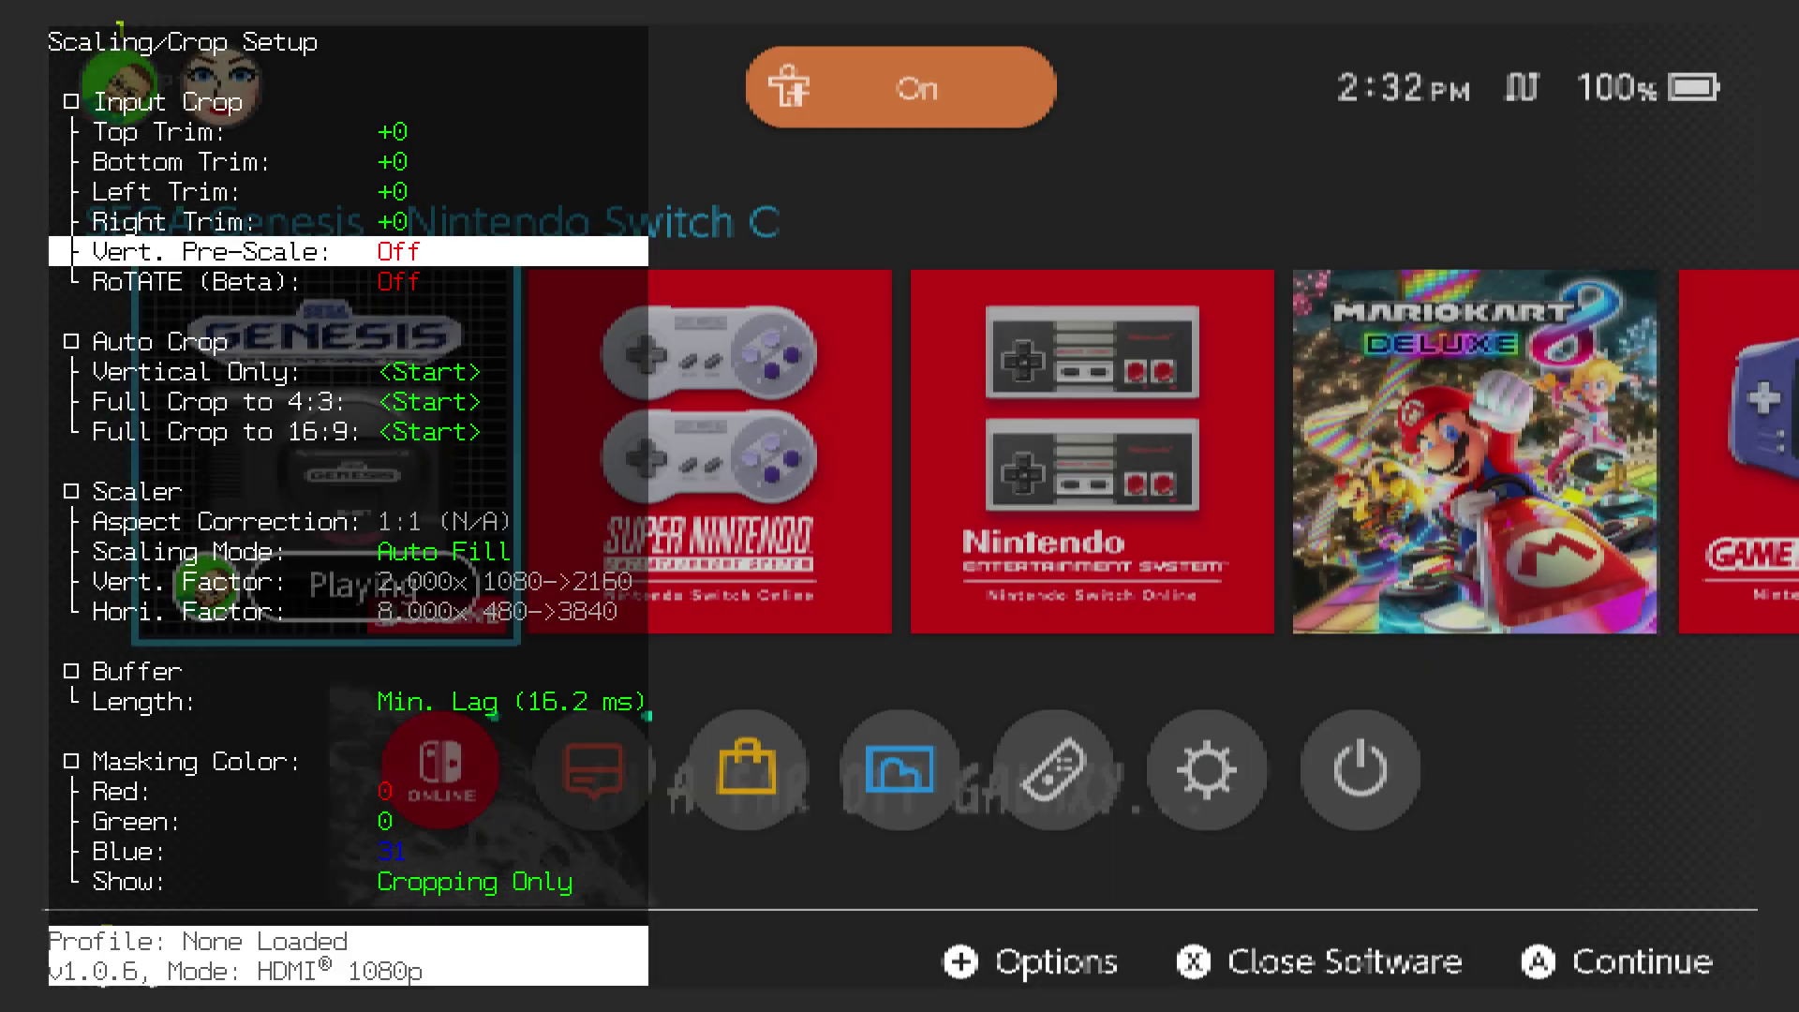
key(Home)
key(Right)
key(Right)
key(Right)
key(Left)
key(Left)
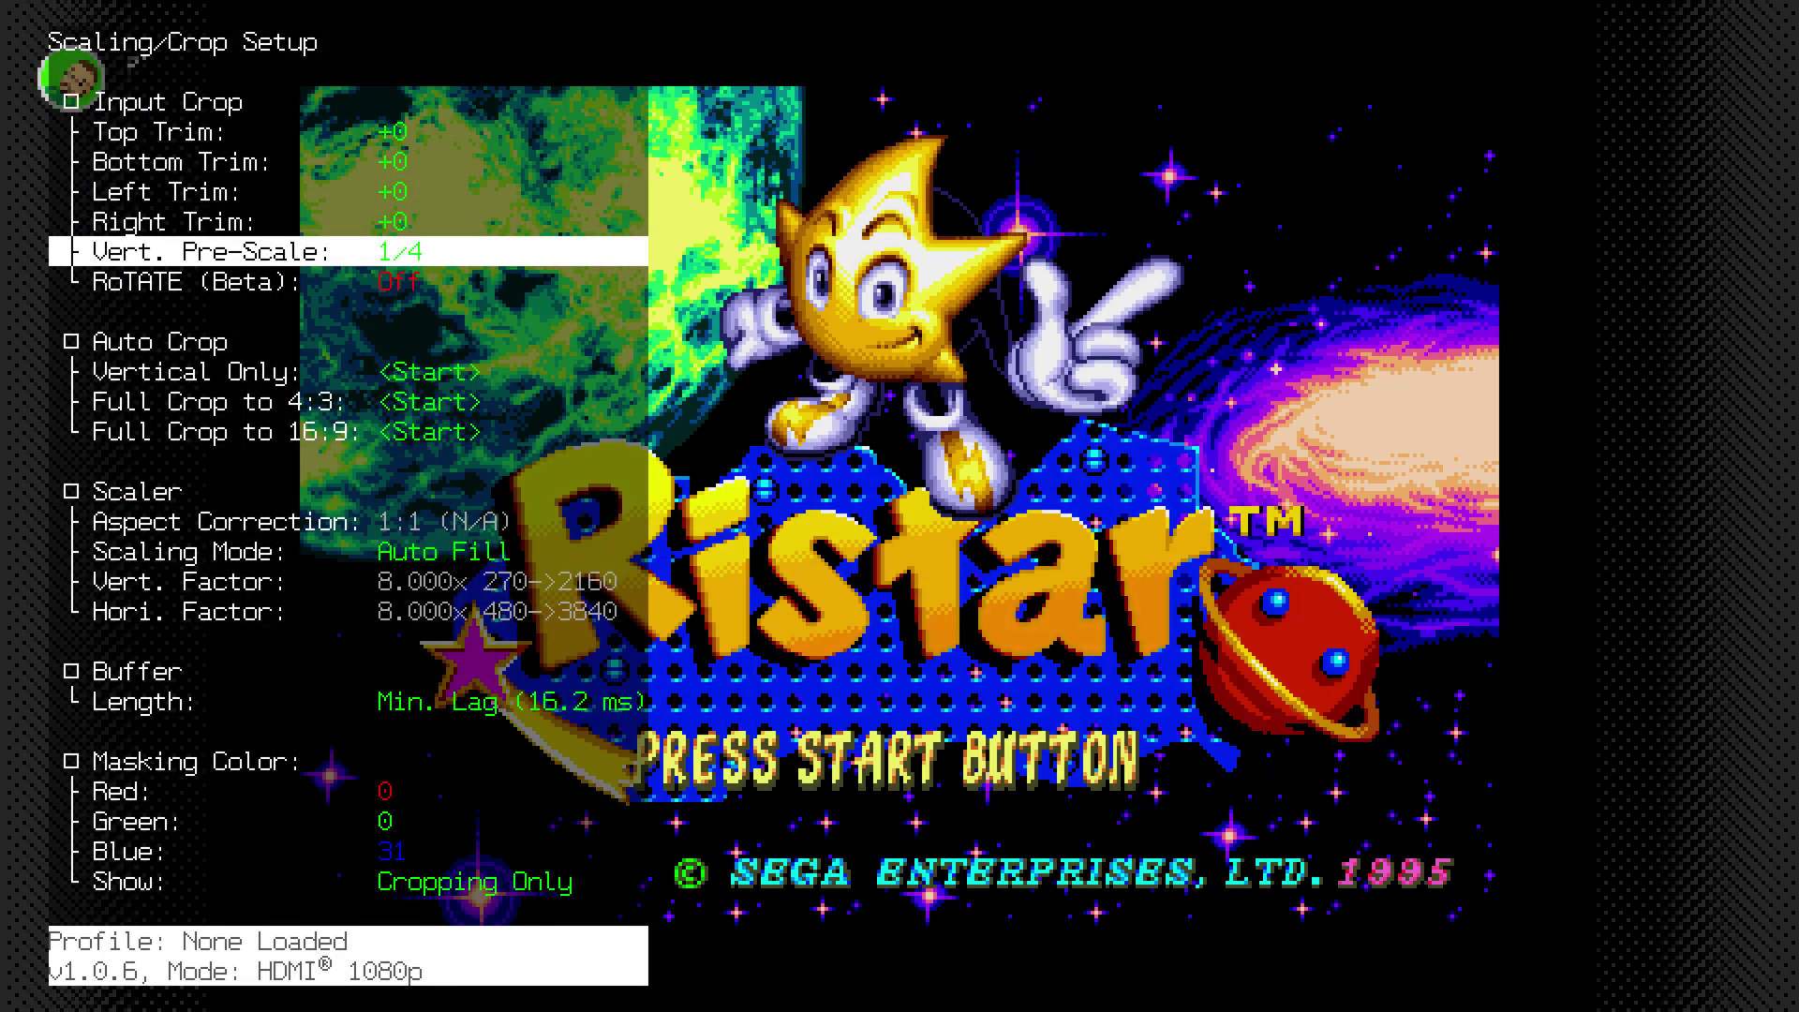
key(Return)
key(Return)
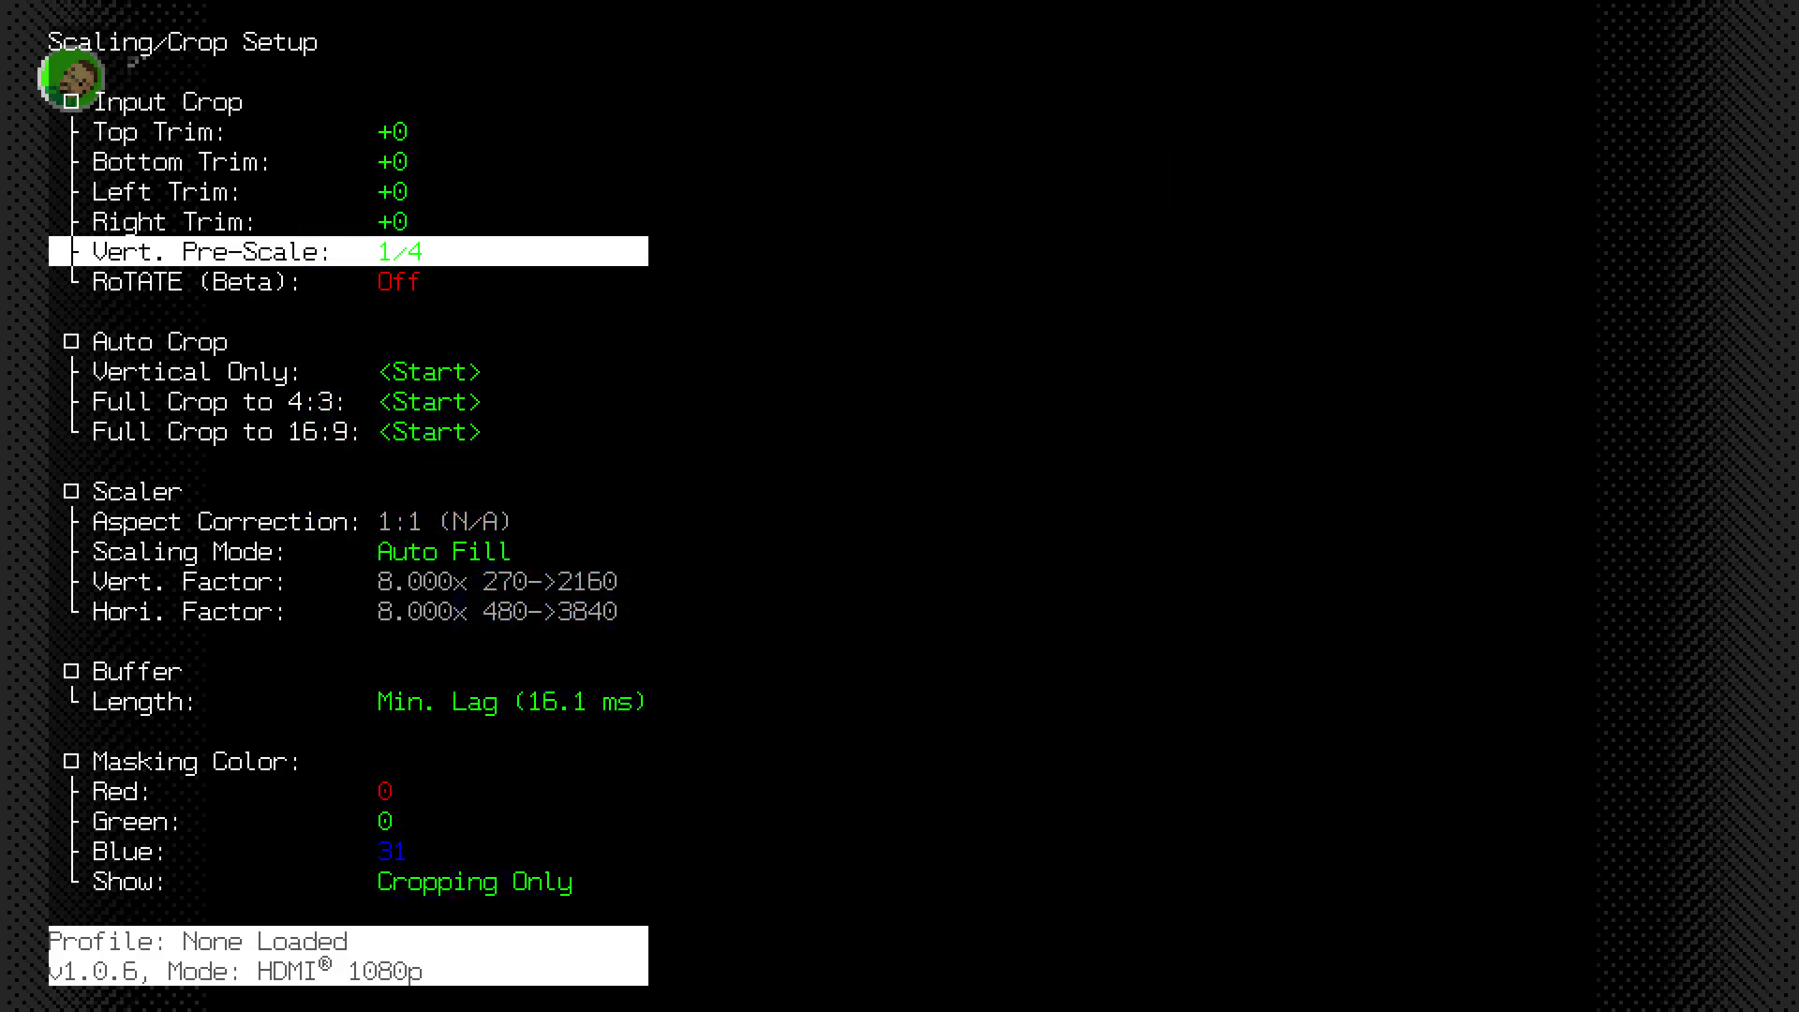
Step: Set Top Trim to -1, giving 269→2152 vertically at 8.000x
key(Down)
key(Down)
key(Down)
key(Up)
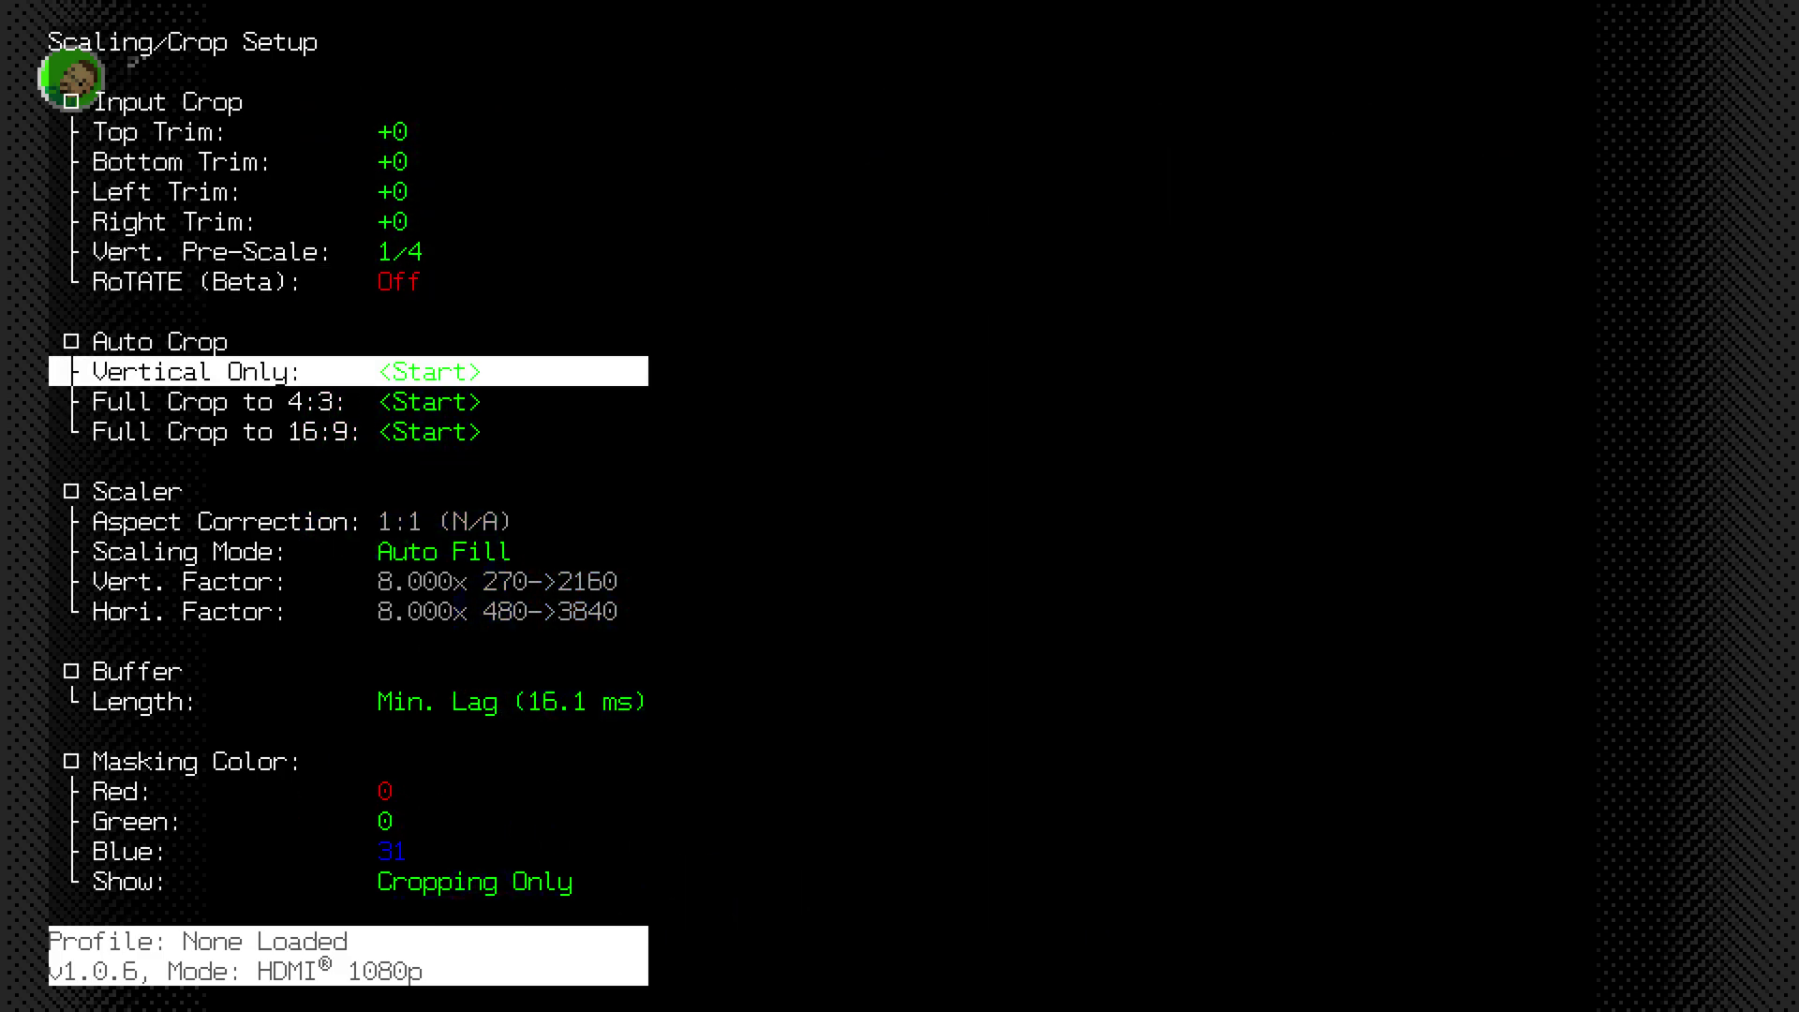
key(Up)
key(Up)
key(Up)
key(Up)
key(Up)
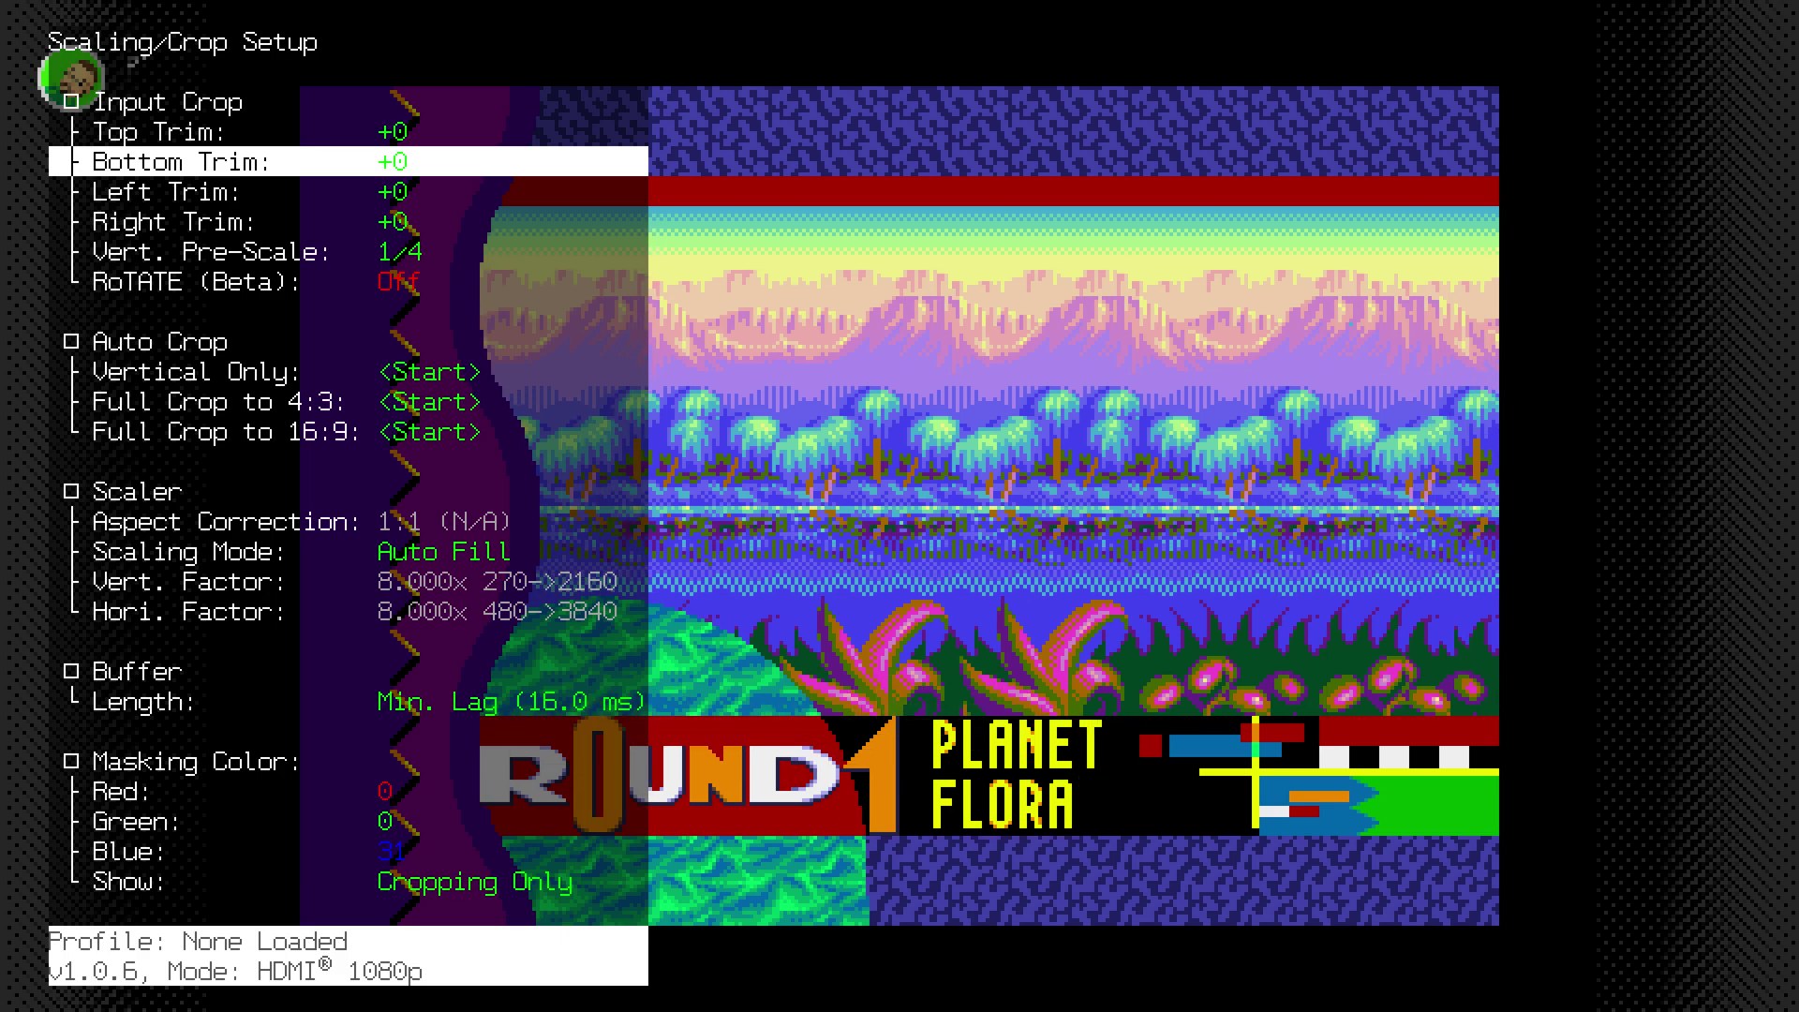
key(Up)
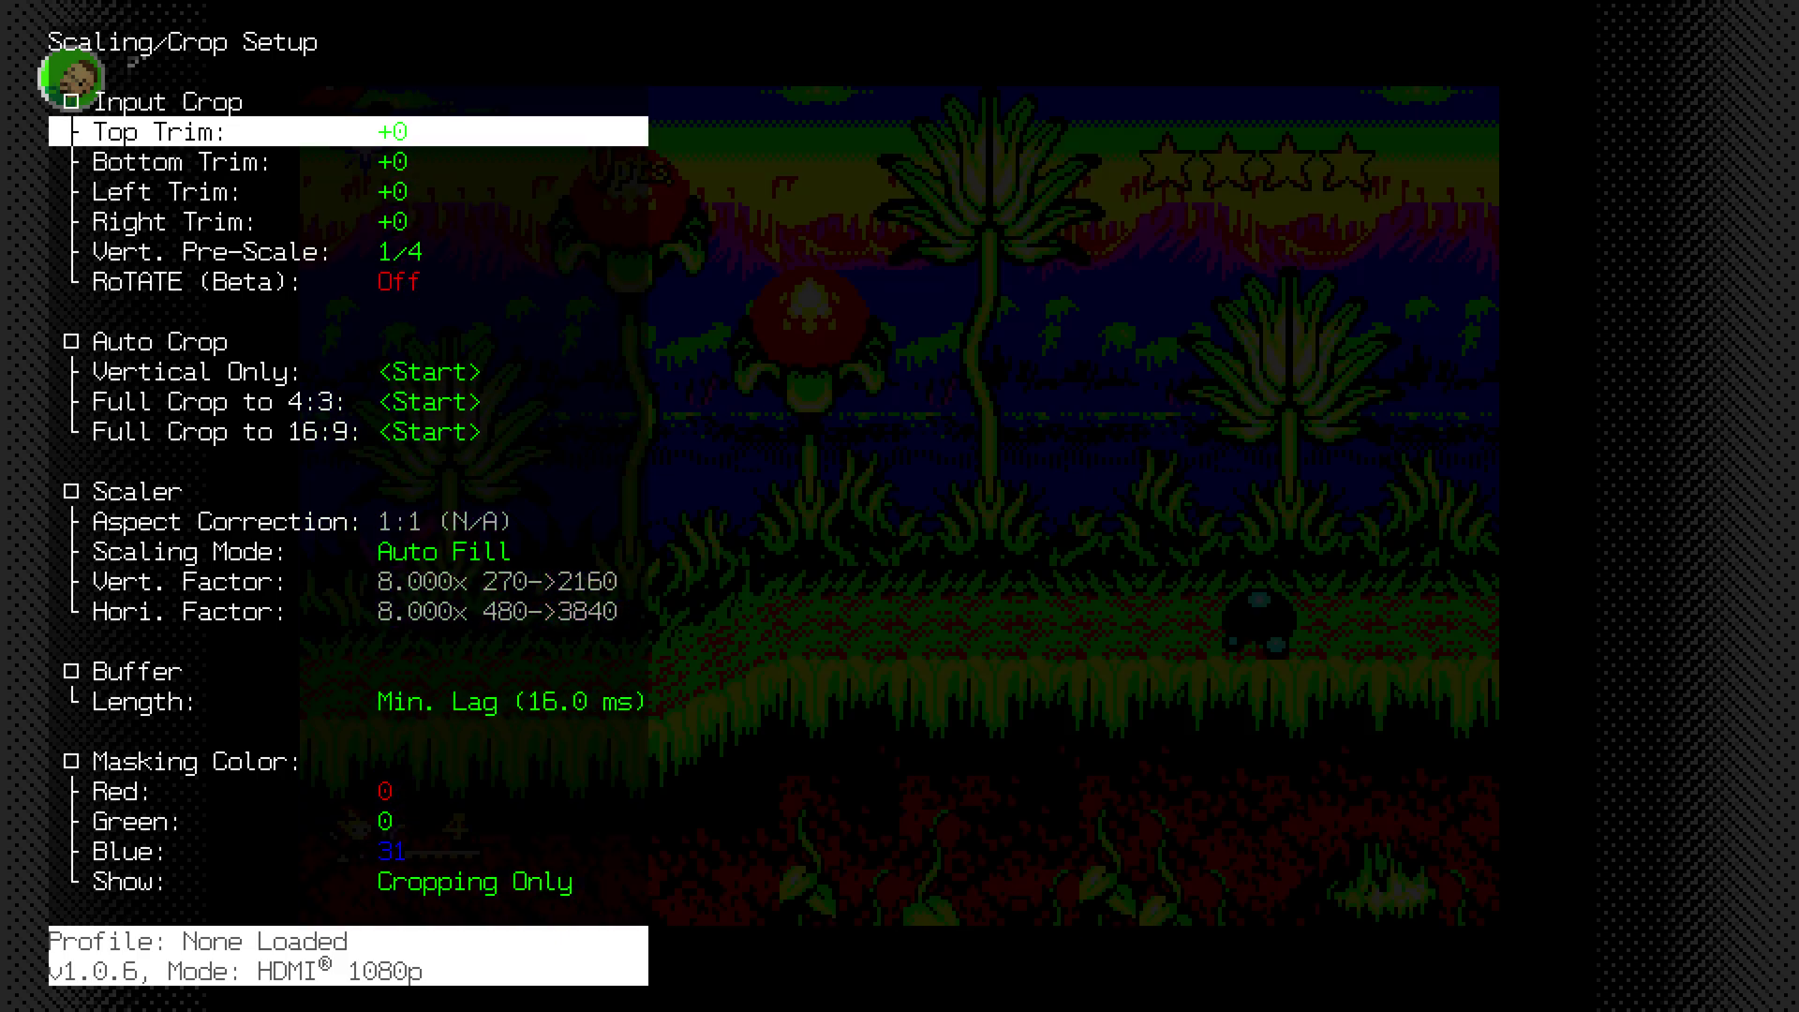
key(Left)
key(Down)
key(Down)
key(Down)
key(Down)
key(Down)
key(Down)
key(Down)
key(Down)
key(Down)
key(Down)
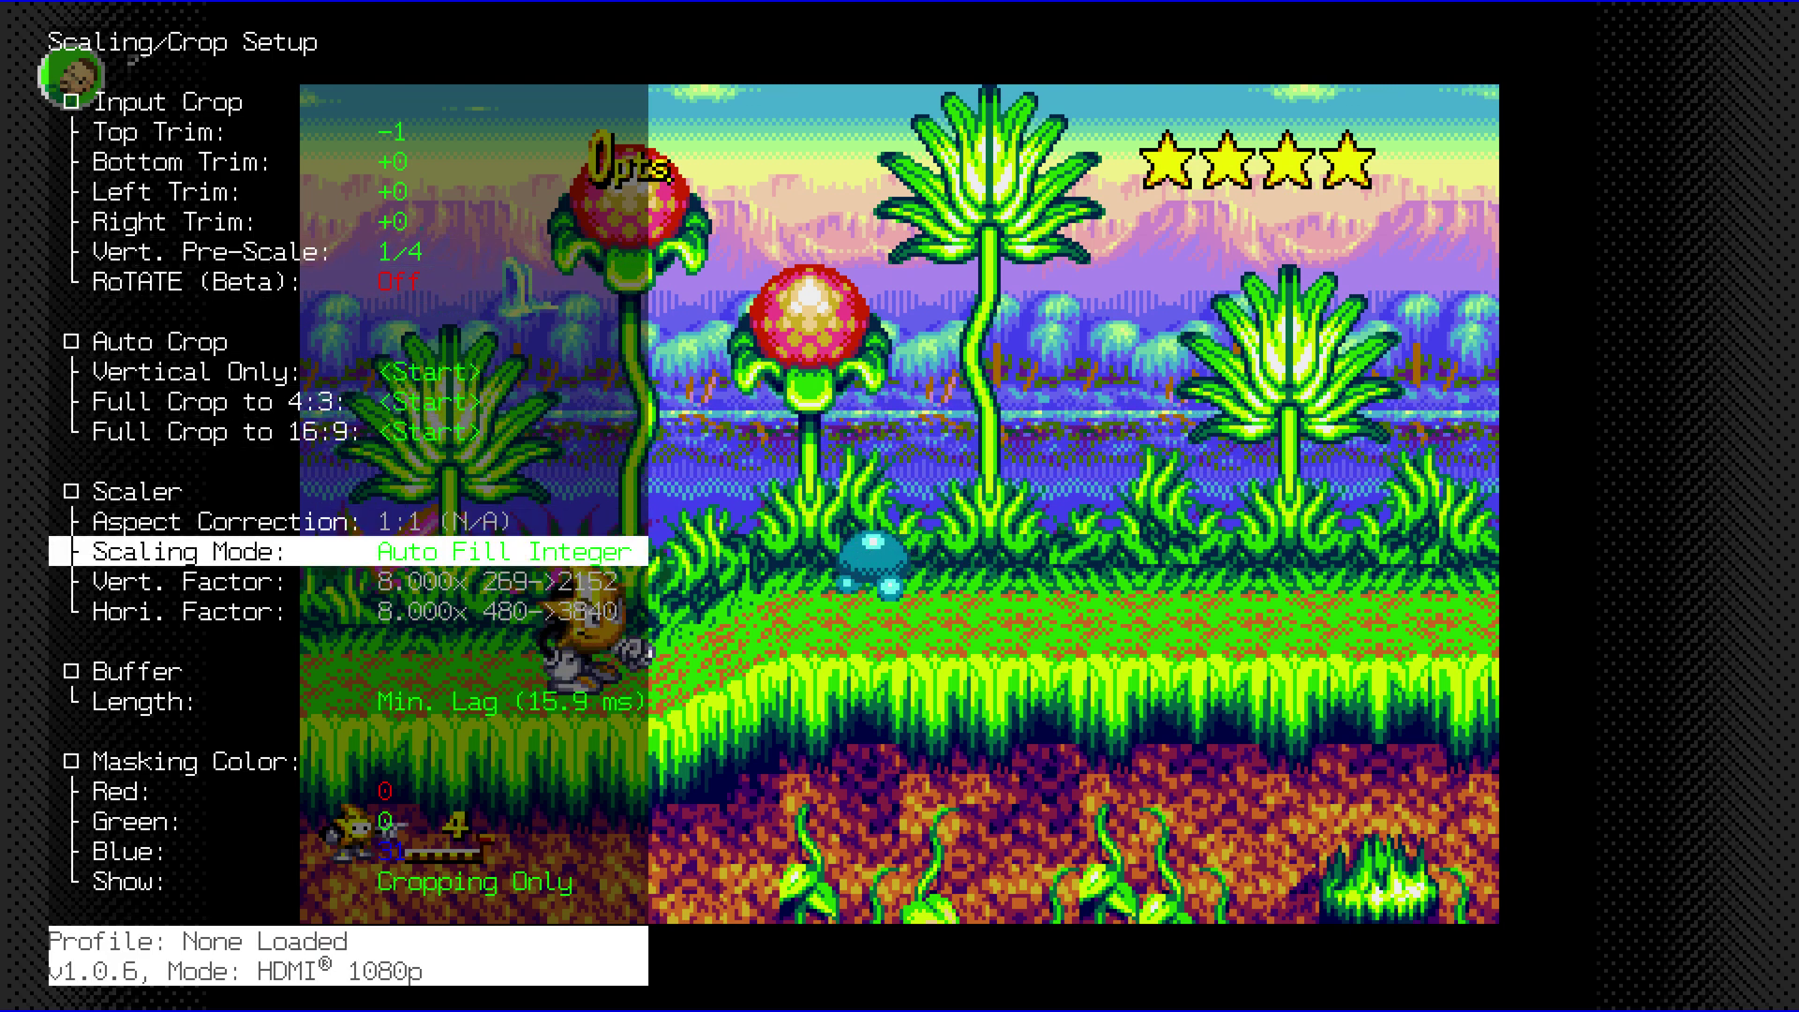
Step: Trim 23 lines each from top and bottom (Top/Bottom Trim -23)
key(Up)
key(Up)
key(Up)
key(Up)
key(Up)
key(Up)
key(Up)
key(Up)
key(Up)
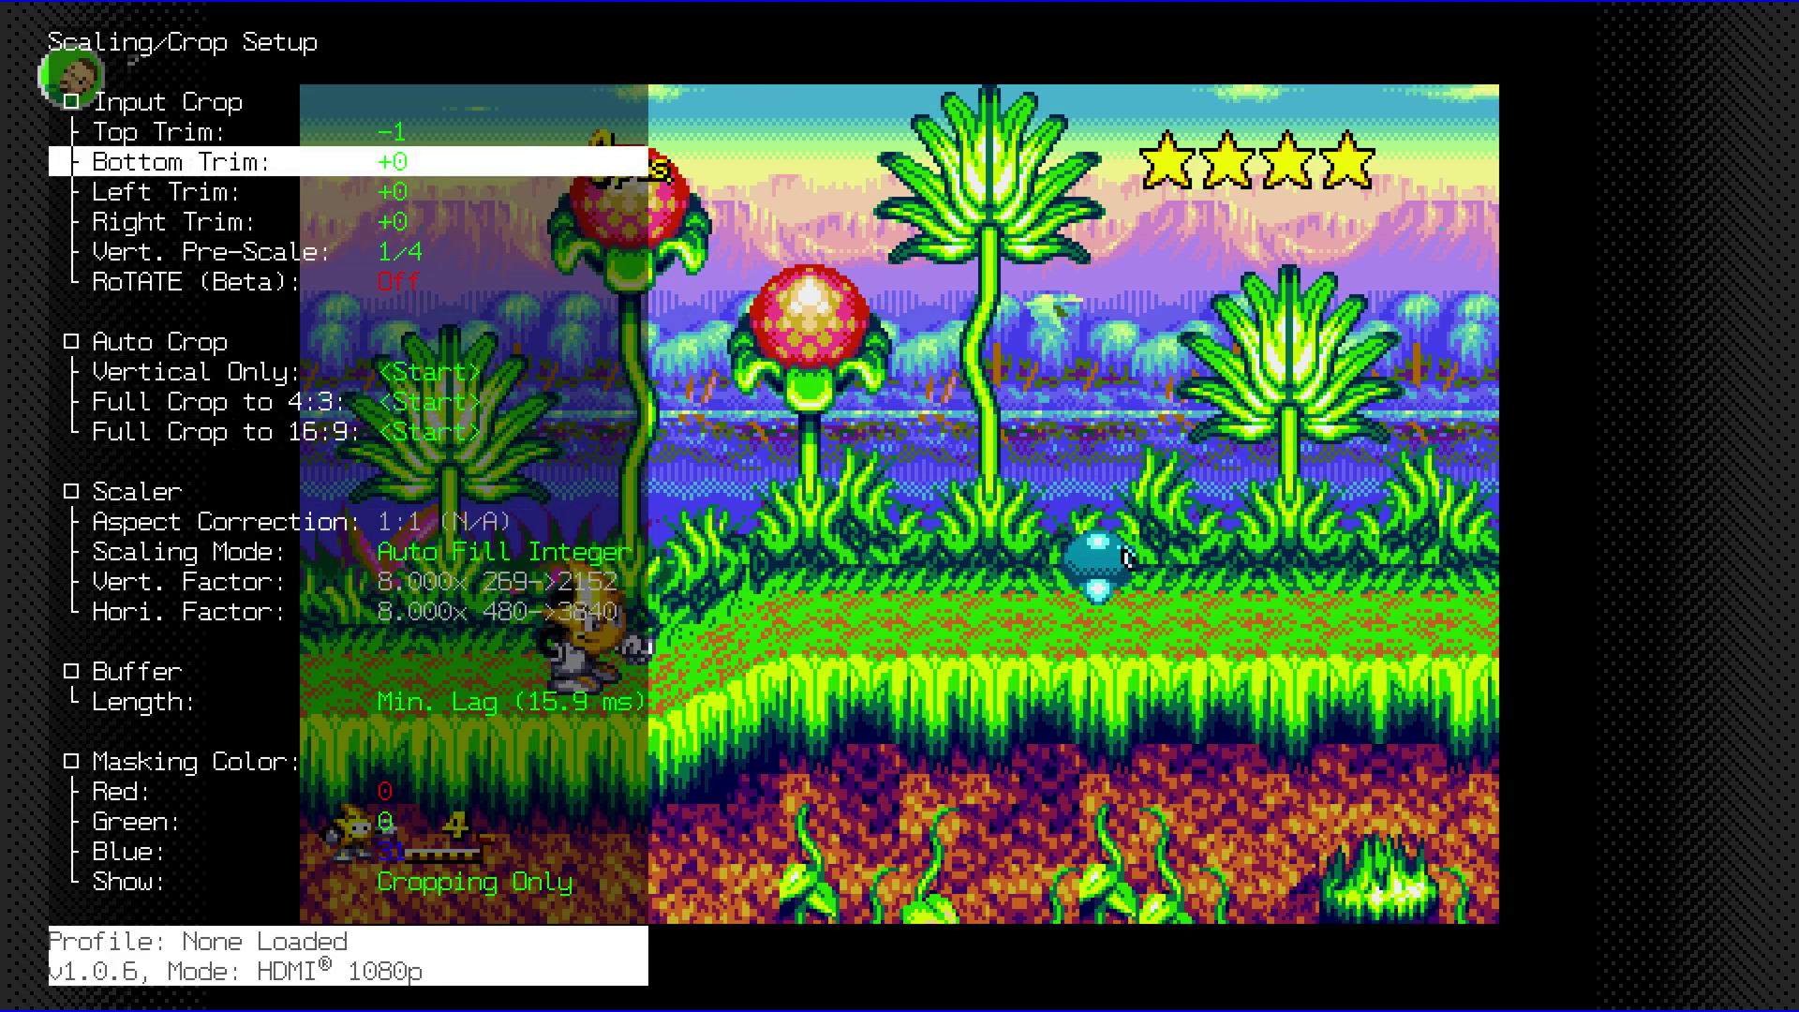
key(Up)
key(Left)
key(Left)
key(Left)
key(Left)
key(Left)
key(Left)
key(Left)
key(Left)
key(Left)
key(Left)
key(Left)
key(Left)
key(Left)
key(Left)
key(Left)
key(Left)
key(Left)
key(Left)
key(Left)
key(Left)
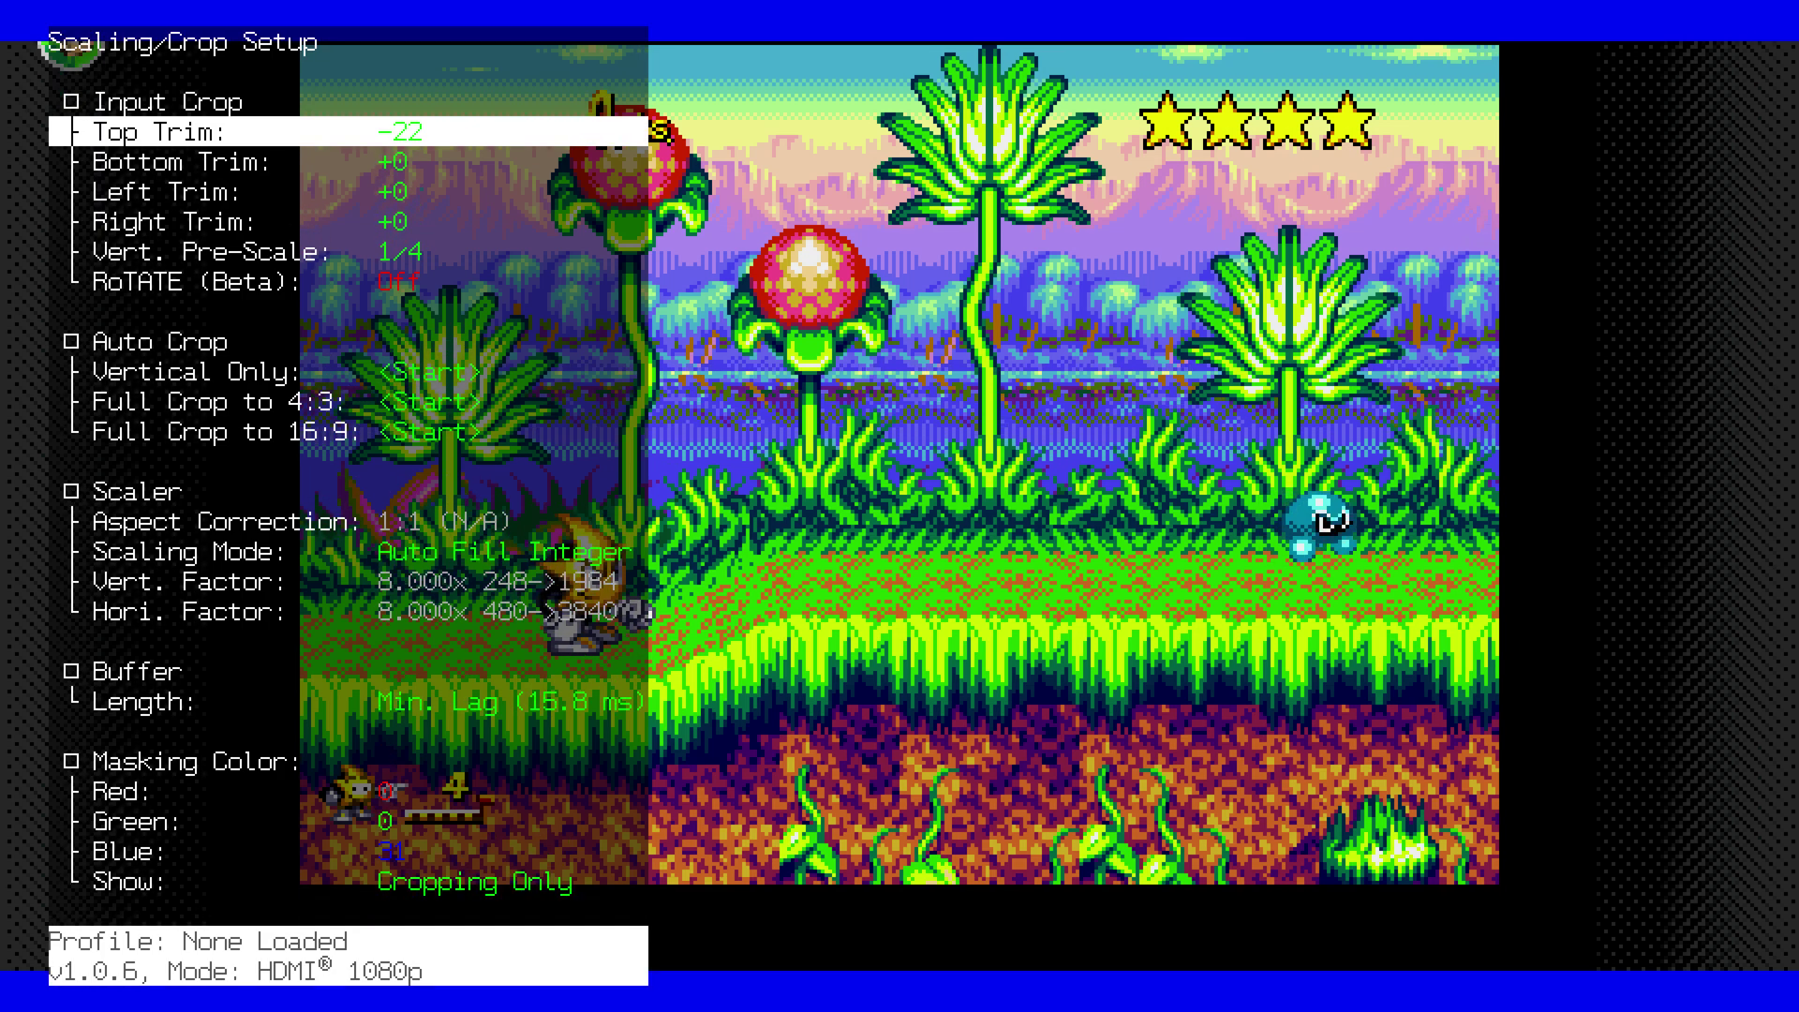
key(Left)
key(Down)
key(Left)
key(Left)
key(Left)
key(Left)
key(Left)
key(Left)
key(Left)
key(Left)
key(Left)
key(Left)
key(Left)
key(Left)
key(Left)
key(Left)
key(Left)
key(Left)
key(Left)
key(Left)
key(Left)
key(Left)
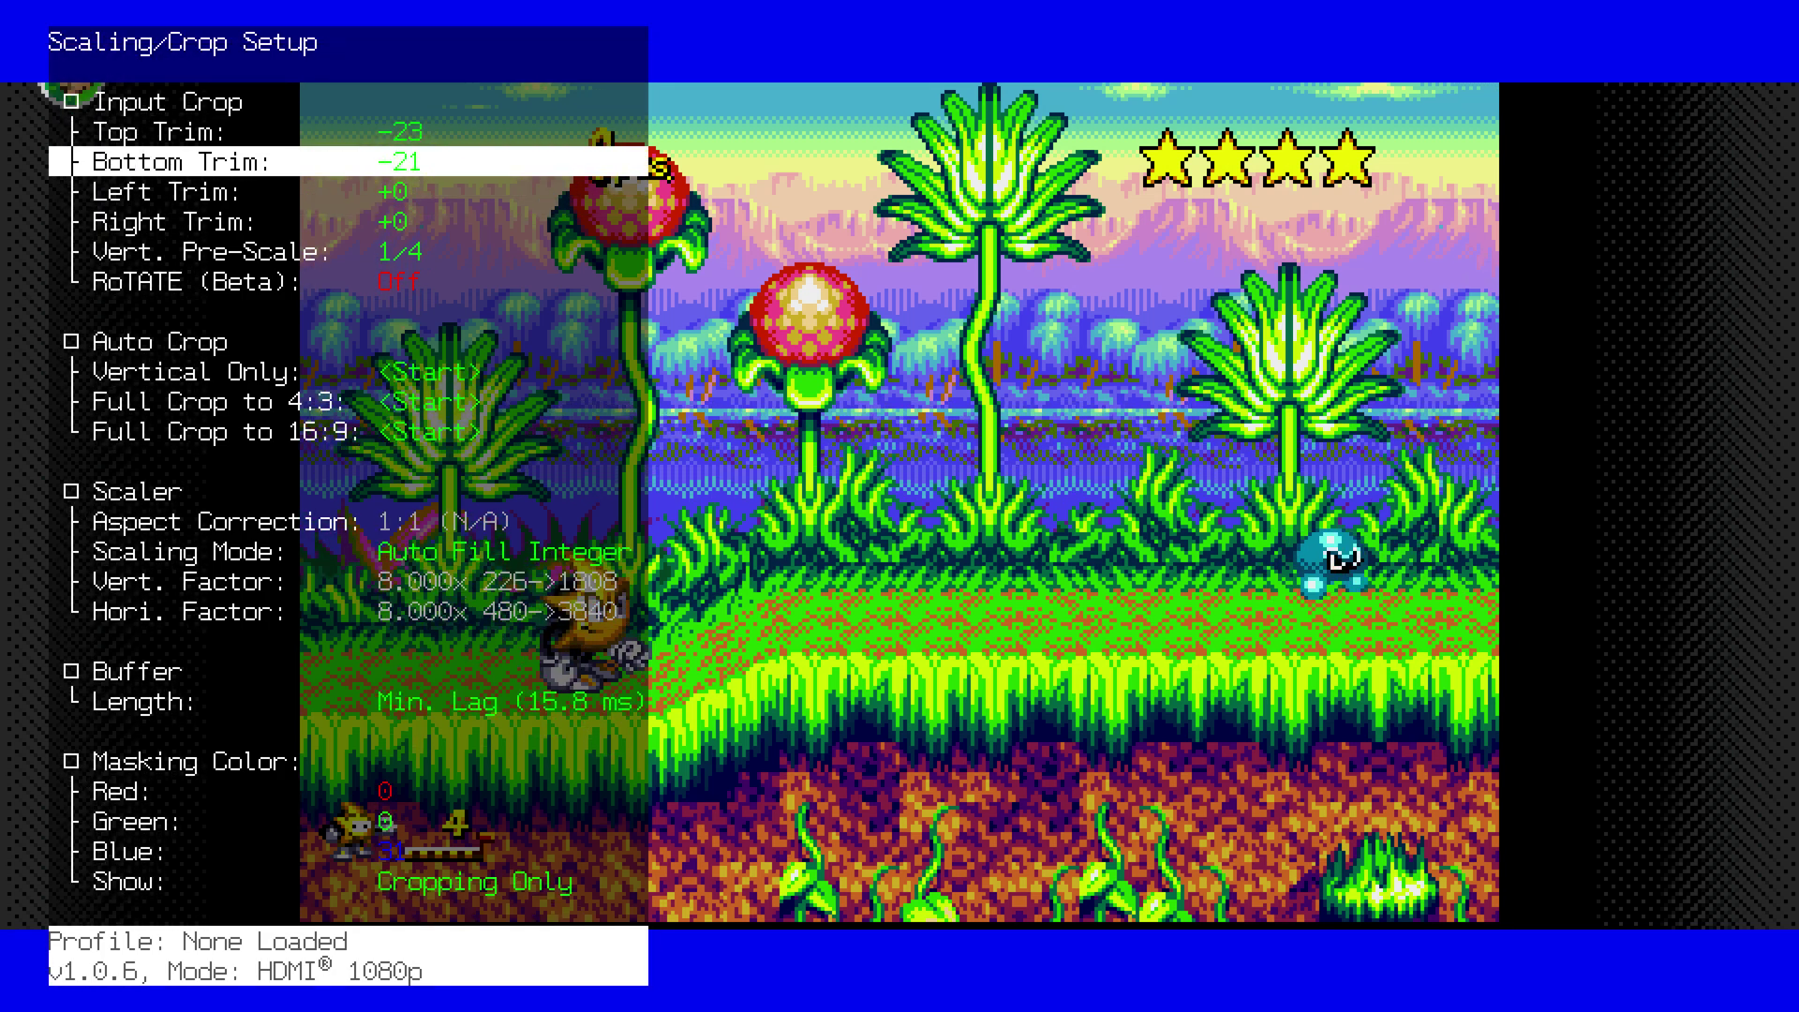
key(Left)
Step: Trim 80 pixels from each side, setting Left and Right Trim to -80
key(Down)
key(Left)
key(Left)
key(Left)
key(Left)
key(Left)
key(Left)
key(Left)
key(Left)
key(Left)
key(Left)
key(Left)
key(Left)
key(Left)
key(Left)
key(Left)
key(Left)
key(Left)
key(Left)
key(Left)
key(Left)
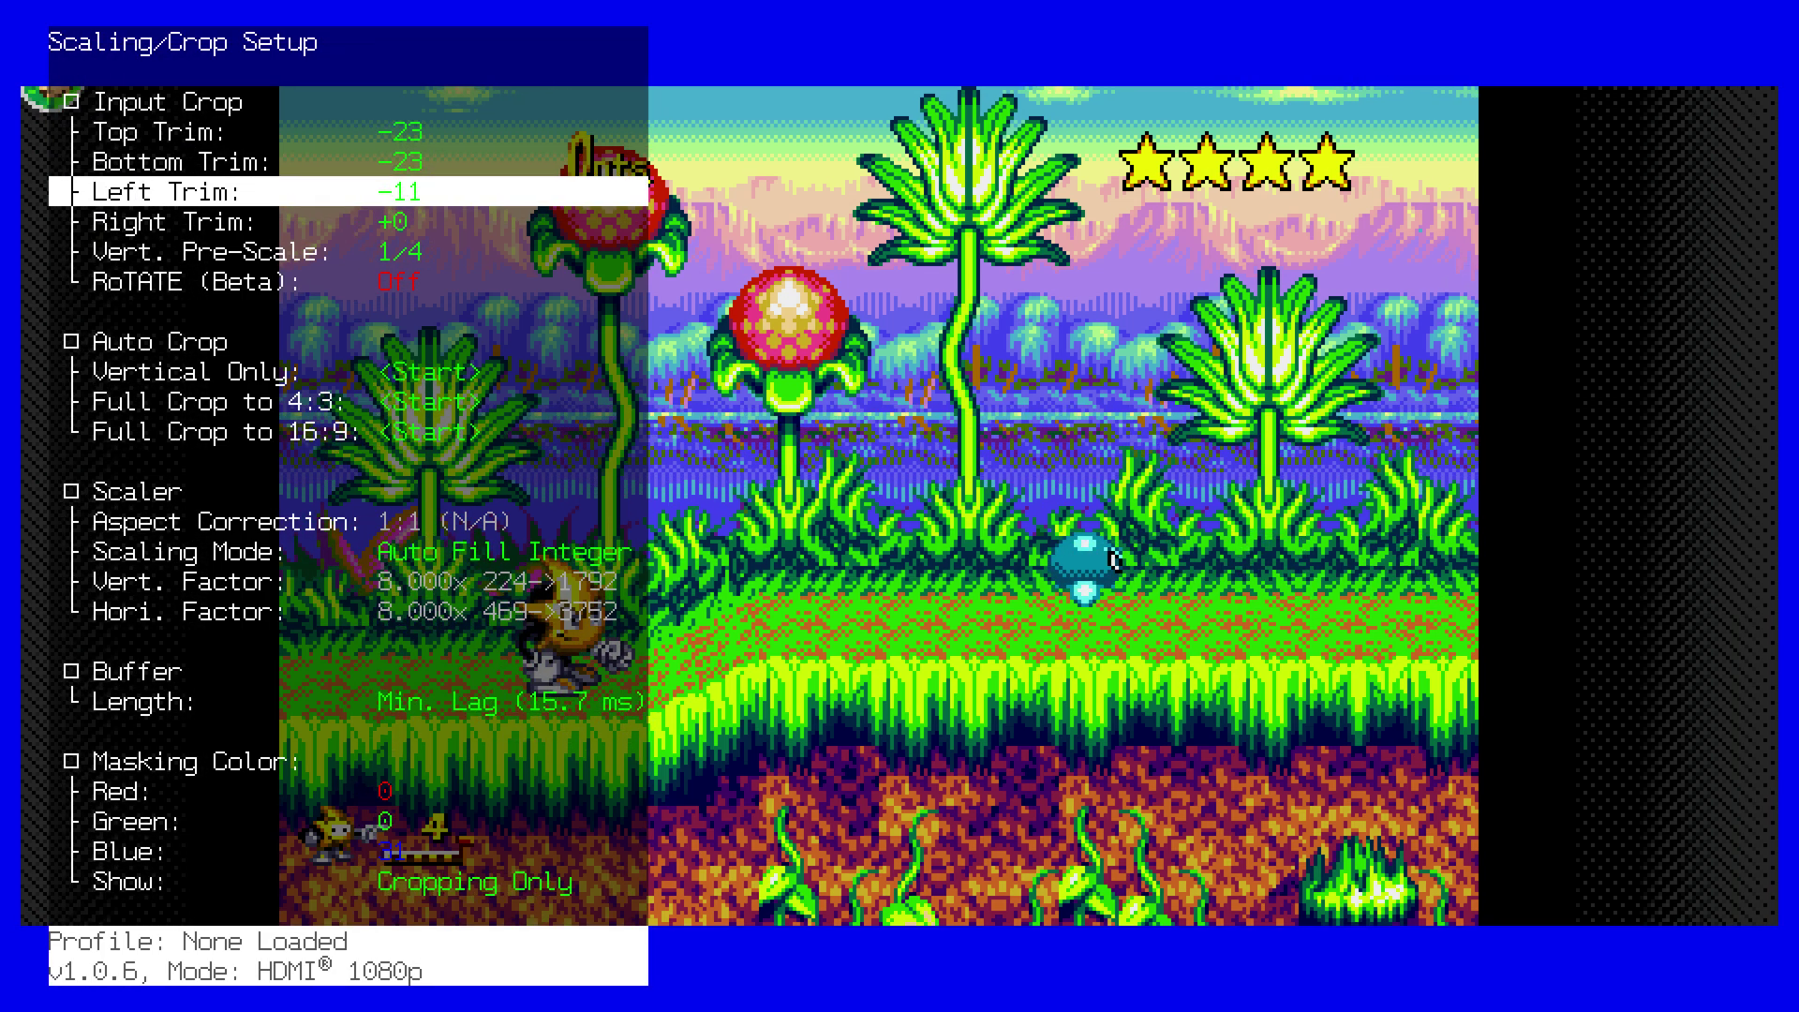
key(Left)
key(Left)
key(Left)
key(Left)
key(Left)
key(Left)
key(Left)
key(Left)
key(Left)
key(Left)
key(Left)
key(Left)
key(Left)
key(Left)
key(Left)
key(Left)
key(Left)
key(Left)
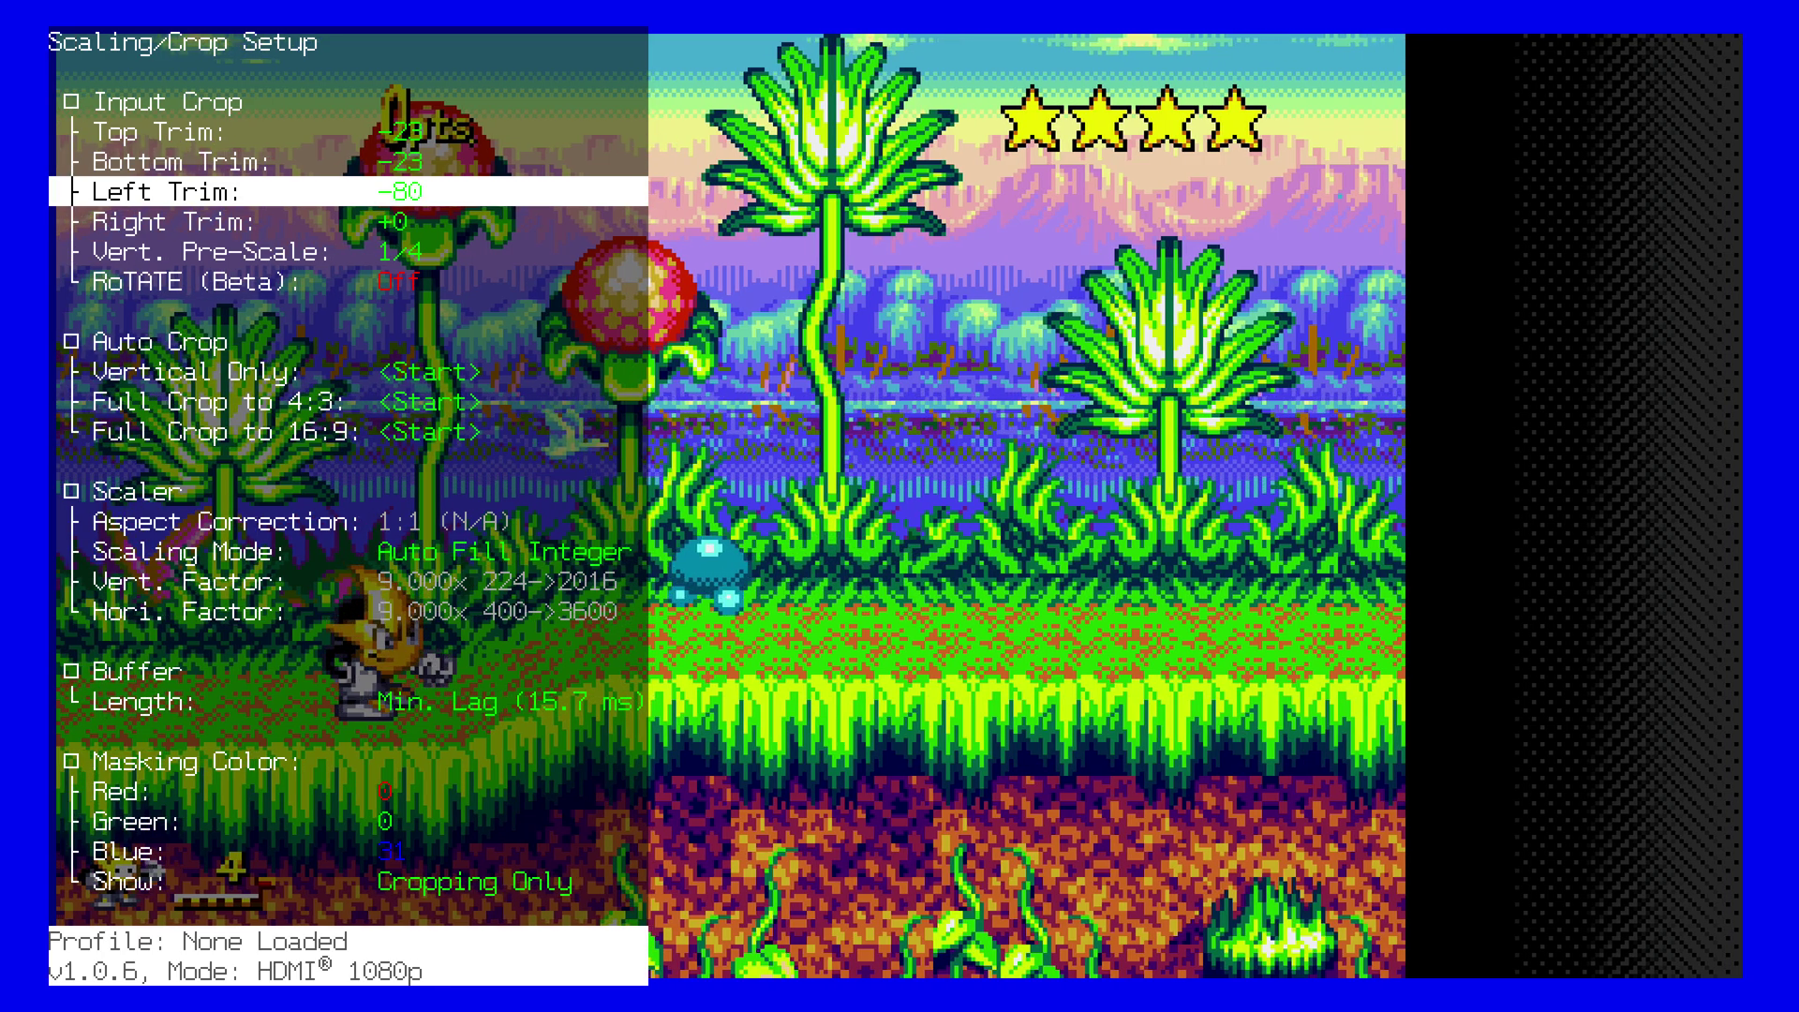
key(Right)
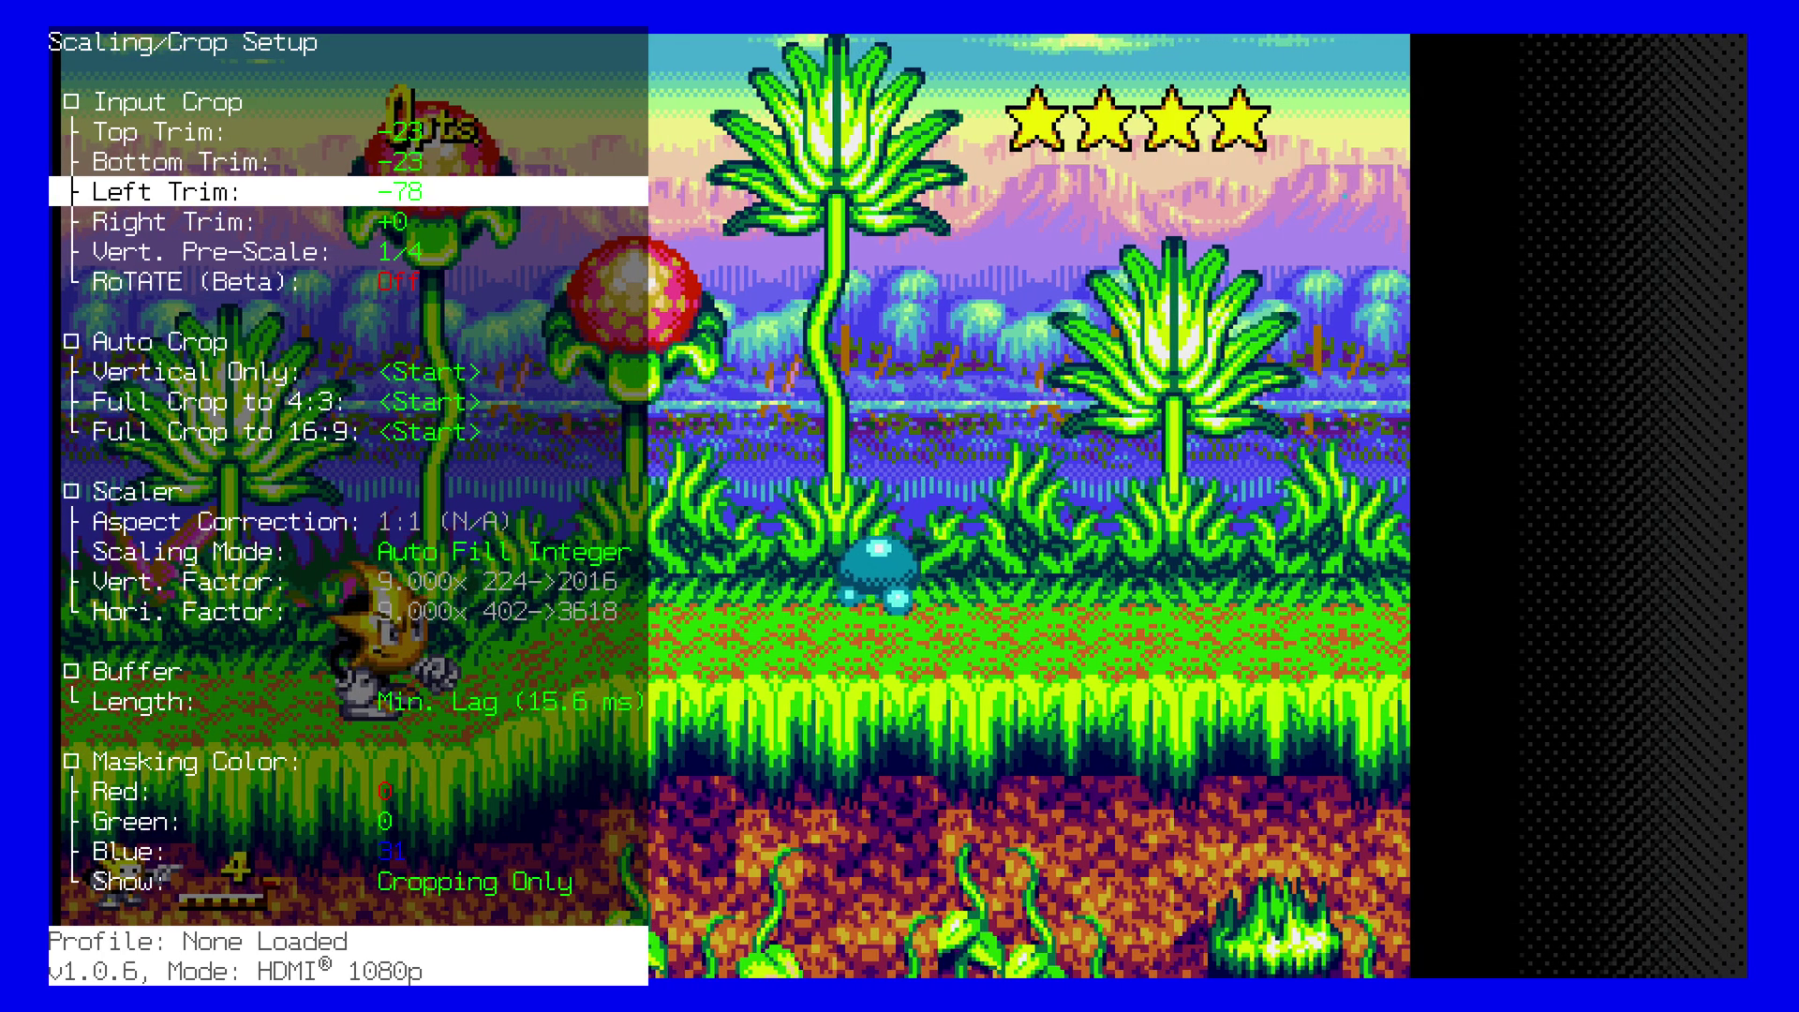
key(Down)
key(Left)
key(Left)
key(Left)
key(Left)
key(Left)
key(Left)
key(Left)
key(Left)
key(Left)
key(Left)
key(Left)
key(Left)
key(Left)
key(Left)
key(Left)
key(Left)
key(Left)
key(Left)
key(Left)
key(Left)
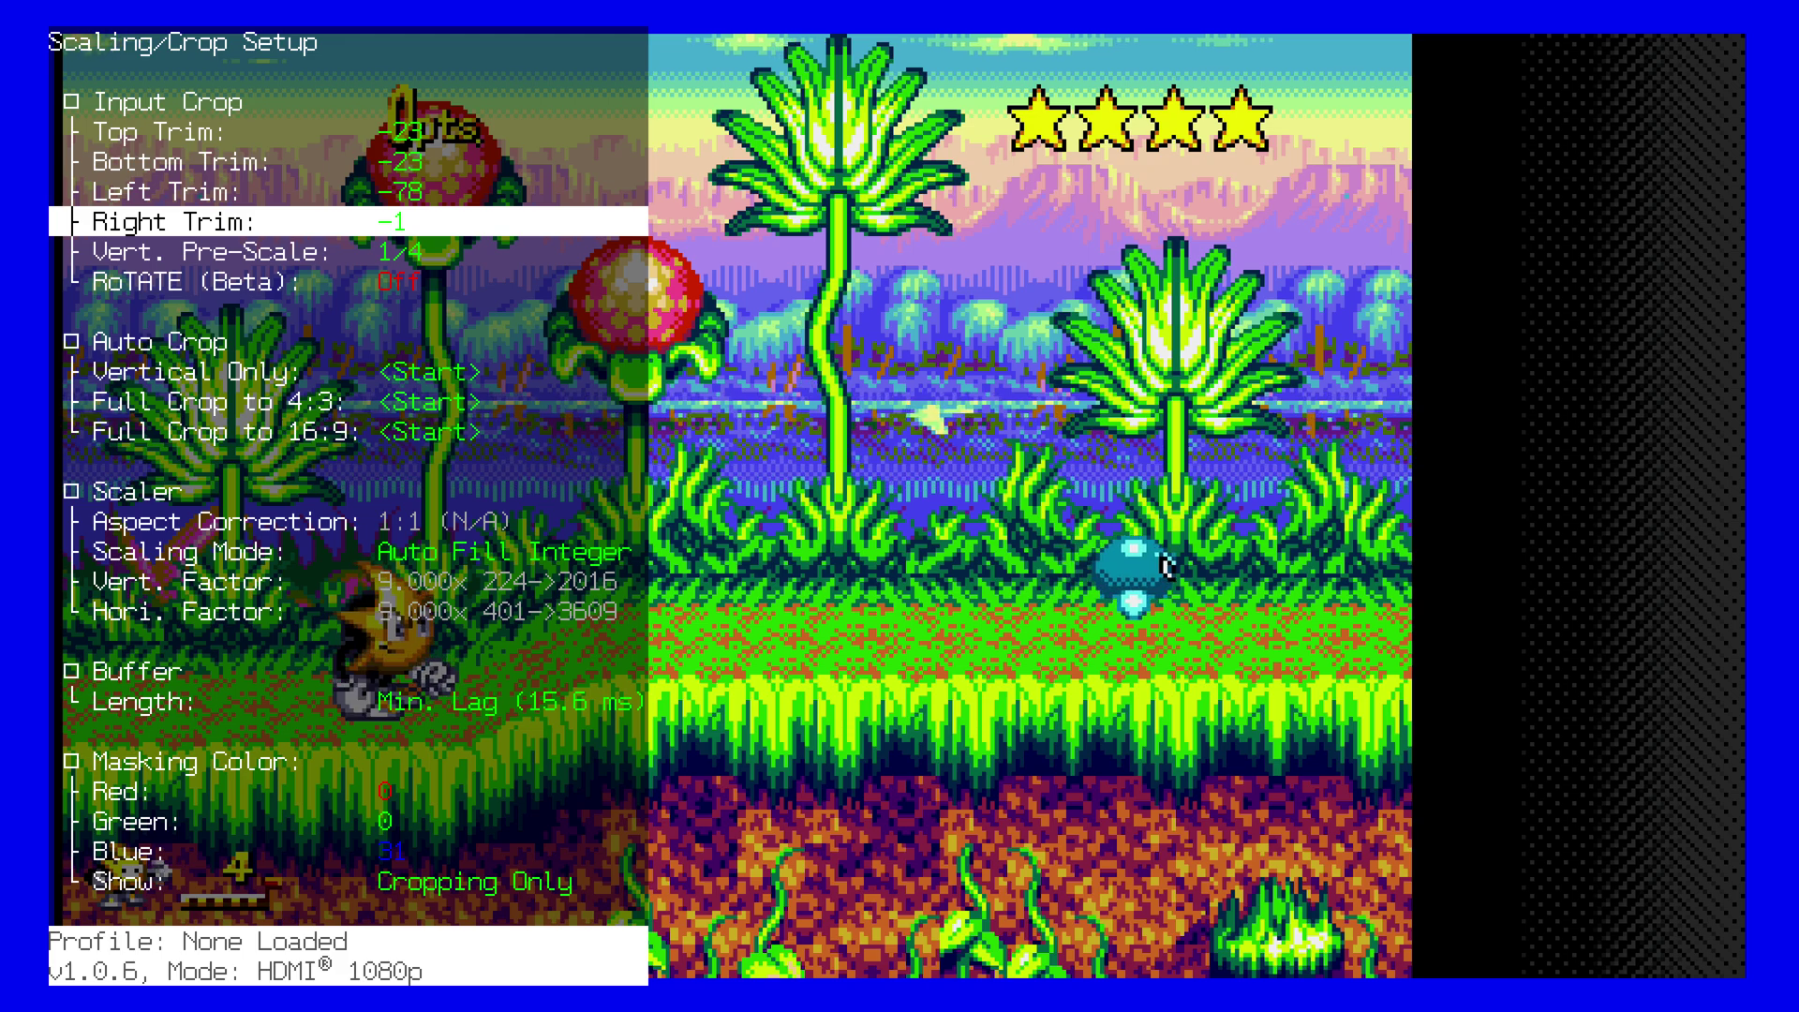
key(Left)
key(Left)
key(Left)
key(Left)
key(Left)
key(Left)
key(Left)
key(Left)
key(Left)
key(Left)
key(Left)
key(Left)
key(Left)
key(Left)
key(Left)
key(Left)
key(Left)
key(Left)
key(Left)
key(Left)
key(Right)
key(Left)
key(Up)
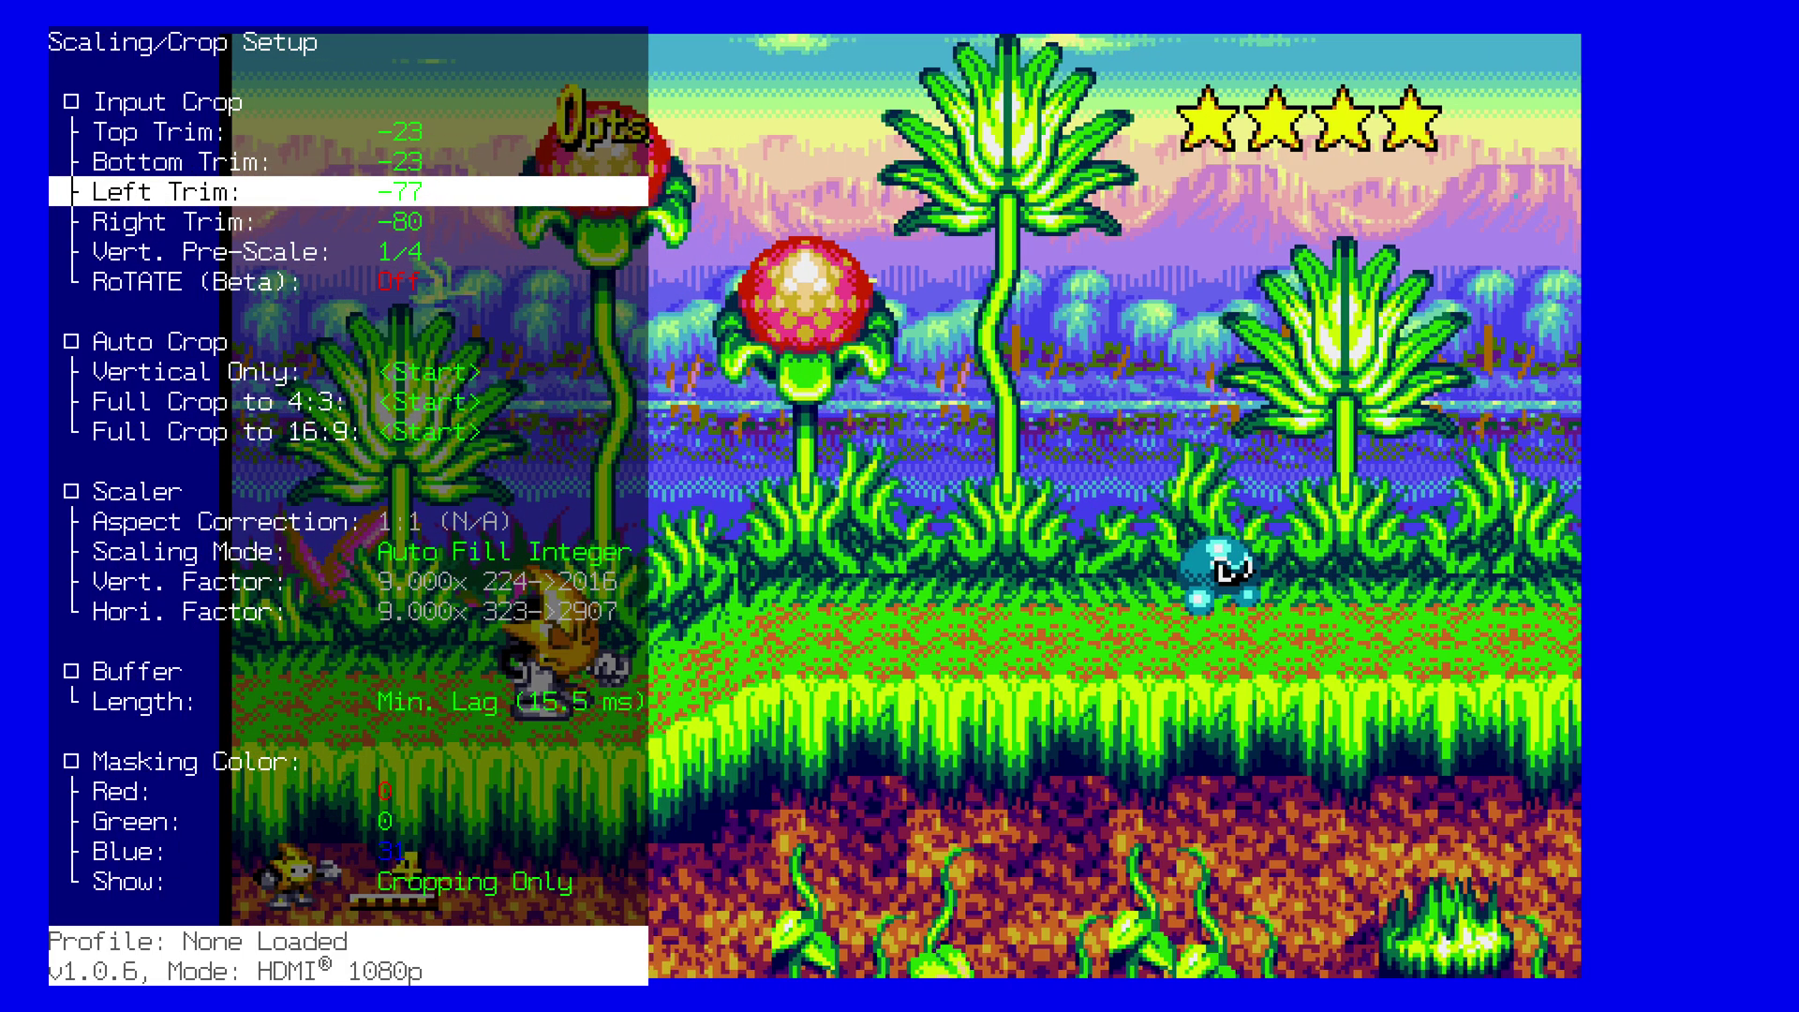
key(Left)
key(Left)
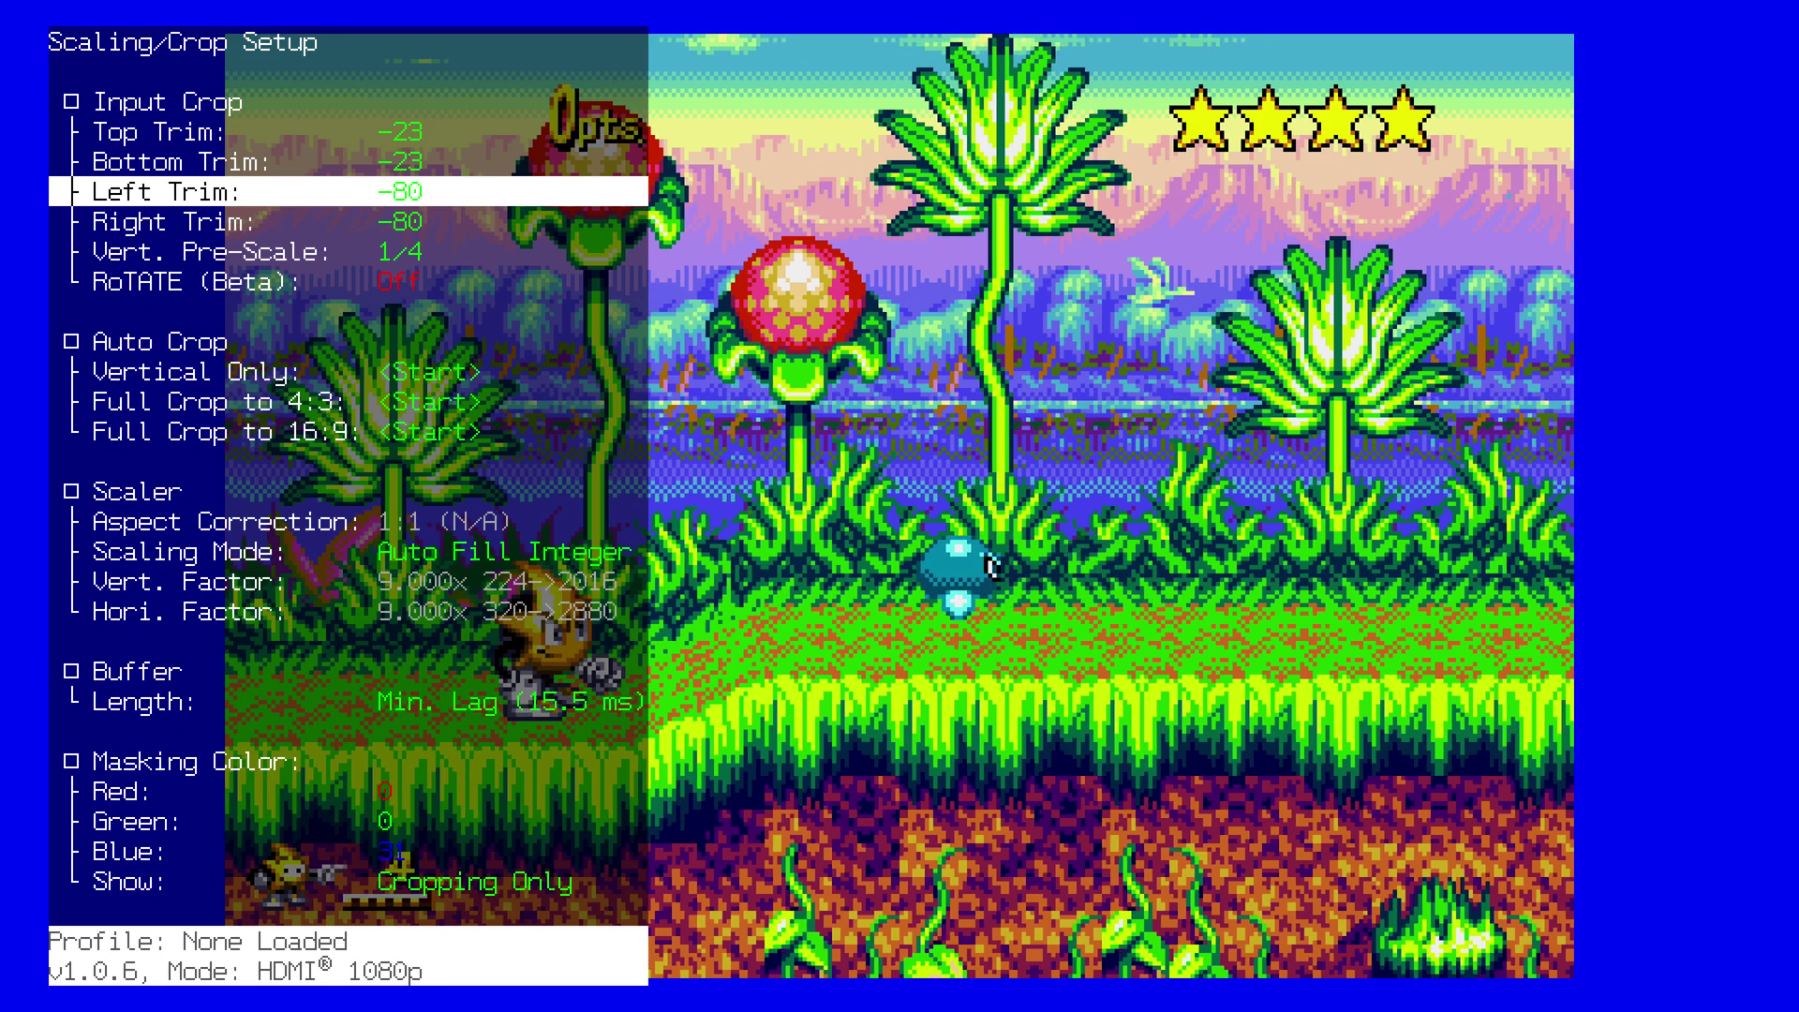
Step: Close and reopen Scaling/Crop Setup at the Scaling Mode setting
key(Down)
key(Down)
key(Down)
key(Down)
key(Down)
key(Down)
key(Down)
key(Down)
key(Down)
key(Down)
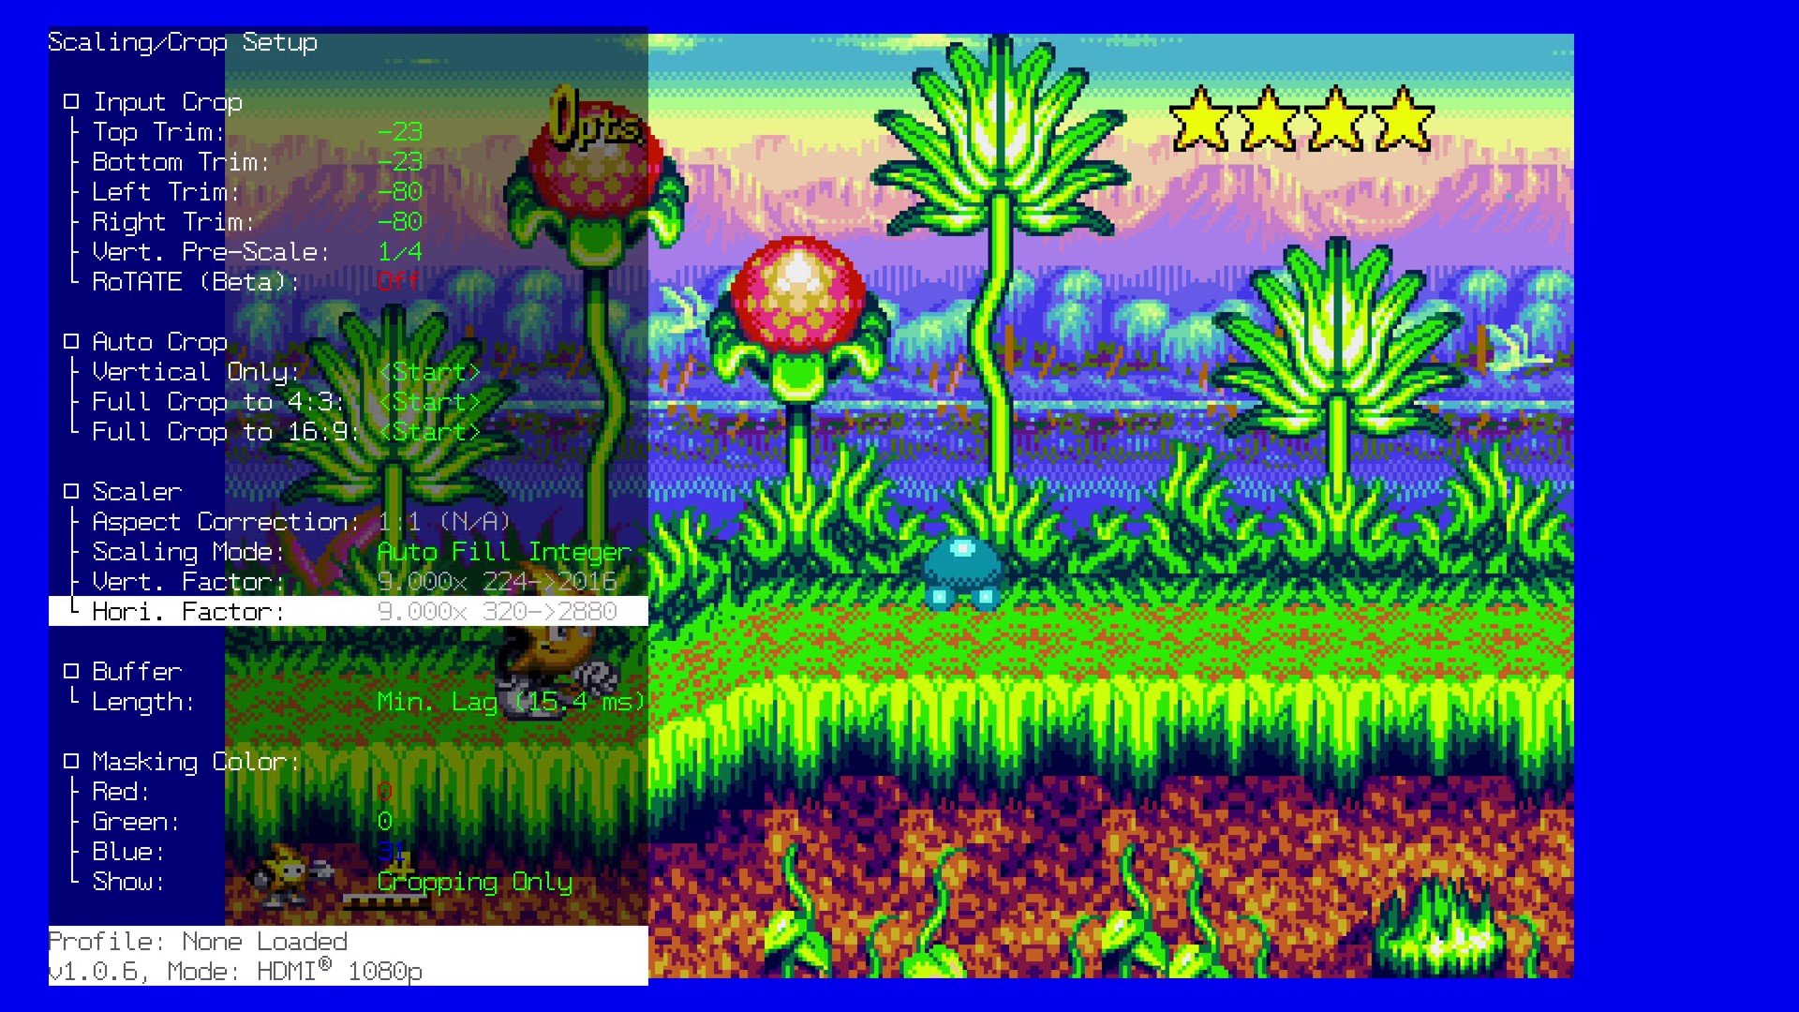
key(Up)
key(Up)
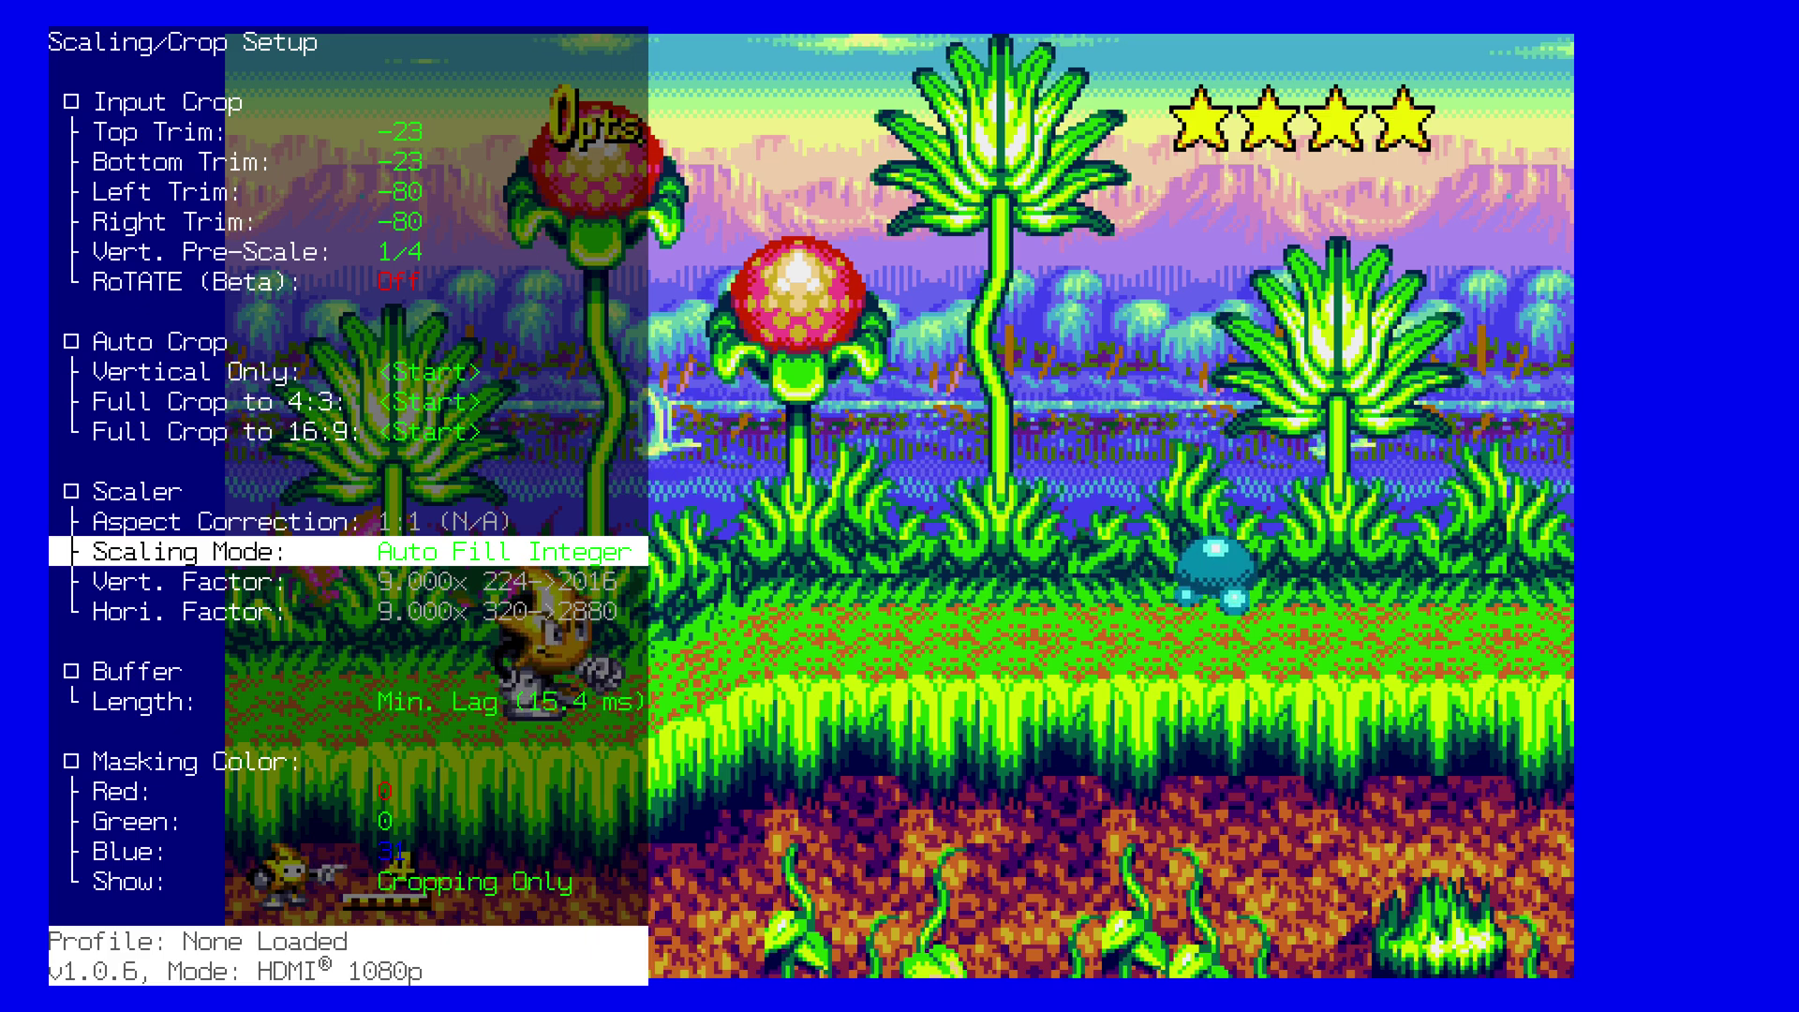
key(Escape)
key(Escape)
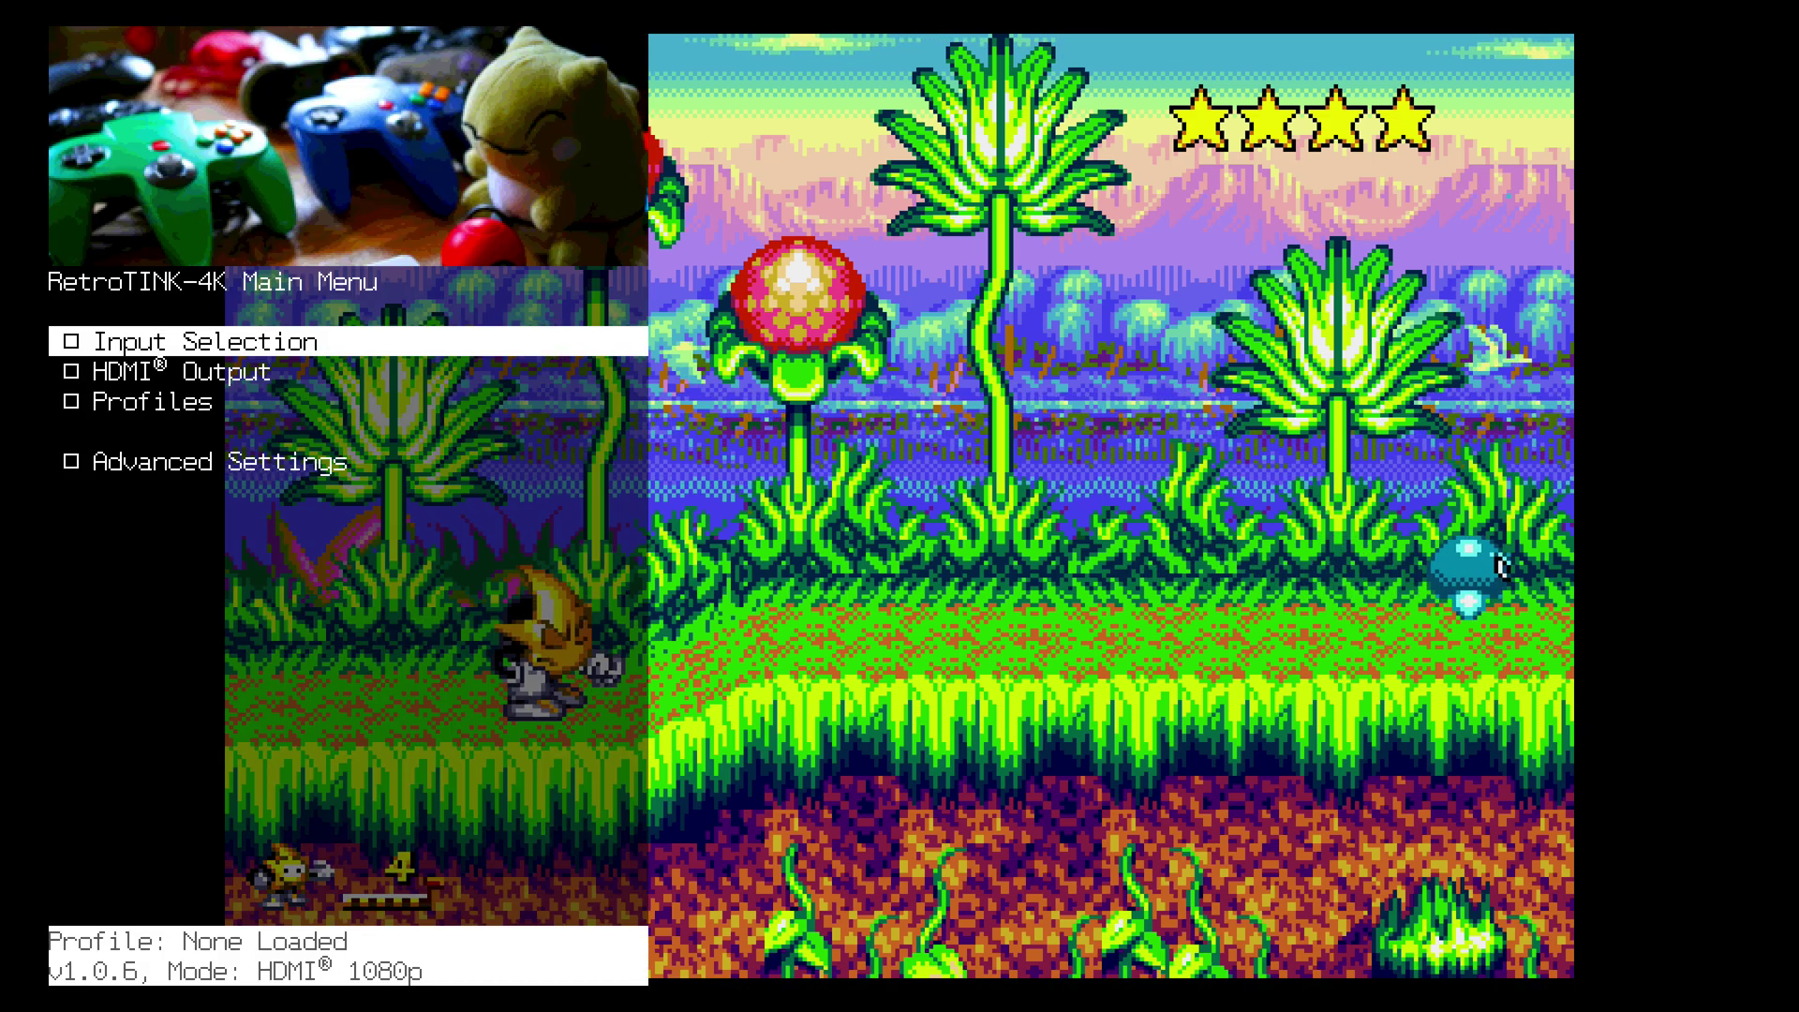
key(s)
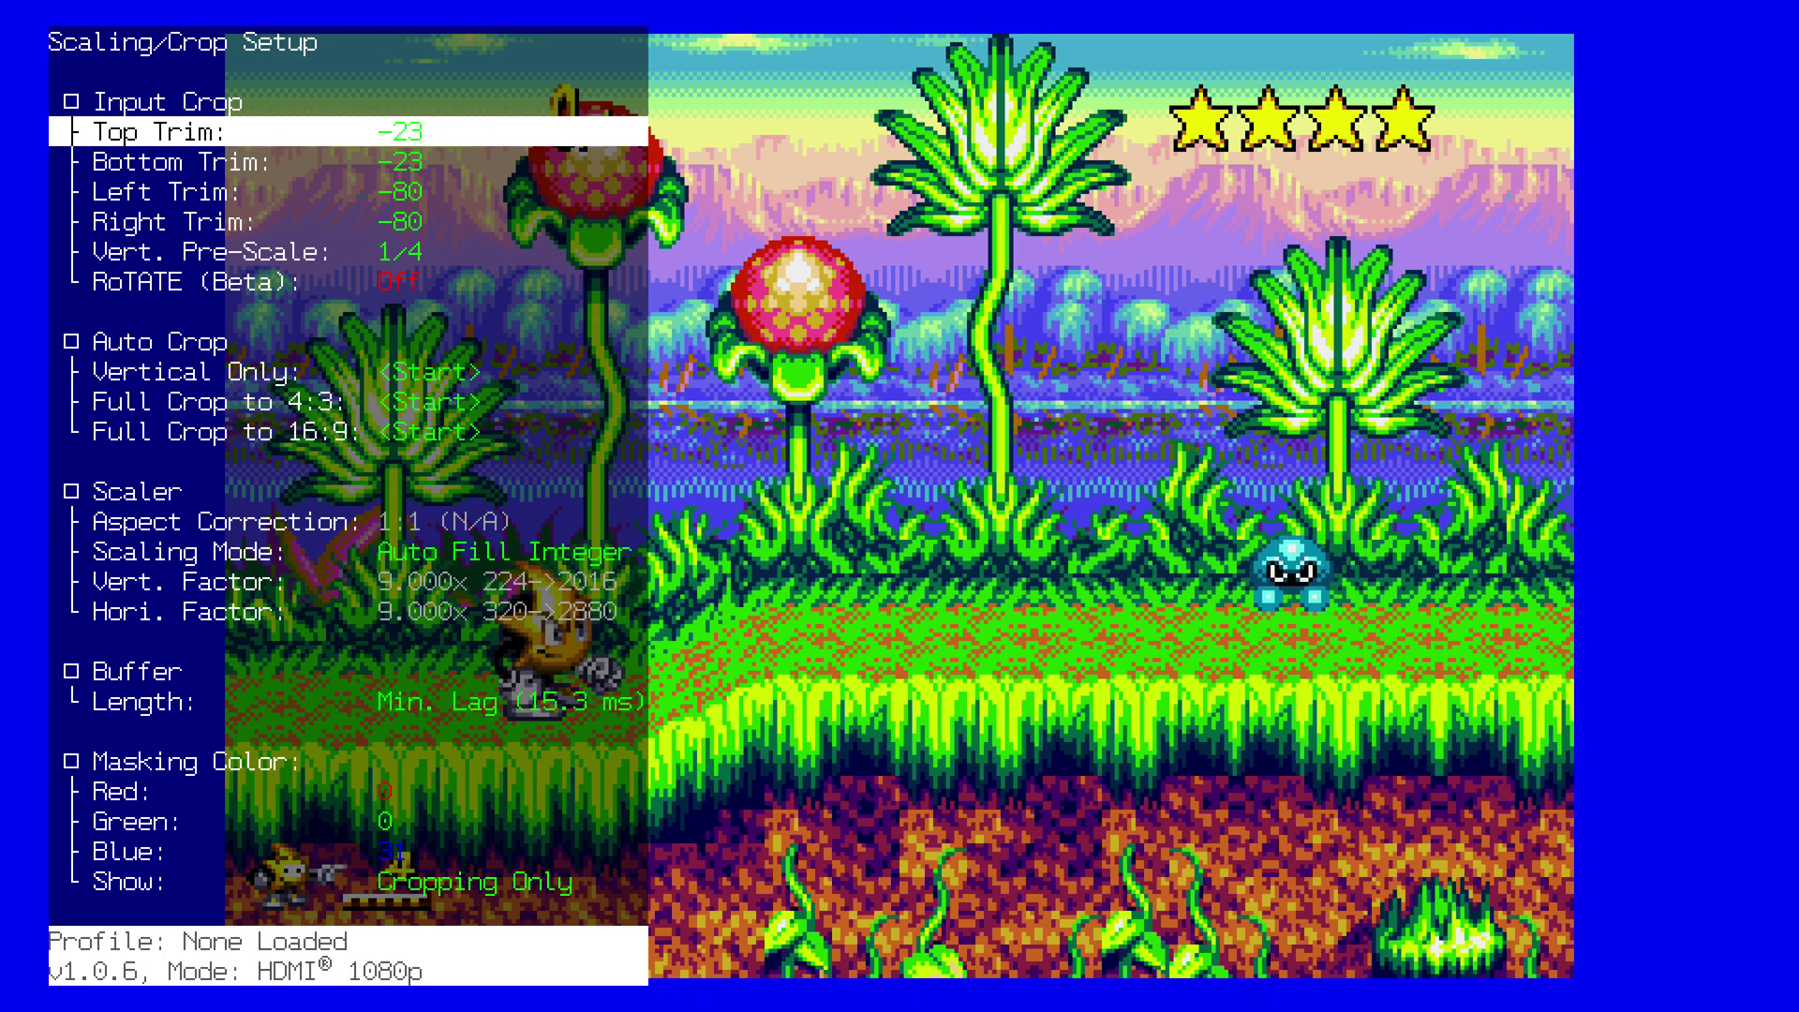
key(Down)
key(Down)
key(Down)
key(Down)
key(Down)
key(Down)
key(Down)
key(Down)
key(Down)
Step: Switch Scaling Mode to Free-Form and set Vert. Factor to 9.000x (224→2016)
key(Right)
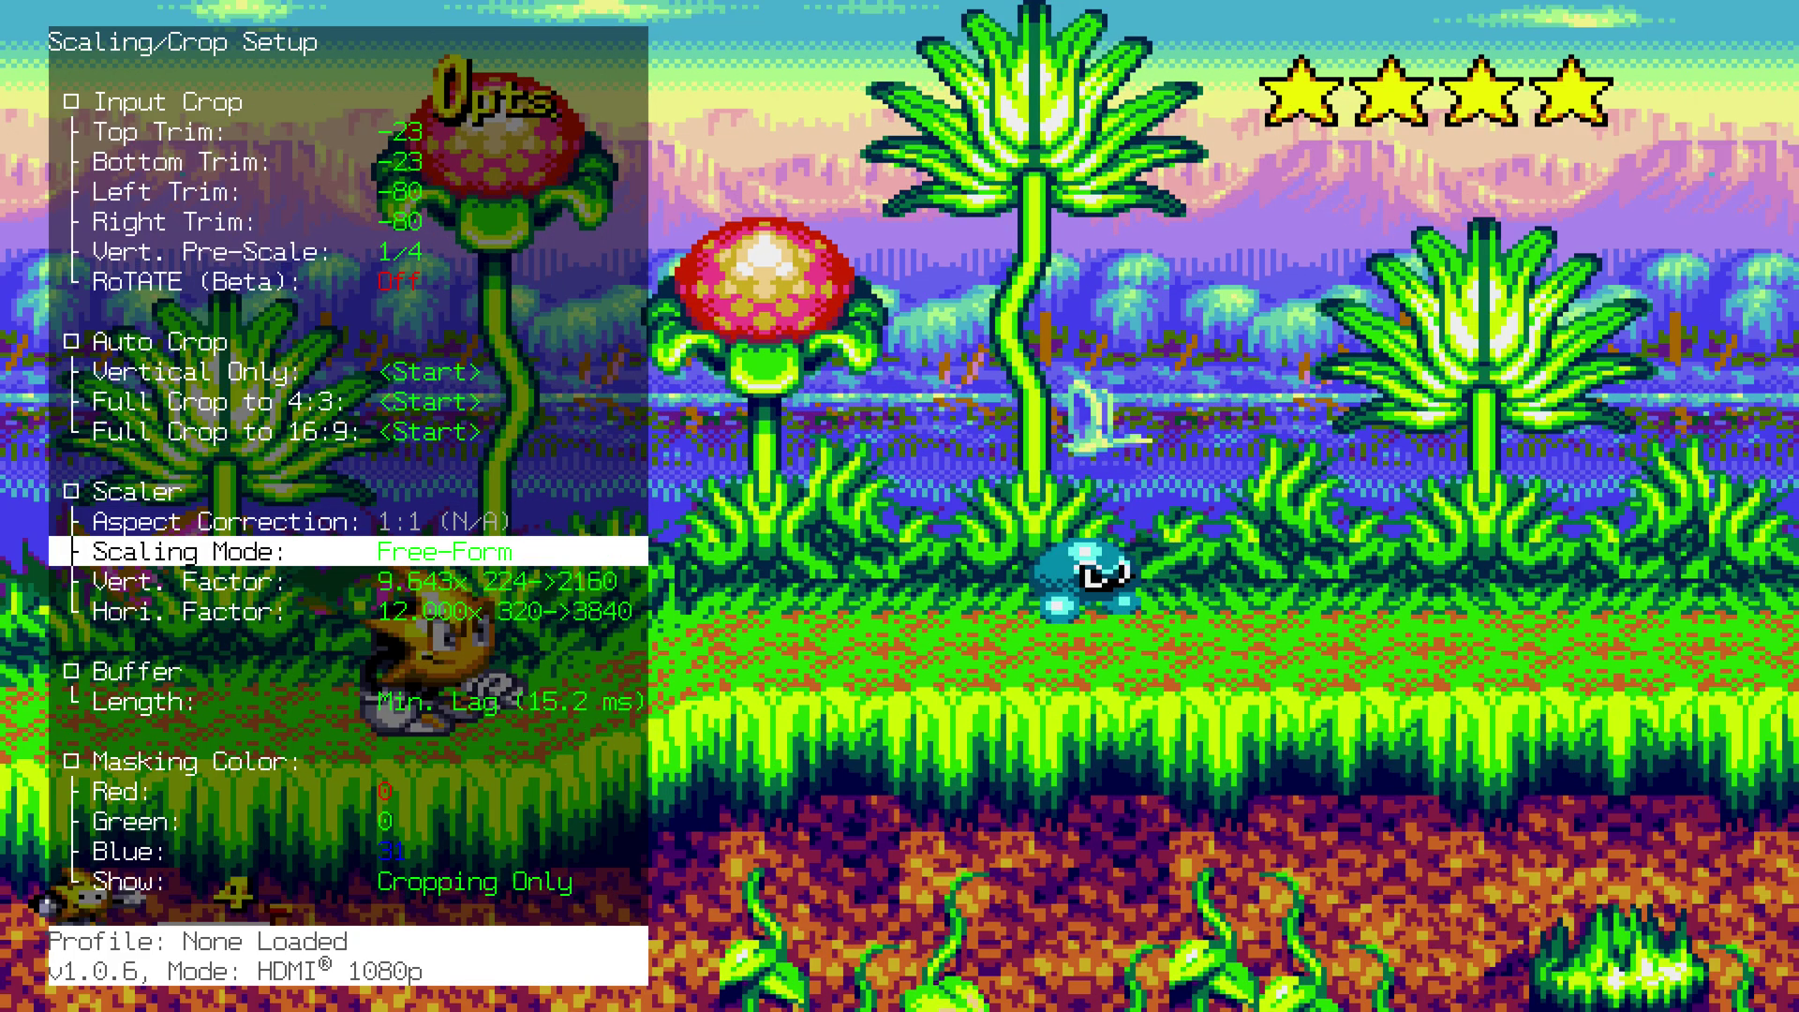
key(Down)
key(Right)
key(Left)
key(Left)
key(Left)
key(Down)
key(Left)
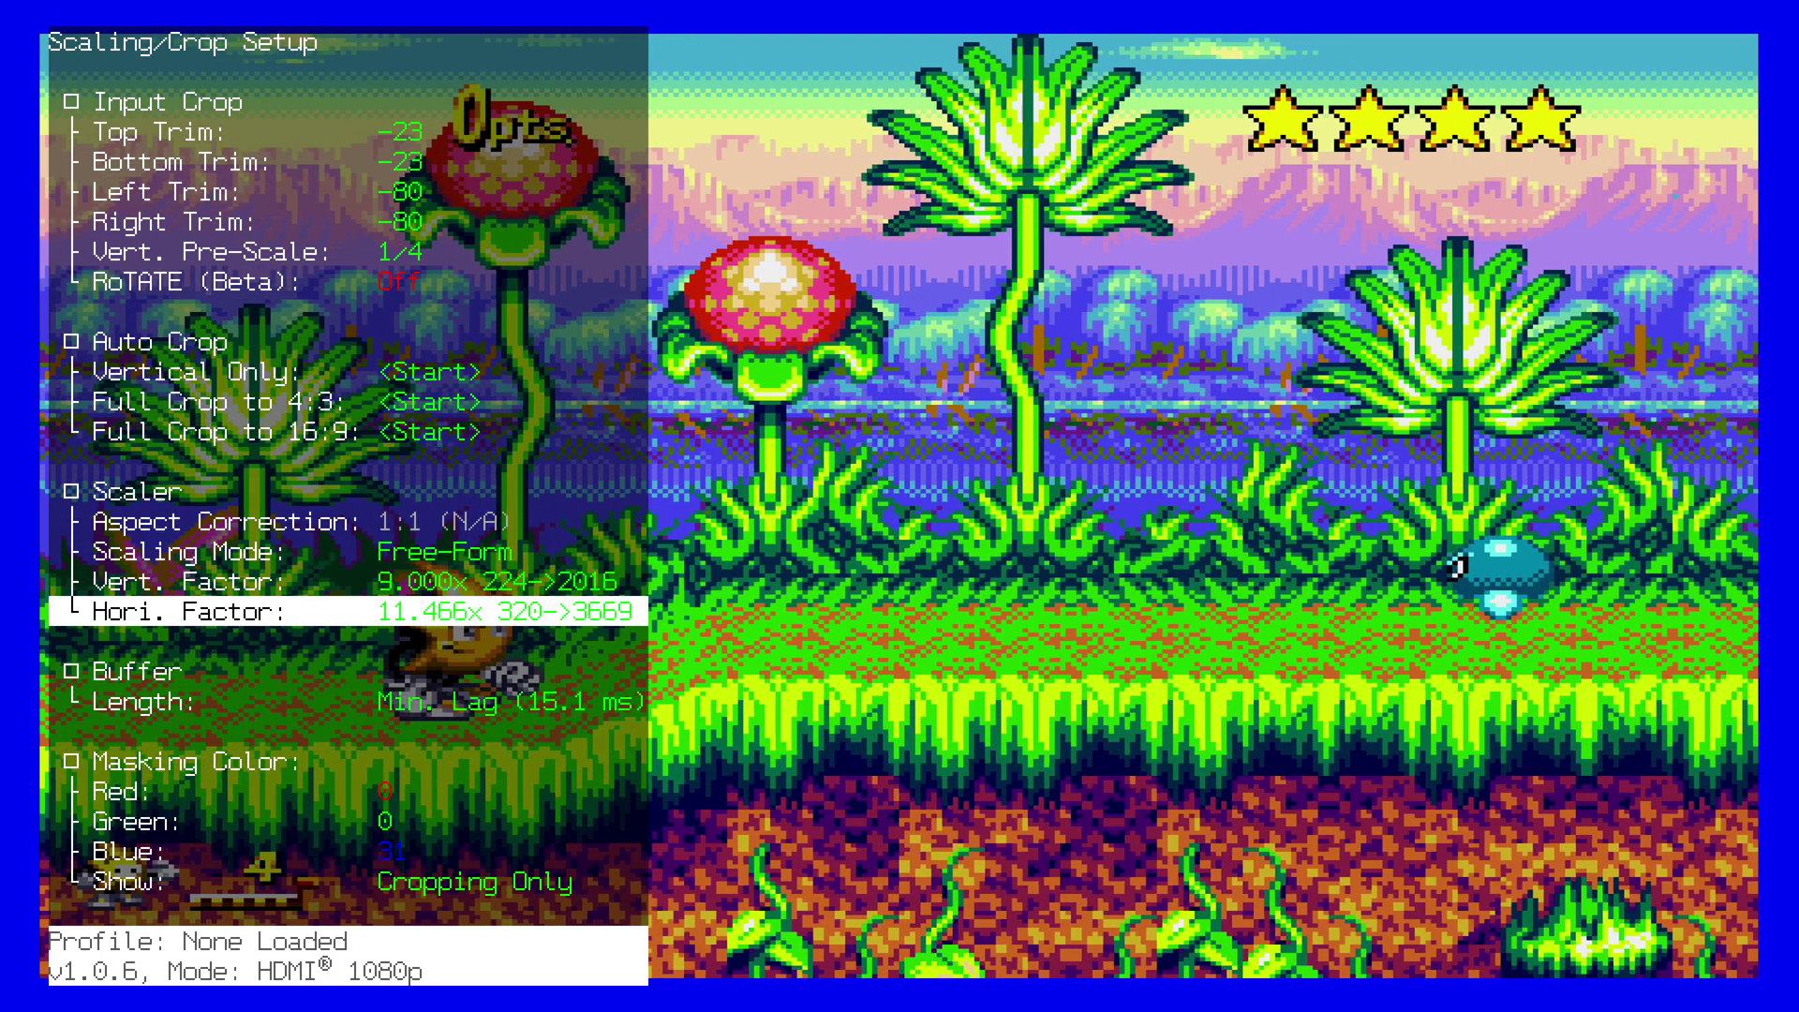
Step: Reduce Hori. Factor to 8.228x (320→2633) and close the overlay
key(Left)
key(Left)
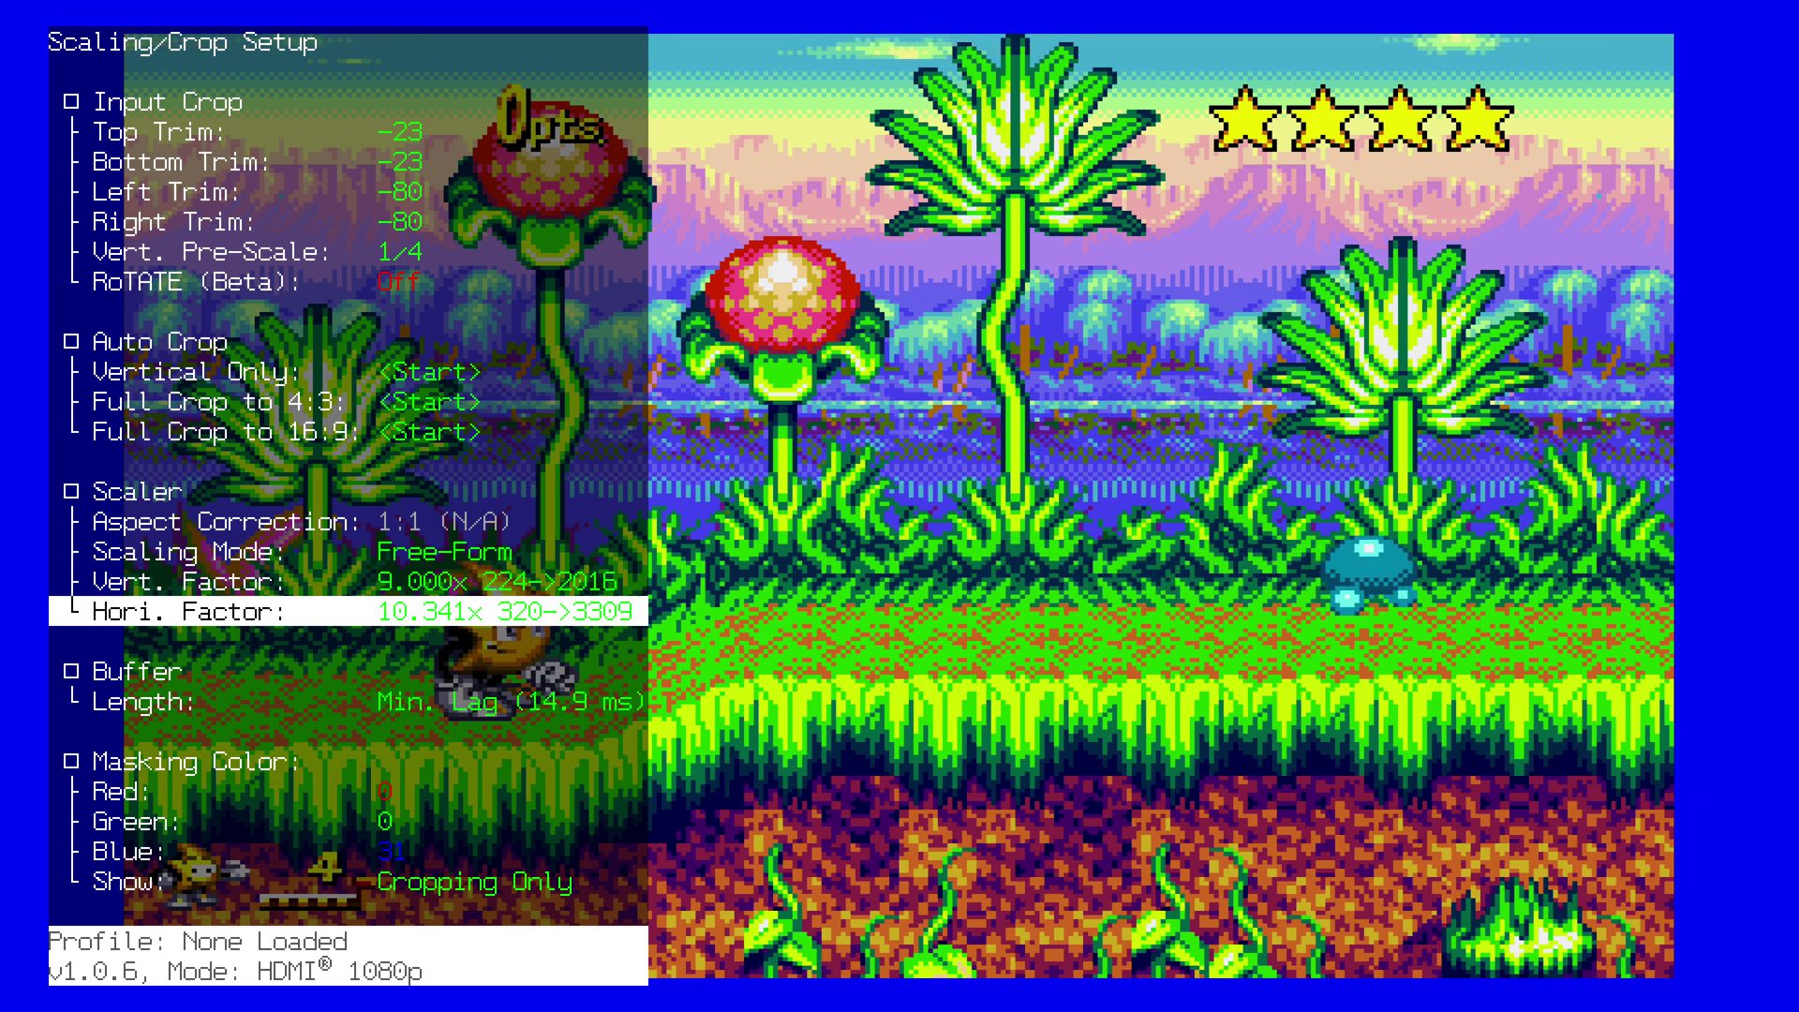
key(Left)
key(Left)
key(Left)
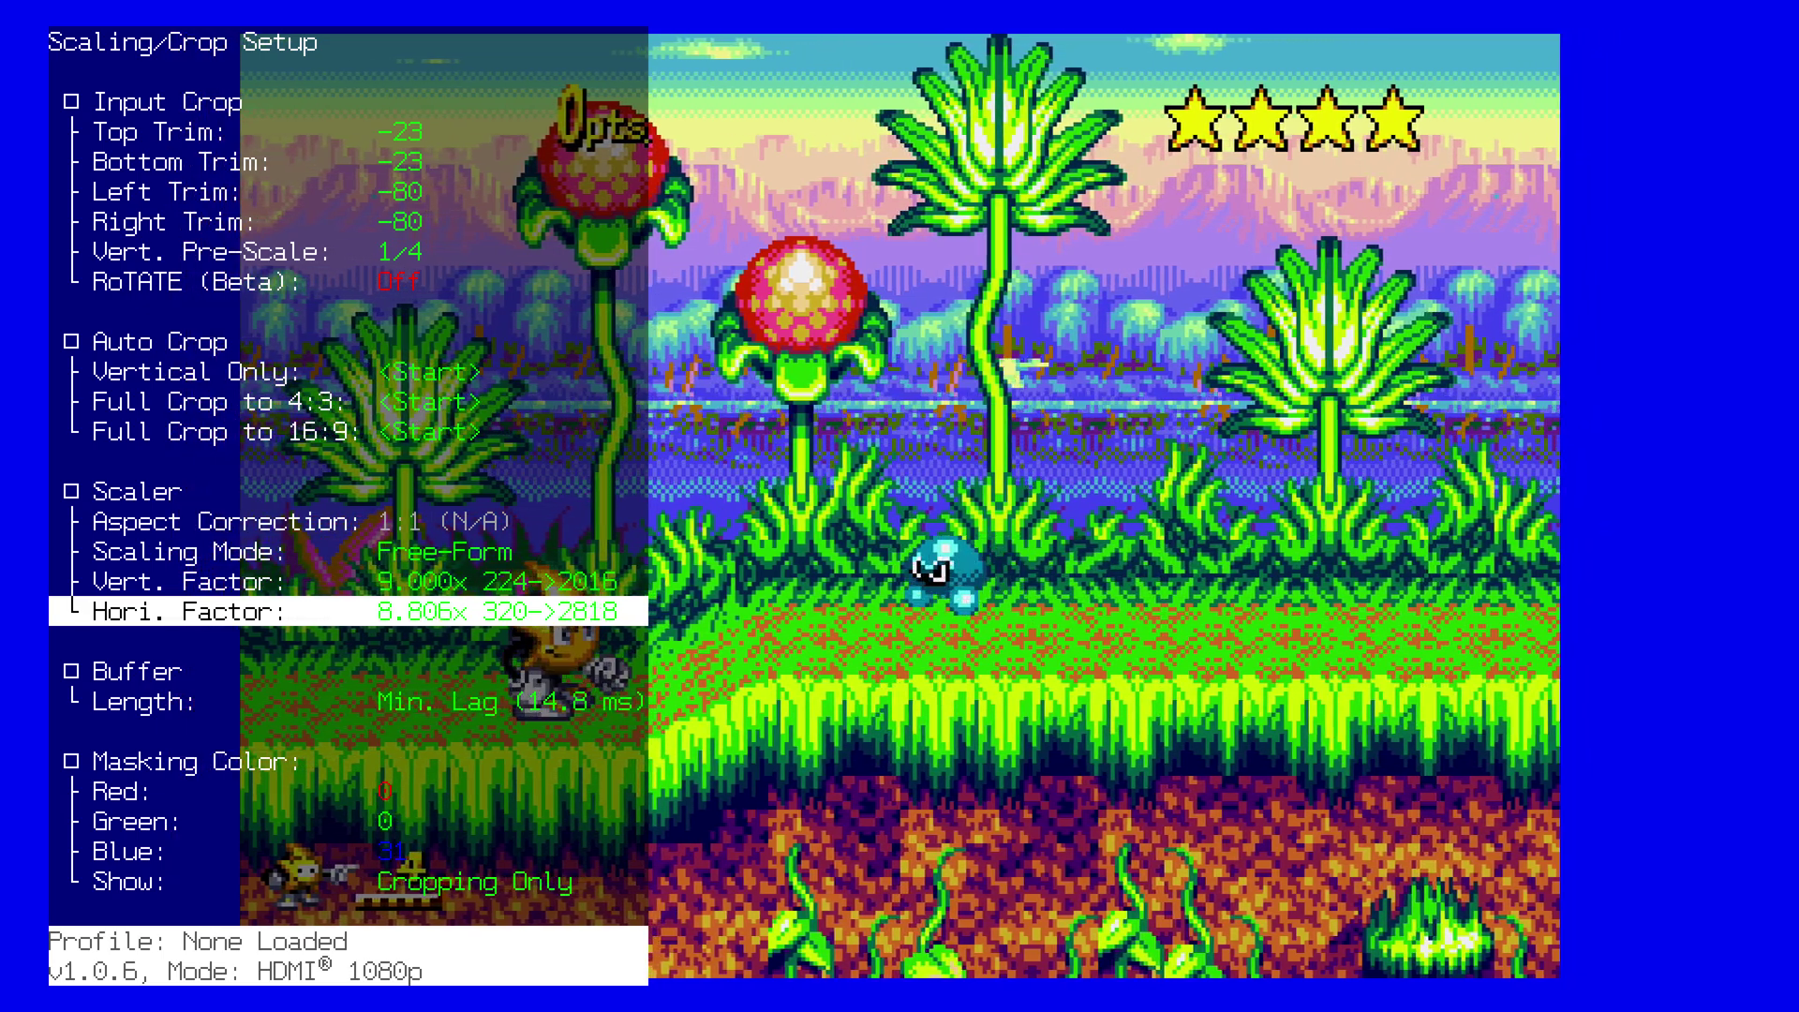
key(Left)
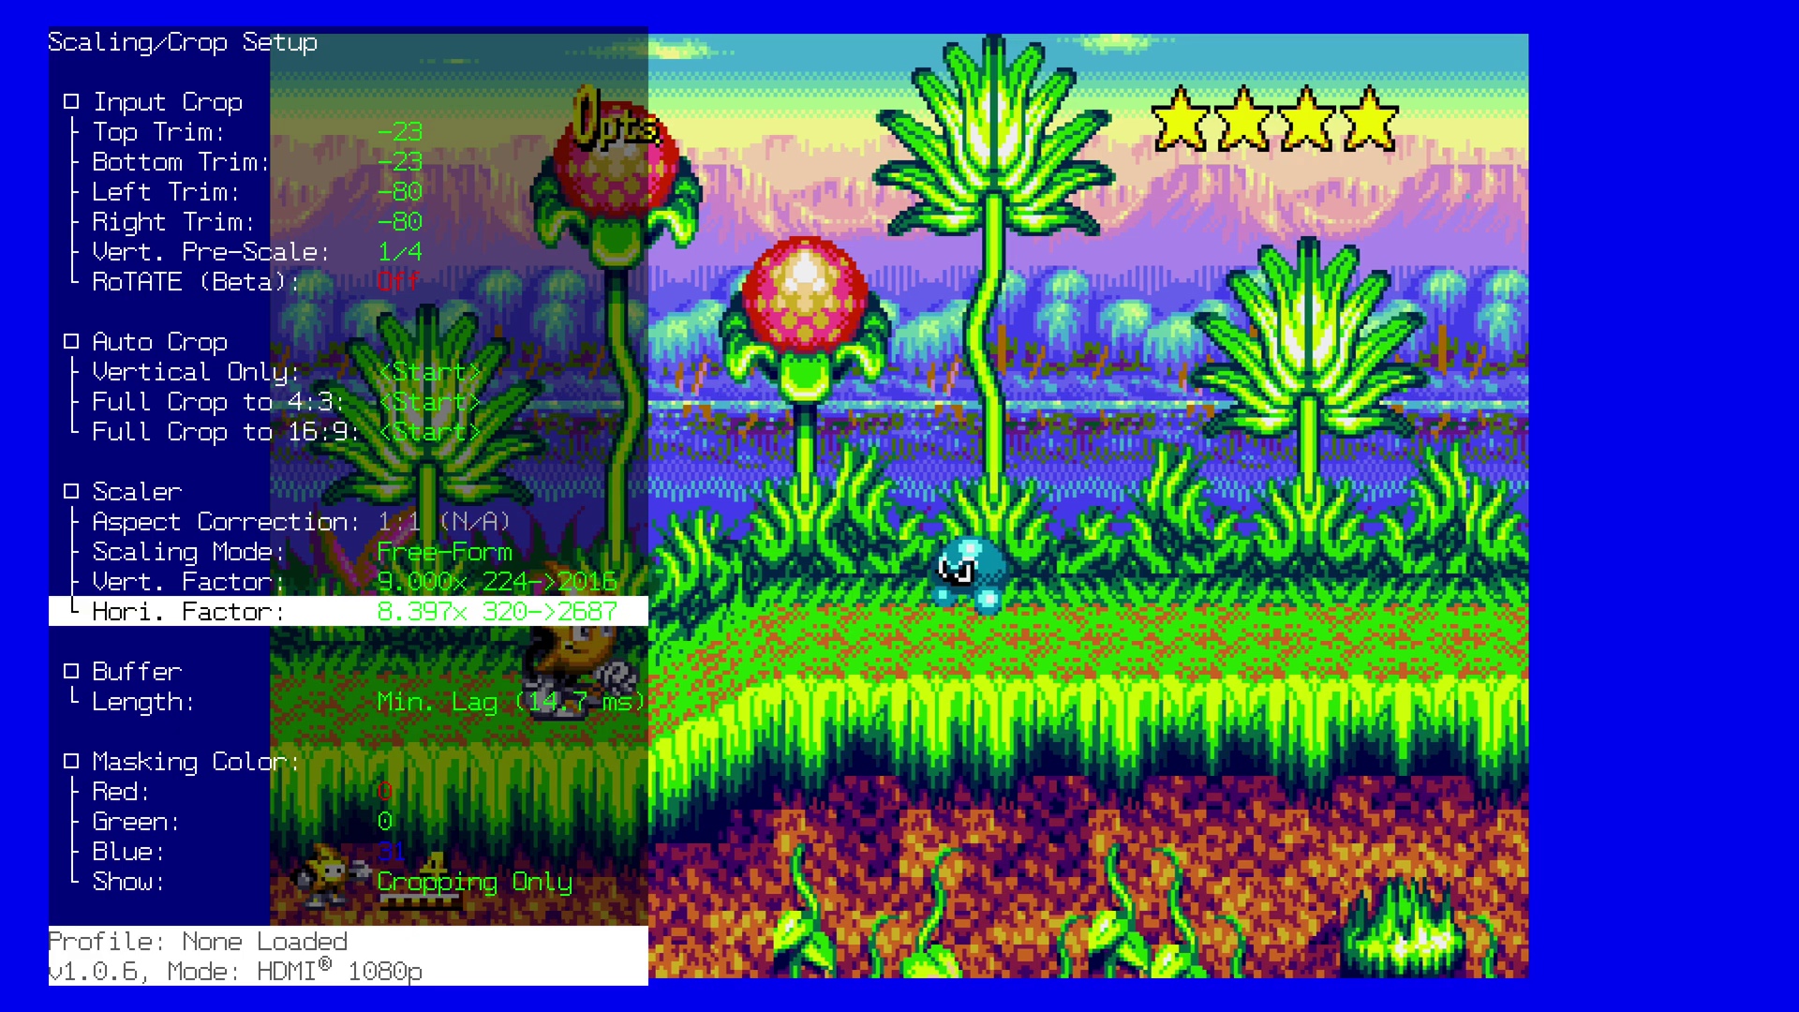
key(Left)
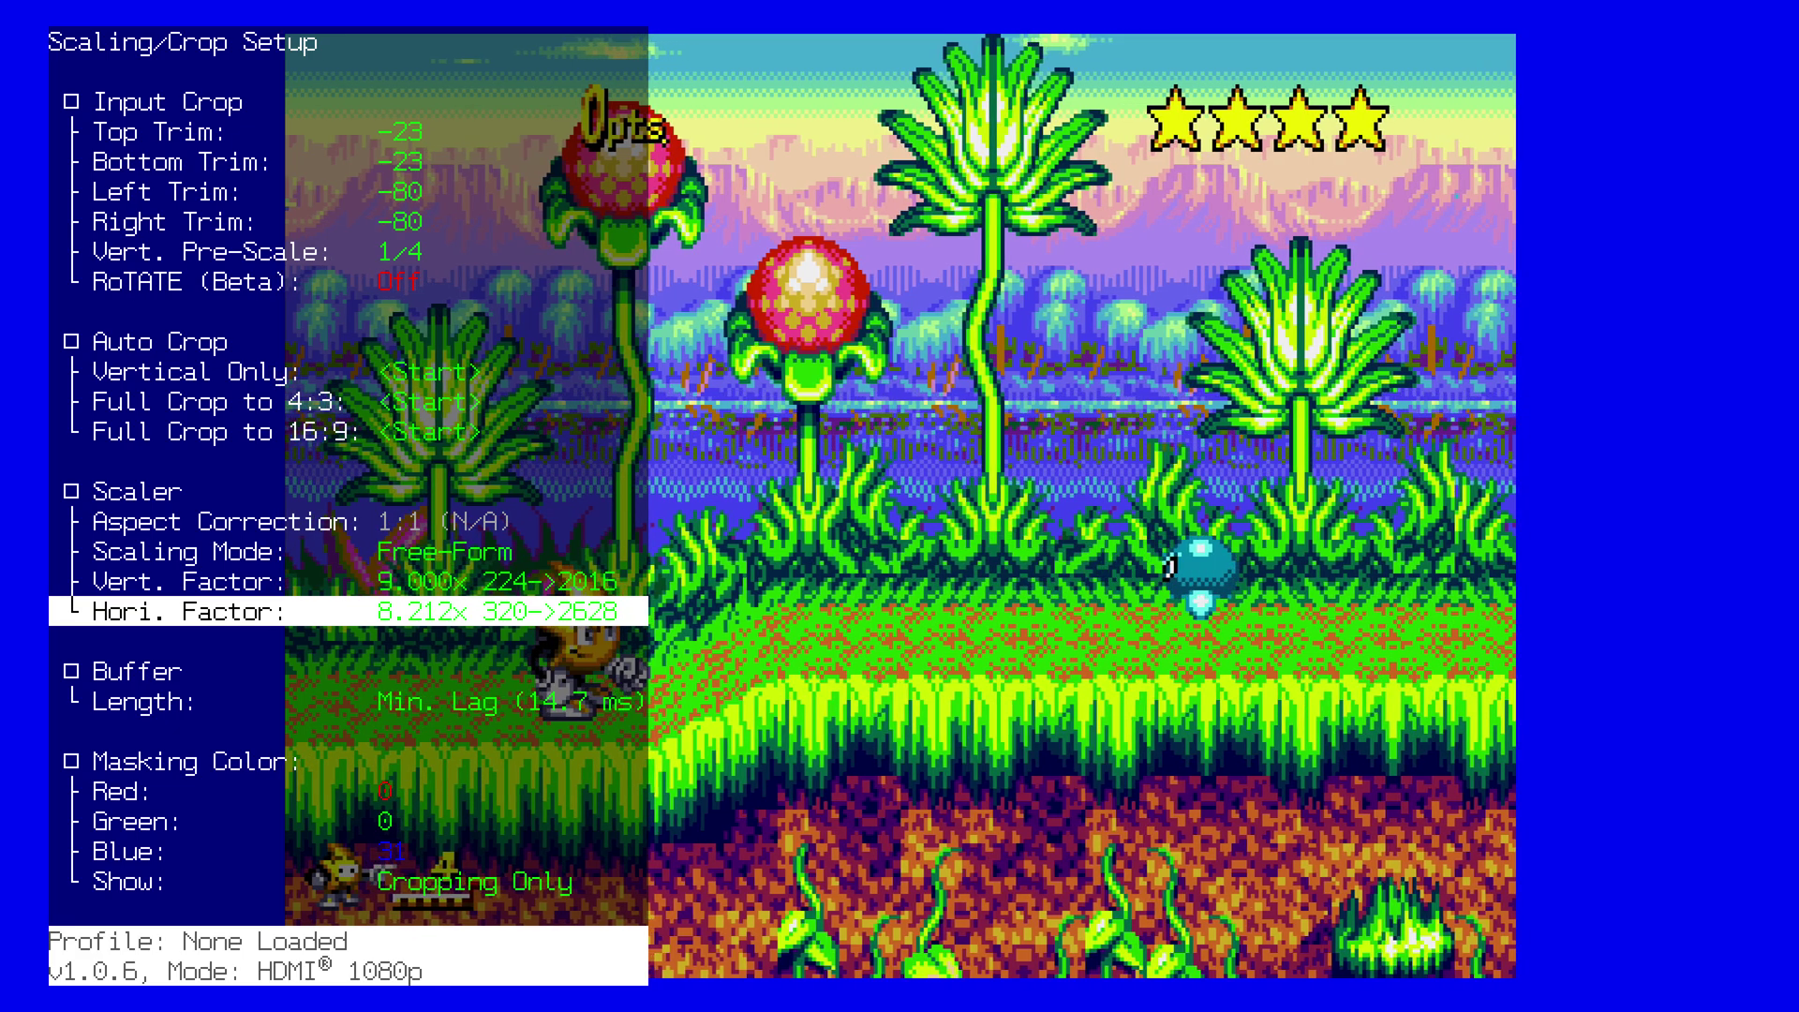
key(Right)
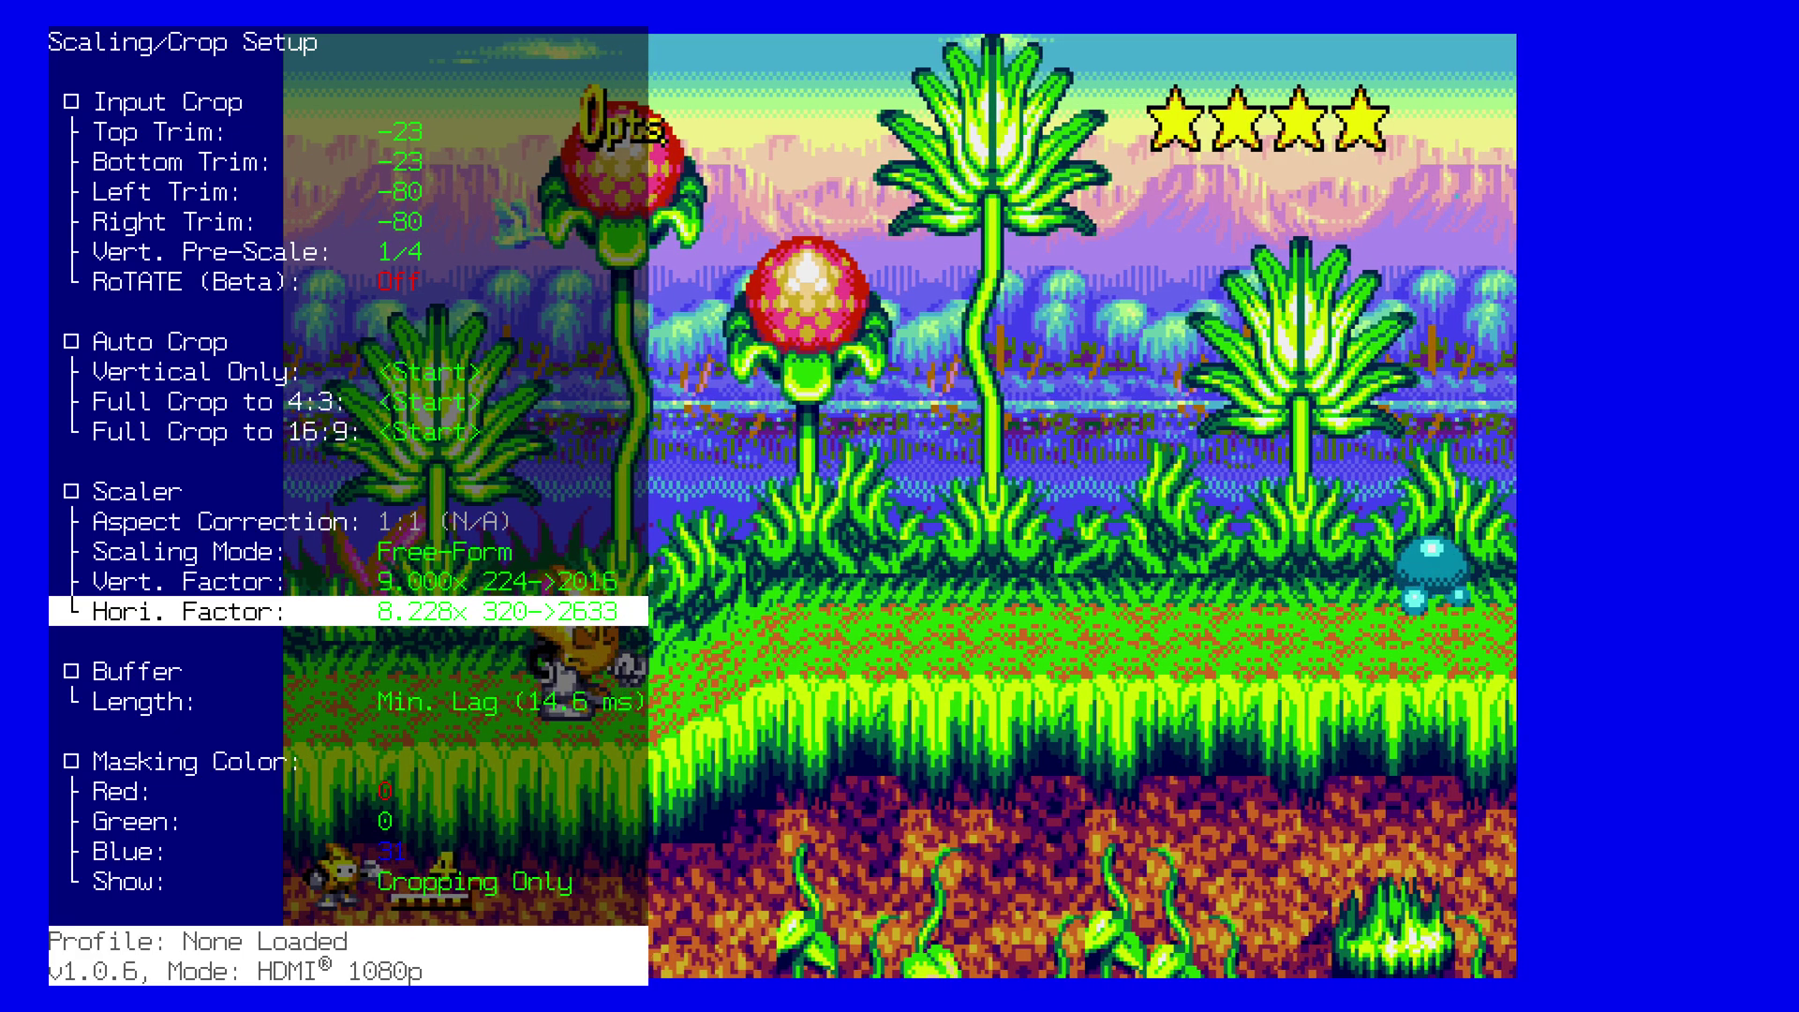
key(Escape)
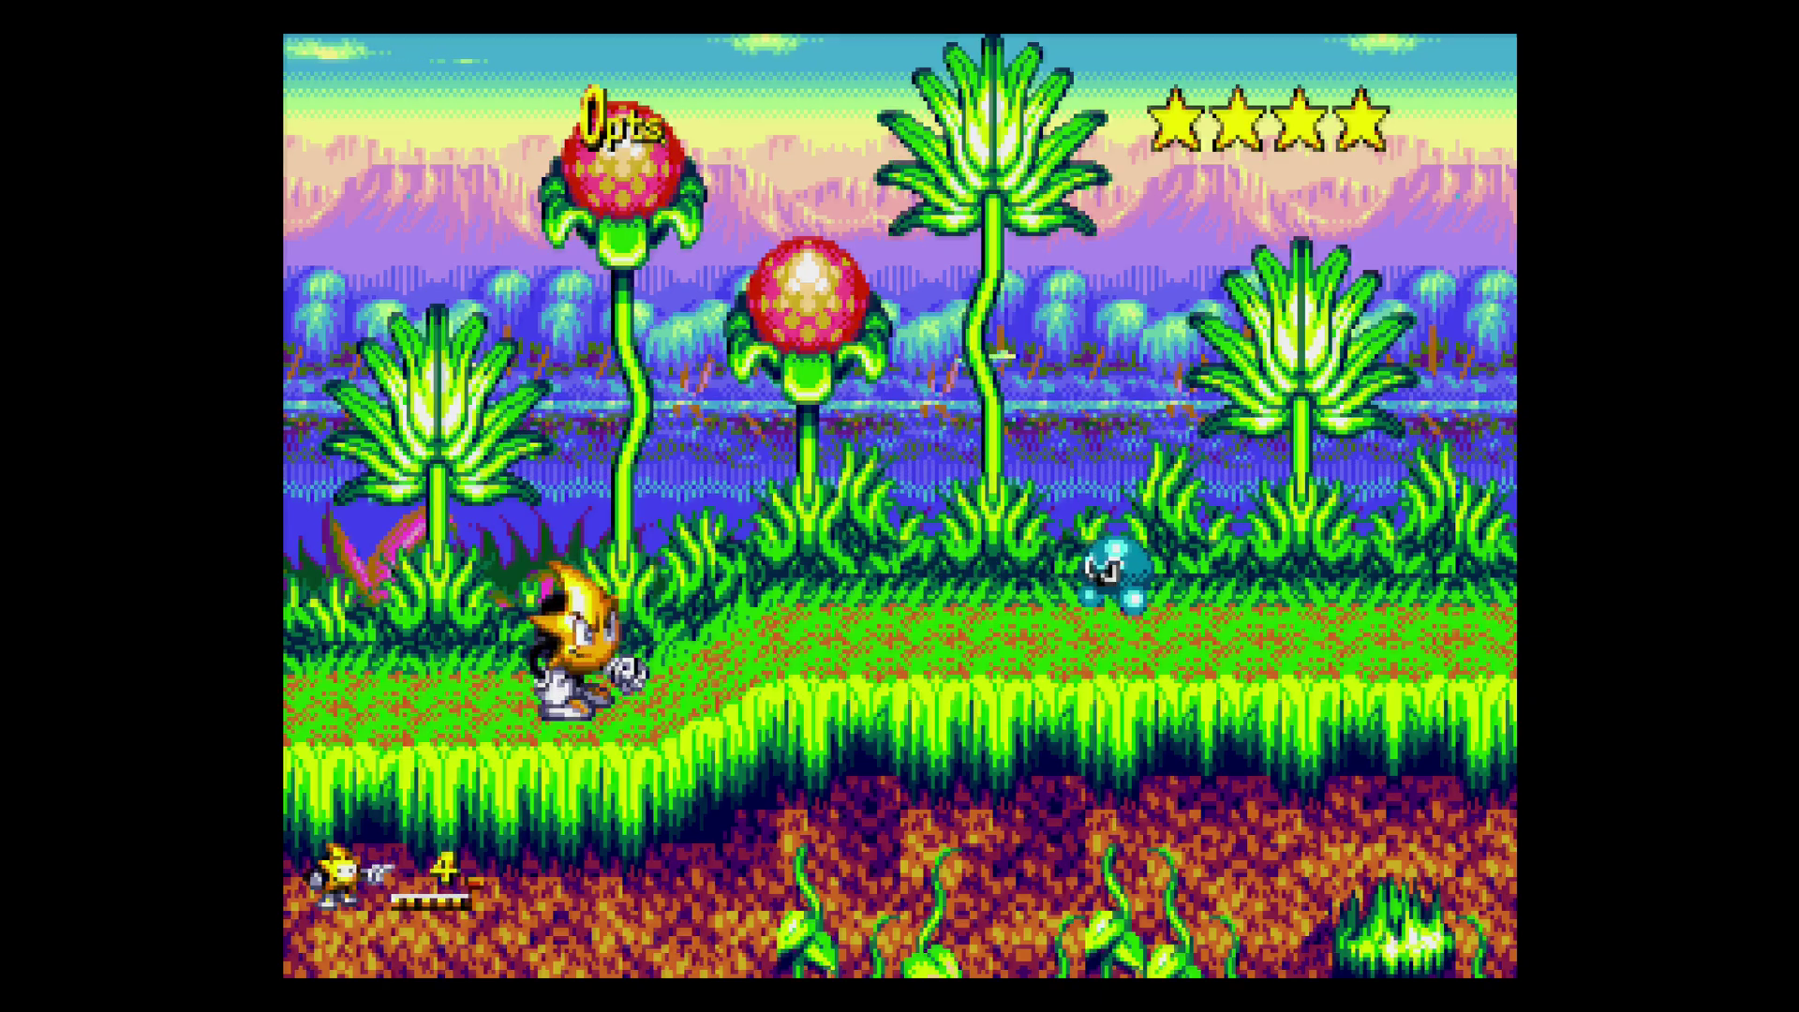
Step: Return to the Switch HOME menu and load RetroTINK-4K's default profile
key(Home)
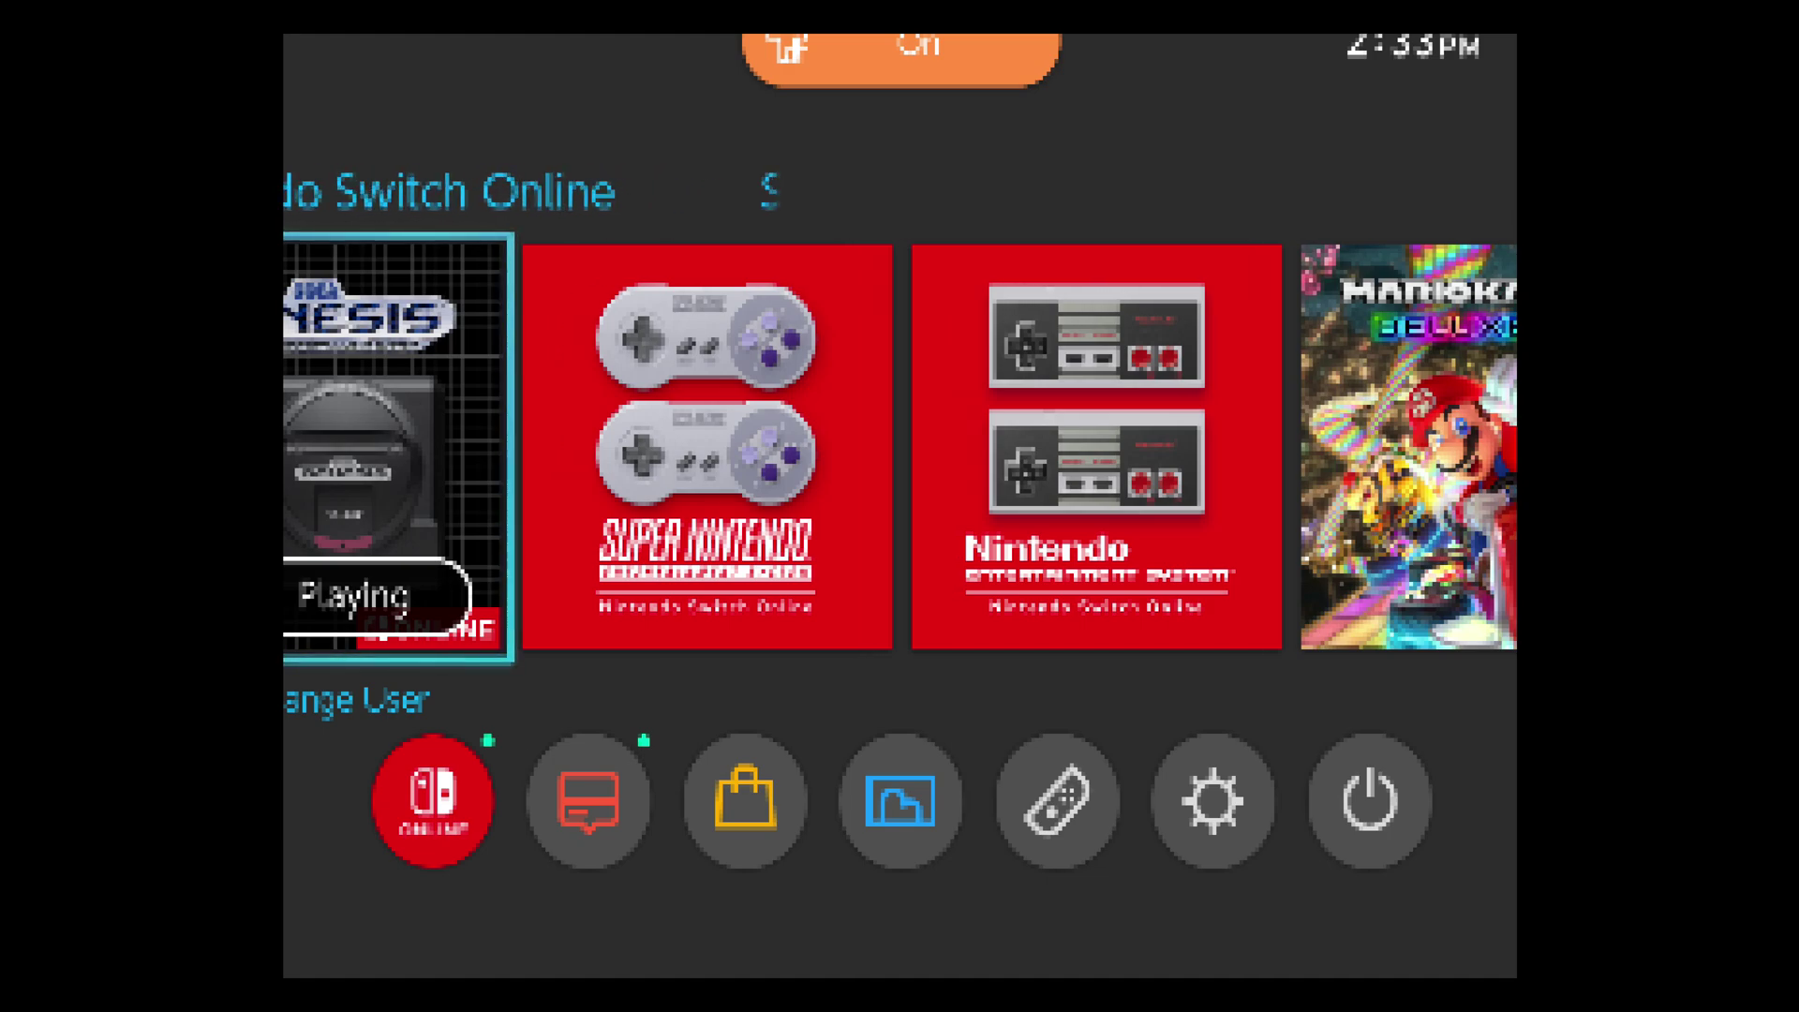
key(Home)
key(Down)
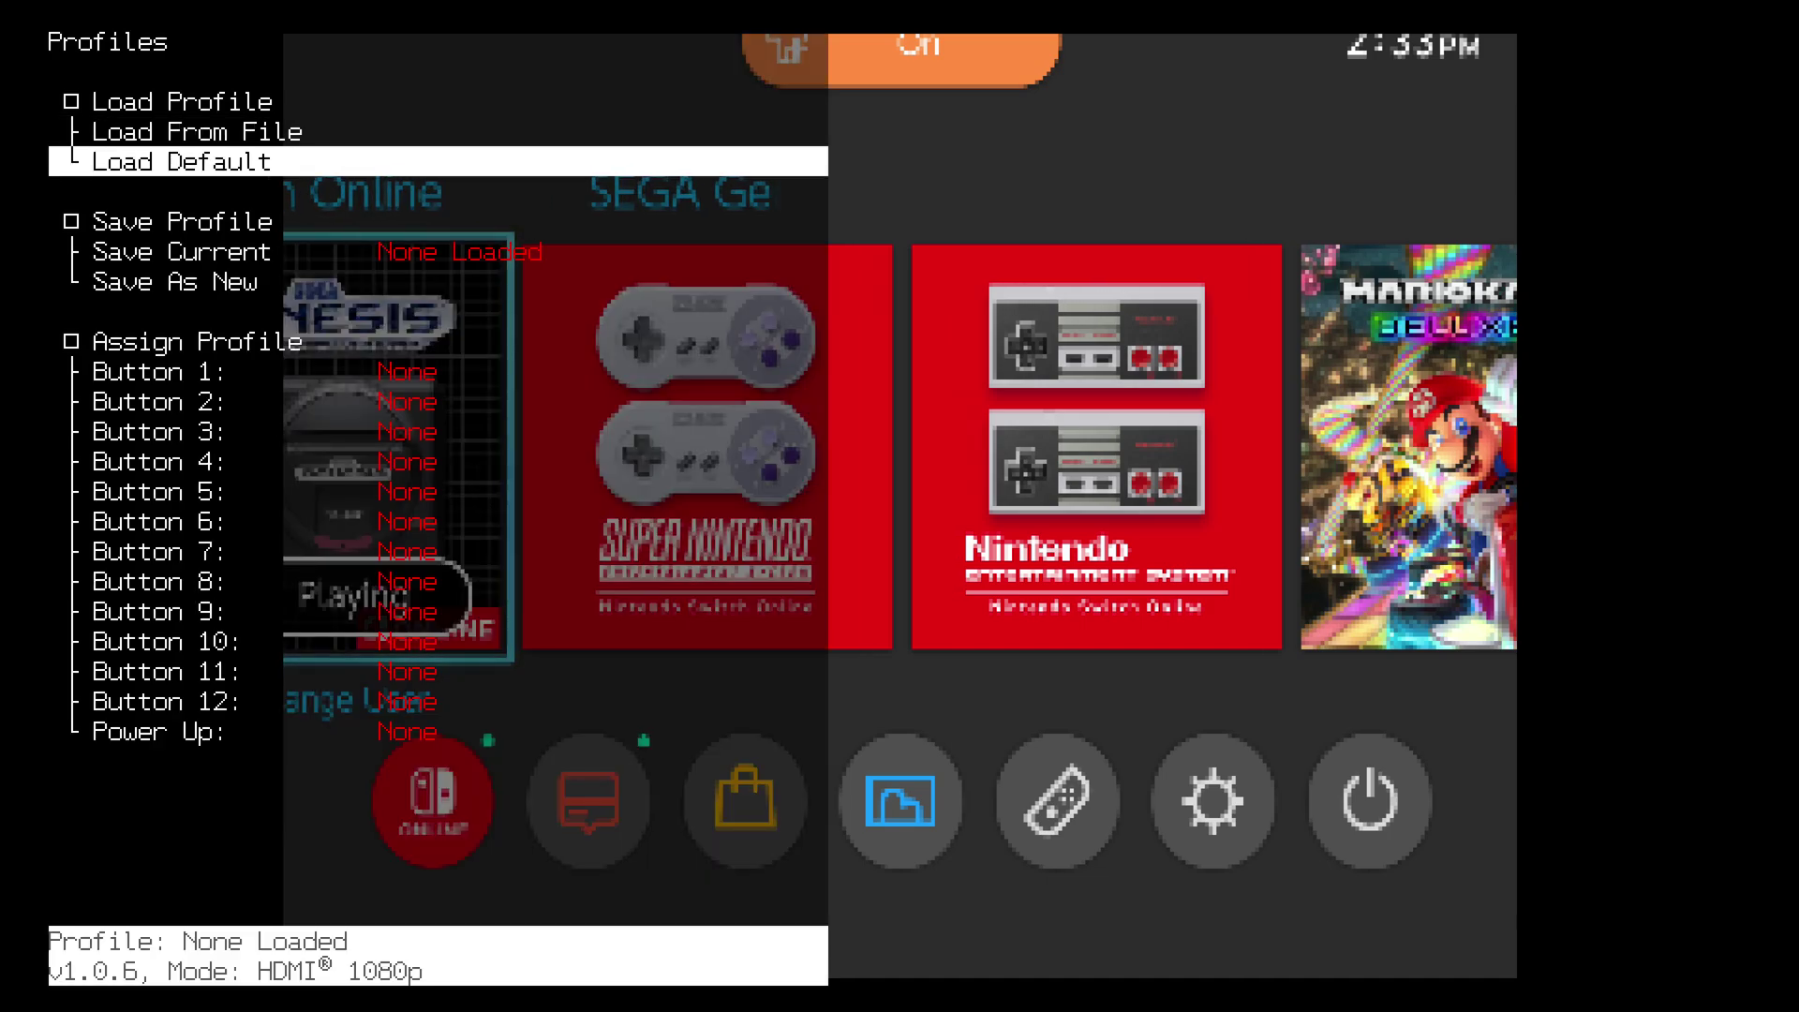
key(Return)
key(Return)
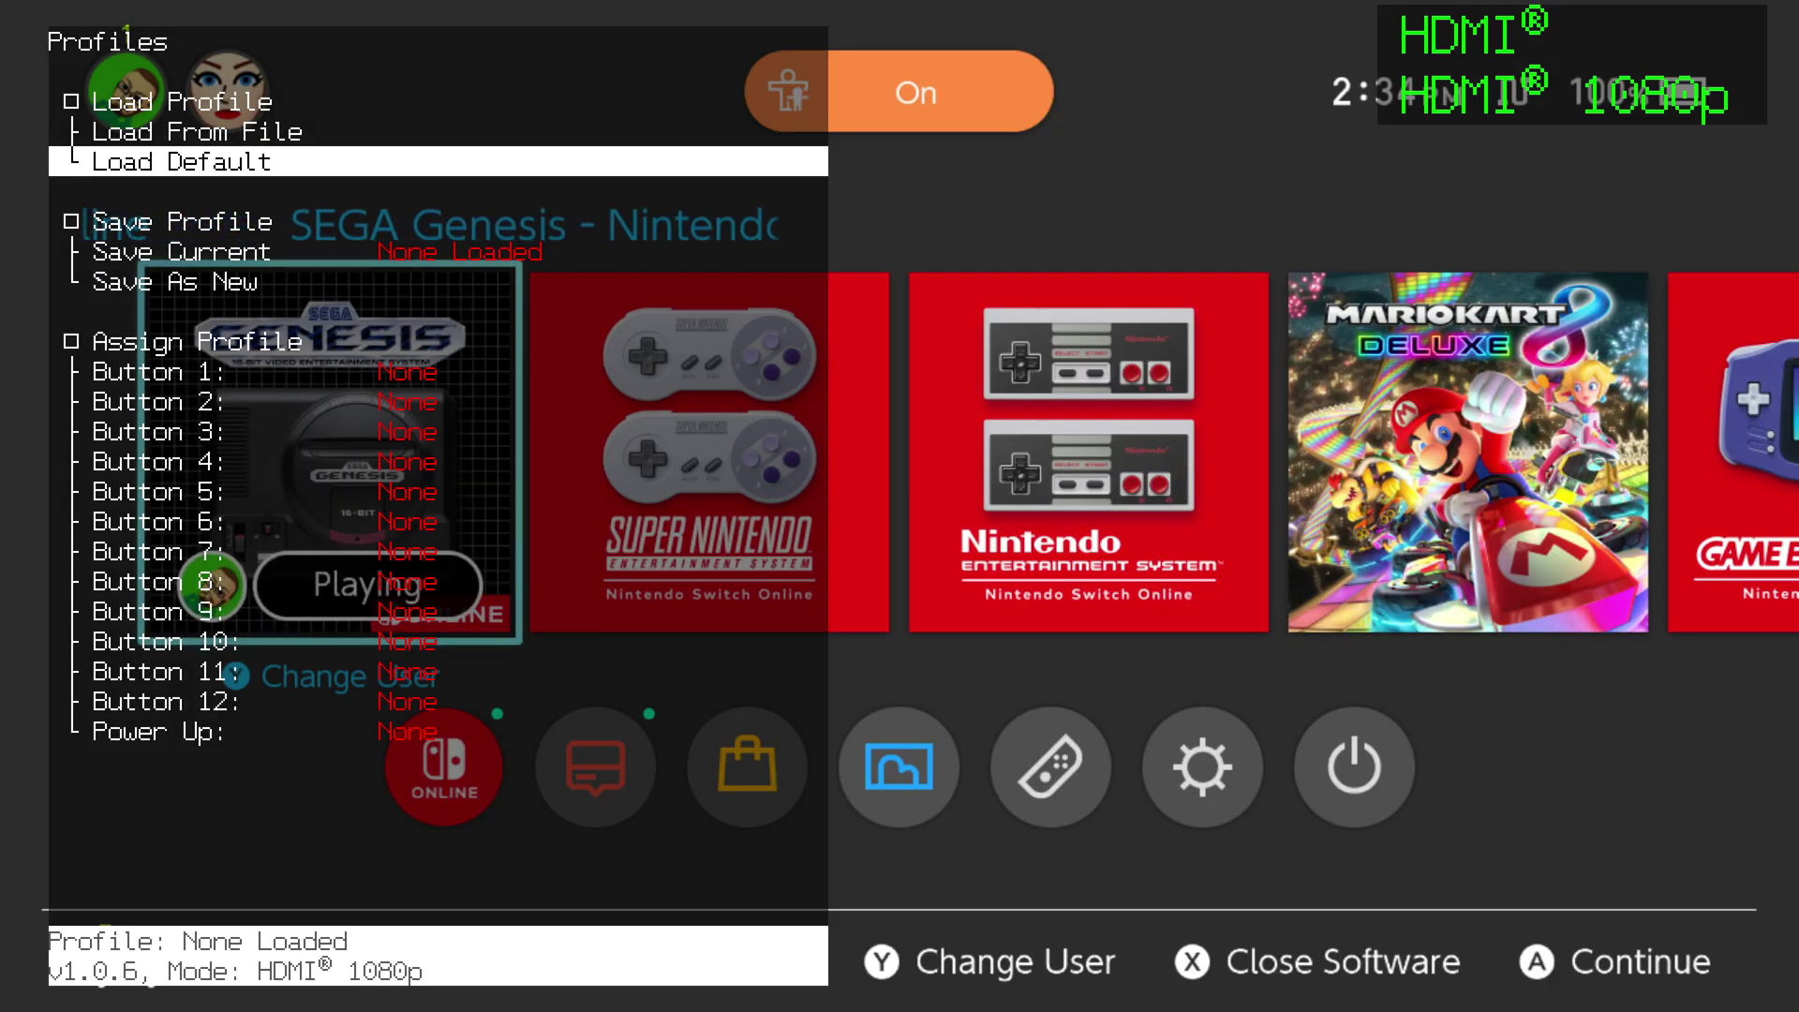
Step: Launch Game Boy – Nintendo Switch Online so its game library appears
key(Right)
key(Right)
key(Right)
key(Right)
key(Right)
key(Right)
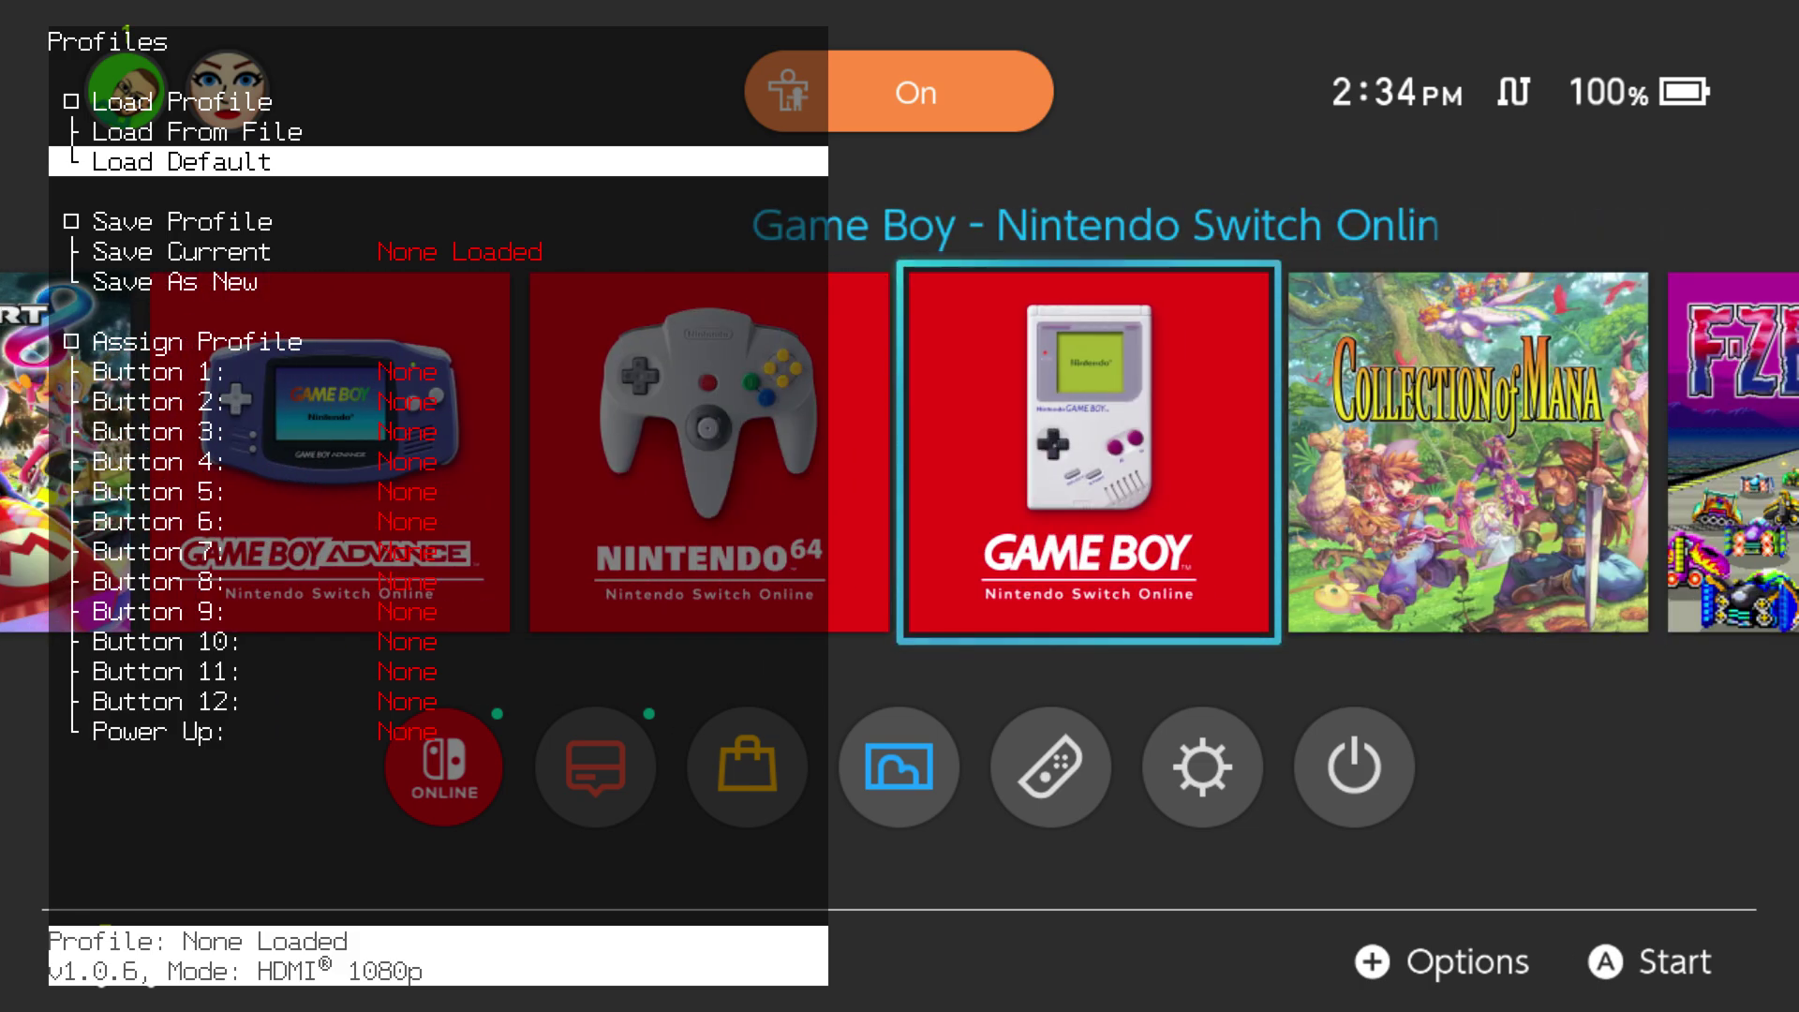
key(Return)
key(Return)
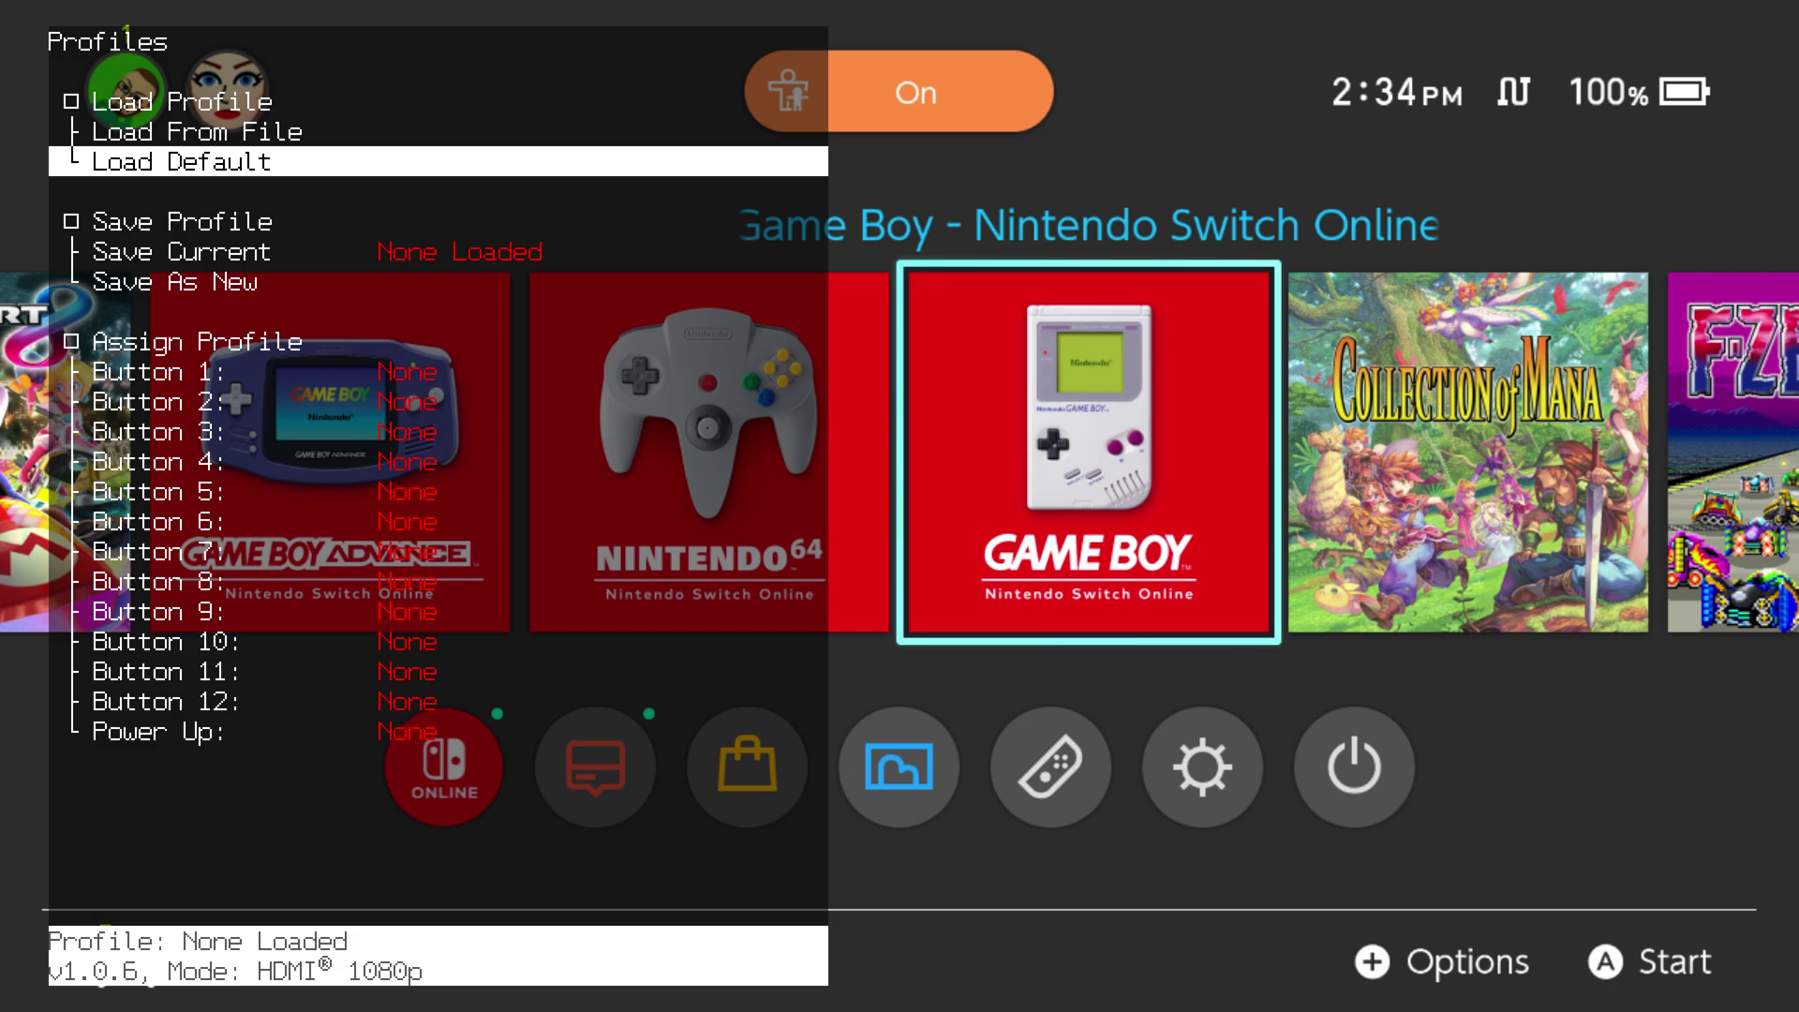
key(Return)
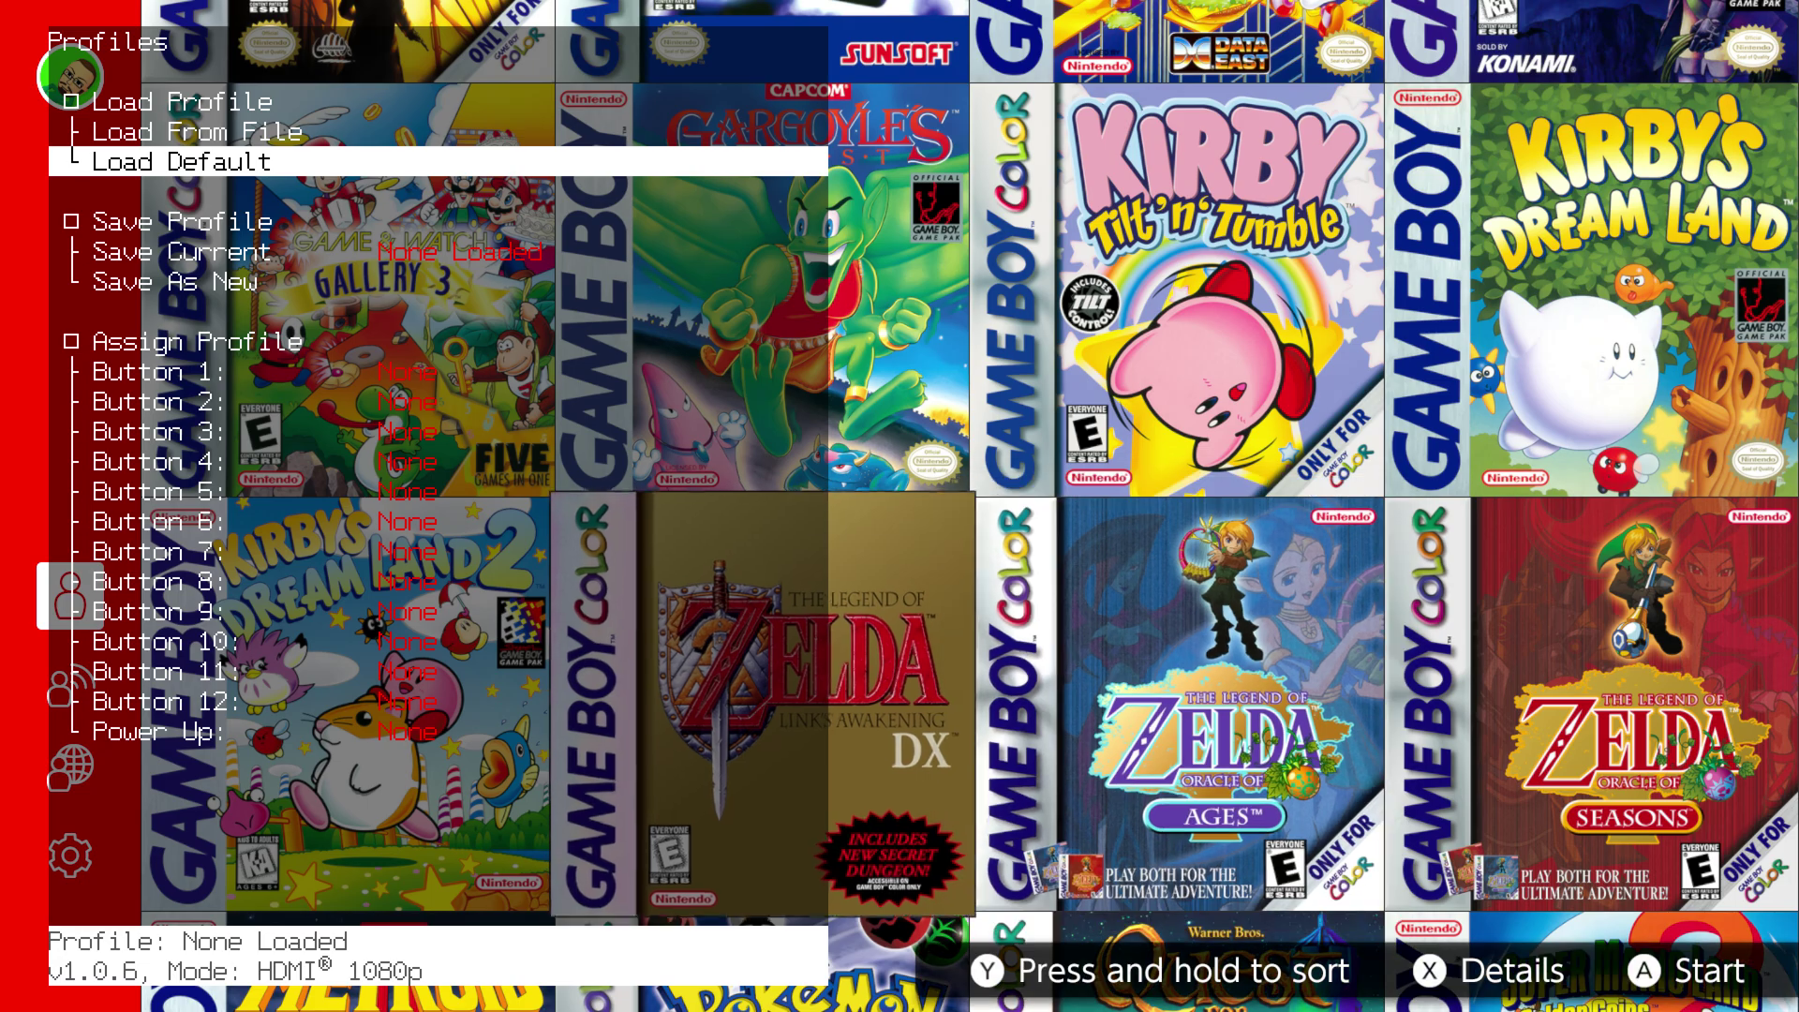
key(Left)
key(Down)
key(Down)
key(Down)
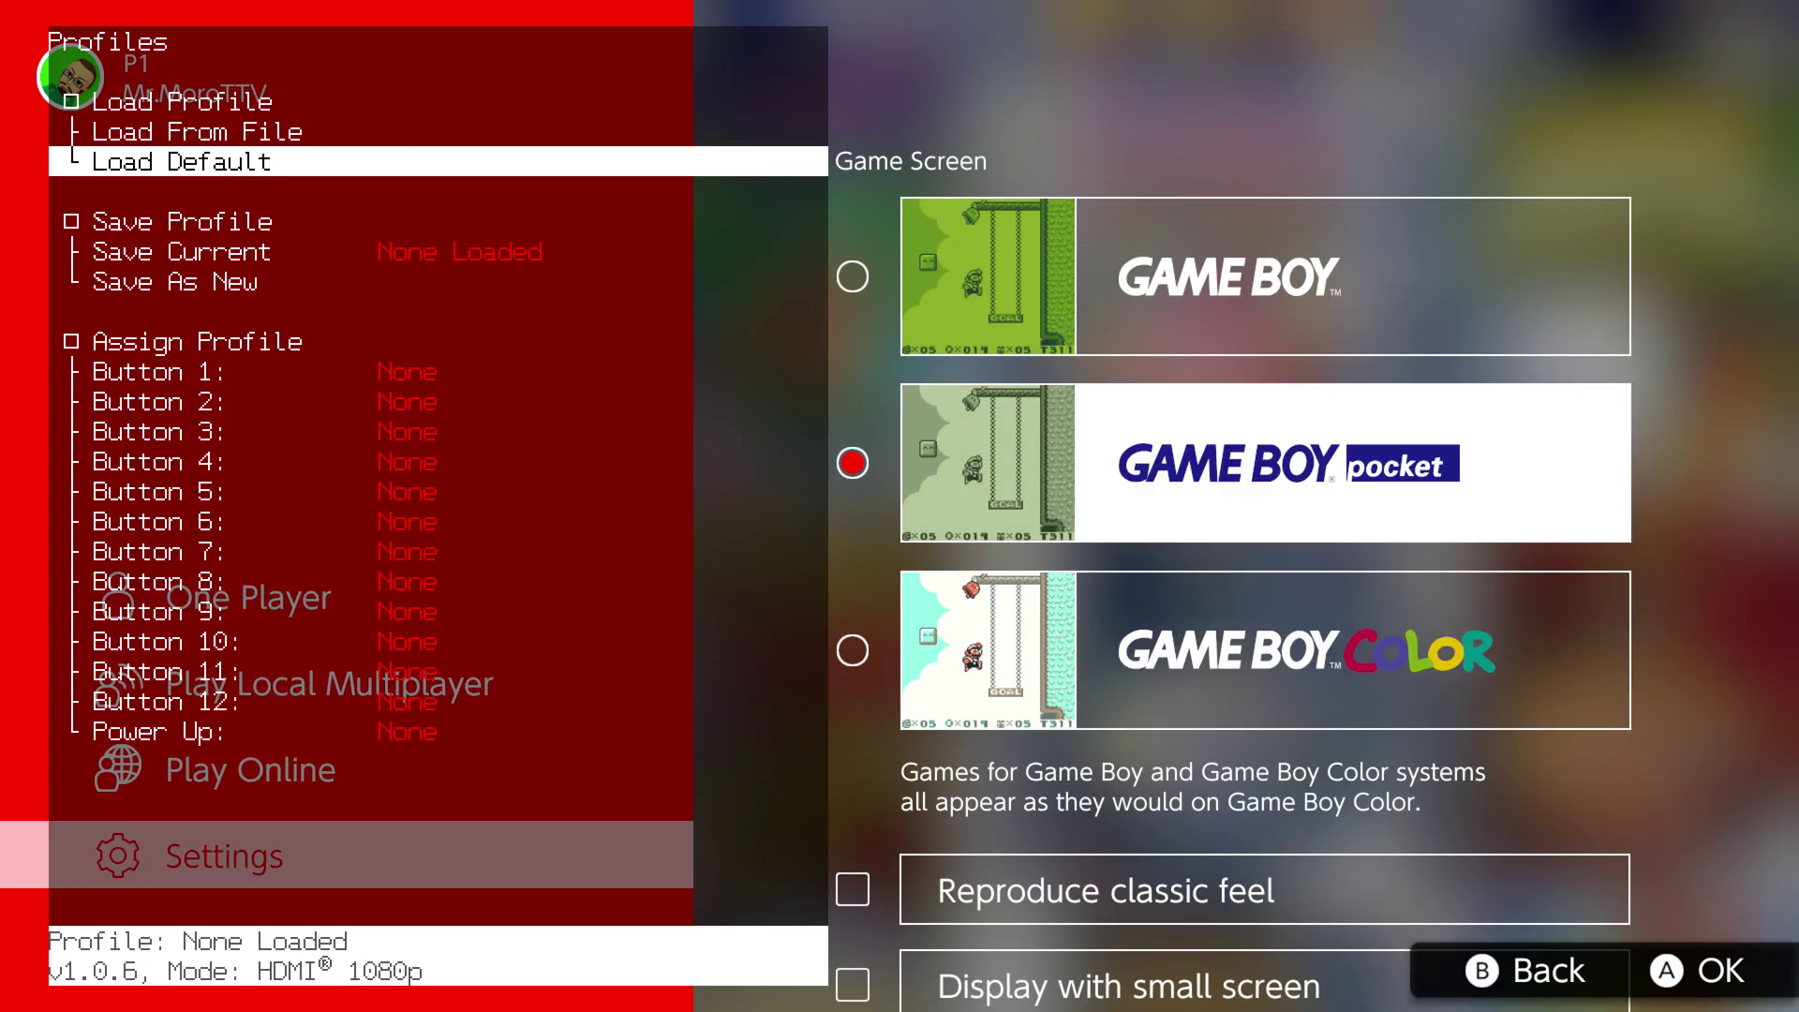
key(Up)
key(Down)
key(Up)
key(Down)
key(Down)
key(Down)
key(Up)
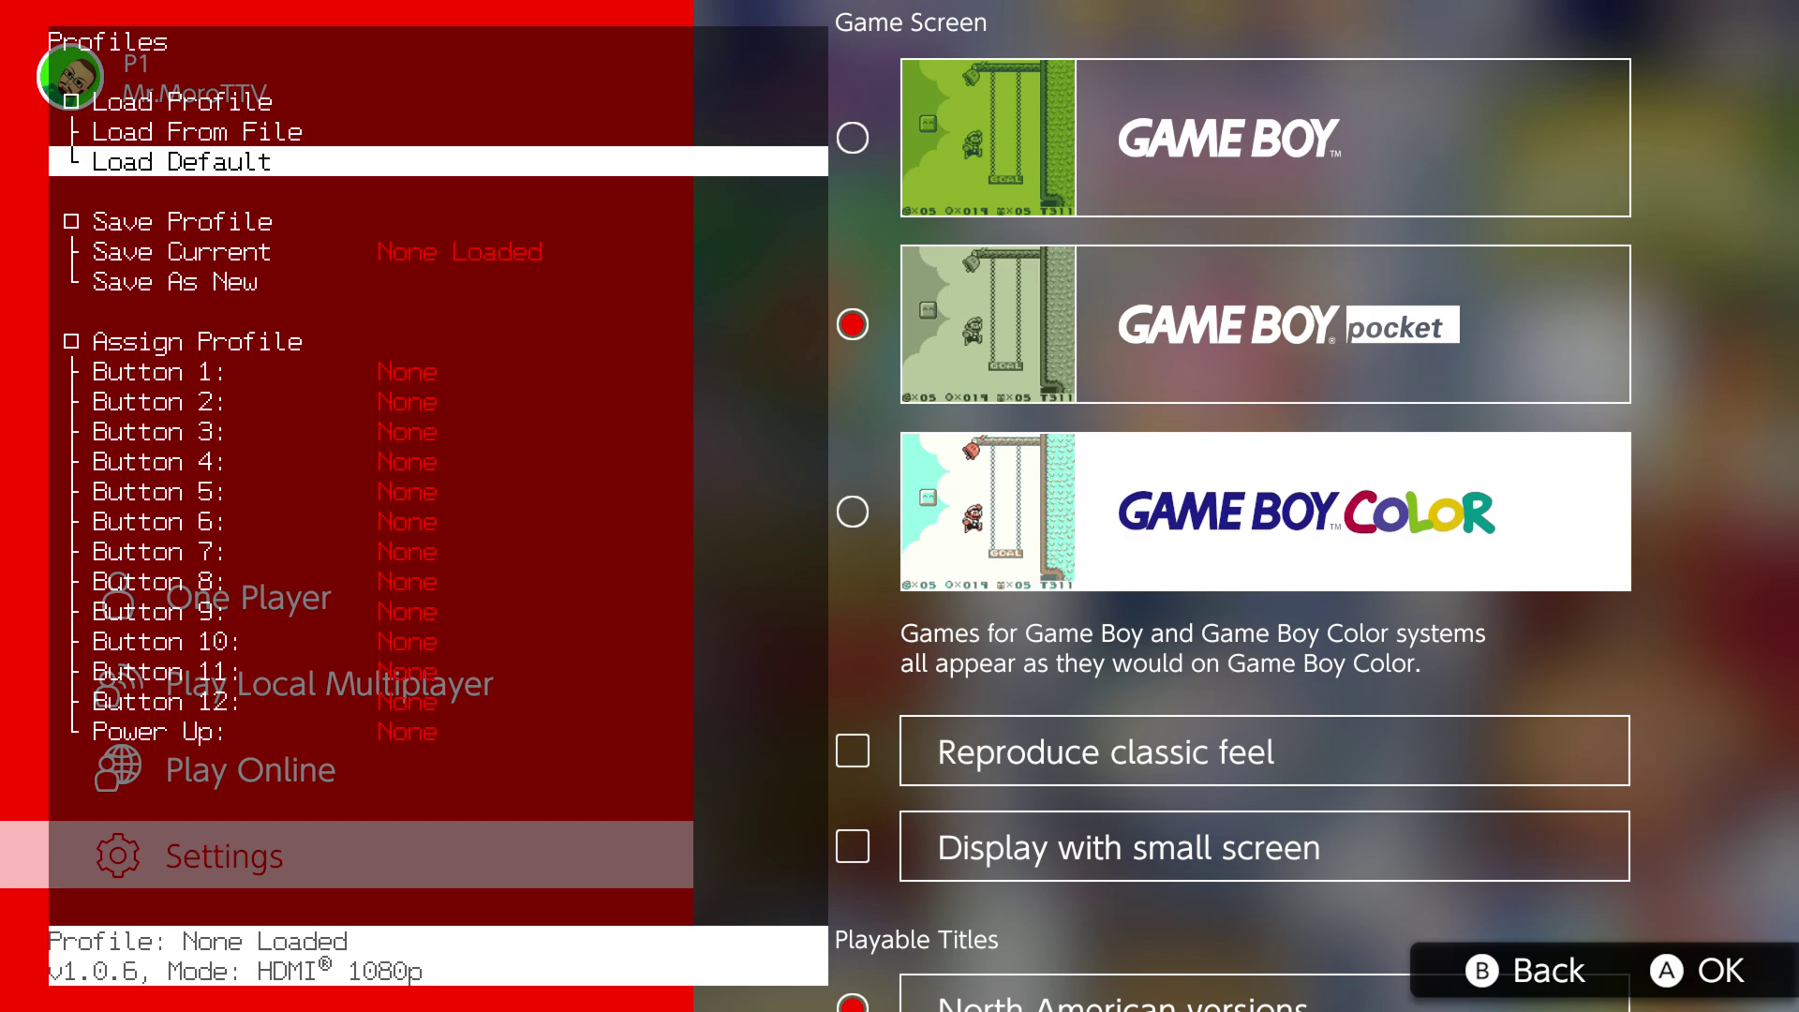
key(Down)
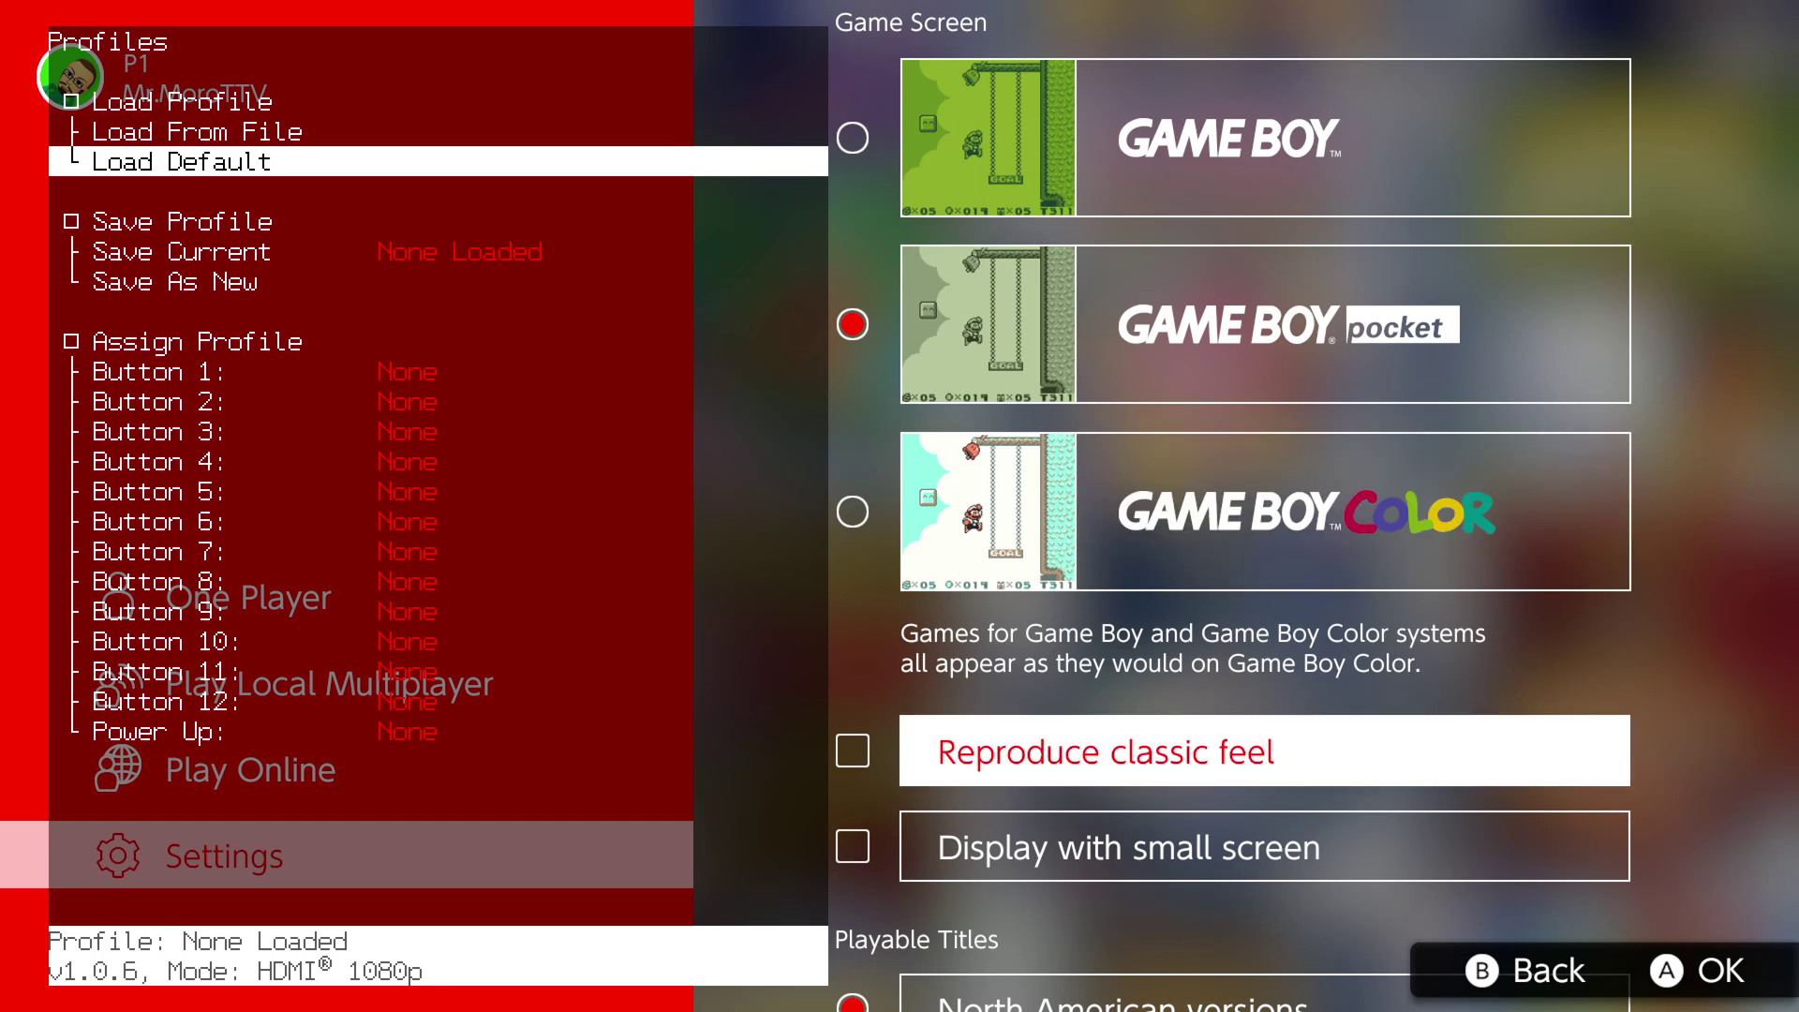
key(Down)
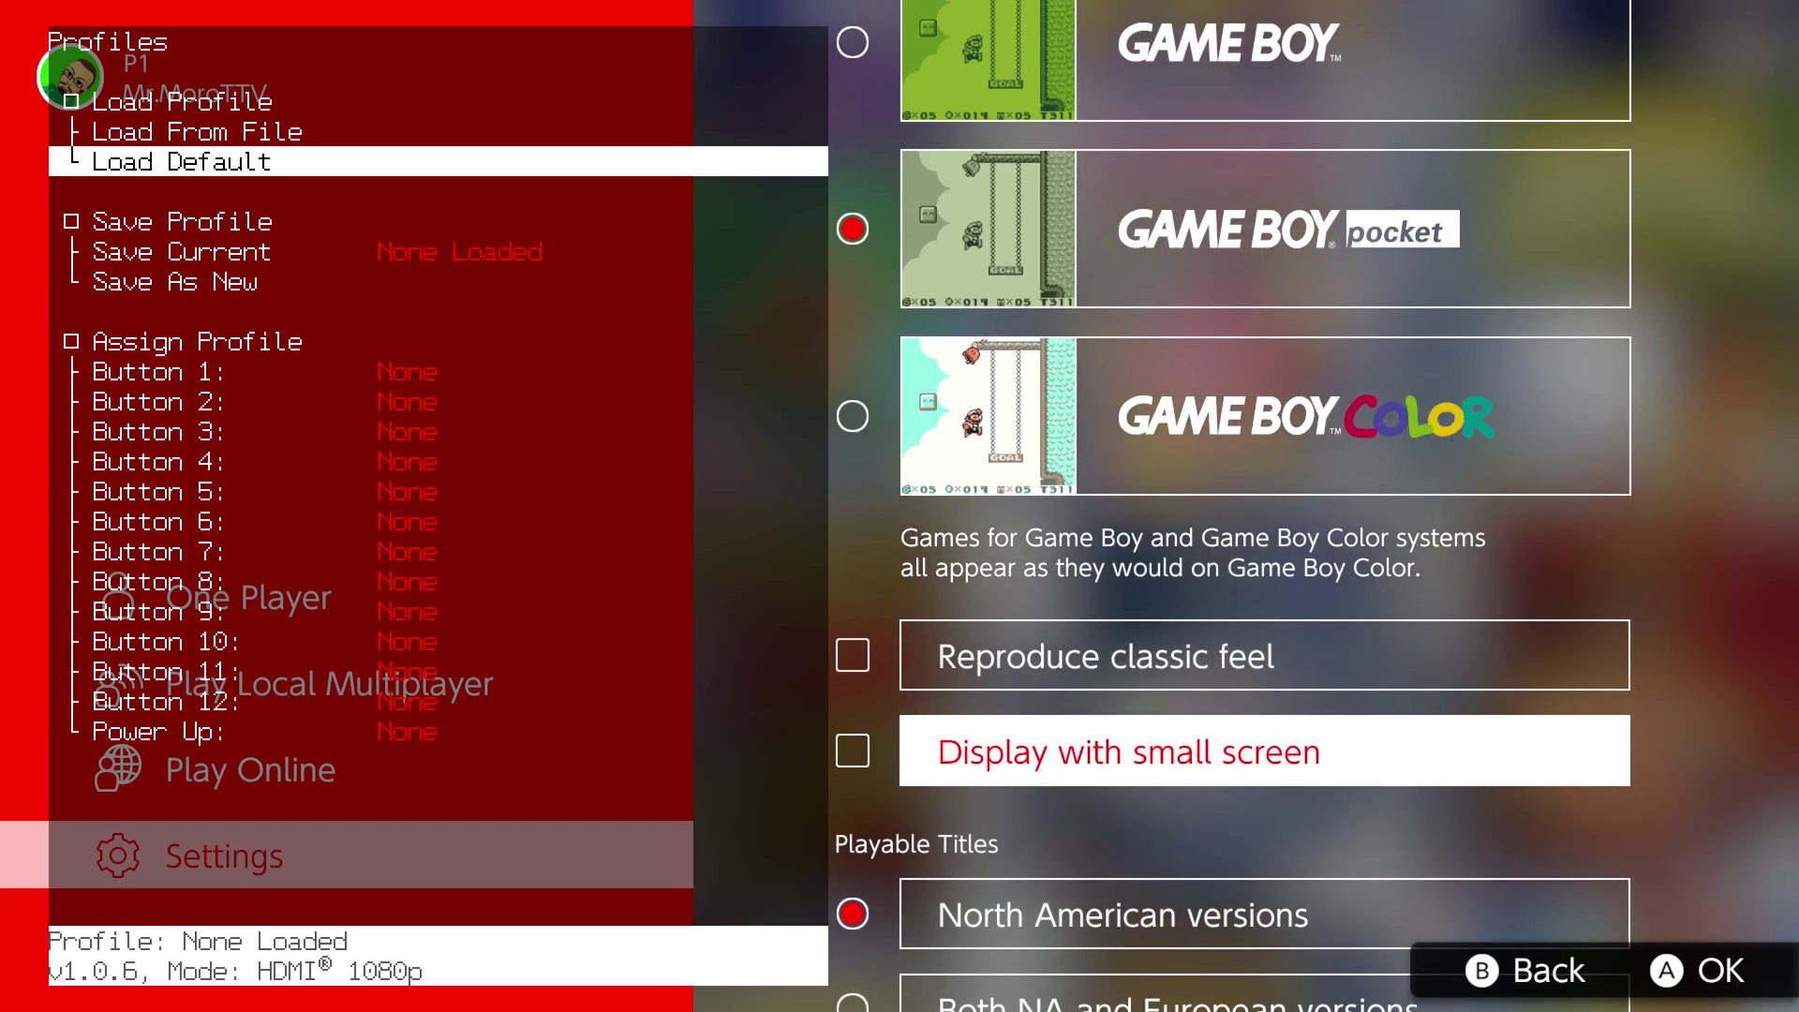
key(Down)
key(Escape)
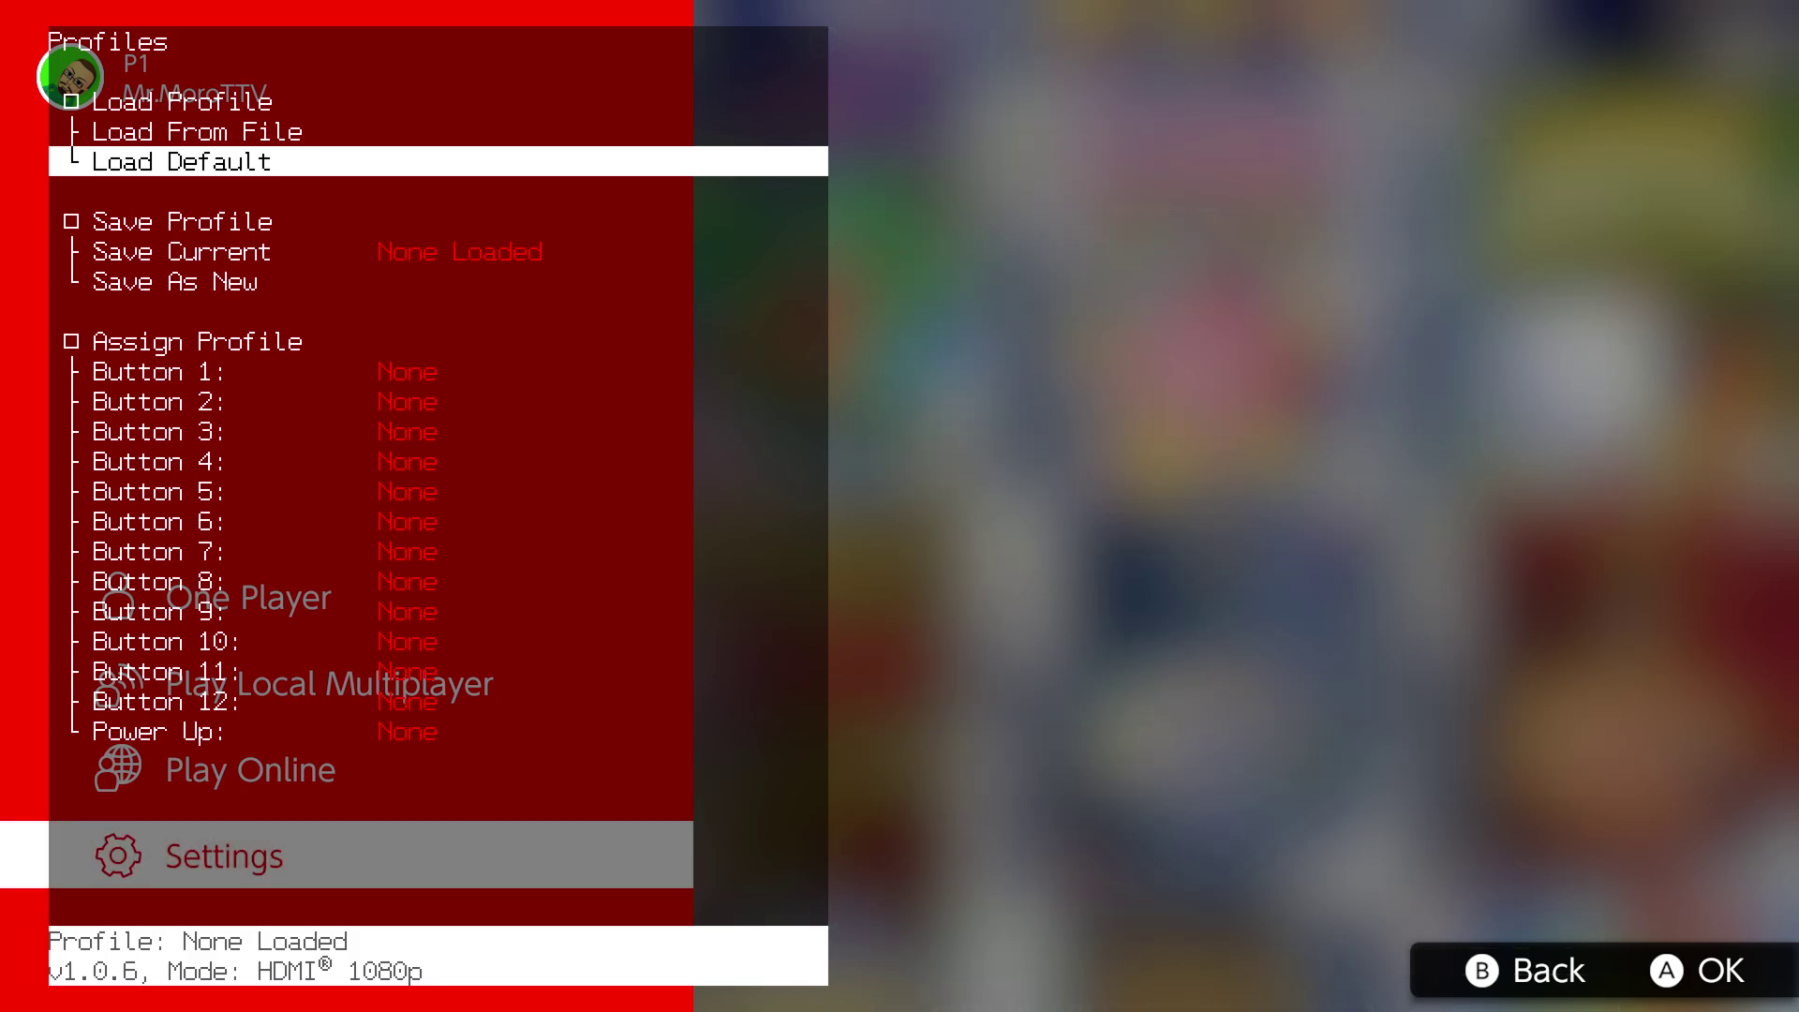
key(Escape)
key(Right)
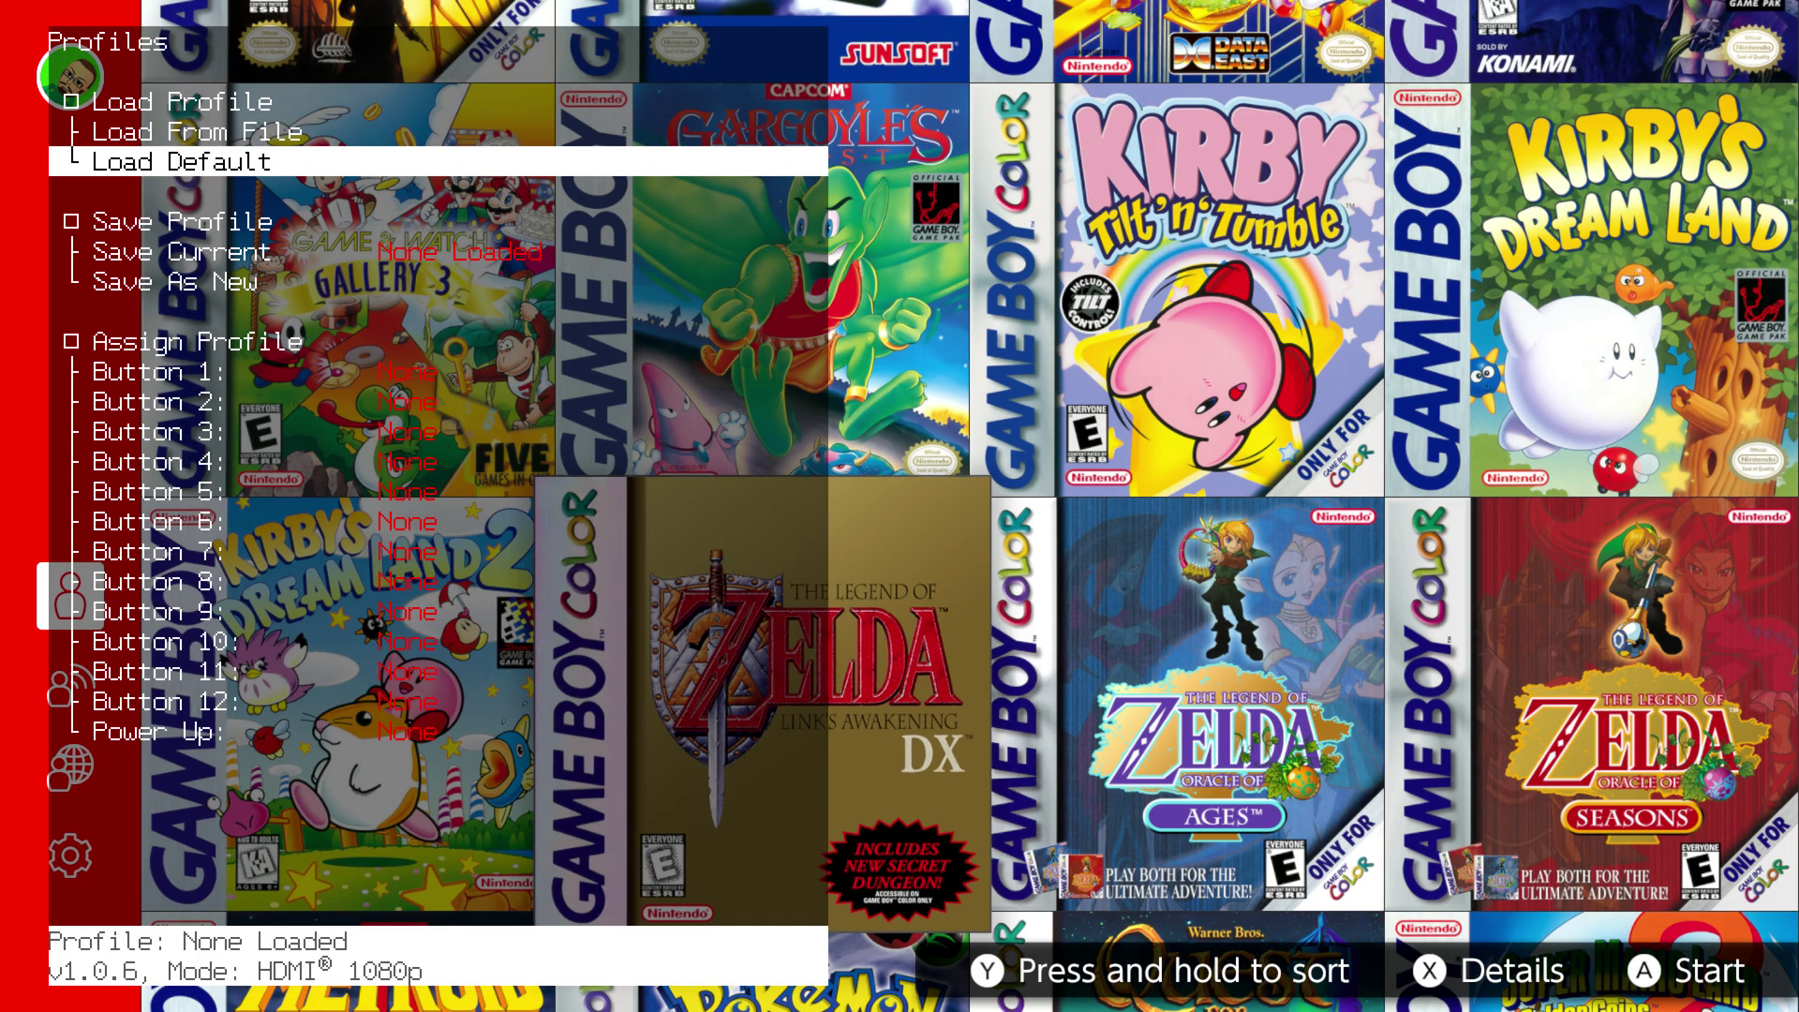
Step: Start Link's Awakening DX, skip past the title into Link's house, and show HDMI Receiver Setup
key(Return)
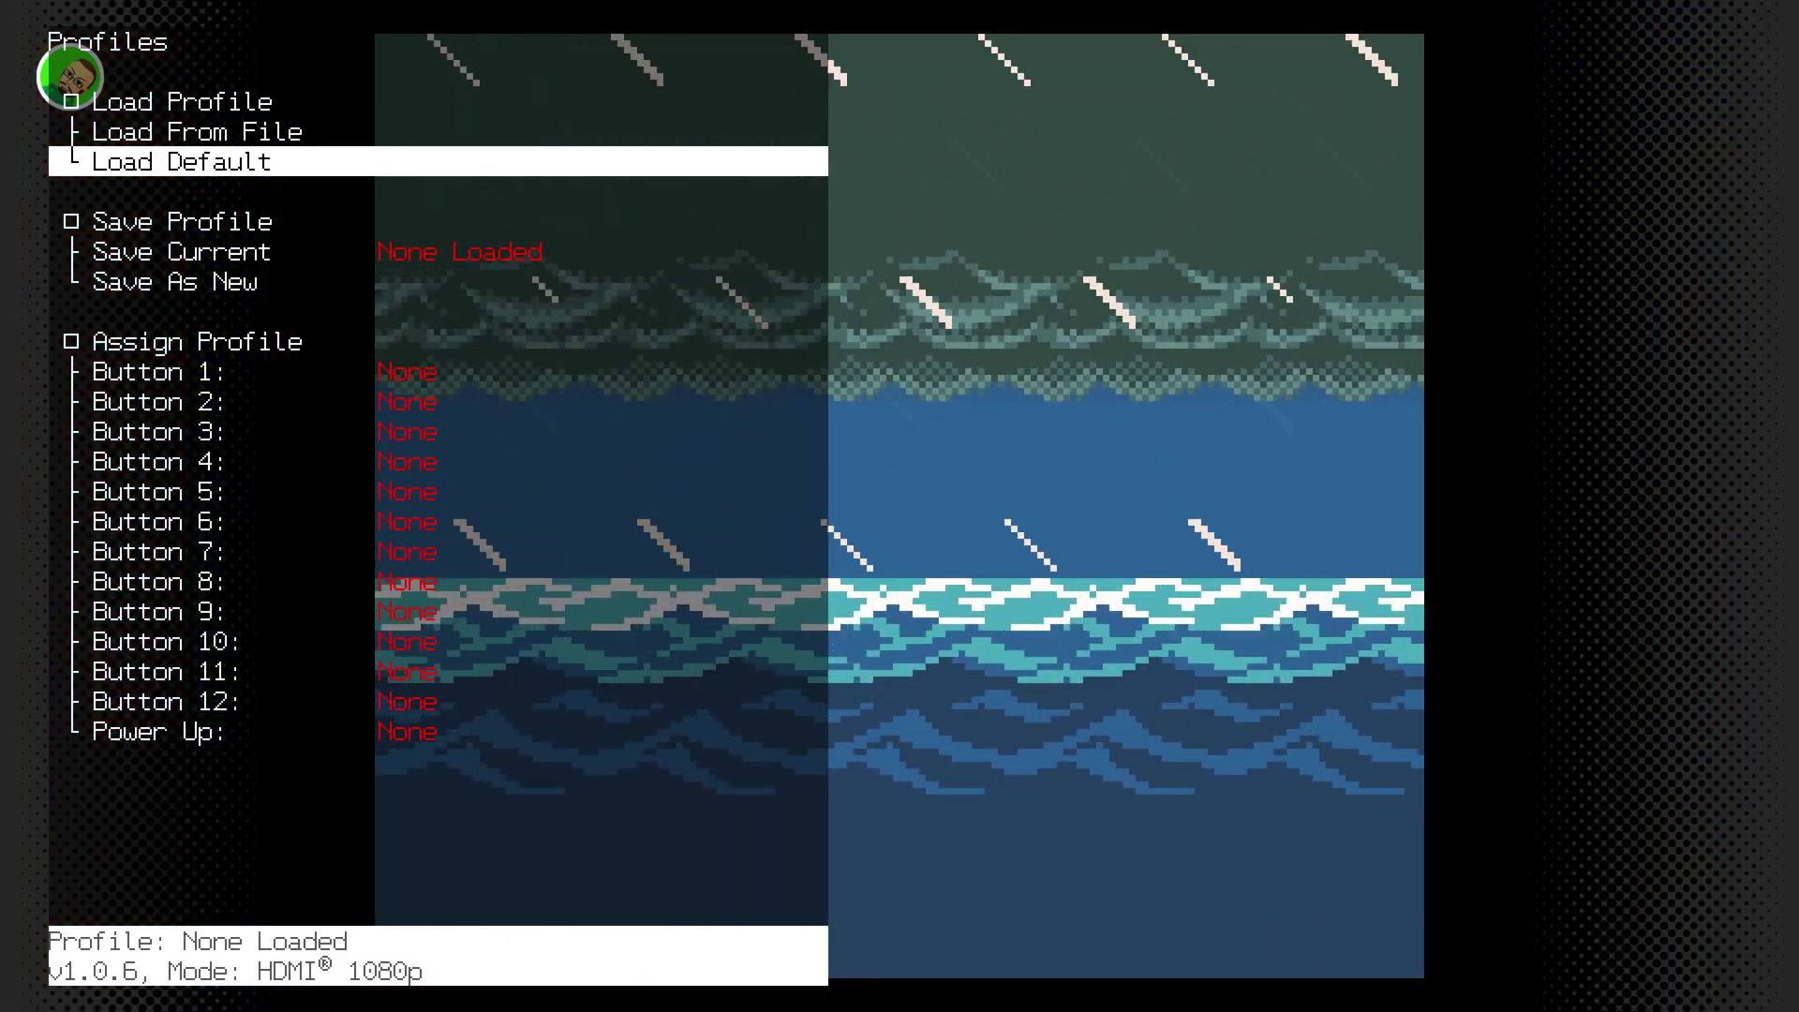
key(Return)
key(Return)
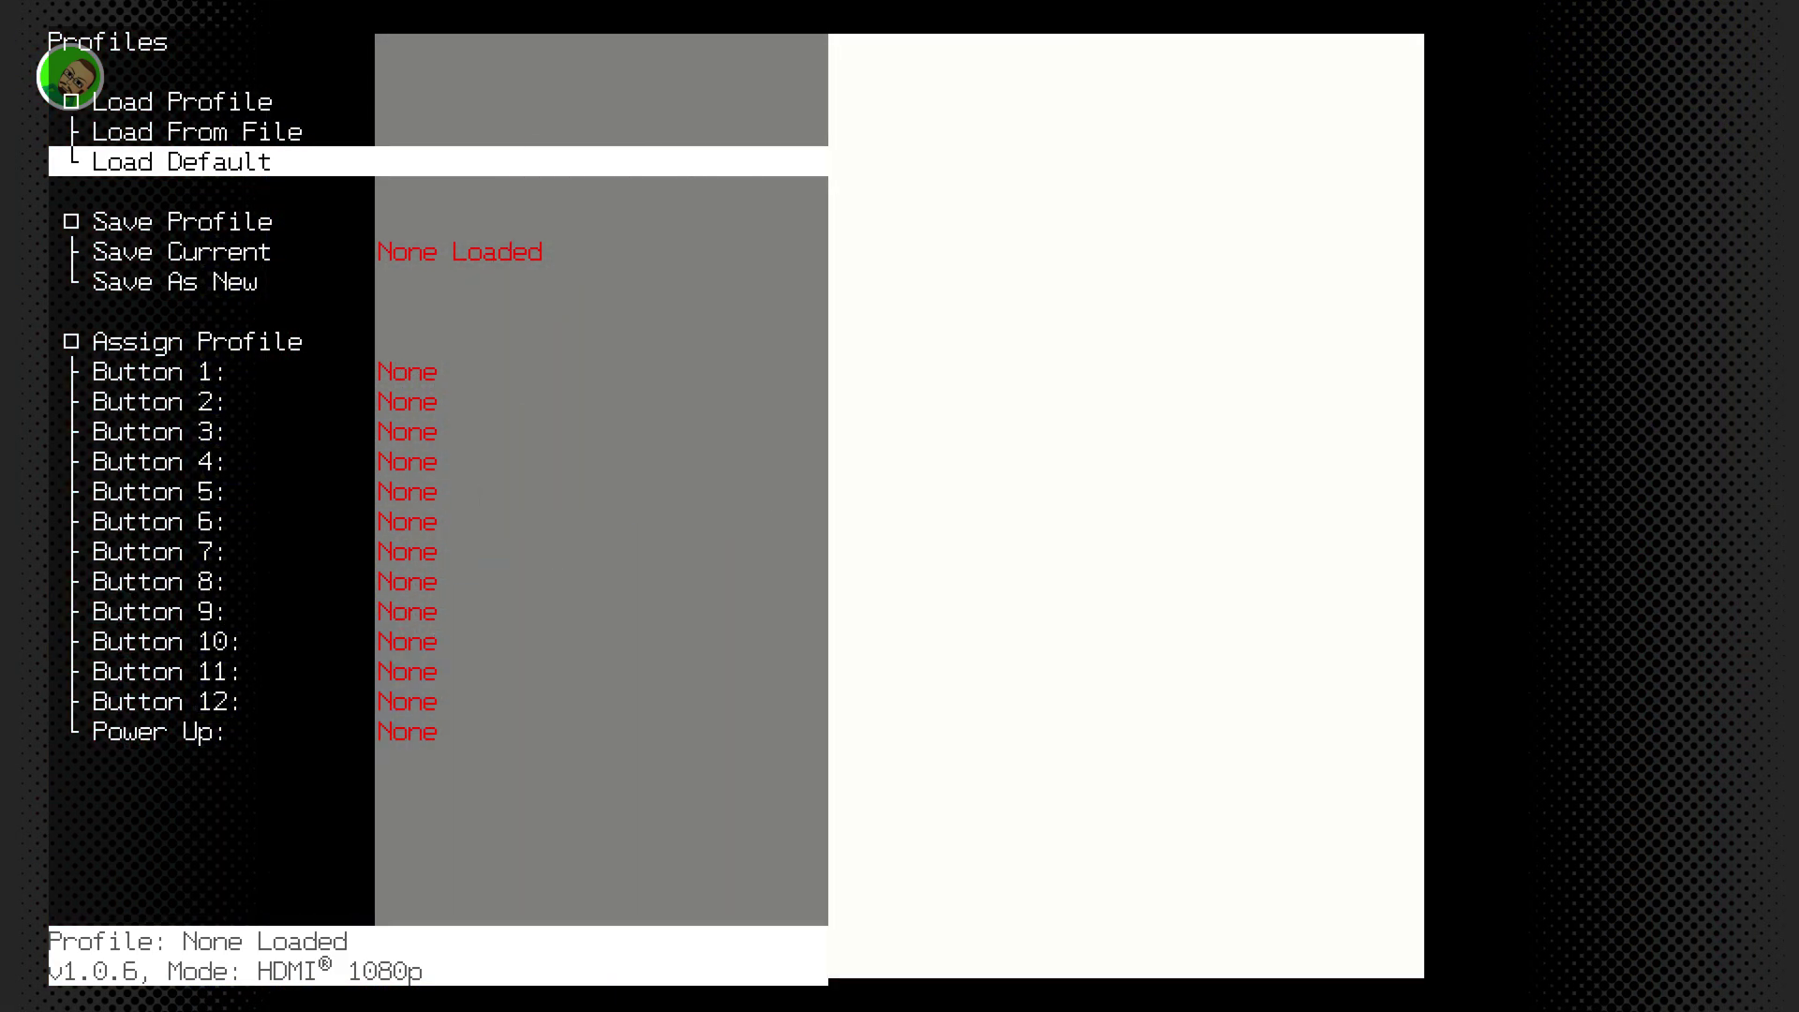
key(Return)
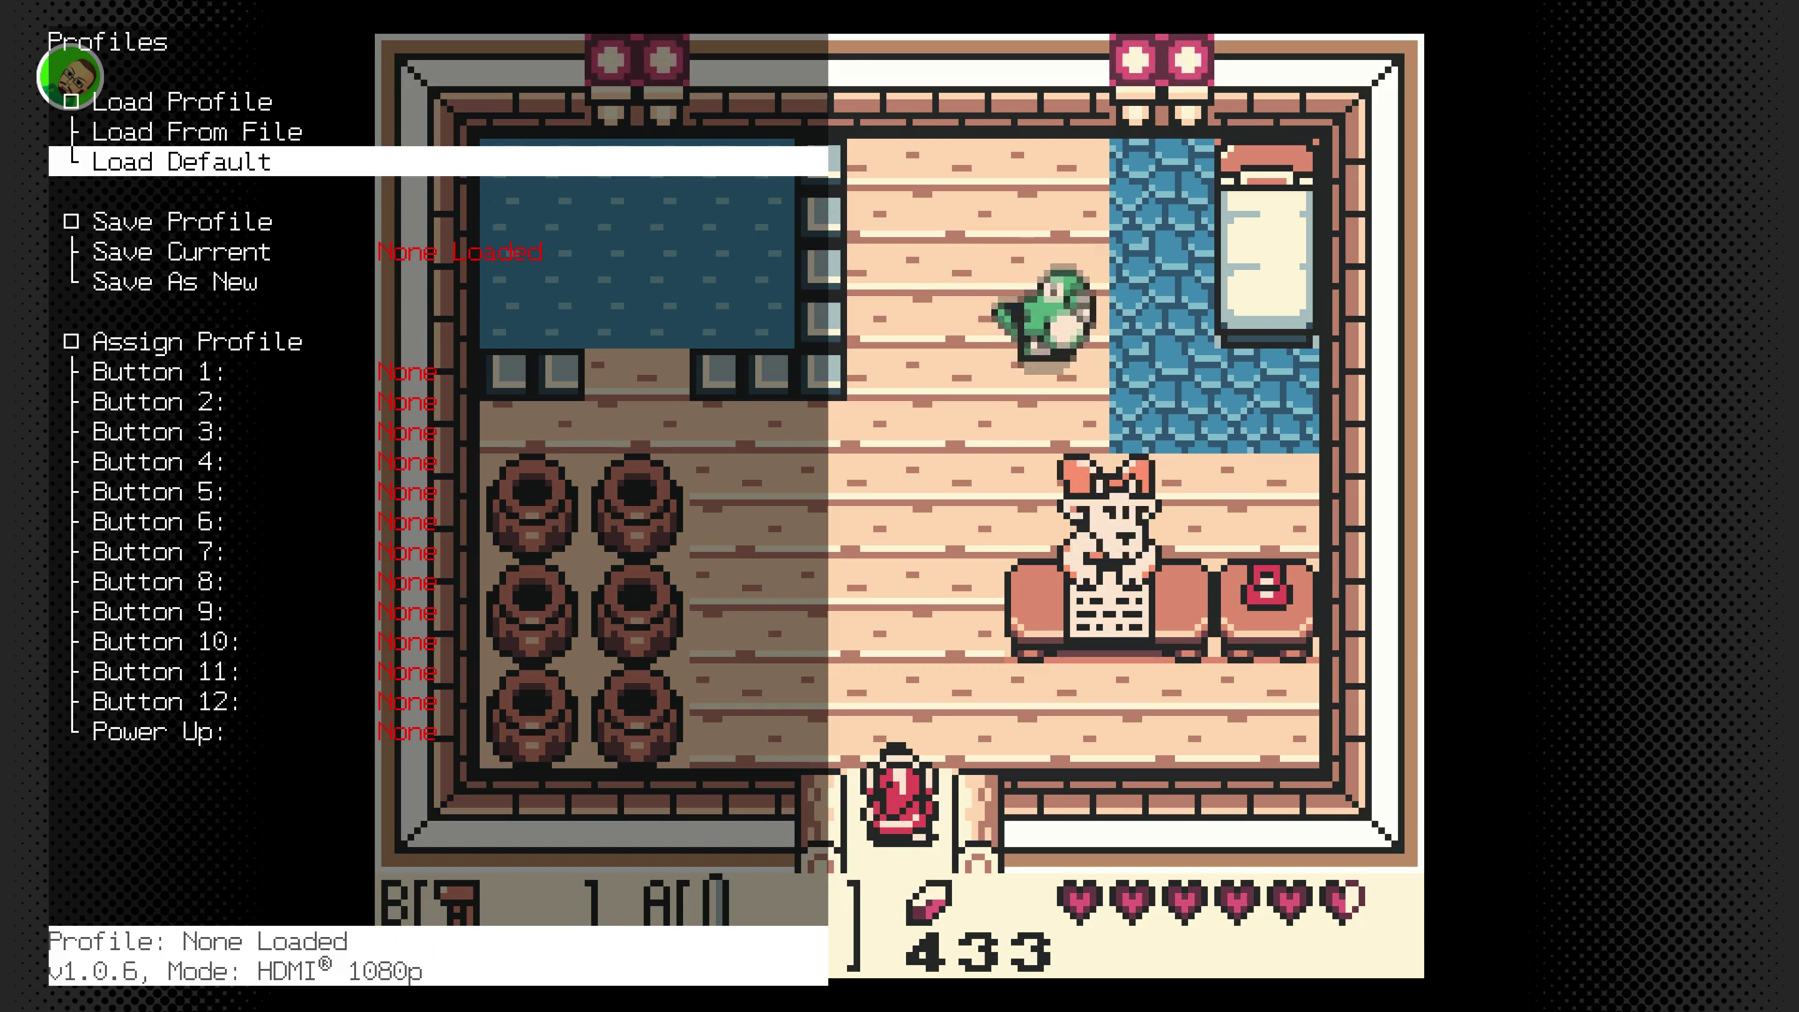
key(Right)
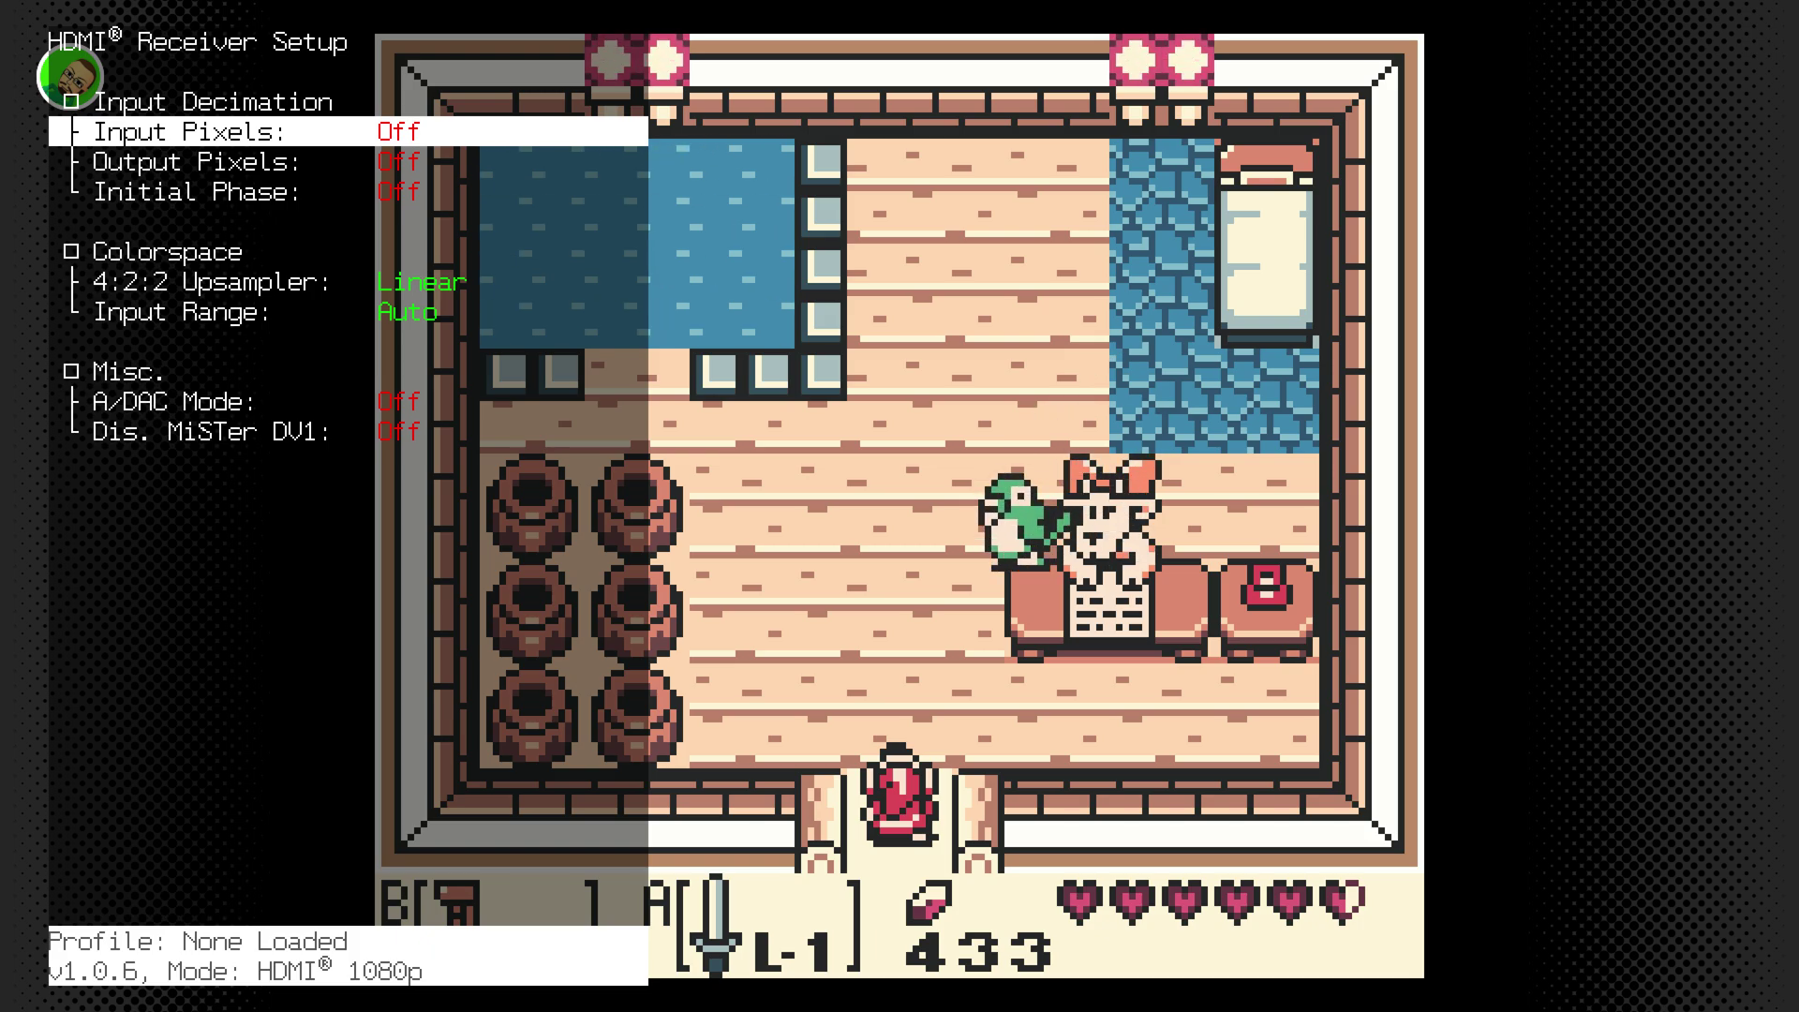
Step: Set input decimation to 7 input pixels and Vert. Pre-Scale to 1/7
key(Right)
key(Right)
key(Right)
key(Right)
key(Right)
key(Right)
key(Right)
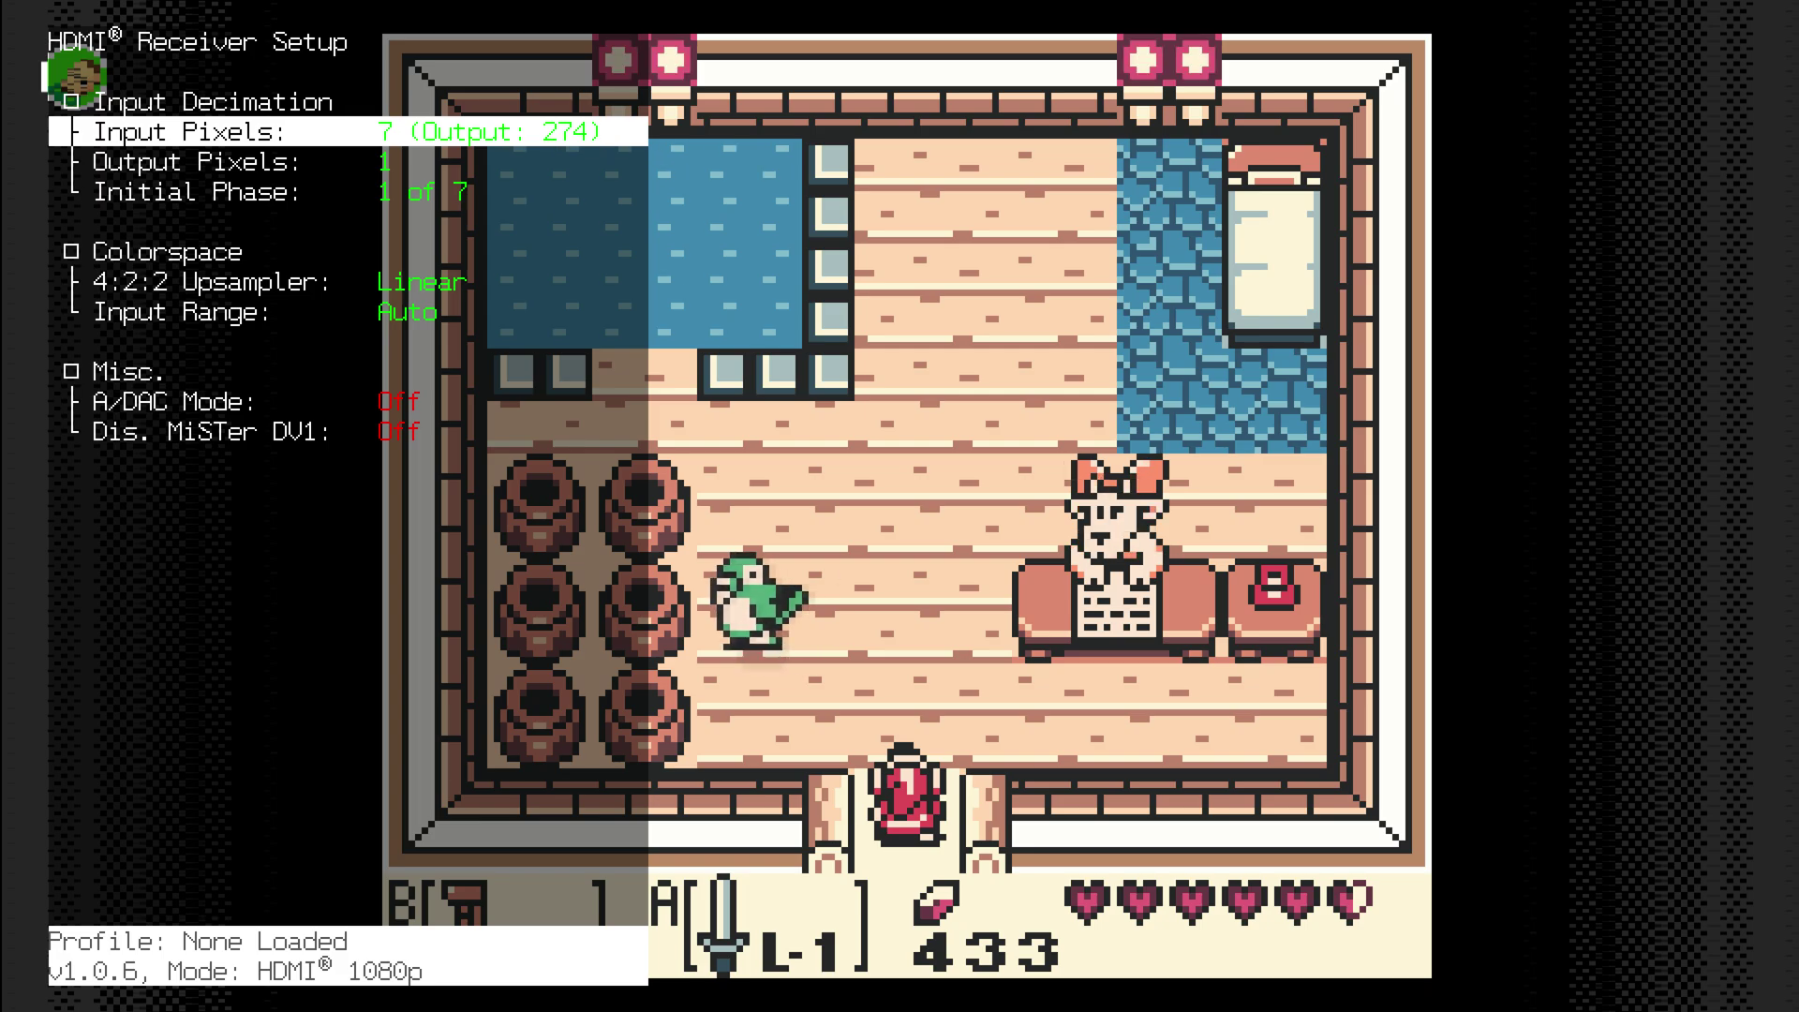
key(Page_Down)
key(Down)
key(Down)
key(Down)
key(Down)
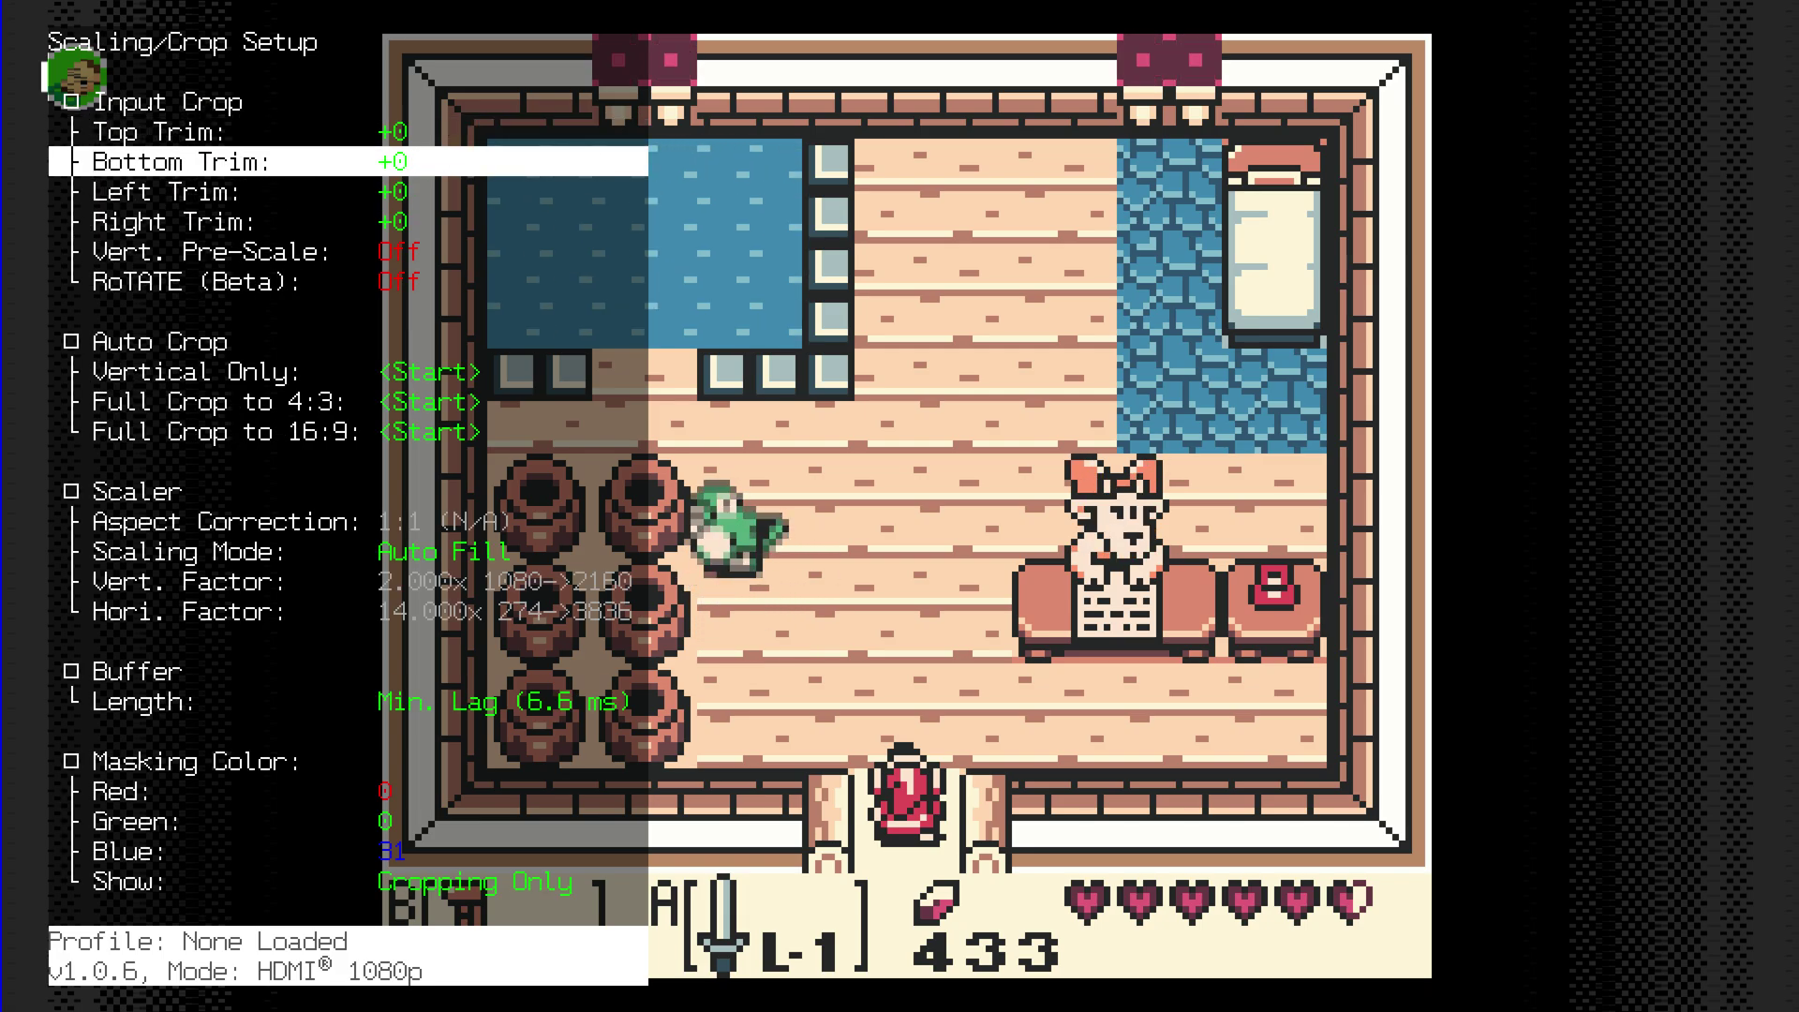
key(Right)
key(Right)
key(Right)
key(Right)
key(Right)
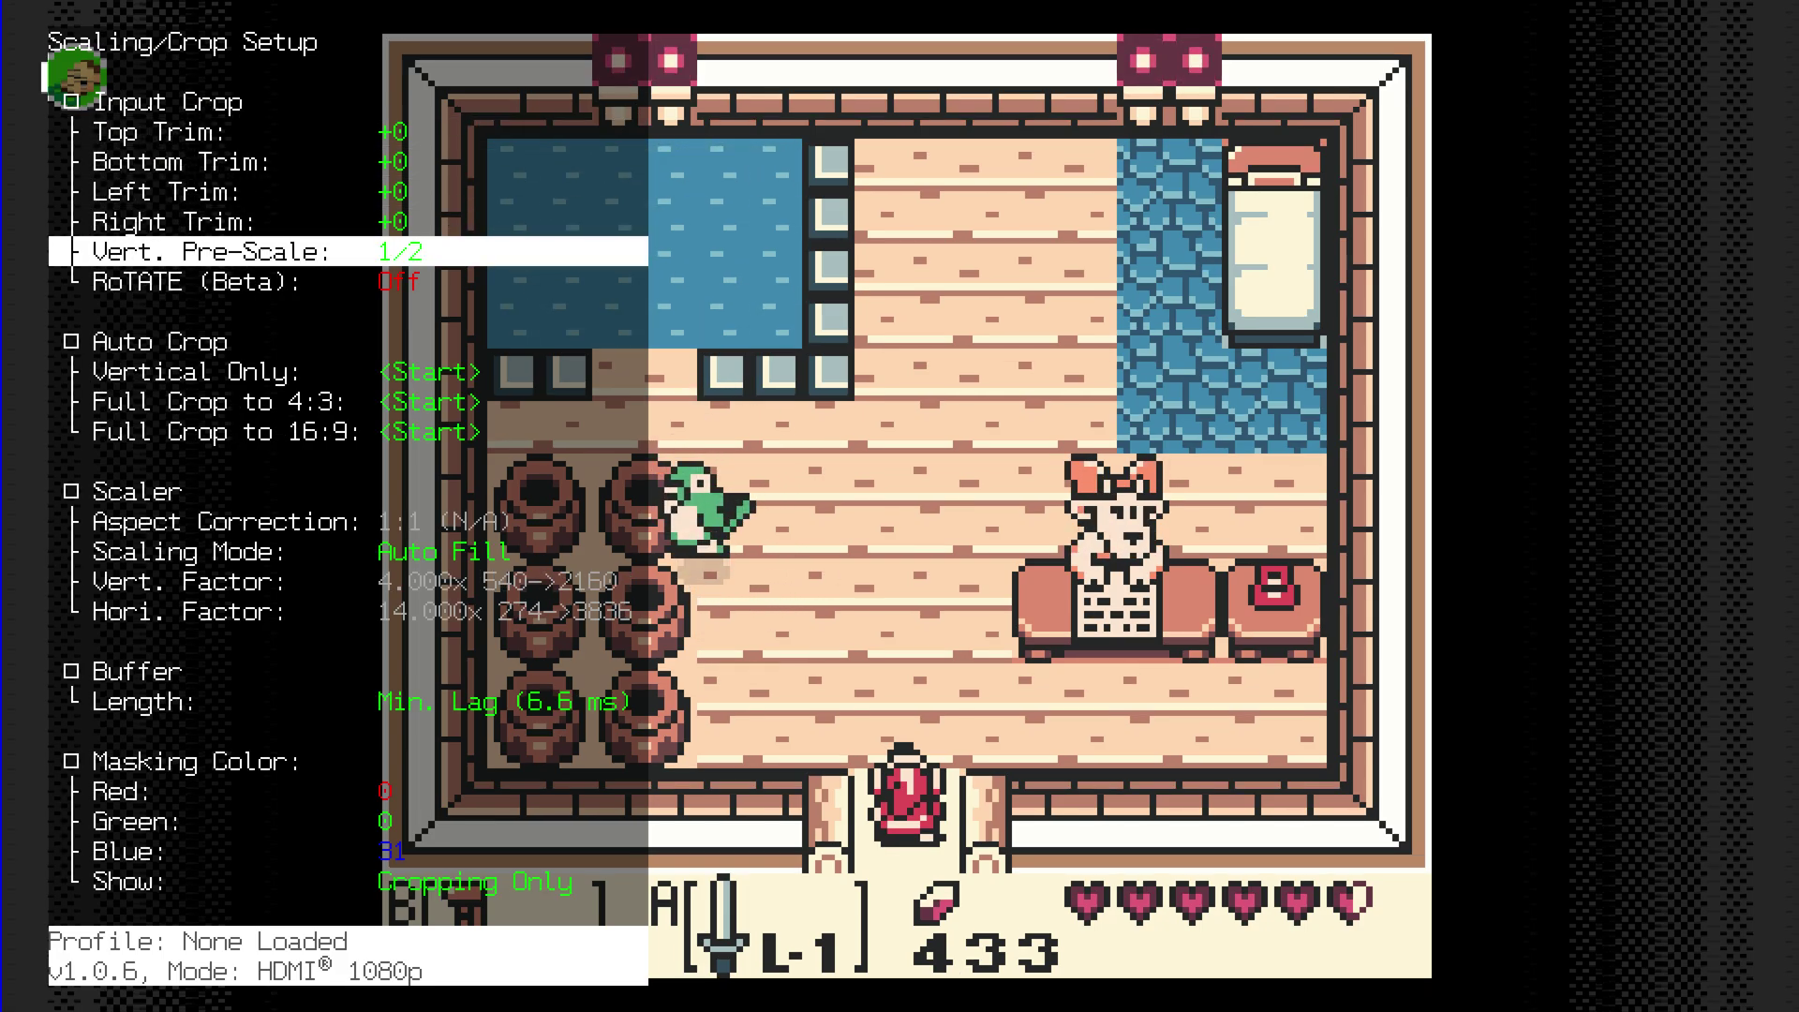
key(Right)
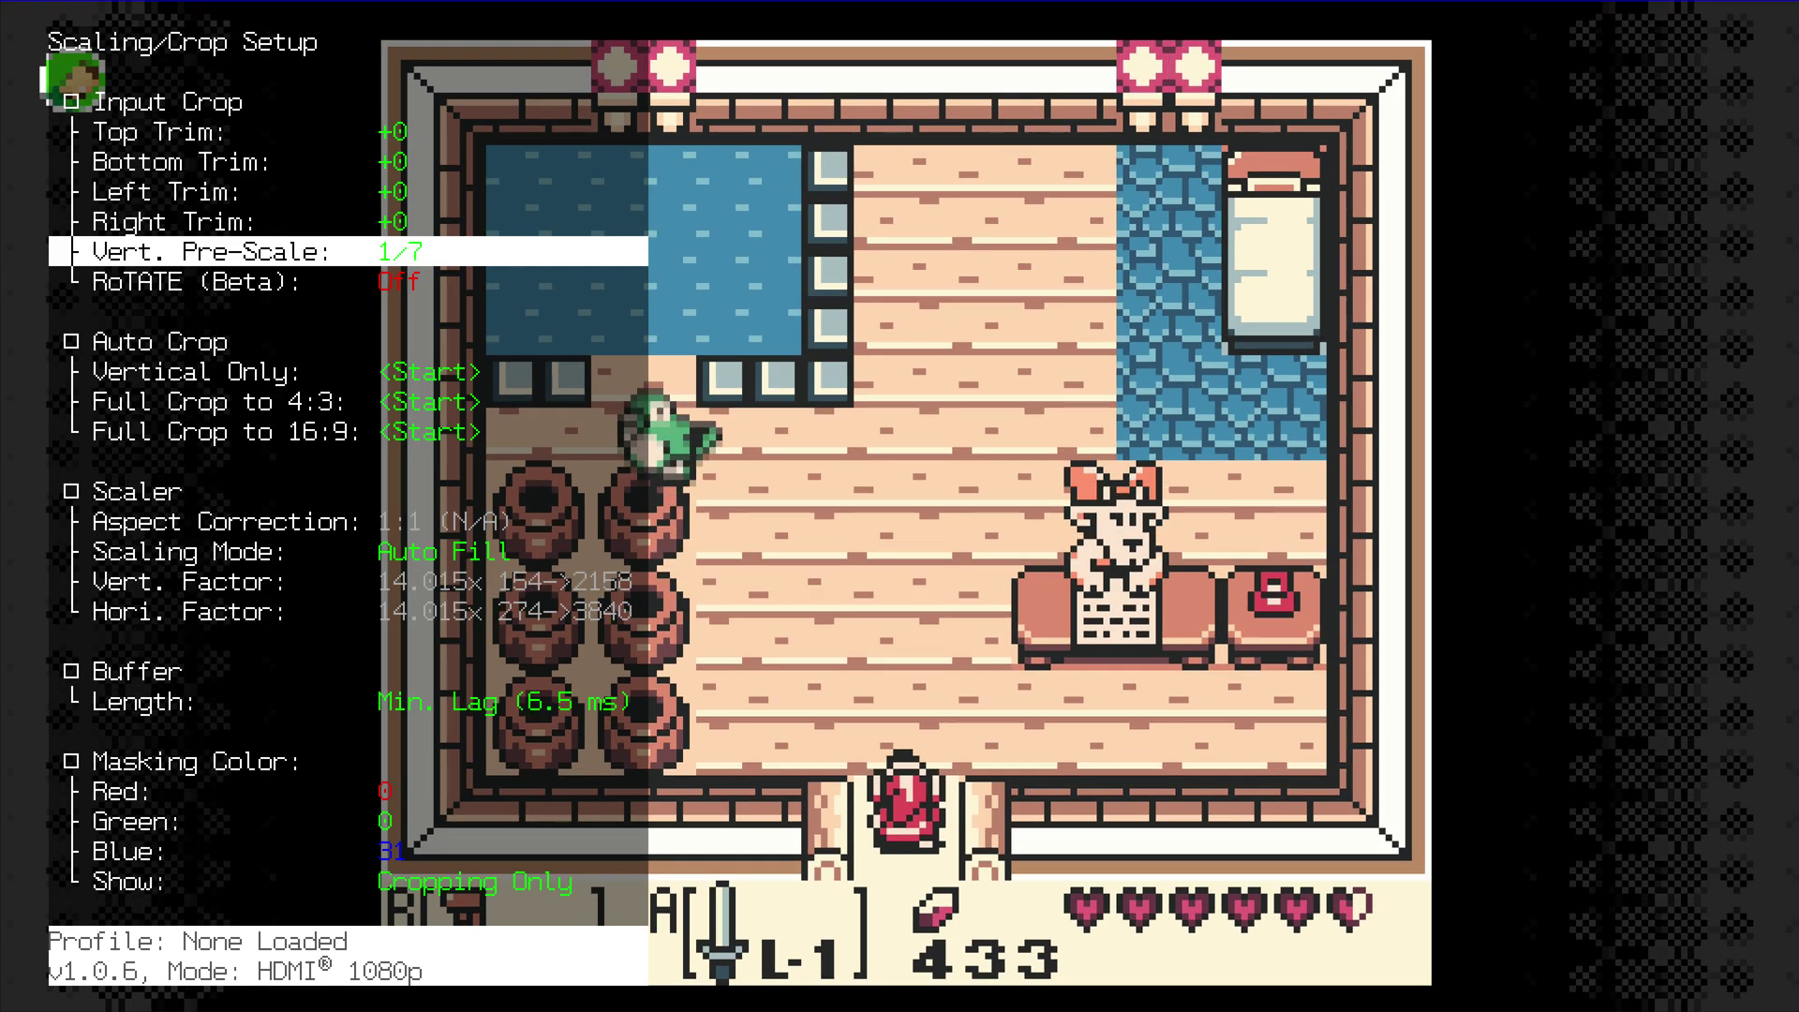
Step: Compare the vertical and horizontal scale factor readouts, then start lowering Top Trim
key(Down)
key(Down)
key(Down)
key(Down)
key(Down)
key(Down)
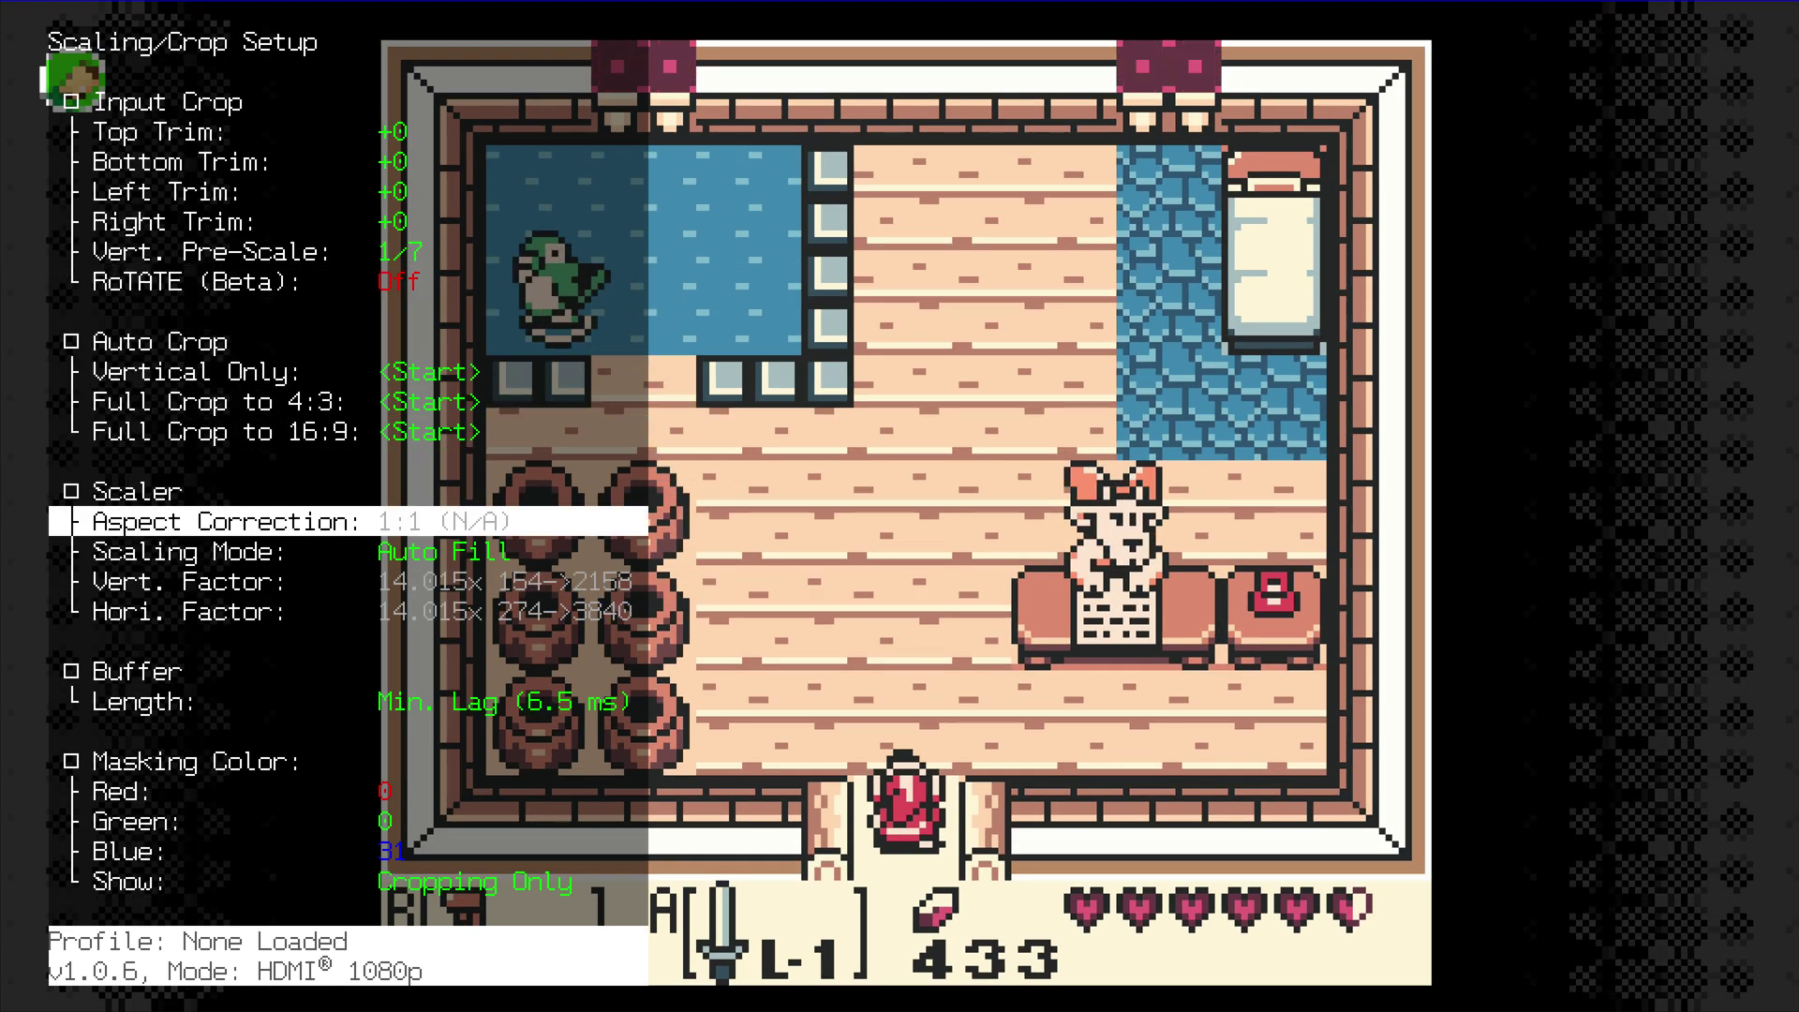
key(Down)
key(Down)
key(Up)
key(Down)
key(Up)
key(Up)
key(Up)
key(Up)
key(Up)
key(Up)
key(Up)
key(Up)
key(Up)
key(Up)
key(Up)
key(Up)
key(Left)
key(Left)
key(Left)
key(Left)
key(Left)
key(Left)
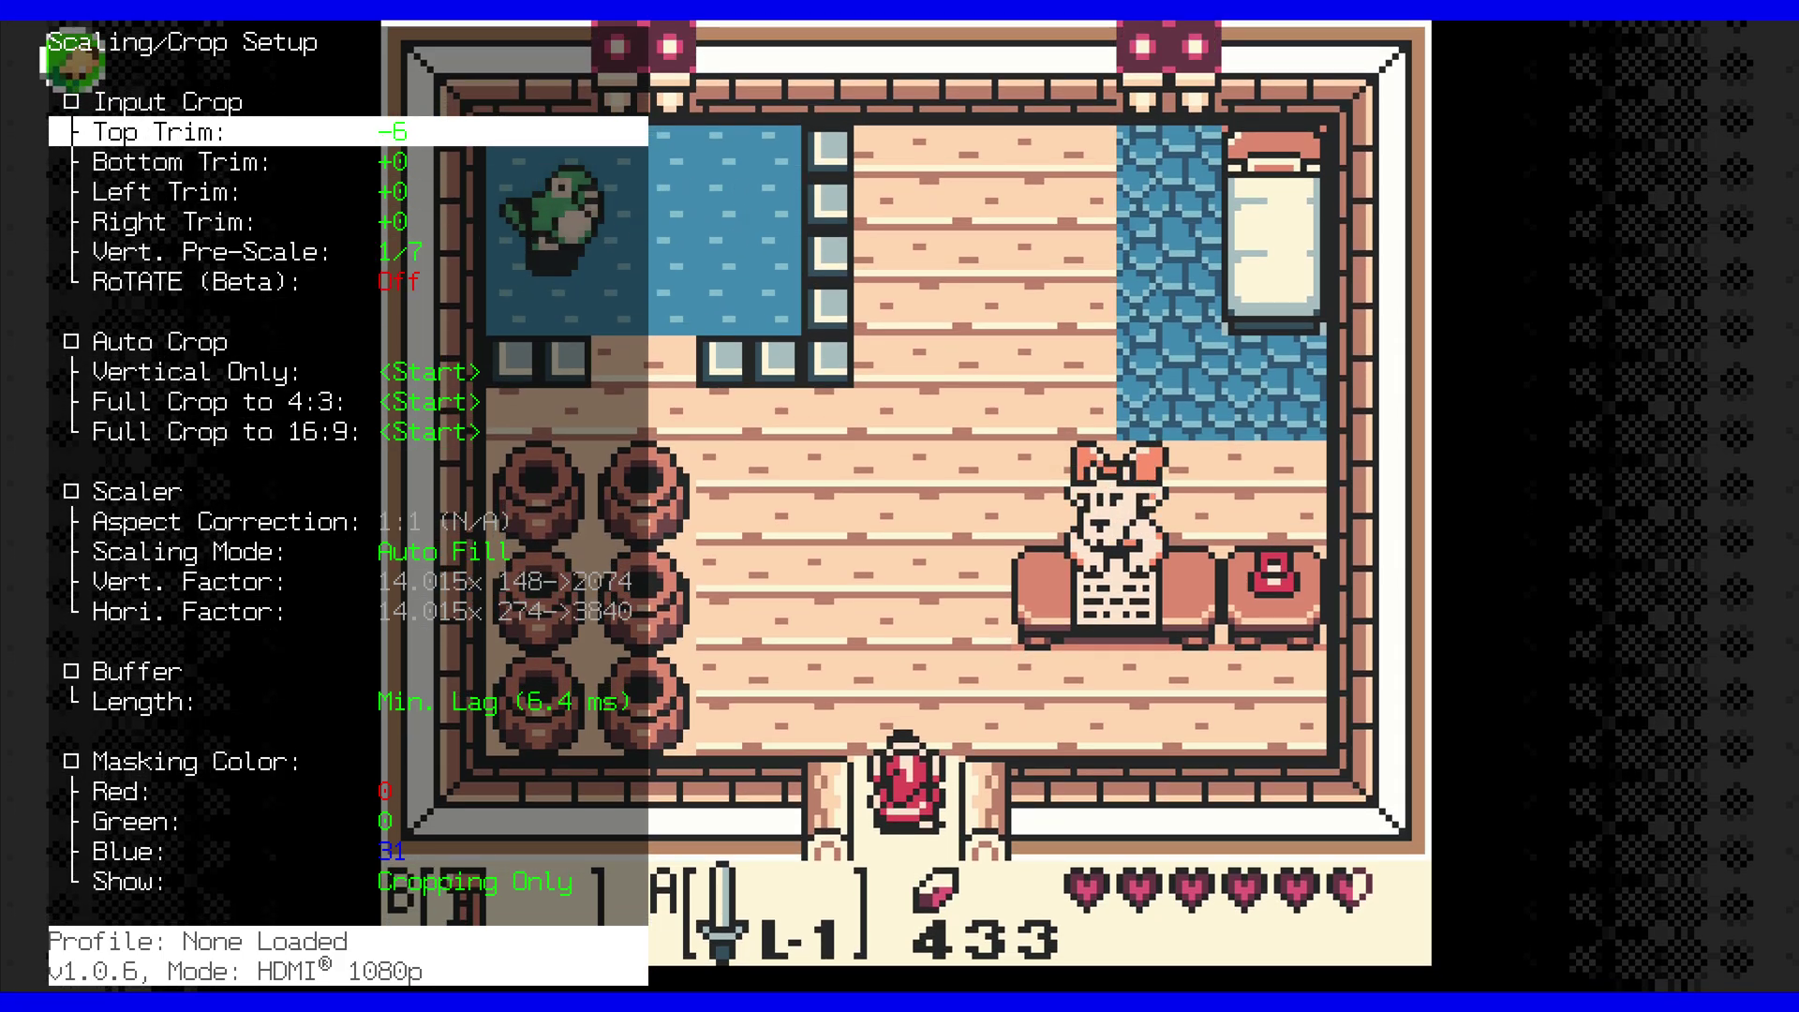
Step: Finish Top Trim at -6 and set Bottom Trim to -4
key(Down)
key(Left)
key(Left)
key(Left)
key(Left)
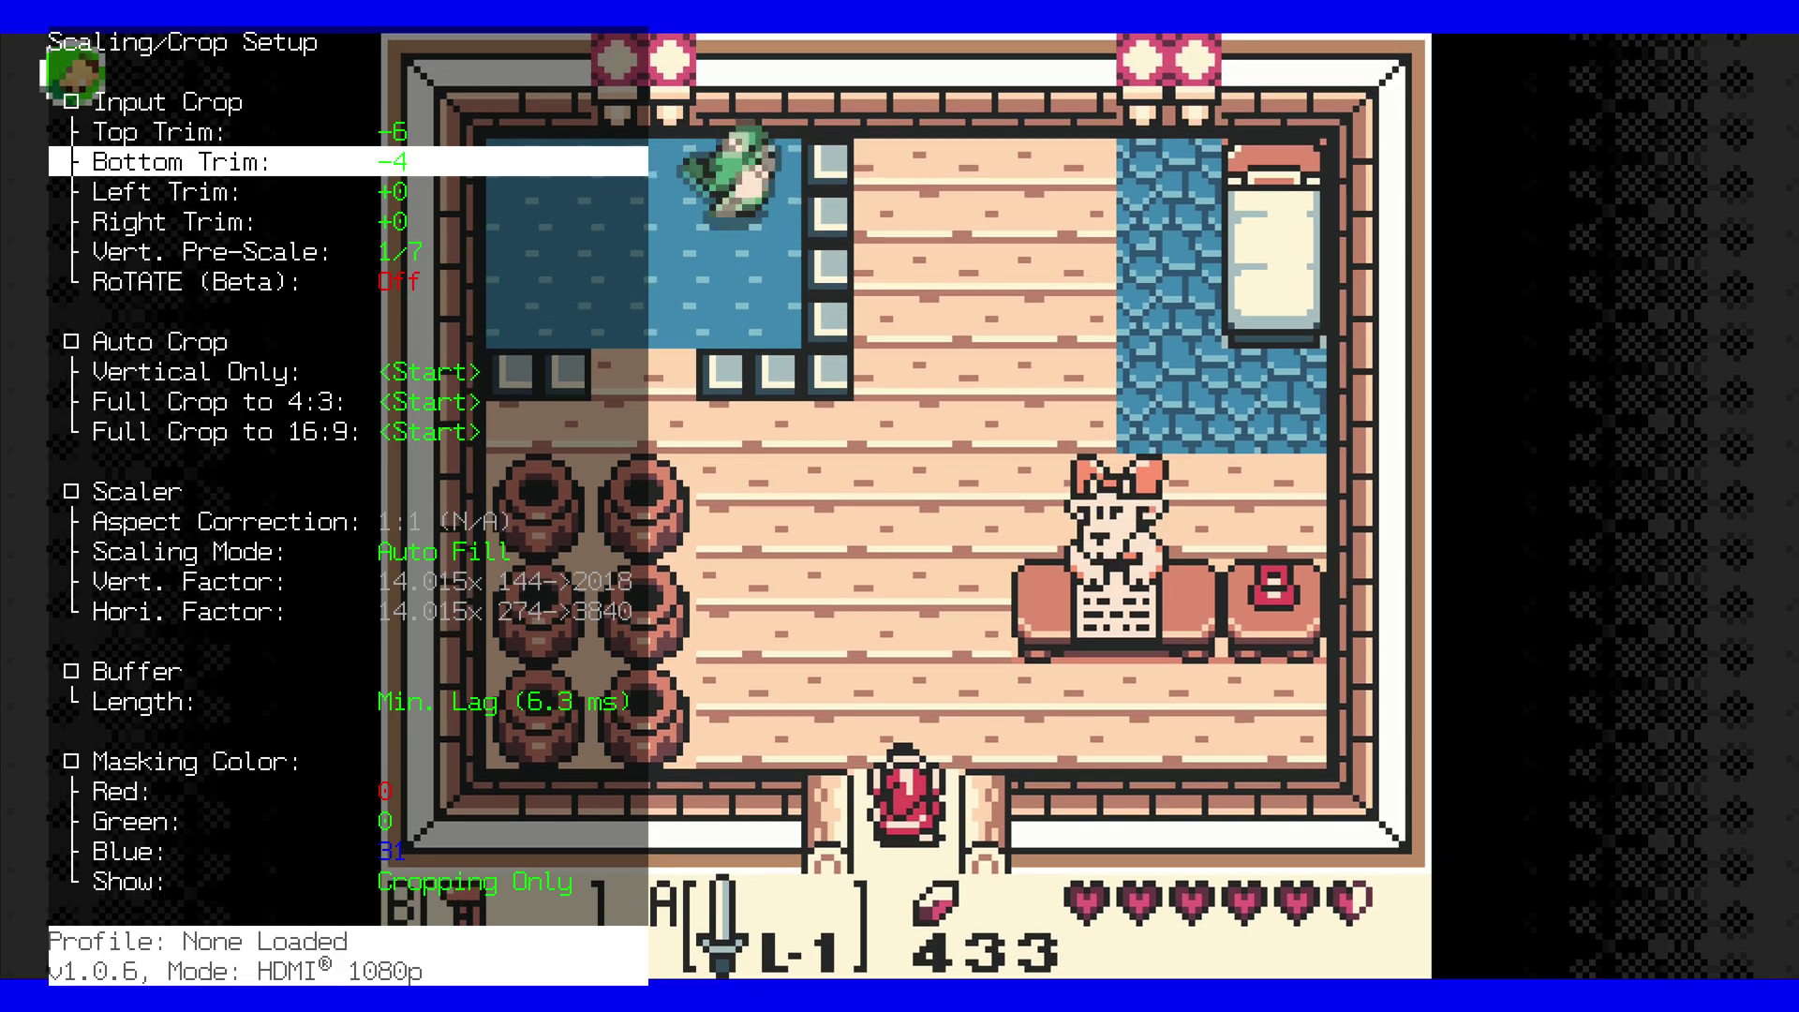
key(Down)
key(Left)
key(Left)
key(Left)
key(Left)
key(Left)
key(Left)
key(Left)
key(Left)
key(Left)
key(Left)
key(Left)
key(Left)
key(Left)
key(Left)
key(Left)
key(Left)
key(Left)
key(Left)
key(Left)
key(Left)
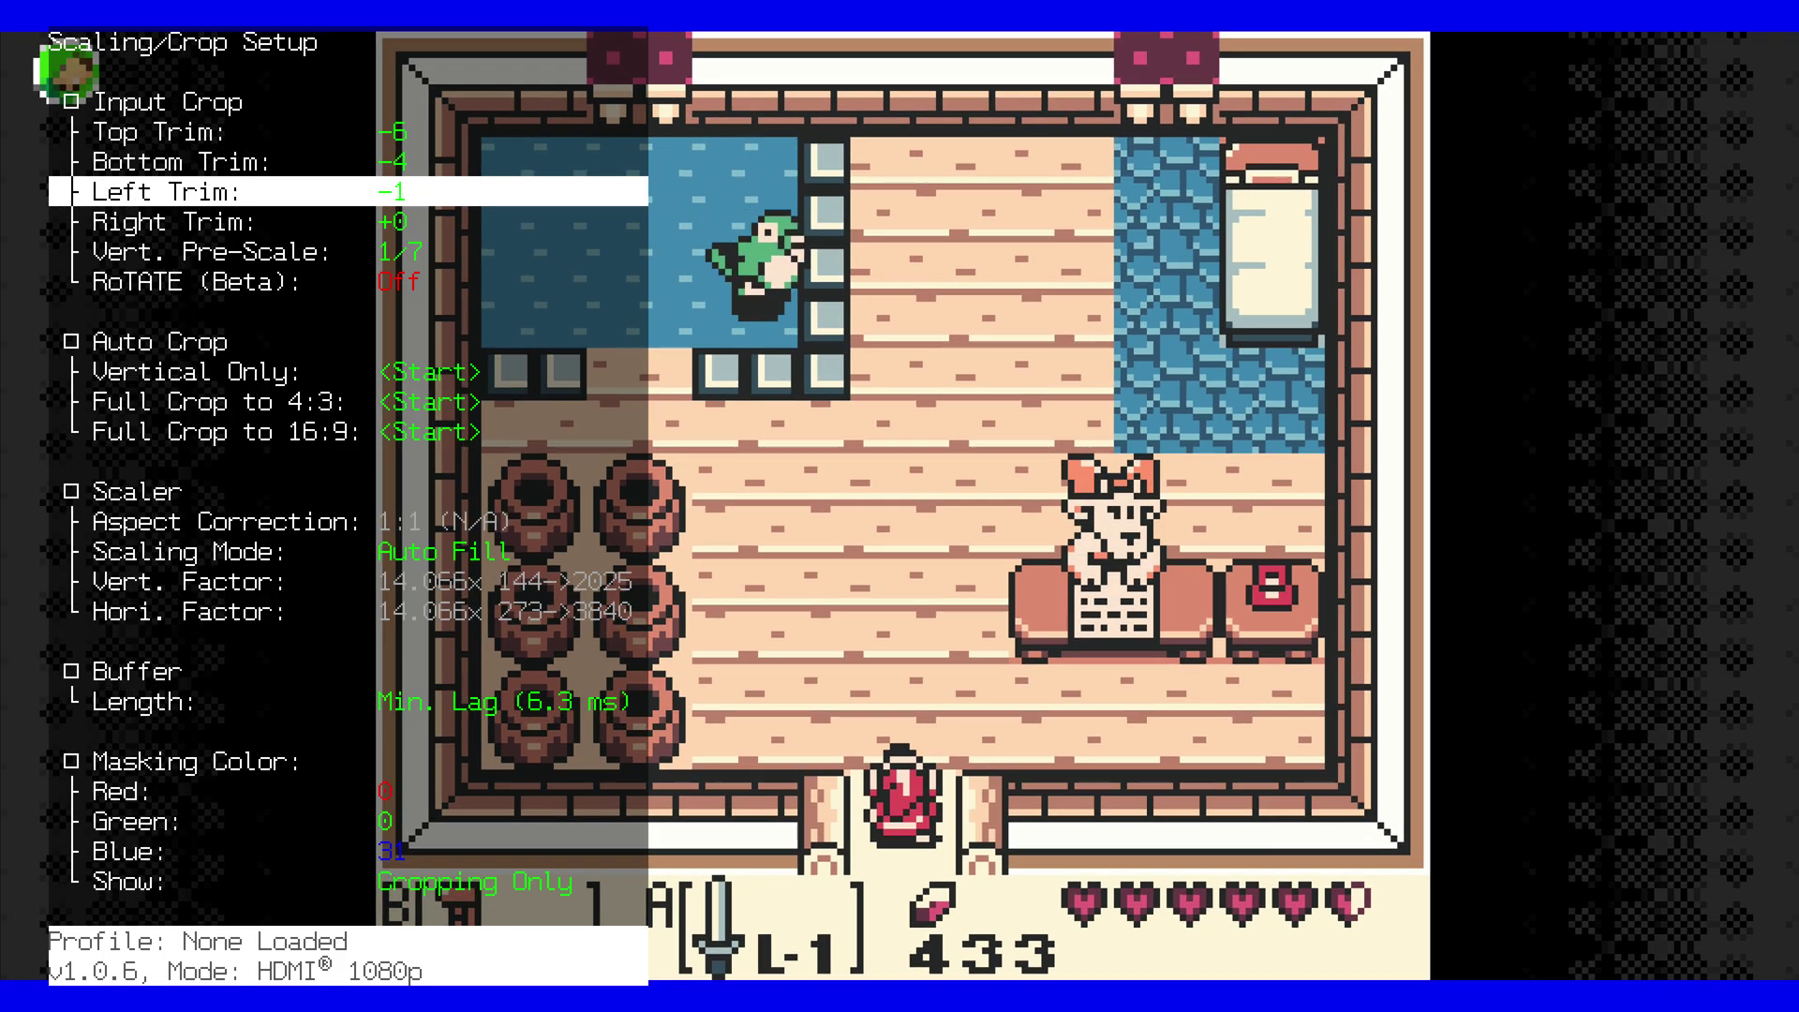
Step: Review the scaling mode setting, then settle Left Trim at -58
key(Down)
key(Down)
key(Down)
key(Down)
key(Down)
key(Down)
key(Down)
key(Down)
key(Down)
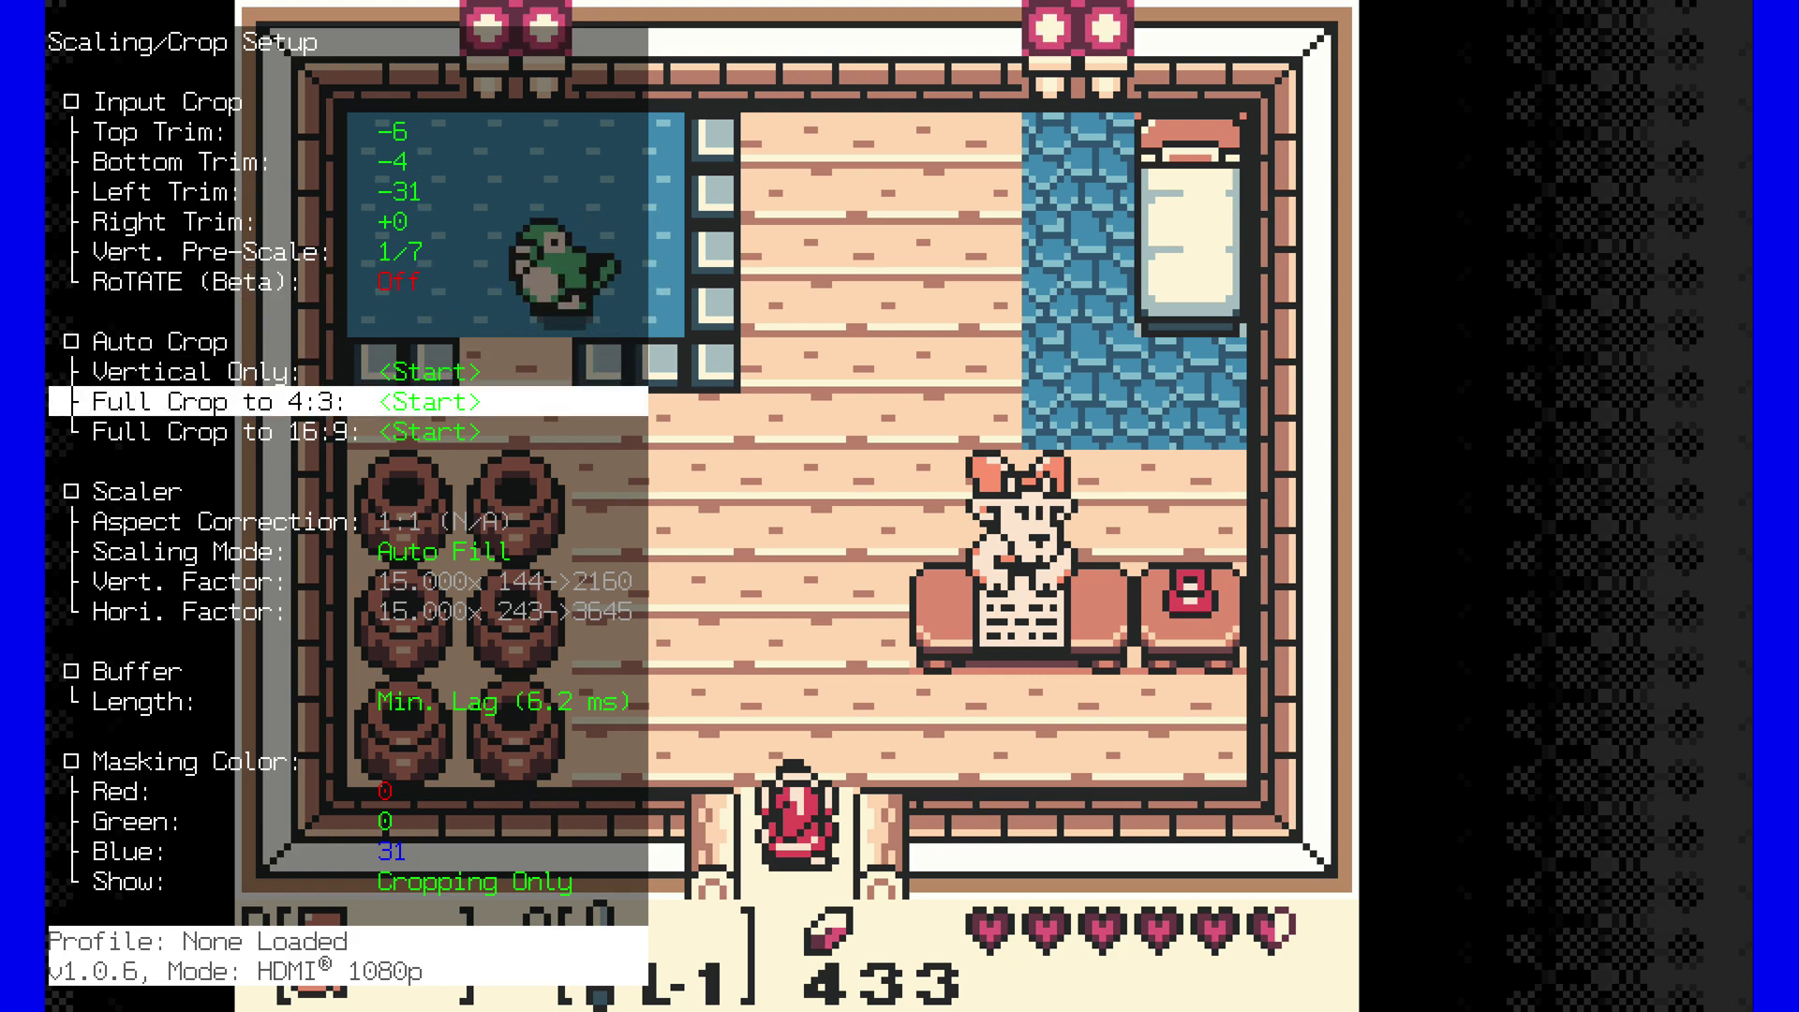
key(Up)
key(Up)
key(Up)
key(Up)
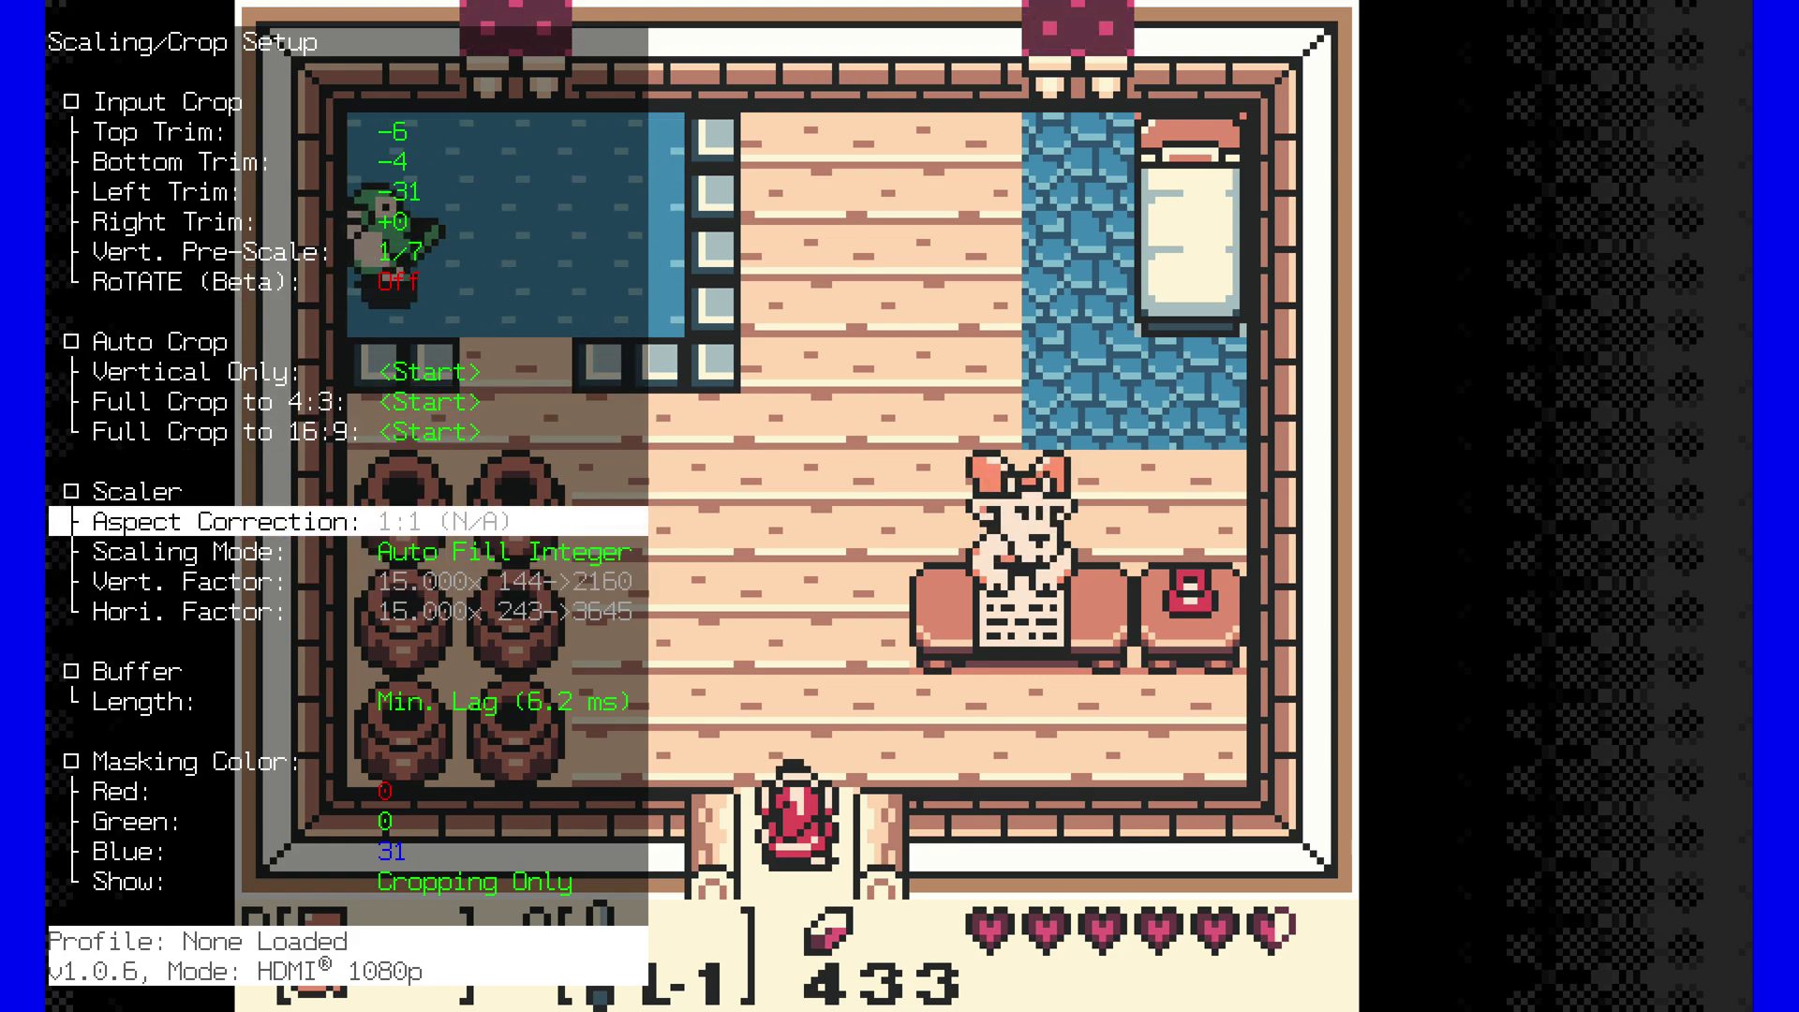
key(Down)
key(Down)
key(Down)
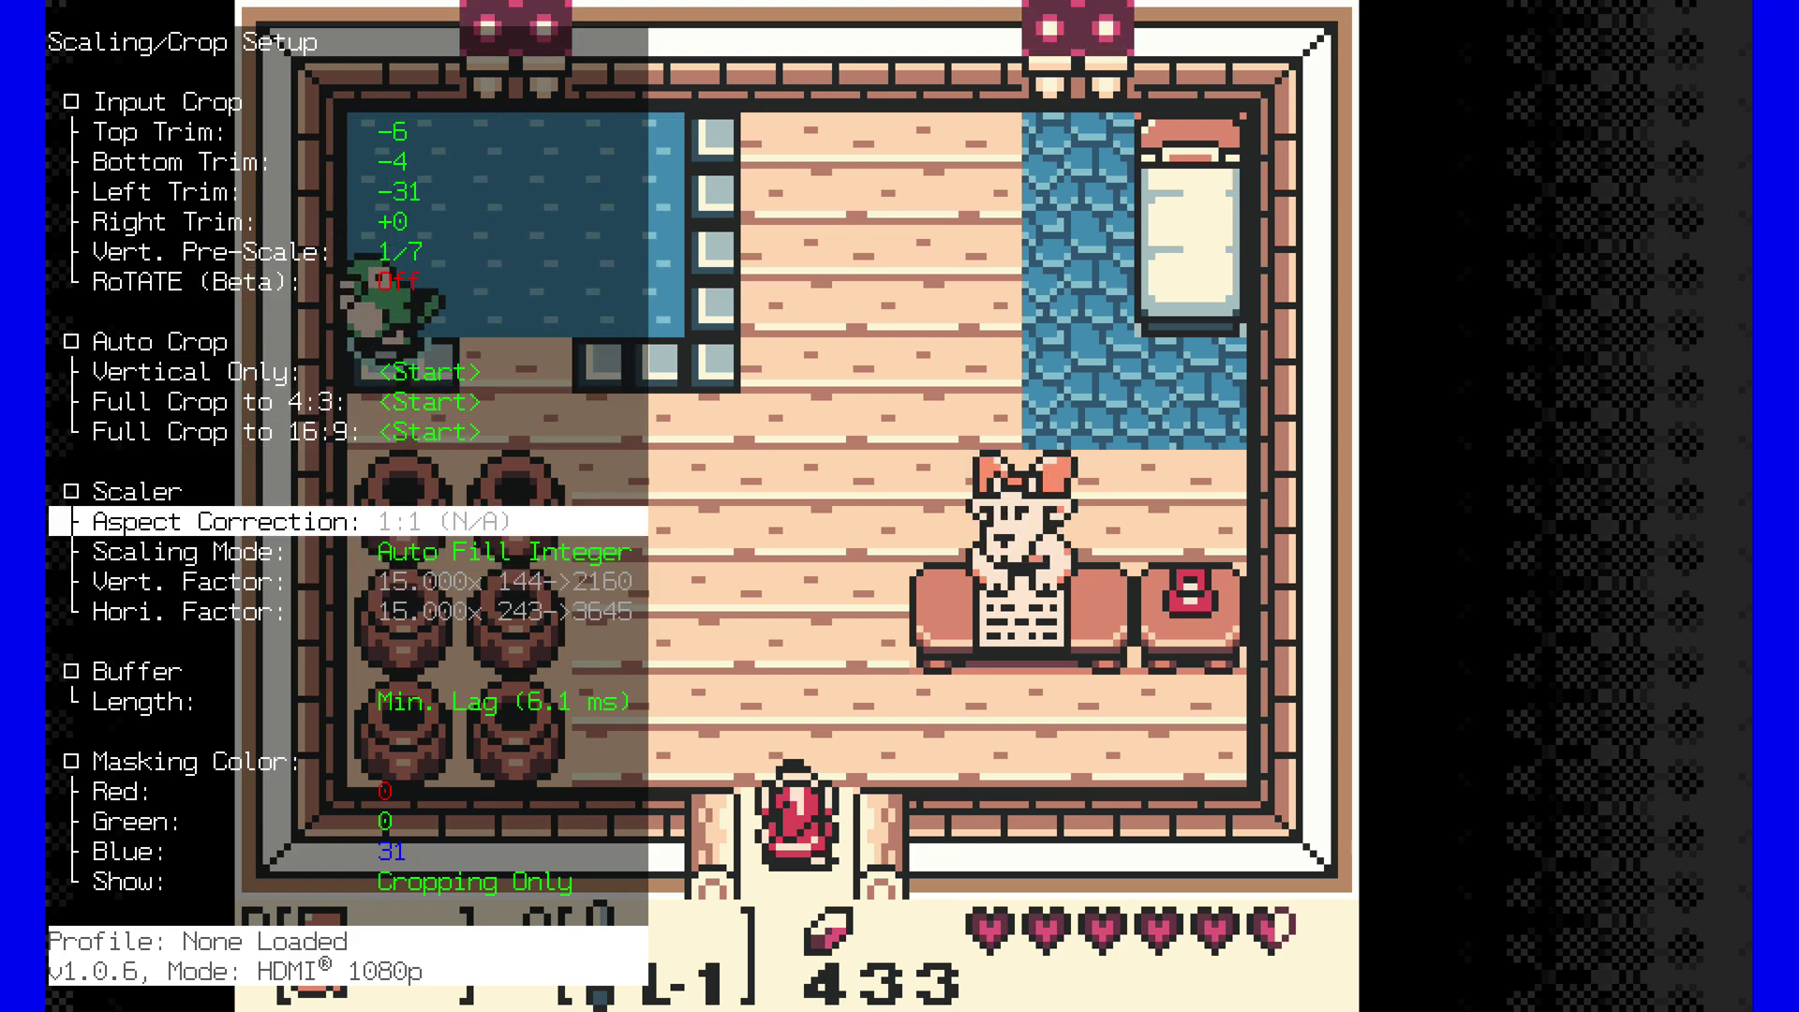
key(Up)
key(Up)
key(Up)
key(Up)
key(Up)
key(Up)
key(Up)
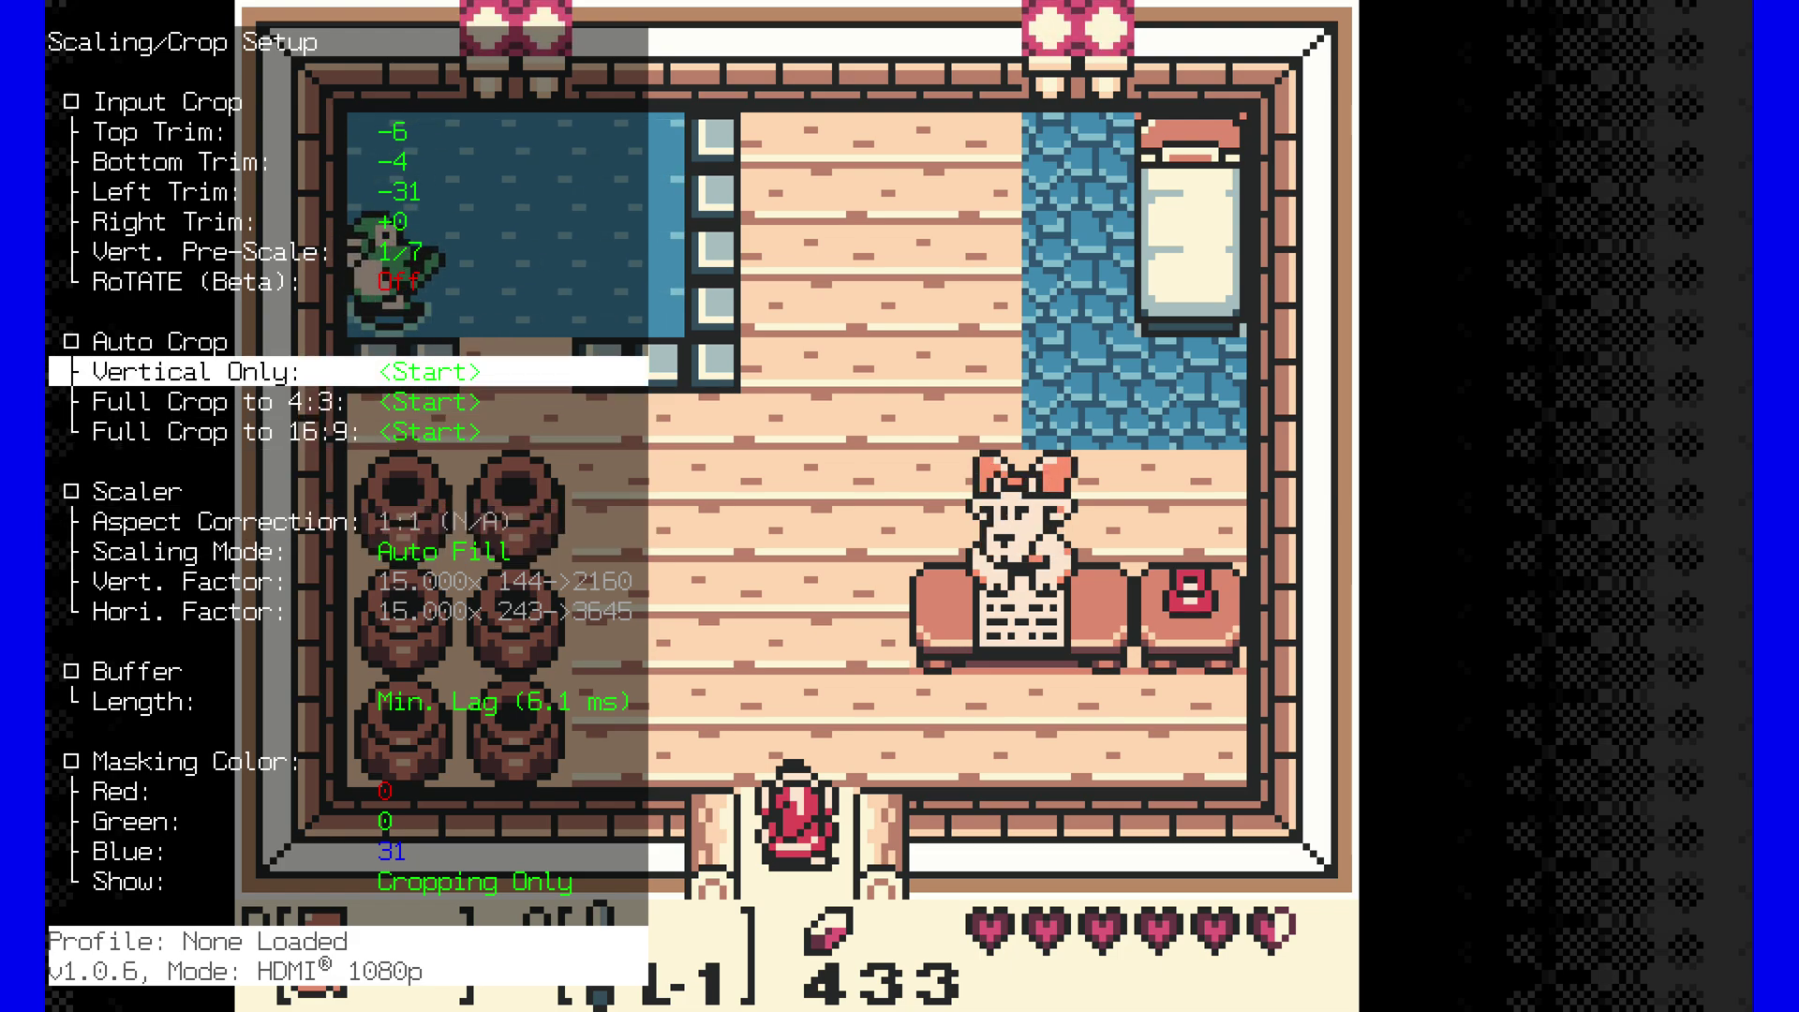
key(Up)
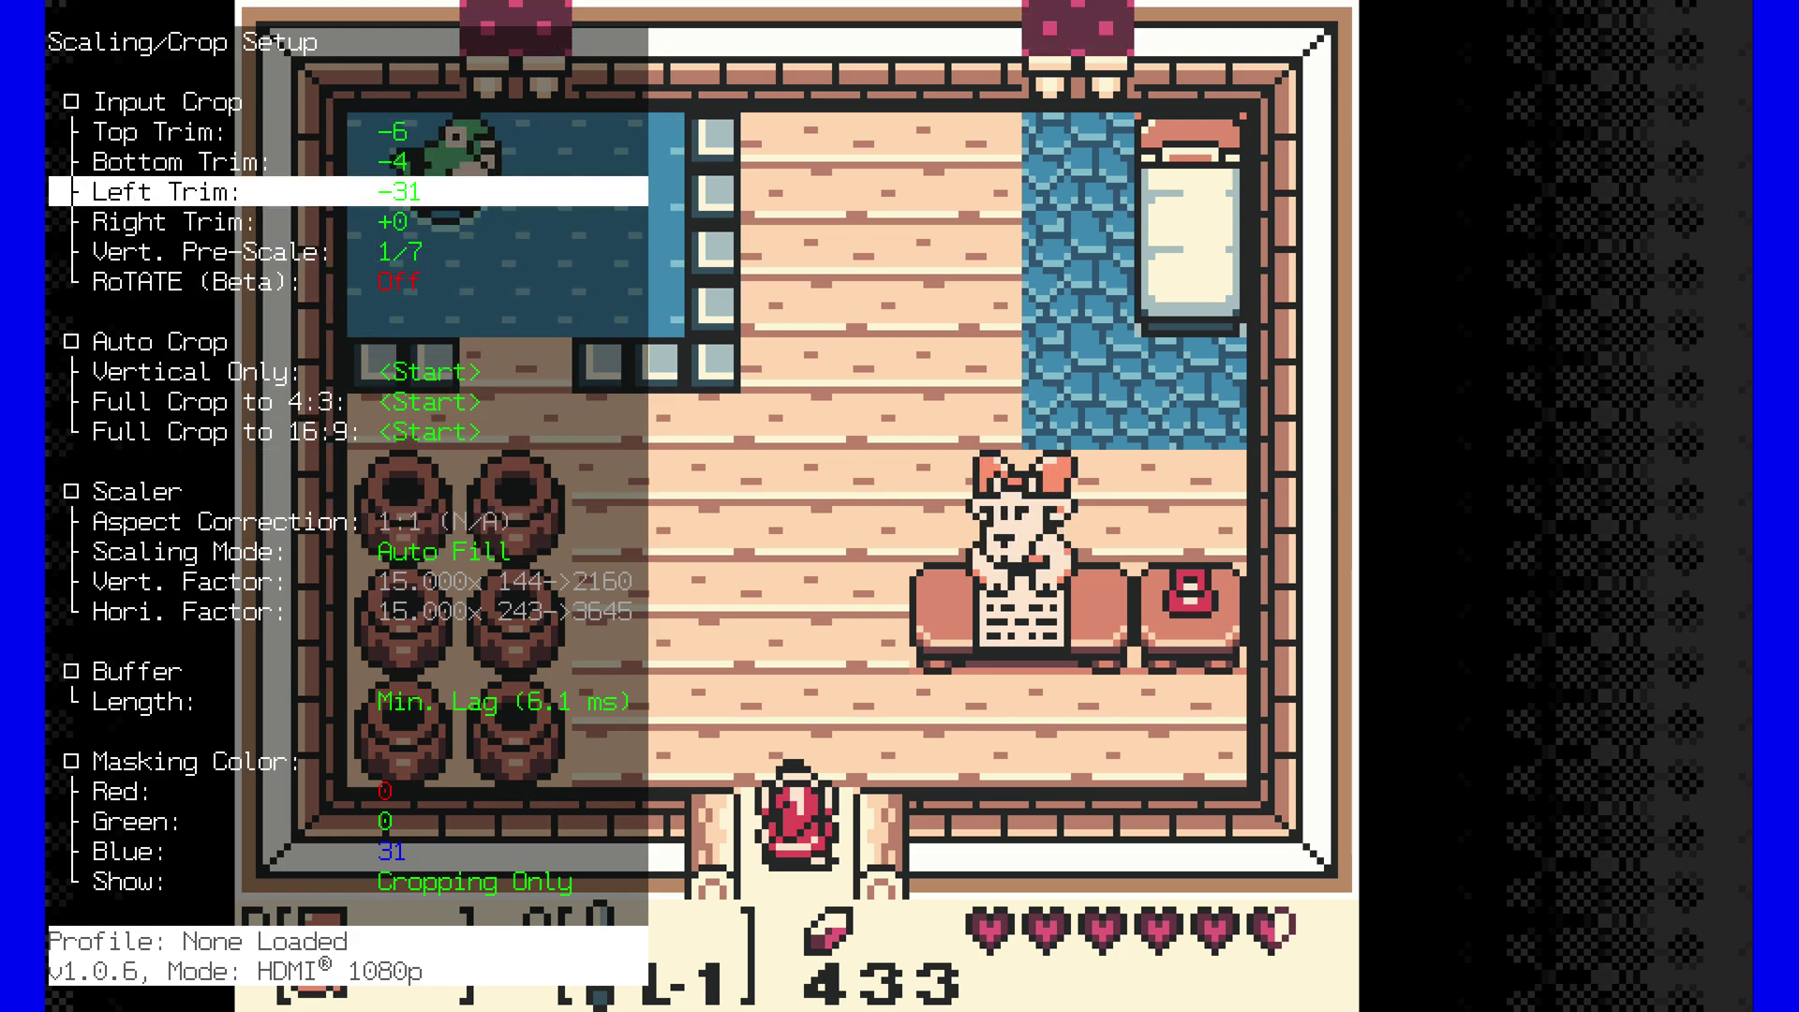
key(Left)
key(Right)
key(Right)
key(Right)
key(Right)
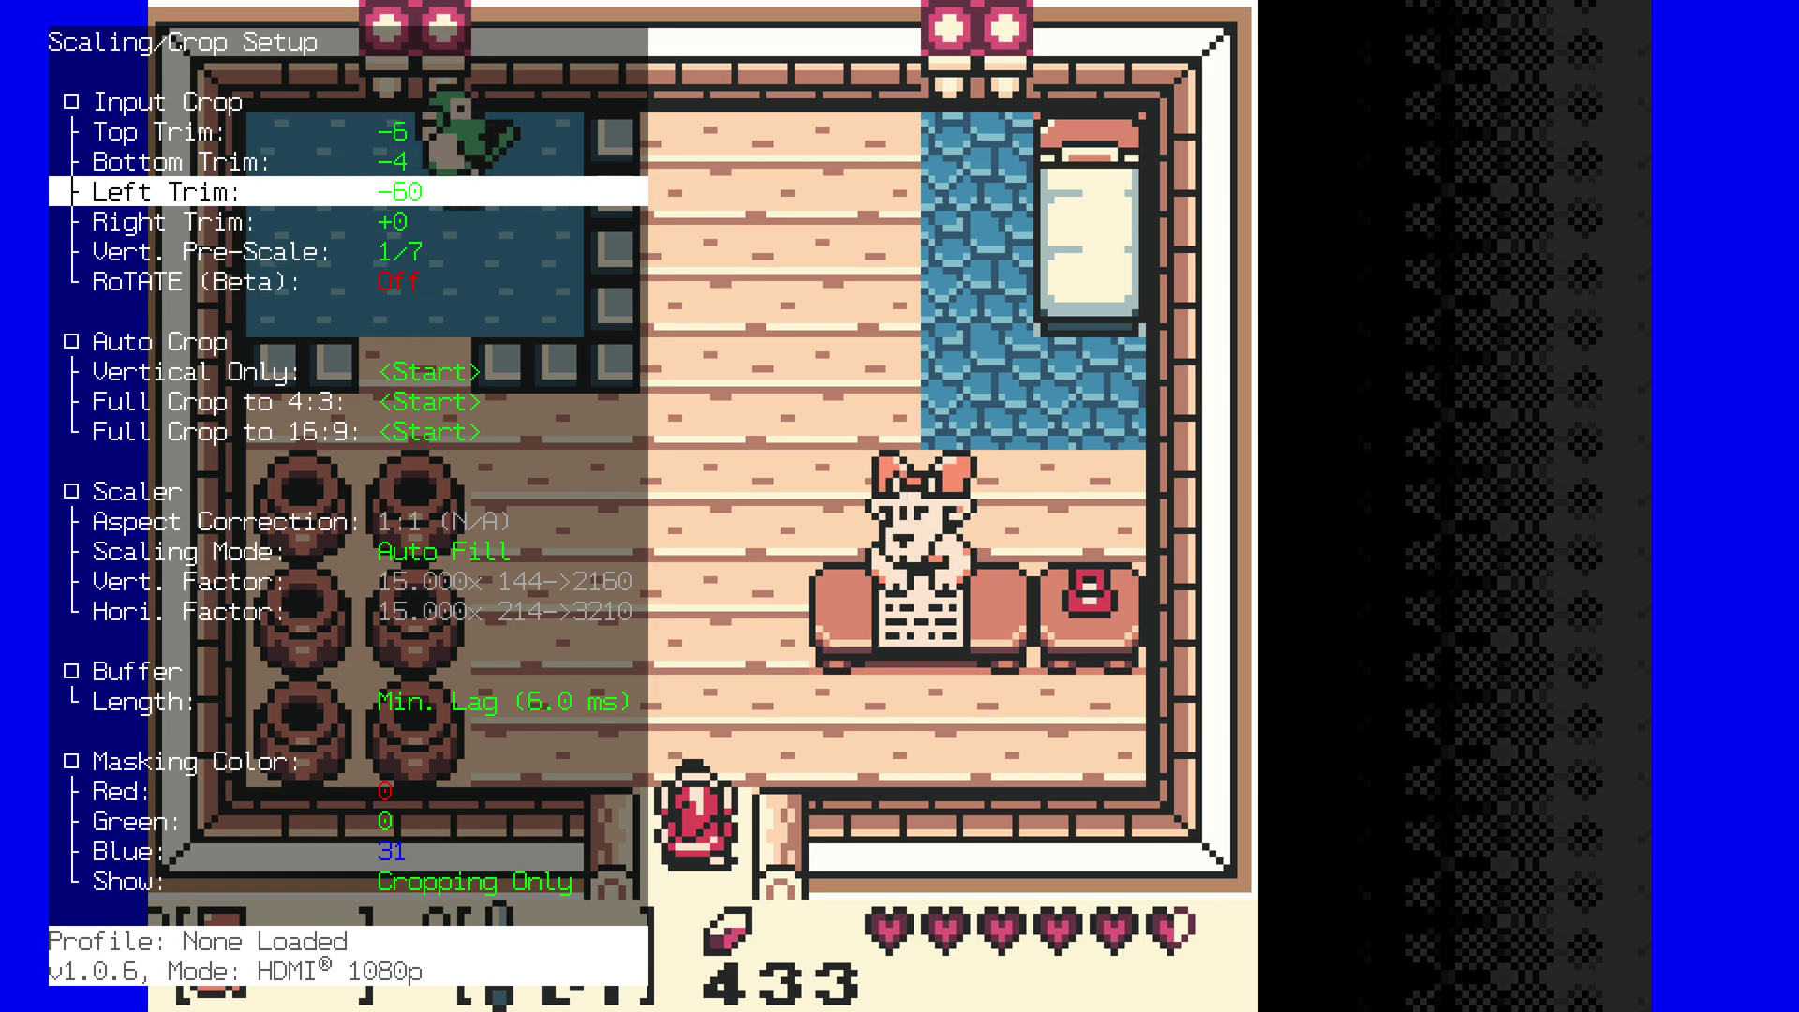
Step: Set Right Trim to -56 and check the 15x vertical and horizontal scale factors
key(Down)
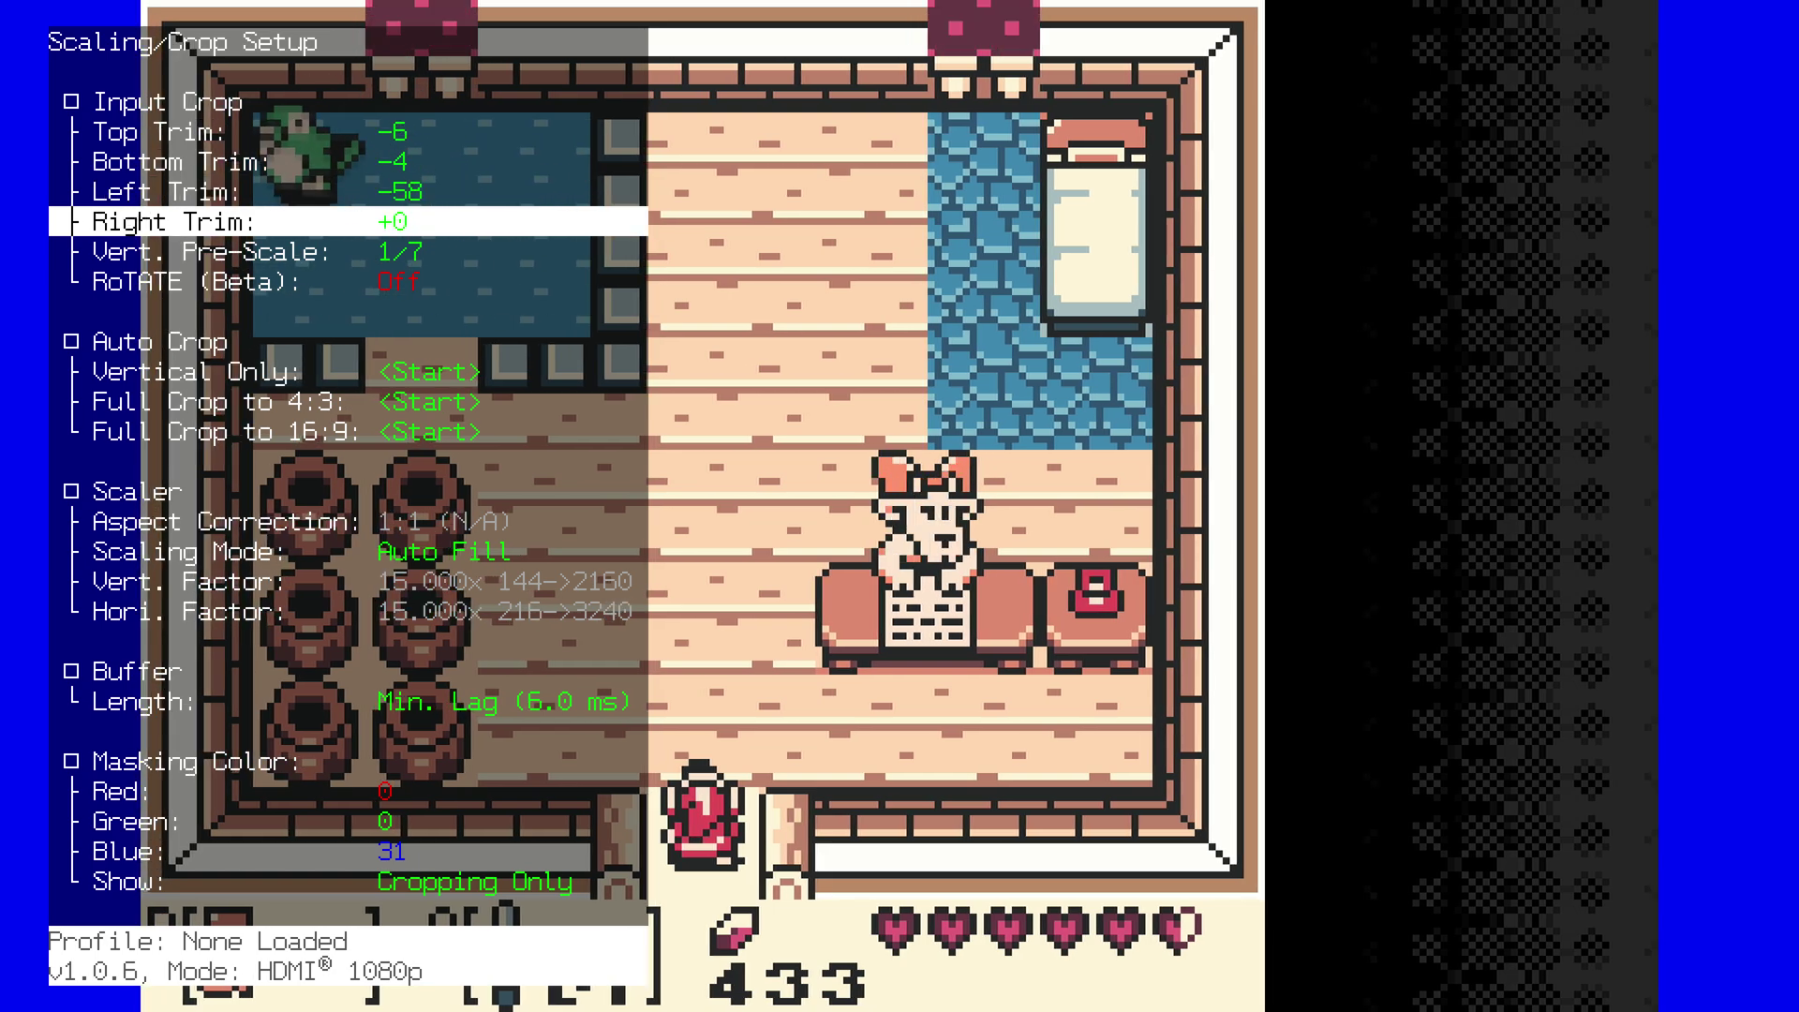
key(Left)
key(Left)
key(Left)
key(Left)
key(Left)
key(Left)
key(Left)
key(Left)
key(Left)
key(Left)
key(Left)
key(Left)
key(Left)
key(Left)
key(Left)
key(Left)
key(Left)
key(Left)
key(Left)
key(Left)
key(Left)
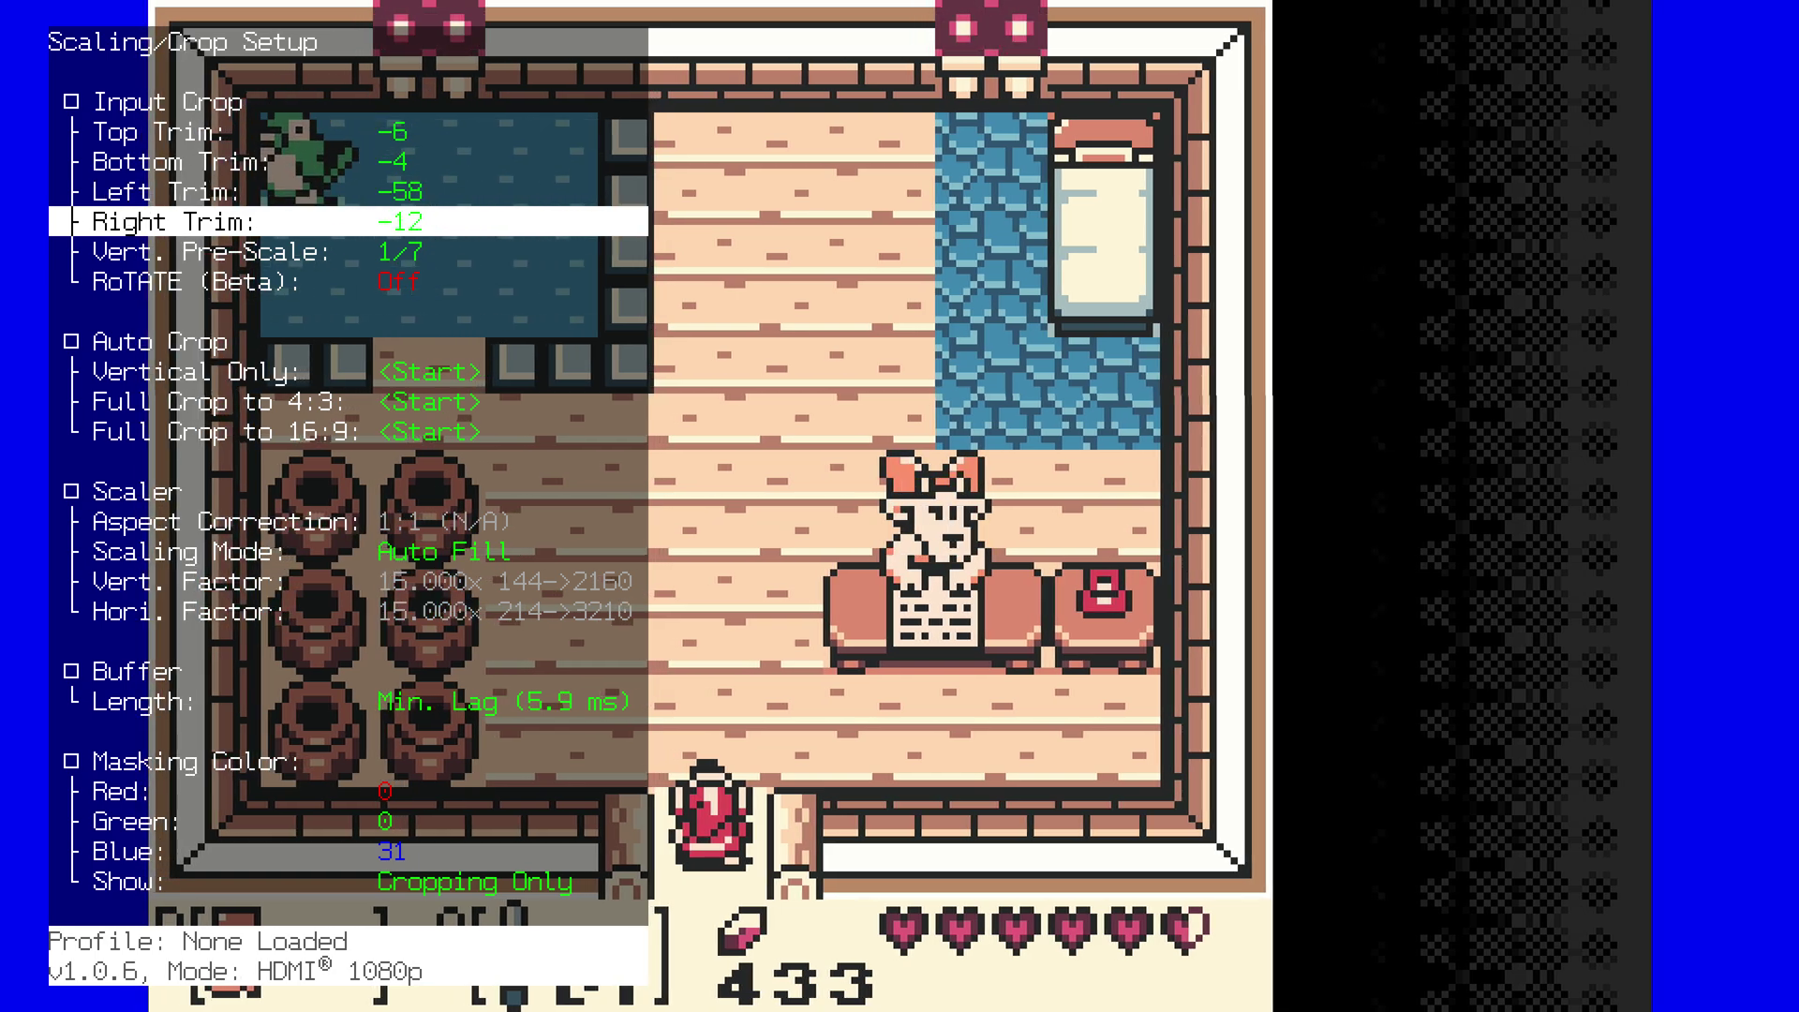
key(Left)
key(Left)
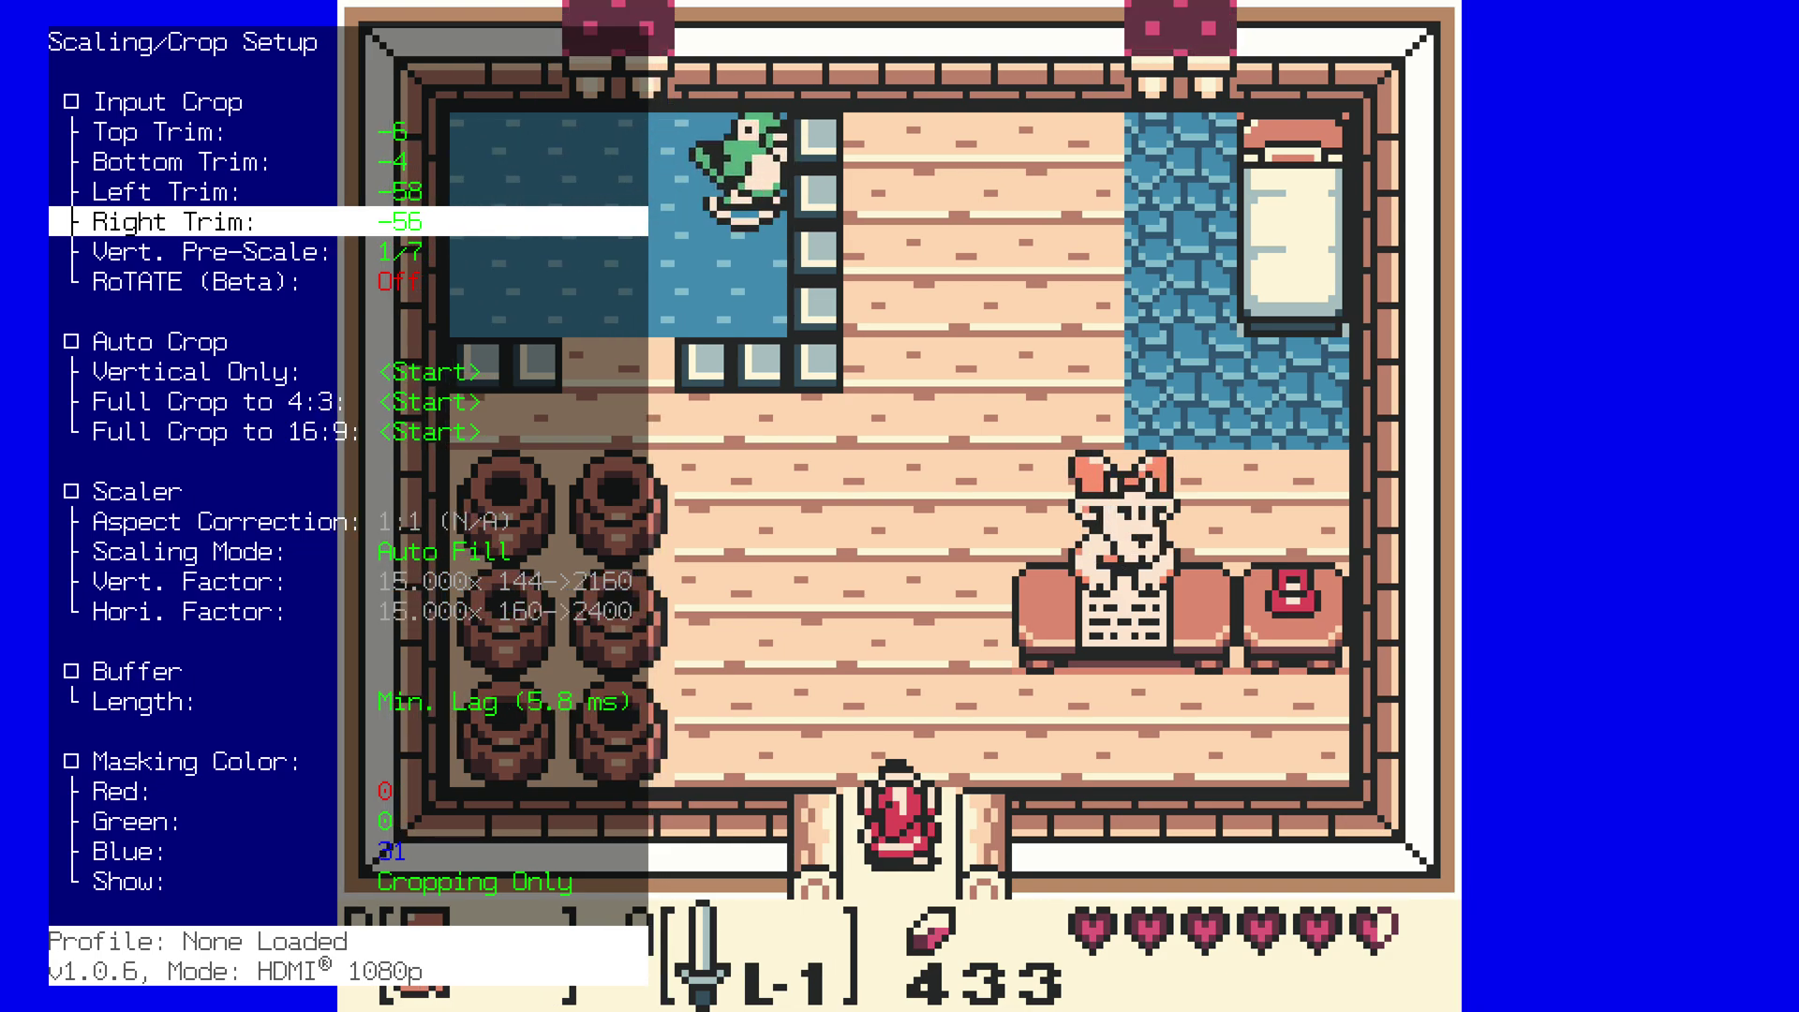
key(Down)
key(Down)
key(Down)
key(Down)
key(Down)
key(Down)
key(Down)
key(Down)
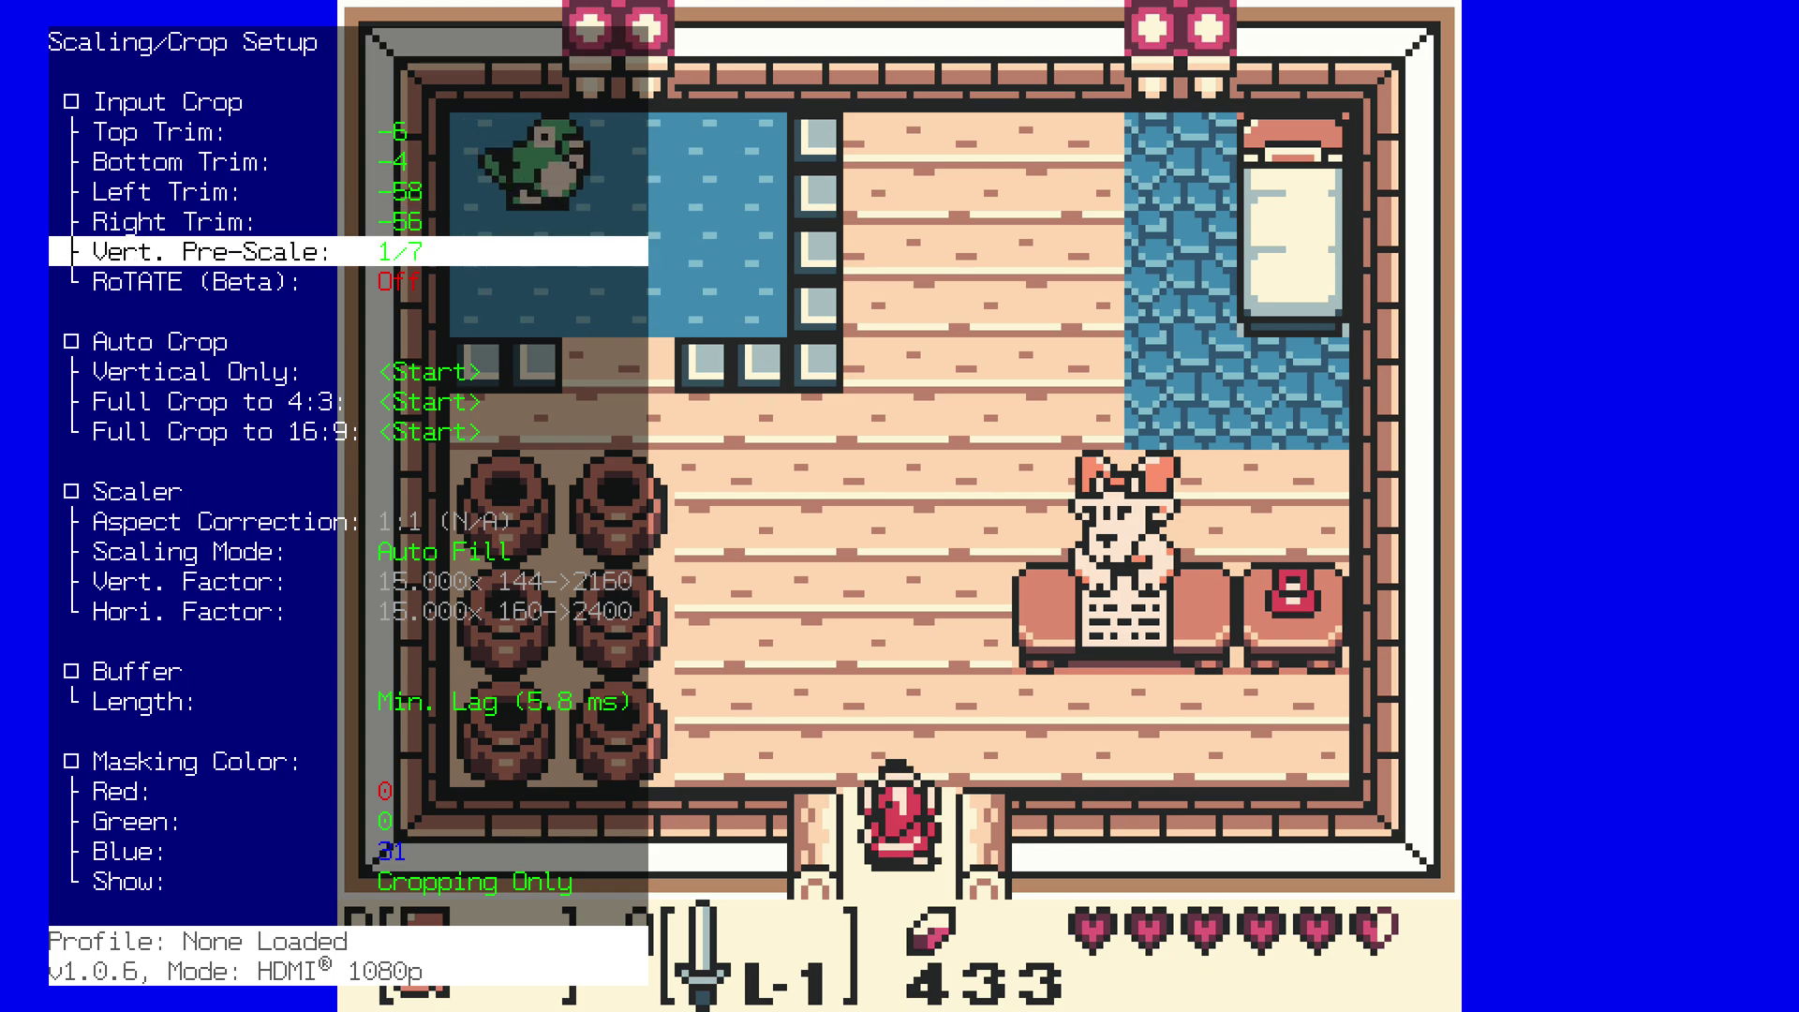
key(Down)
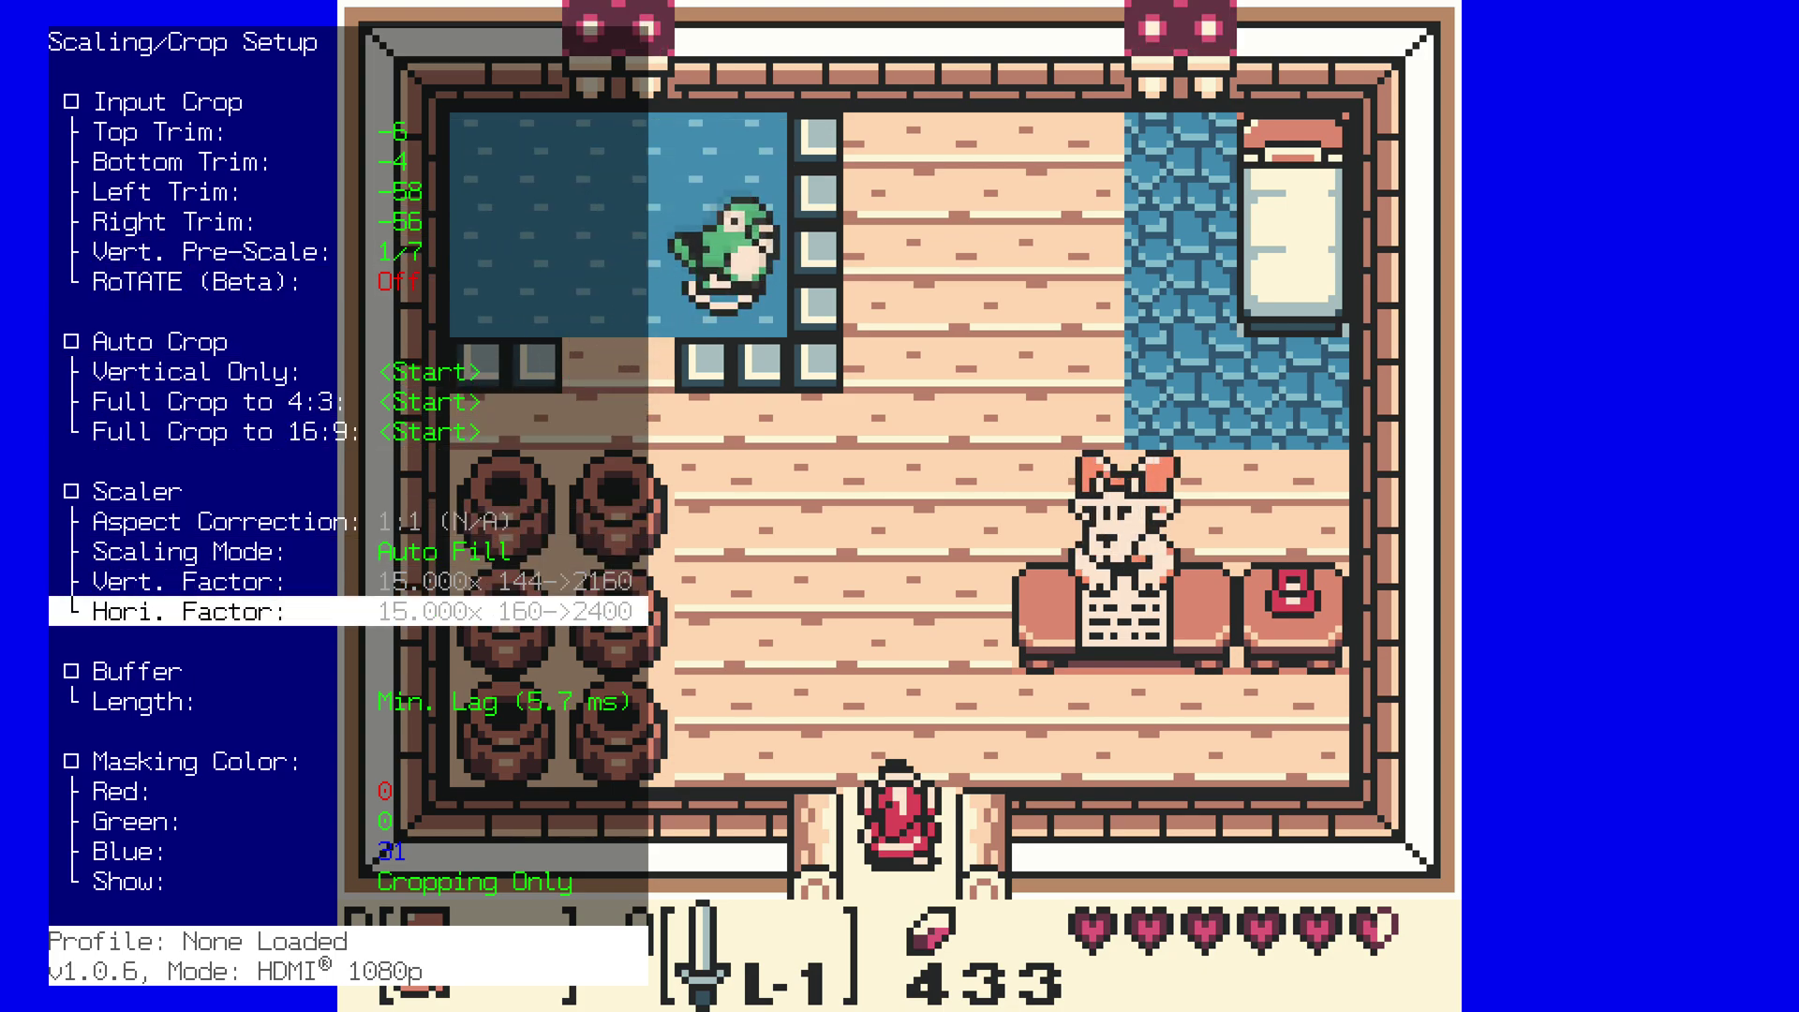
Step: Preview LCD RGB and LCD Mono 1 grid effects, set scanlines back Off, and return HOME
key(Right)
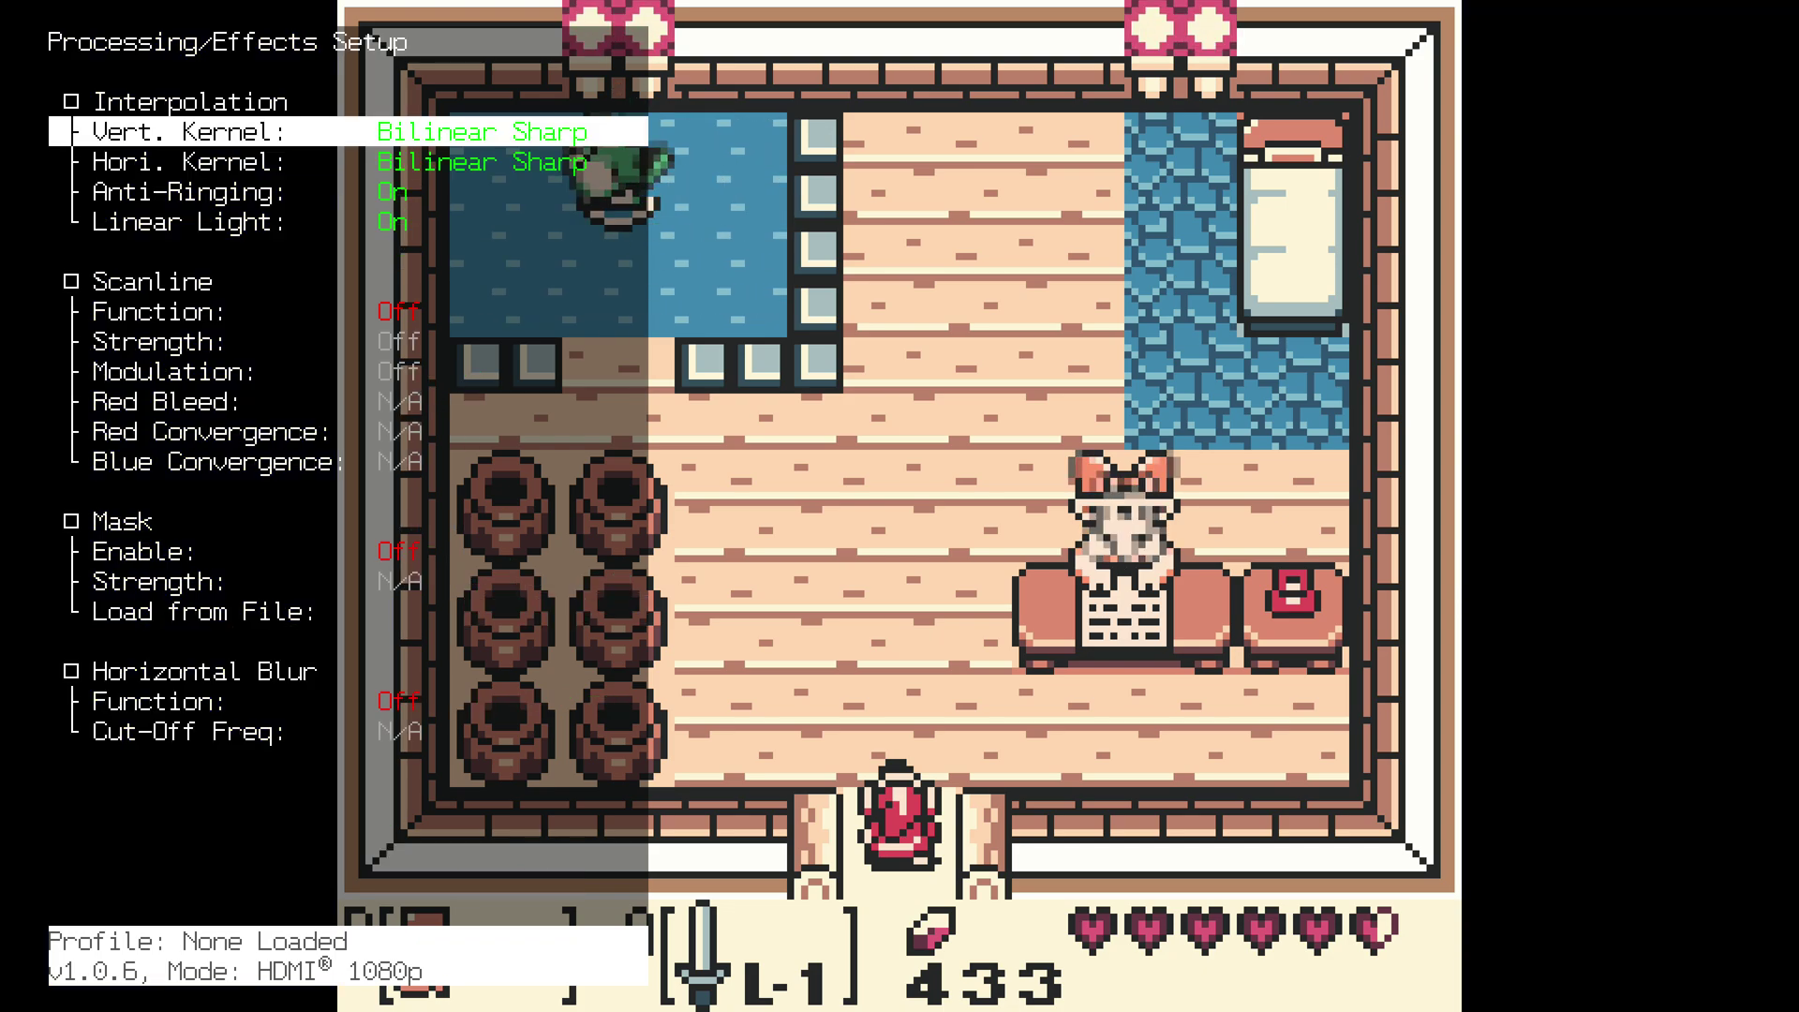
key(Down)
key(Down)
key(Down)
key(Down)
key(Right)
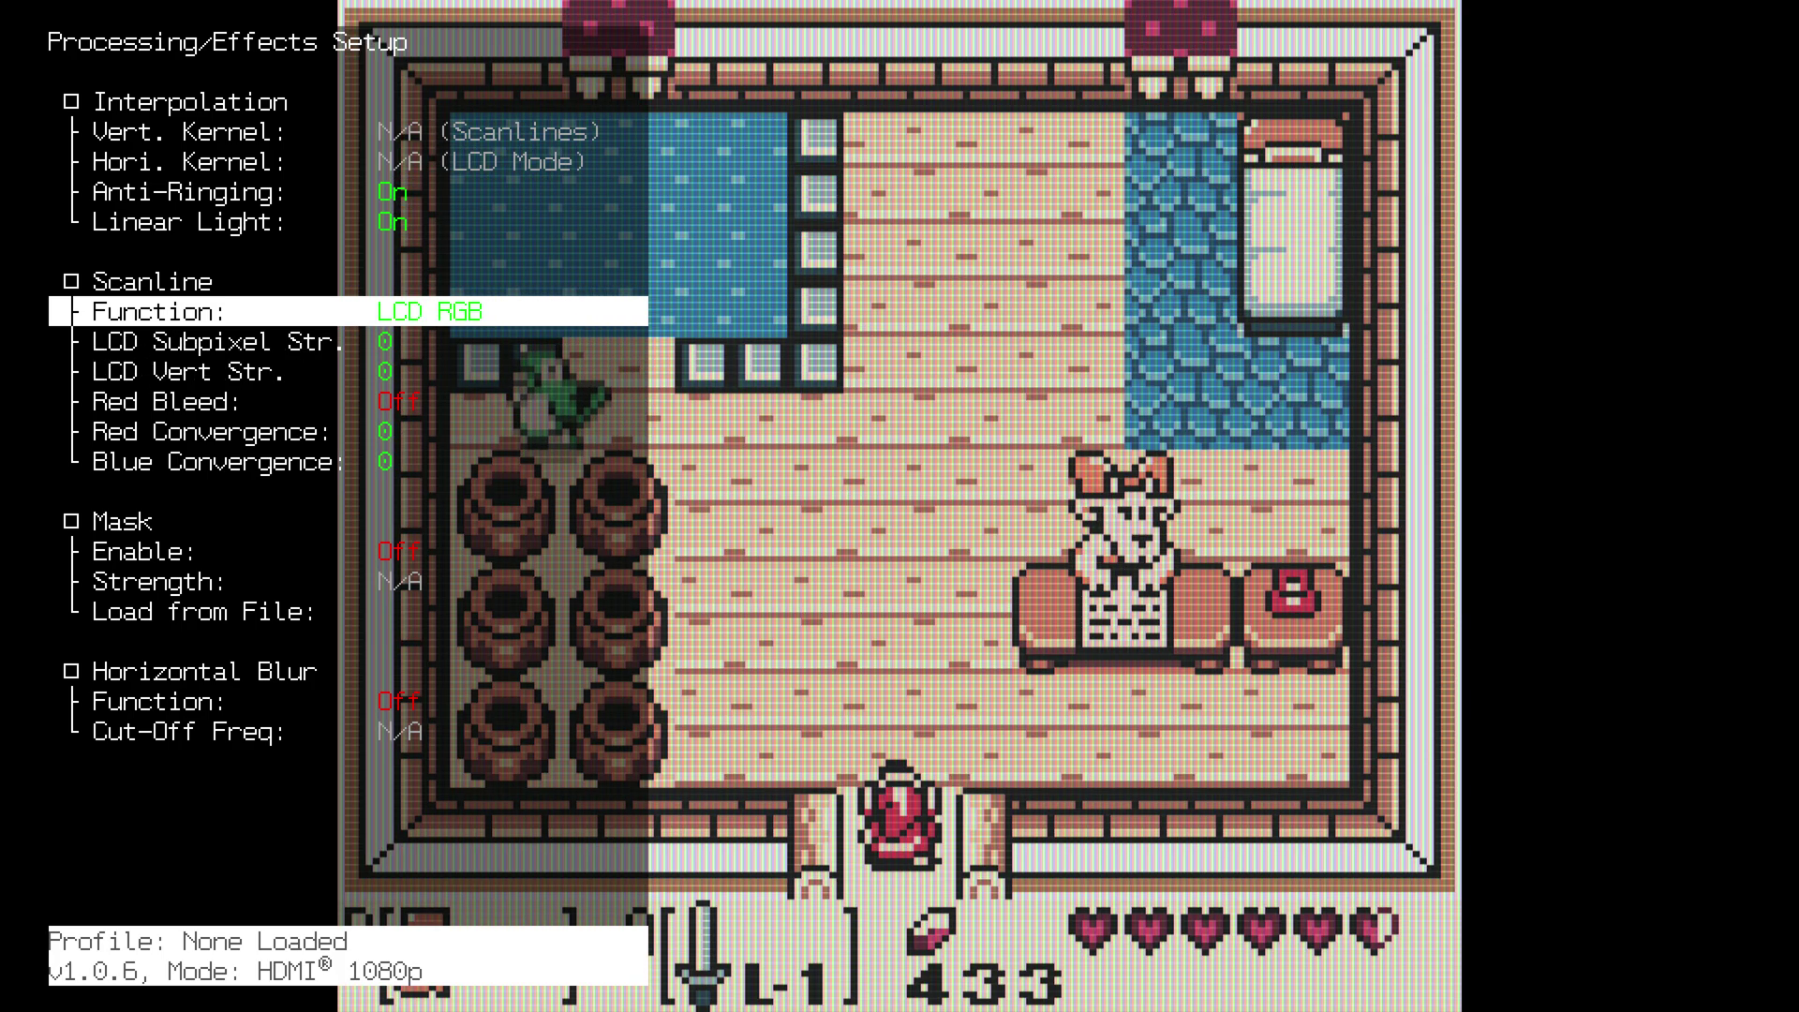
key(Right)
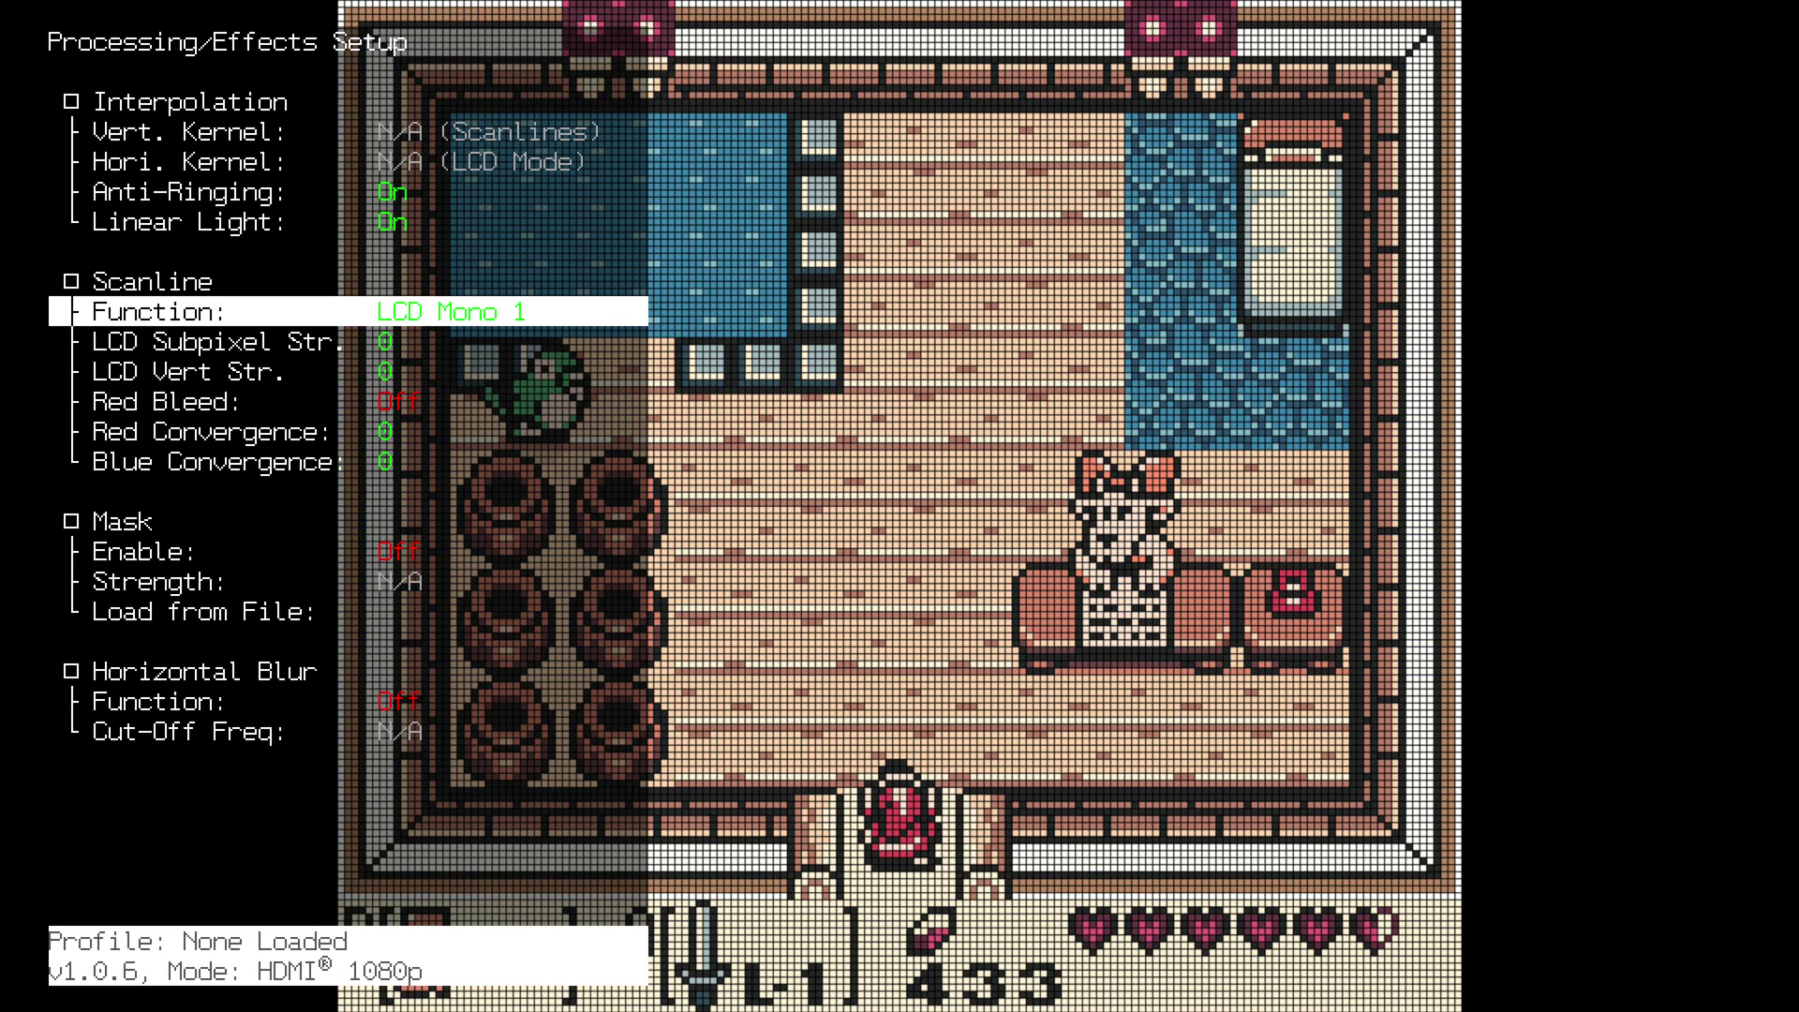
key(Left)
key(Left)
key(Left)
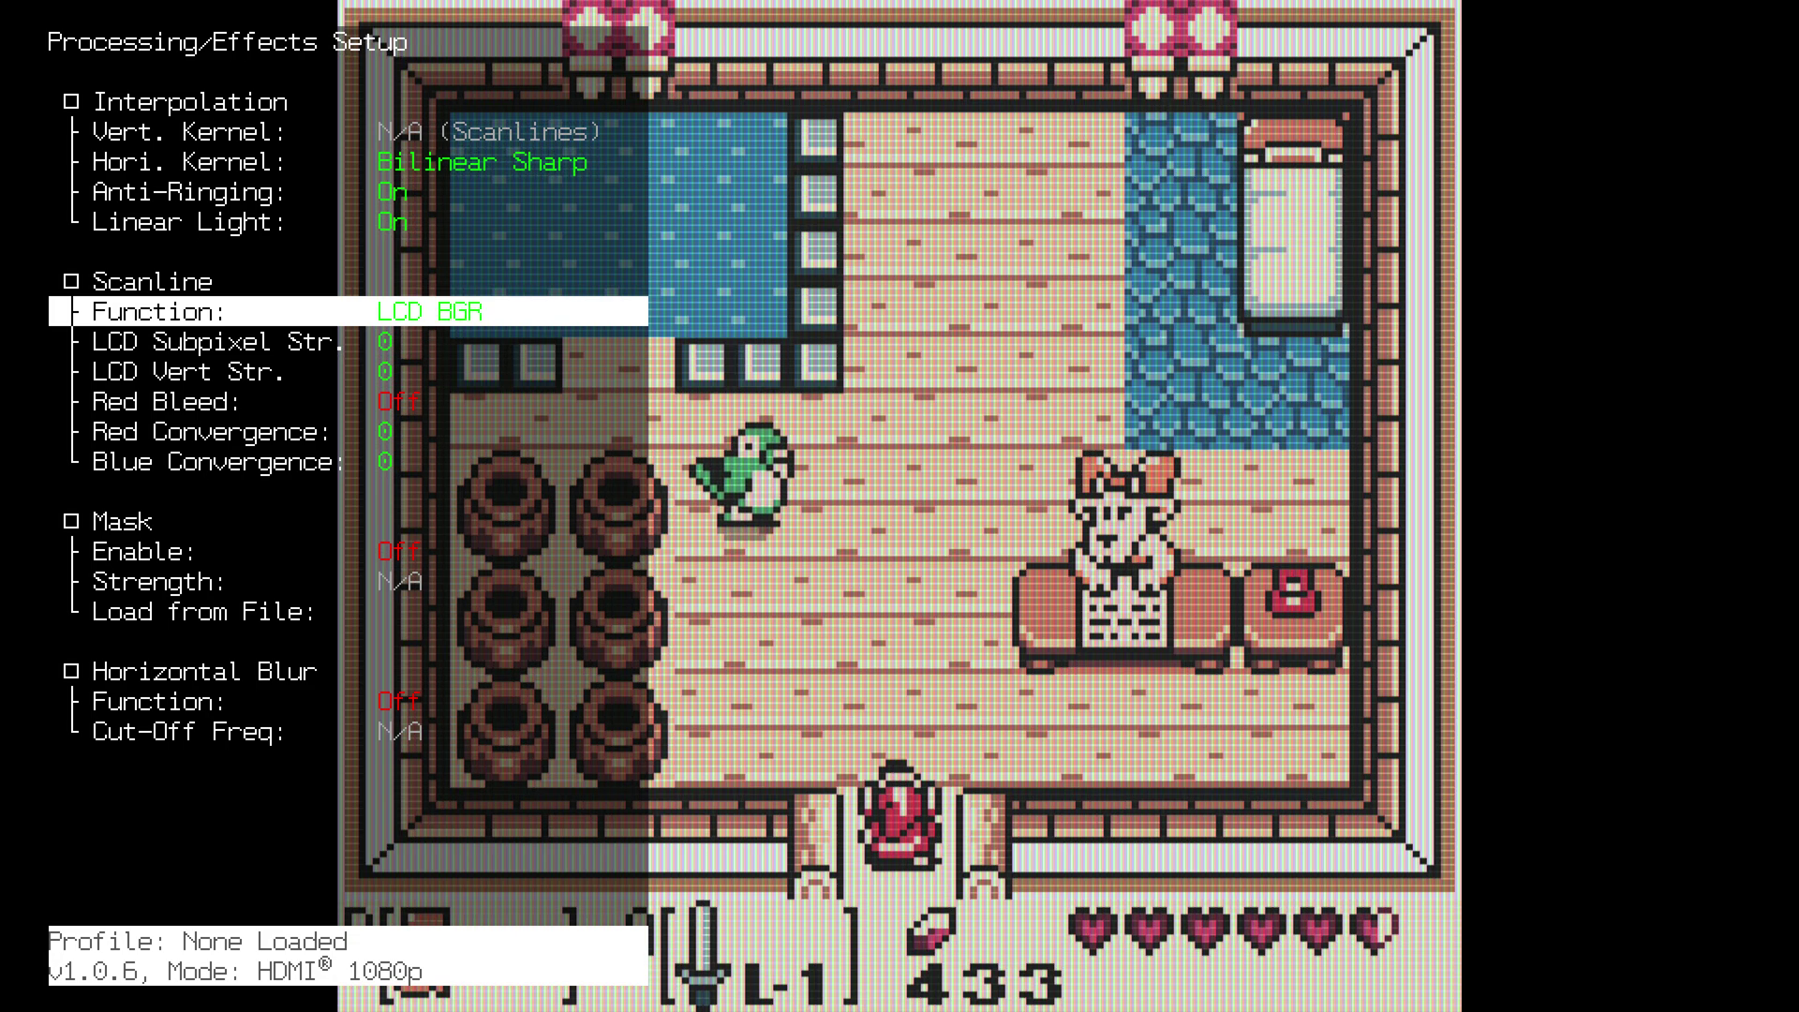
key(Escape)
key(Left)
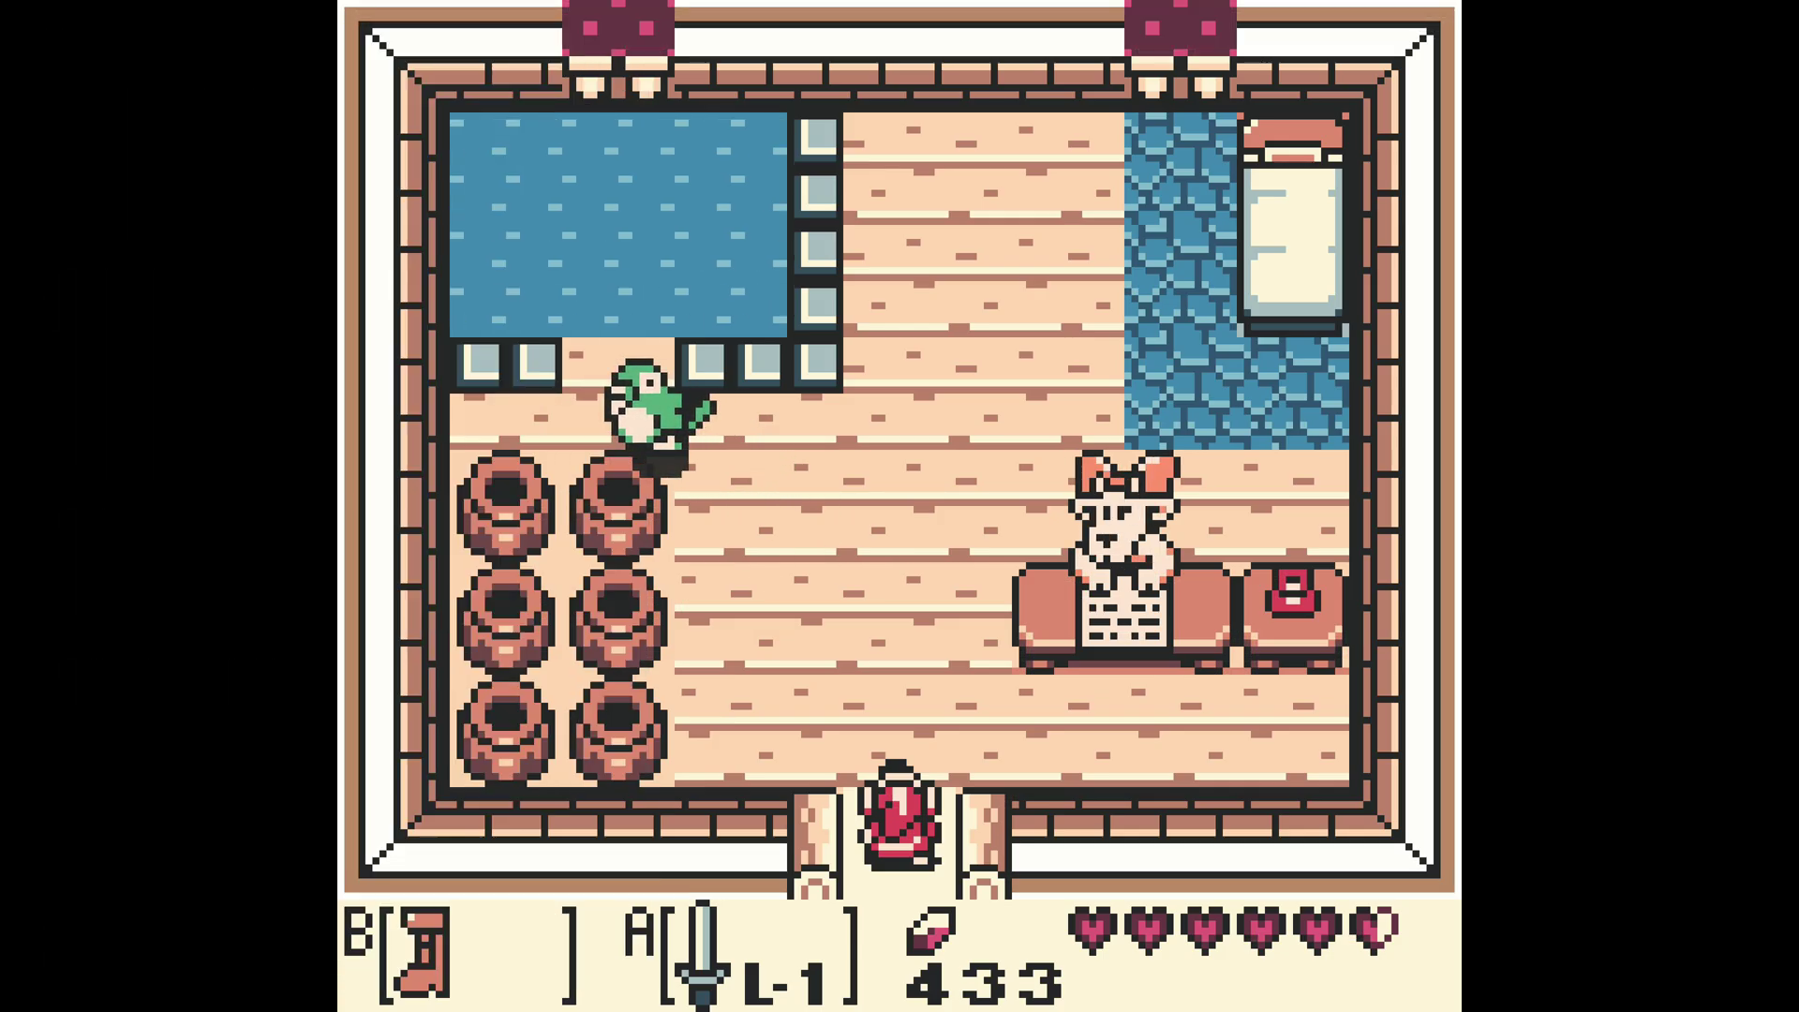
key(Home)
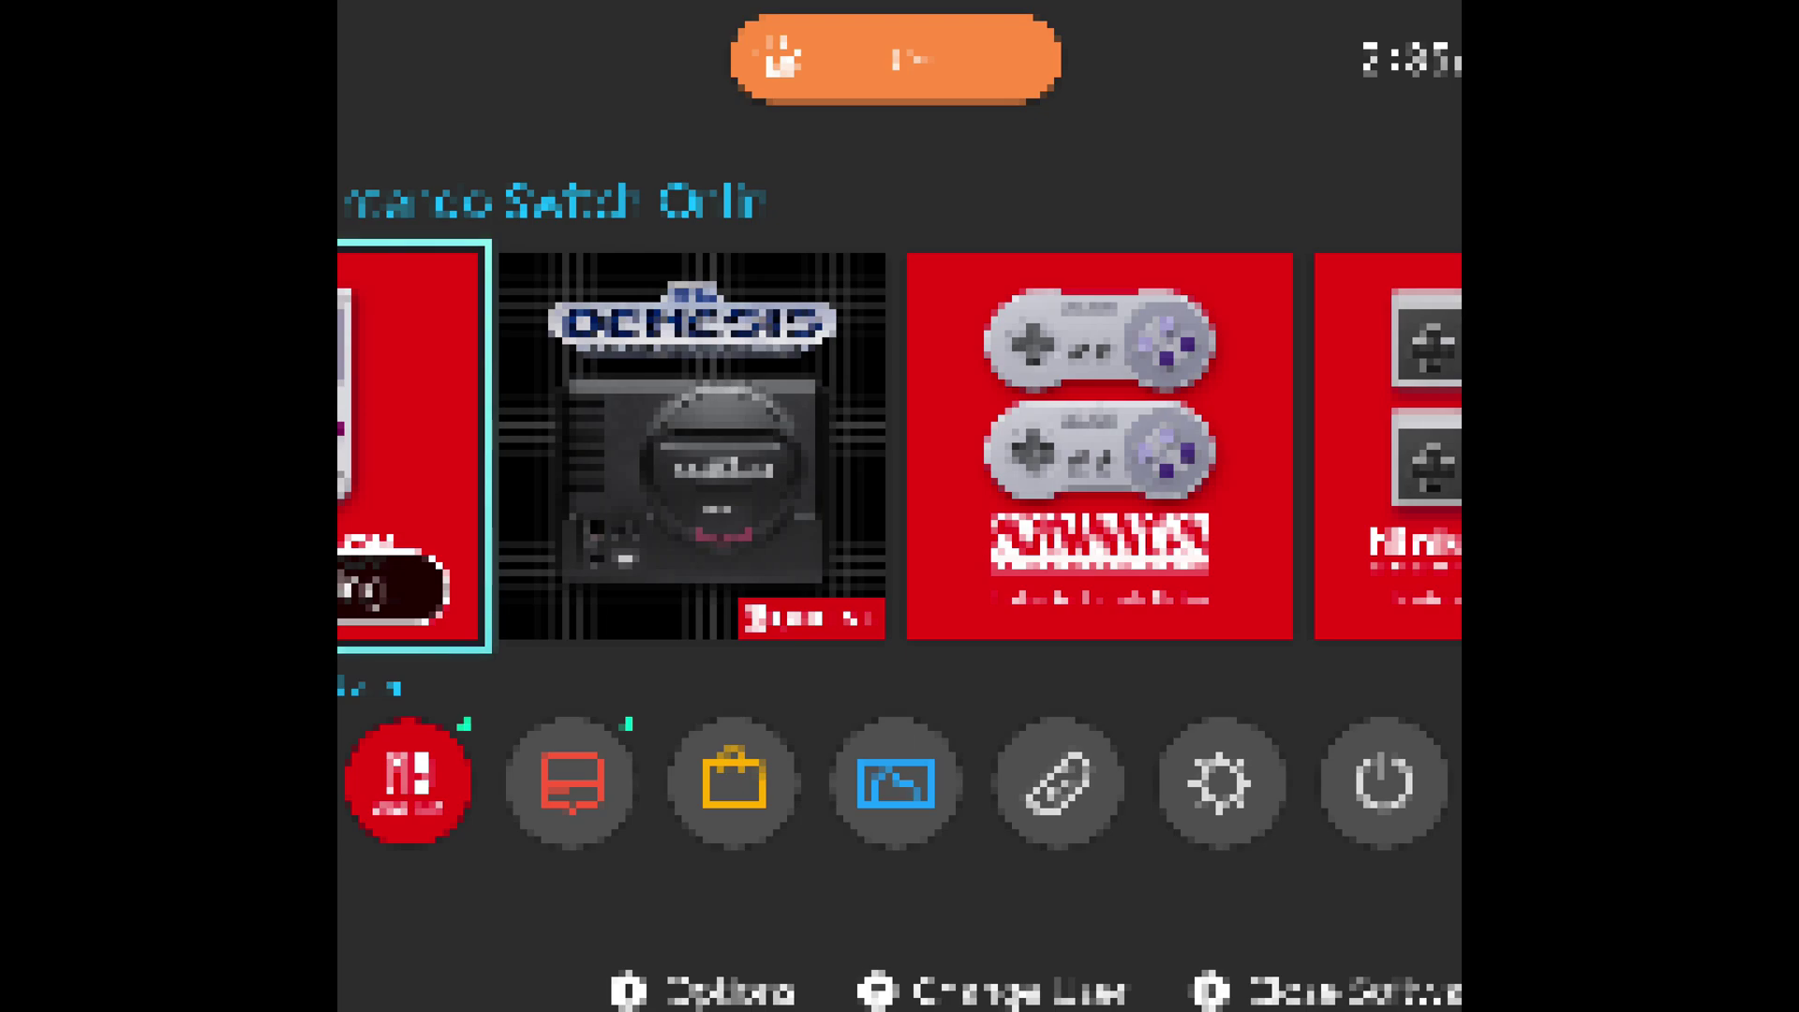
Step: Launch Collection of Mana from the HOME menu, closing the running Game Boy software
key(Right)
key(Right)
key(Right)
key(Right)
key(Right)
key(Right)
key(Right)
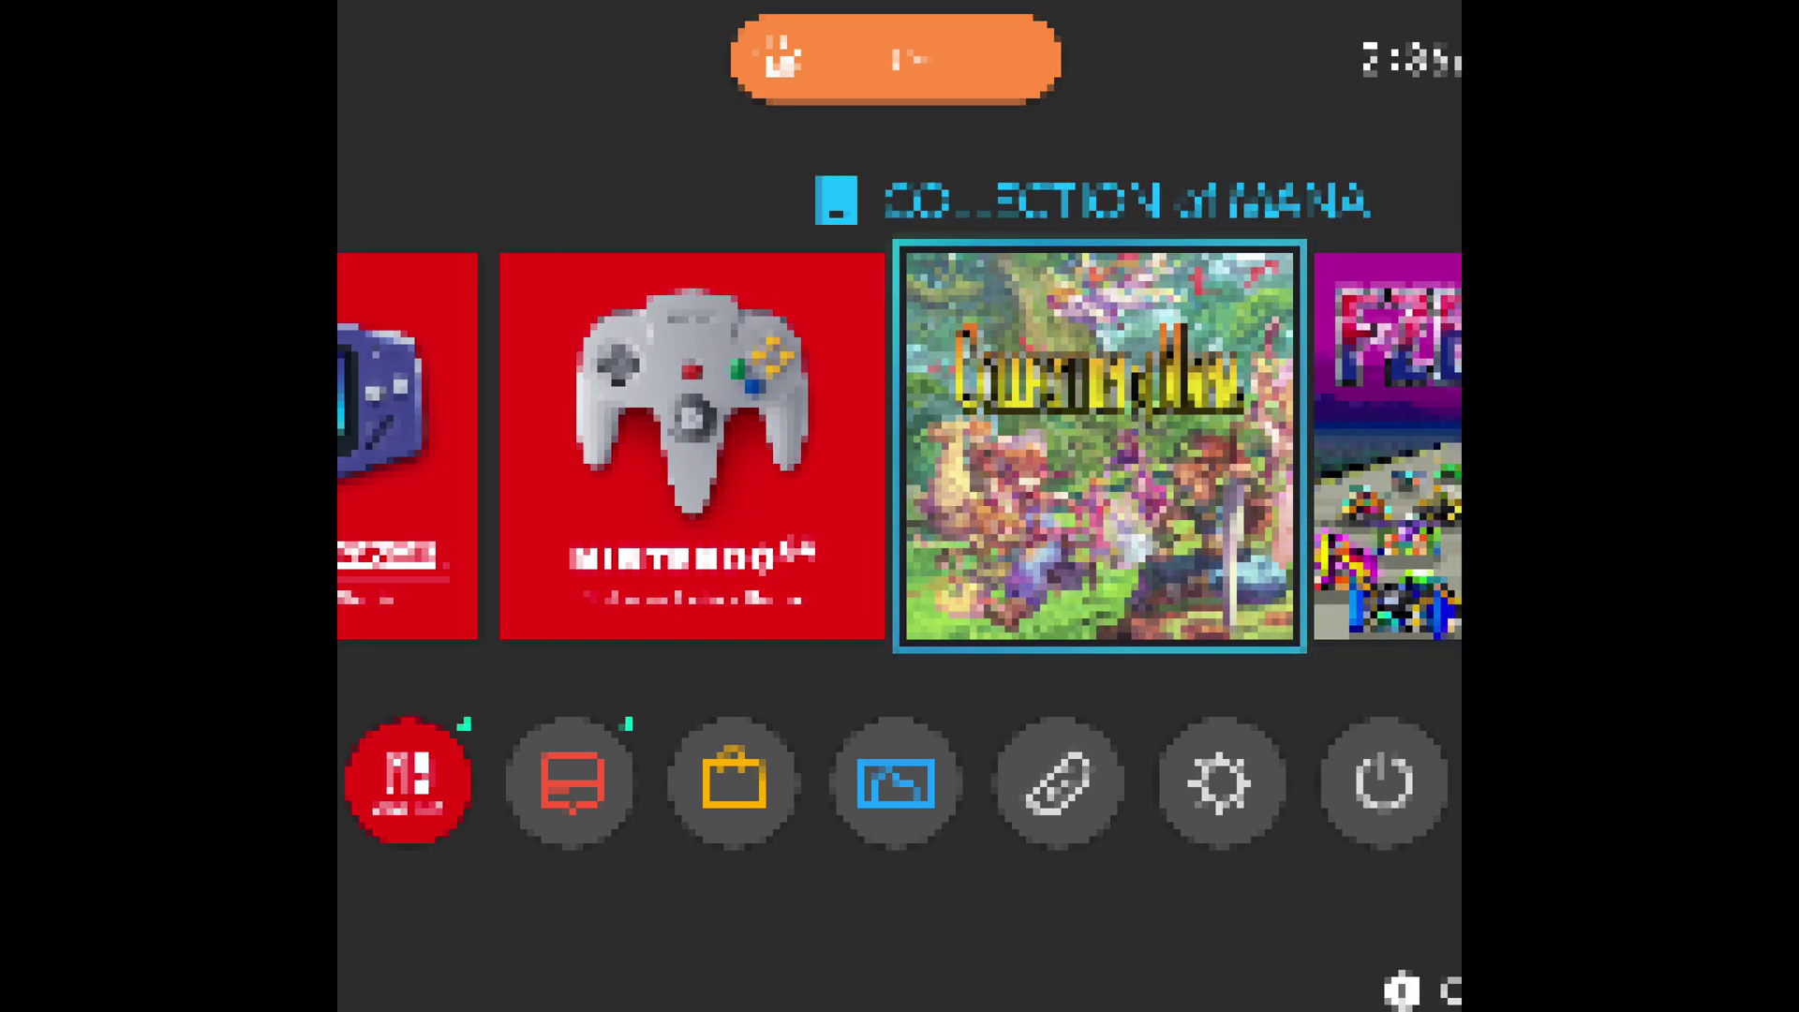
key(Return)
key(Return)
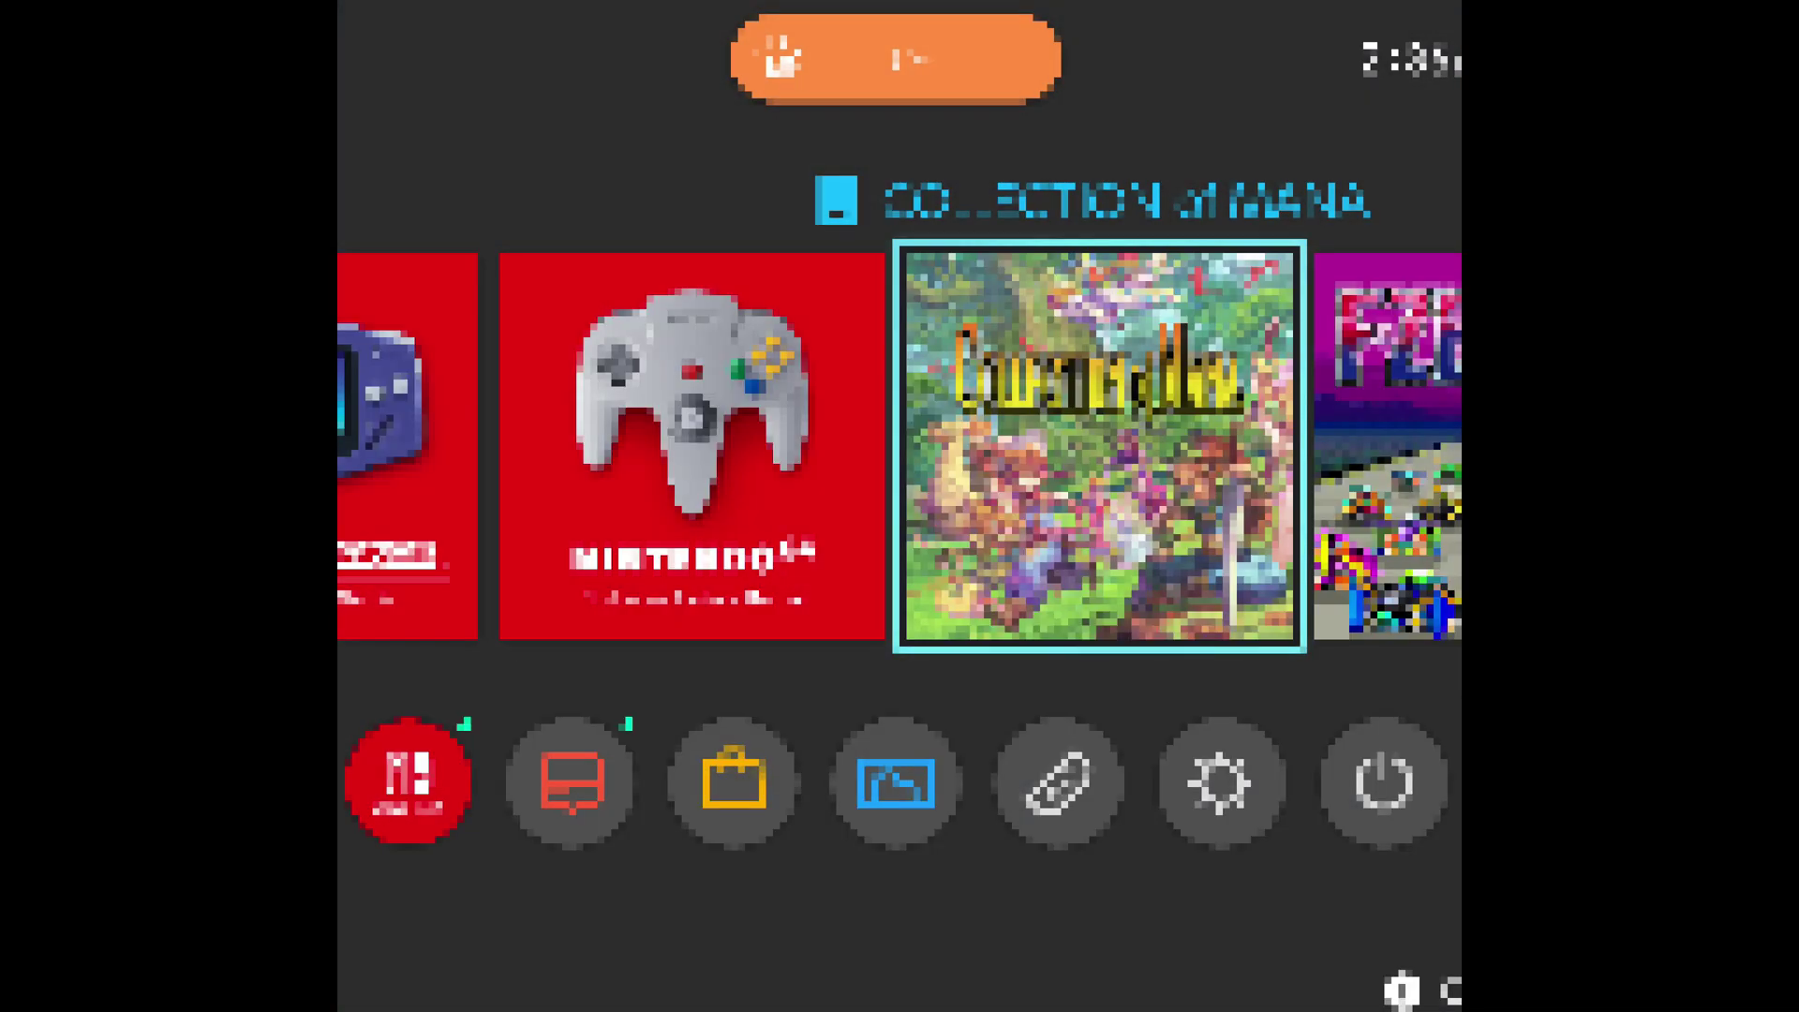
key(Return)
key(Return)
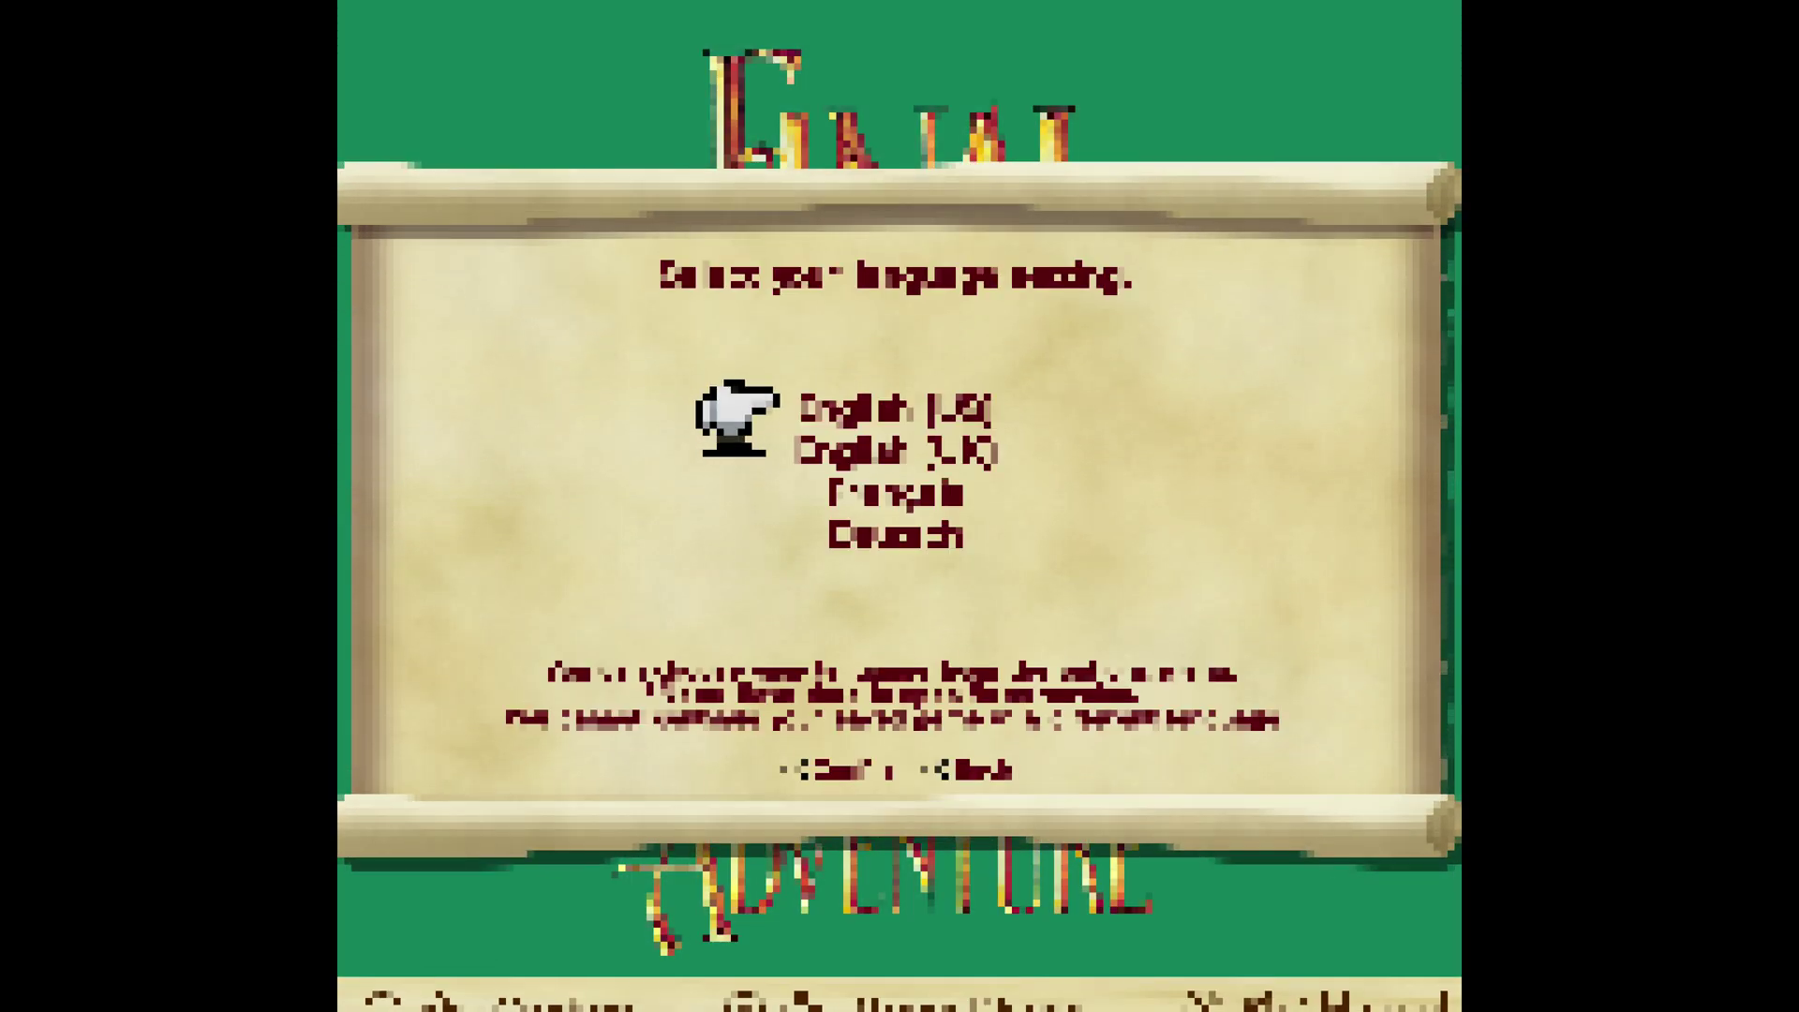
Step: Confirm English (US), dismiss the crop overlay over Final Fantasy Adventure's title, and return HOME
key(Return)
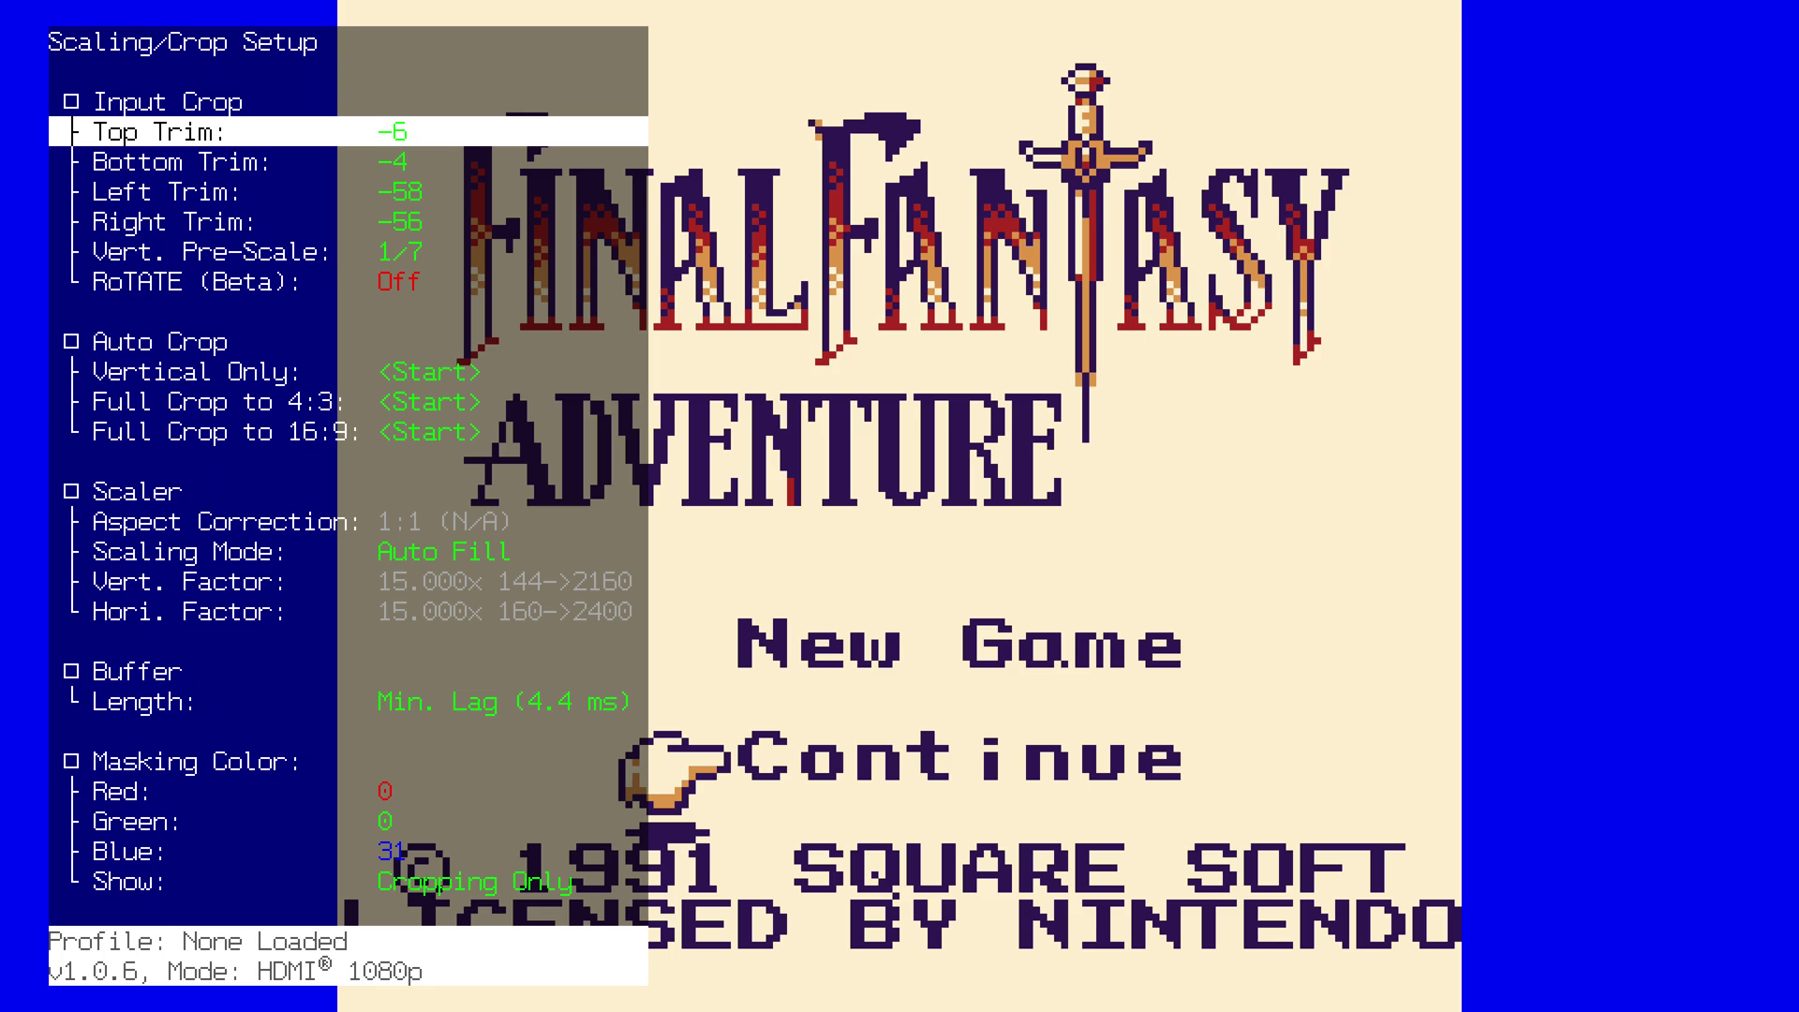
key(Escape)
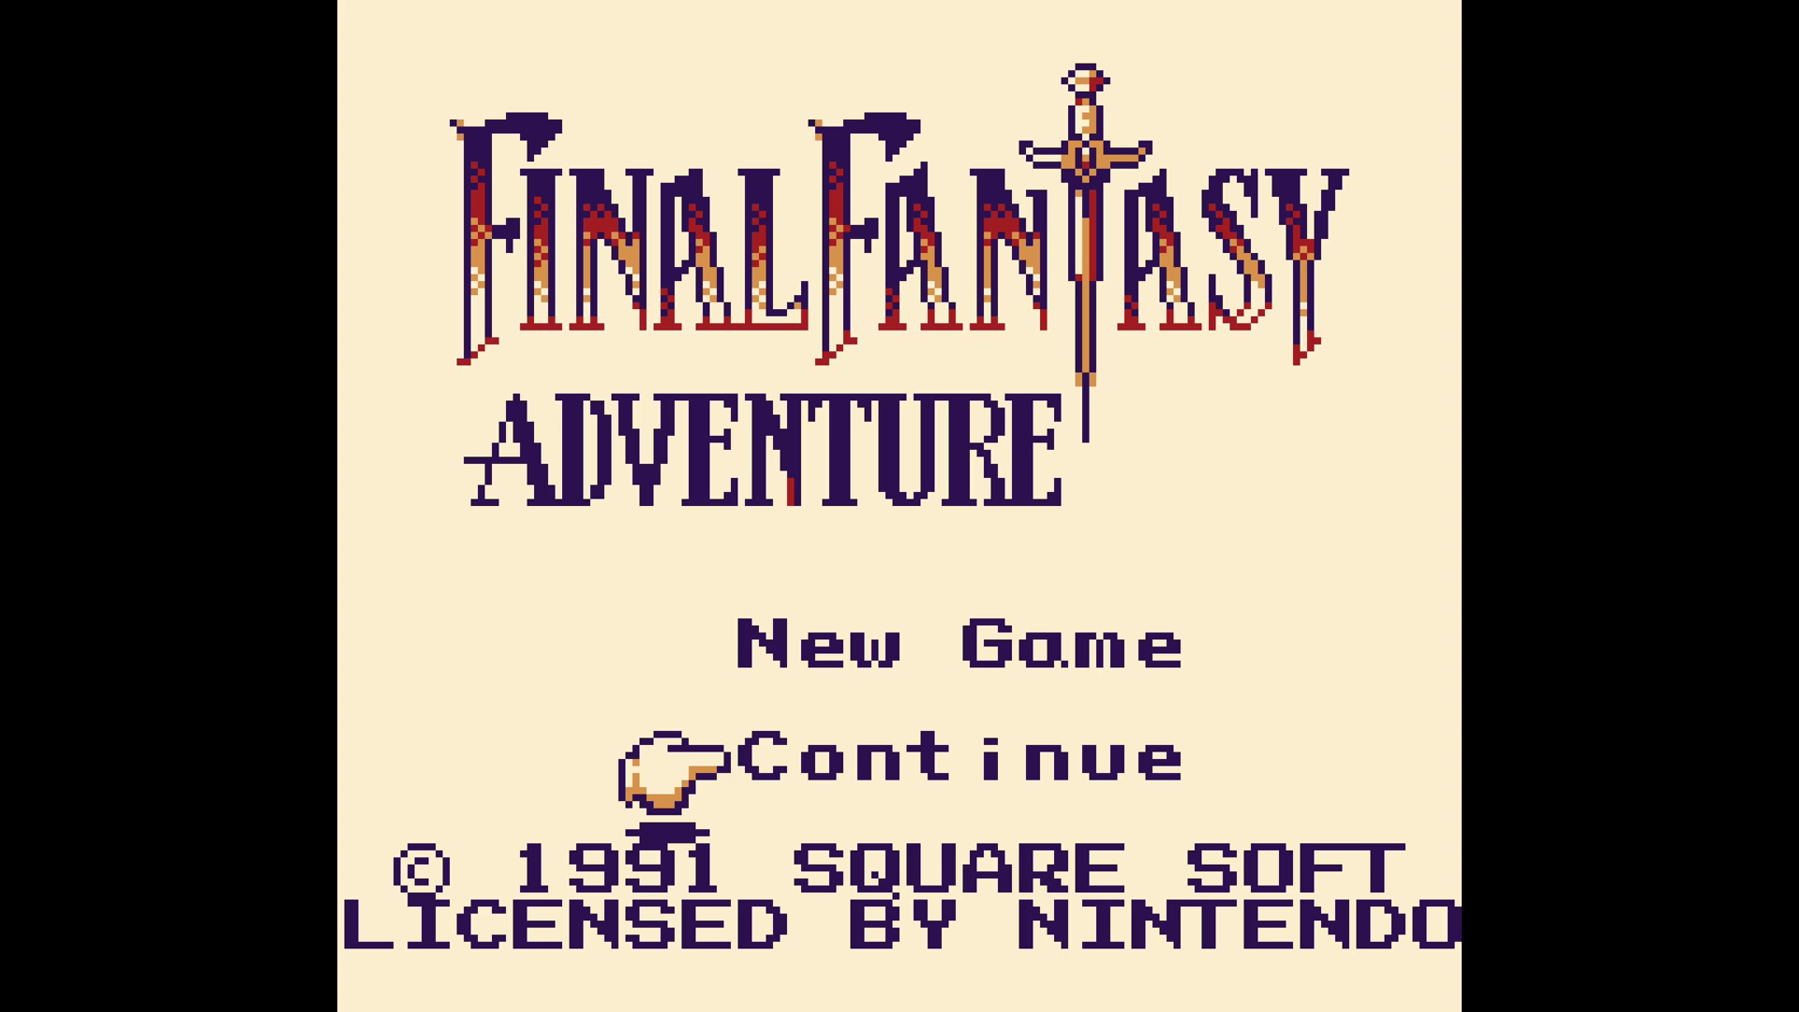
key(Home)
Step: Highlight the Game Boy Advance tile and load the RetroTINK-4K default profile
key(Right)
key(Right)
key(Right)
key(Right)
key(Right)
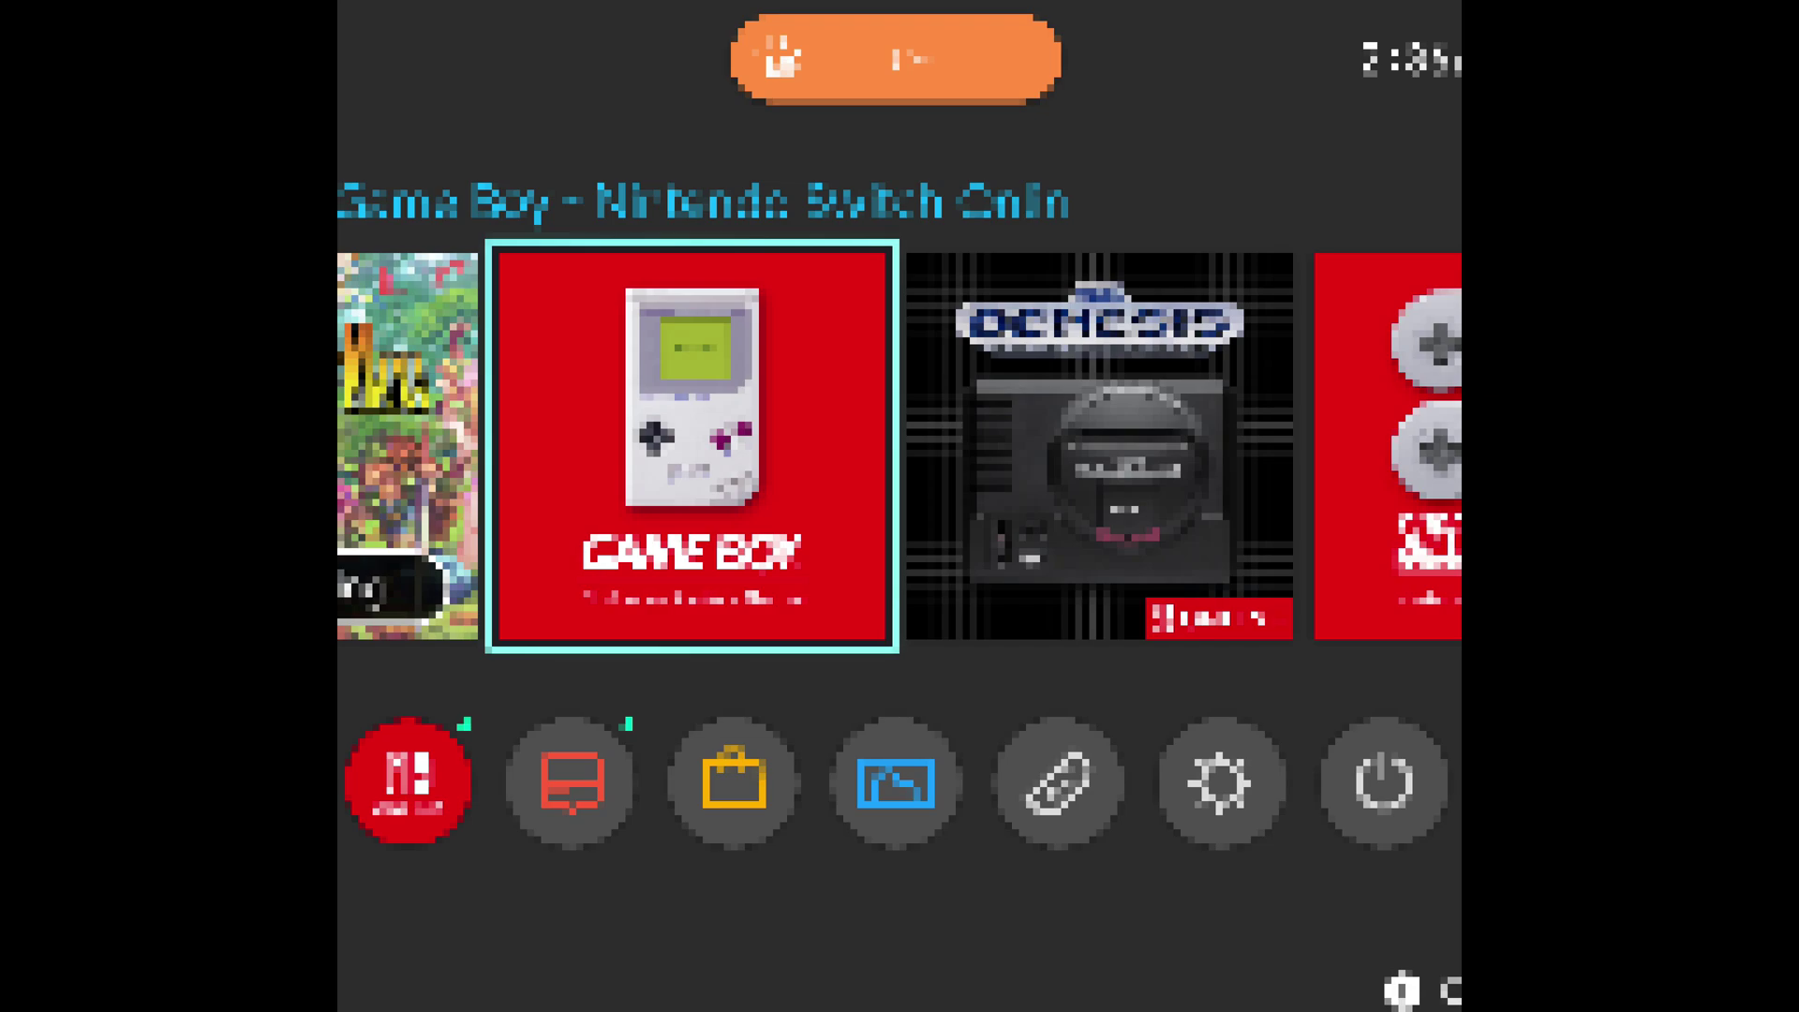
key(Right)
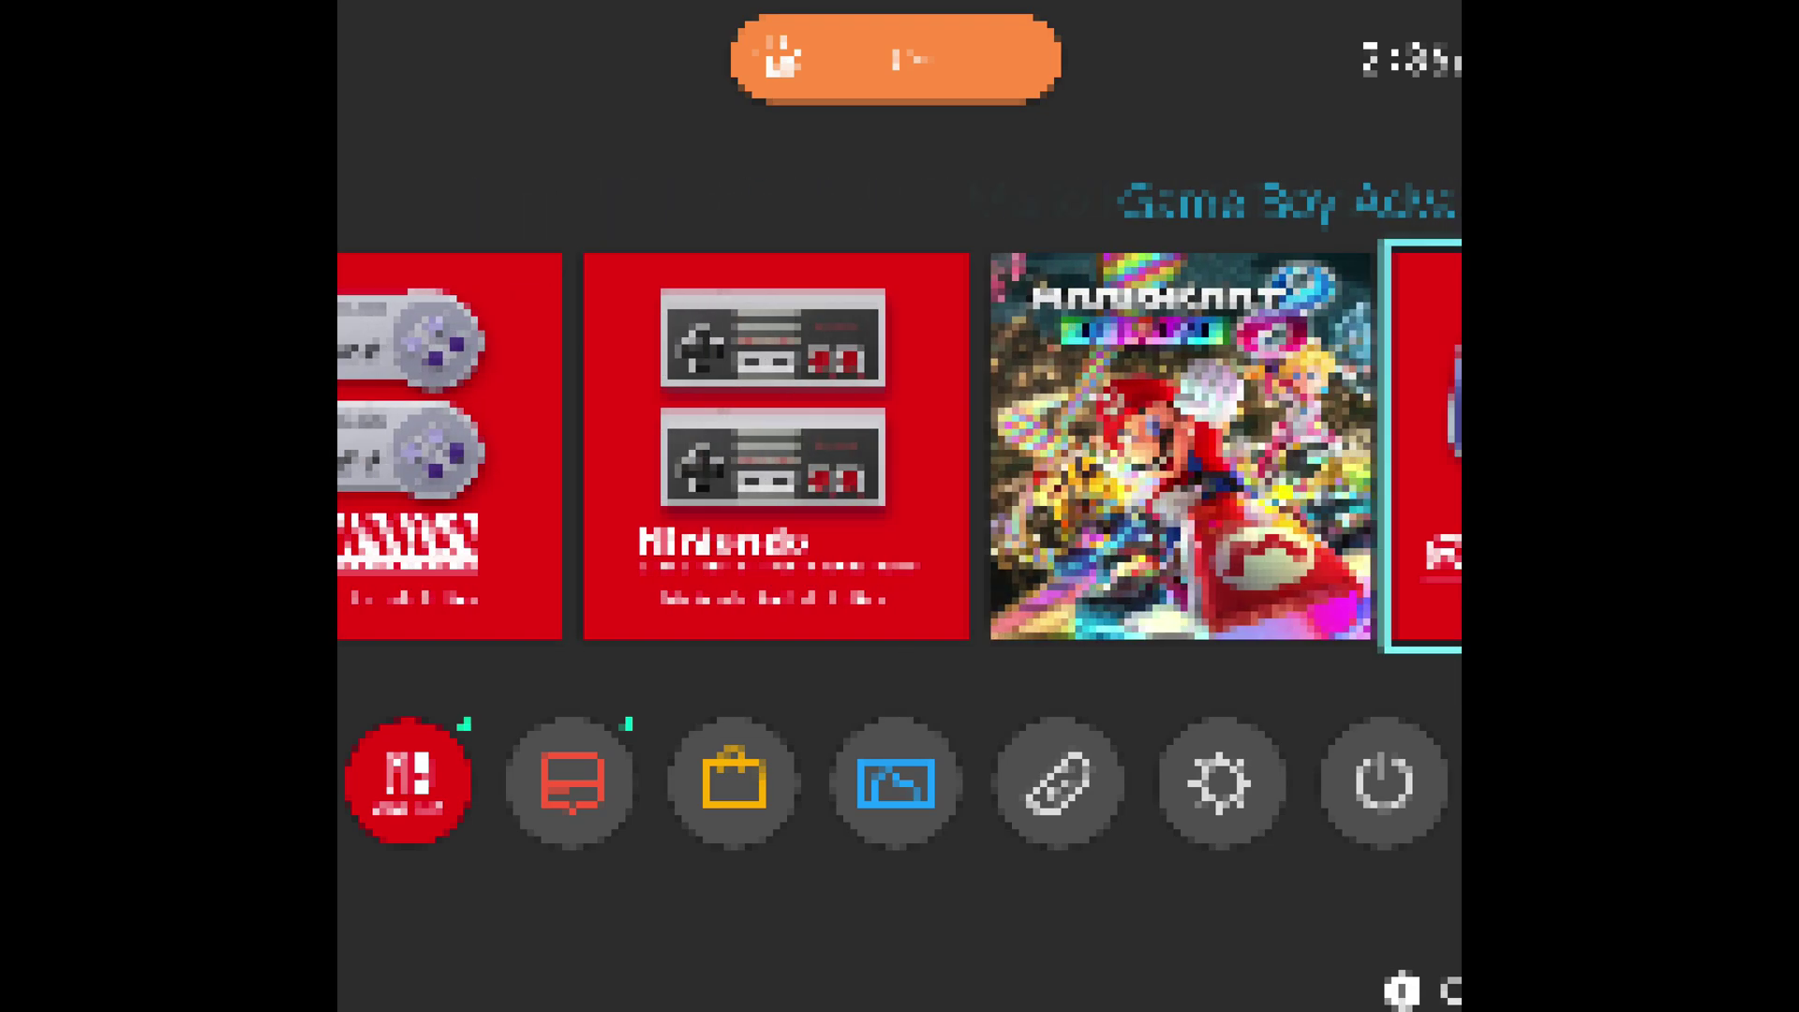
key(Right)
key(Left)
key(F12)
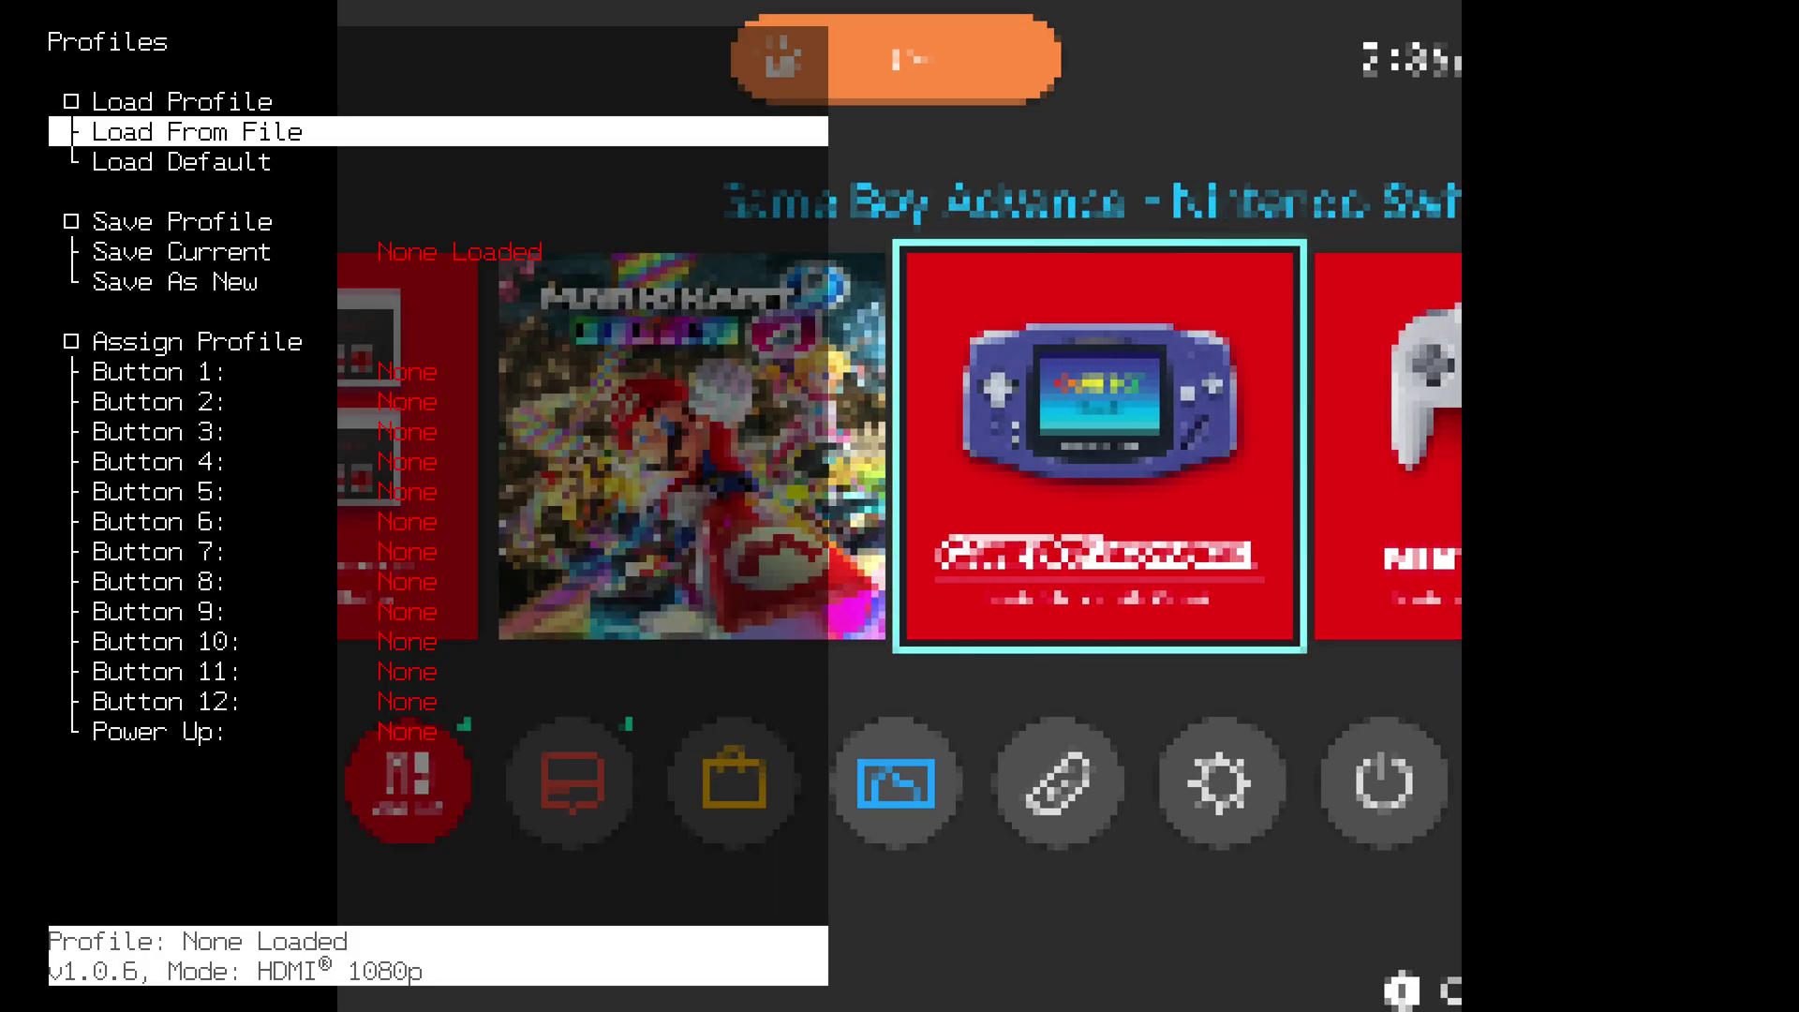
key(Down)
key(Return)
key(Return)
key(Return)
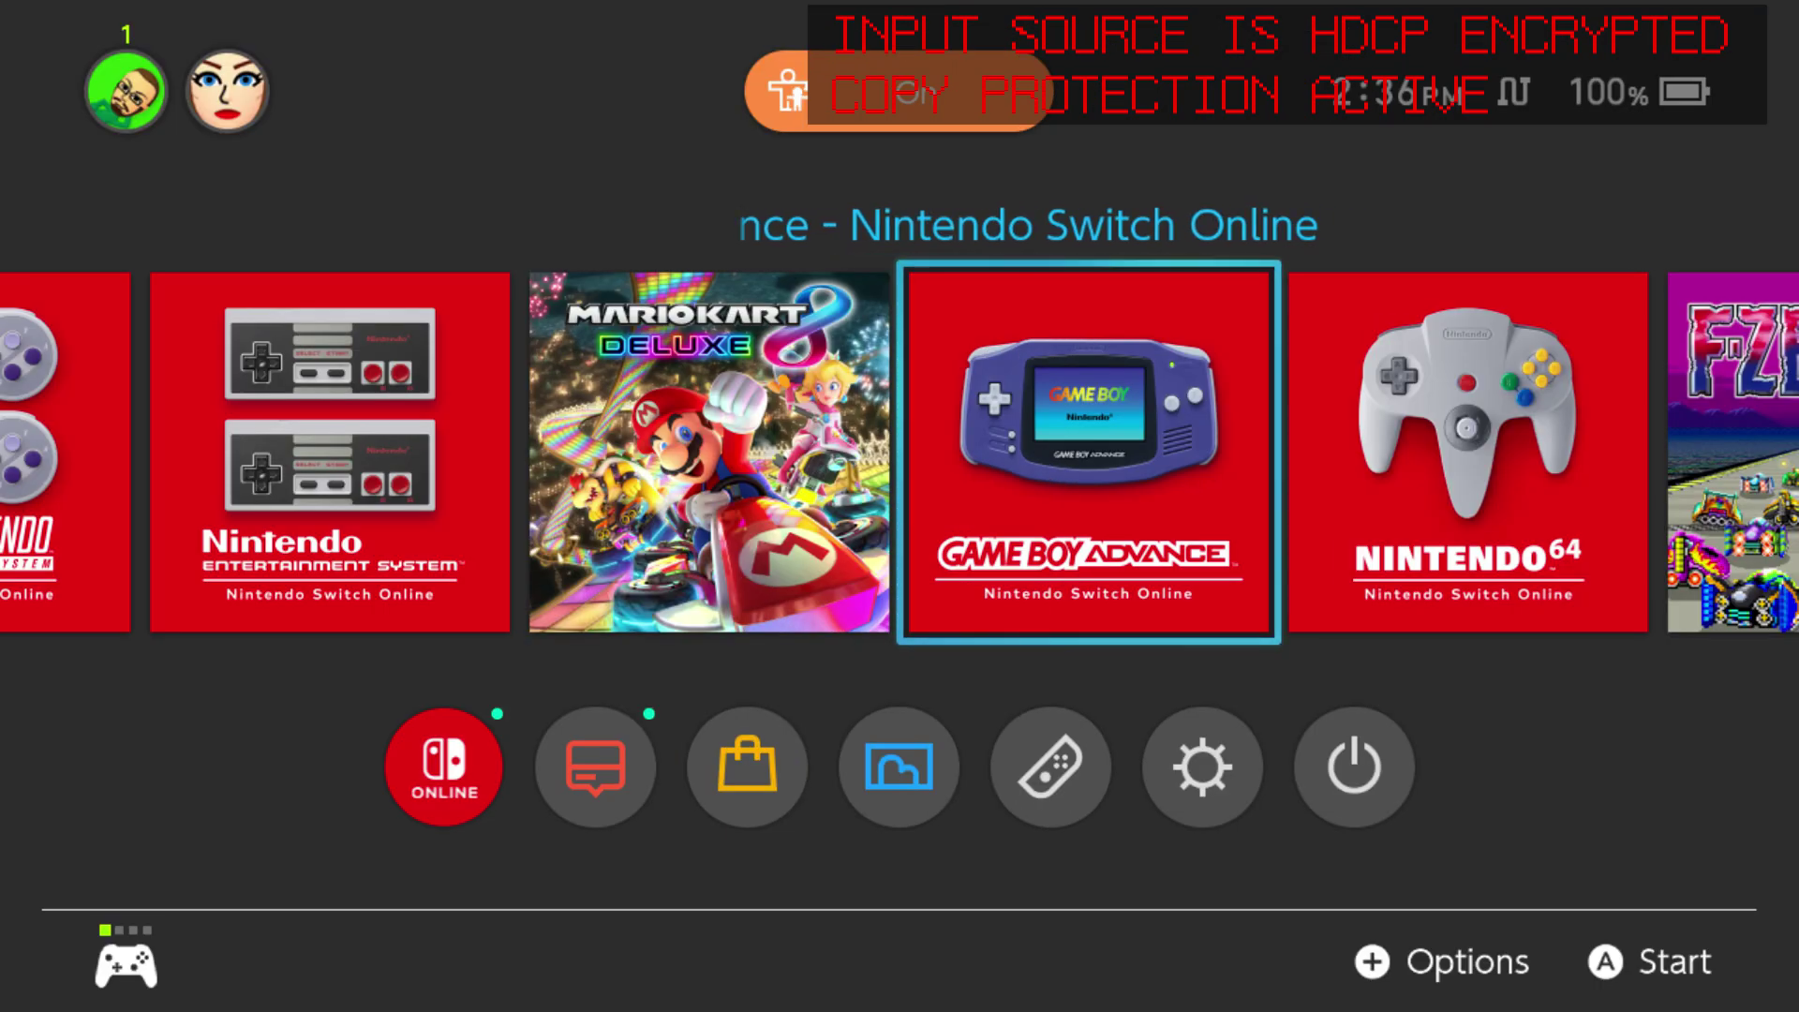
Step: Close the running software, launch the Game Boy Advance app, and pick the user
key(Escape)
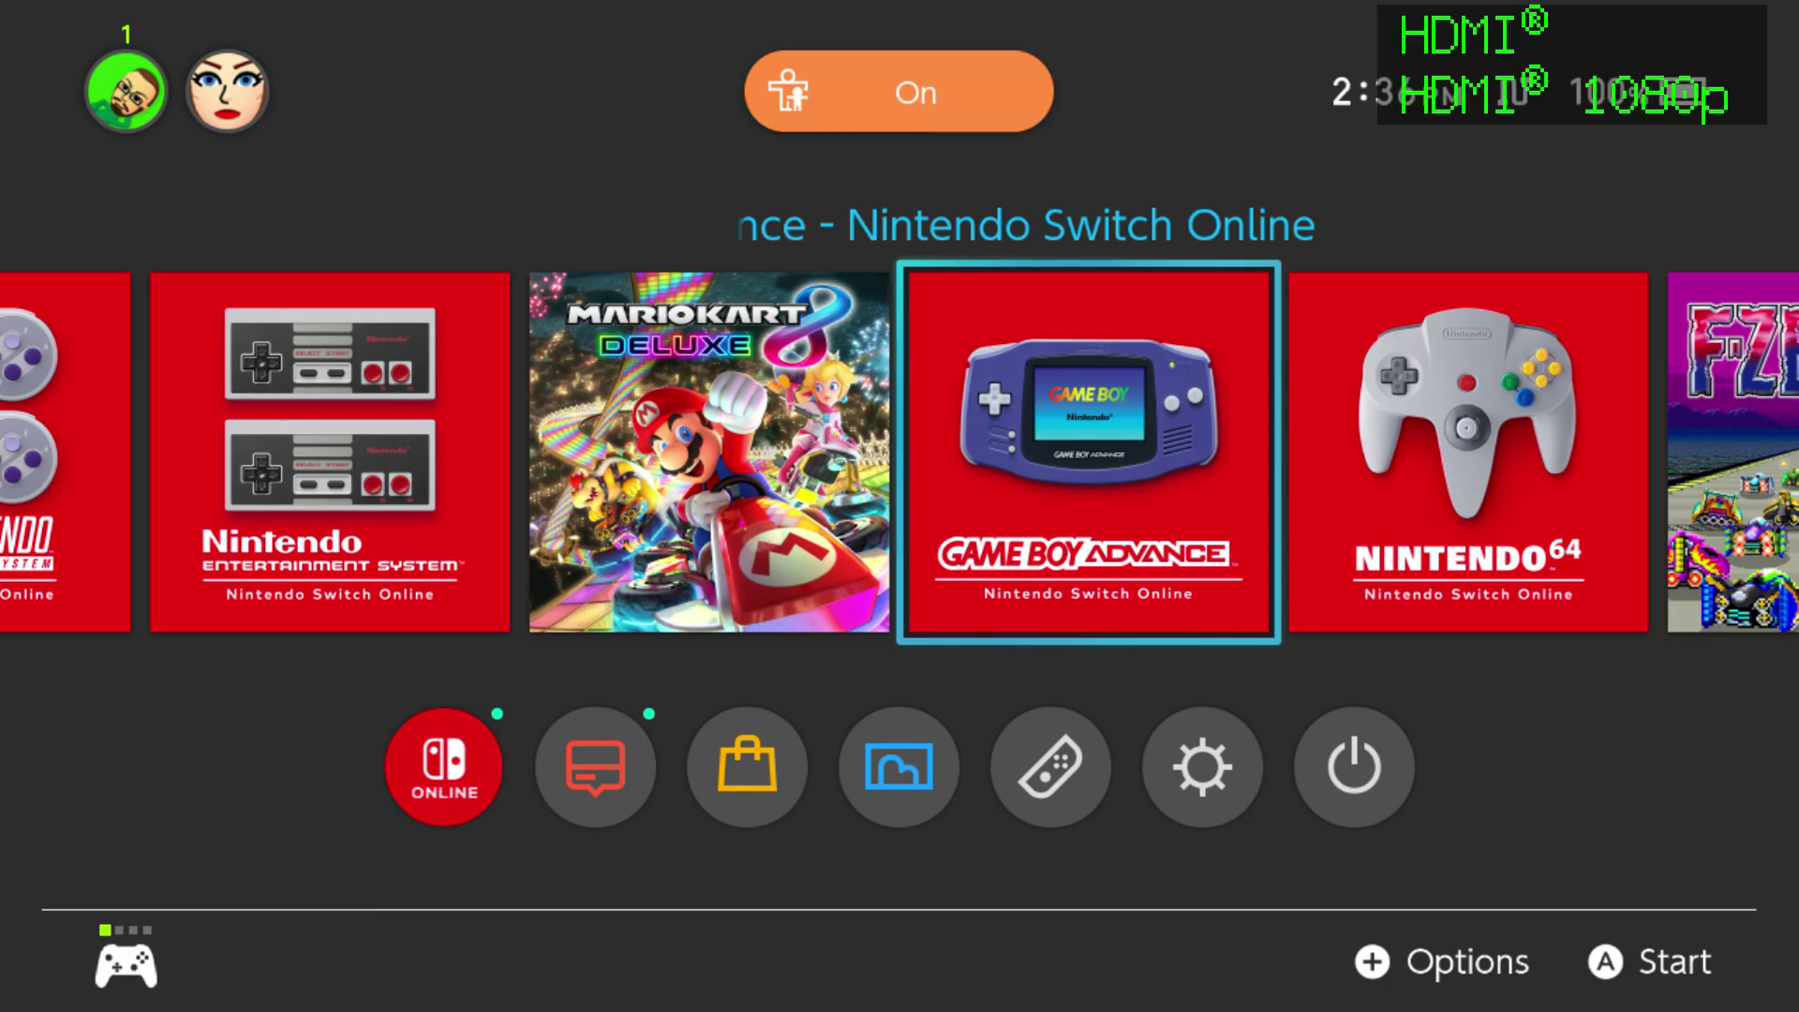
key(Return)
key(Escape)
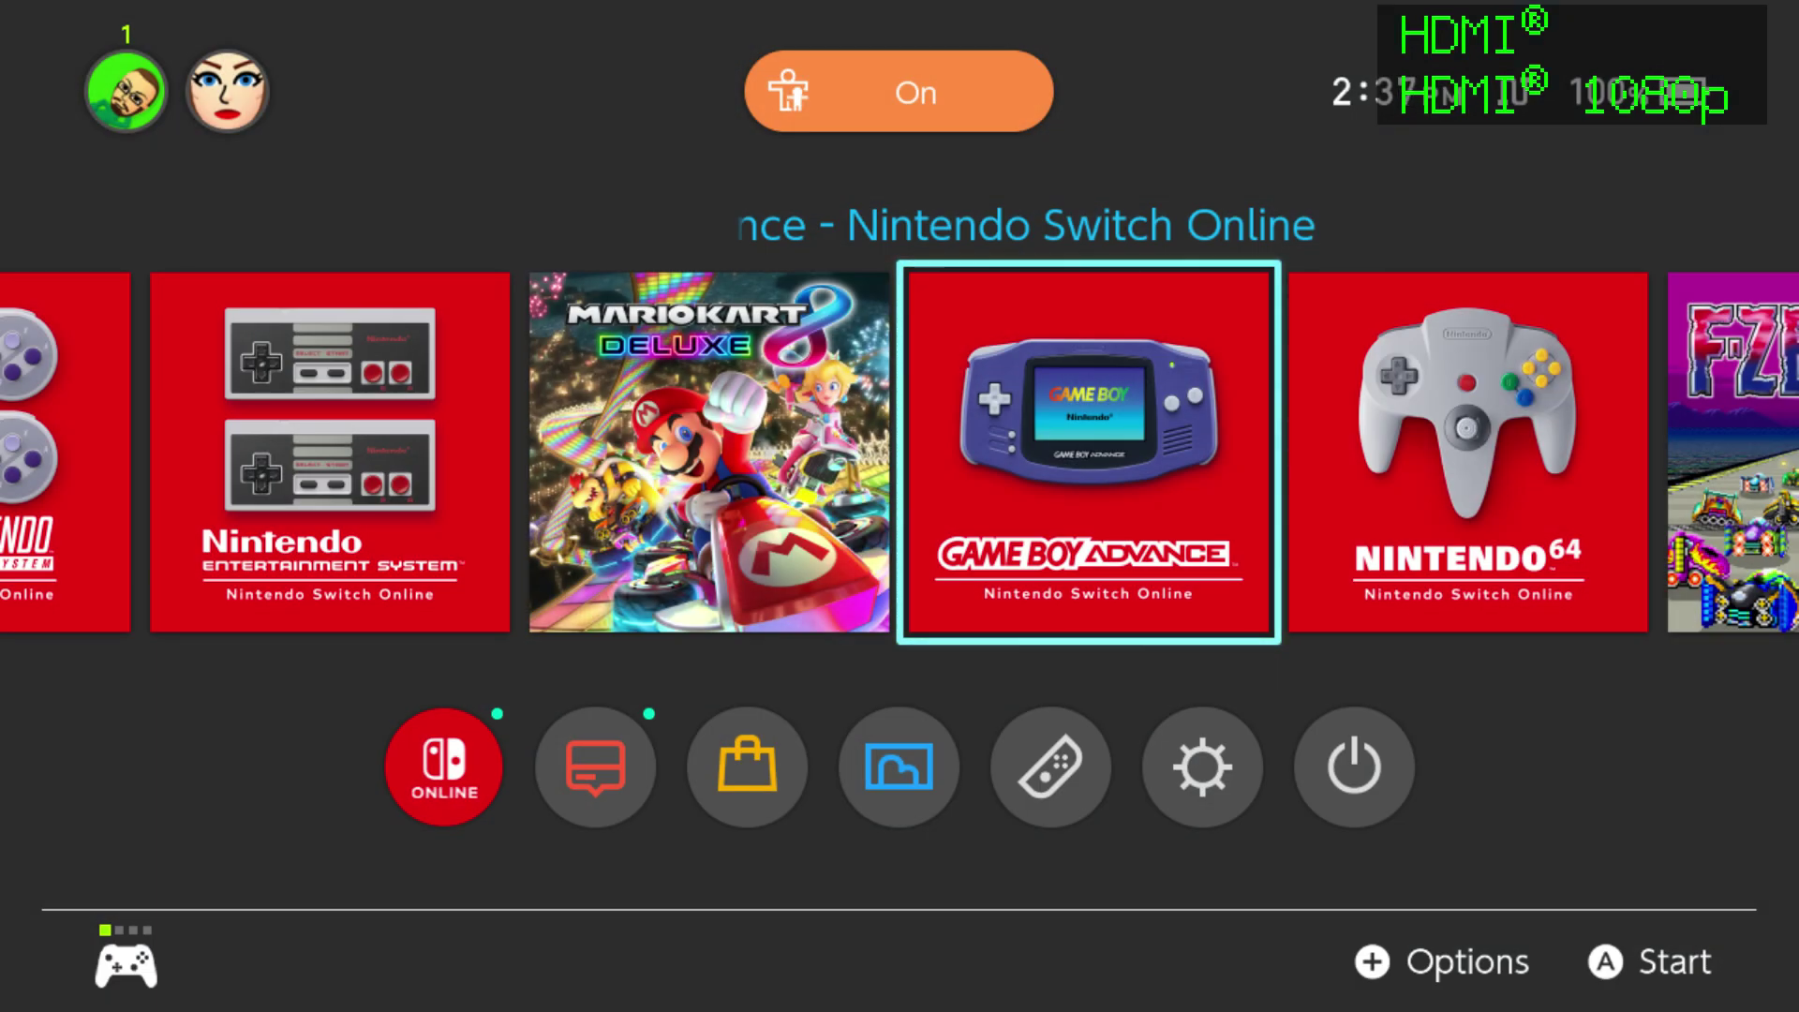
key(Return)
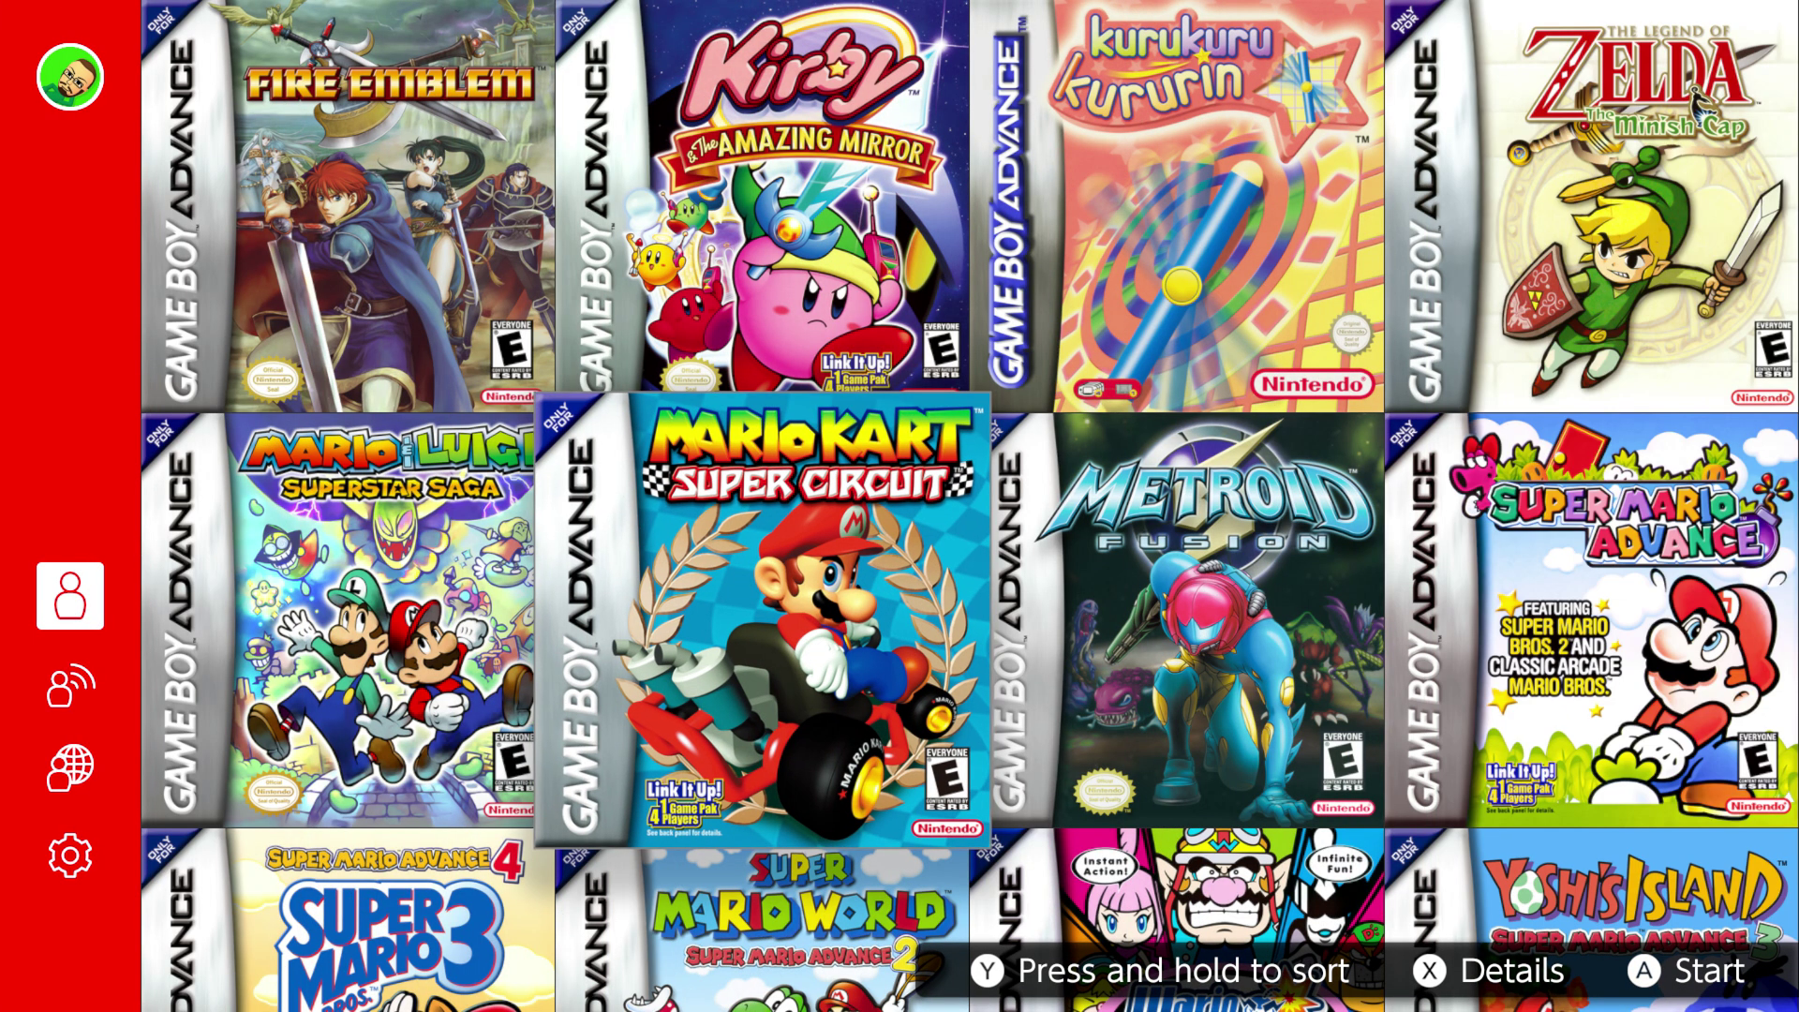
Step: Start a game, then use the suspend menu to go back to game selection
key(Down)
key(Up)
key(Return)
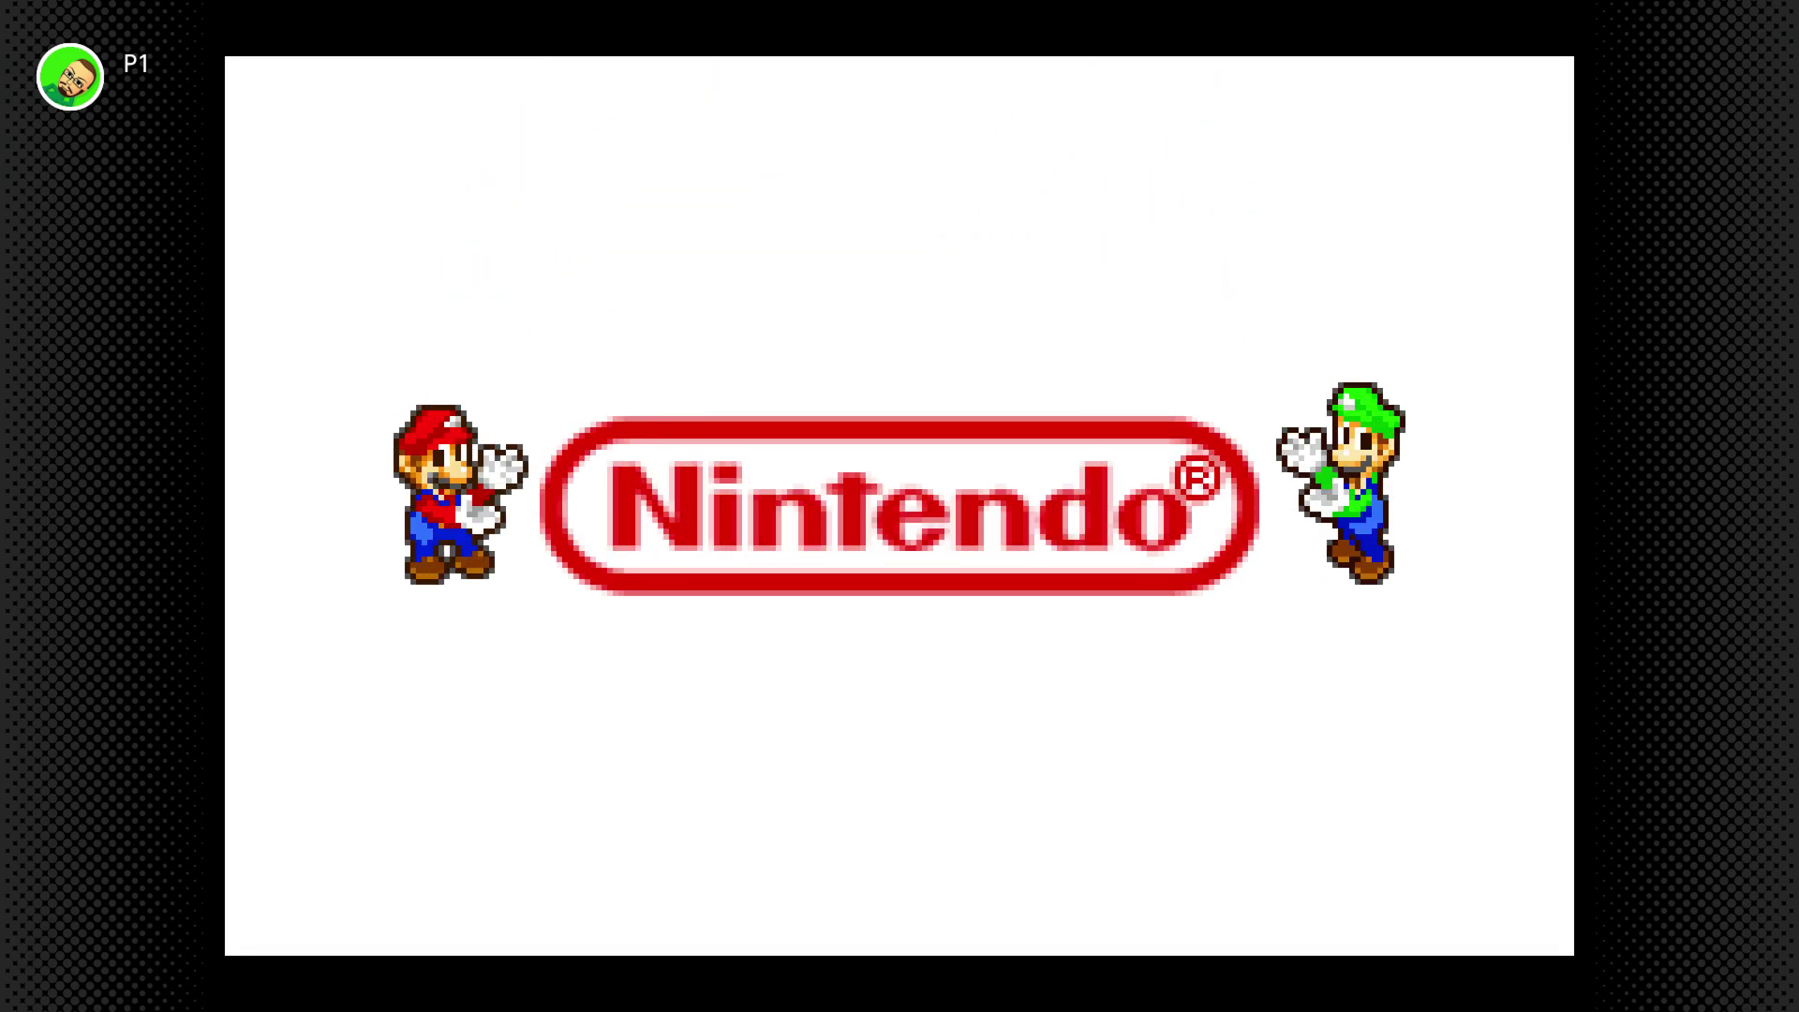
key(Escape)
key(Up)
key(Return)
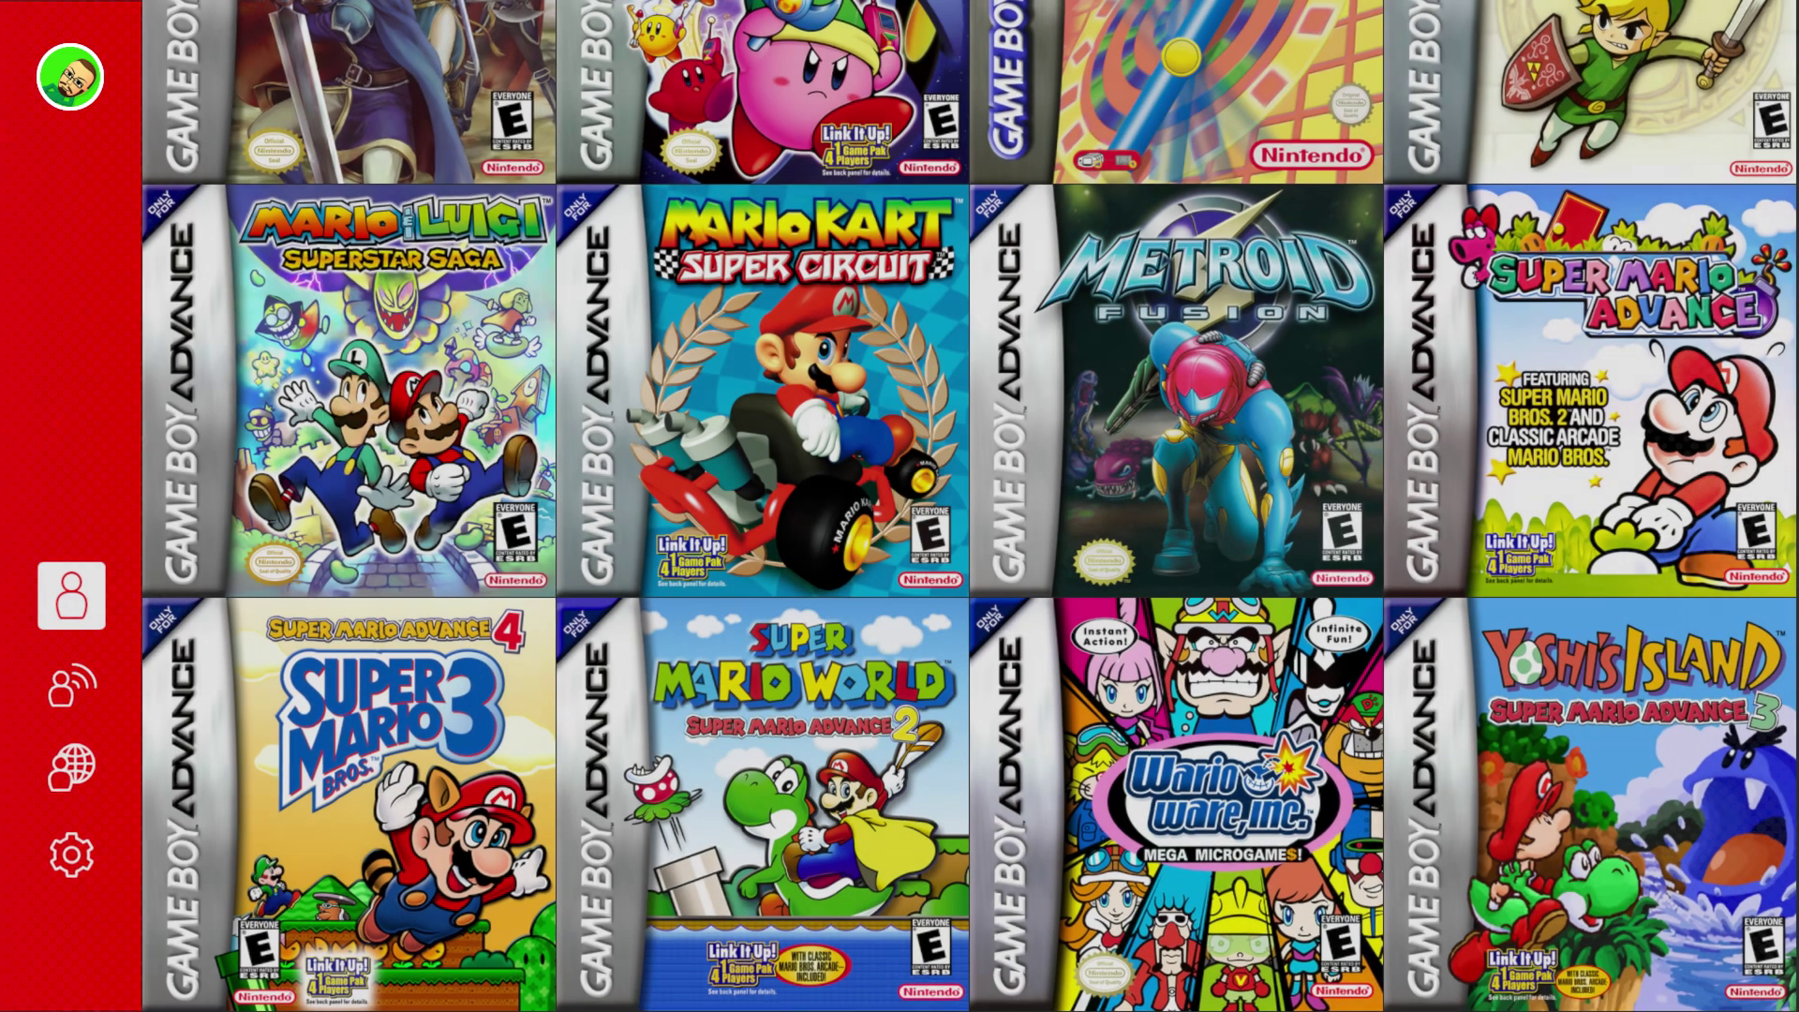
Step: Review Game Screen settings, leaving Reproduce classic feel and Display with small screen off
key(Left)
key(Down)
key(Down)
key(Down)
key(Return)
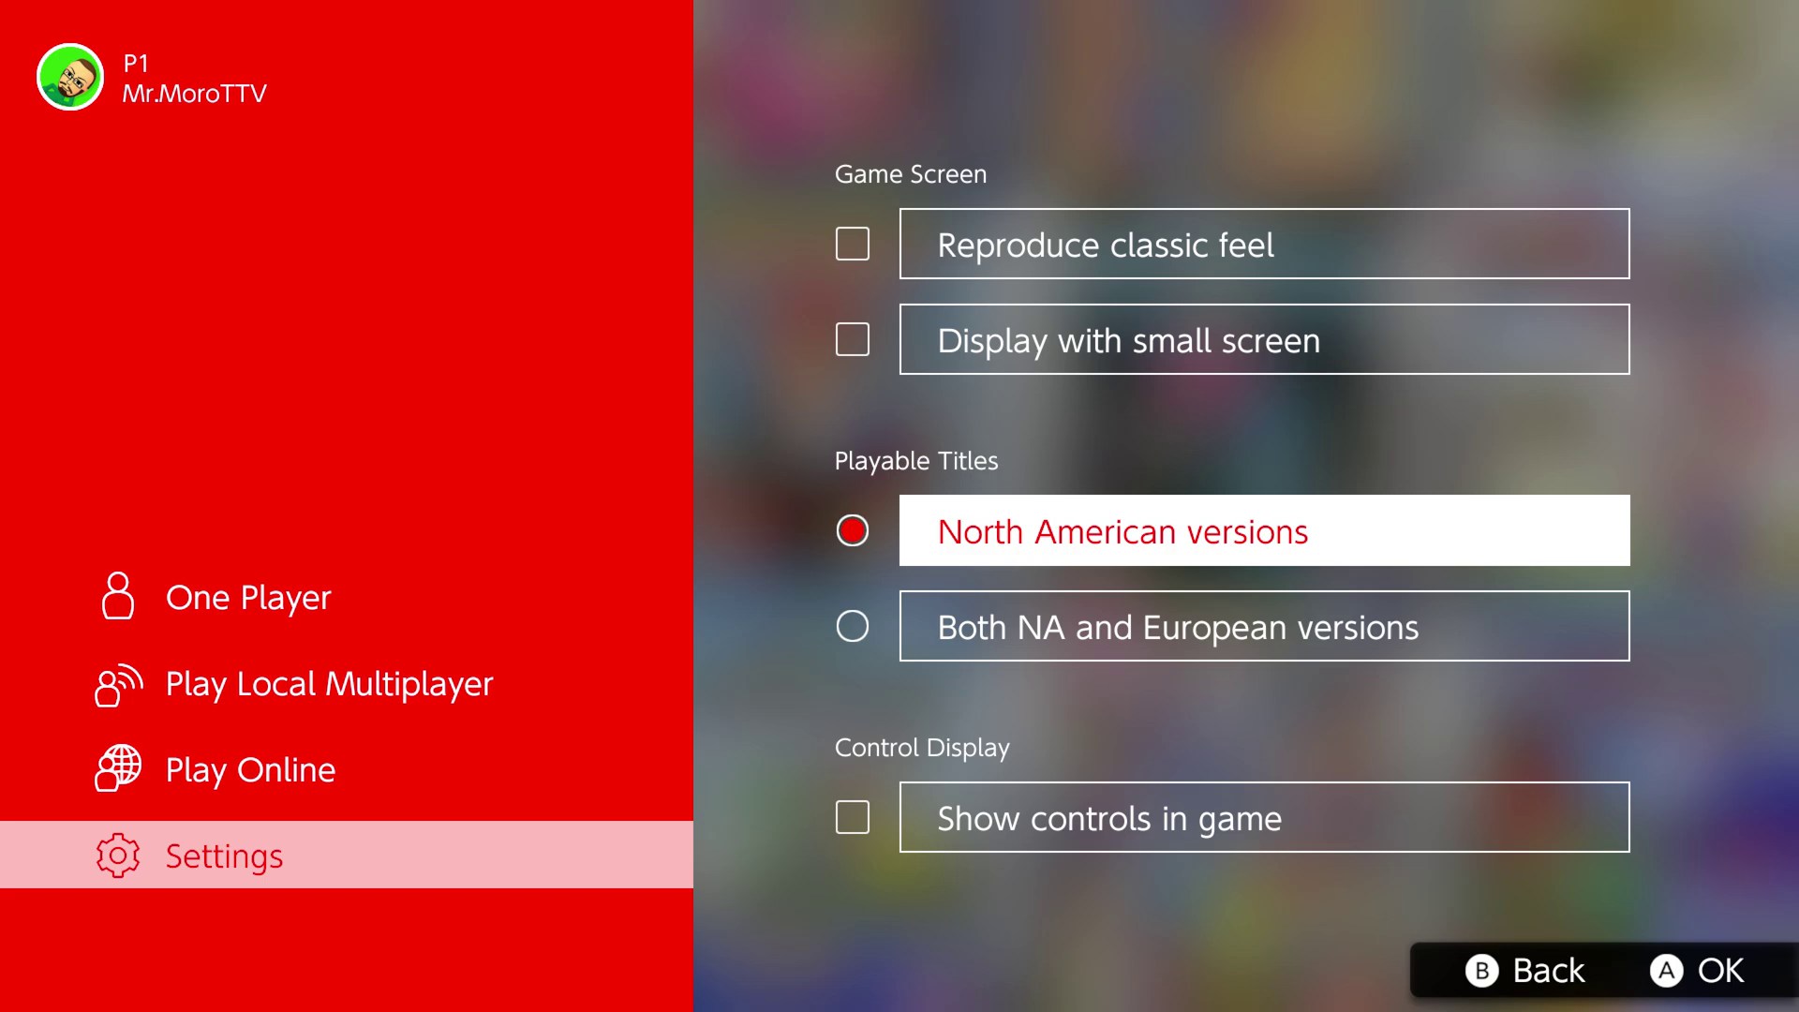
key(Up)
key(Up)
key(Up)
key(Down)
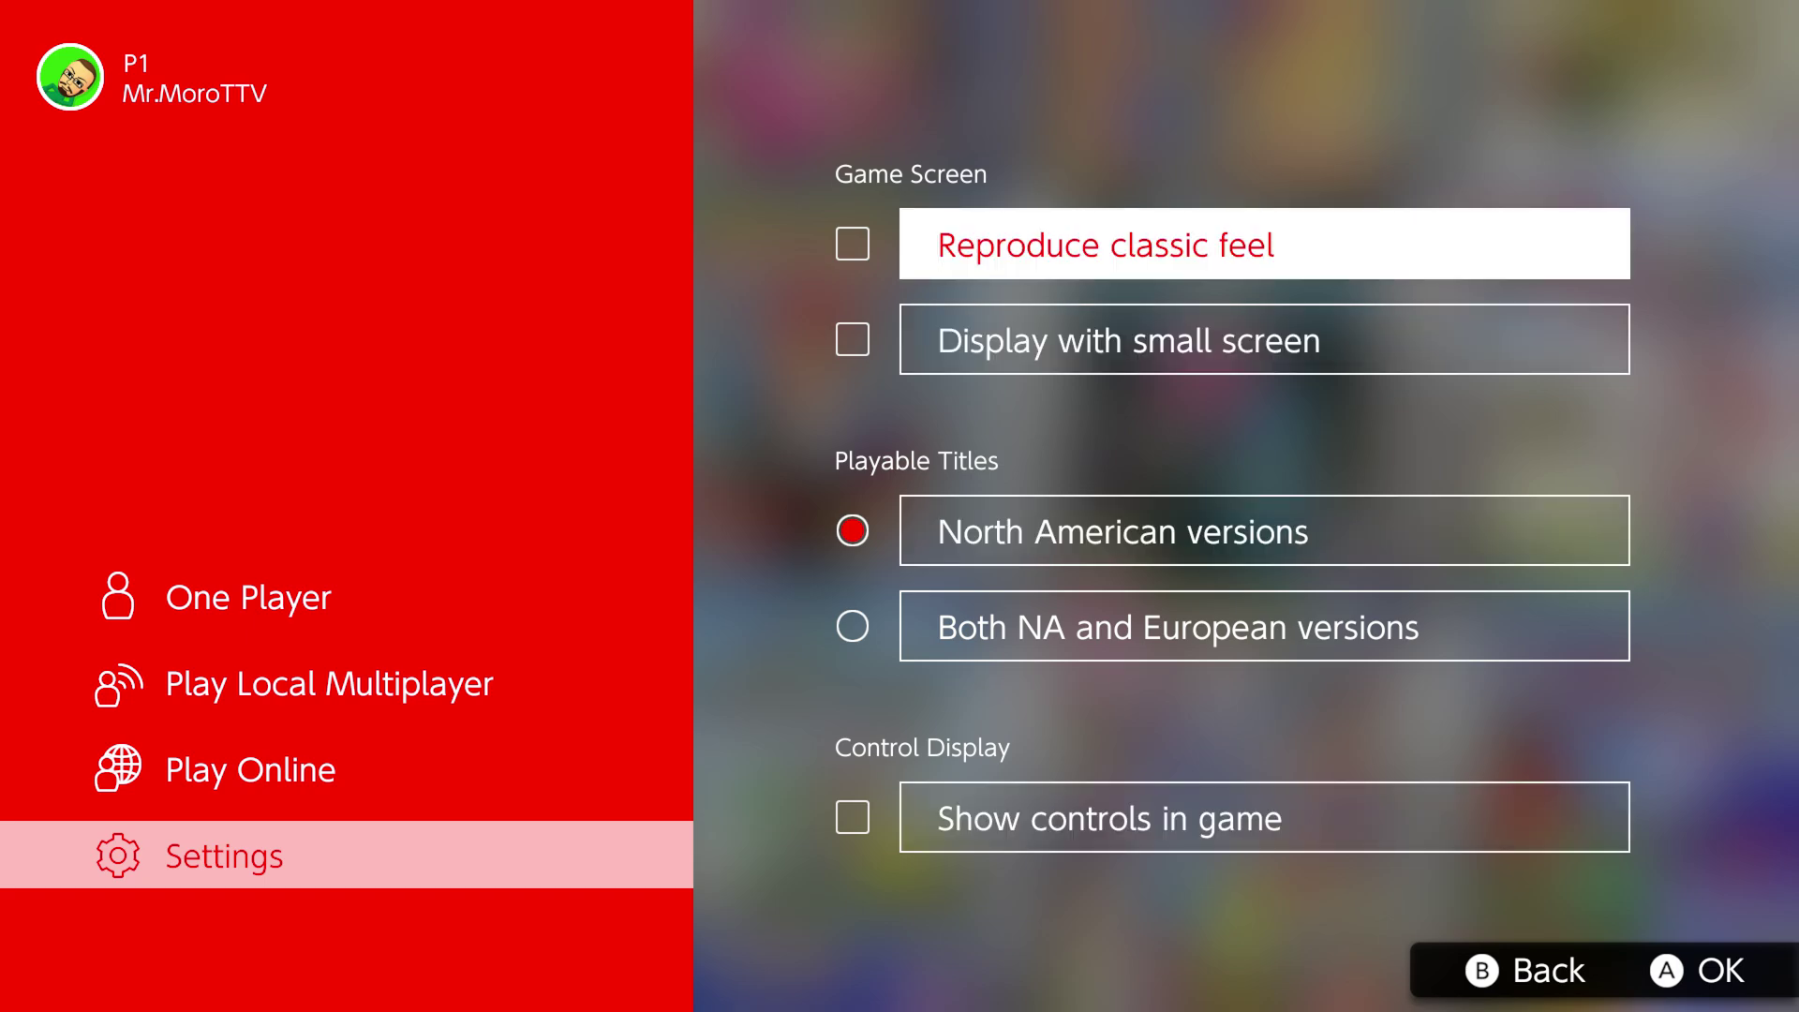
key(Down)
Step: Back out to the game grid and launch Mario & Luigi: Superstar Saga
key(Escape)
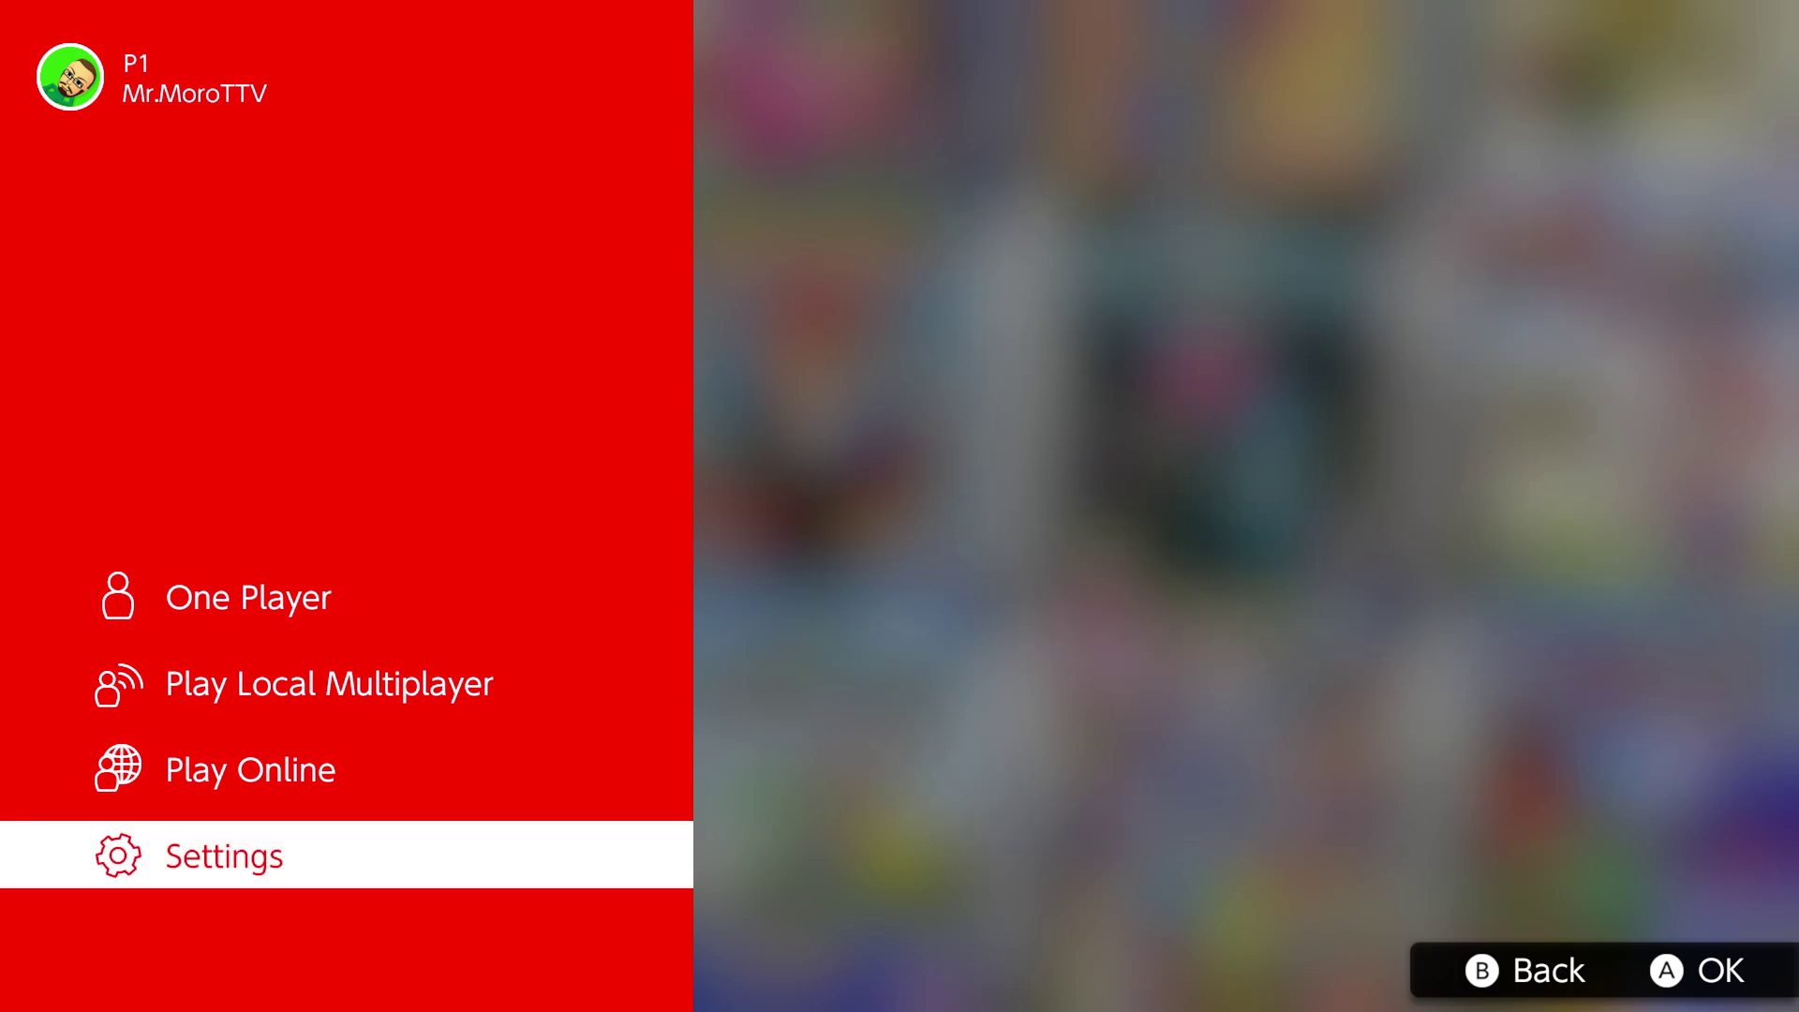
key(Escape)
key(Return)
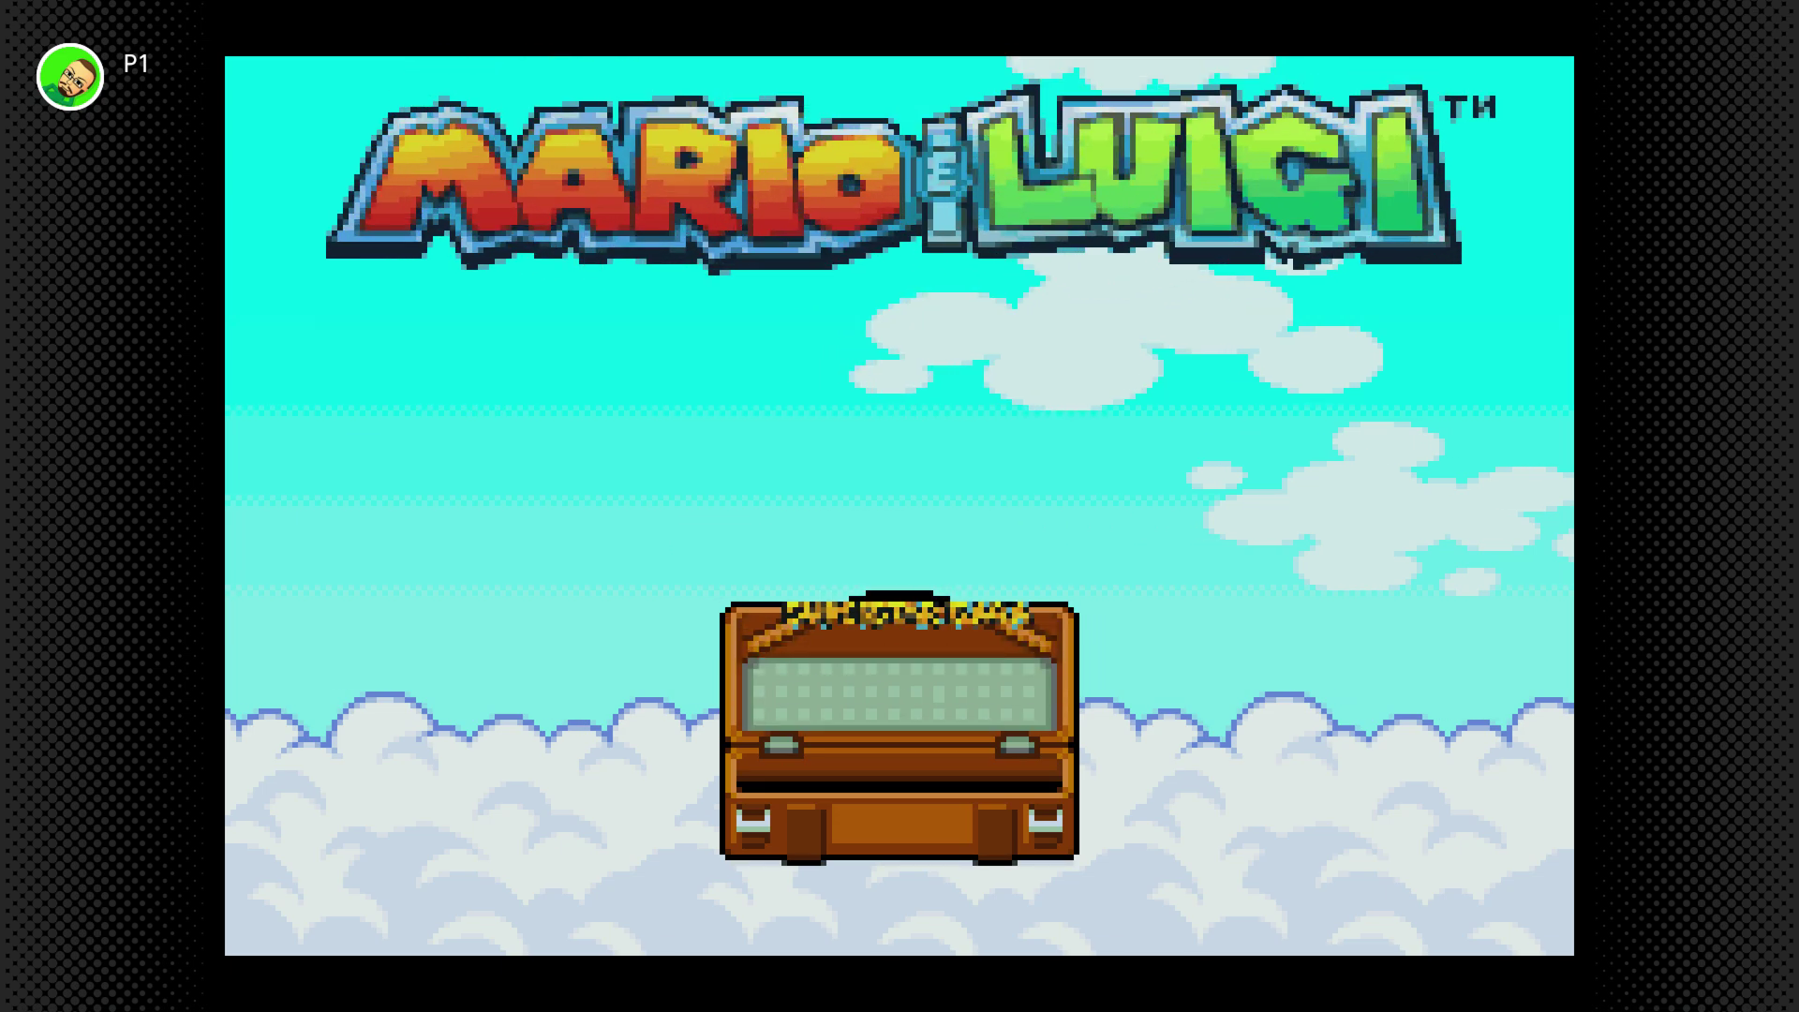
key(F12)
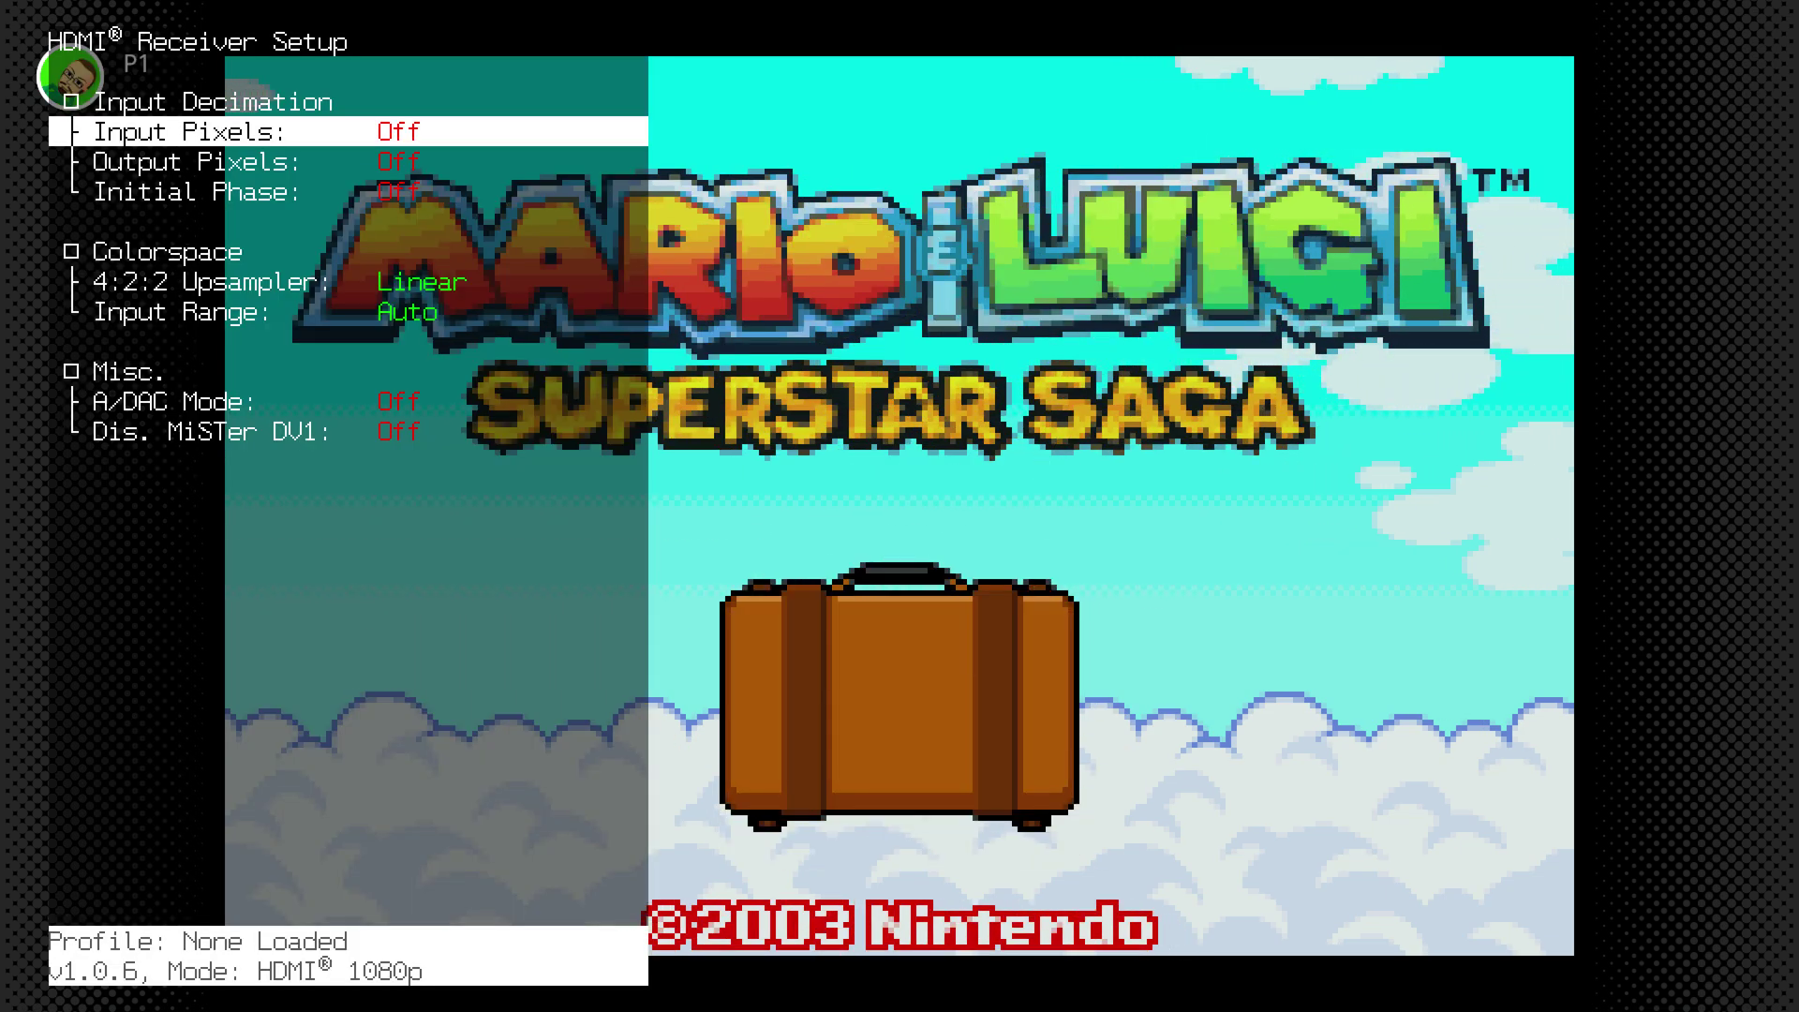
Step: Raise HDMI Input Pixels to 6, giving a 320-pixel output
key(Right)
key(Right)
key(Right)
key(Right)
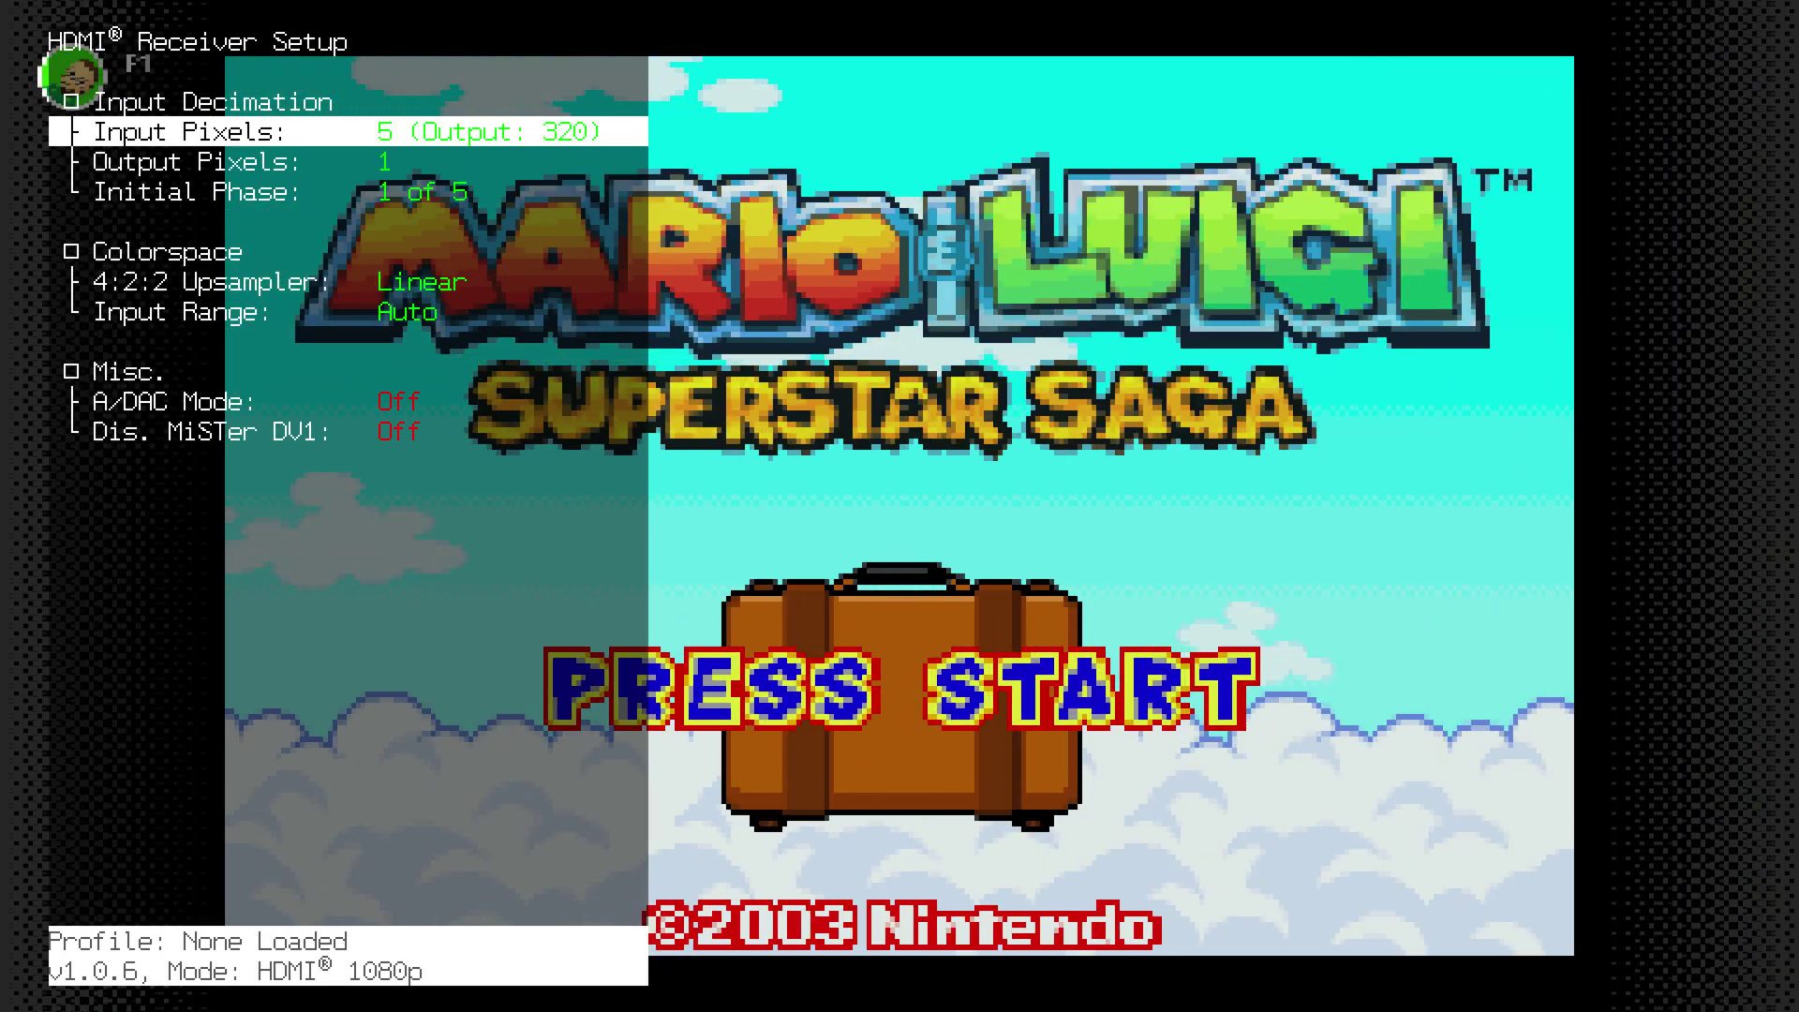
key(Right)
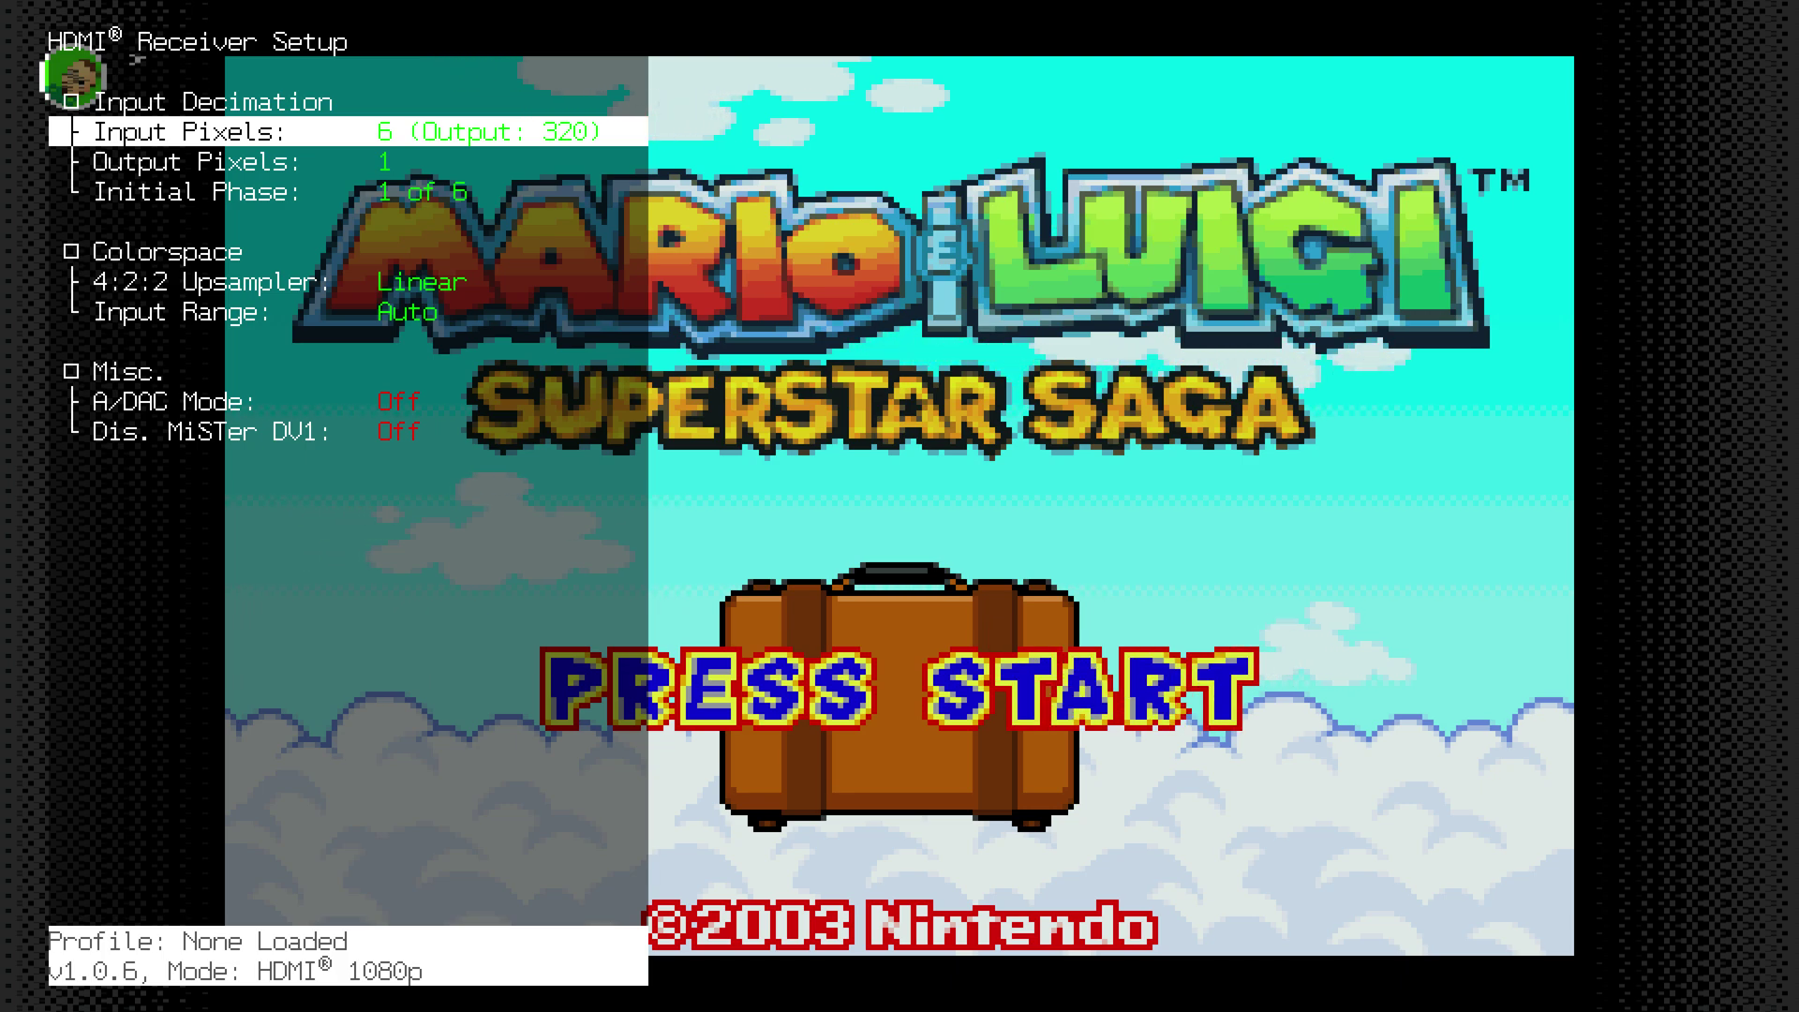
Step: Set Vert. Pre-Scale to 1/6 and compare the vertical and horizontal scale factors
key(Escape)
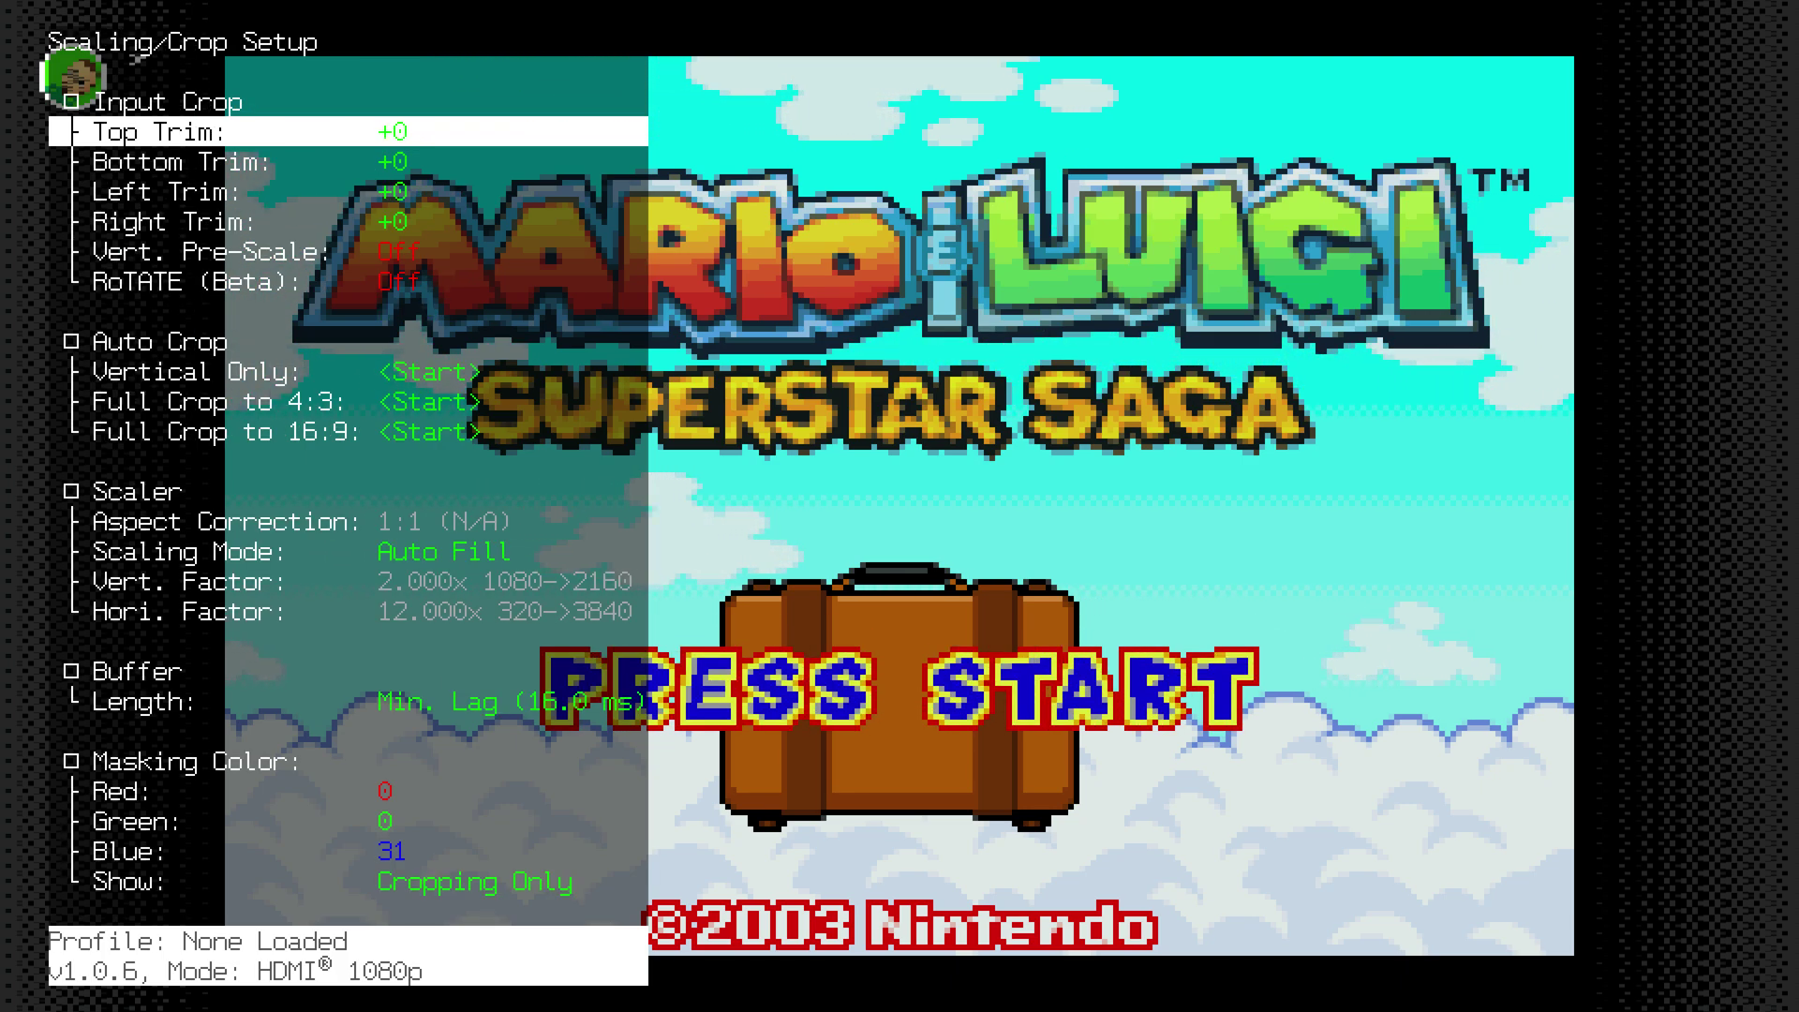
key(Down)
key(Down)
key(Down)
key(Down)
key(Right)
key(Right)
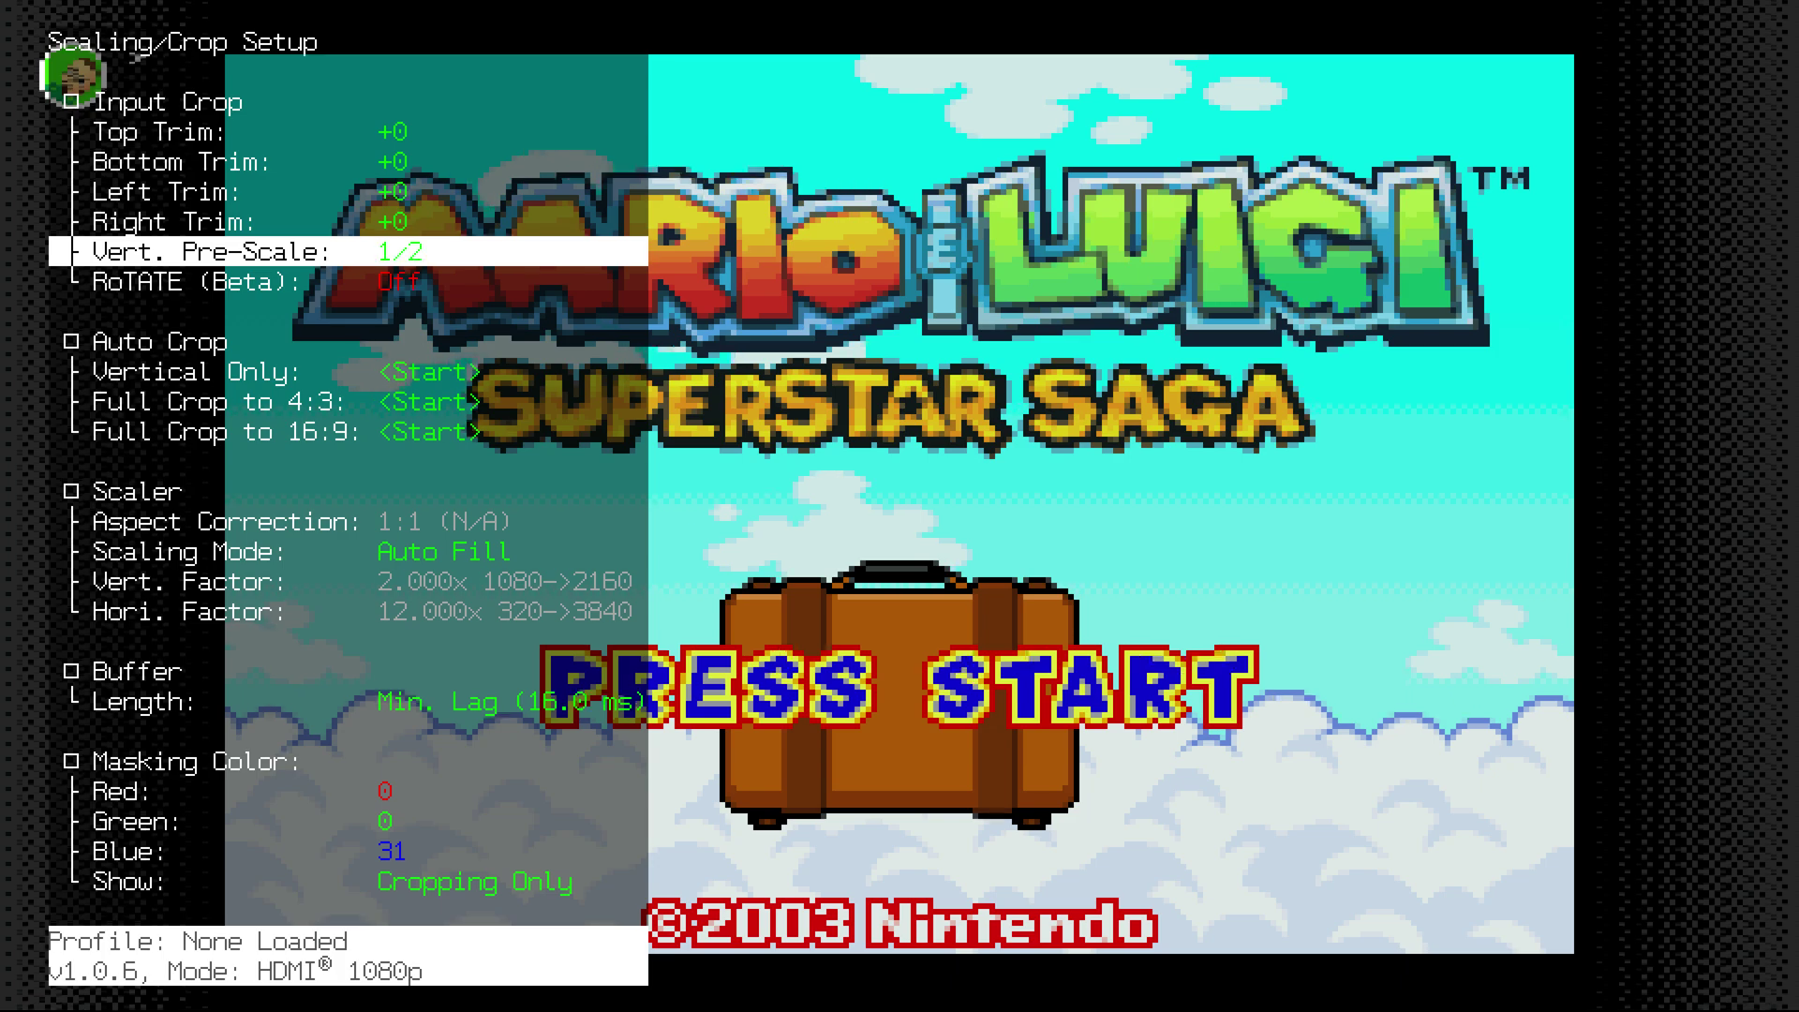
key(Right)
key(Right)
key(Right)
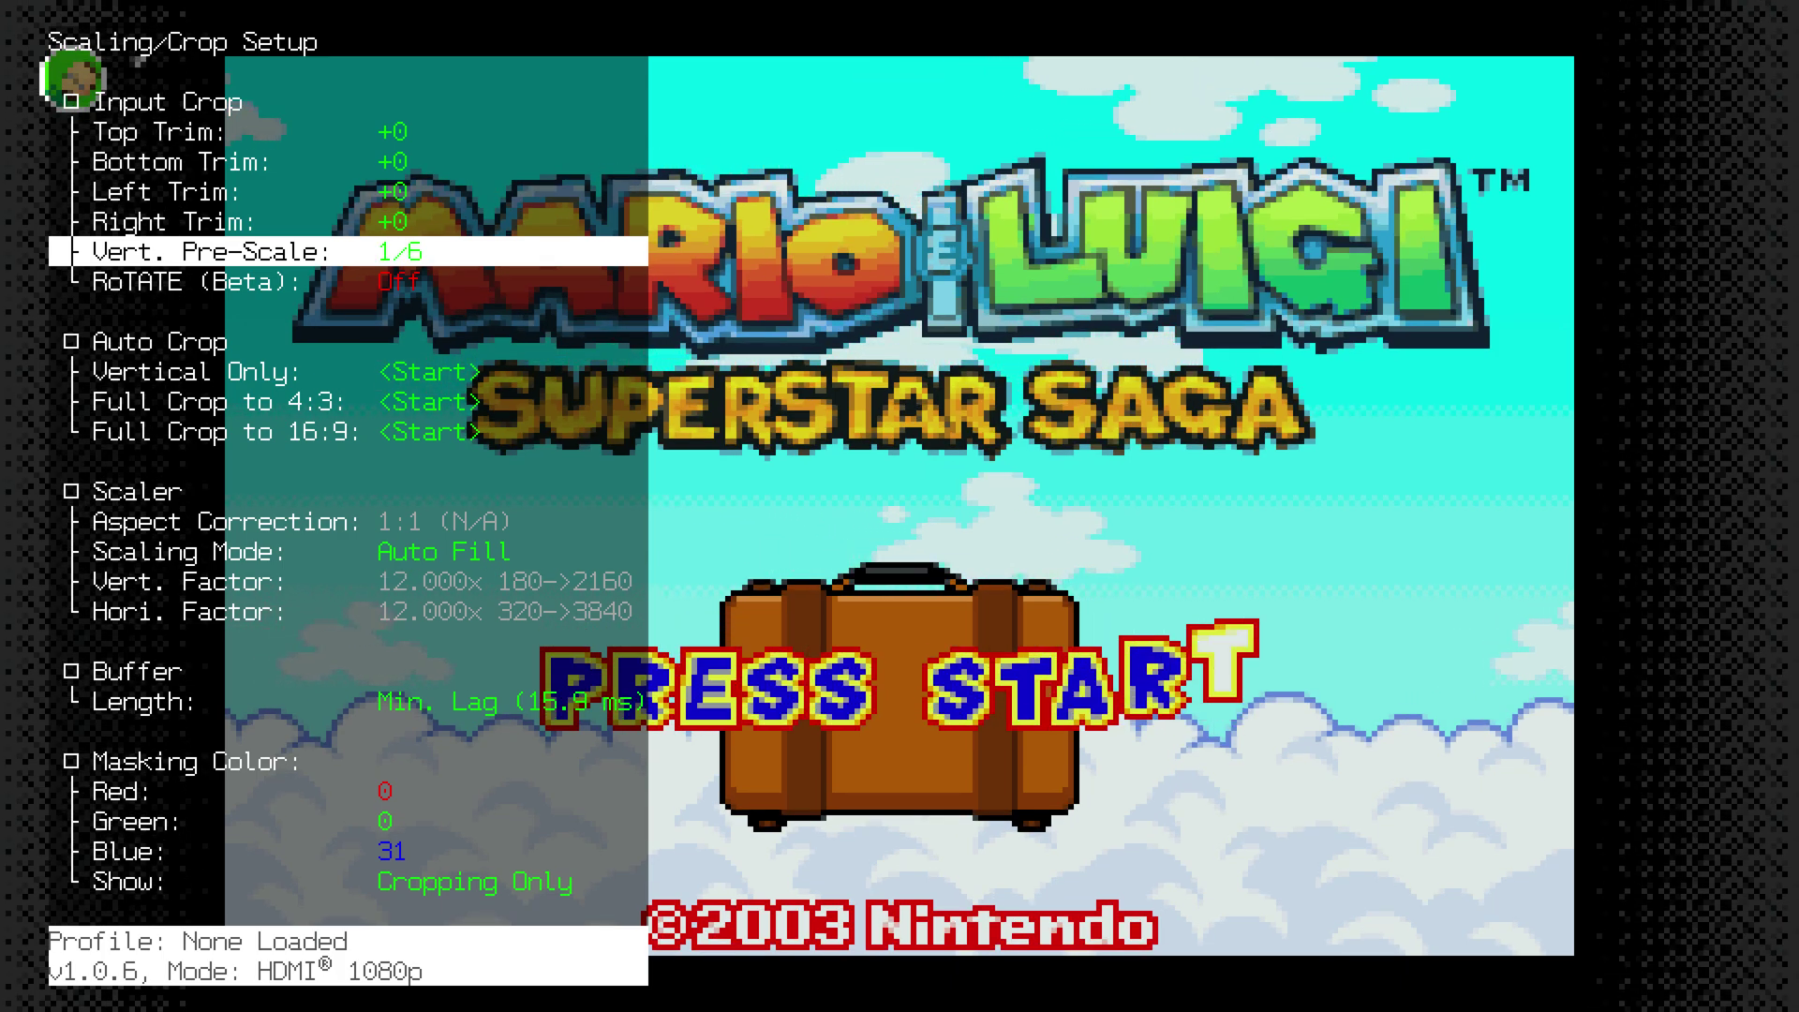
key(Down)
key(Down)
key(Down)
key(Down)
key(Down)
key(Down)
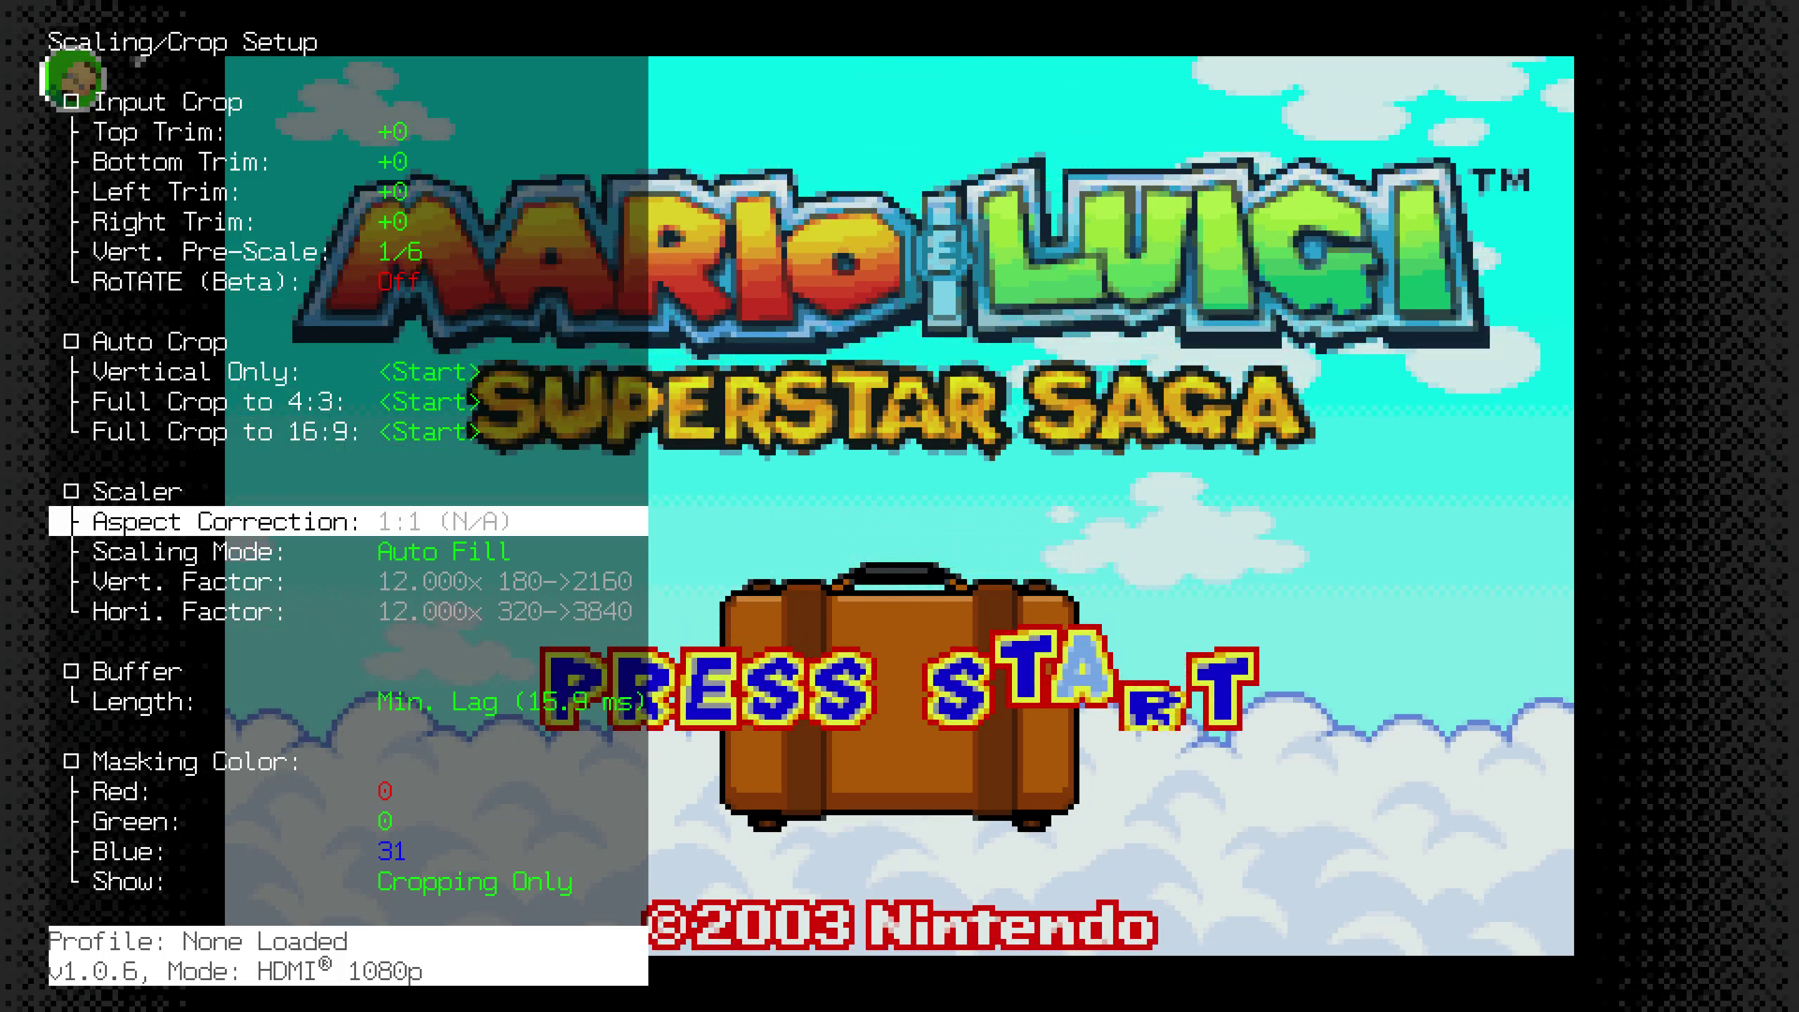
key(Down)
key(Down)
key(Up)
key(Down)
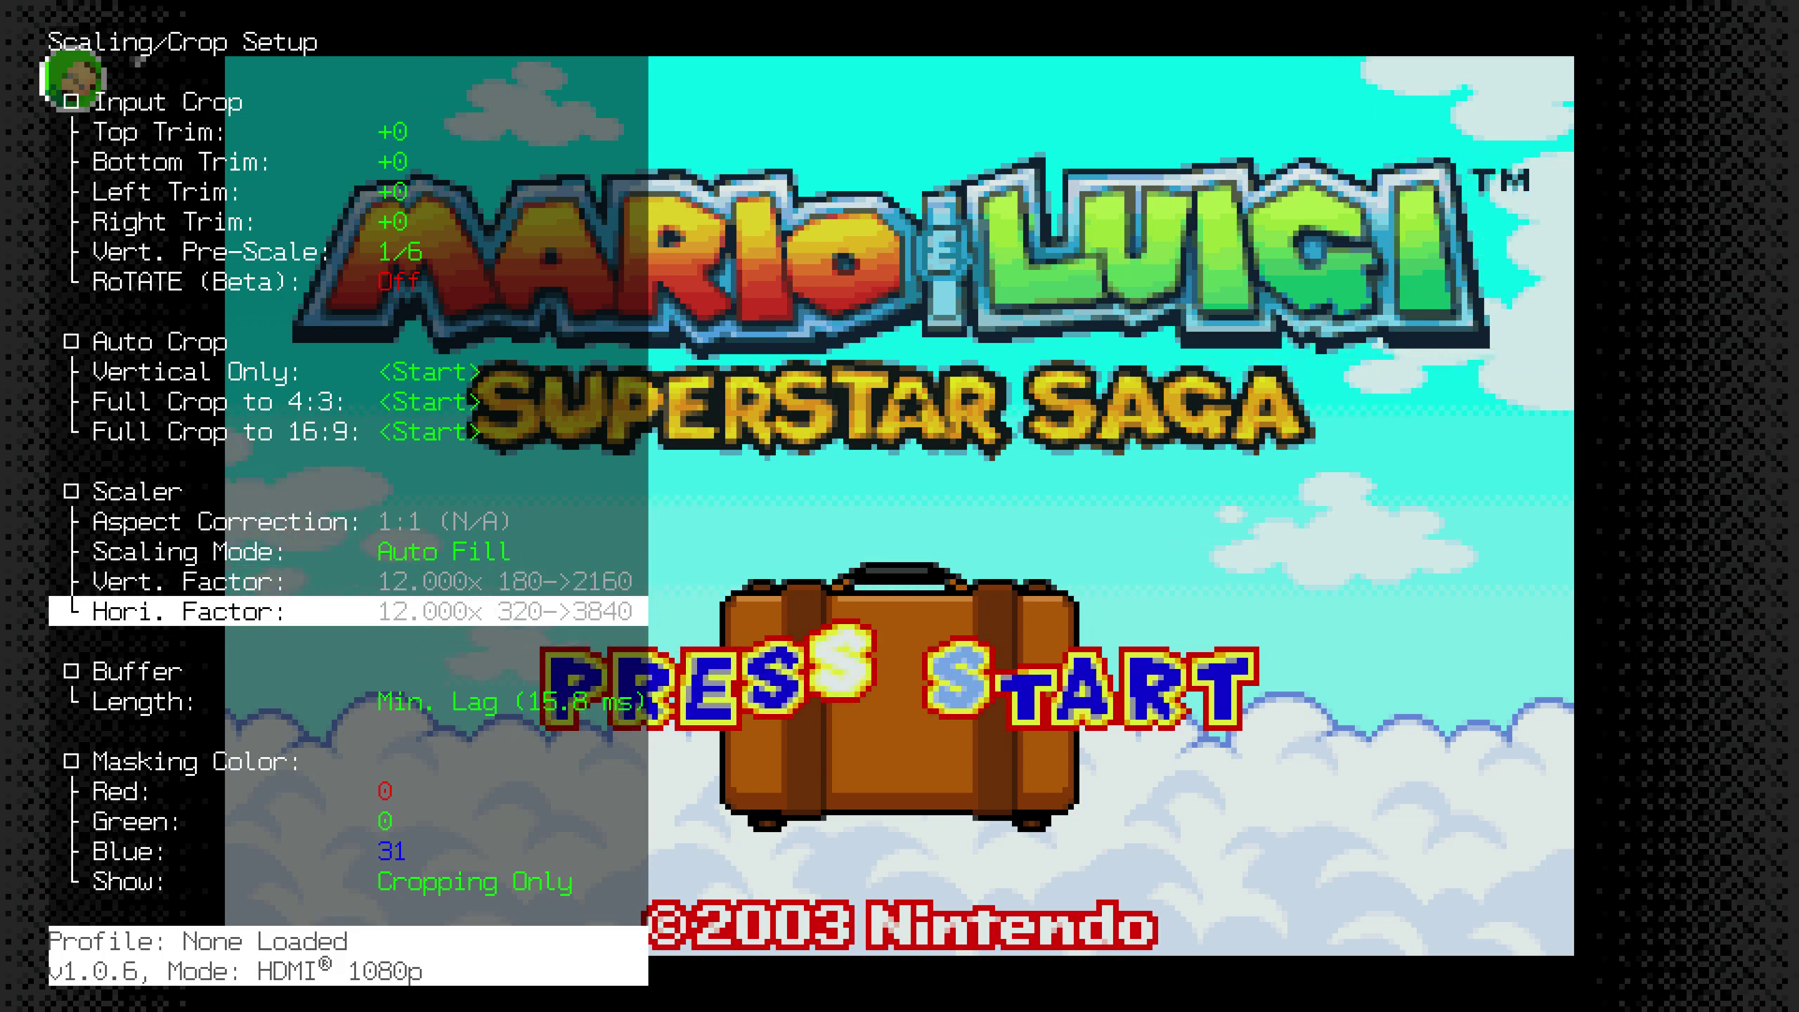
key(Up)
key(Up)
key(Up)
key(Up)
key(Up)
key(Up)
key(Up)
key(Up)
key(Up)
key(Up)
key(Up)
key(Up)
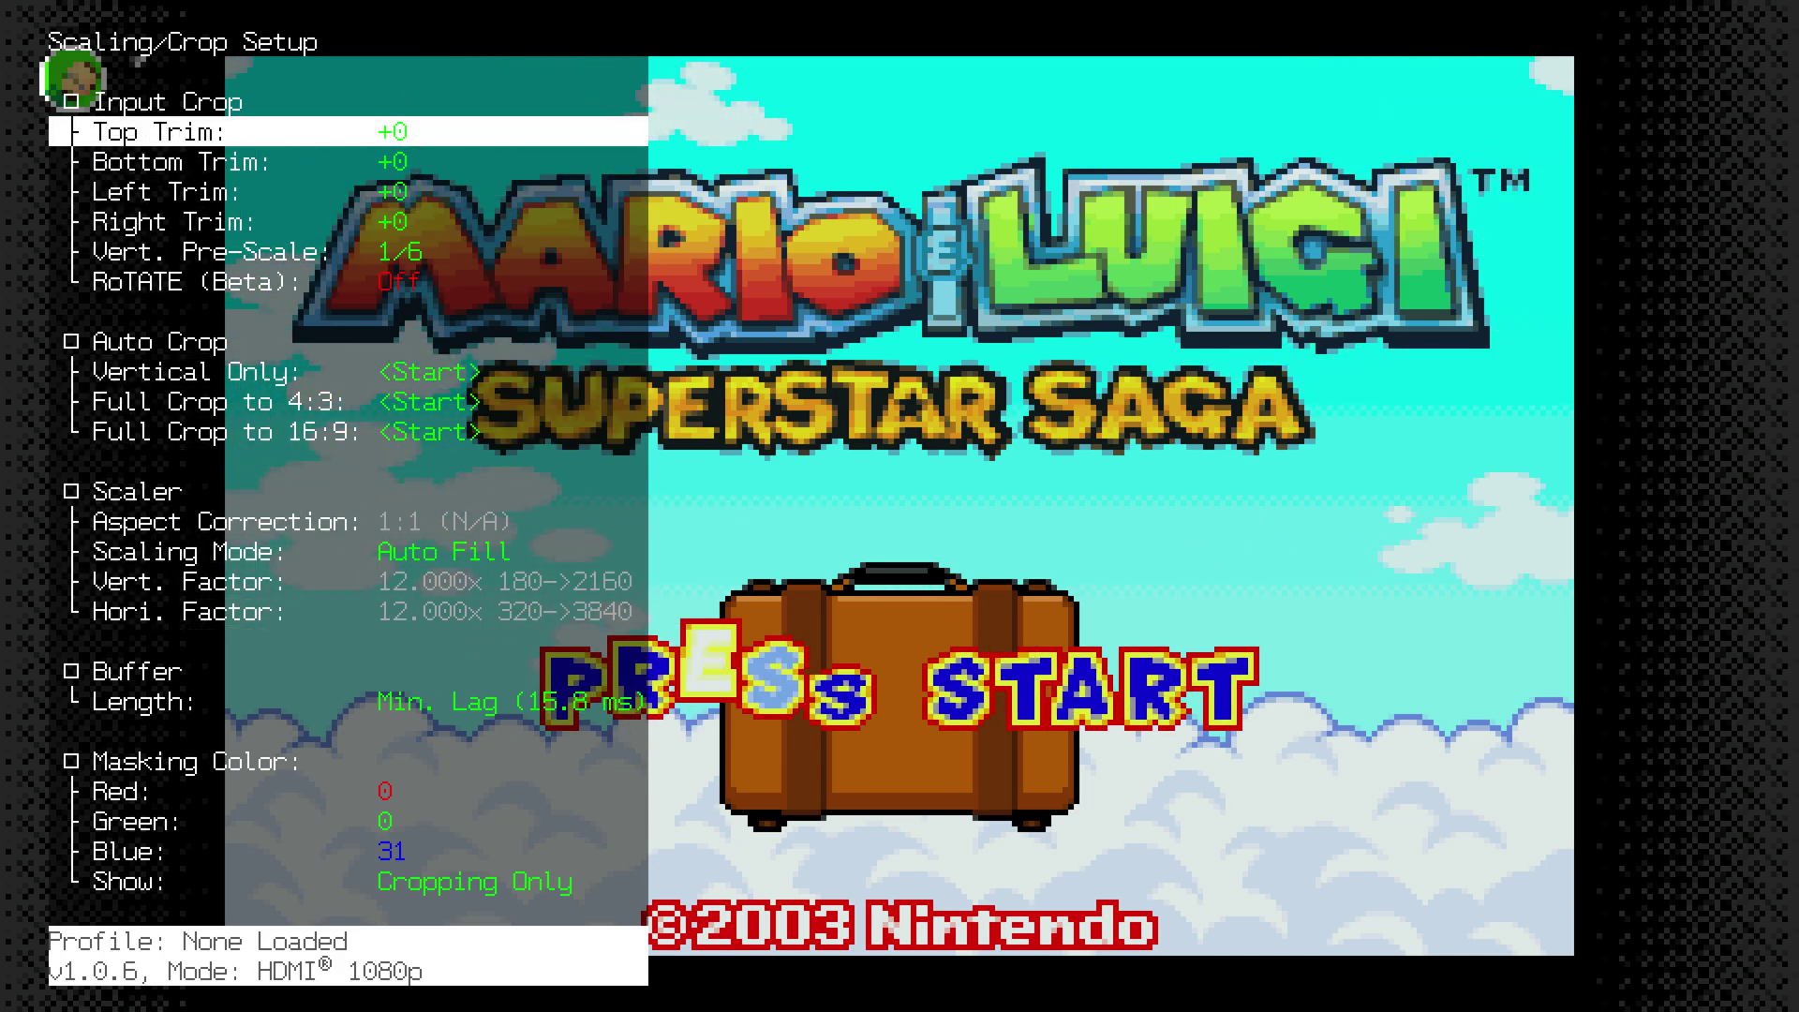
Step: Set both Top Trim and Bottom Trim to -10
key(Left)
key(Left)
key(Left)
key(Left)
key(Left)
key(Left)
key(Left)
key(Left)
key(Left)
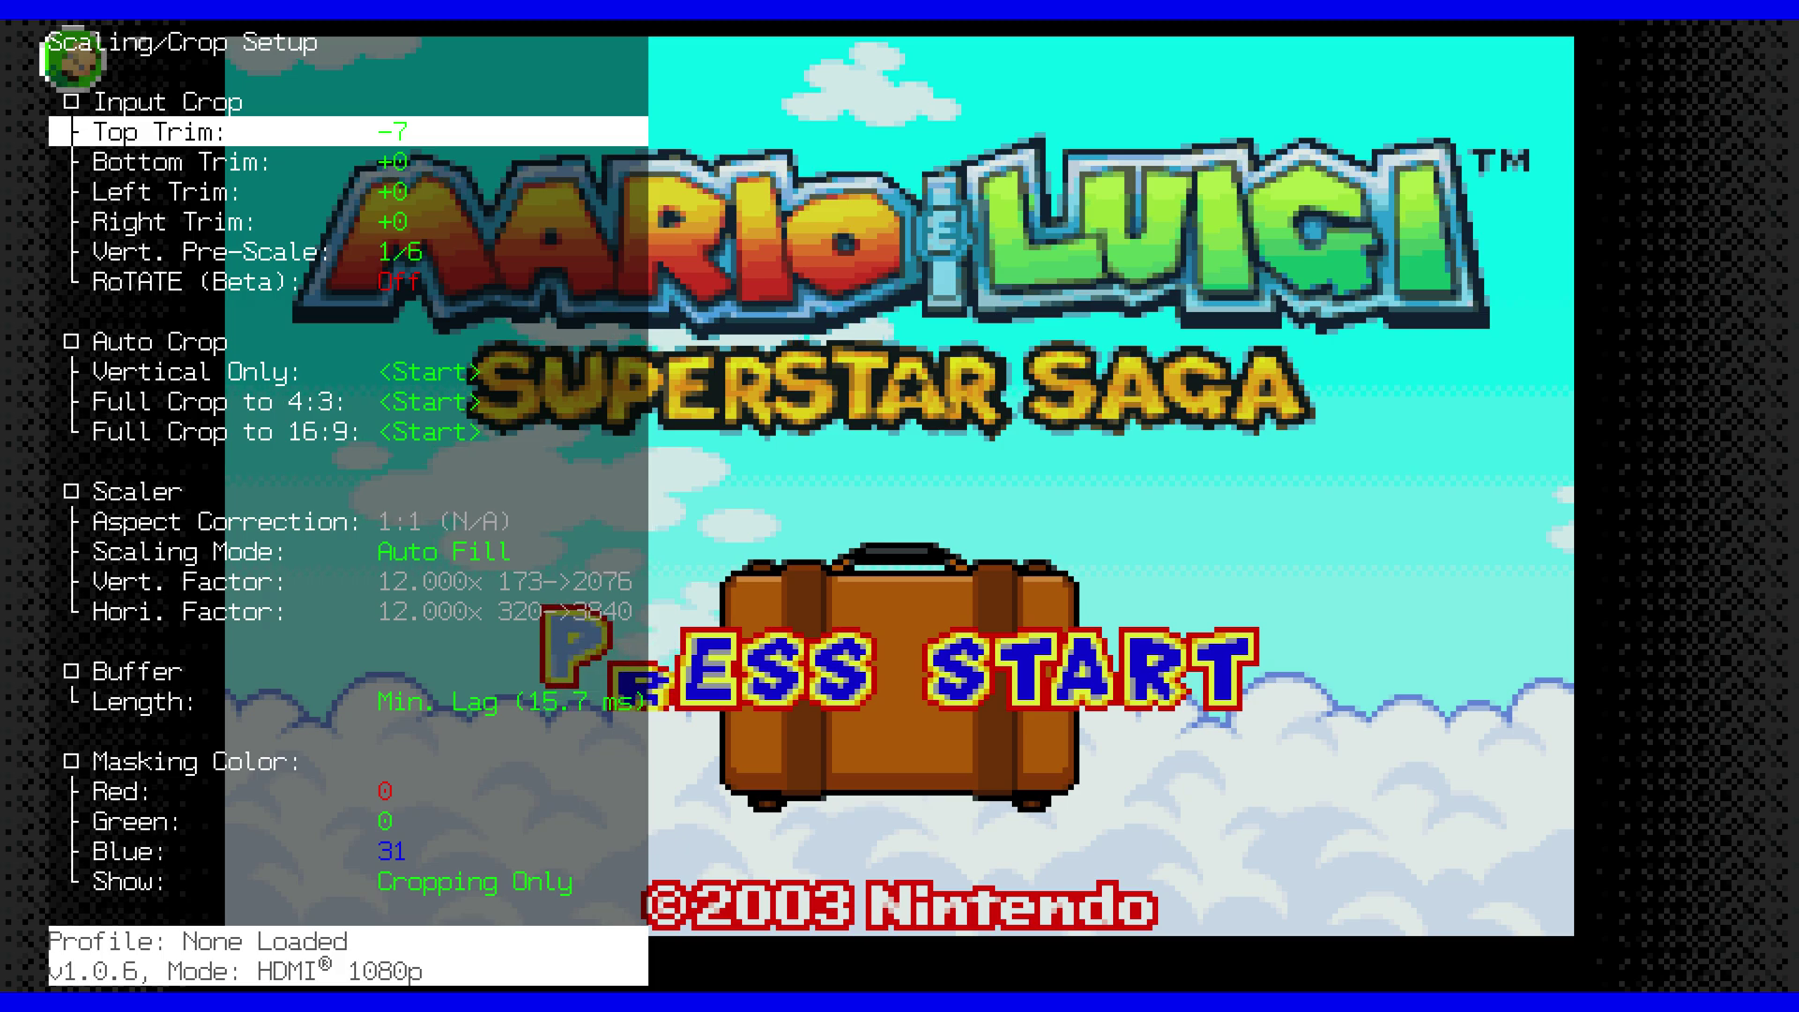
key(Left)
key(Down)
key(Left)
key(Left)
key(Left)
key(Left)
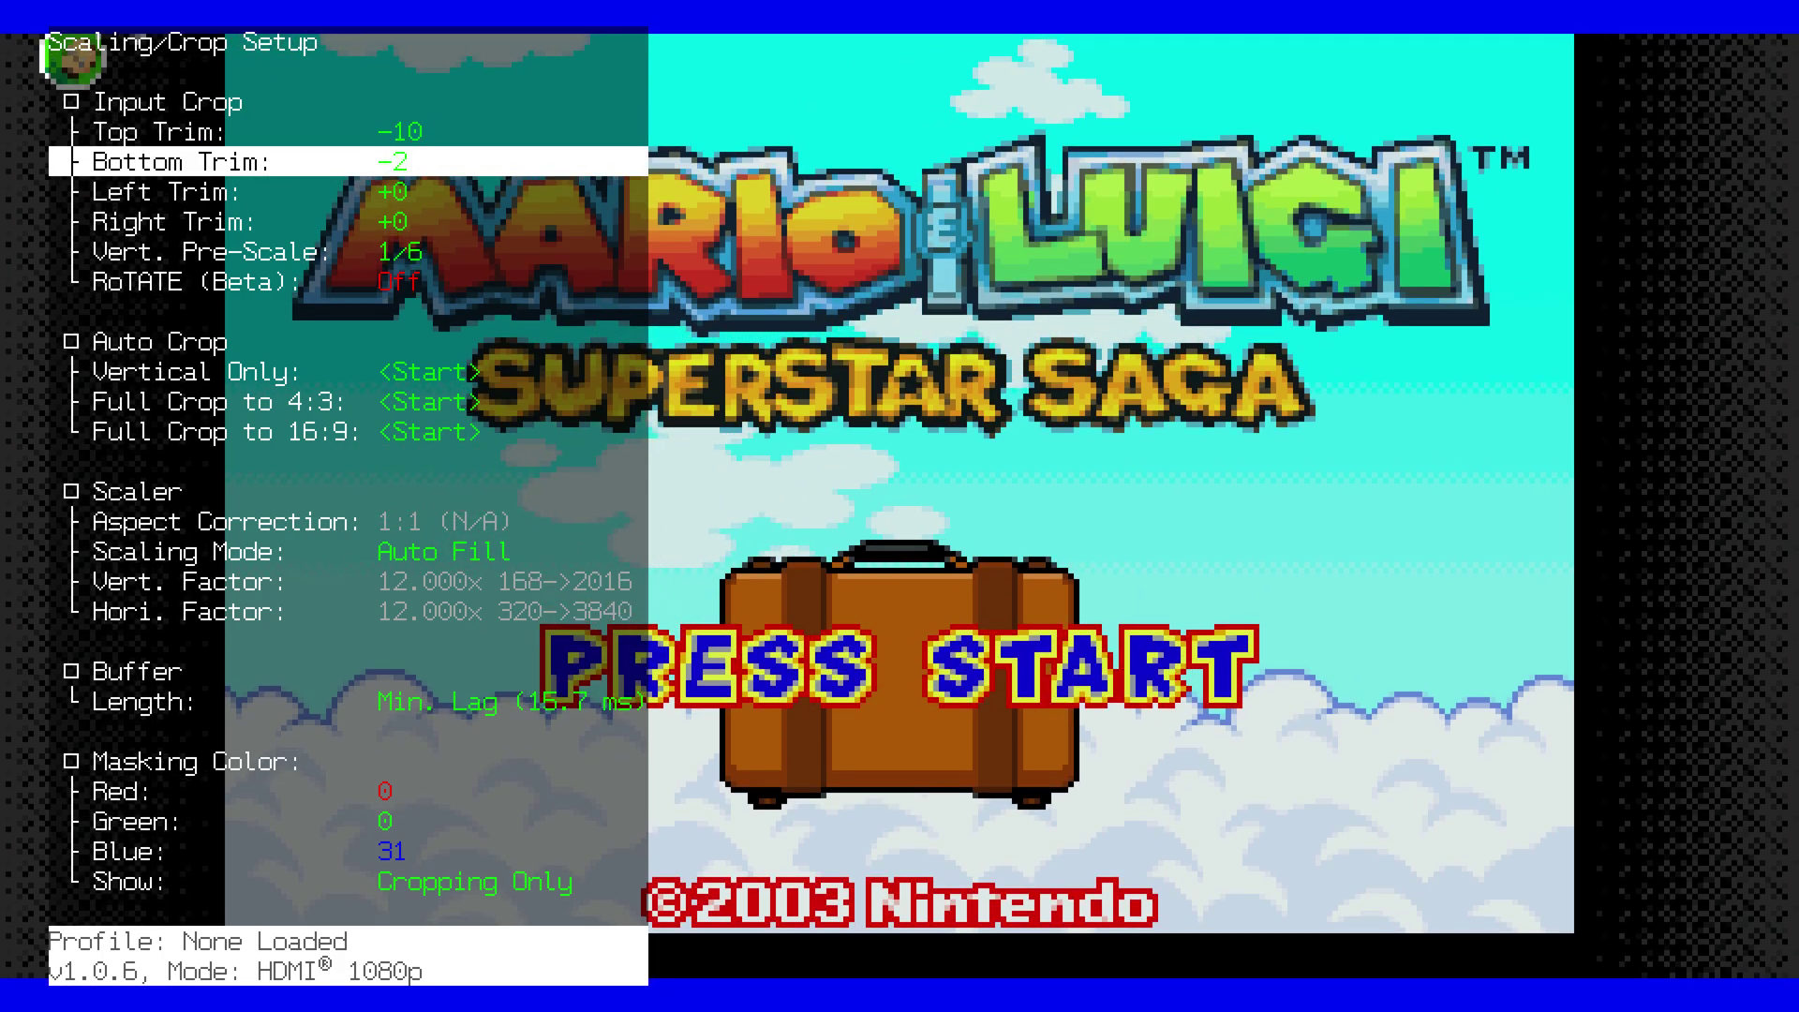
key(Left)
key(Left)
key(Left)
key(Left)
key(Left)
key(Left)
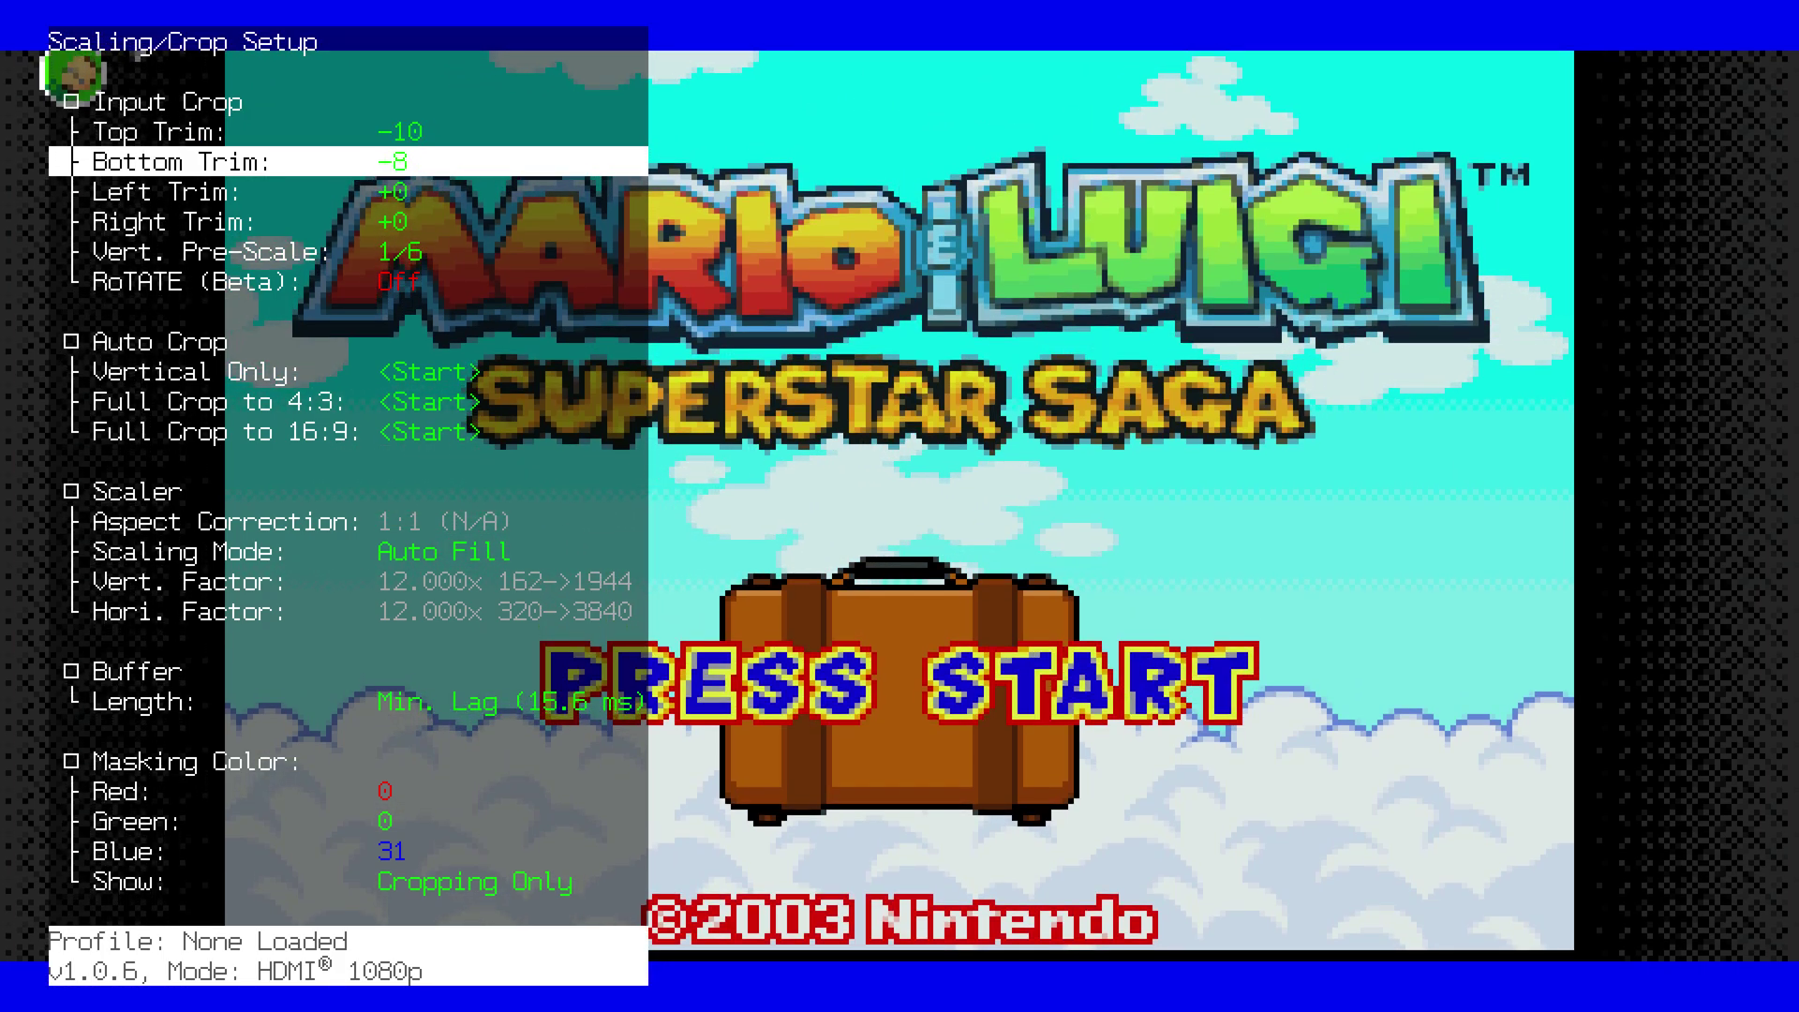
Step: Switch Scaling Mode to Auto Fill Integer while trimming the left side
key(Down)
key(Left)
key(Left)
key(Left)
key(Left)
key(Left)
key(Left)
key(Left)
key(Left)
key(Left)
key(Left)
key(Left)
key(Left)
key(Left)
key(Left)
key(Left)
key(Left)
key(Left)
key(Left)
key(Left)
key(Left)
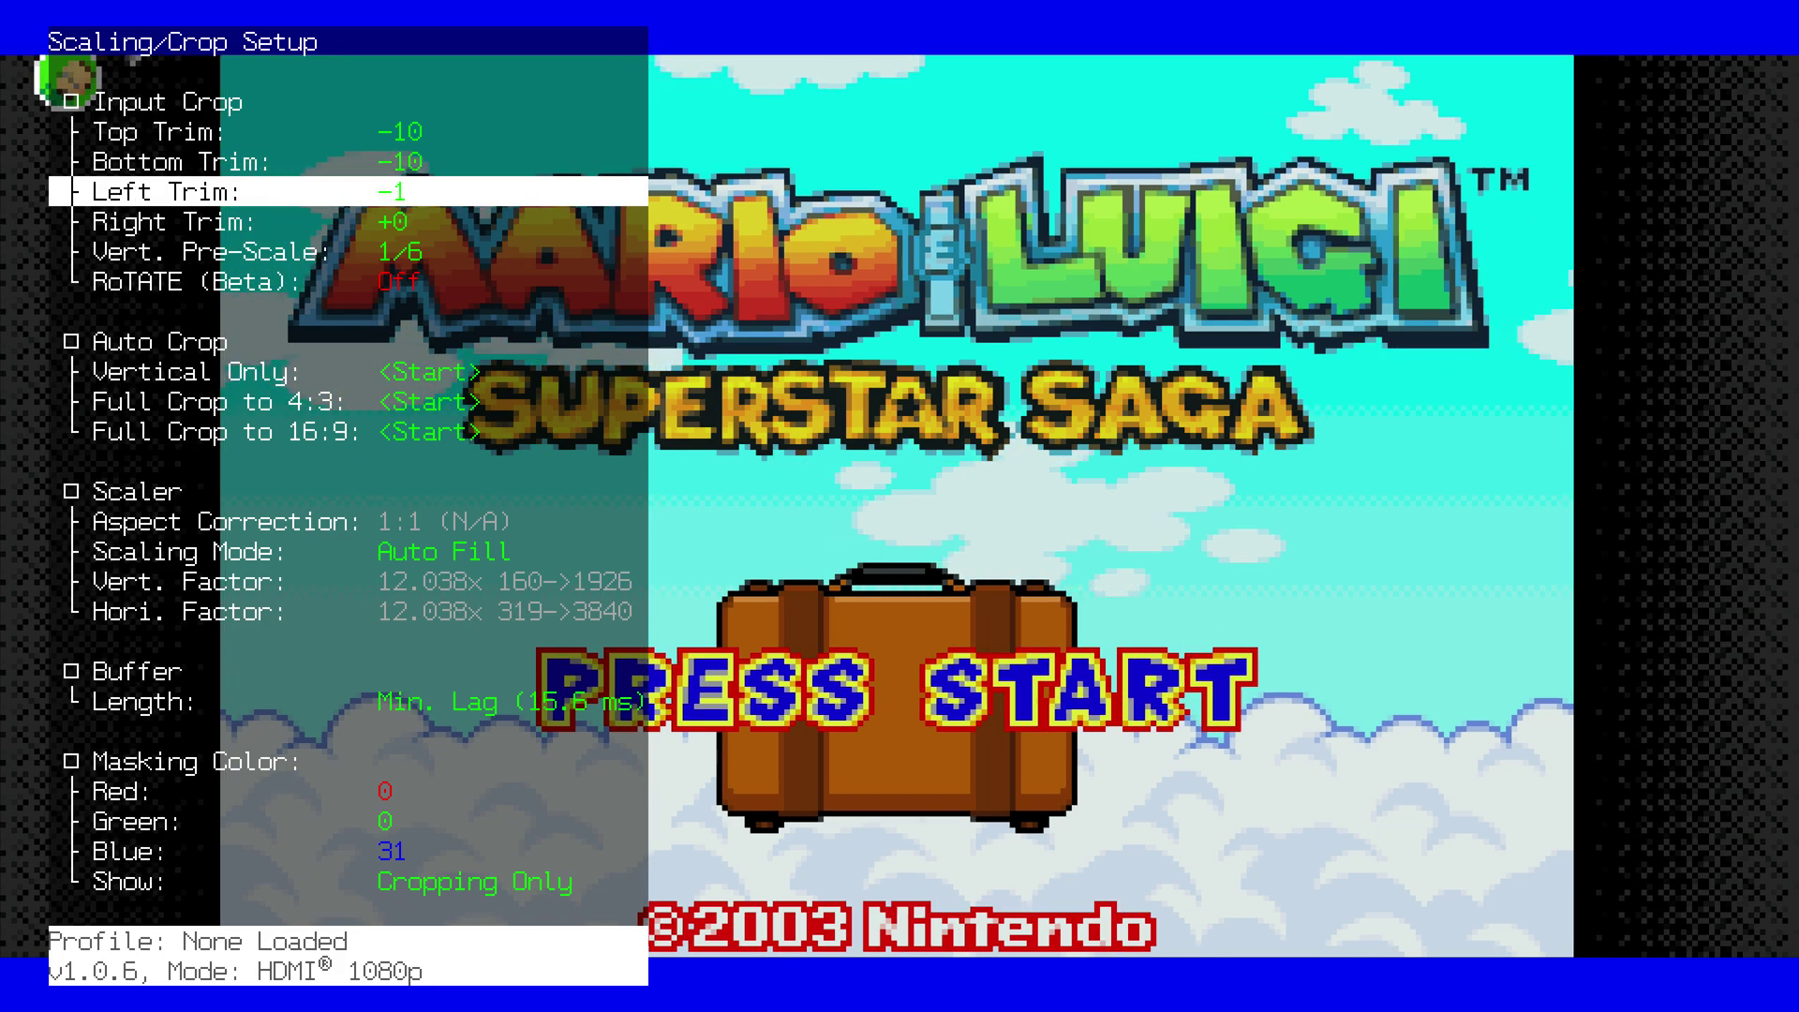
key(Down)
key(Down)
key(Down)
key(Down)
key(Down)
key(Down)
key(Down)
key(Down)
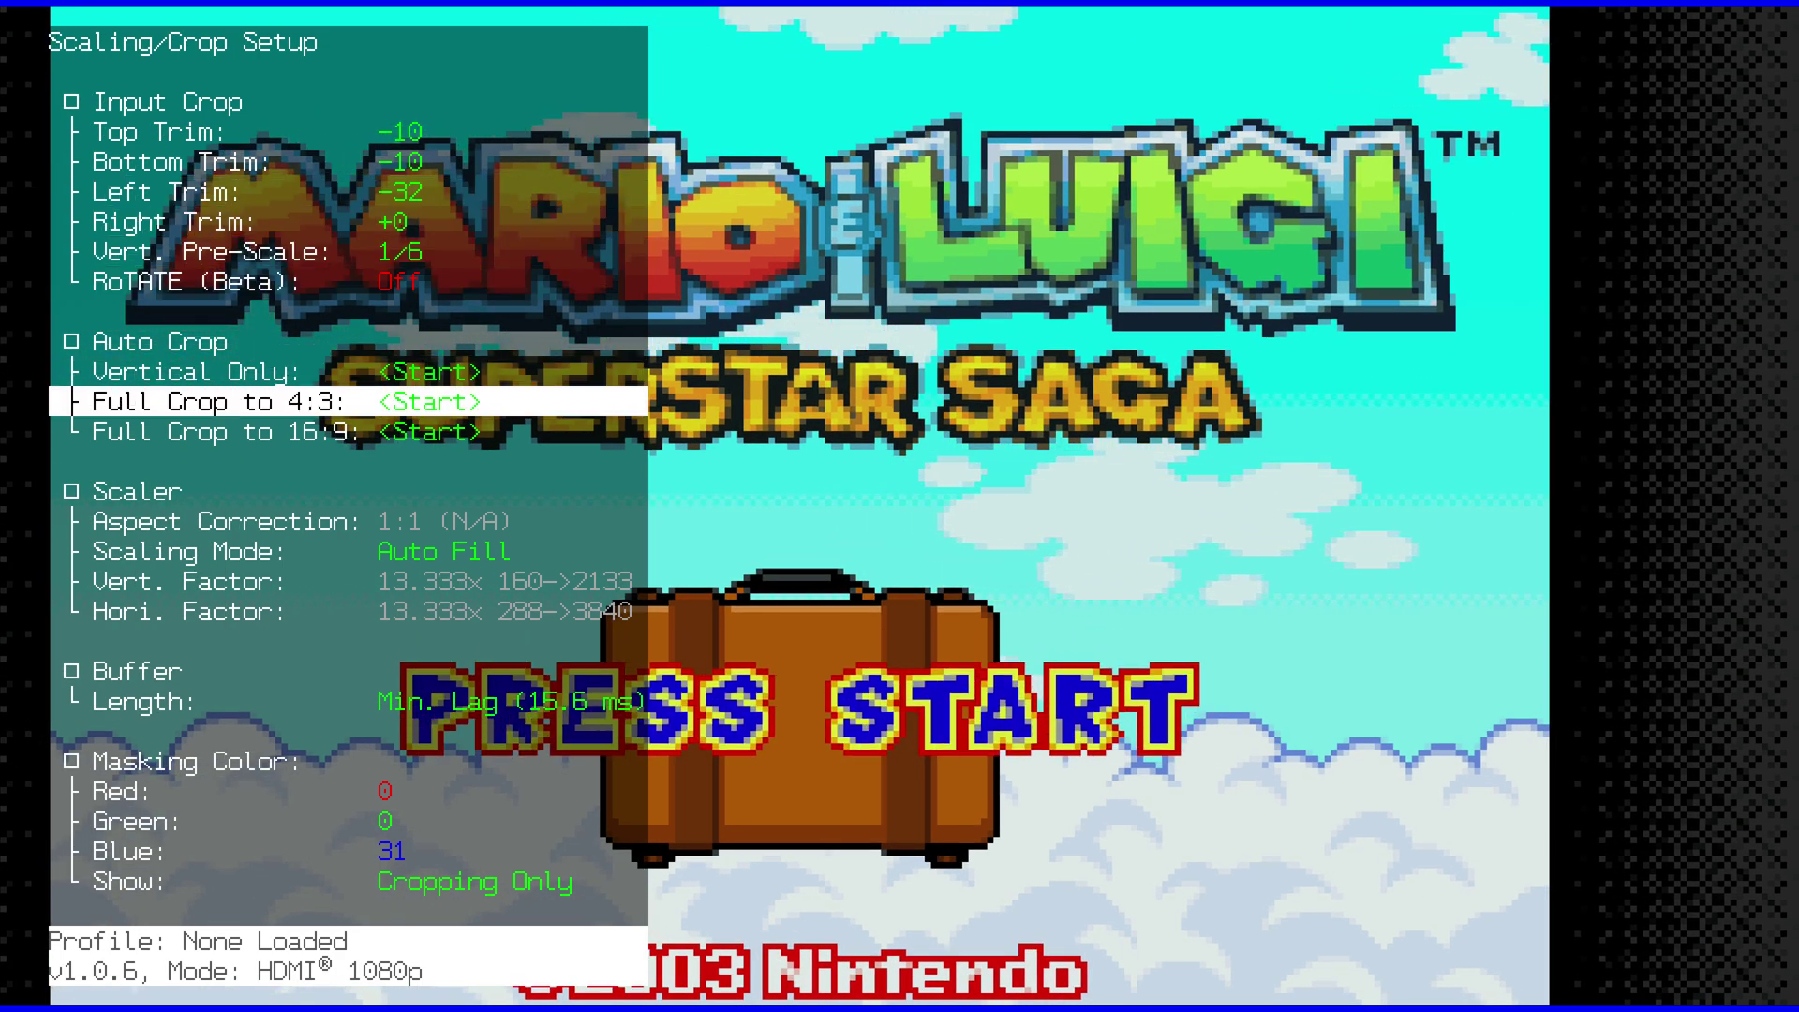
key(Right)
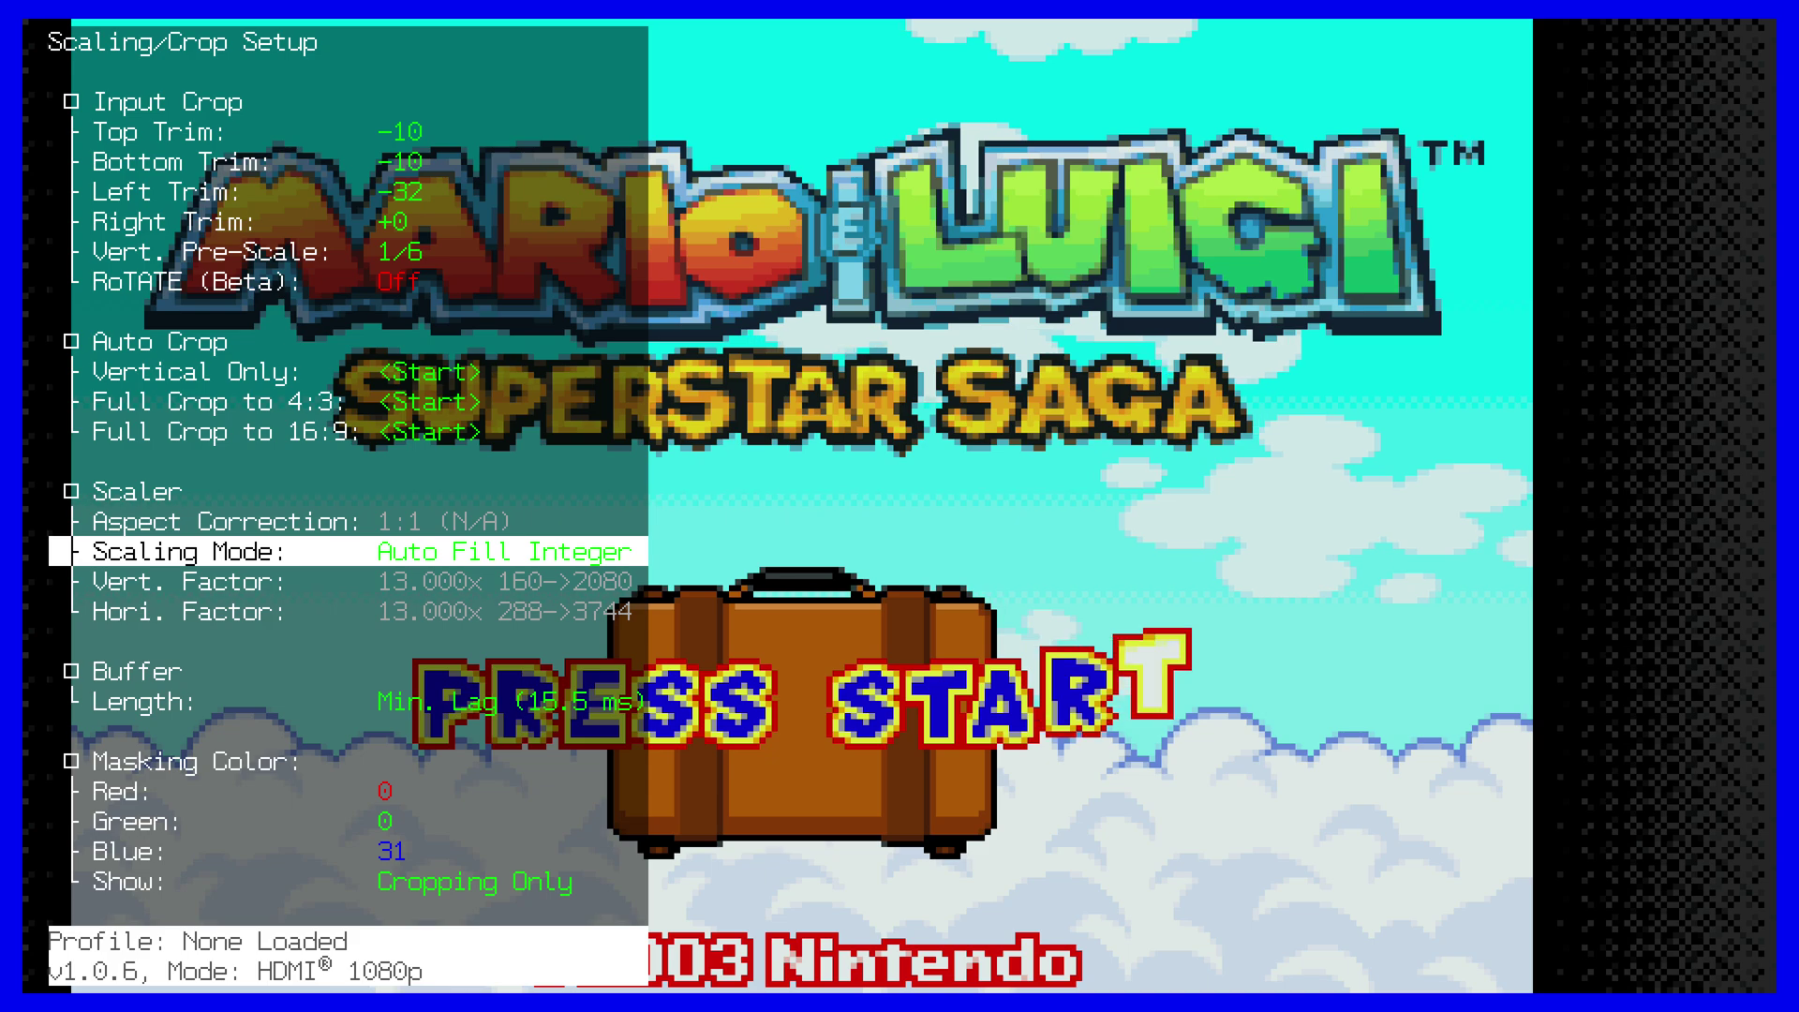
key(Up)
key(Up)
key(Up)
key(Up)
key(Up)
key(Up)
key(Up)
key(Up)
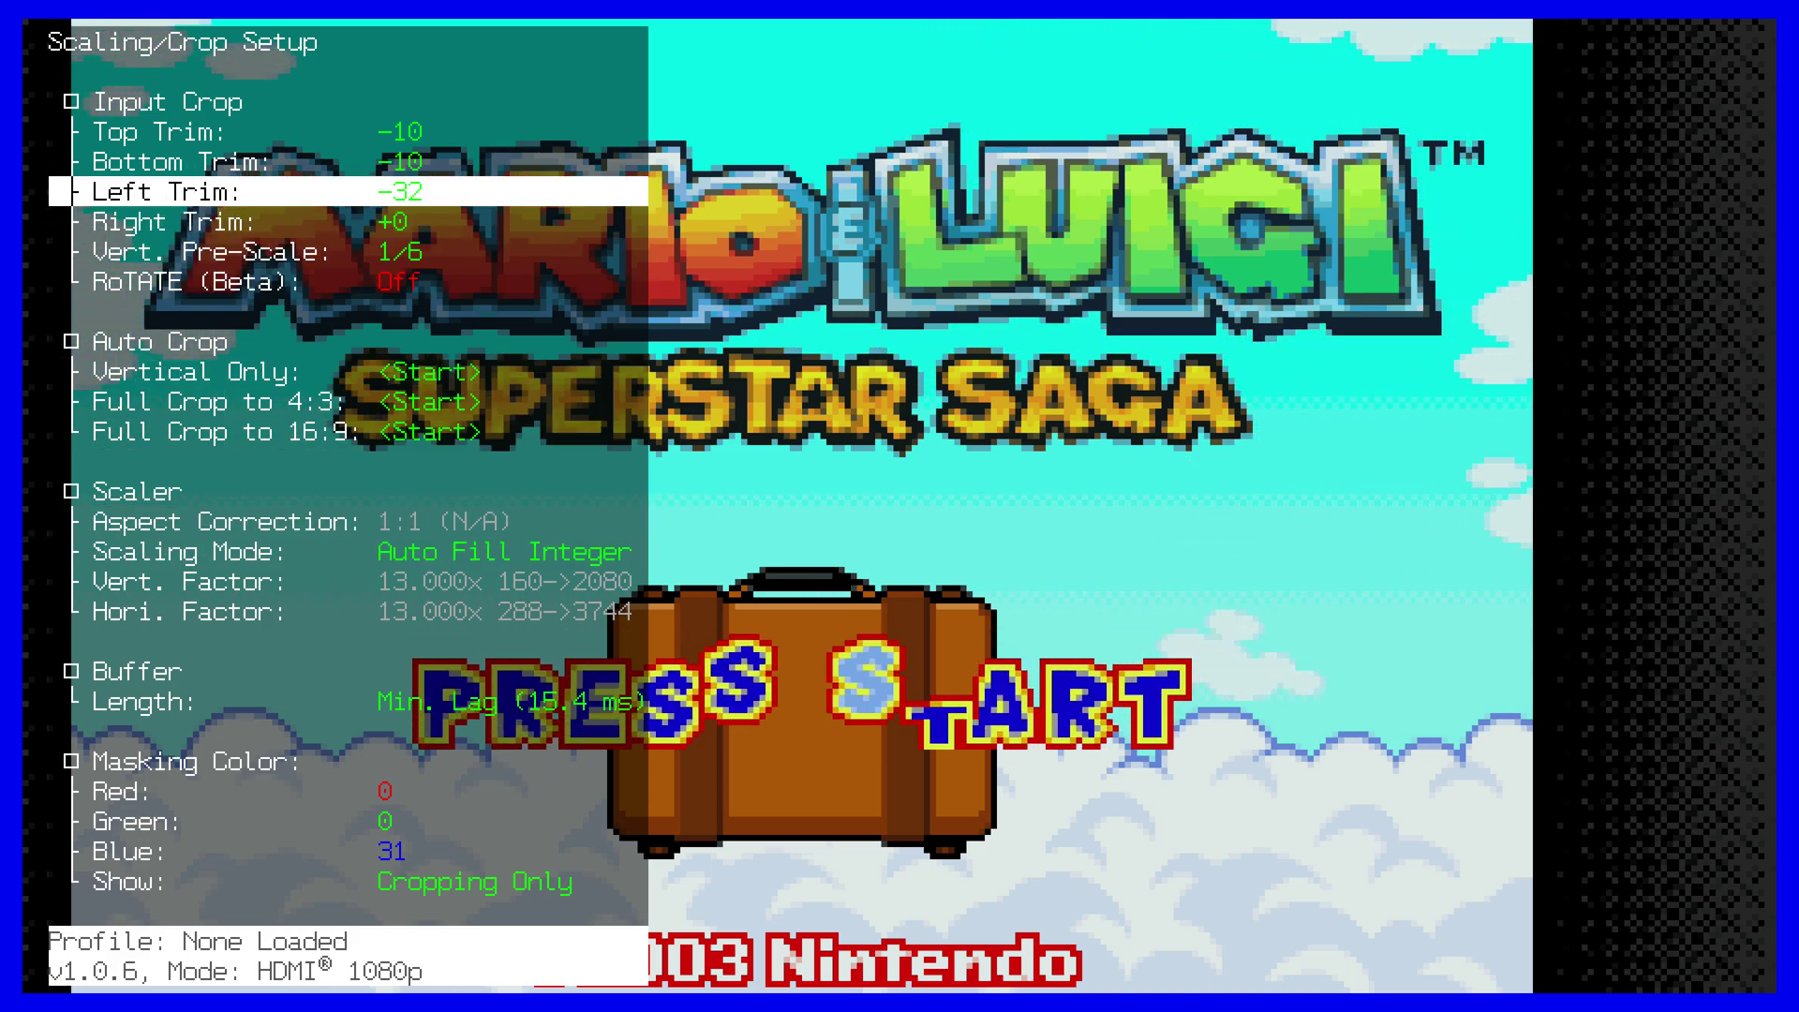
key(Left)
key(Left)
key(Left)
key(Left)
key(Left)
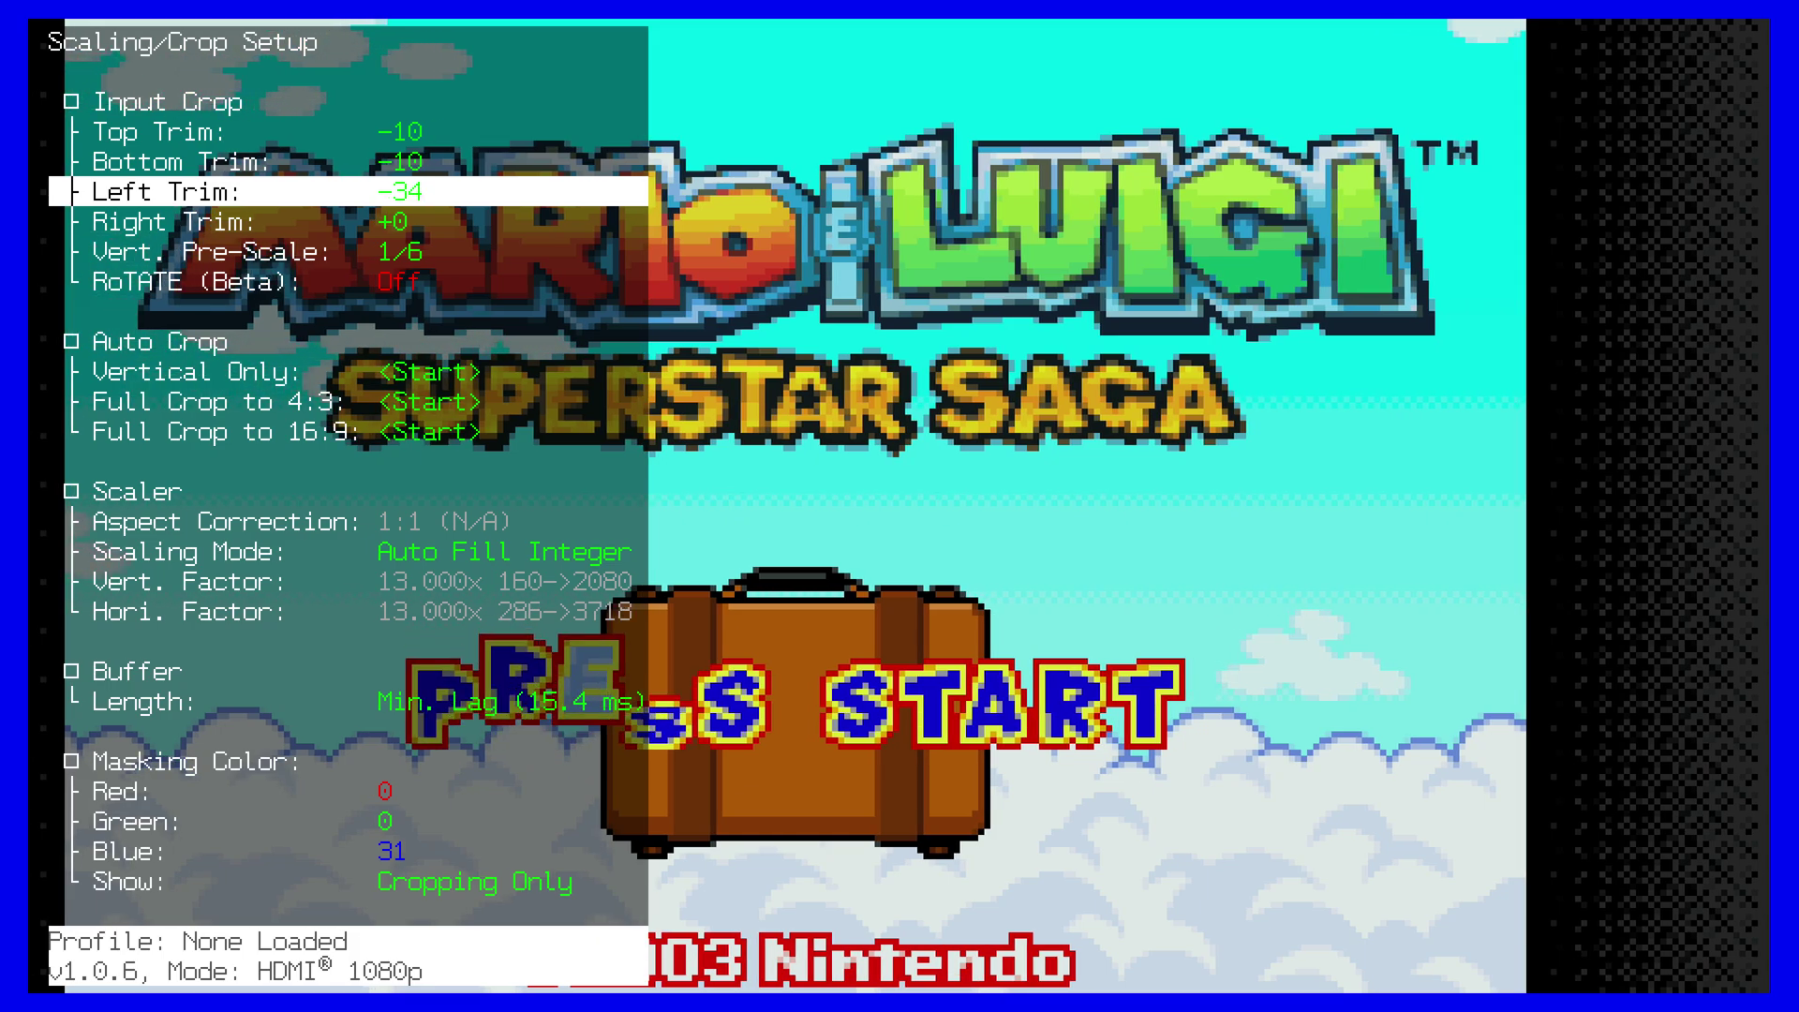
Step: Set Left Trim and Right Trim both to -40
key(Left)
key(Left)
key(Left)
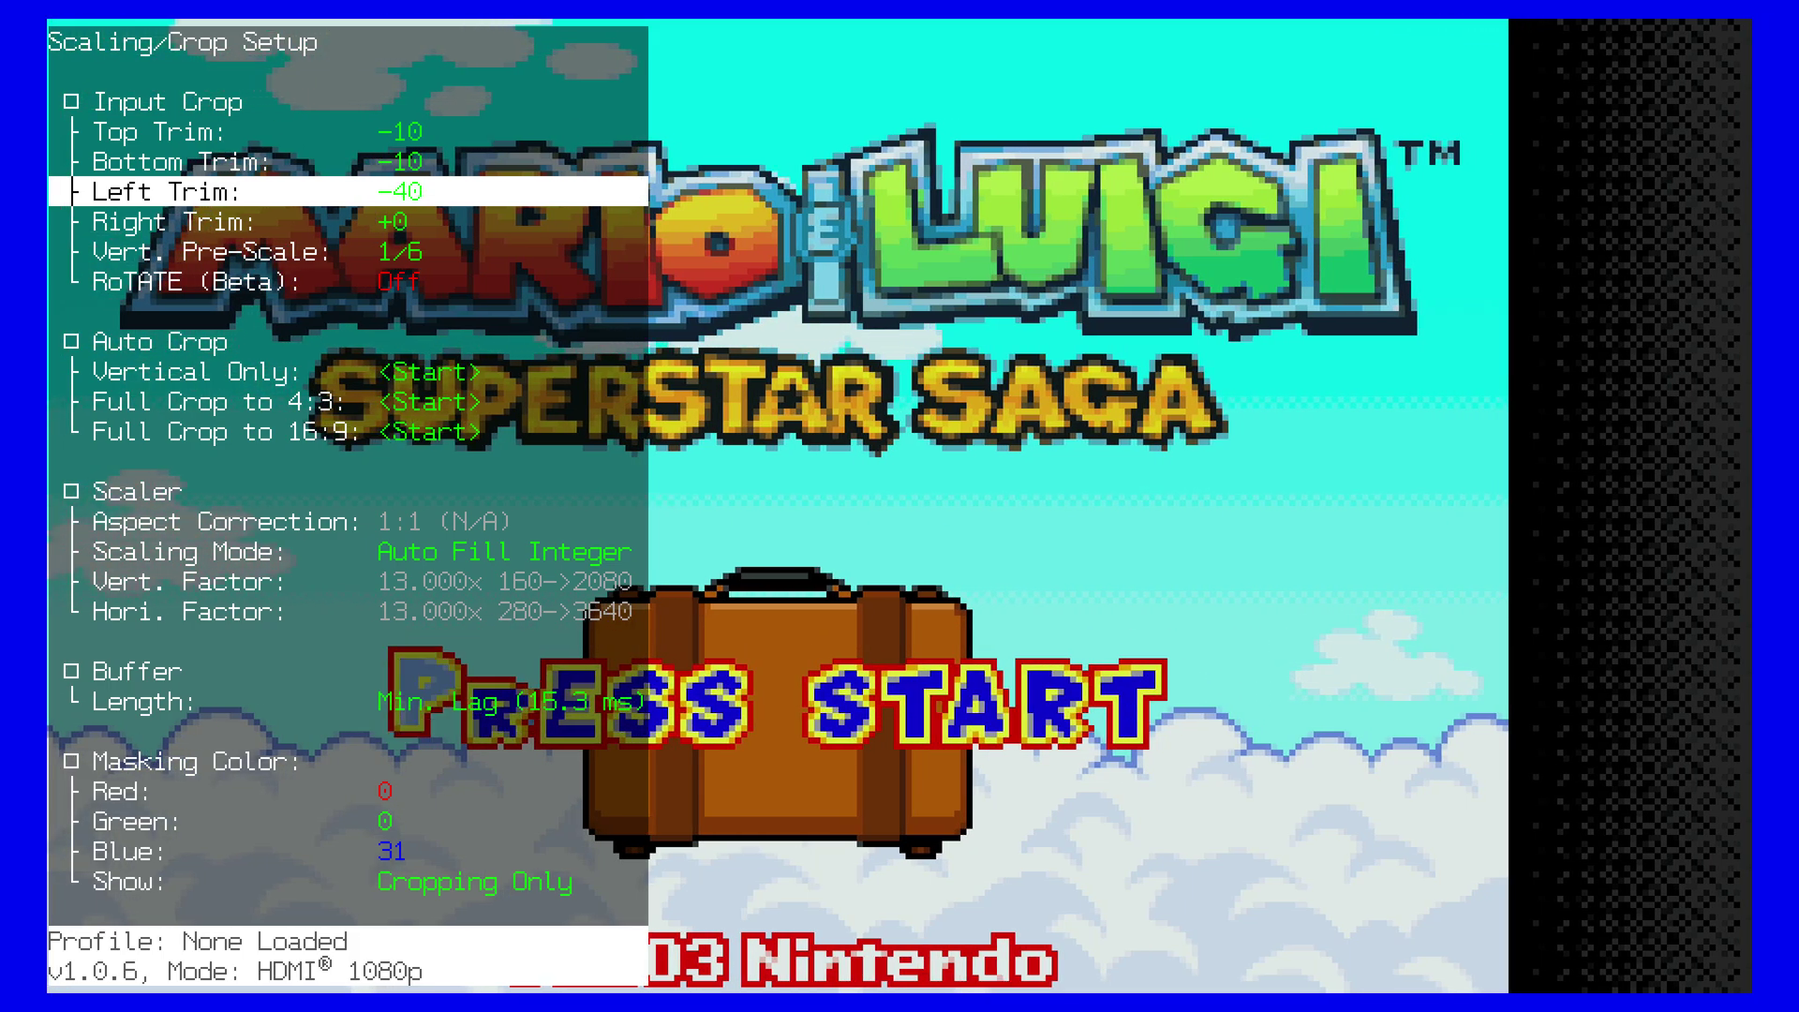
key(Down)
key(Left)
key(Left)
key(Left)
key(Left)
key(Left)
key(Left)
key(Left)
key(Left)
key(Left)
key(Left)
key(Left)
key(Left)
key(Left)
key(Left)
key(Left)
key(Left)
key(Left)
key(Left)
key(Left)
key(Left)
key(Left)
key(Left)
key(Left)
key(Left)
key(Left)
key(Left)
key(Left)
key(Left)
key(Left)
key(Left)
key(Left)
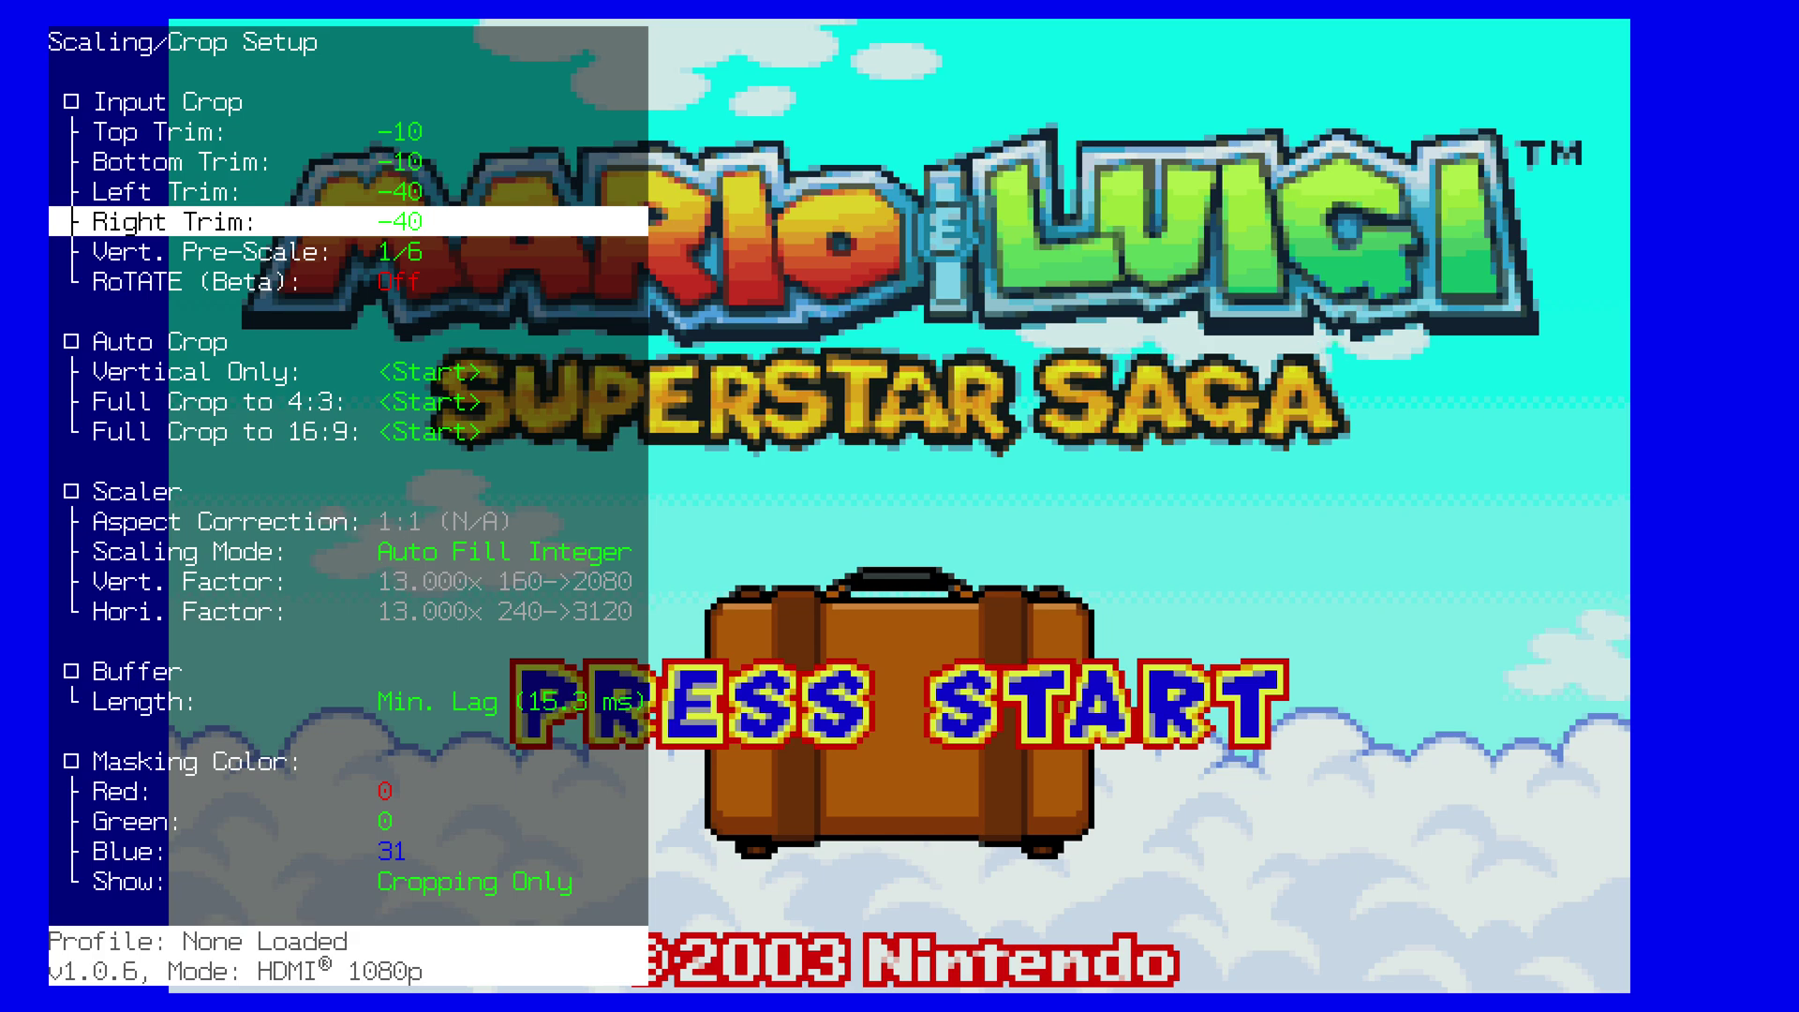
key(Left)
key(Left)
key(Down)
key(Down)
key(Down)
key(Down)
key(Down)
key(Down)
key(Down)
key(Down)
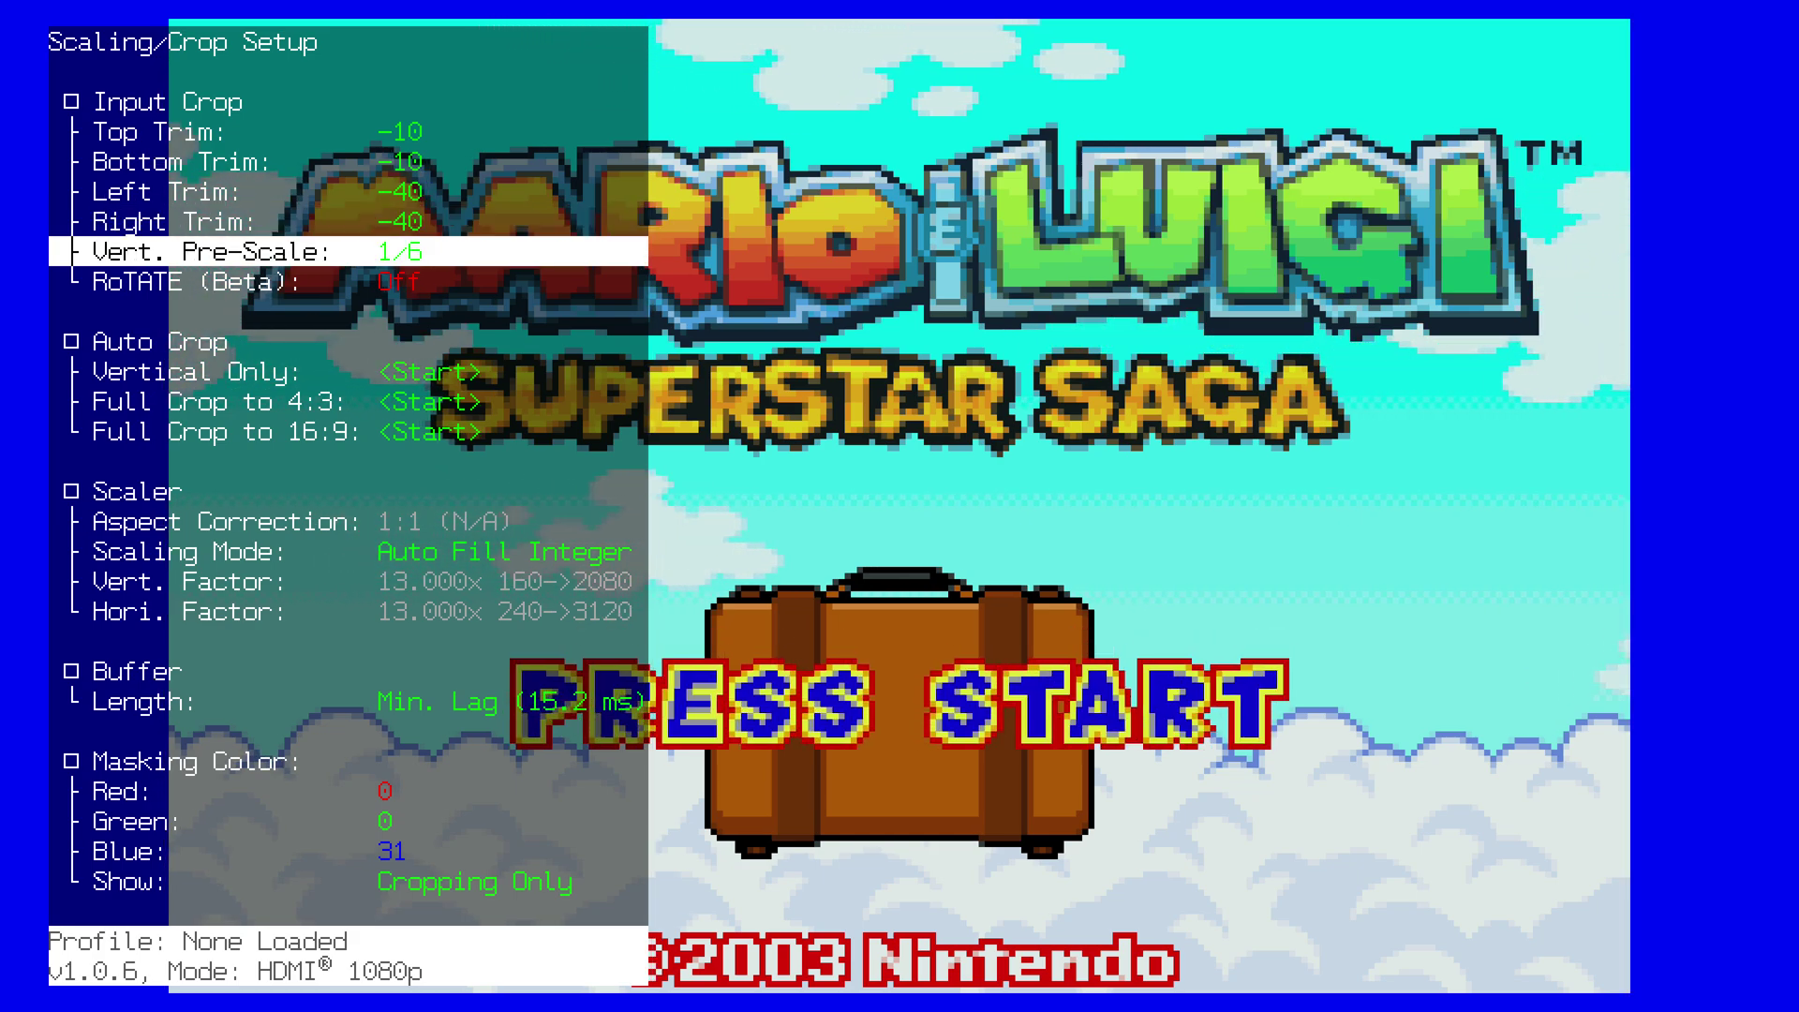
Step: Confirm the 13x scale factors (160→2080, 240→3120) and close the overlay
key(Down)
key(Down)
key(Up)
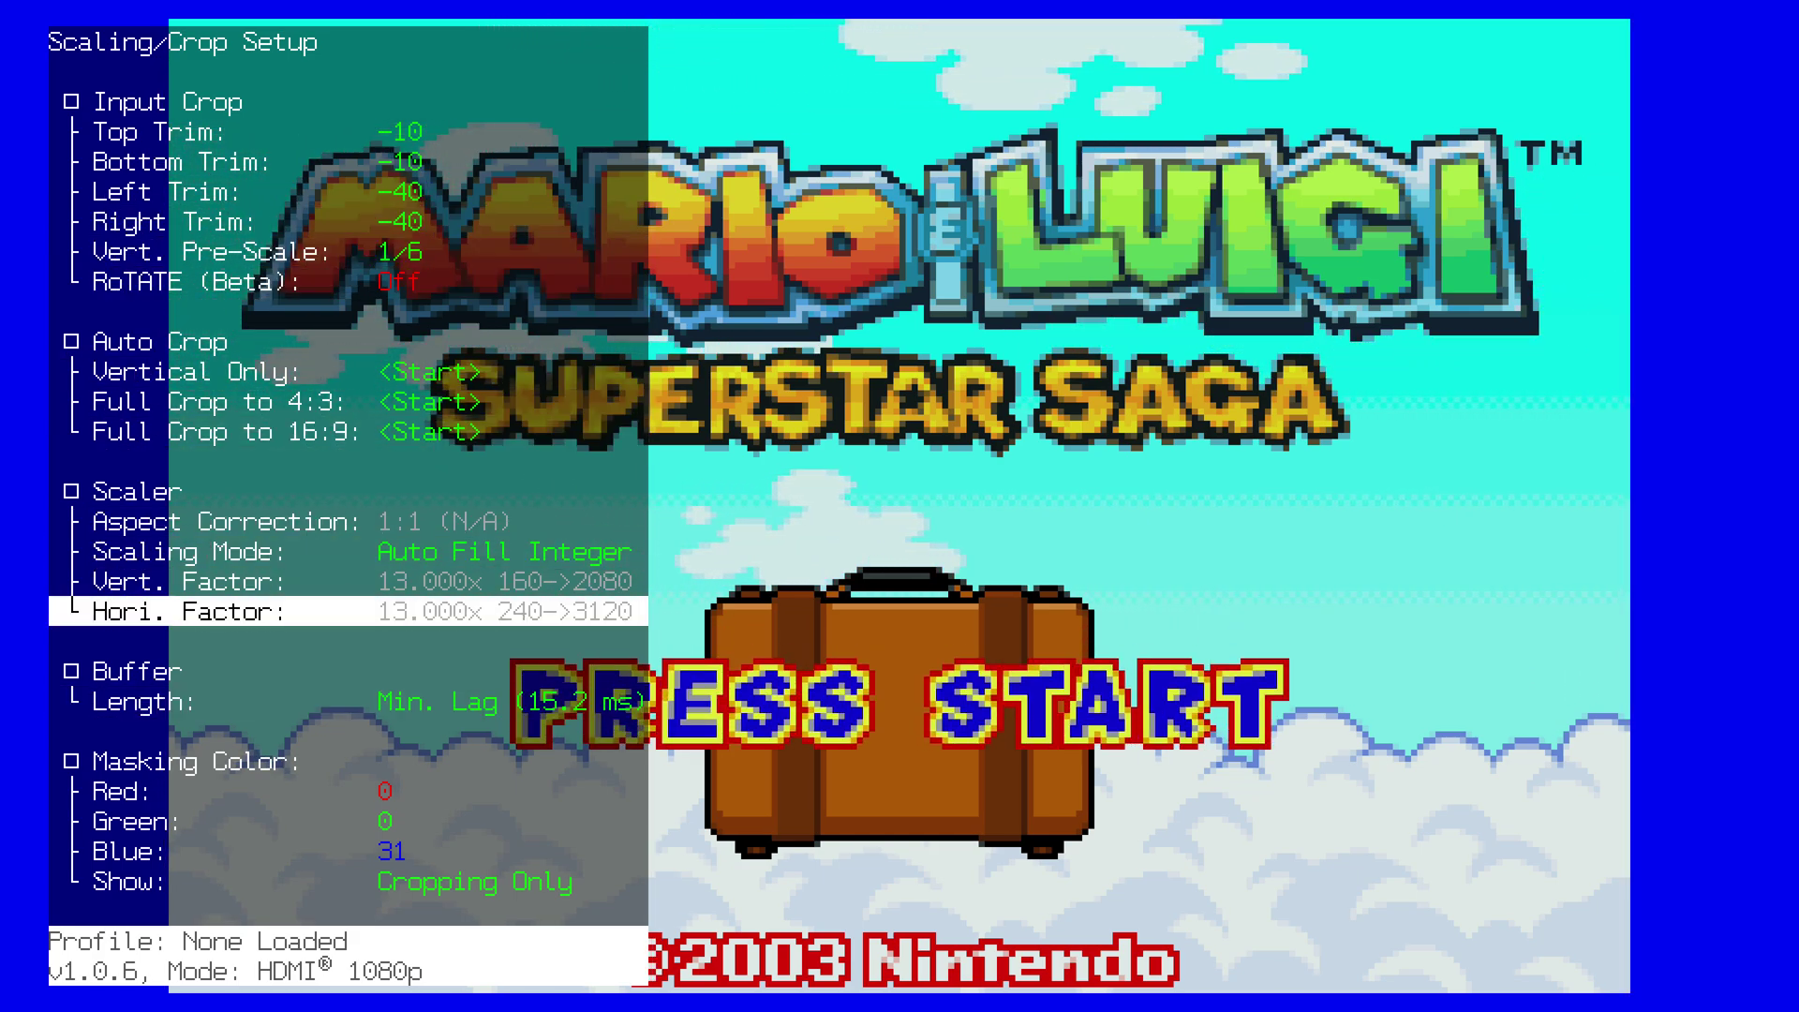
key(Up)
key(Down)
key(Up)
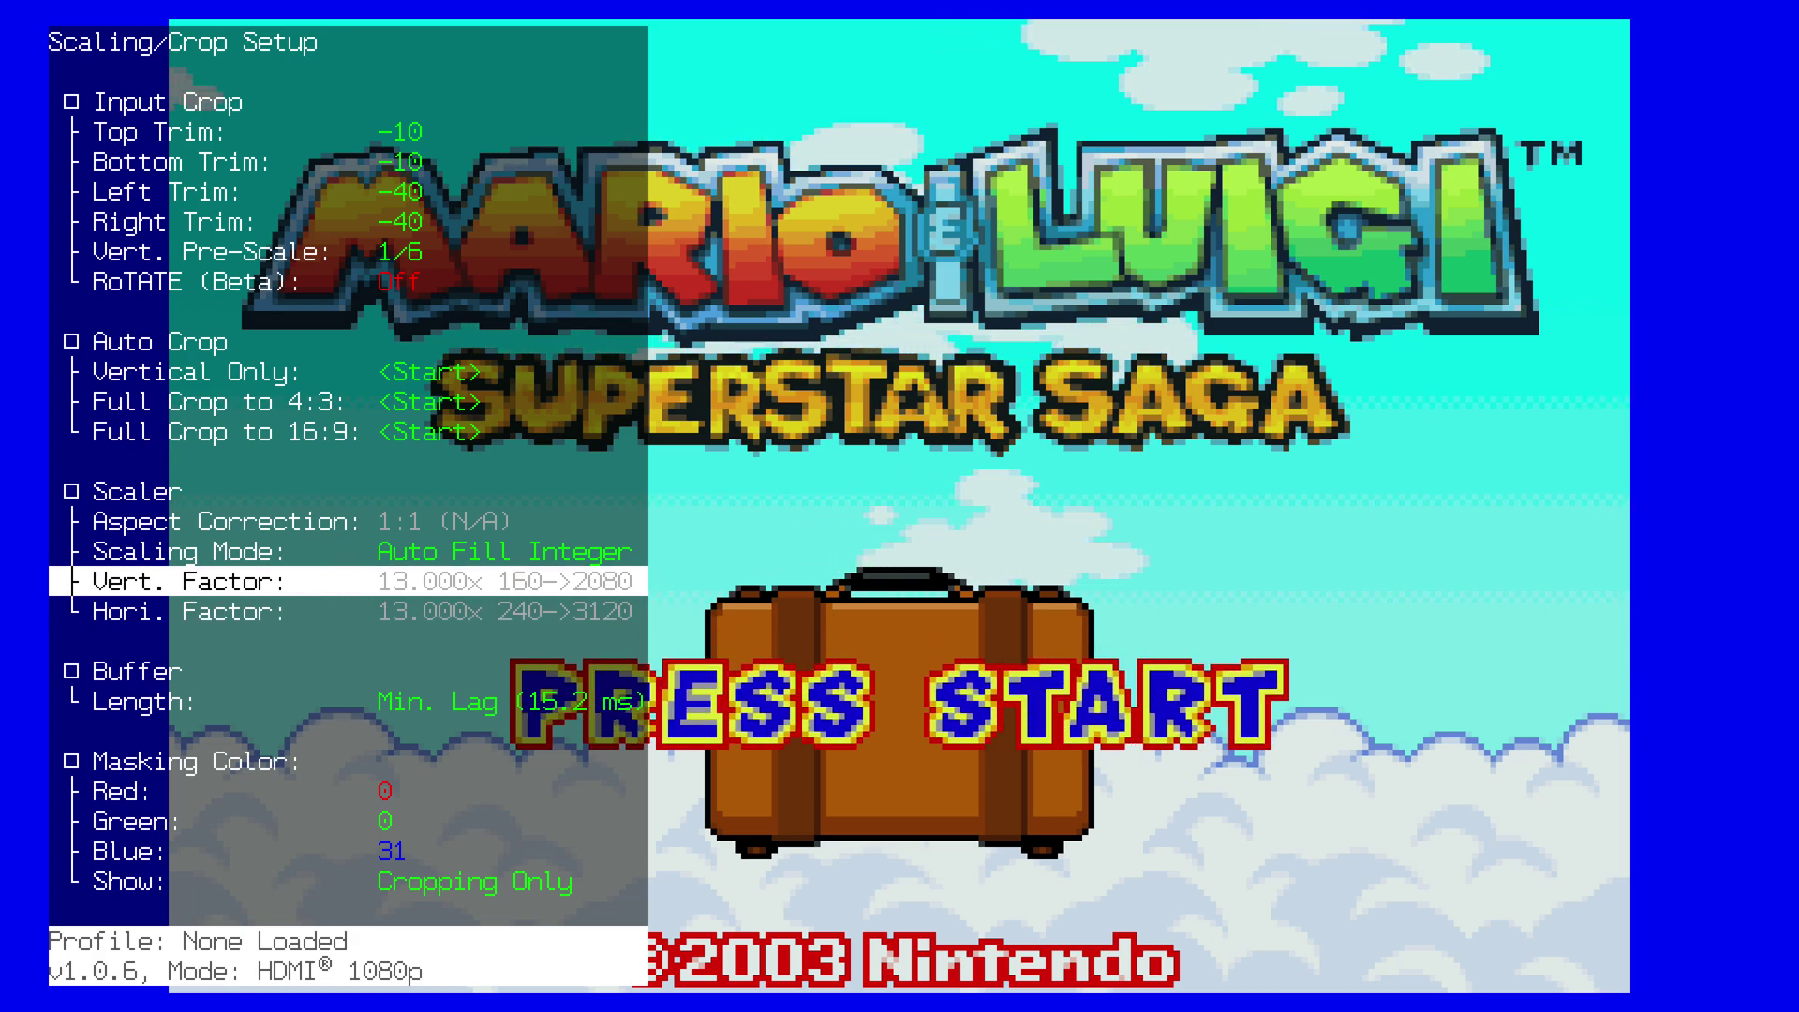
key(Down)
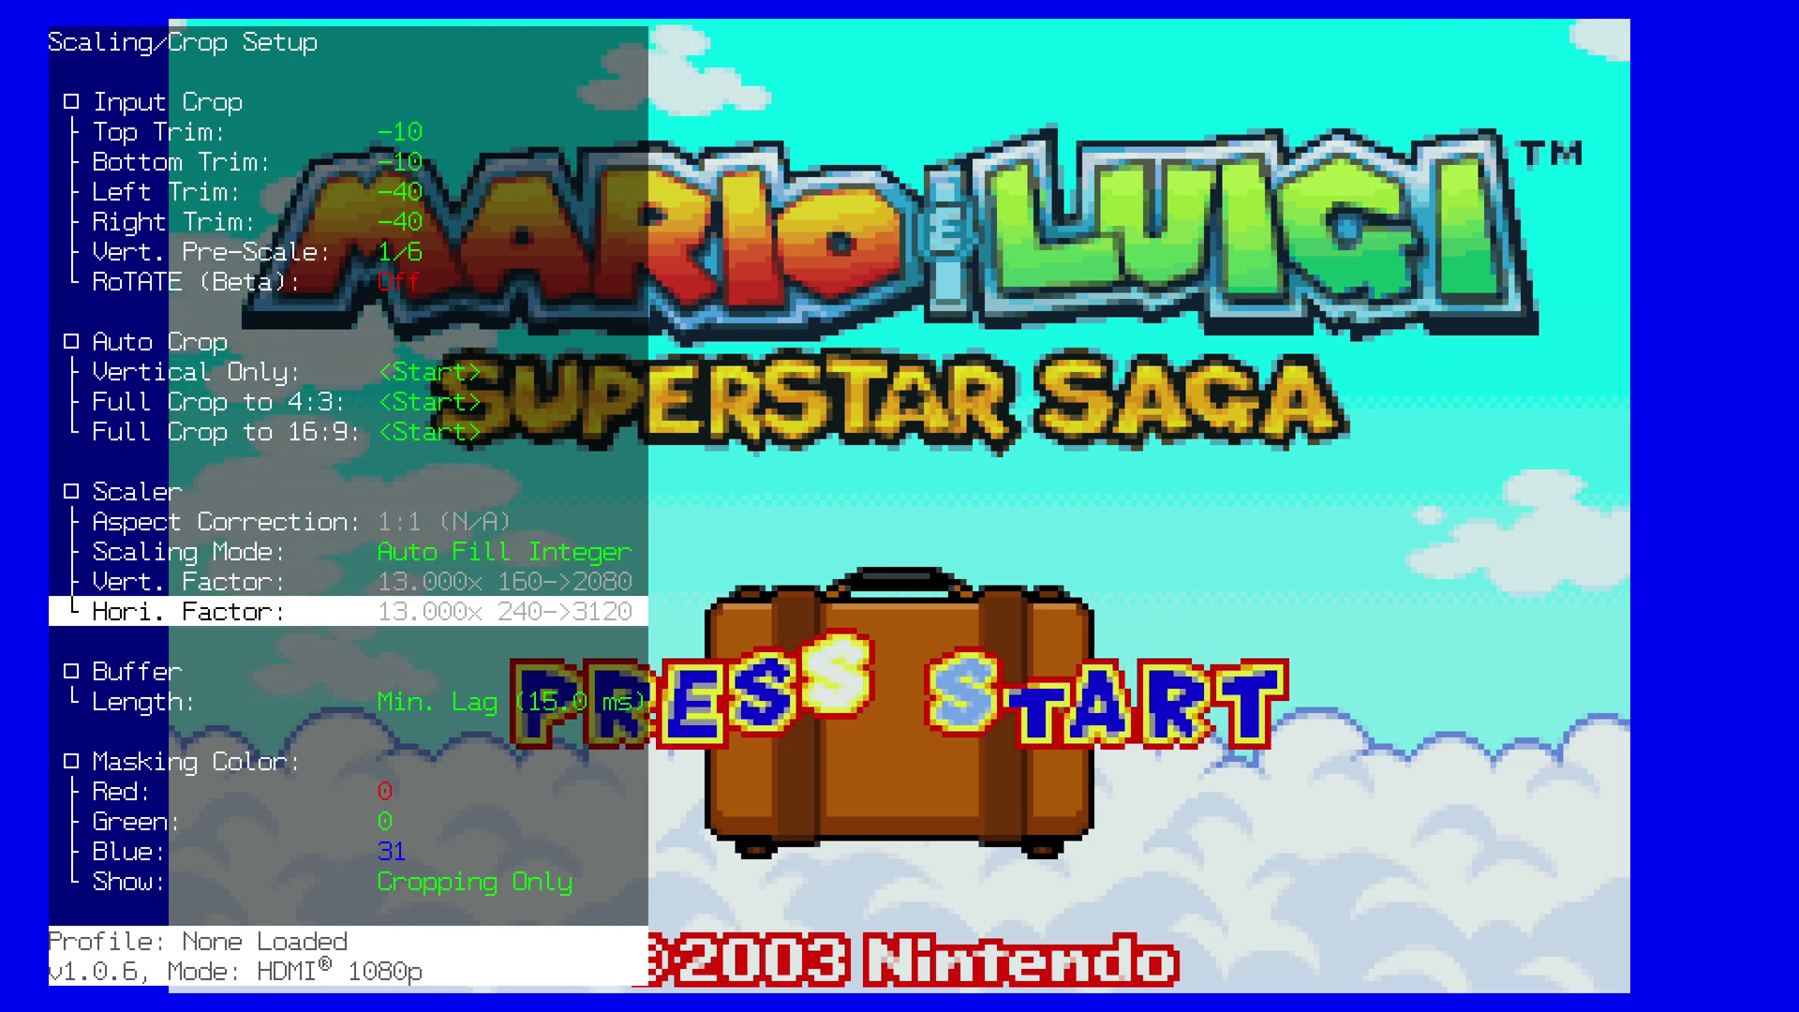
key(Escape)
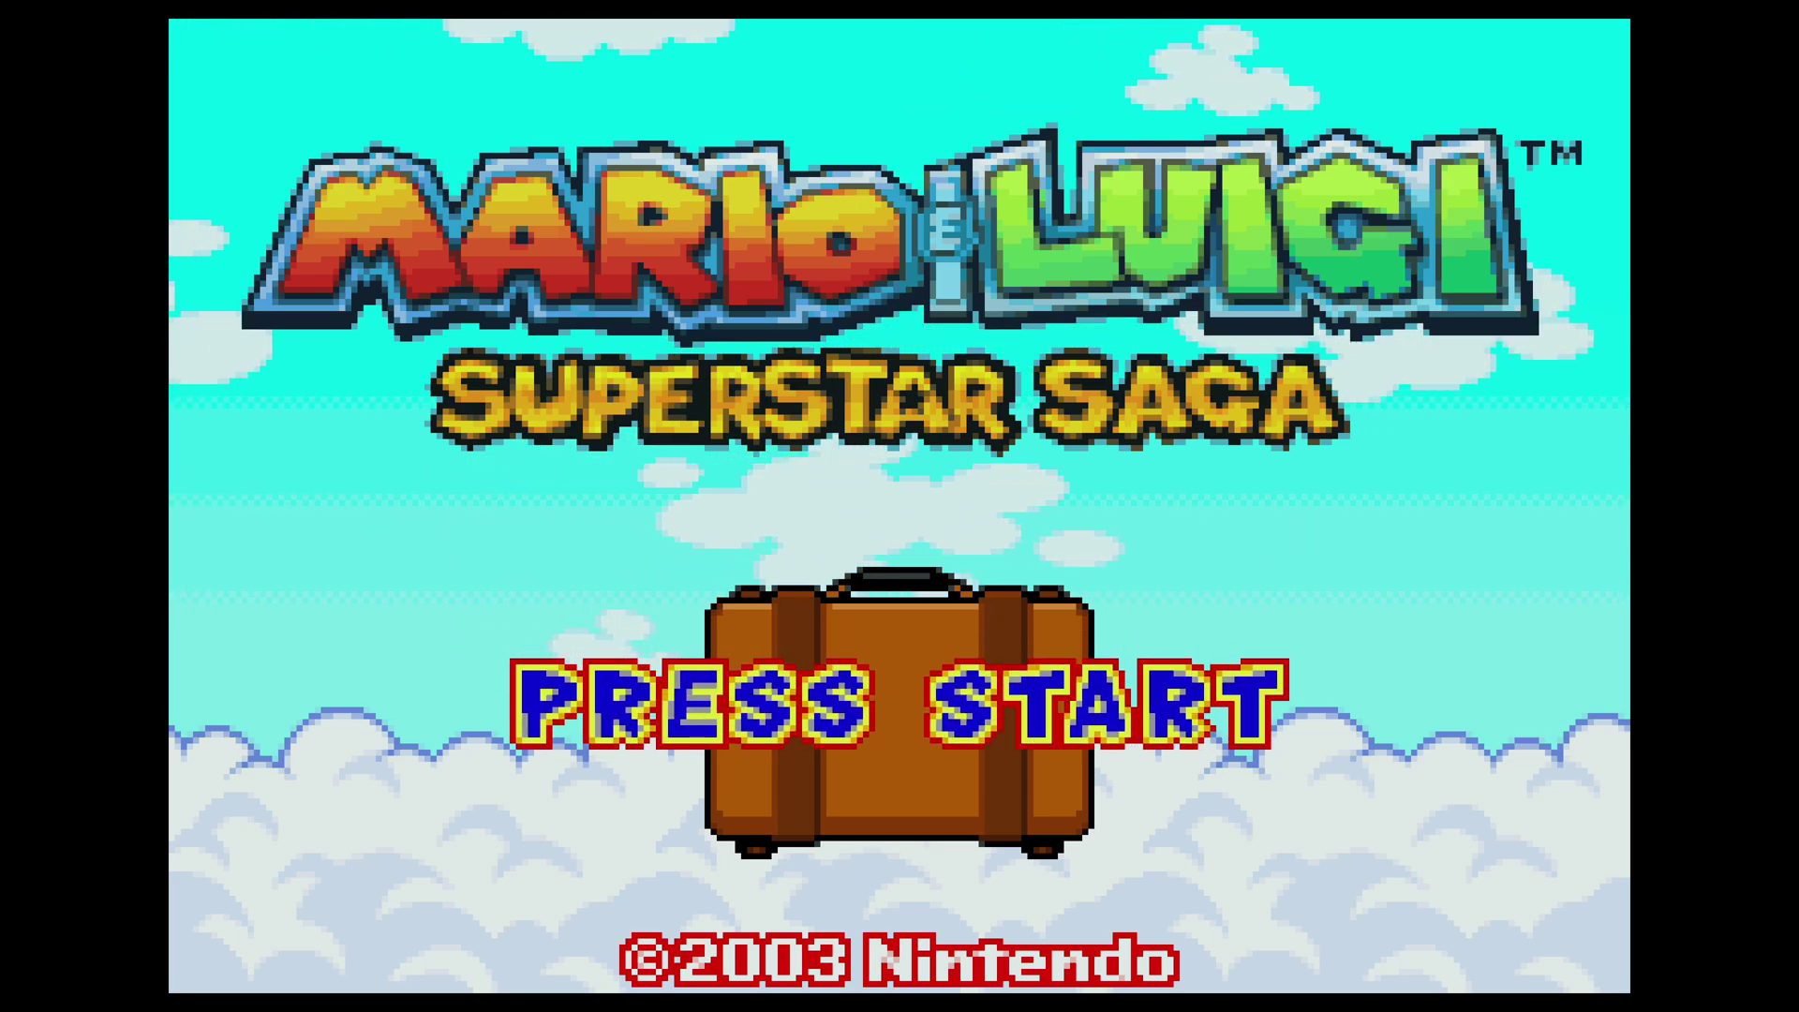
key(Return)
Step: Cycle Scanline Function through LCD RGB and LCD Mono 1, then back to Off
key(Down)
key(Down)
key(Down)
key(Down)
key(Down)
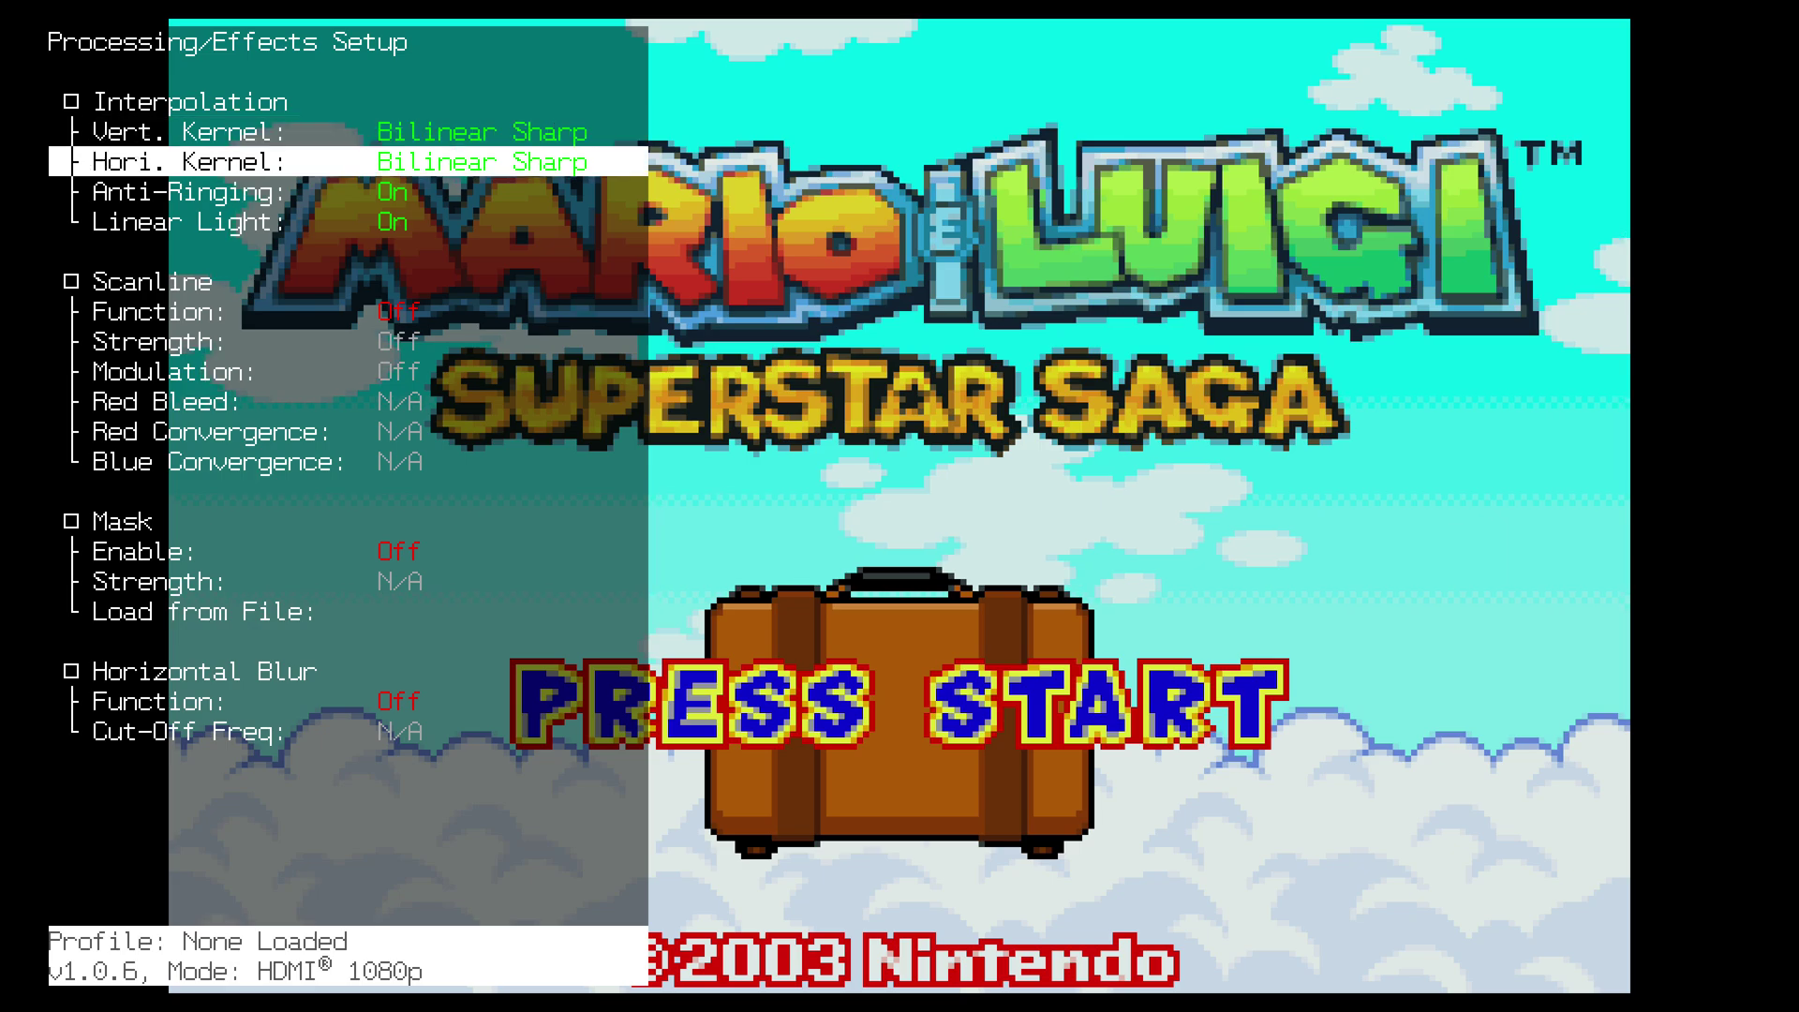
key(Up)
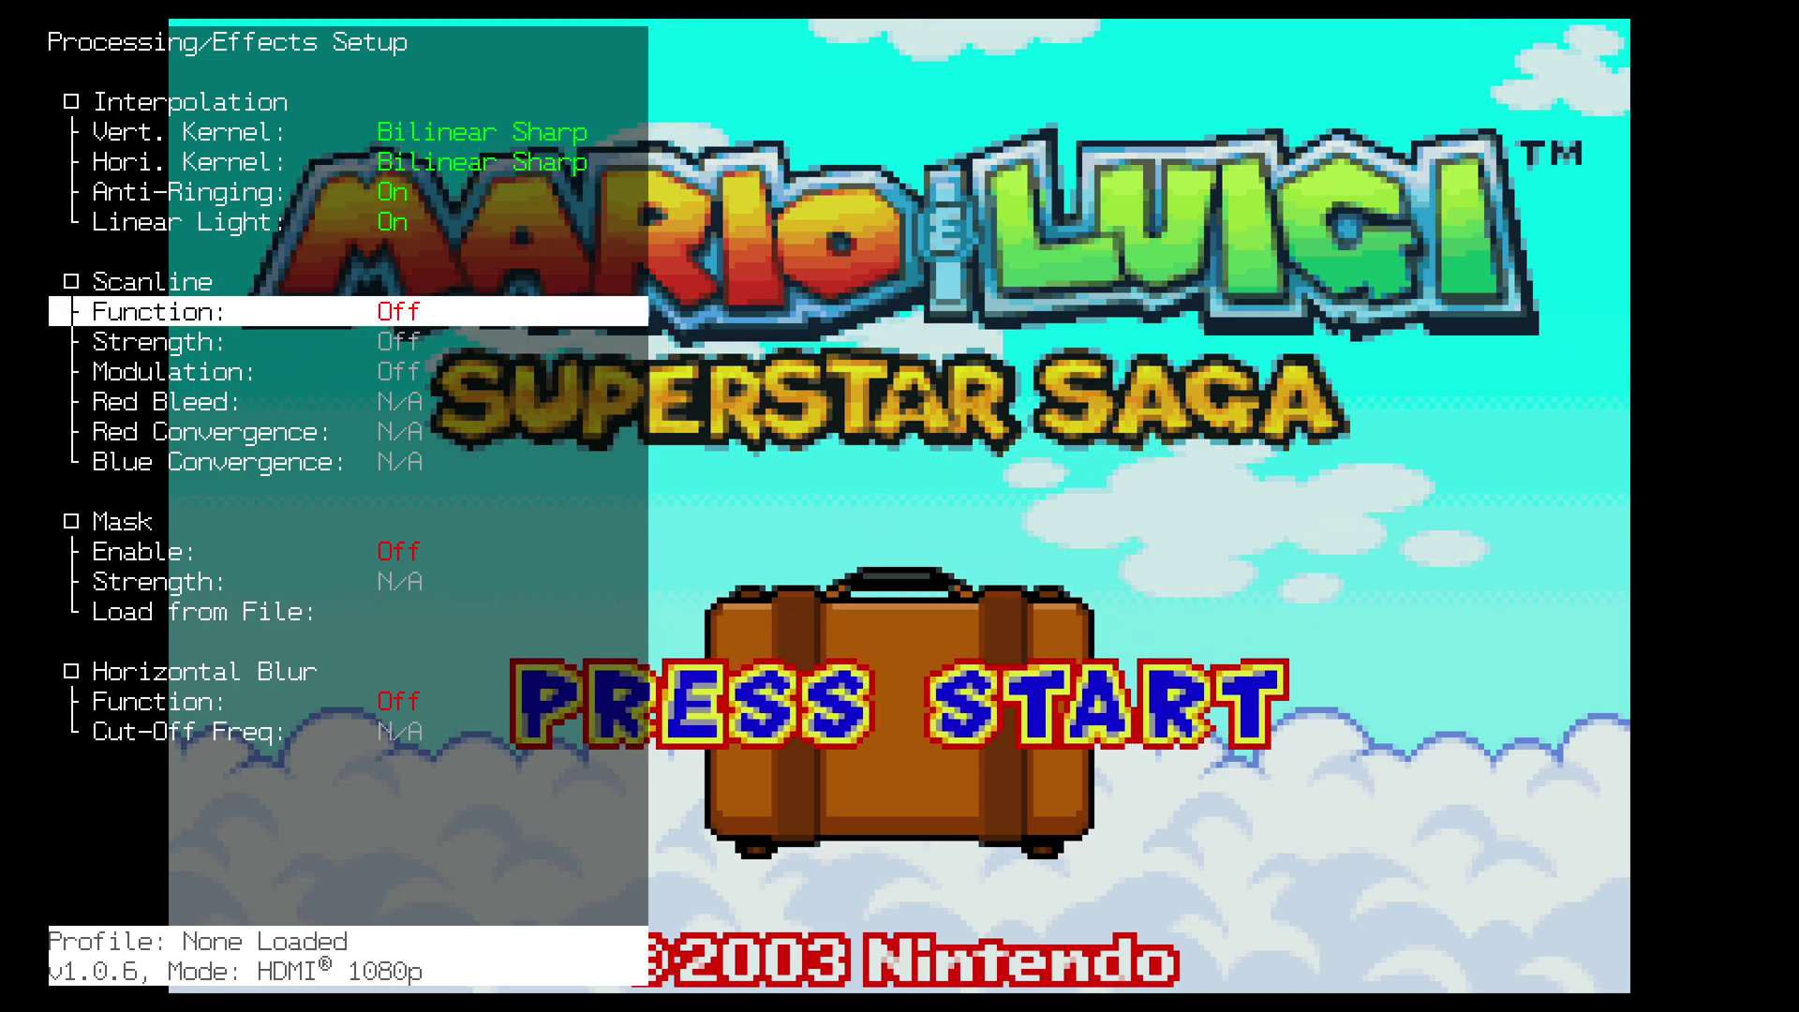
key(Right)
key(Right)
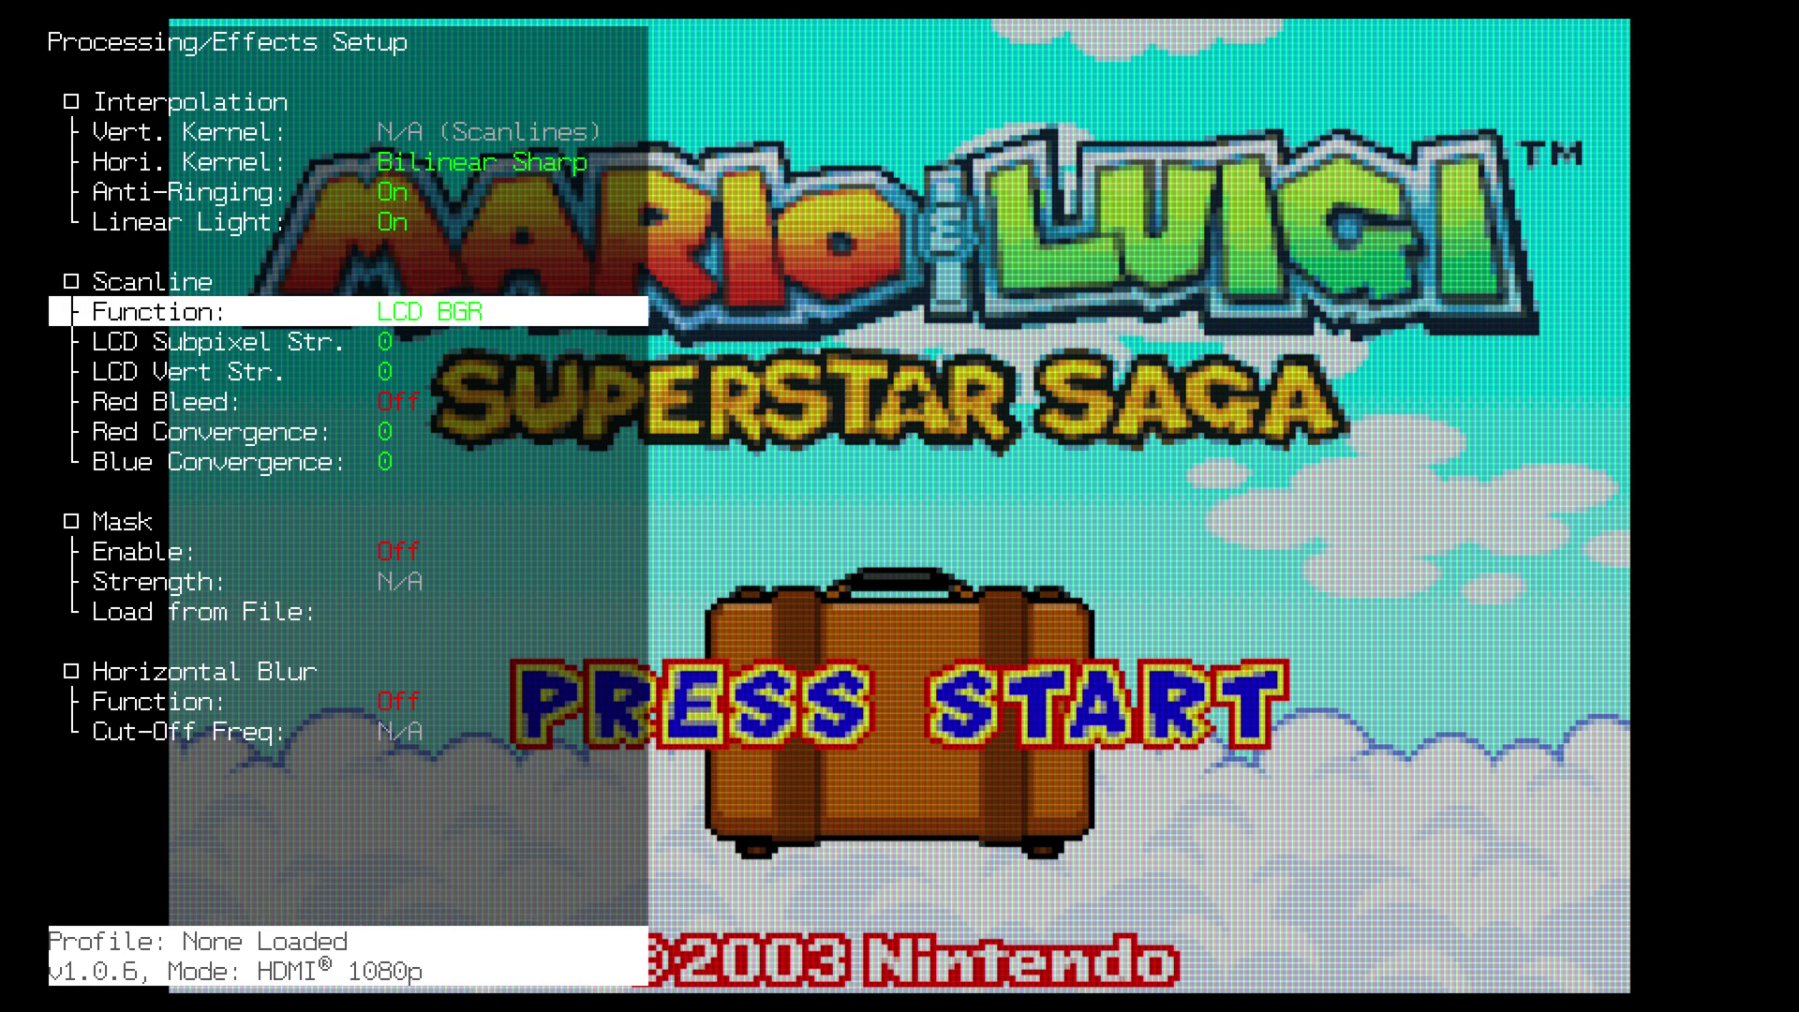
key(Left)
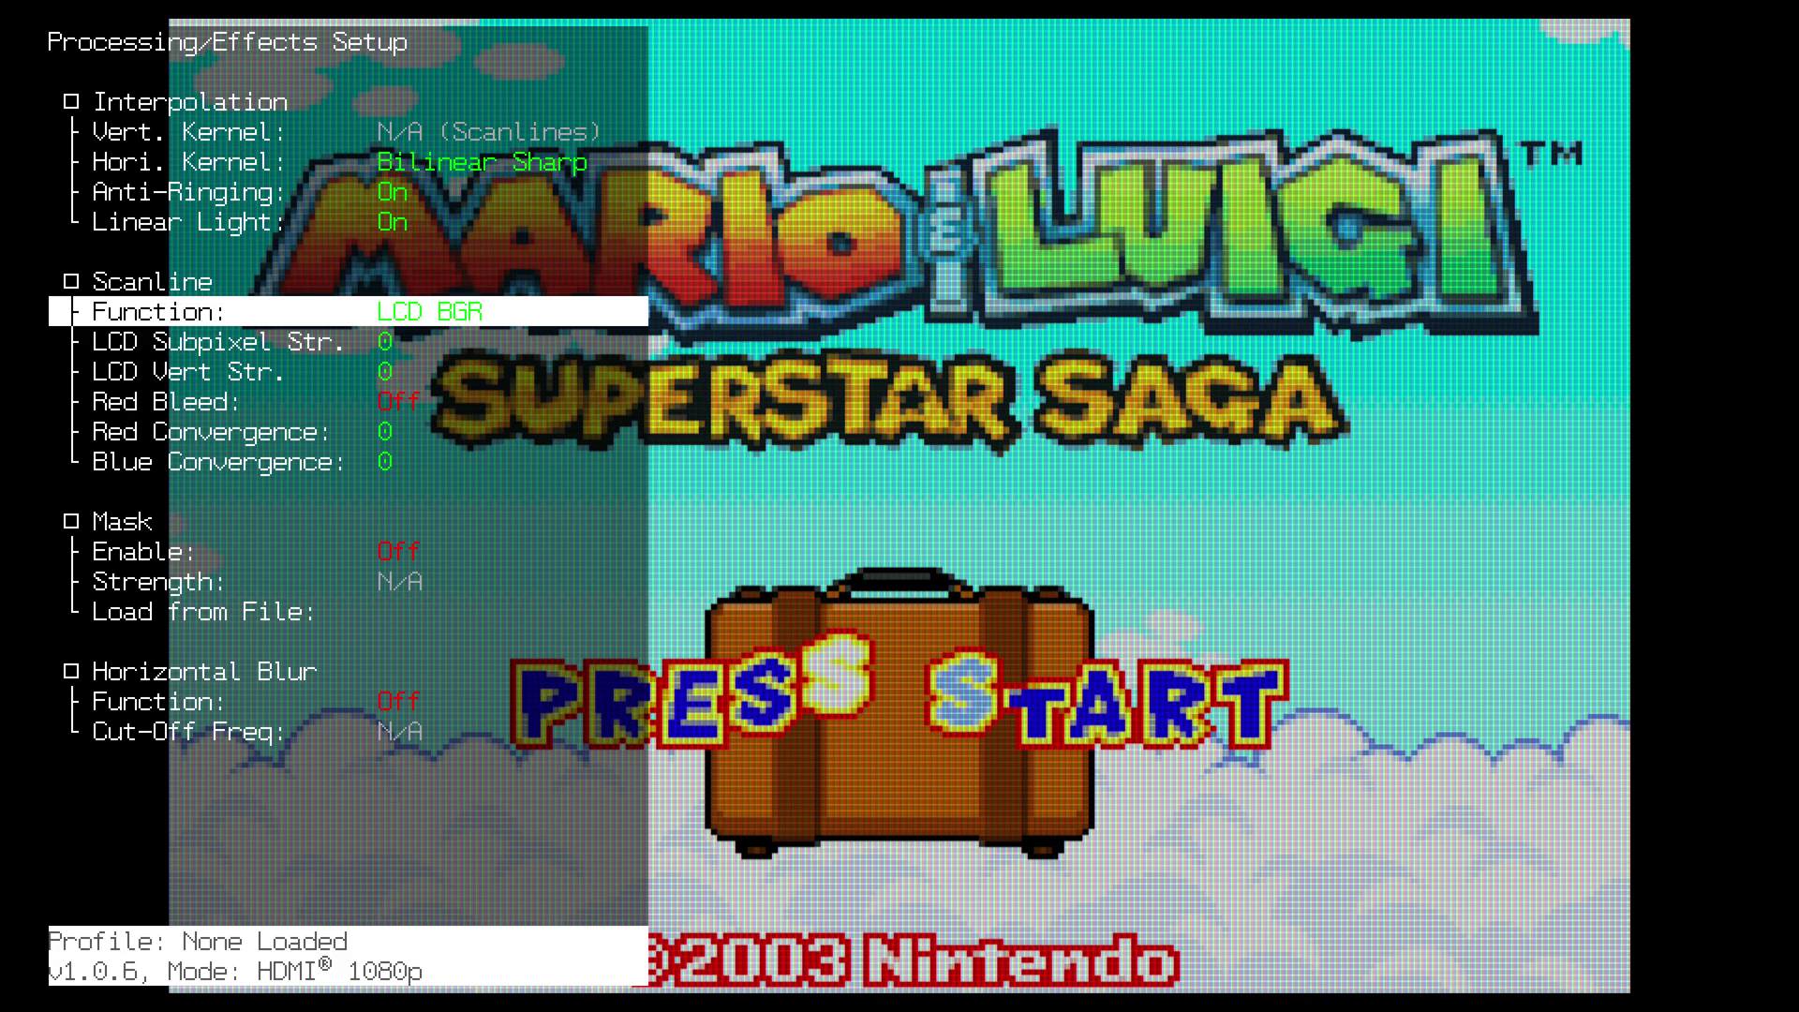
key(Right)
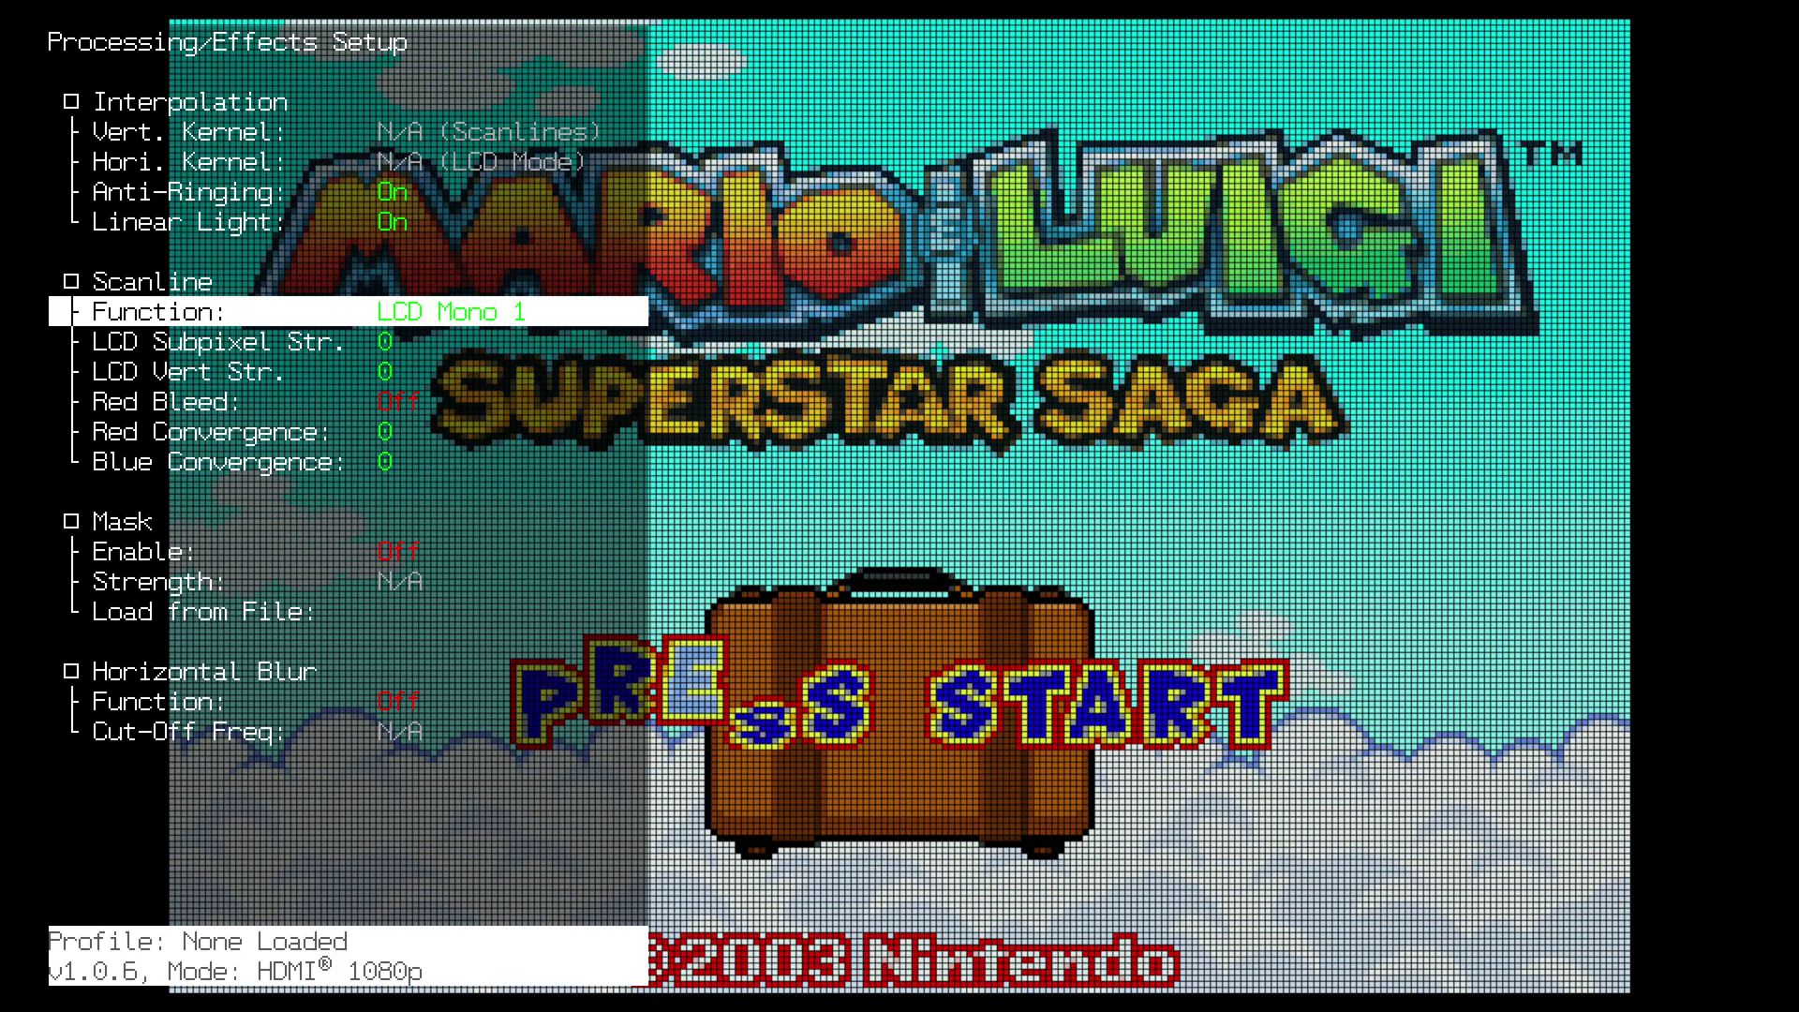
key(Left)
key(Left)
key(Left)
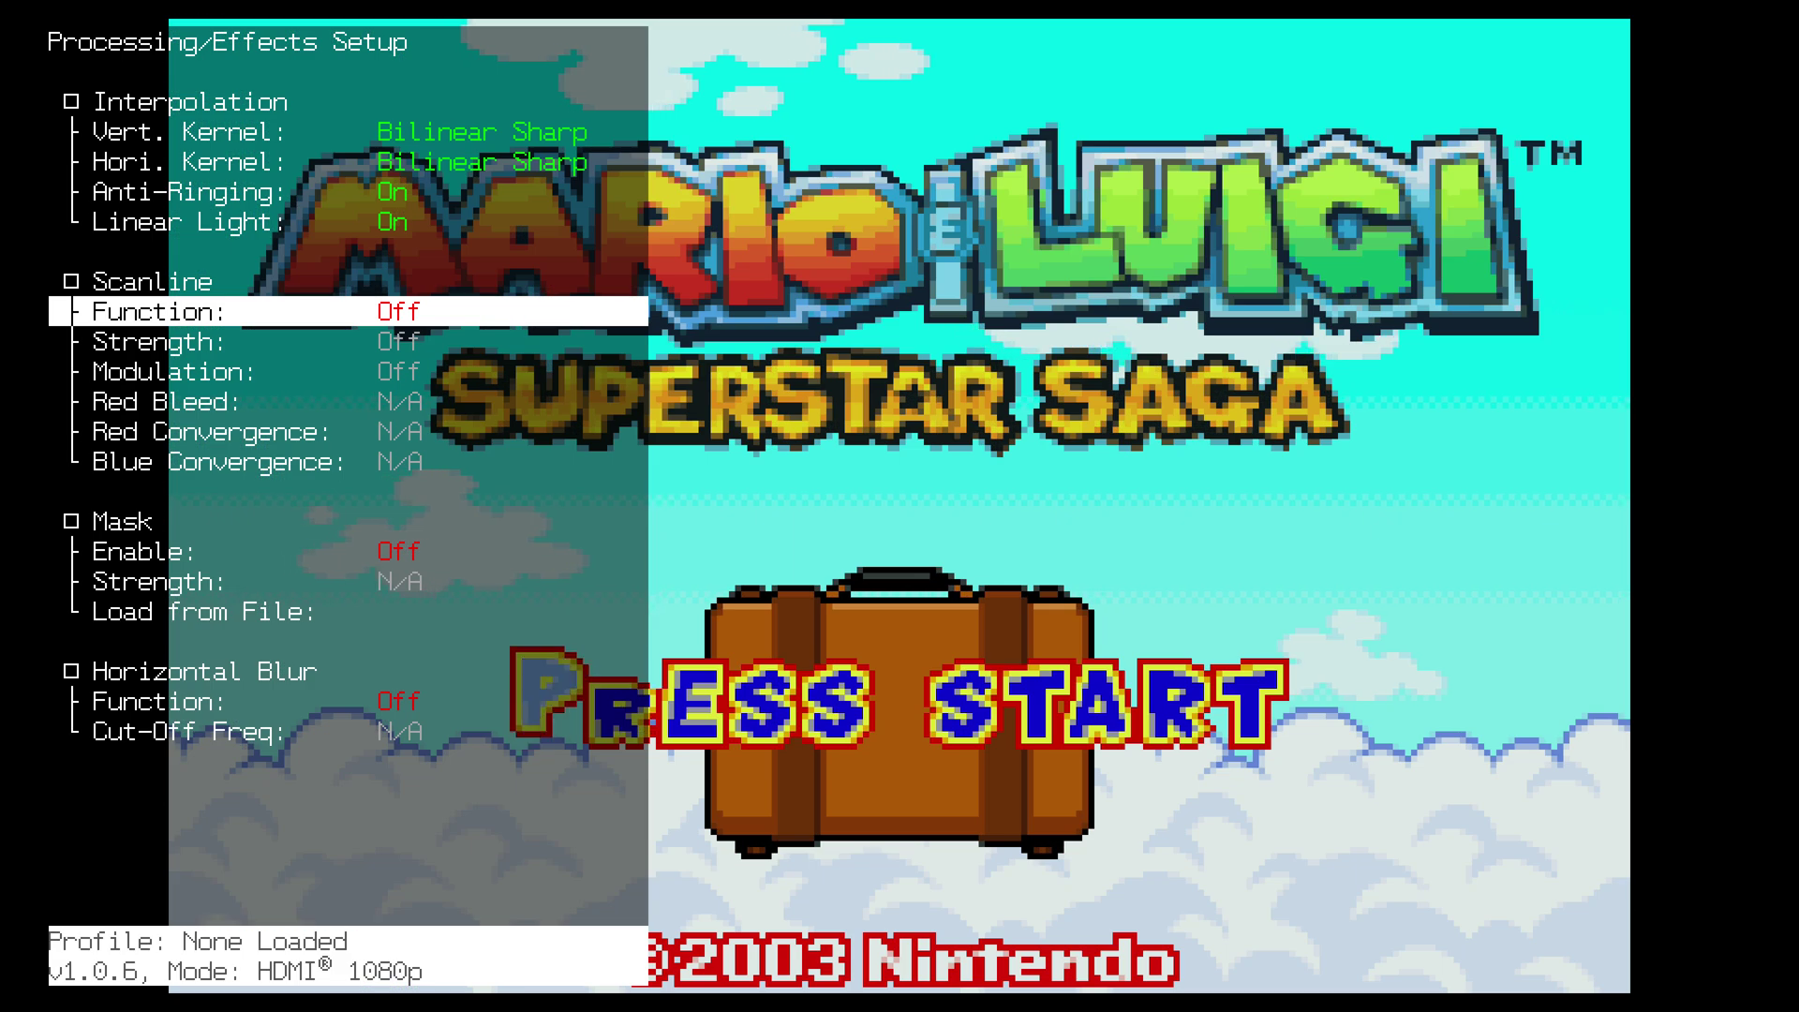
Step: Load the default profile, exit the OSD, and return to the Switch HOME menu
key(p)
key(Down)
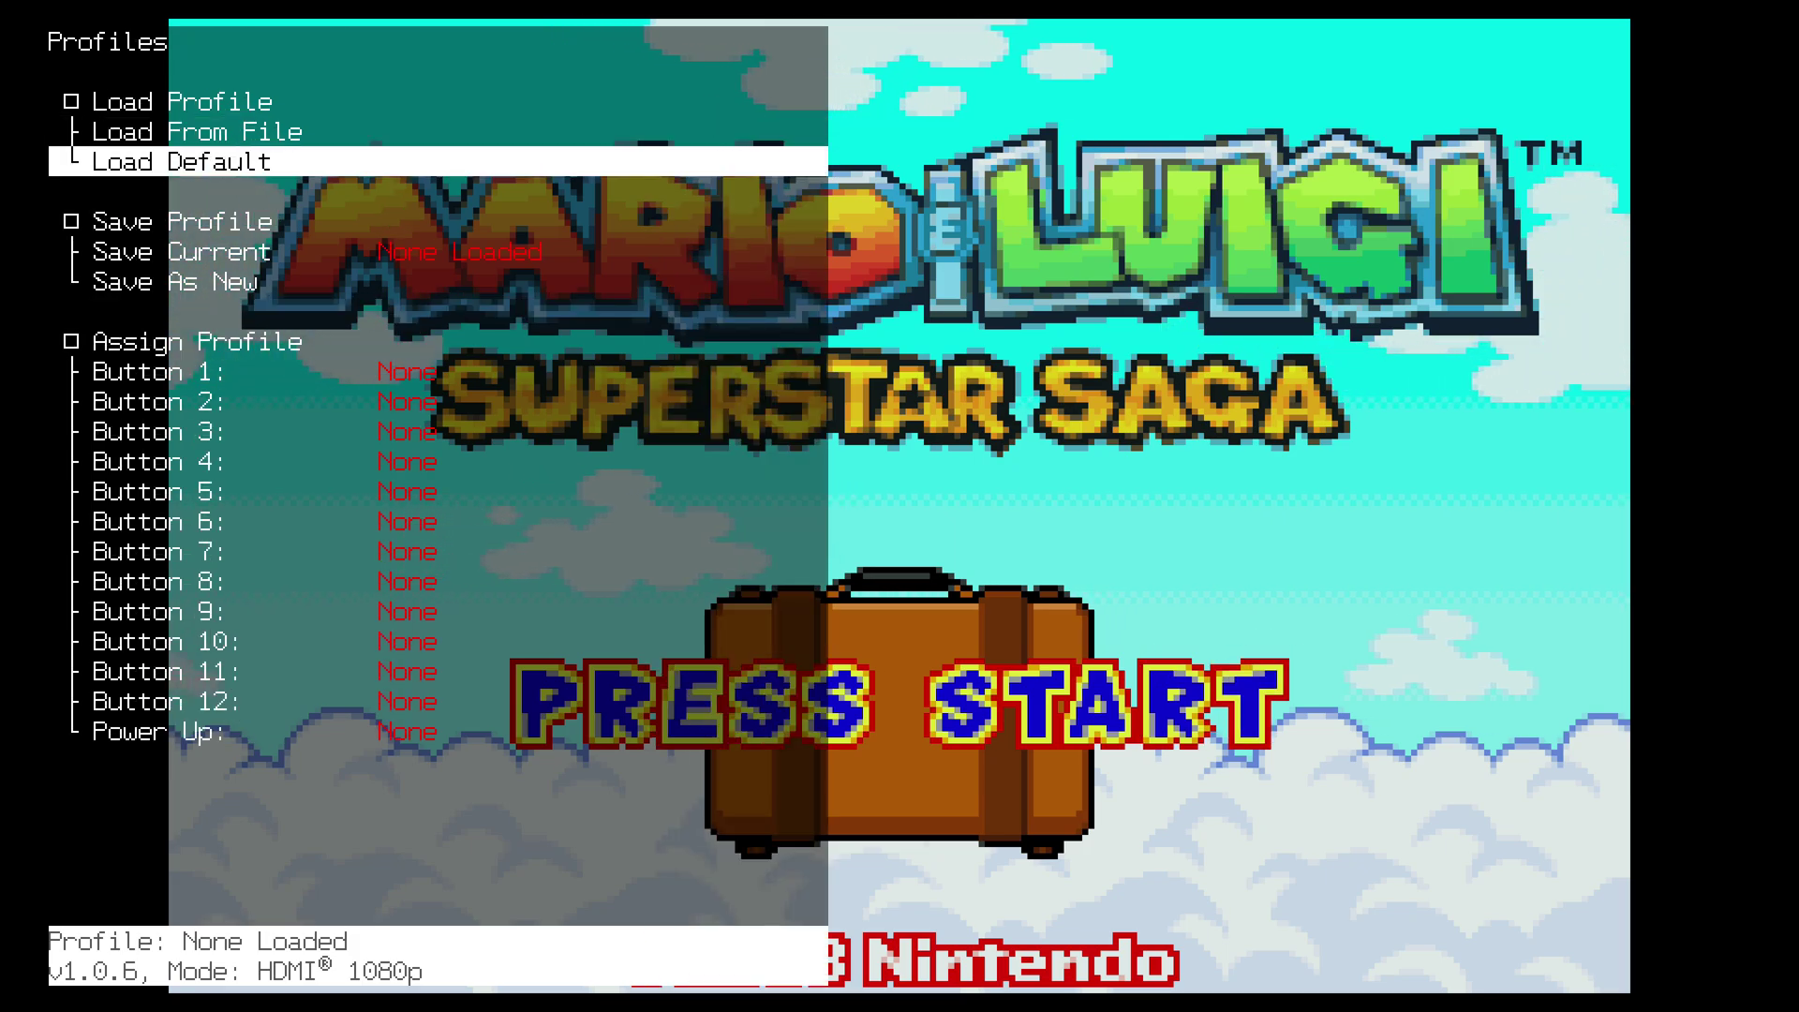
key(Return)
key(Right)
key(Return)
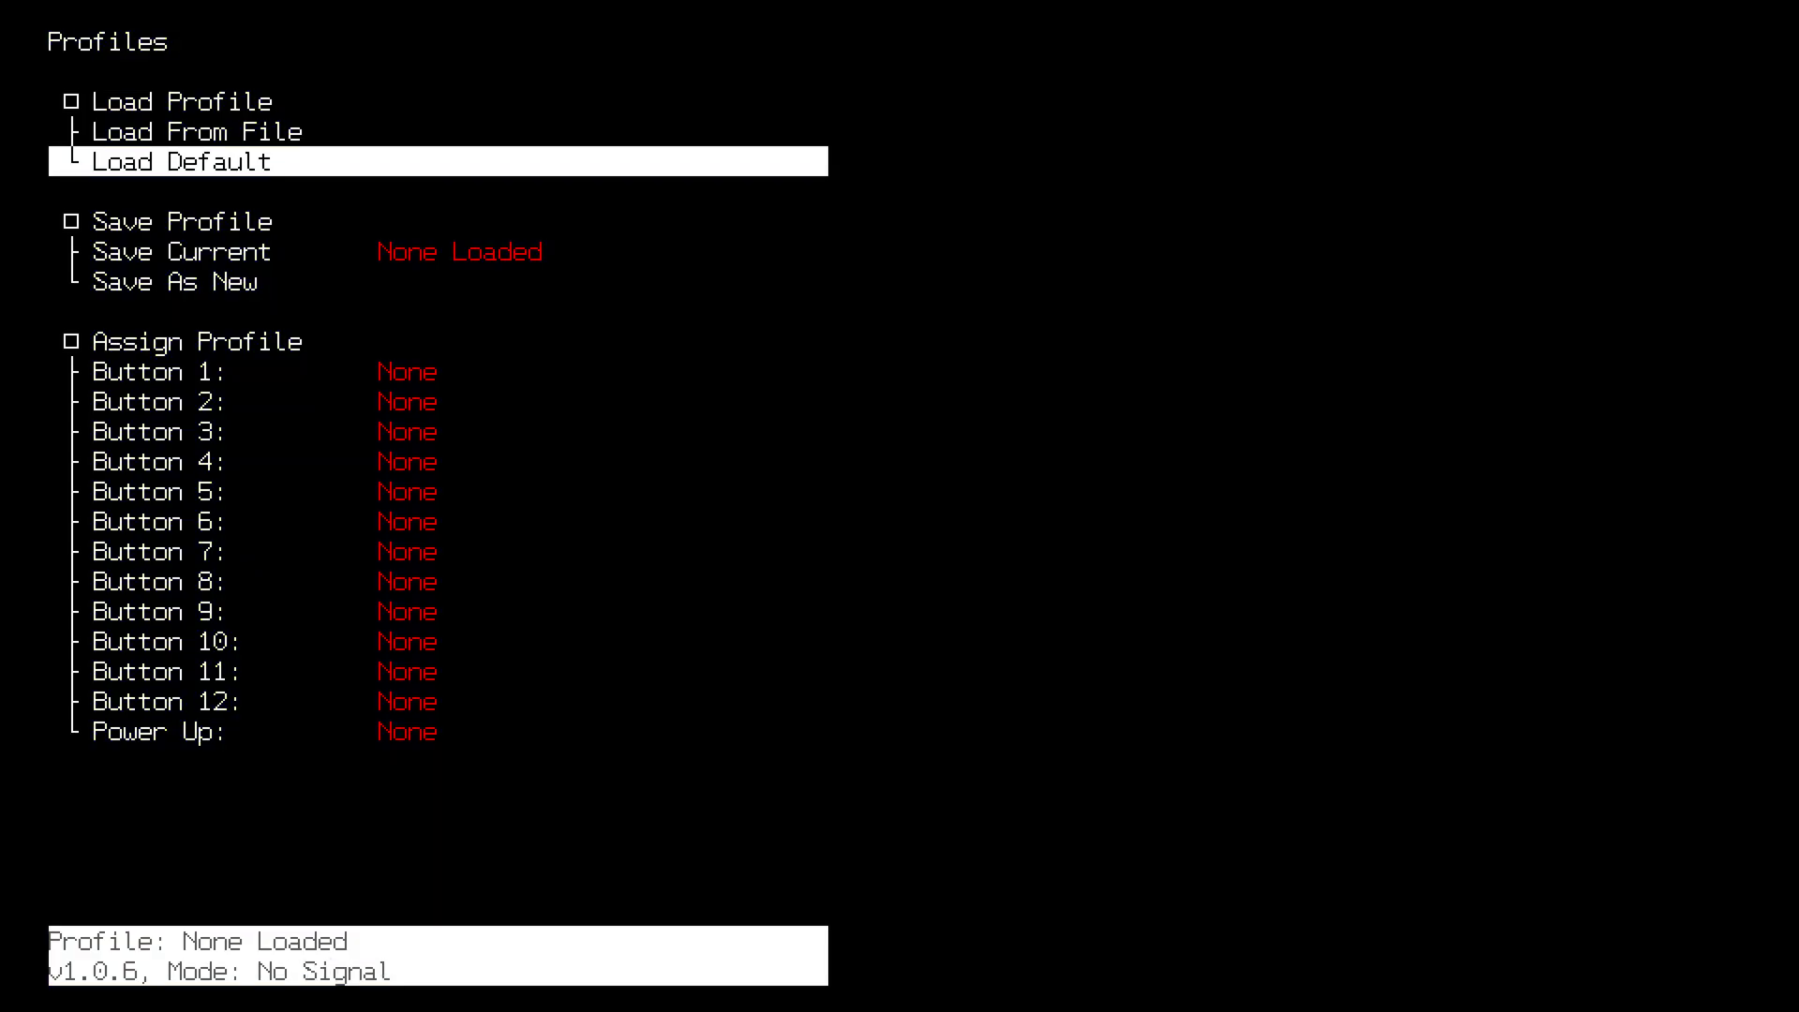
key(Escape)
key(Home)
Step: Close the running Game Boy Advance software and choose the first user to launch the Nintendo 64 app
key(Right)
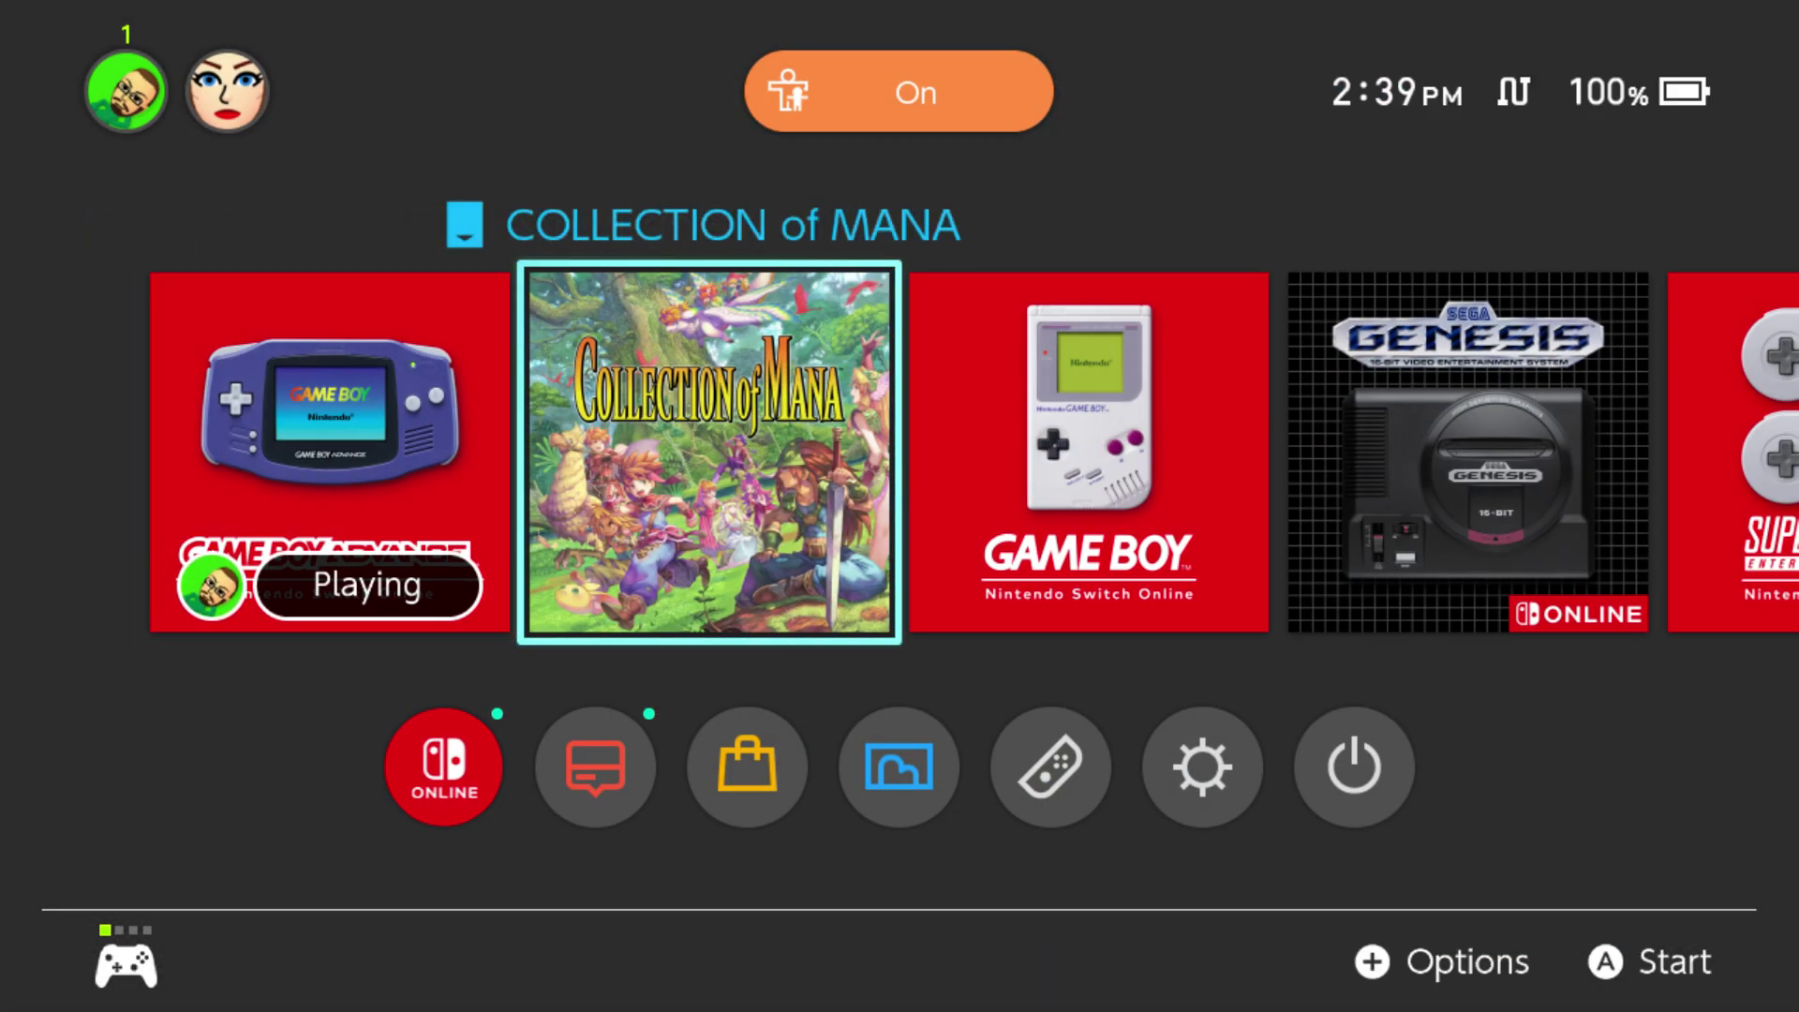
key(Right)
key(Right)
key(Right)
key(Right)
key(Right)
key(Right)
key(Return)
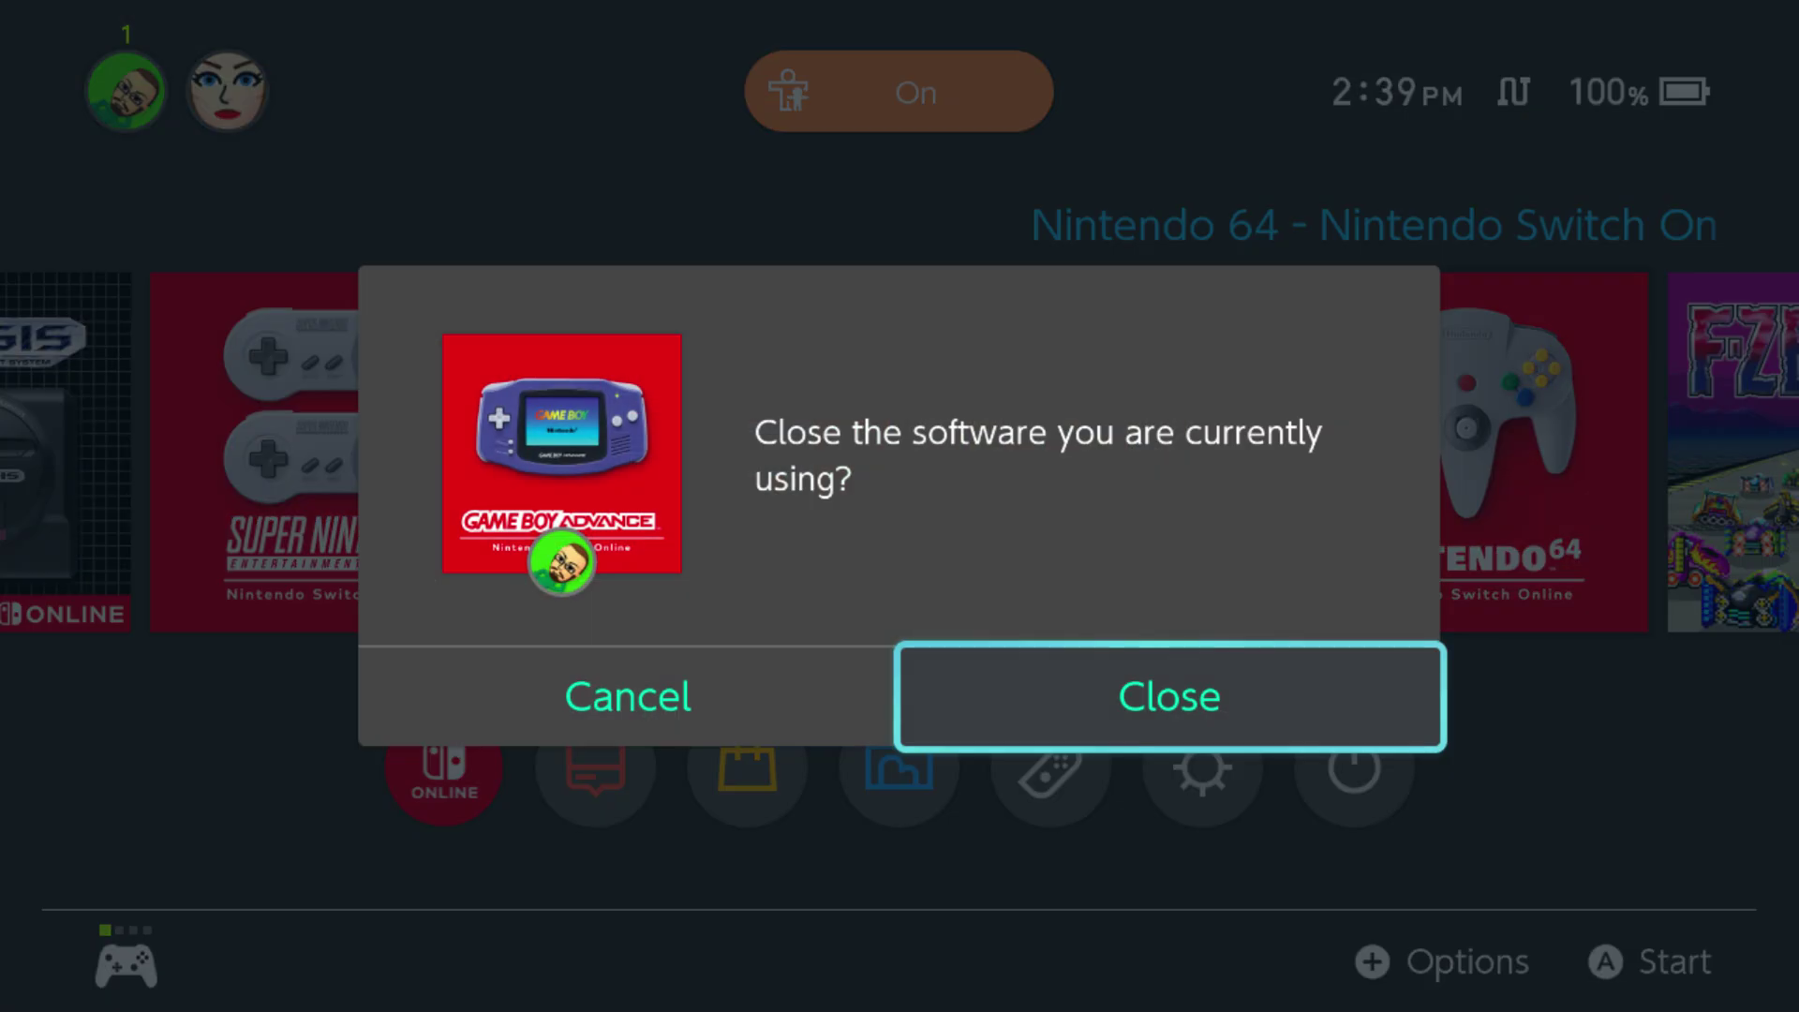
key(Return)
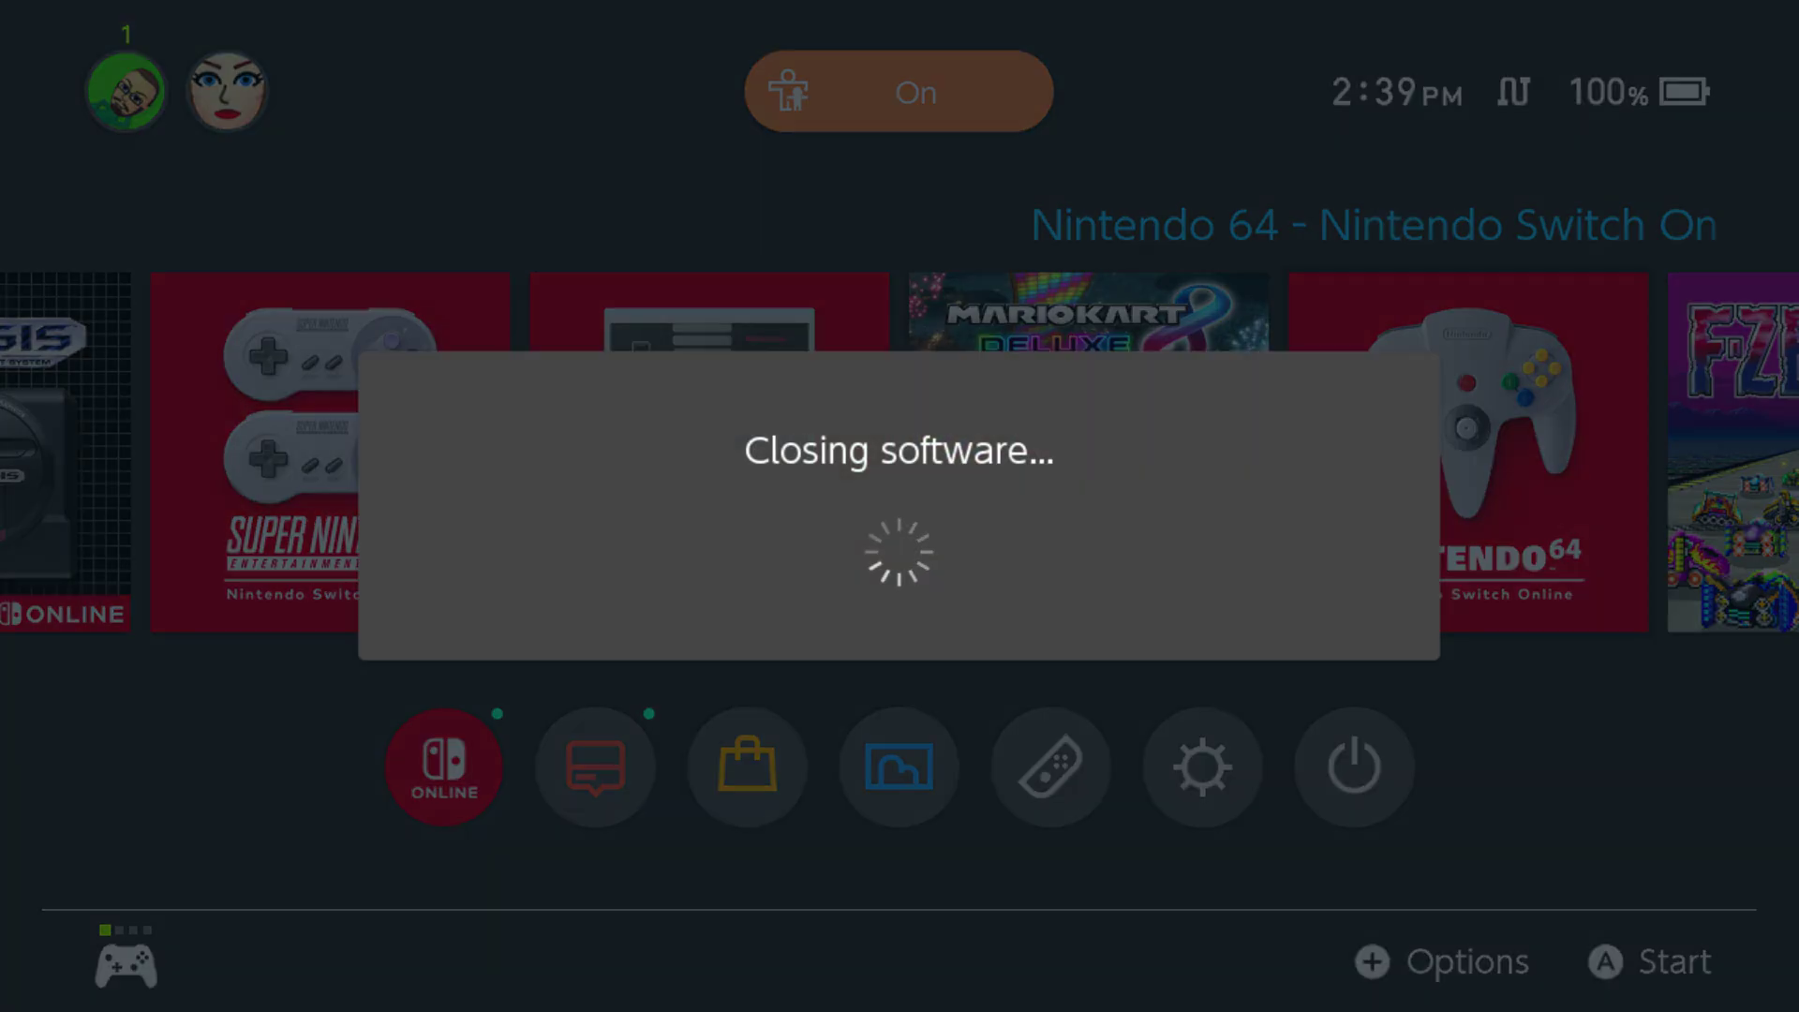
key(Return)
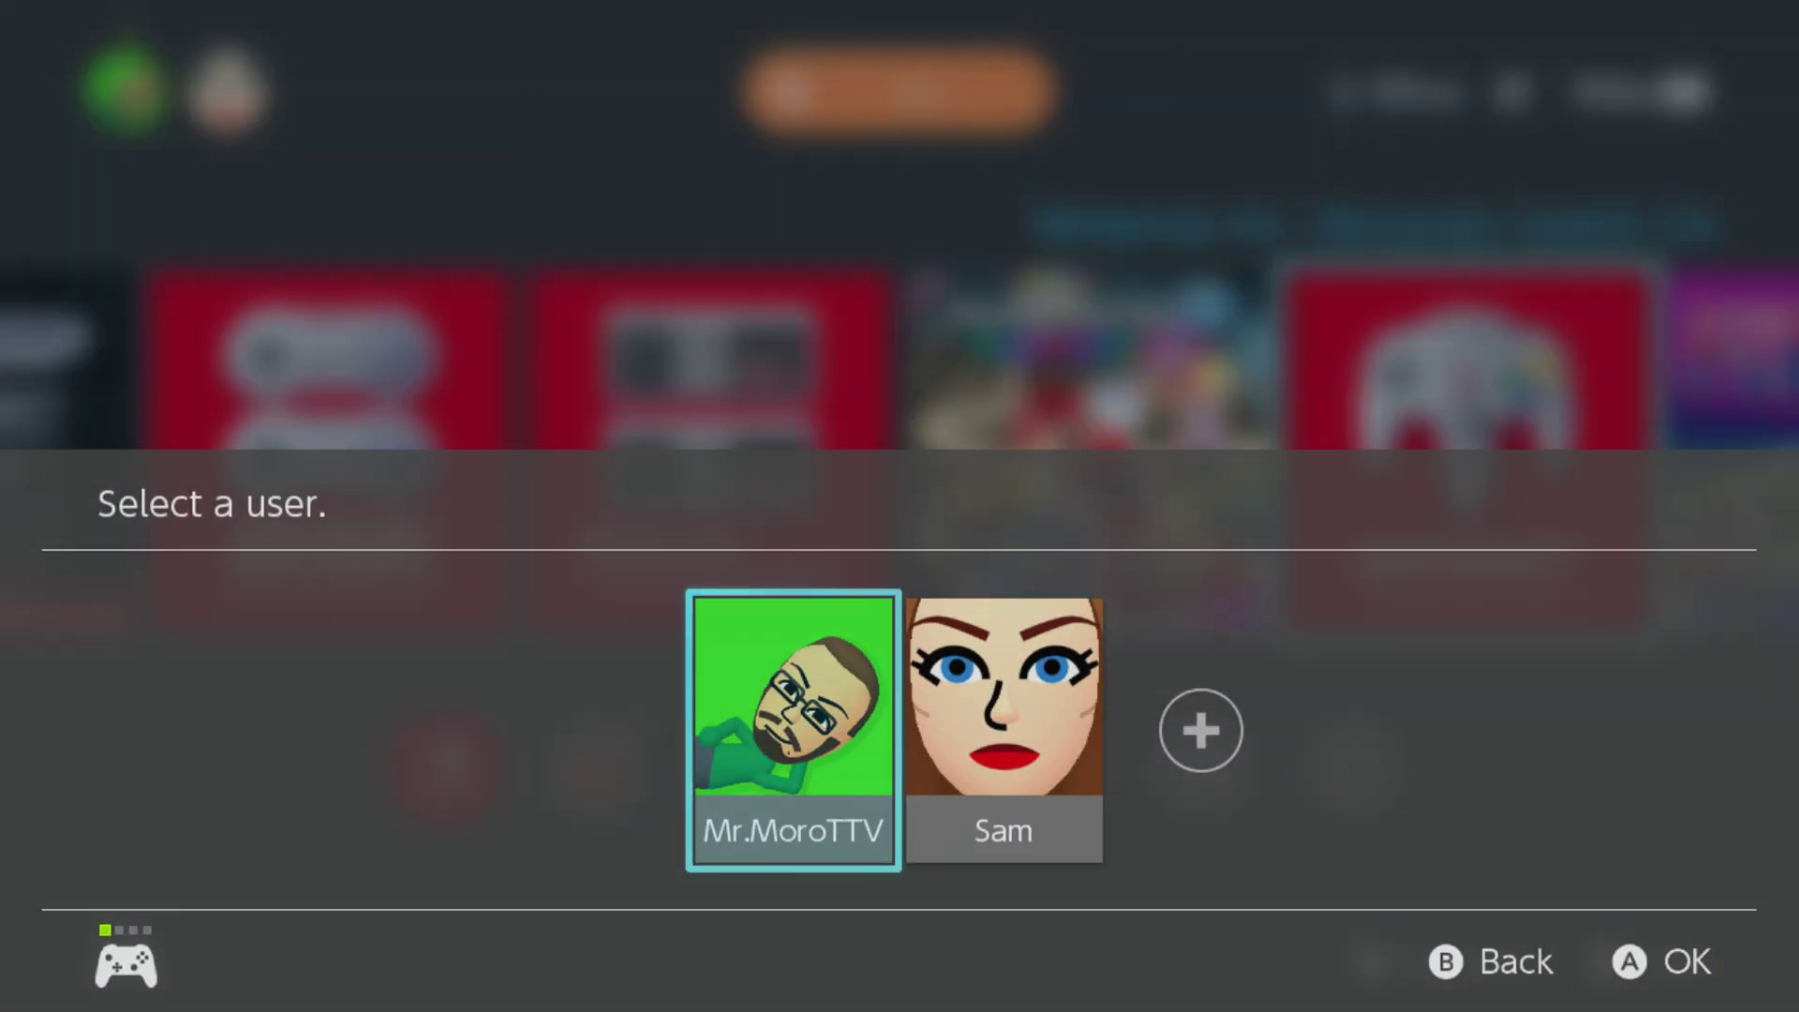
key(Escape)
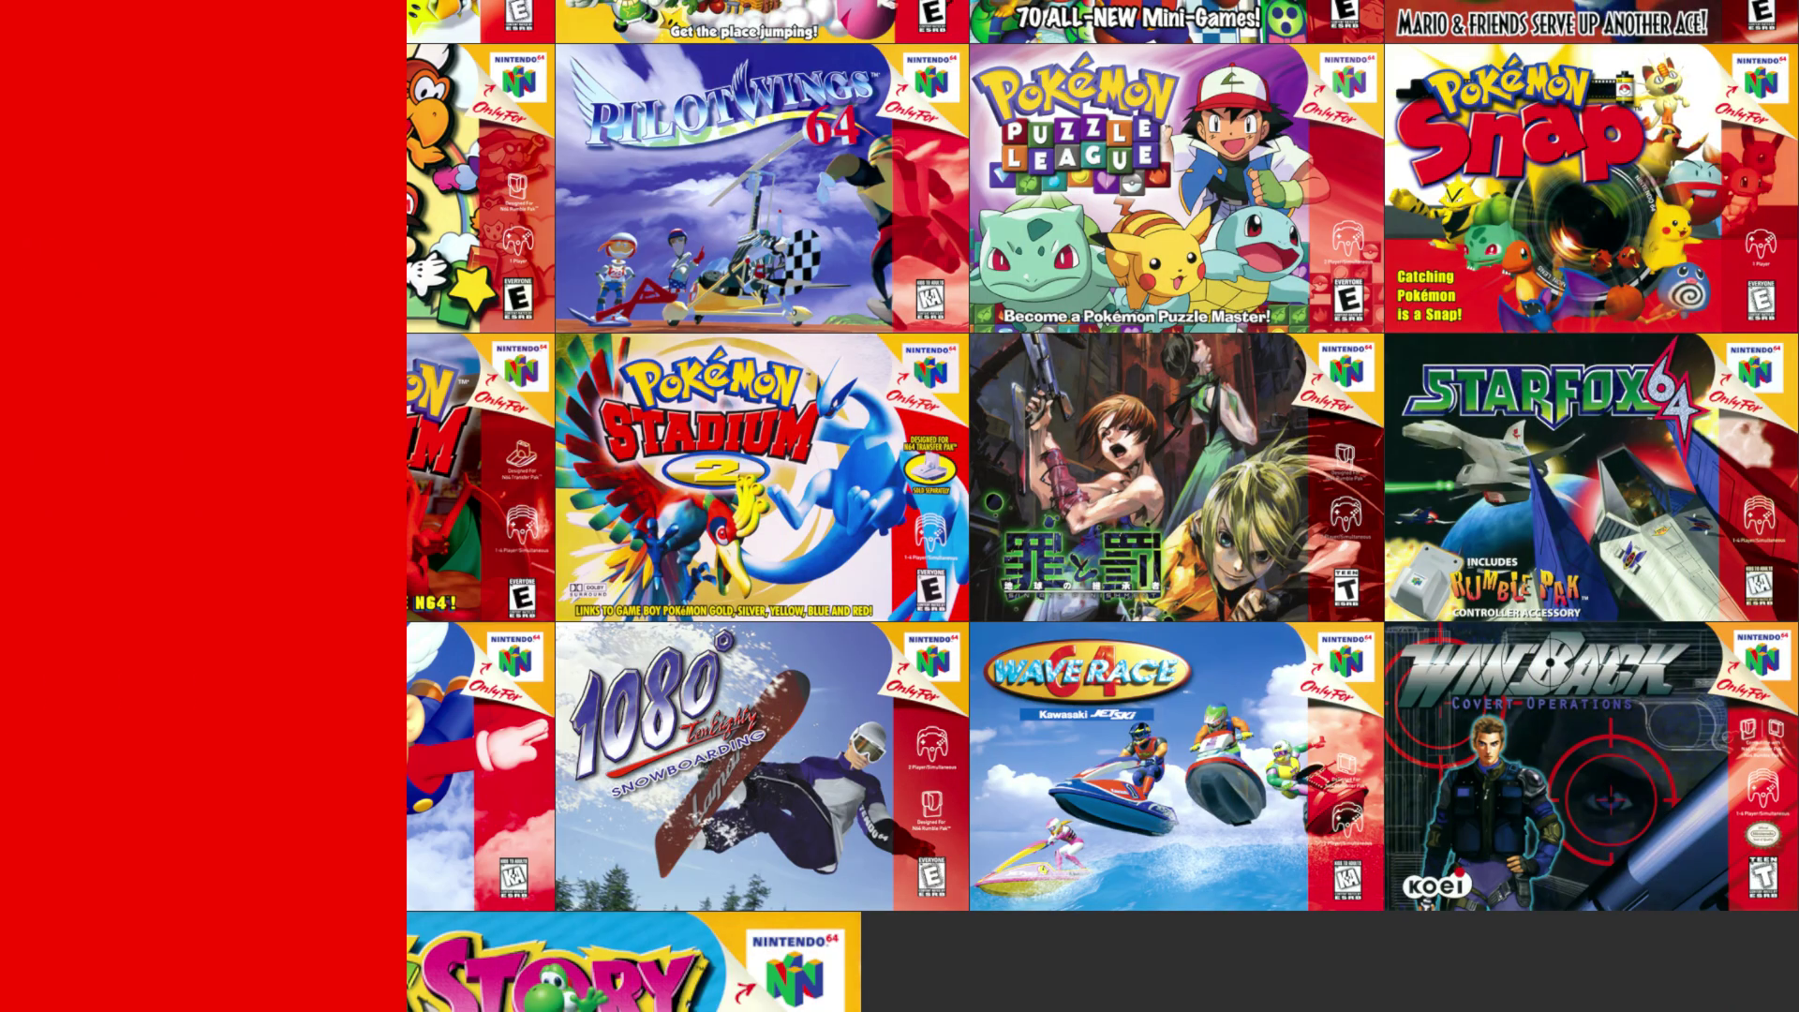
Step: View the Nintendo 64 app's Settings from its side menu, then return to the game library
key(Left)
key(Down)
key(Down)
key(Down)
key(Return)
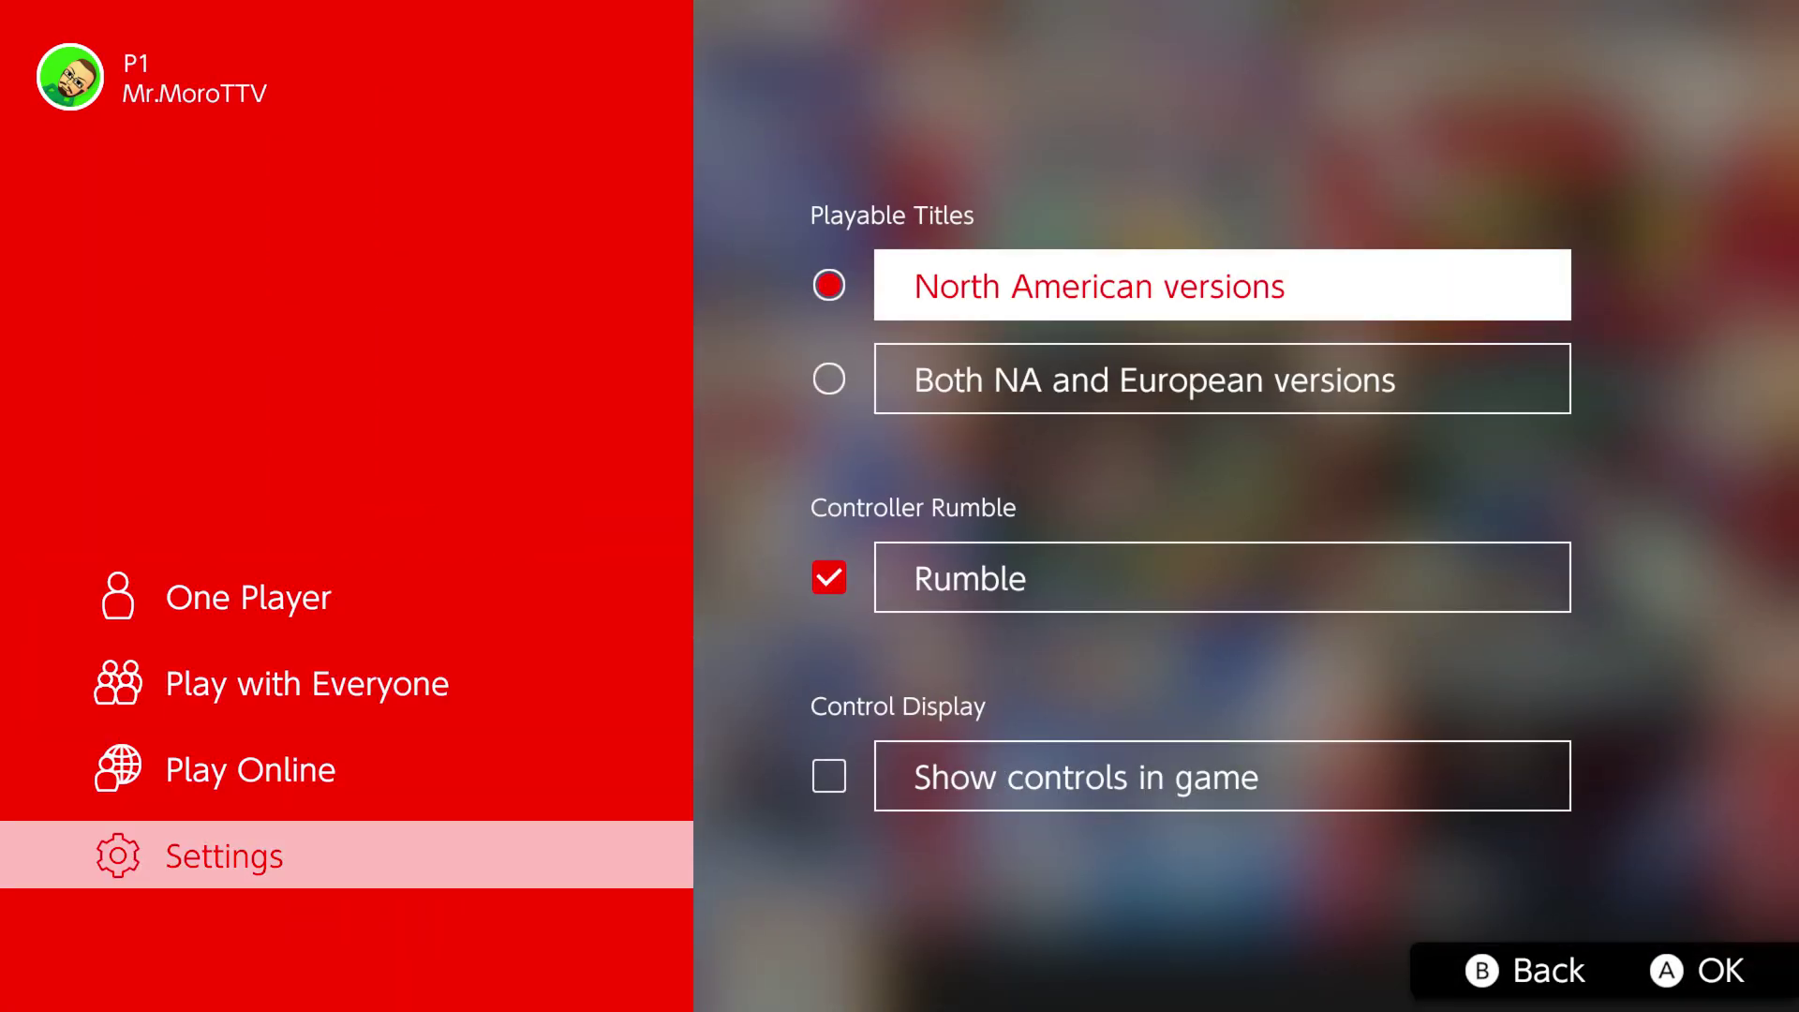
key(Escape)
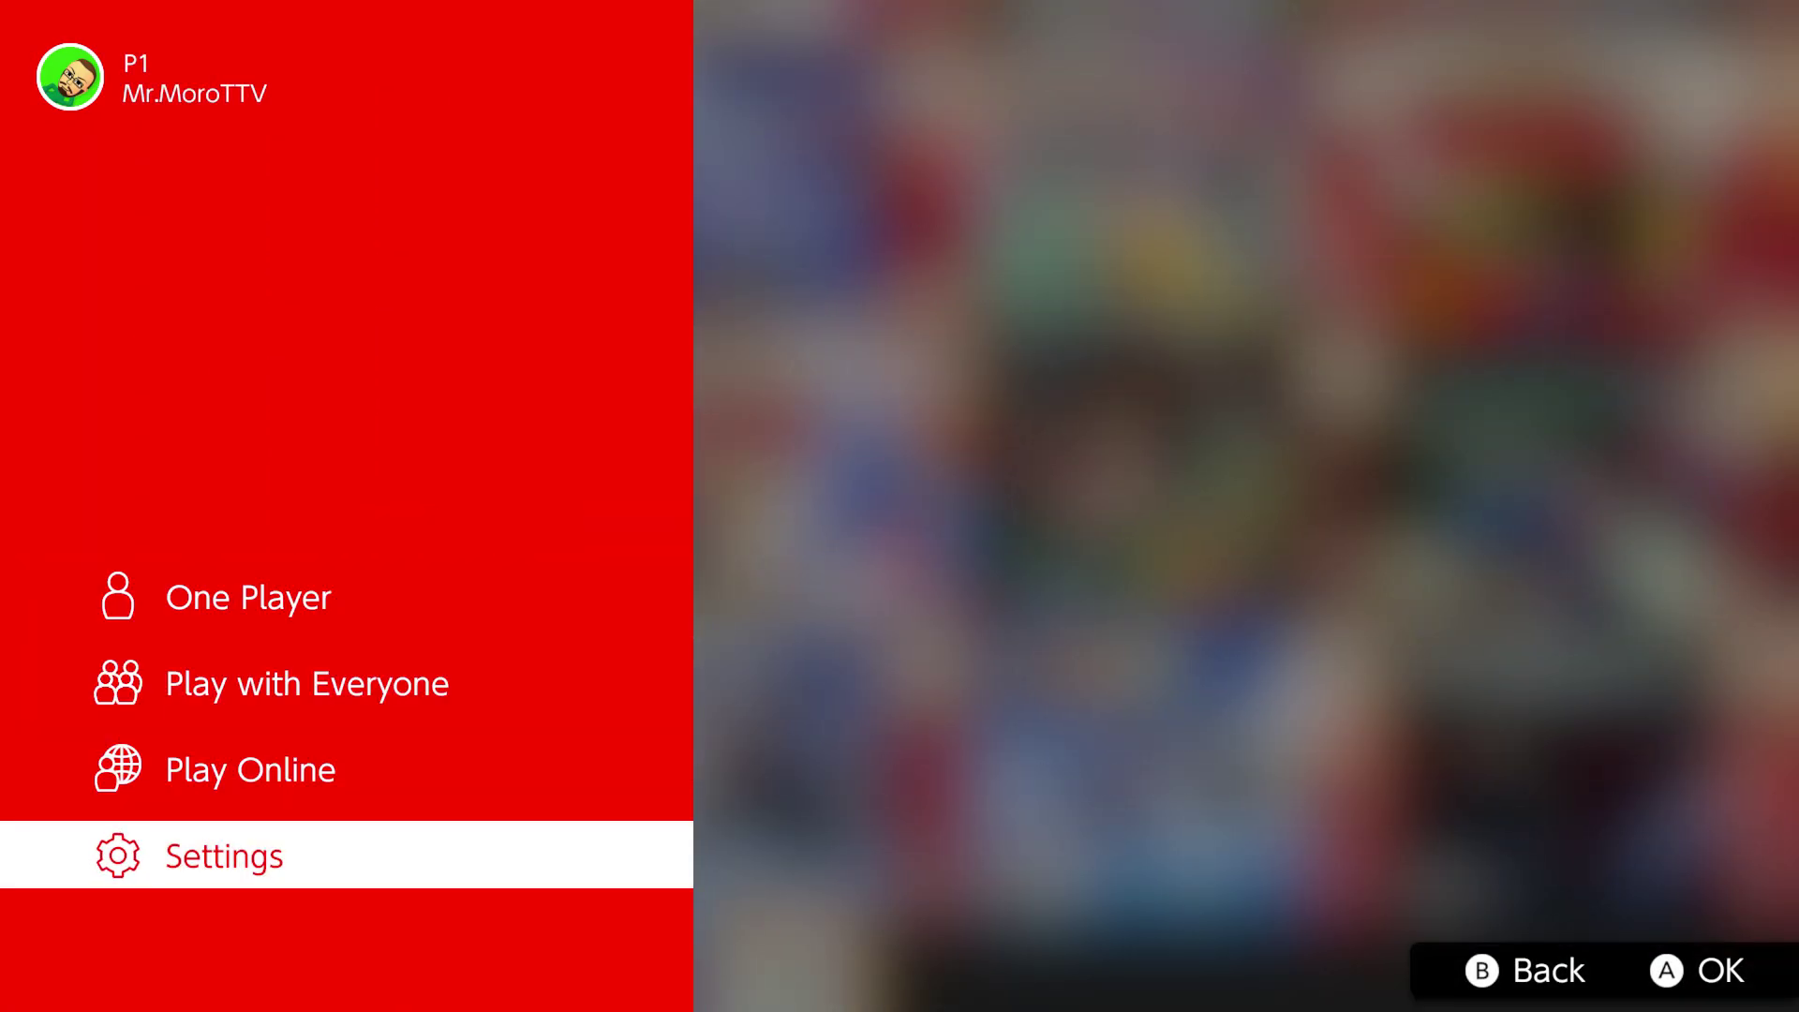
key(Escape)
Step: Browse the N64 game grid, then go back to the Switch HOME menu
key(Up)
key(Up)
key(Up)
key(Up)
key(Up)
key(Up)
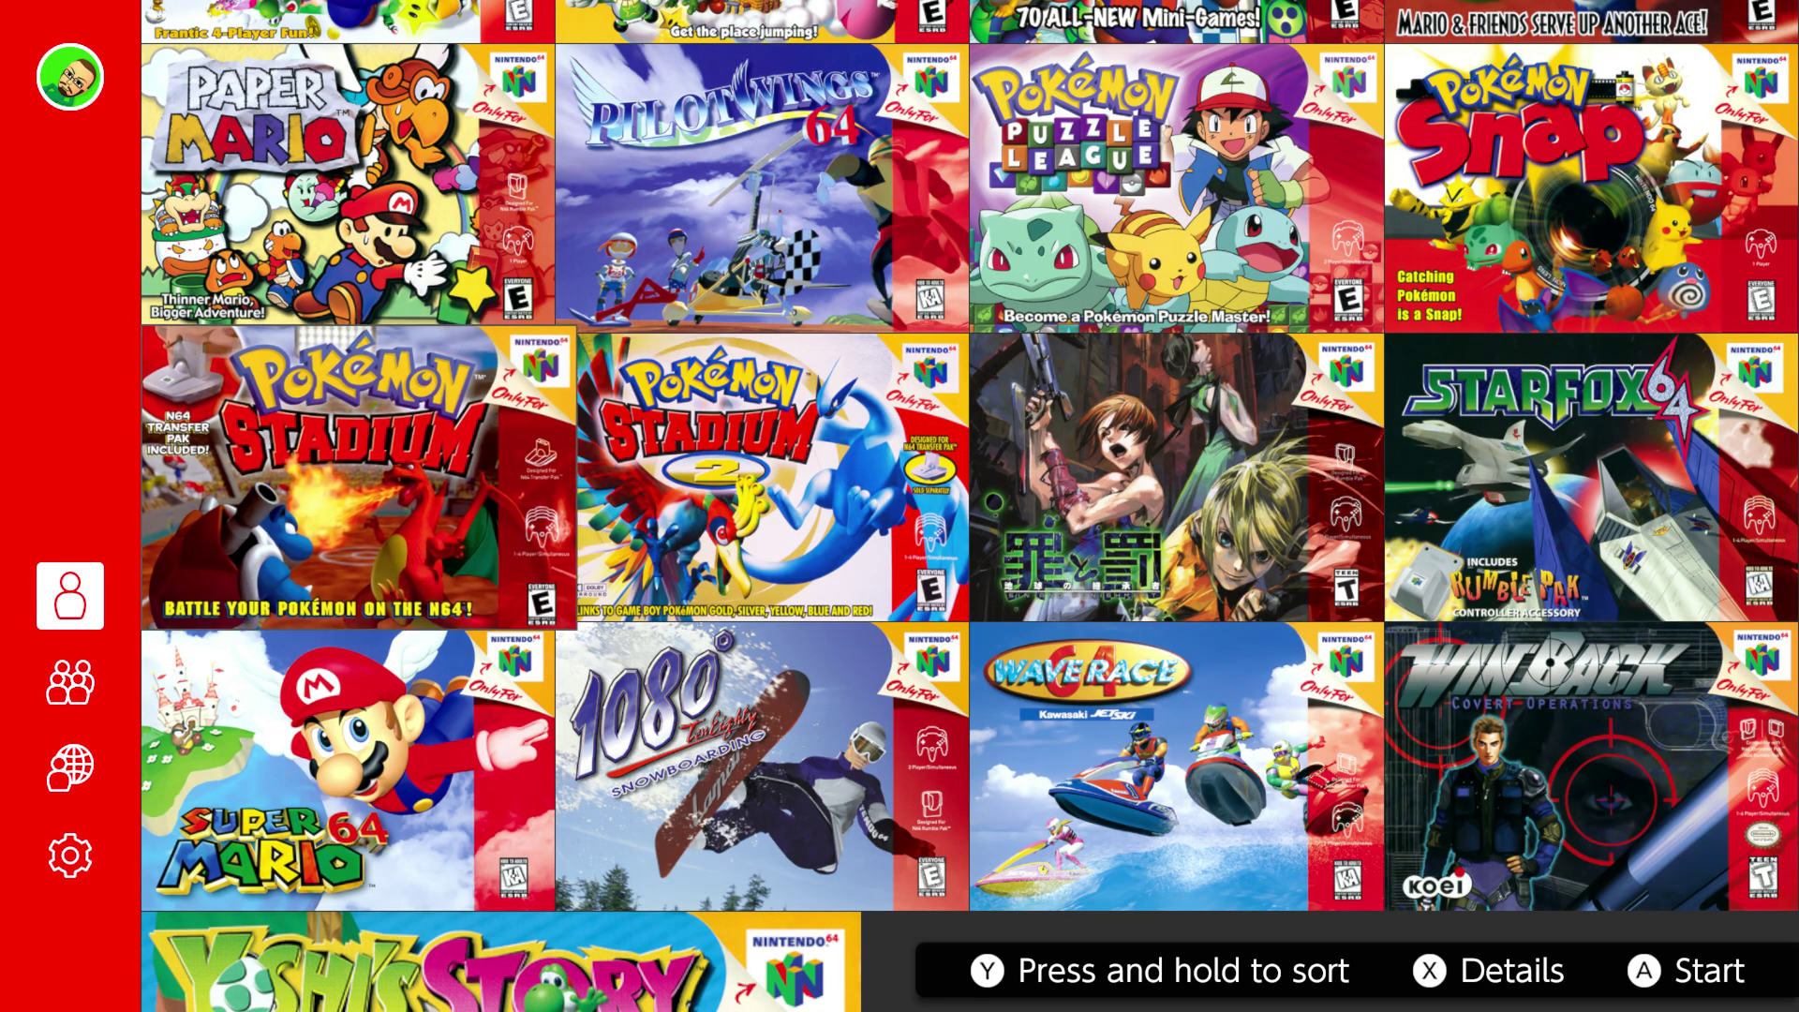
key(Right)
key(Right)
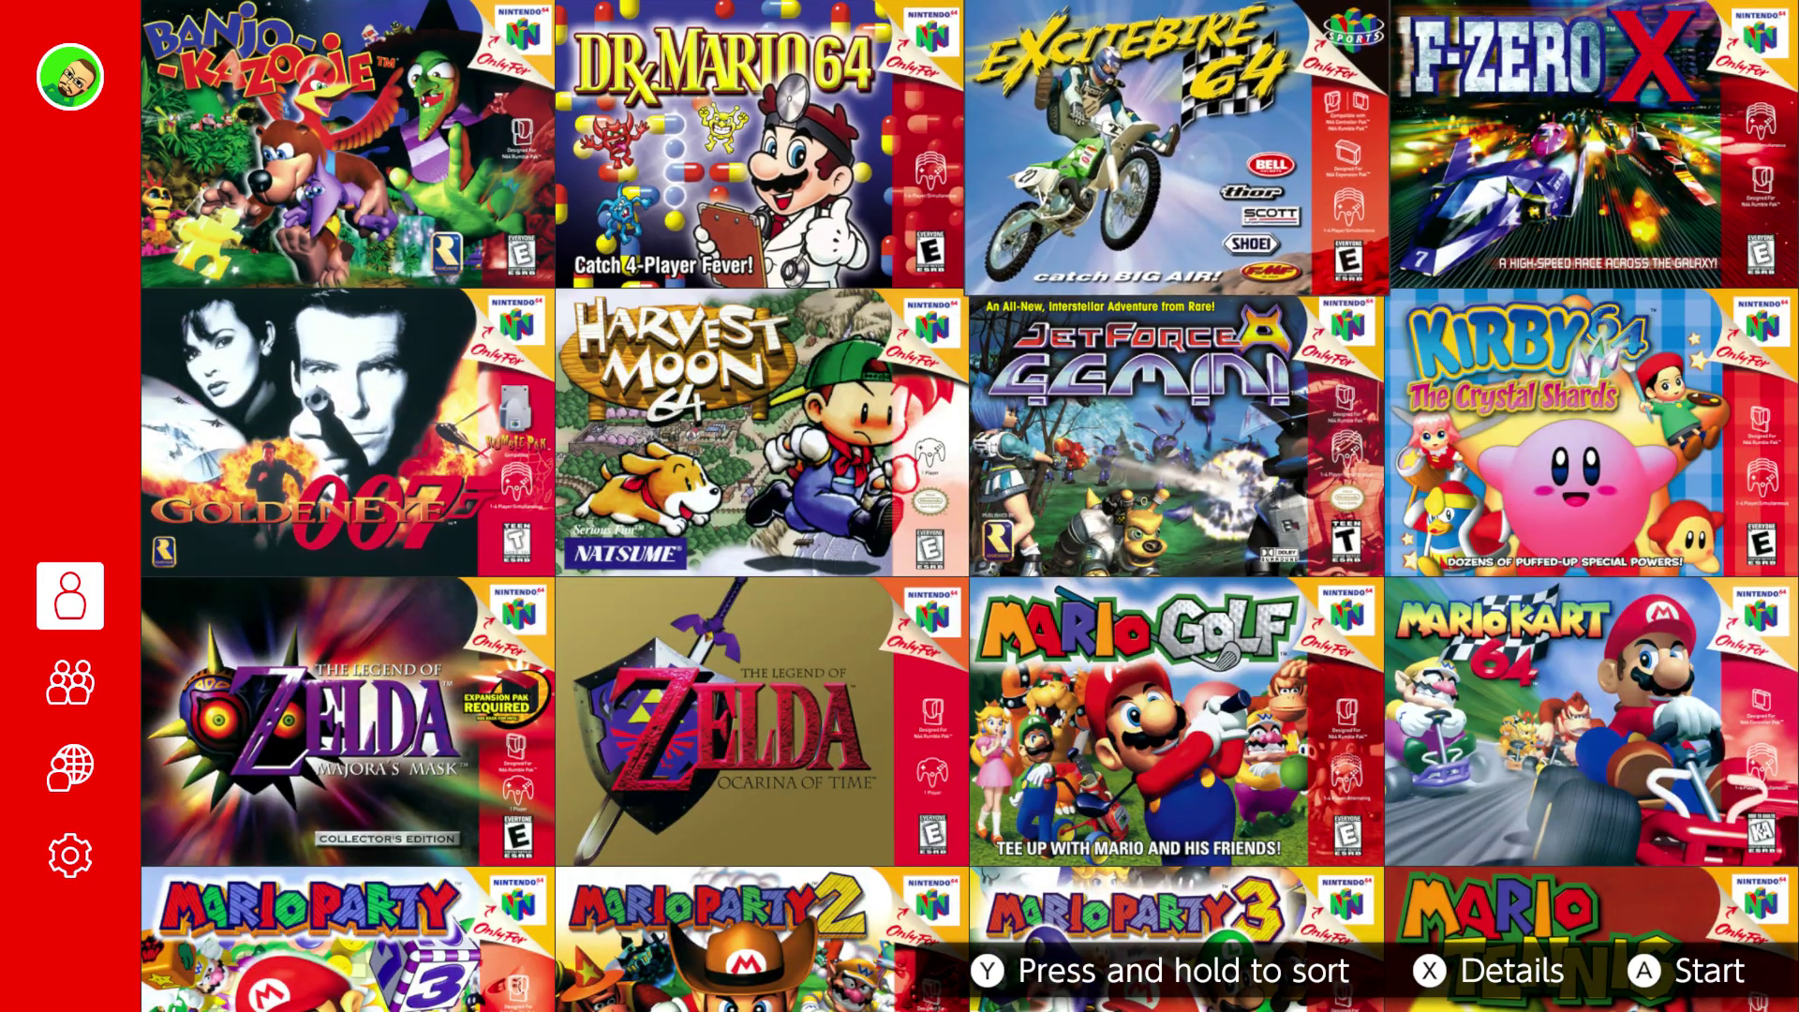
key(Down)
key(Down)
key(Down)
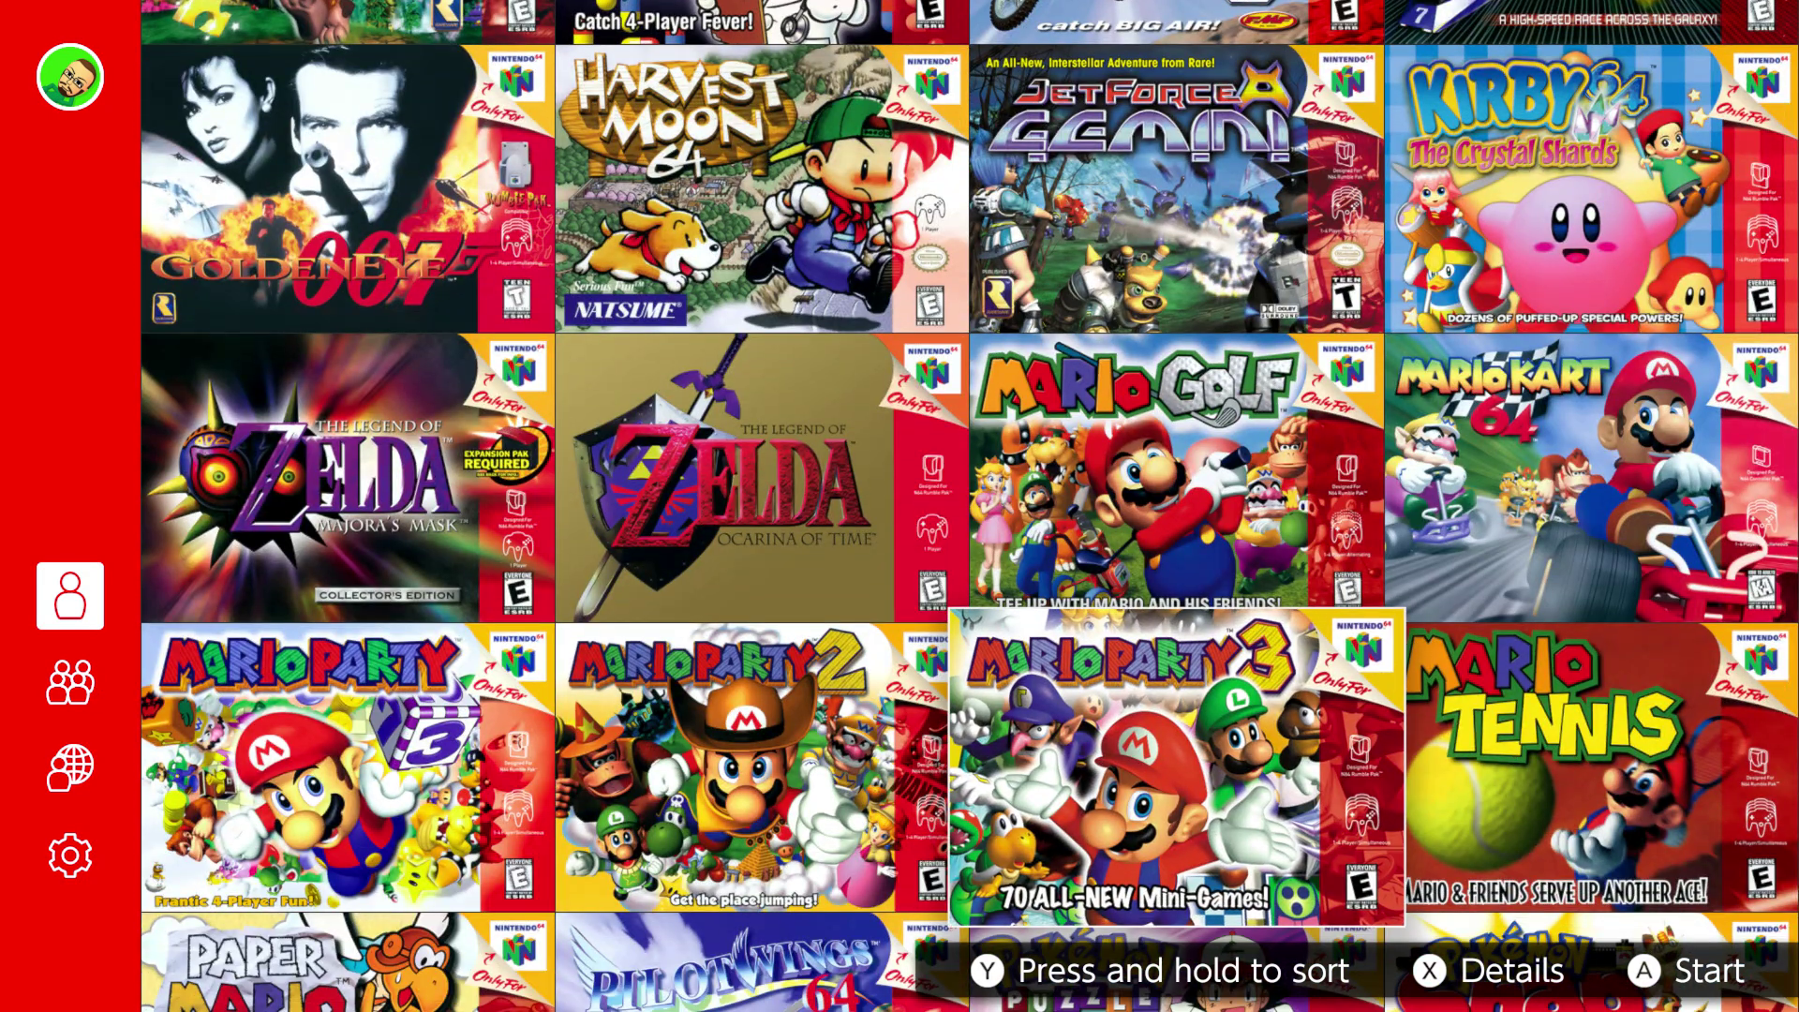
key(Left)
key(Down)
key(Down)
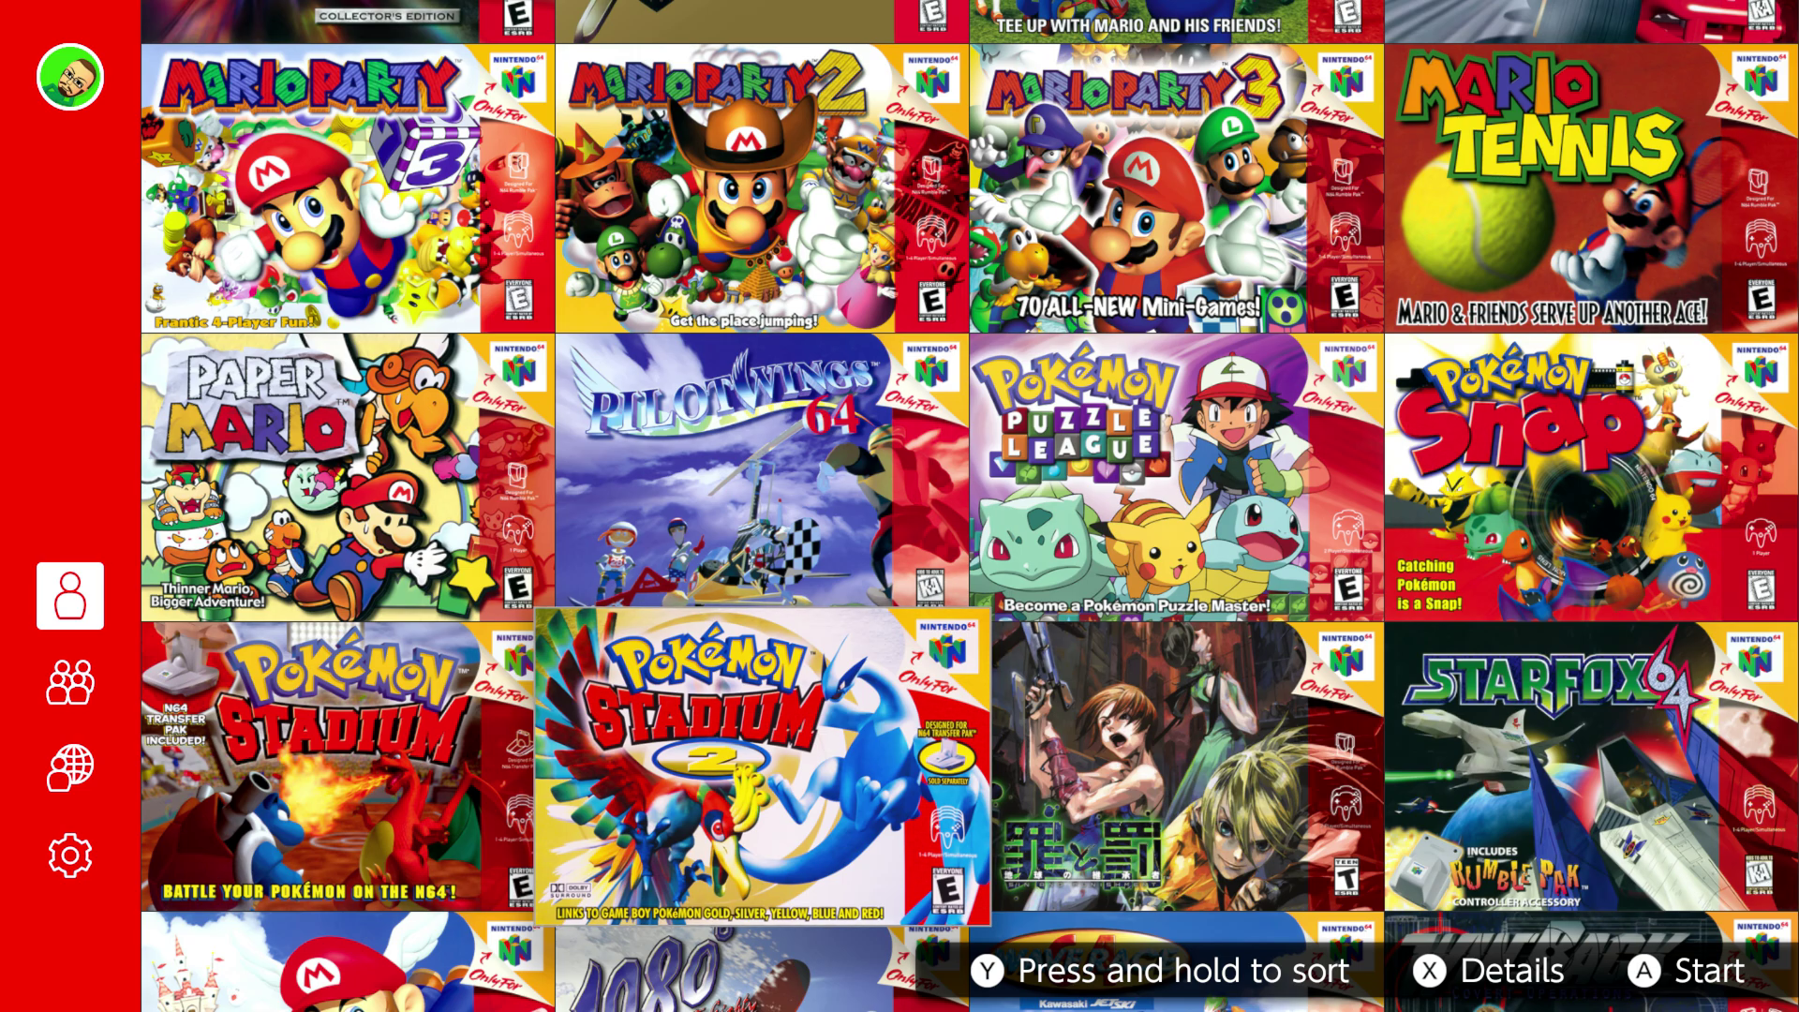
key(Home)
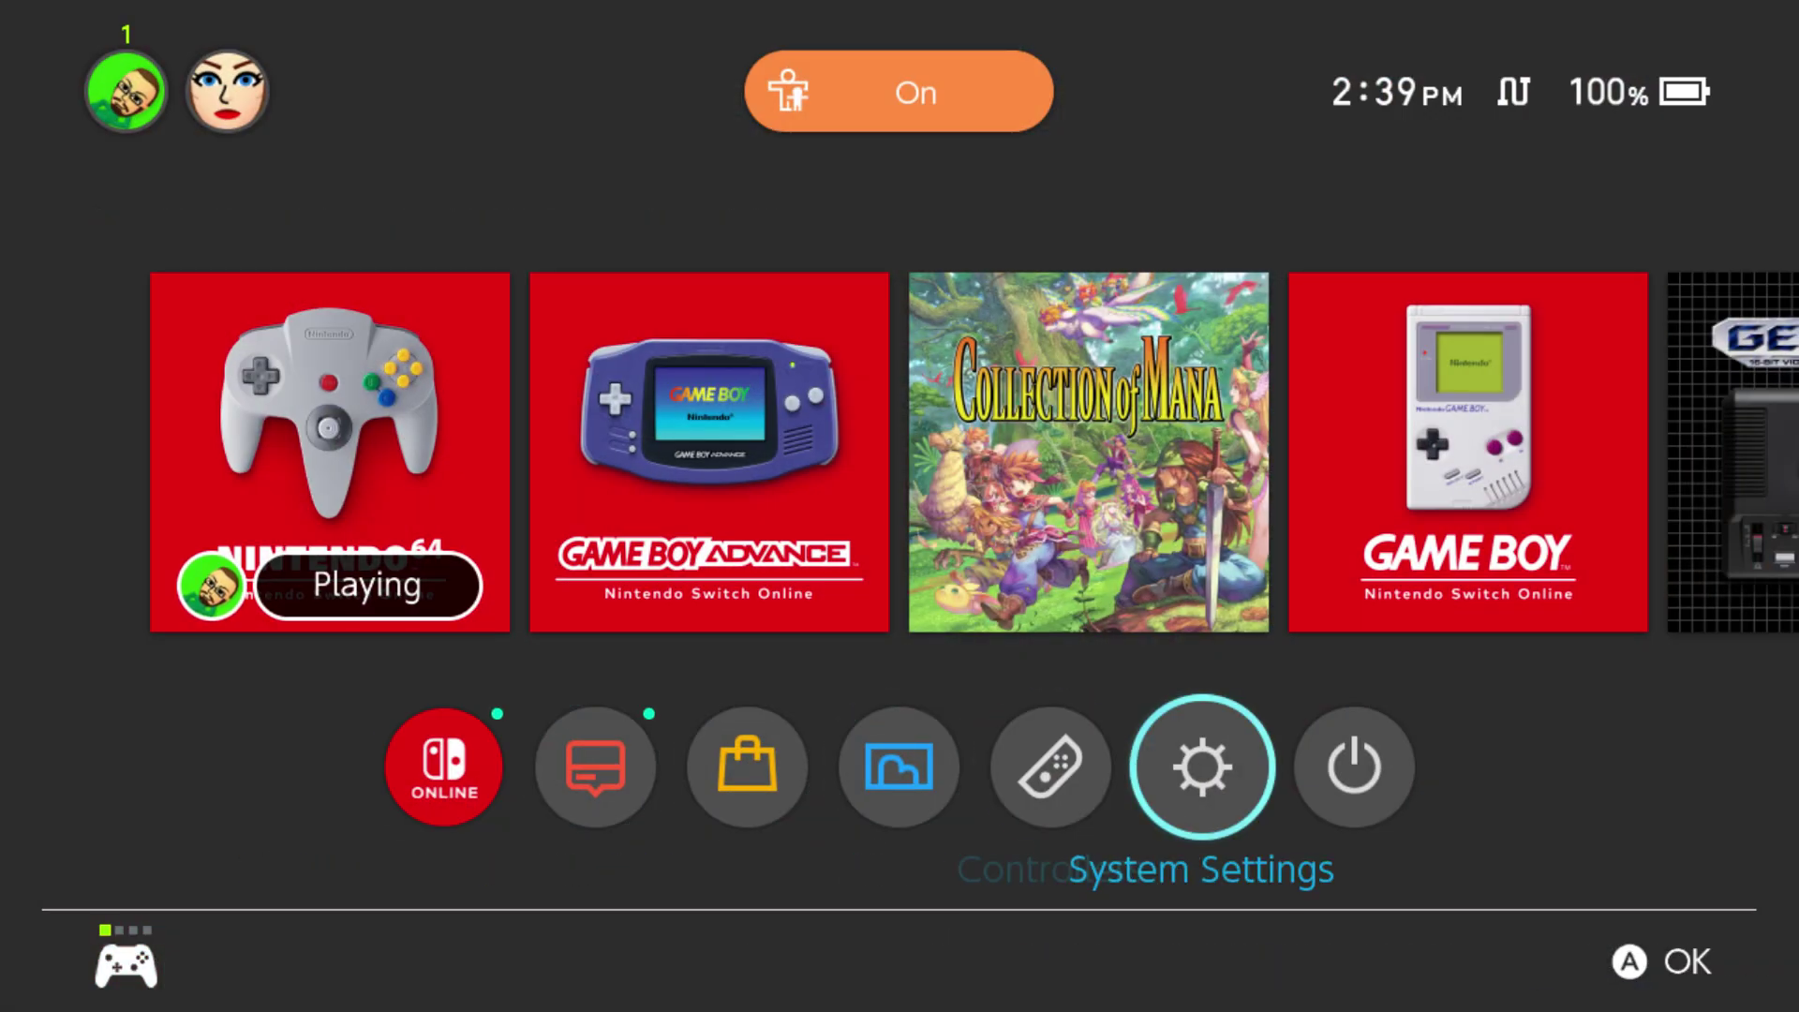
Step: Set the Switch TV Resolution to 720p under TV Settings, then resume the Nintendo 64 app
key(Return)
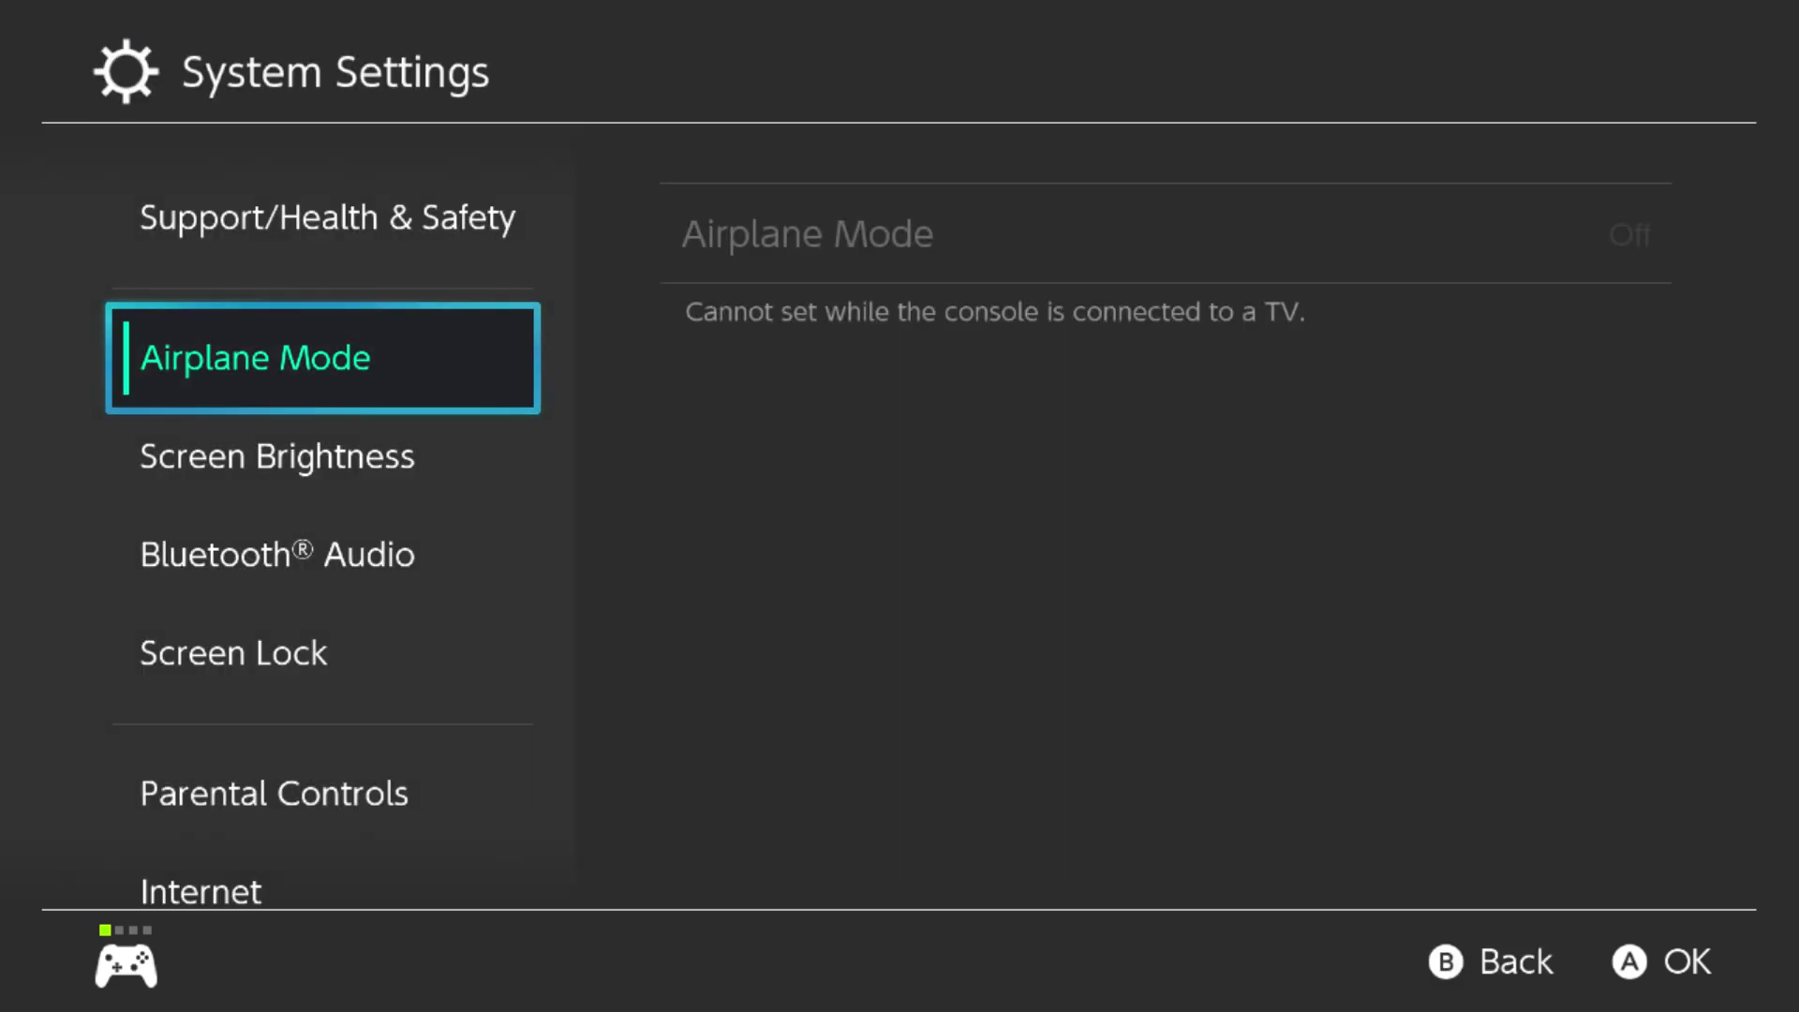
key(Down)
key(Down)
key(Down)
key(Down)
key(Down)
key(Down)
key(Down)
key(Down)
key(Down)
key(Down)
key(Down)
key(Down)
key(Down)
key(Down)
key(Down)
key(Right)
key(Left)
key(Up)
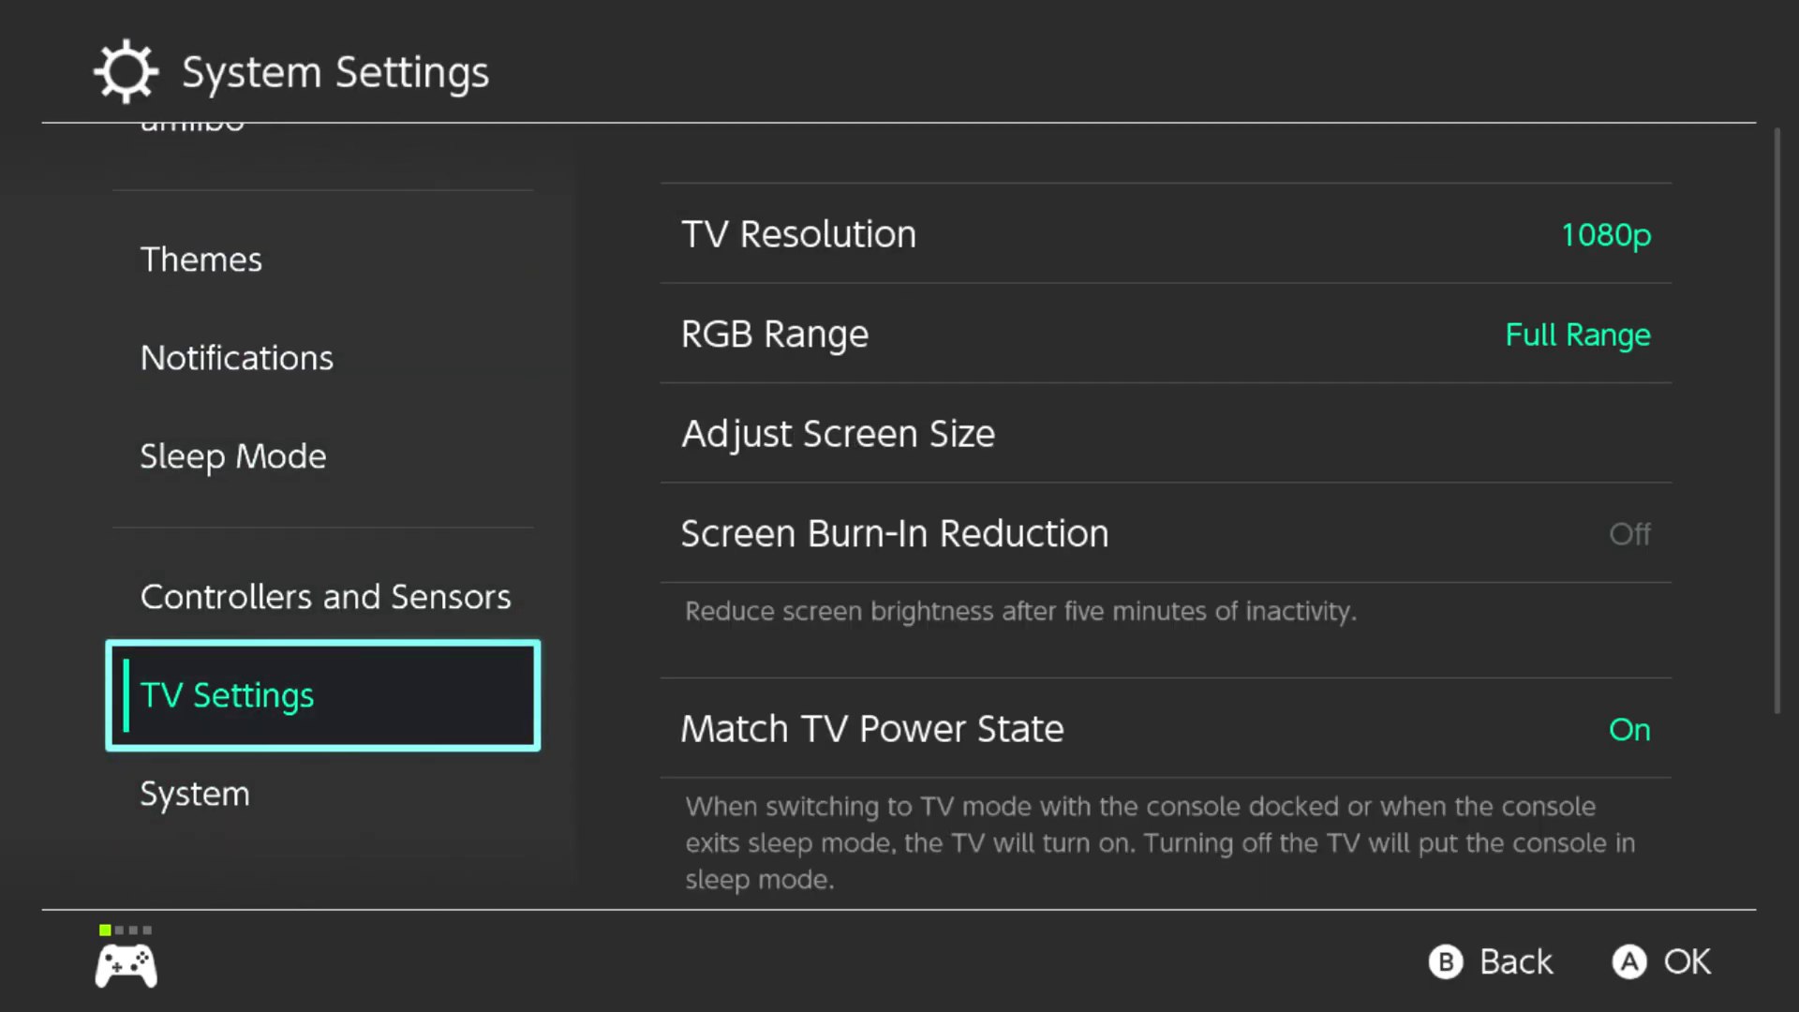
key(Right)
key(Return)
key(Up)
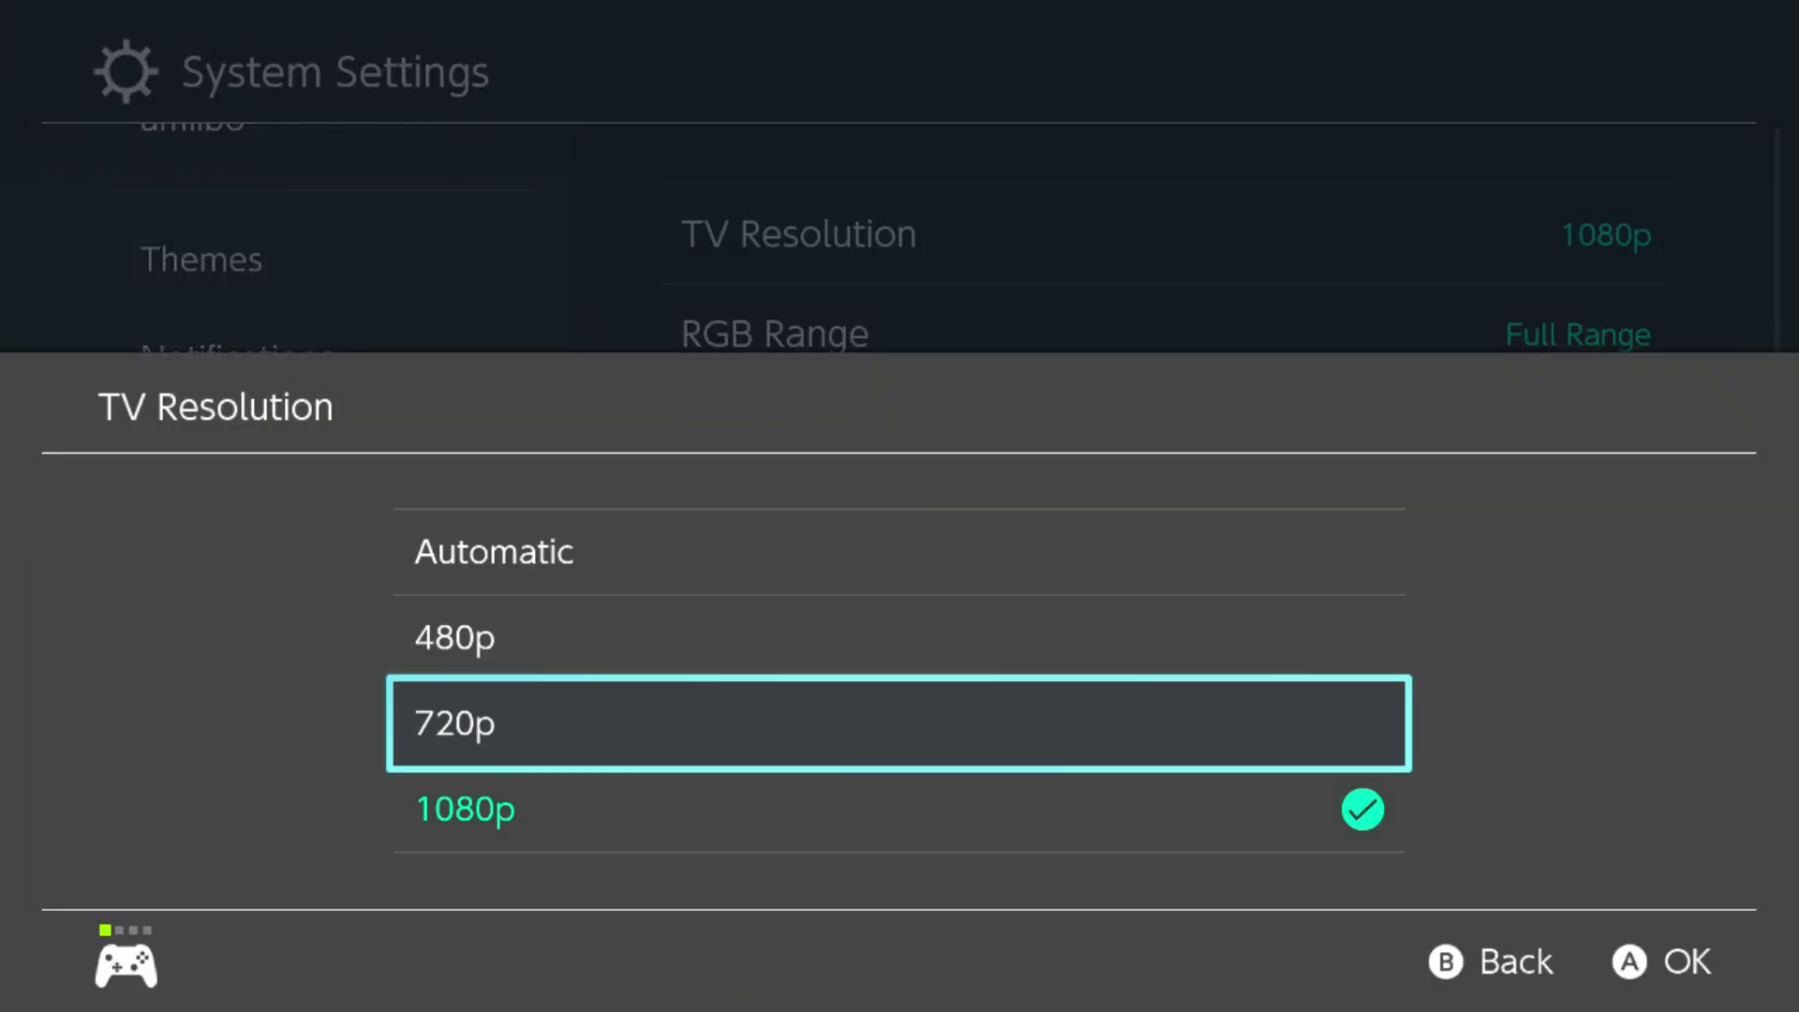
key(Return)
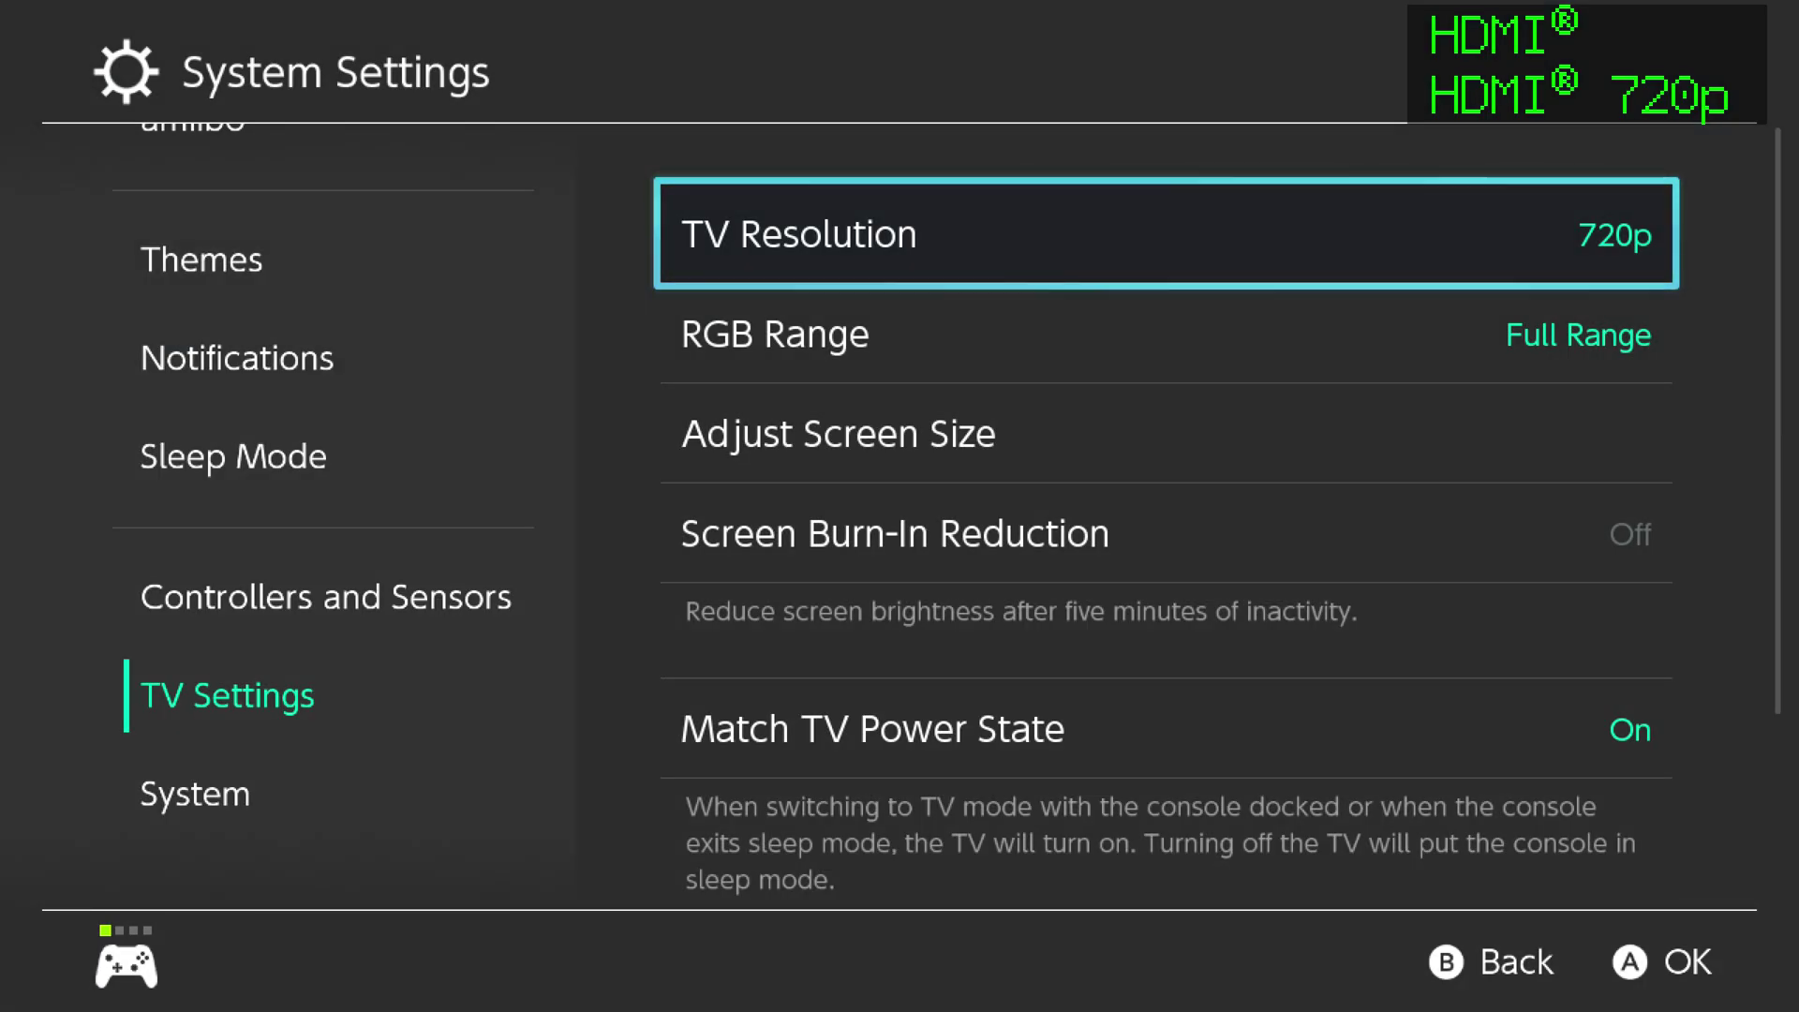
key(Home)
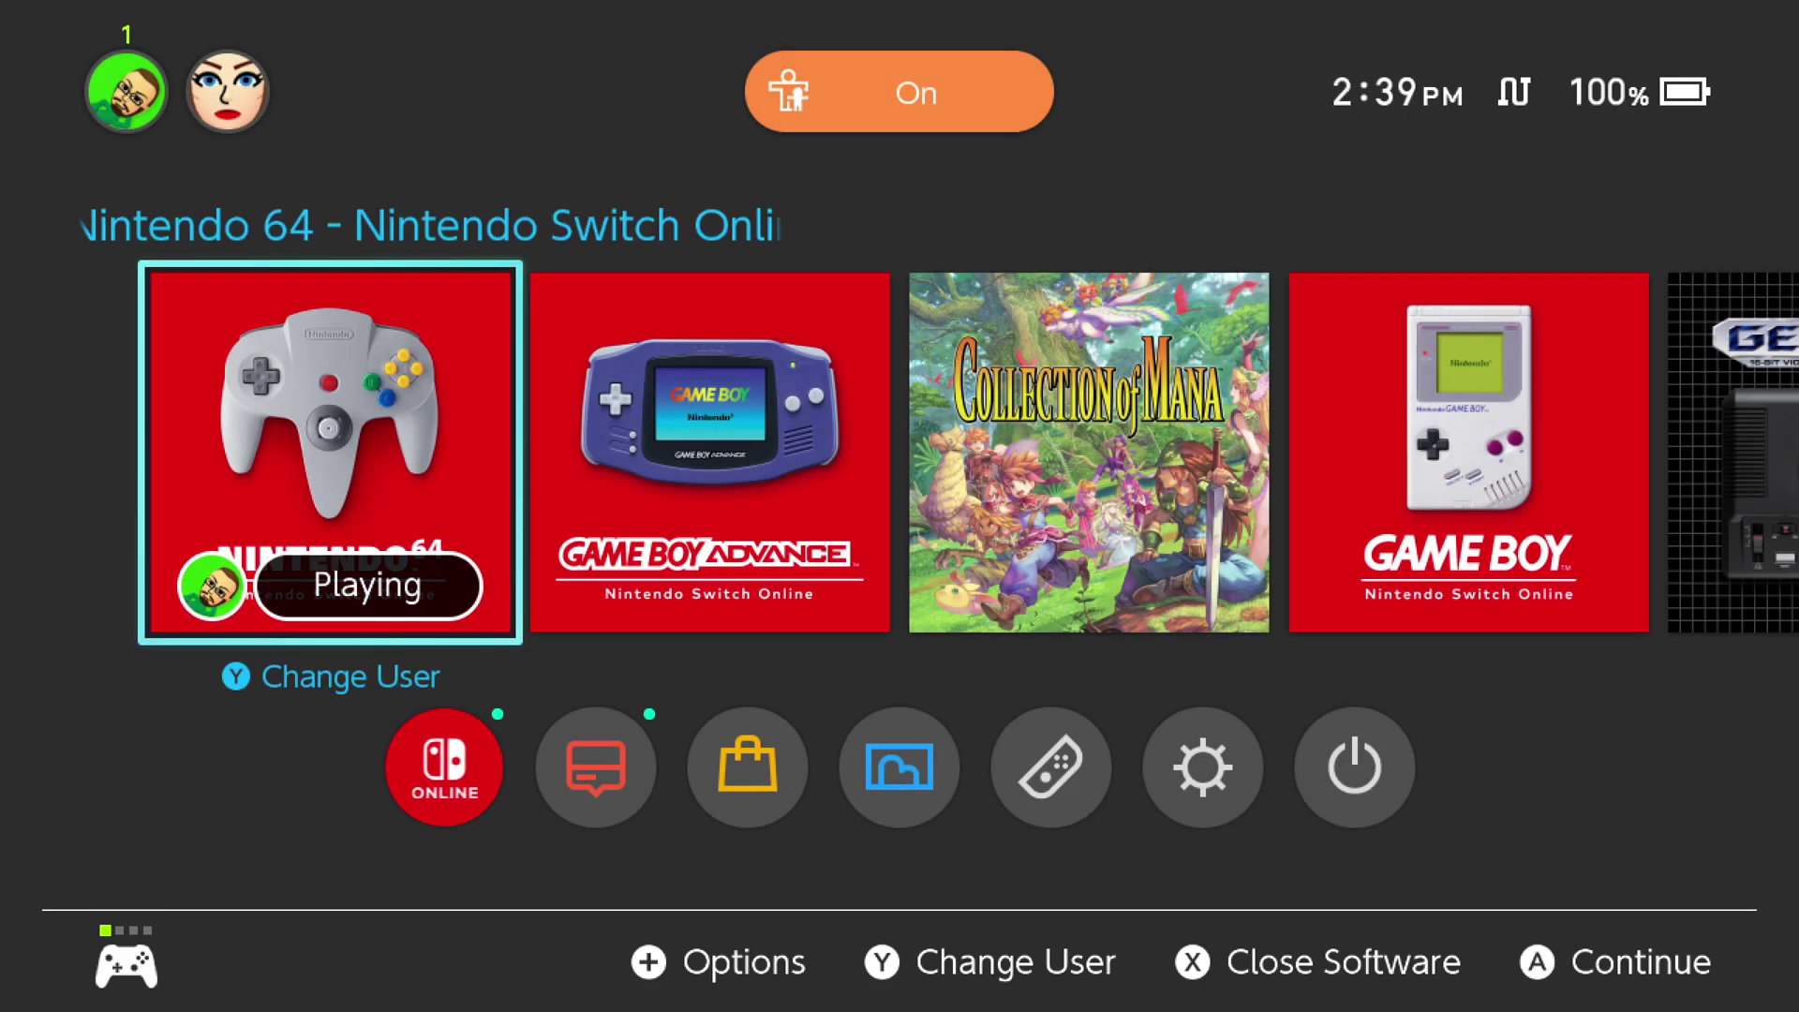
key(Return)
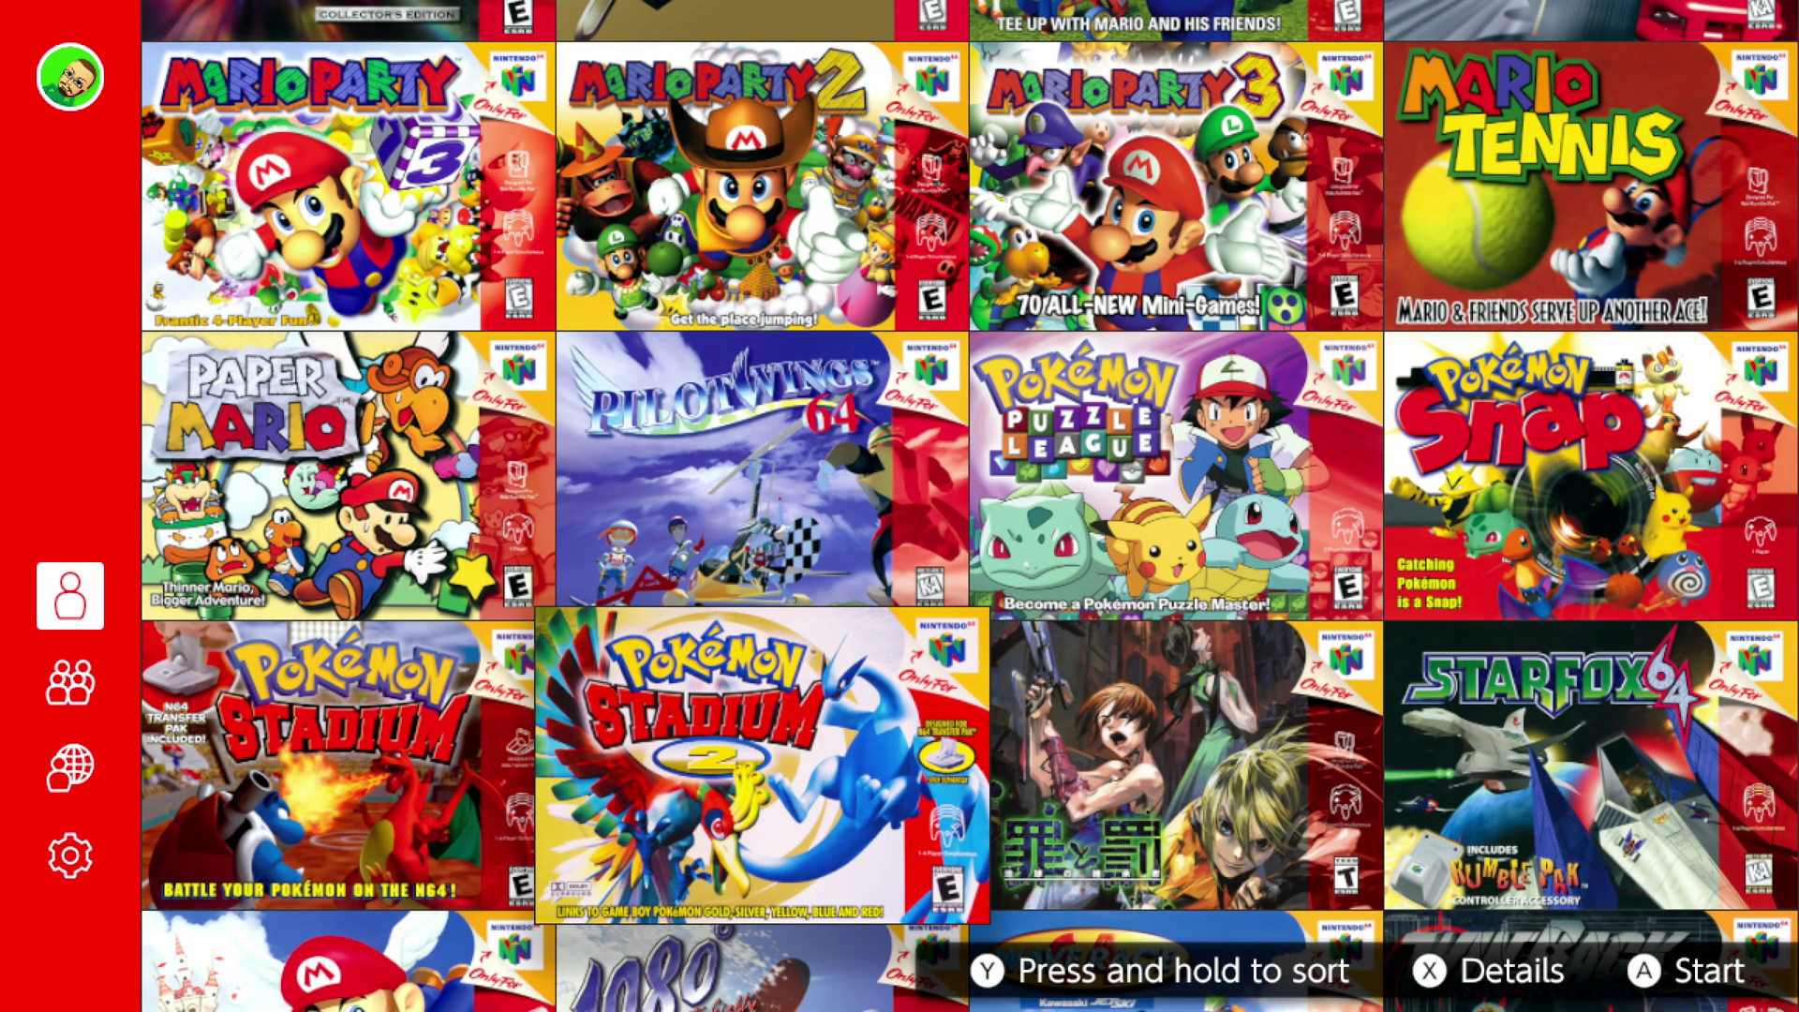
Step: Launch Mario Kart 64 from the N64 library and get past its title screen
key(Up)
key(Up)
key(Up)
key(Up)
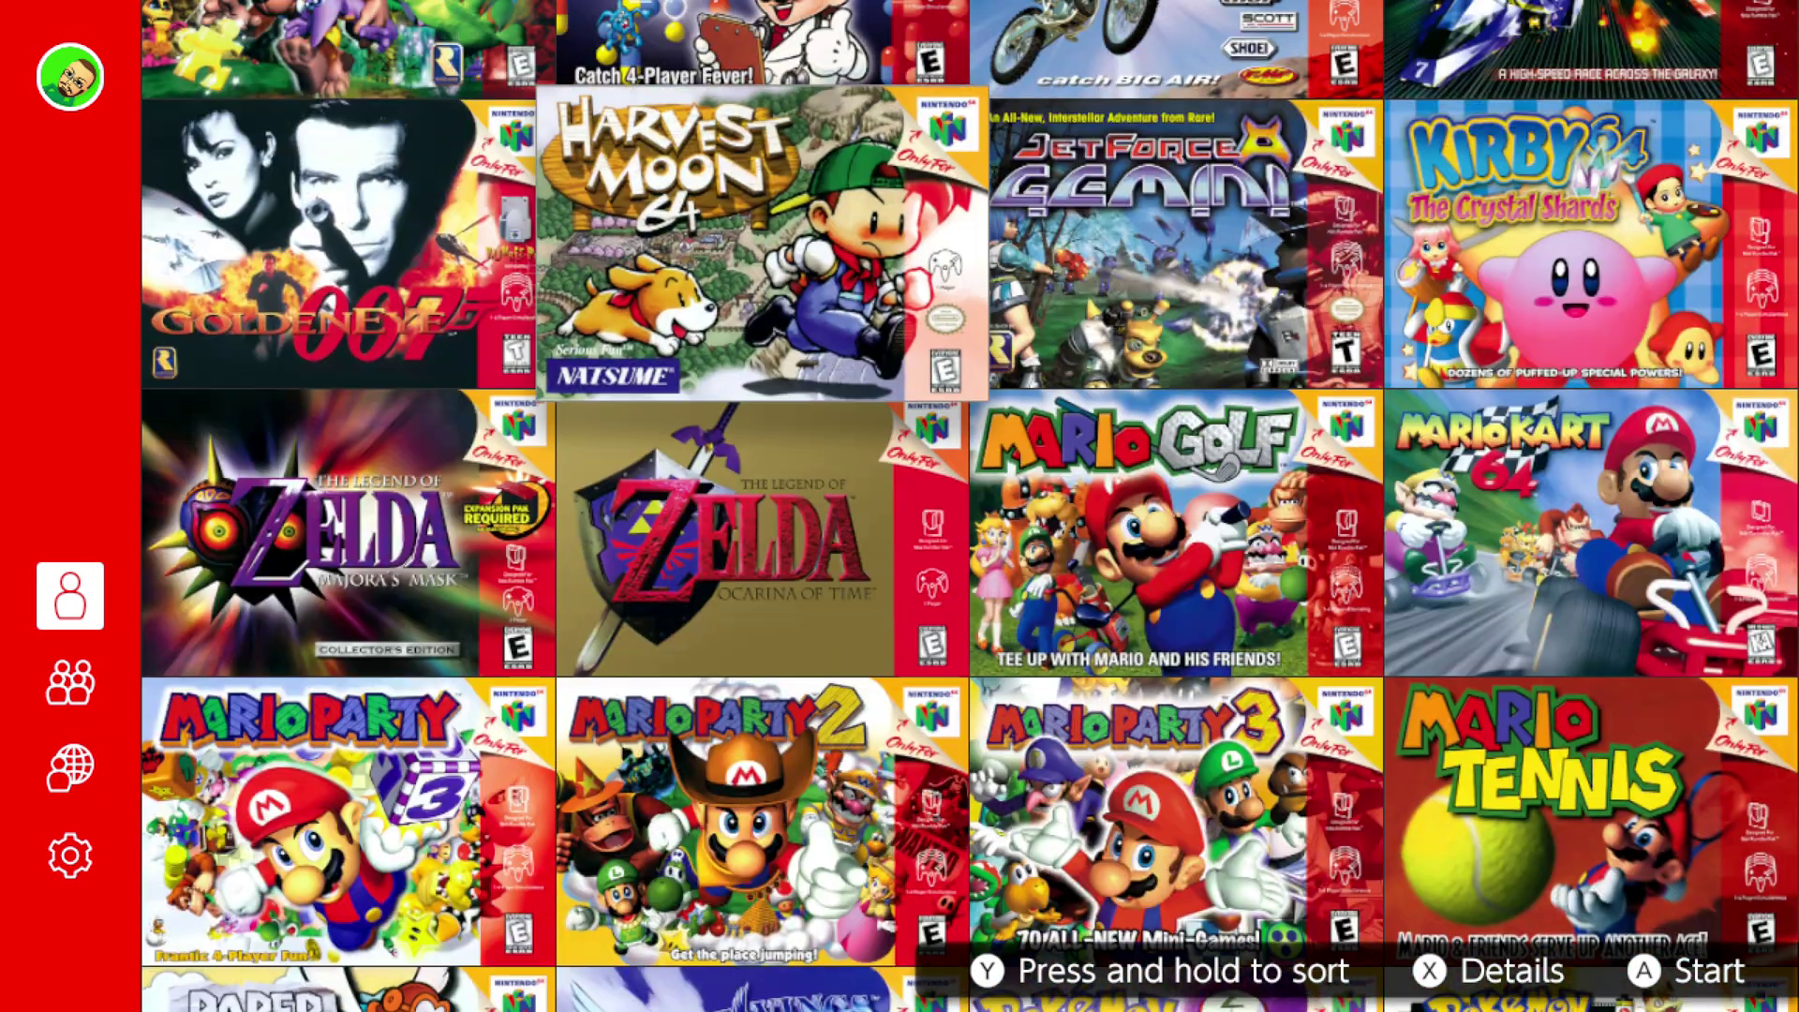
key(Down)
key(Right)
key(Right)
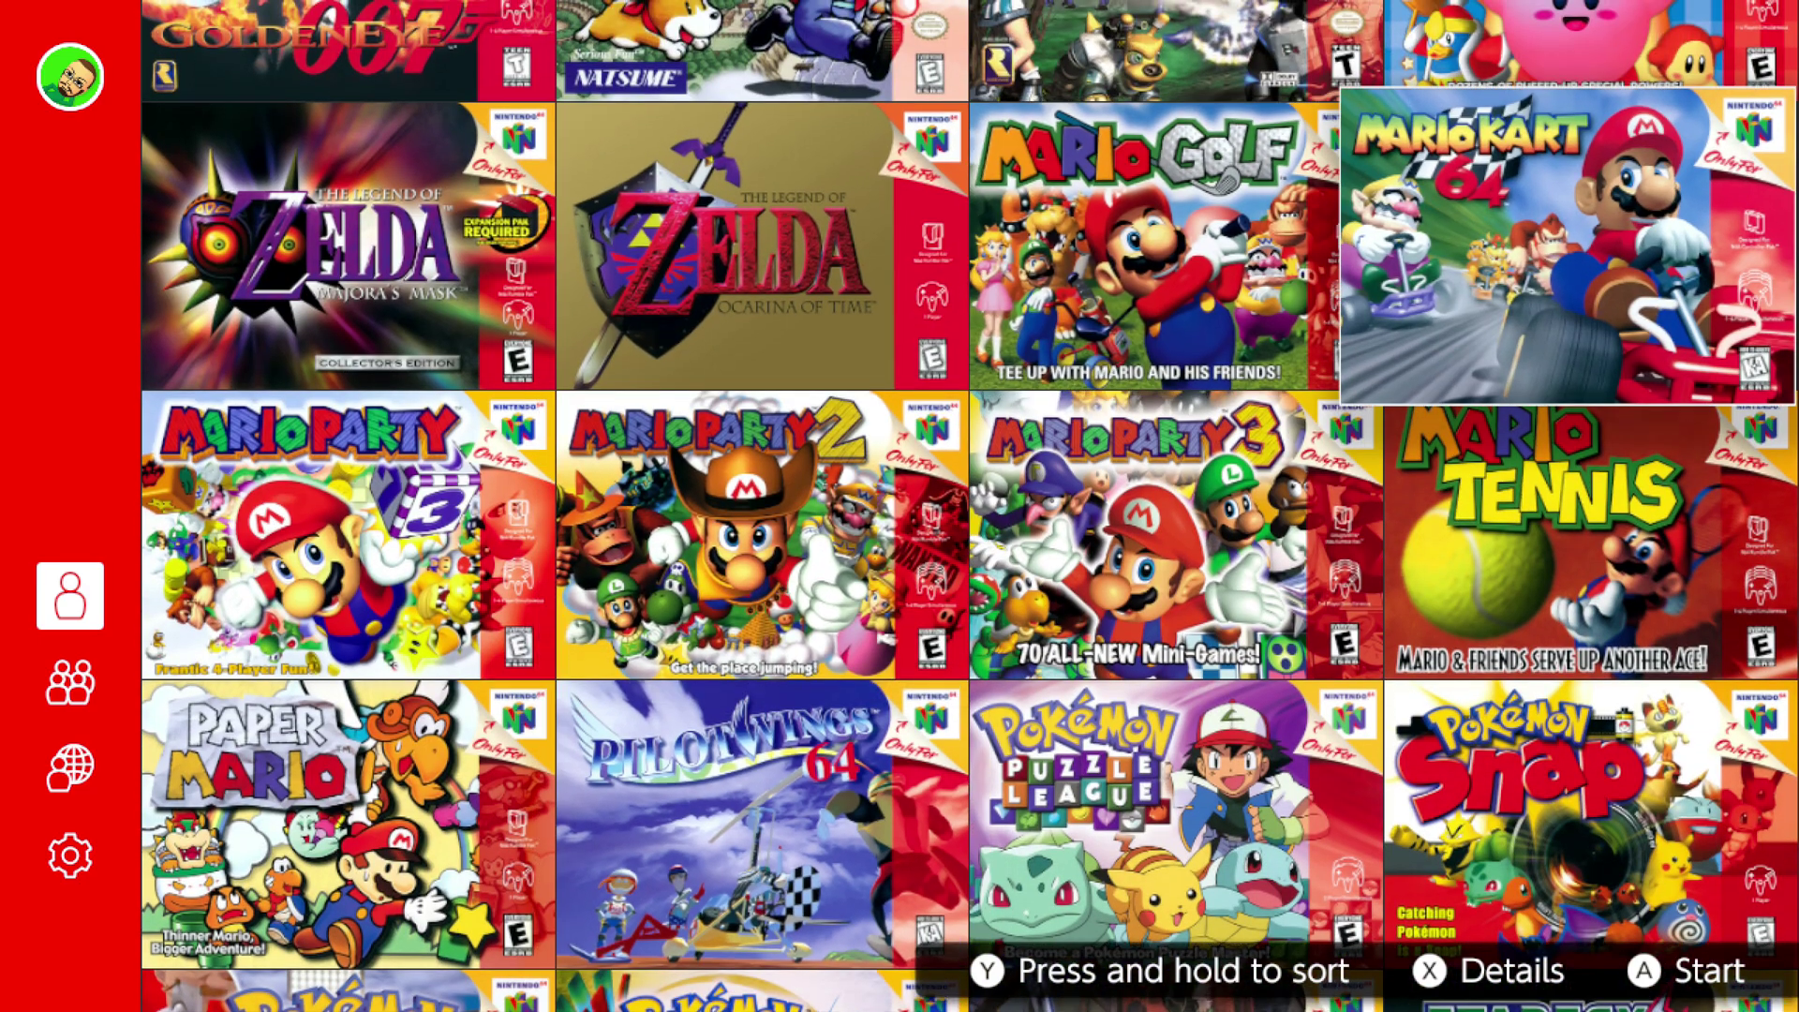
key(Return)
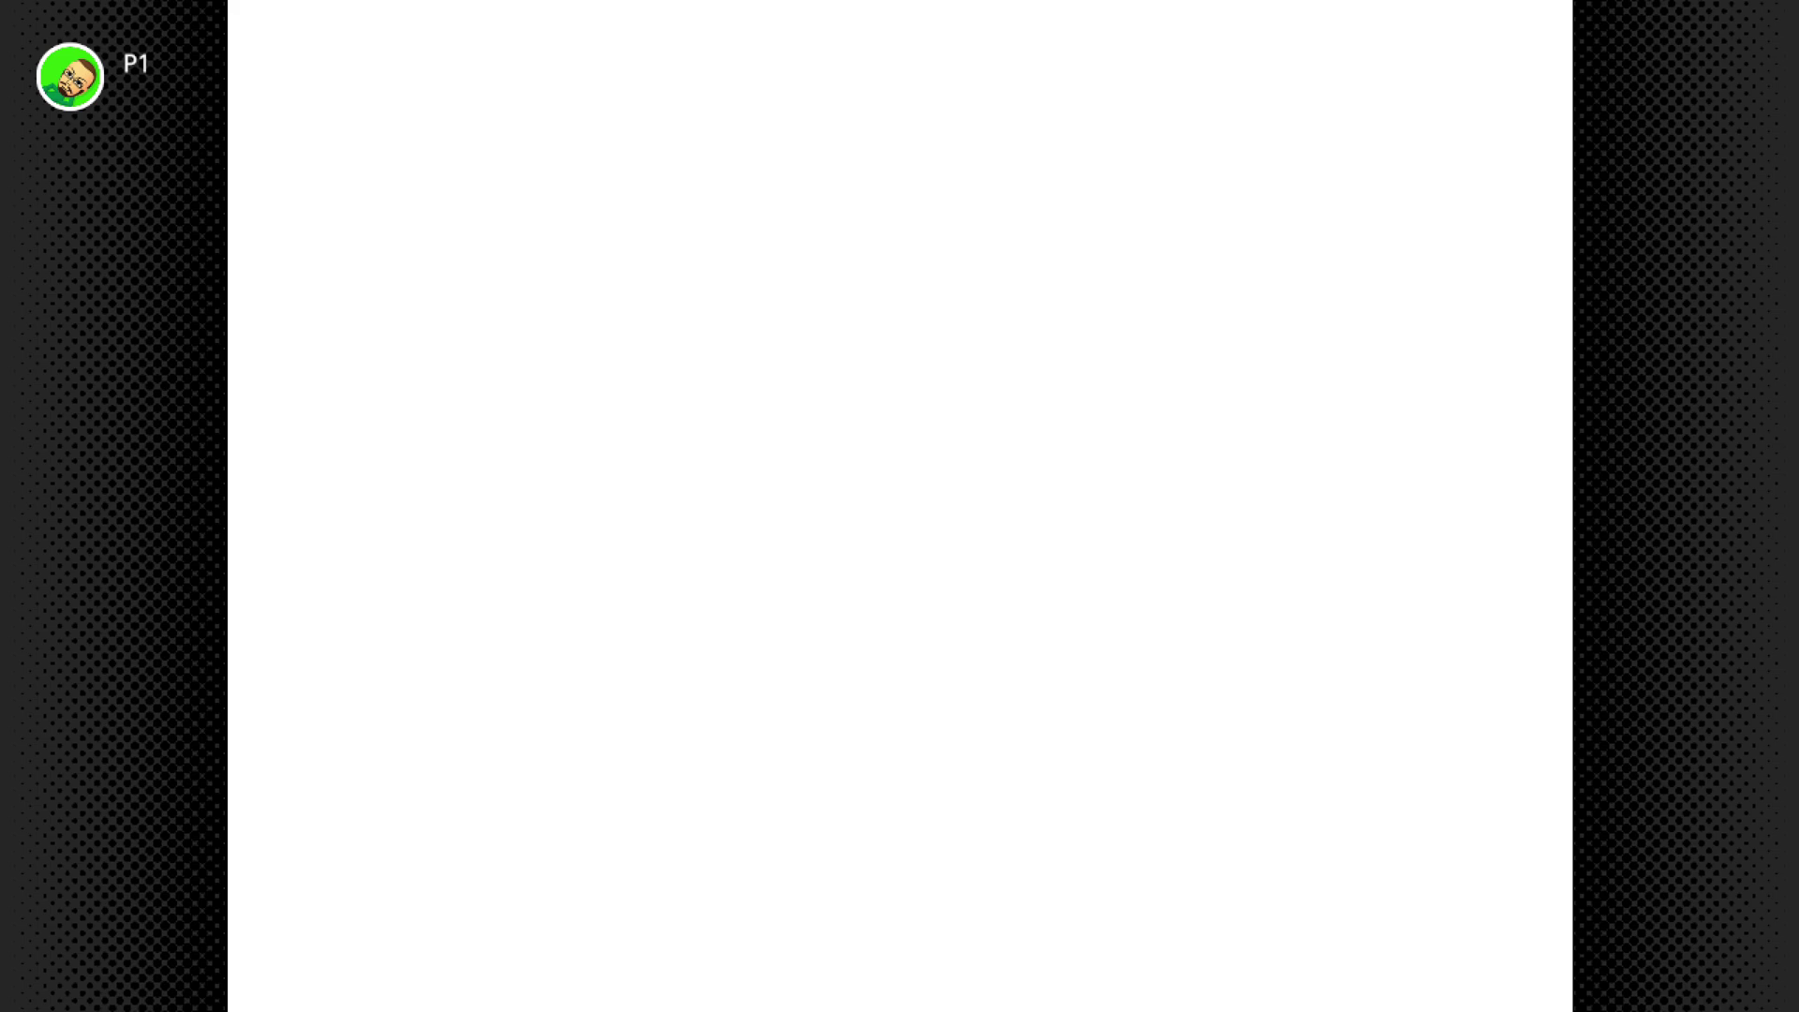
key(Return)
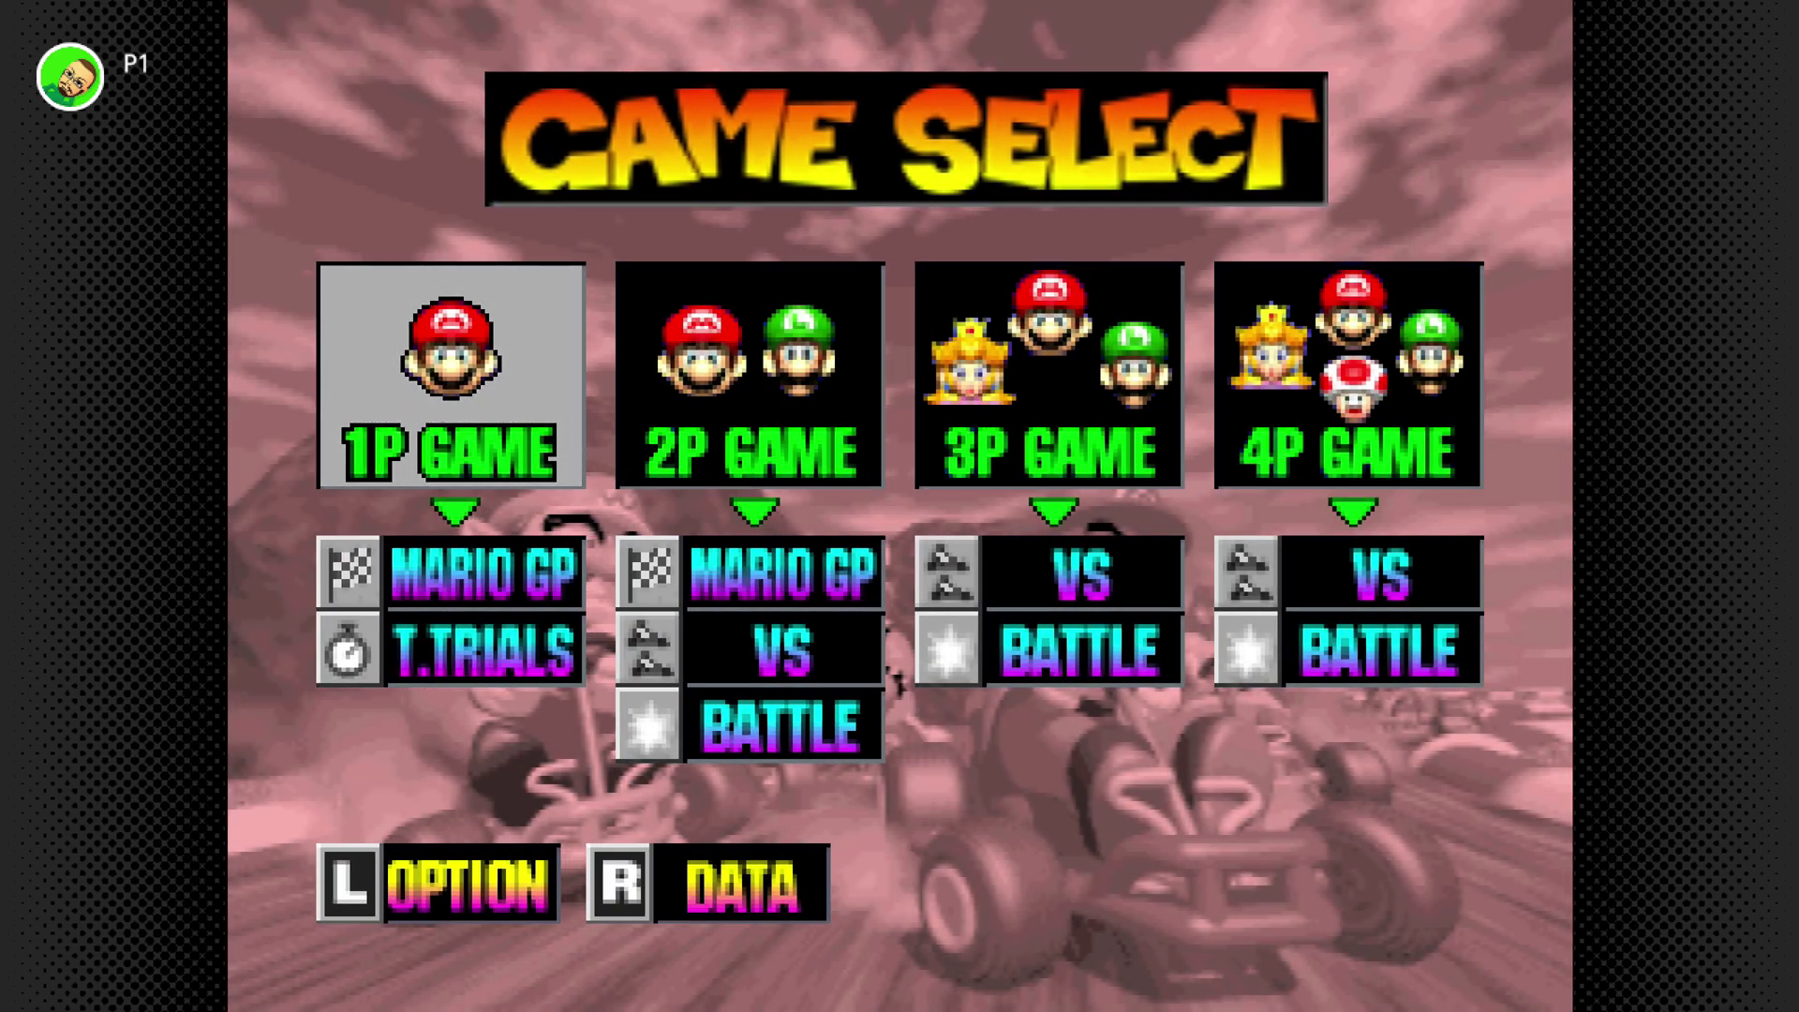
Step: Start a 1P time trial as Yoshi on Mushroom Cup's Luigi Raceway and show the scaler's HDMI Receiver Setup
key(Left)
key(Return)
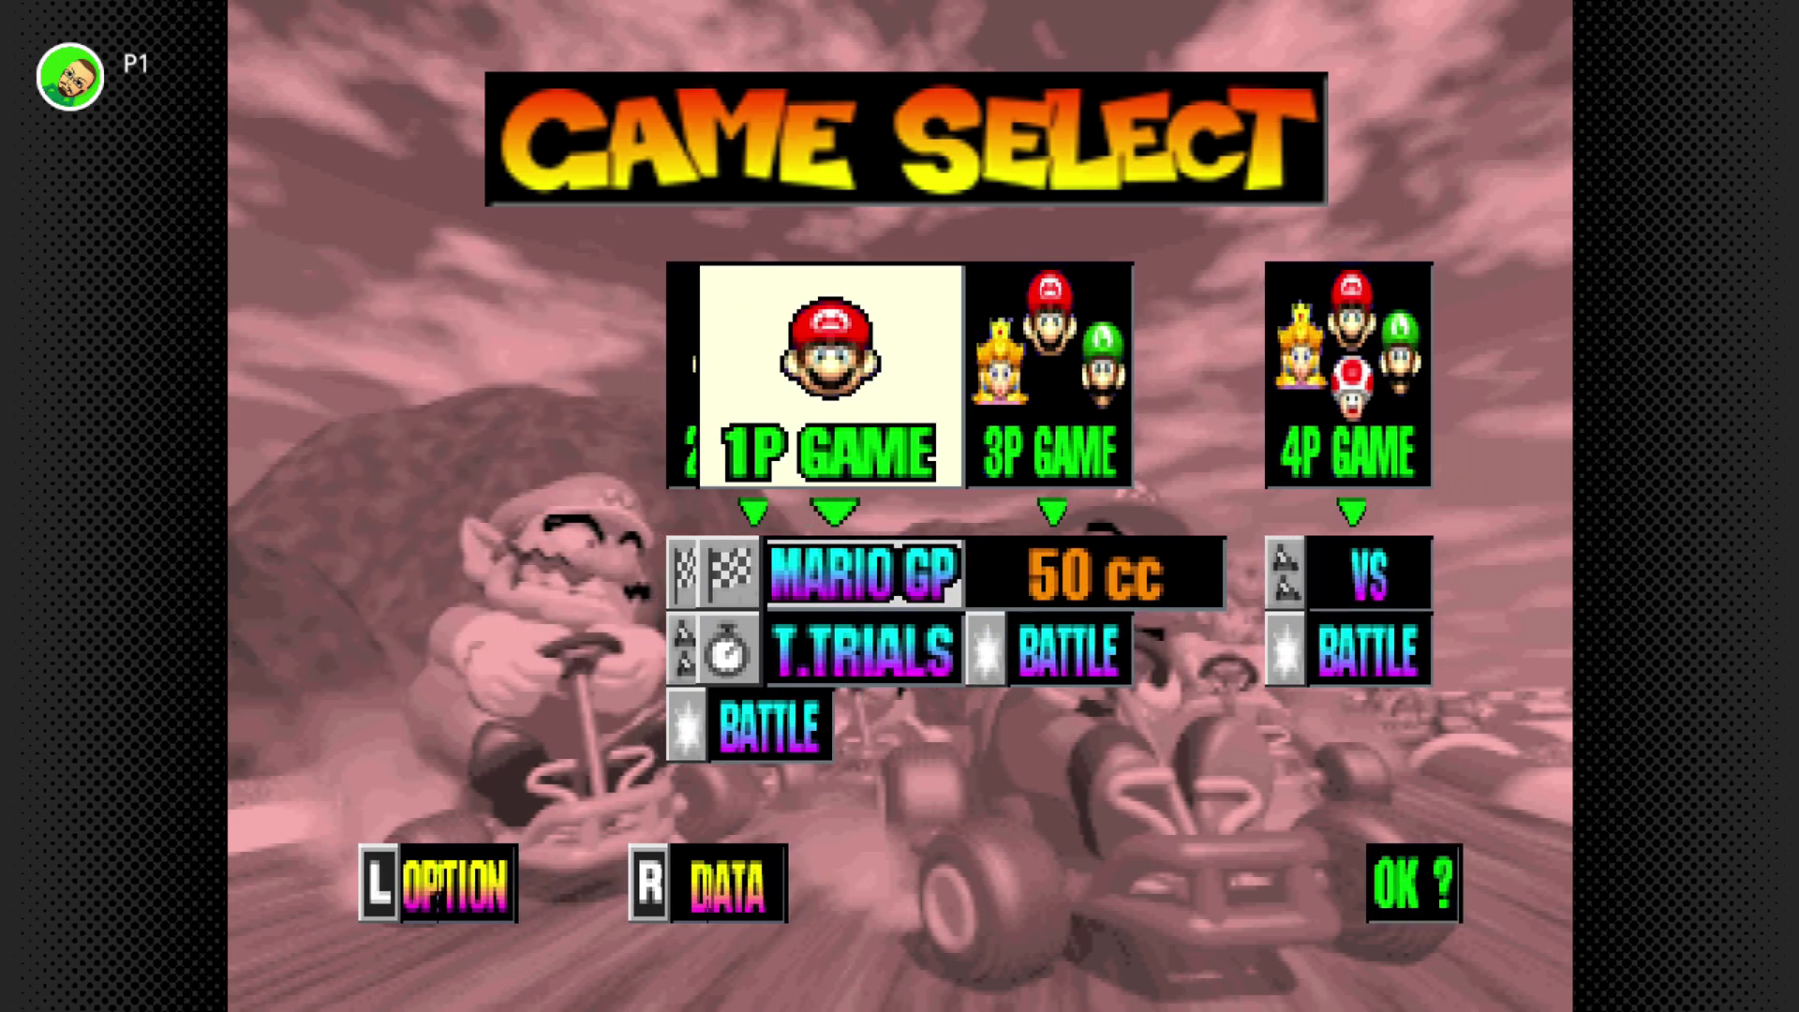
key(Down)
key(Return)
key(Return)
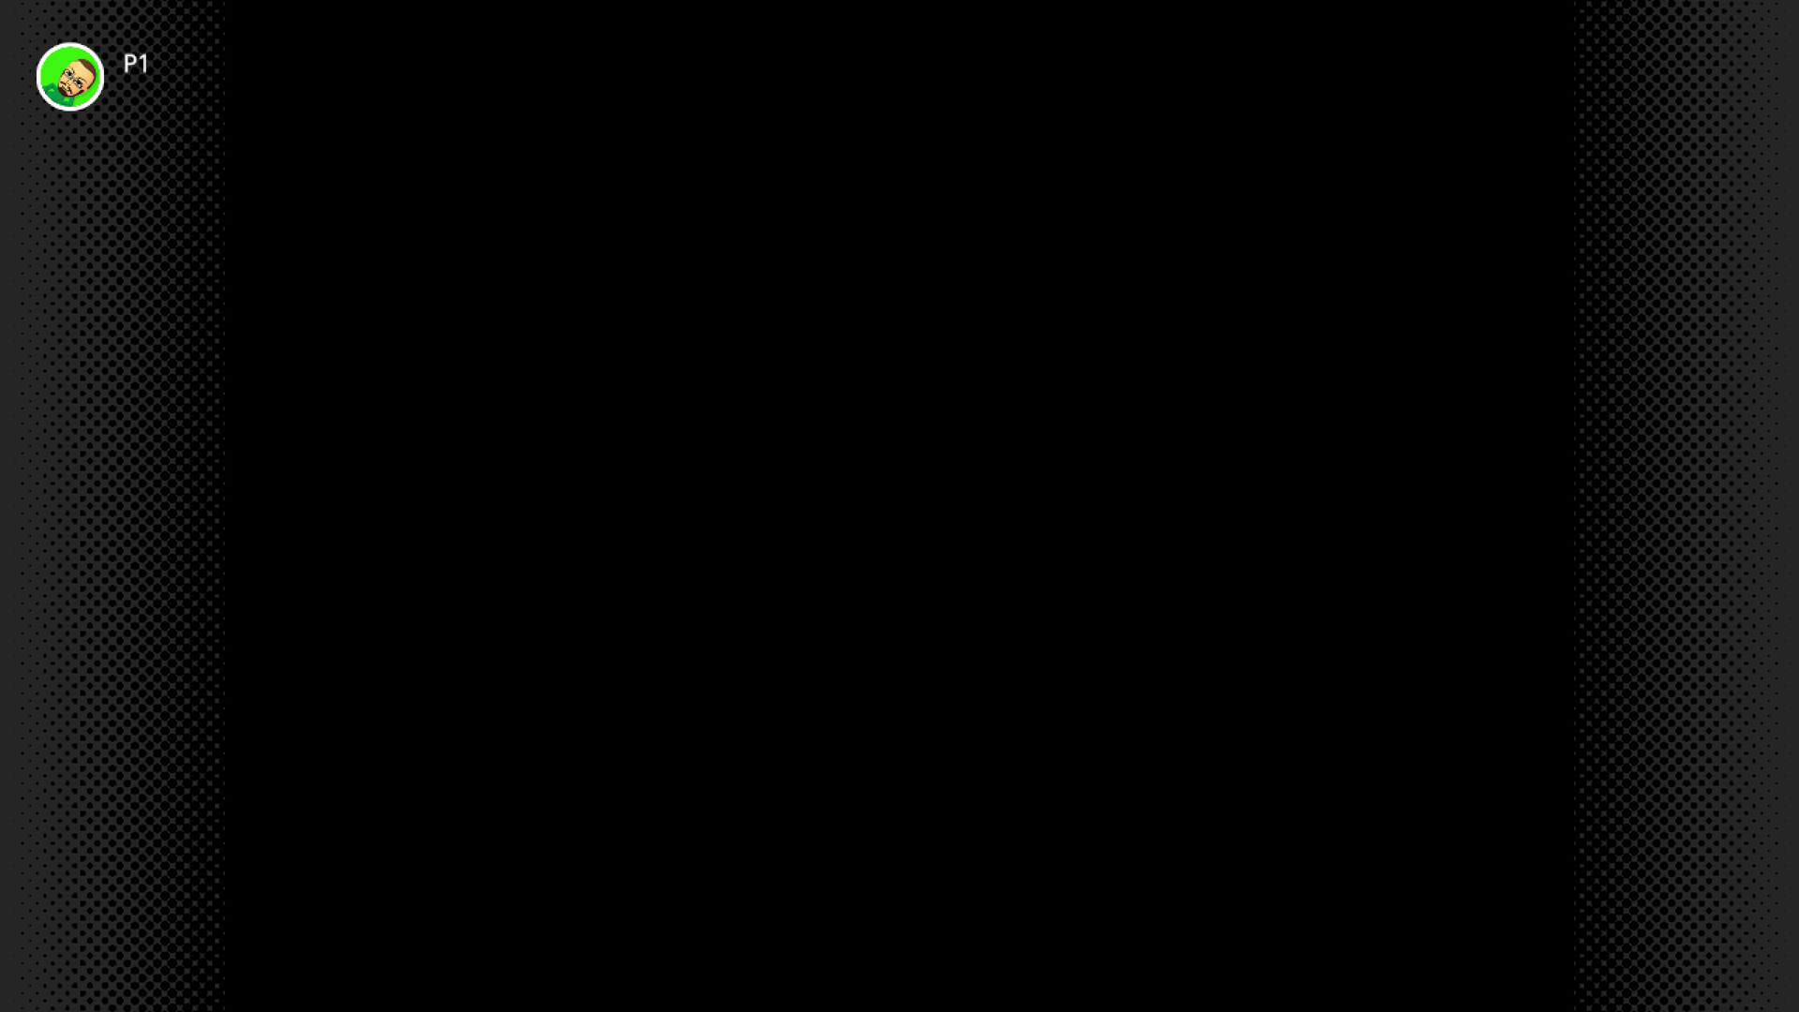
key(Down)
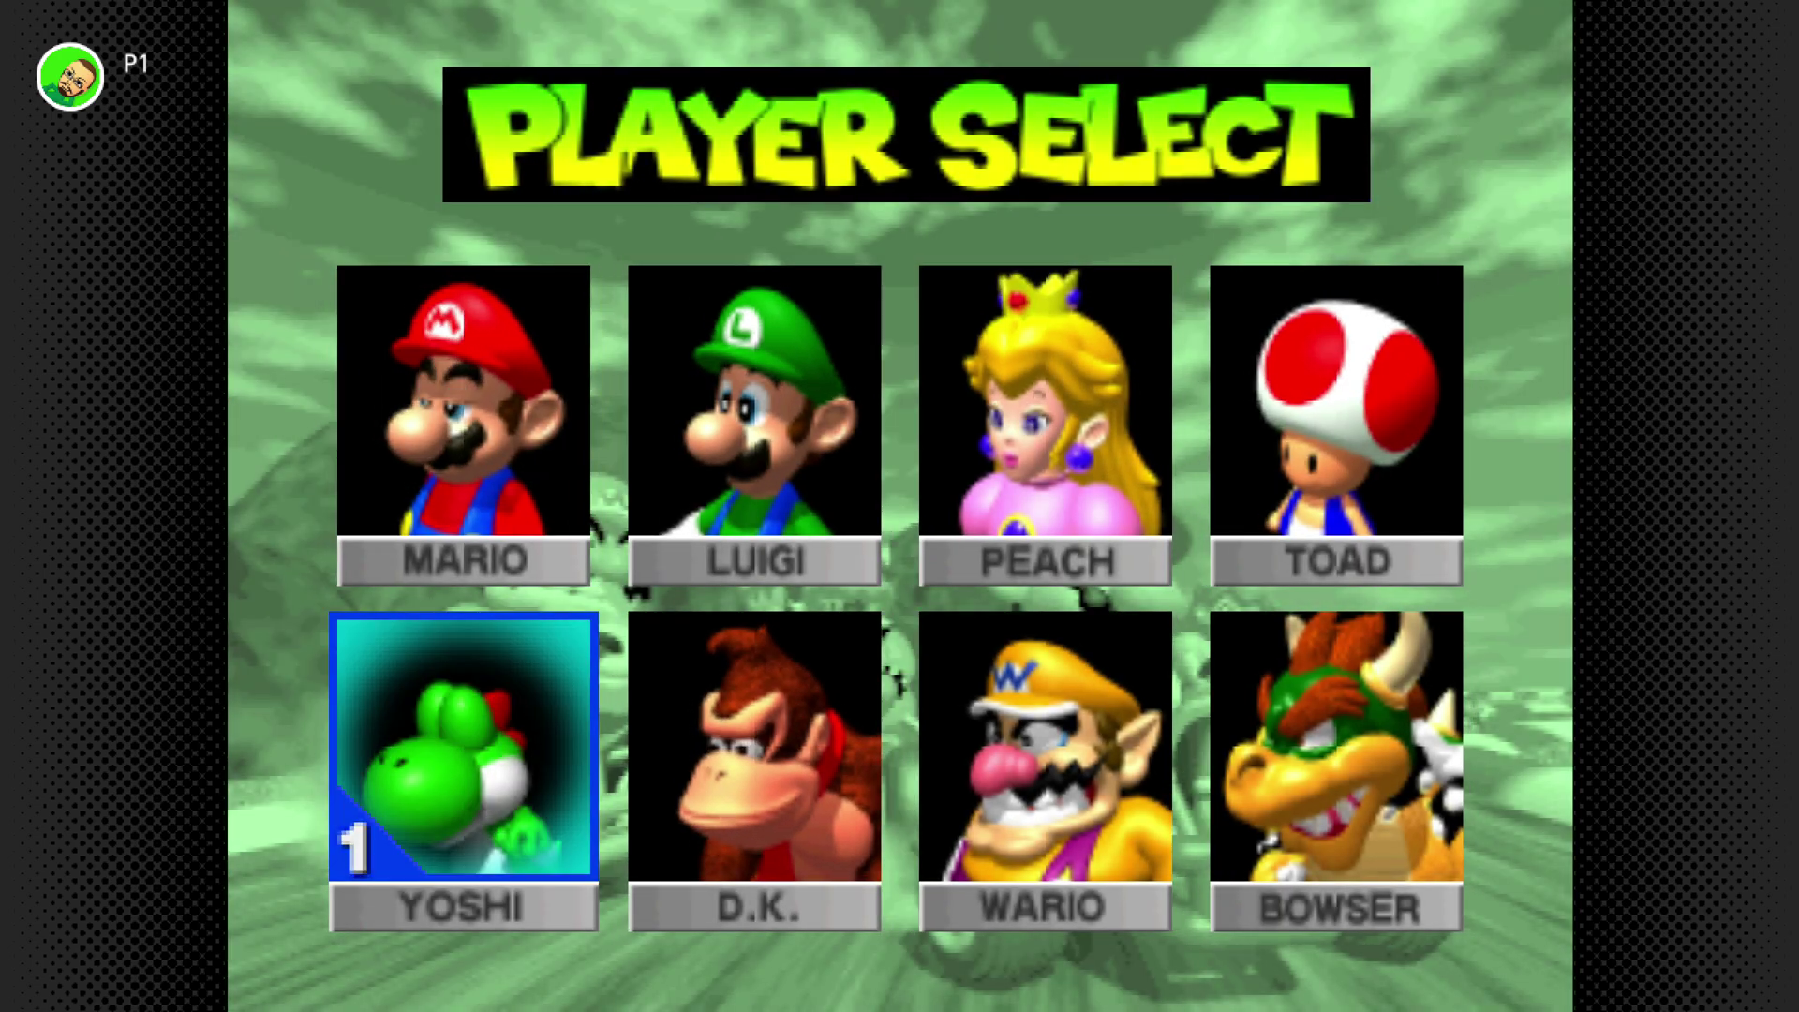
key(Return)
key(Return)
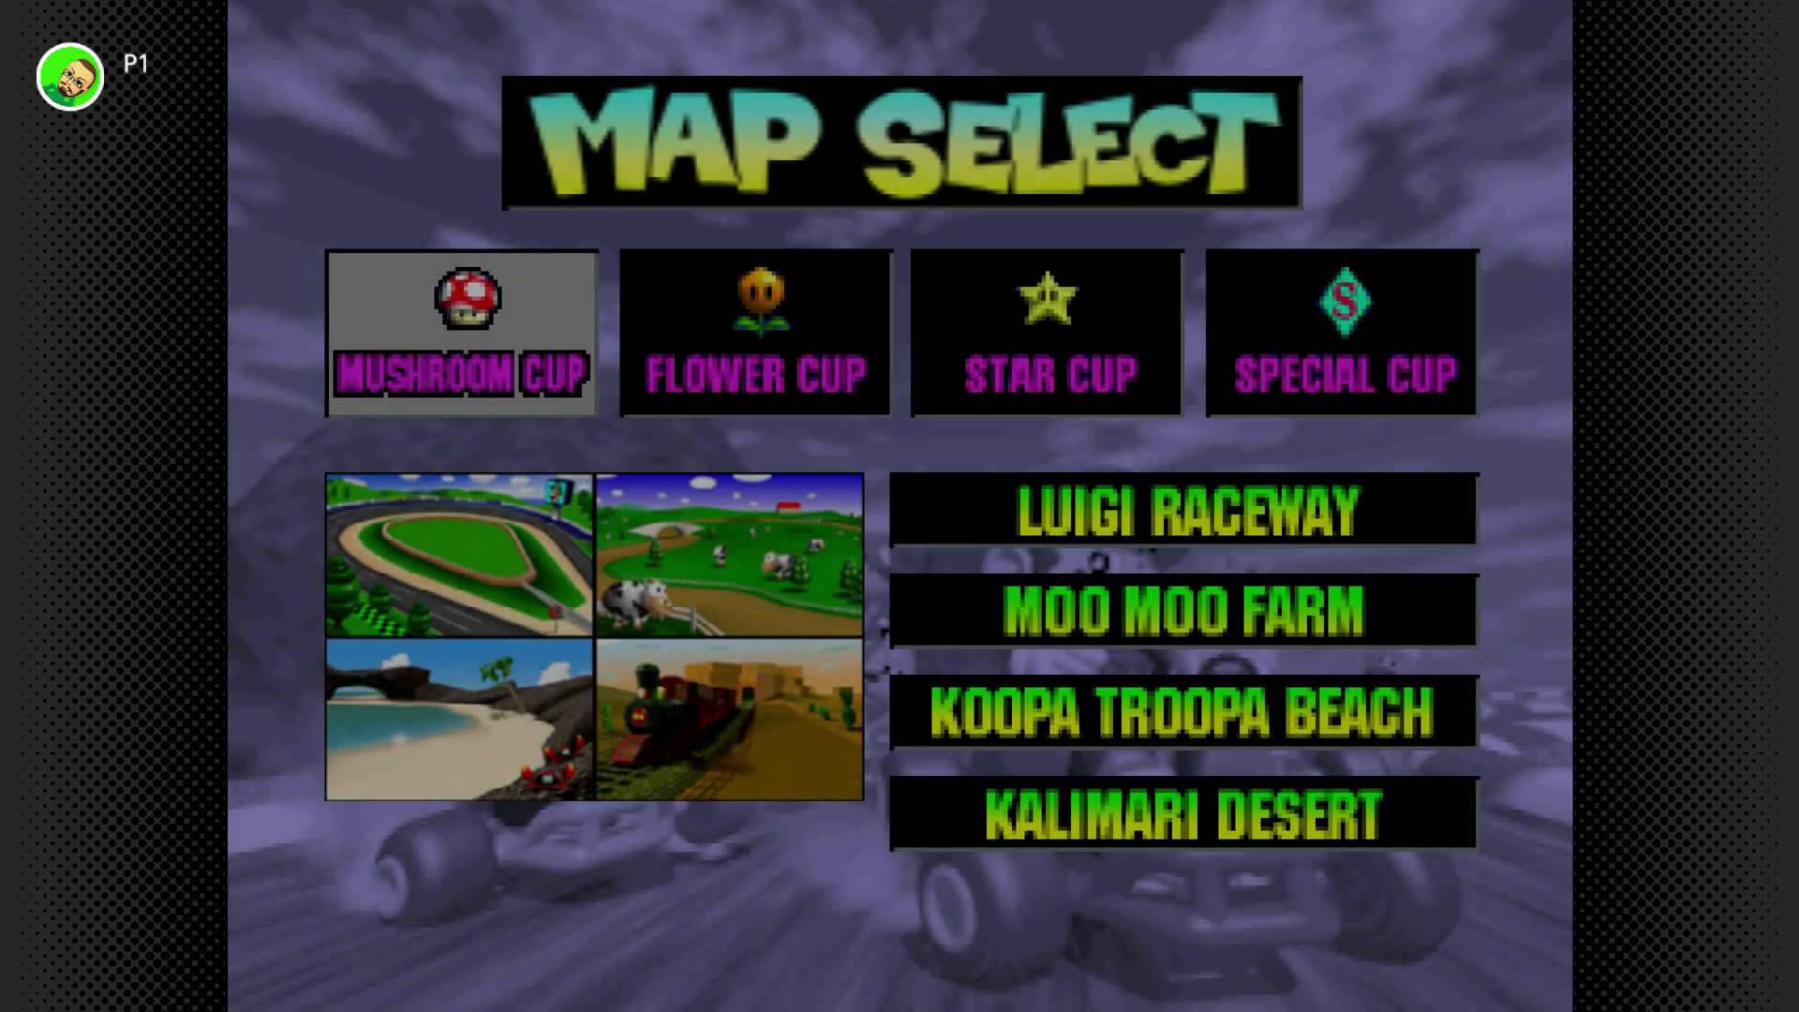
key(Return)
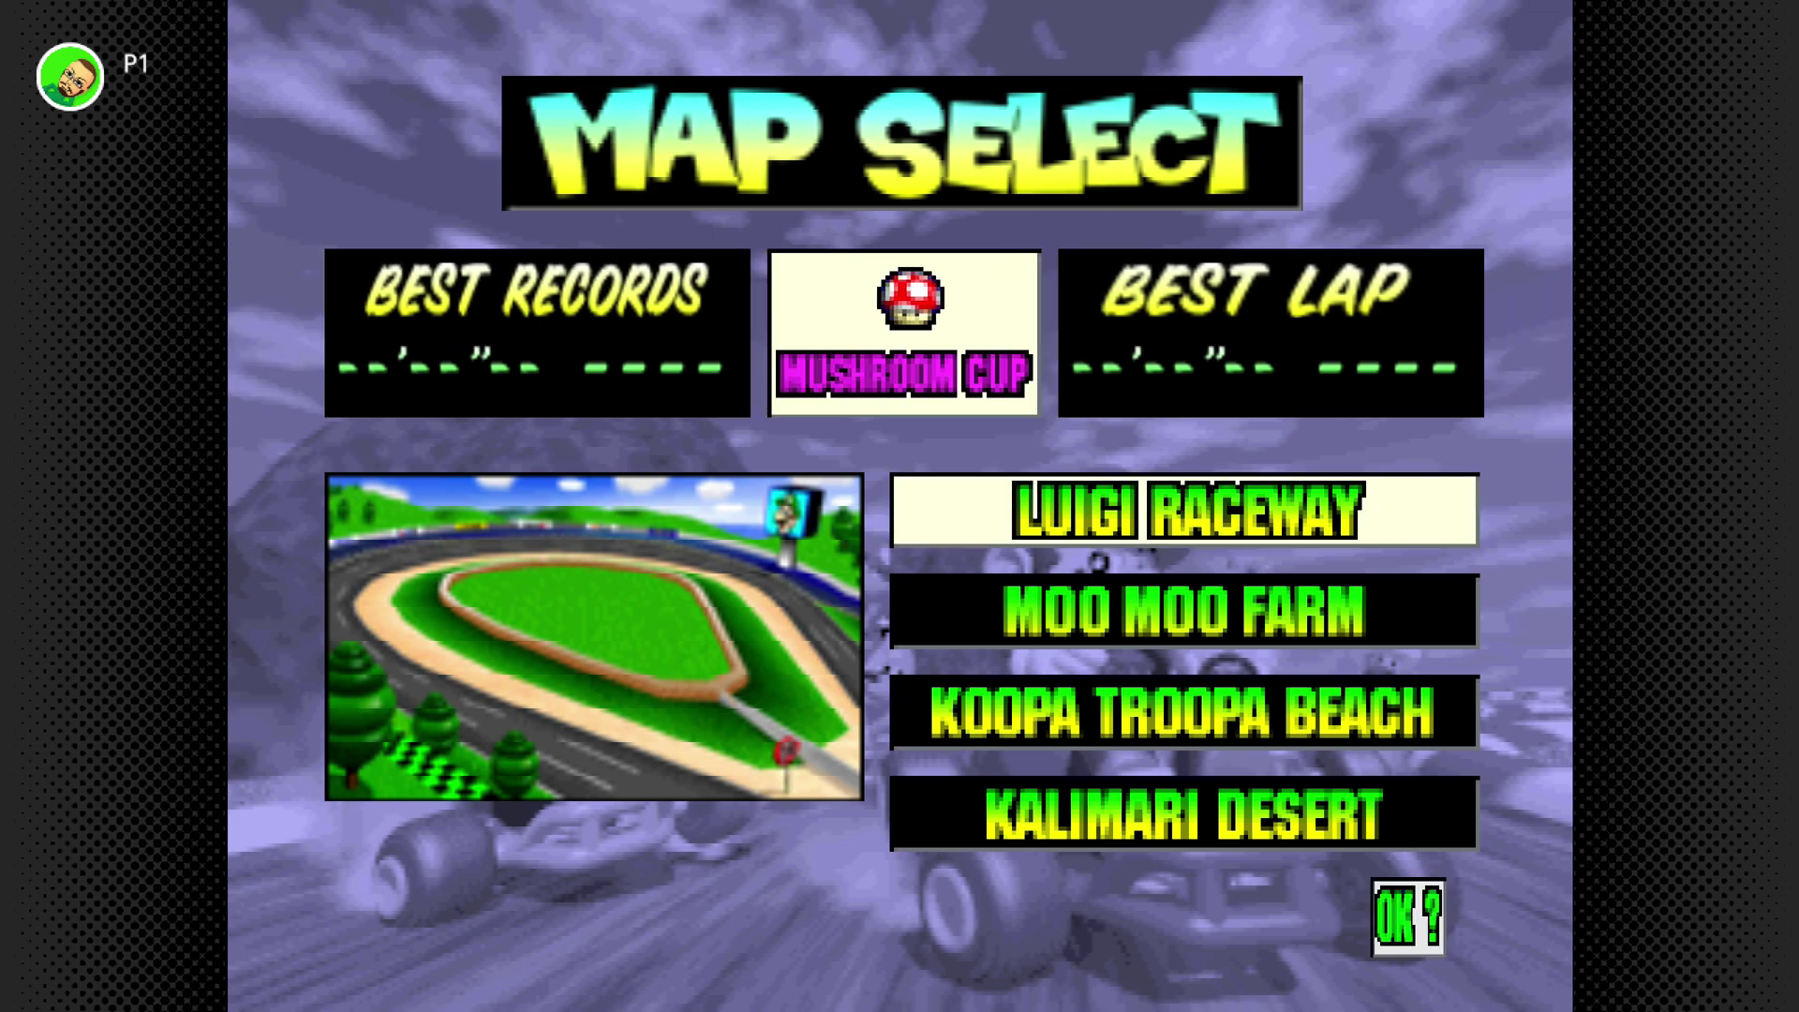
key(Return)
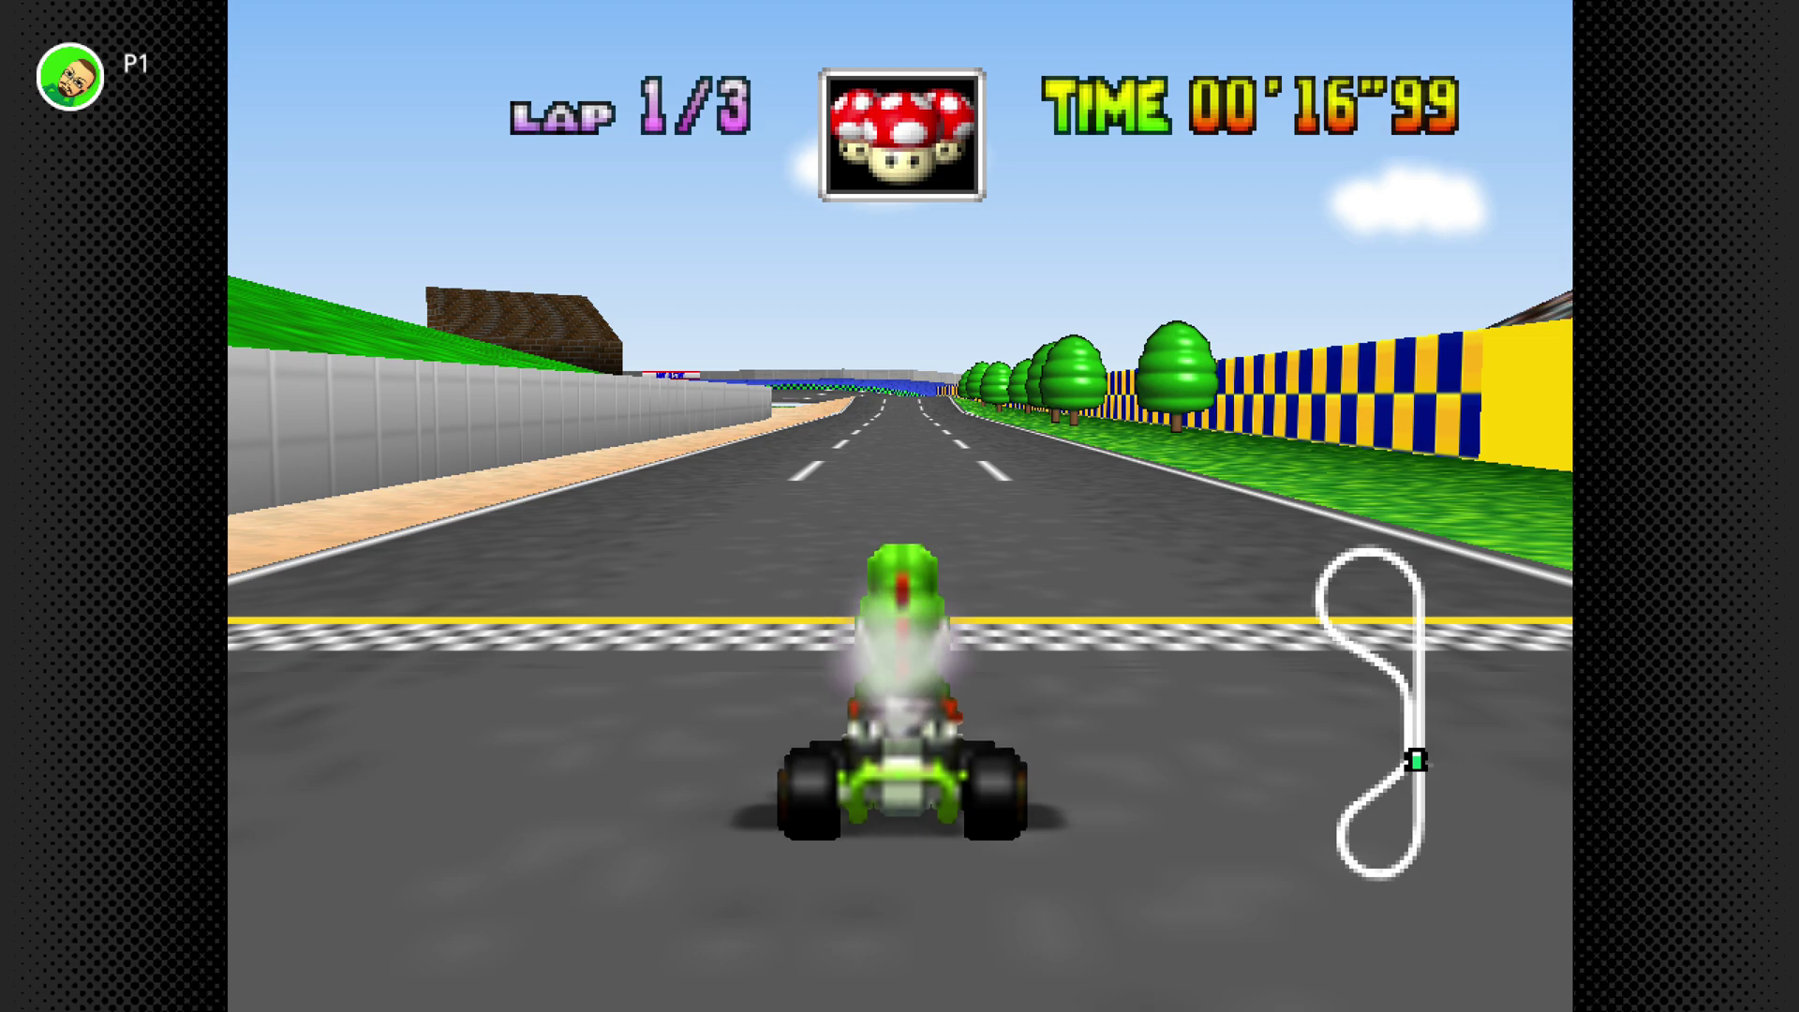
key(Menu)
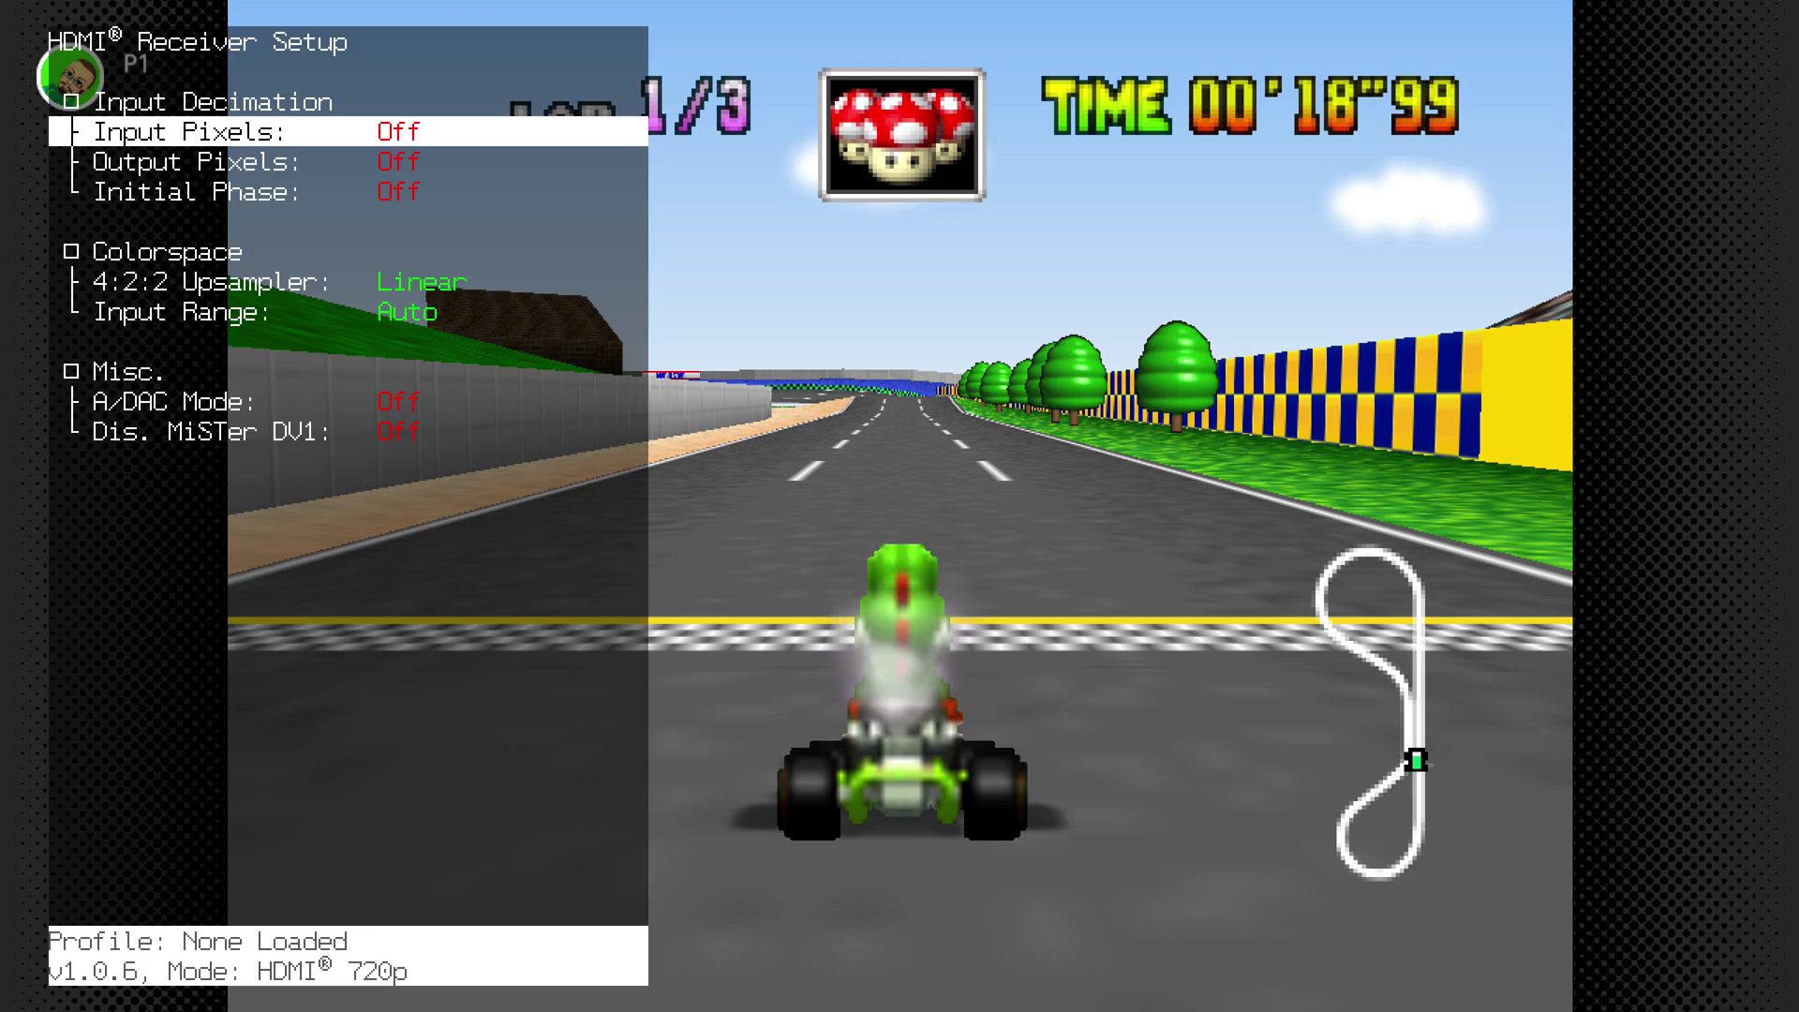